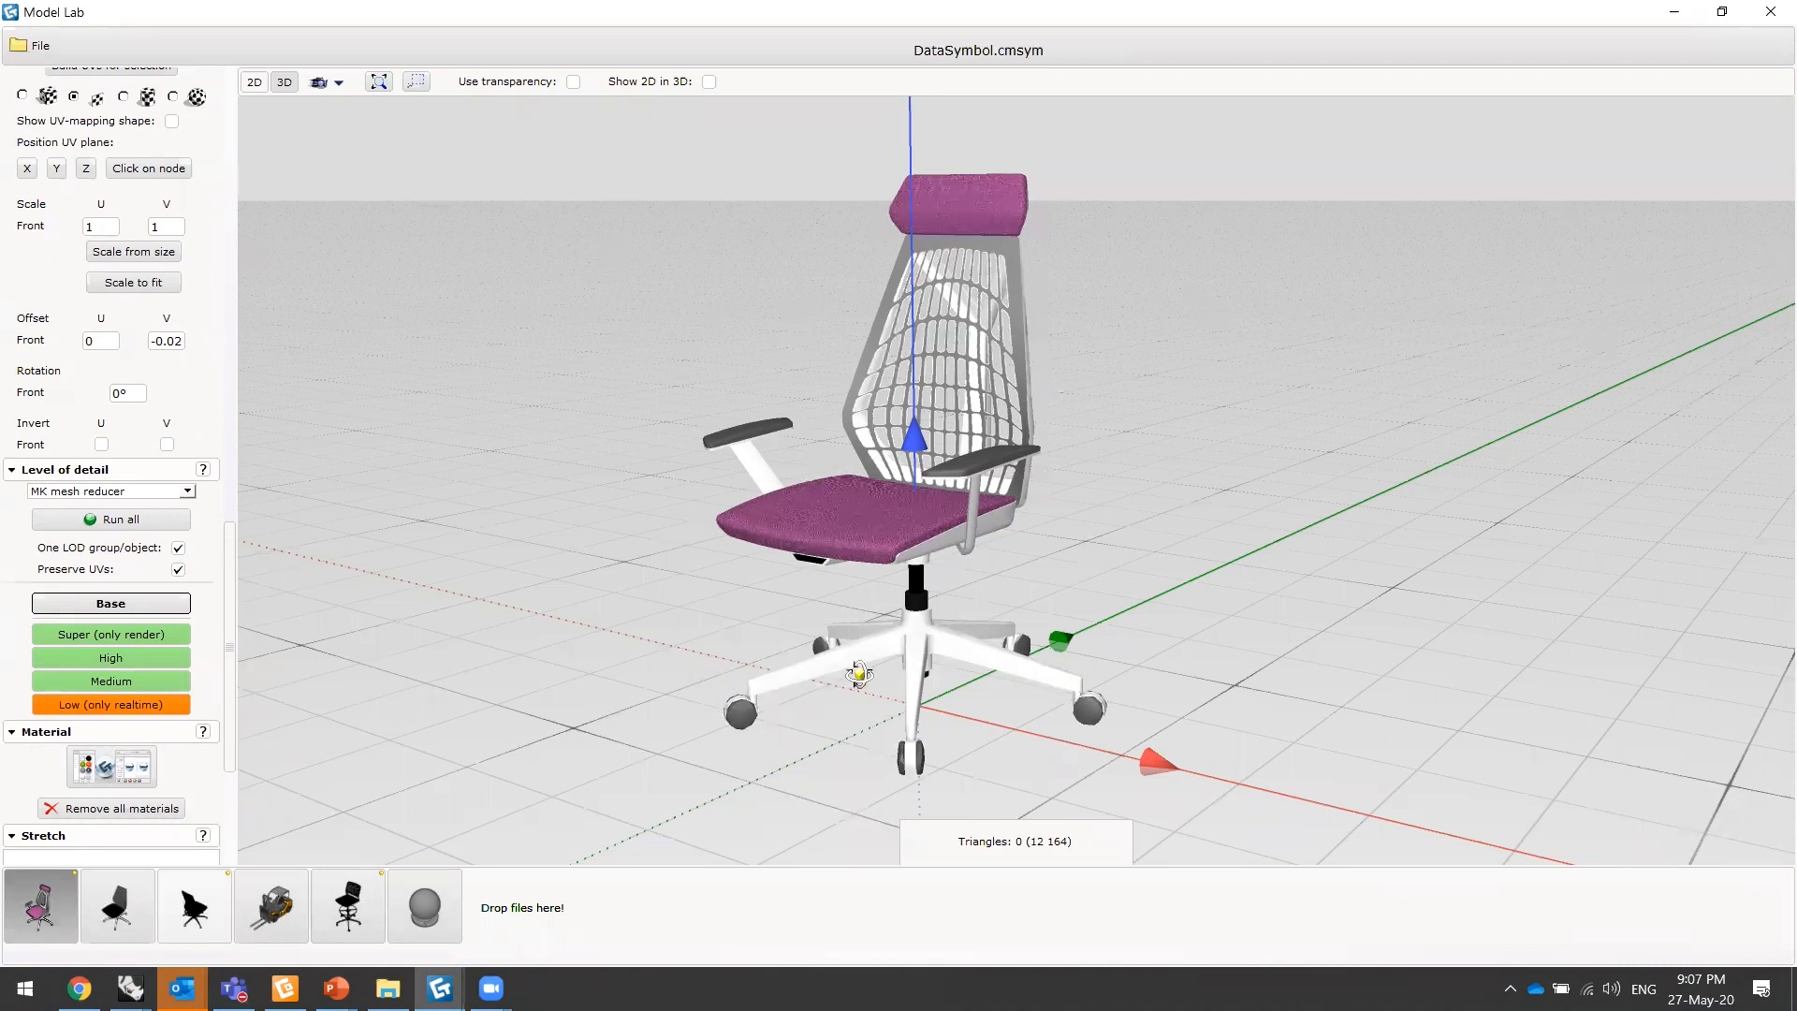
# - Compare the Super, High, Medium and Low levels of detail of the CC-01 chair model
pyautogui.moveTo(920, 613)
pyautogui.mouseDown(button='middle')
pyautogui.moveTo(1025, 631)
pyautogui.moveTo(892, 592)
pyautogui.mouseUp(button='middle')
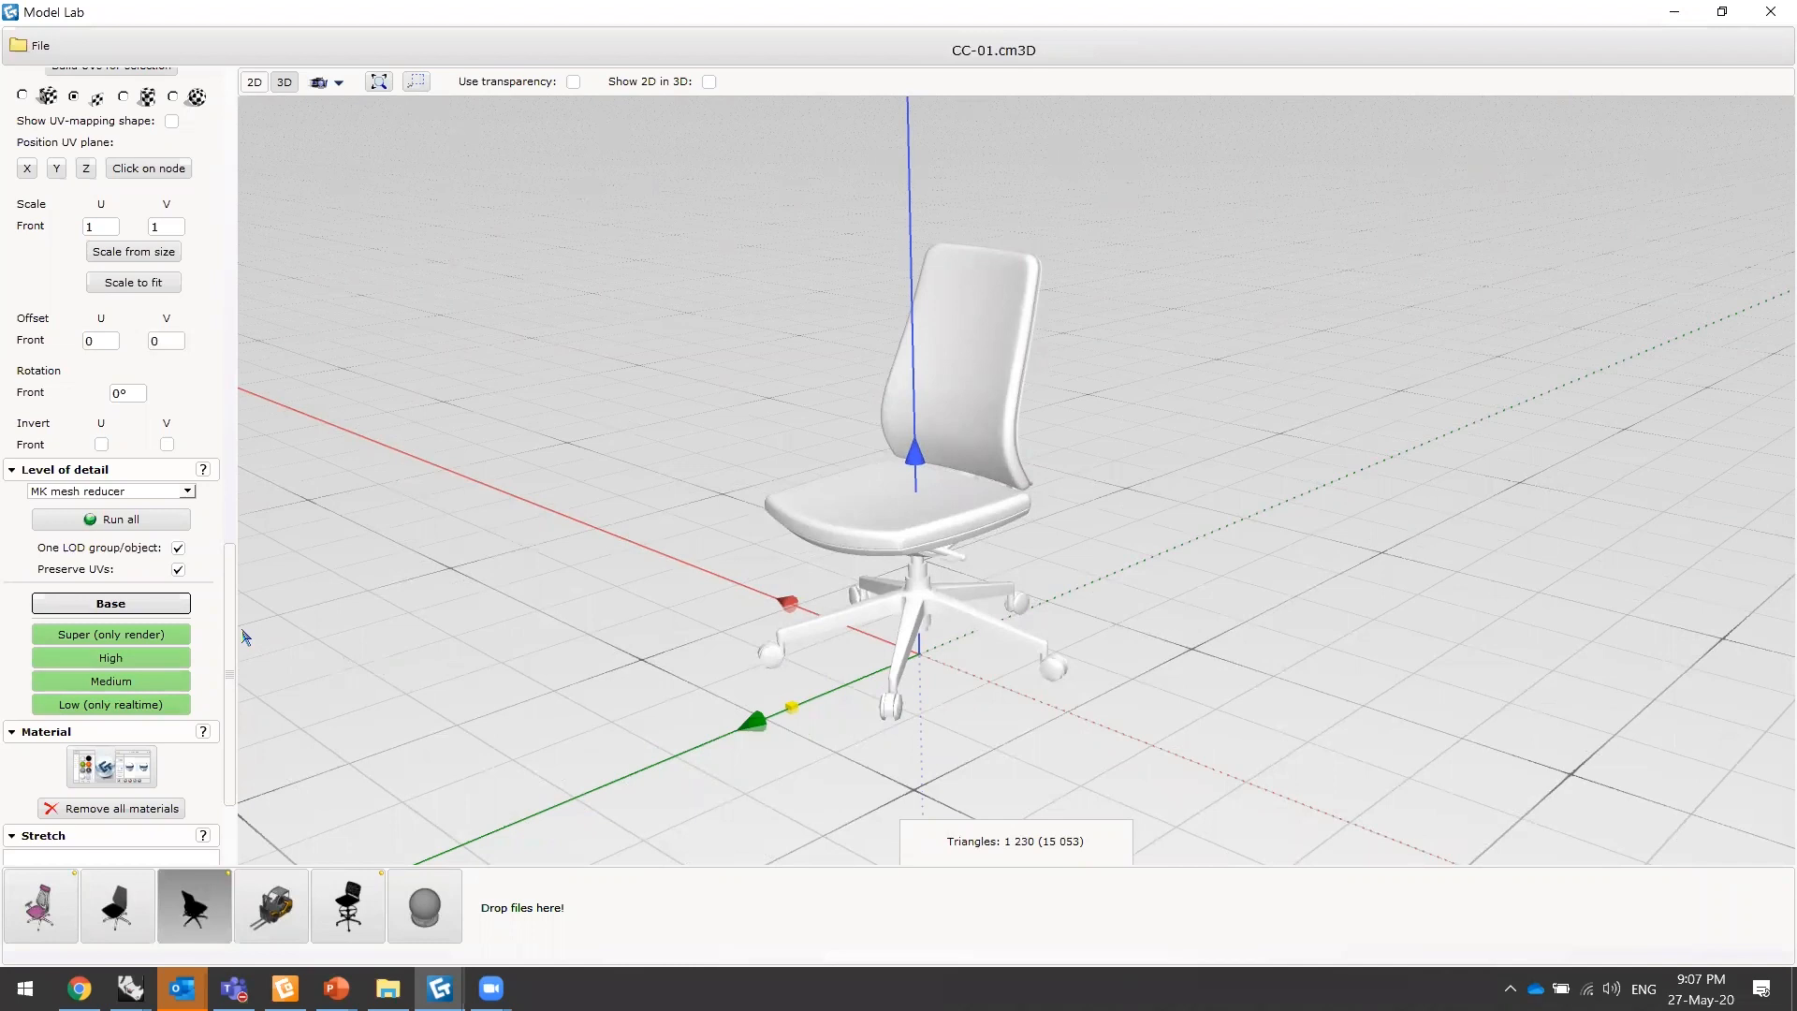
pyautogui.moveTo(922, 531)
pyautogui.mouseDown(button='middle')
pyautogui.moveTo(889, 507)
pyautogui.moveTo(936, 516)
pyautogui.mouseUp(button='middle')
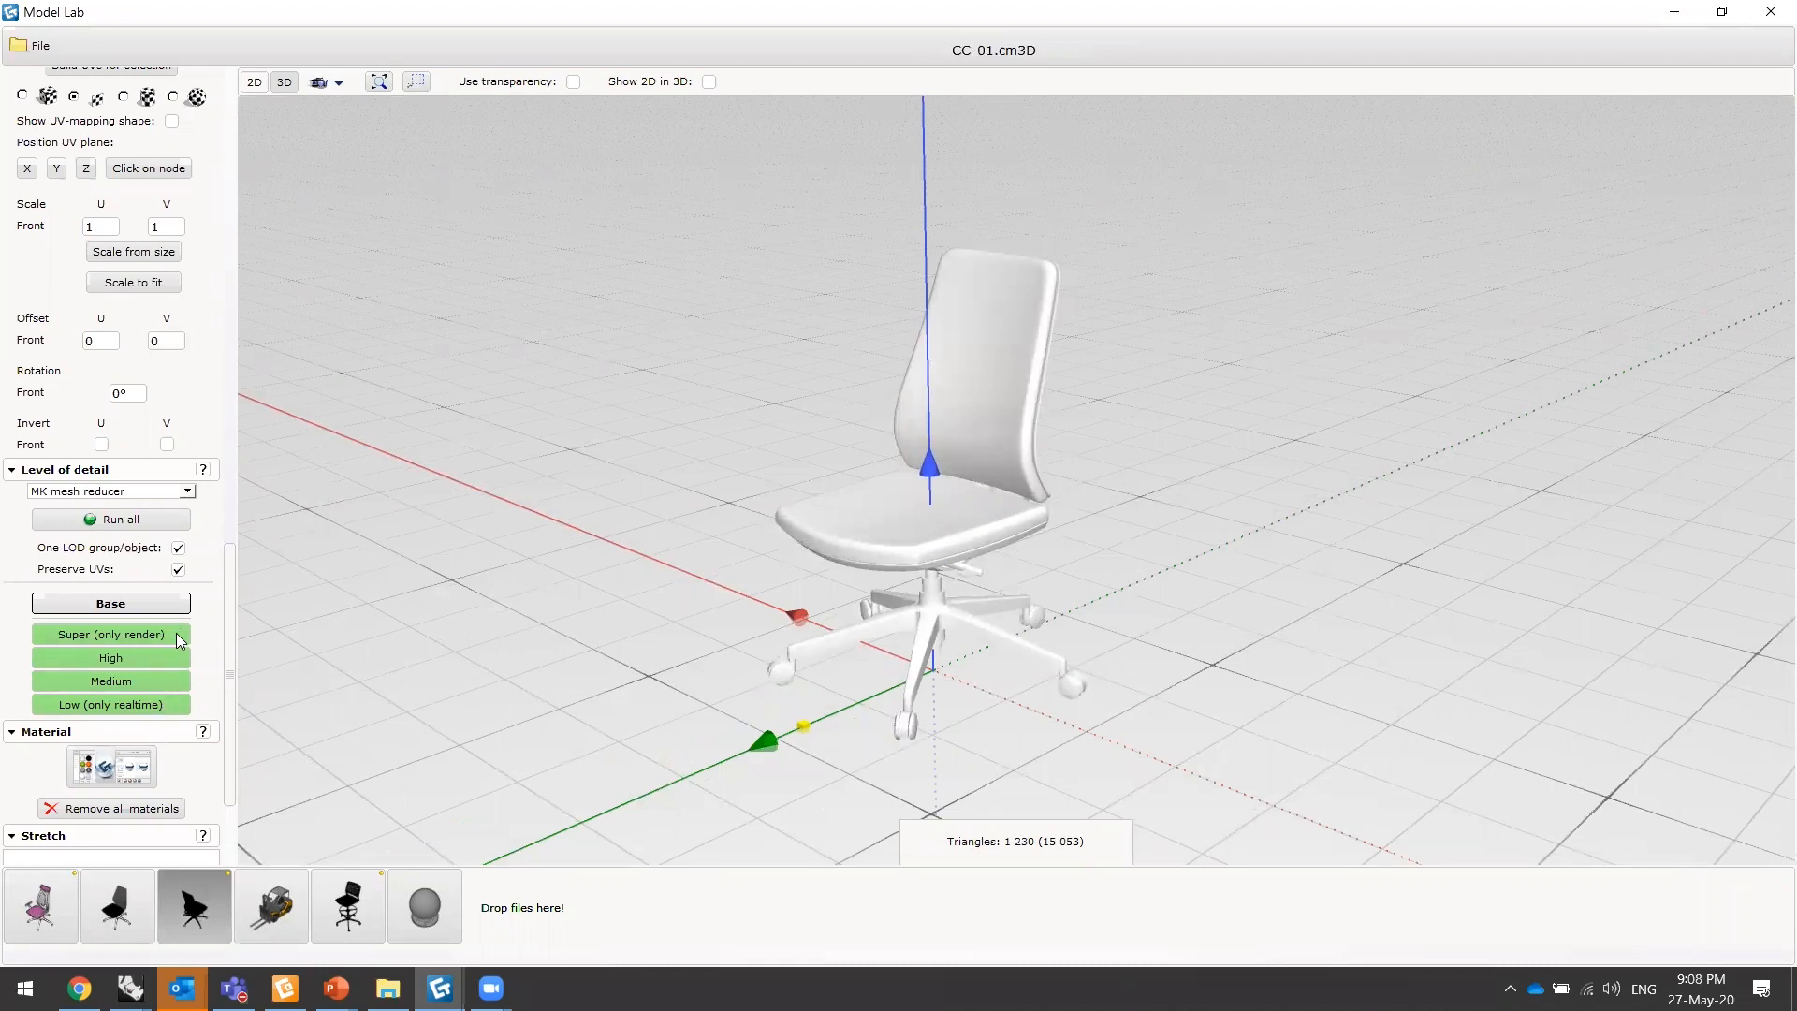
pyautogui.scroll(-3, 227, 623)
pyautogui.scroll(2, 225, 630)
pyautogui.scroll(-3, 224, 629)
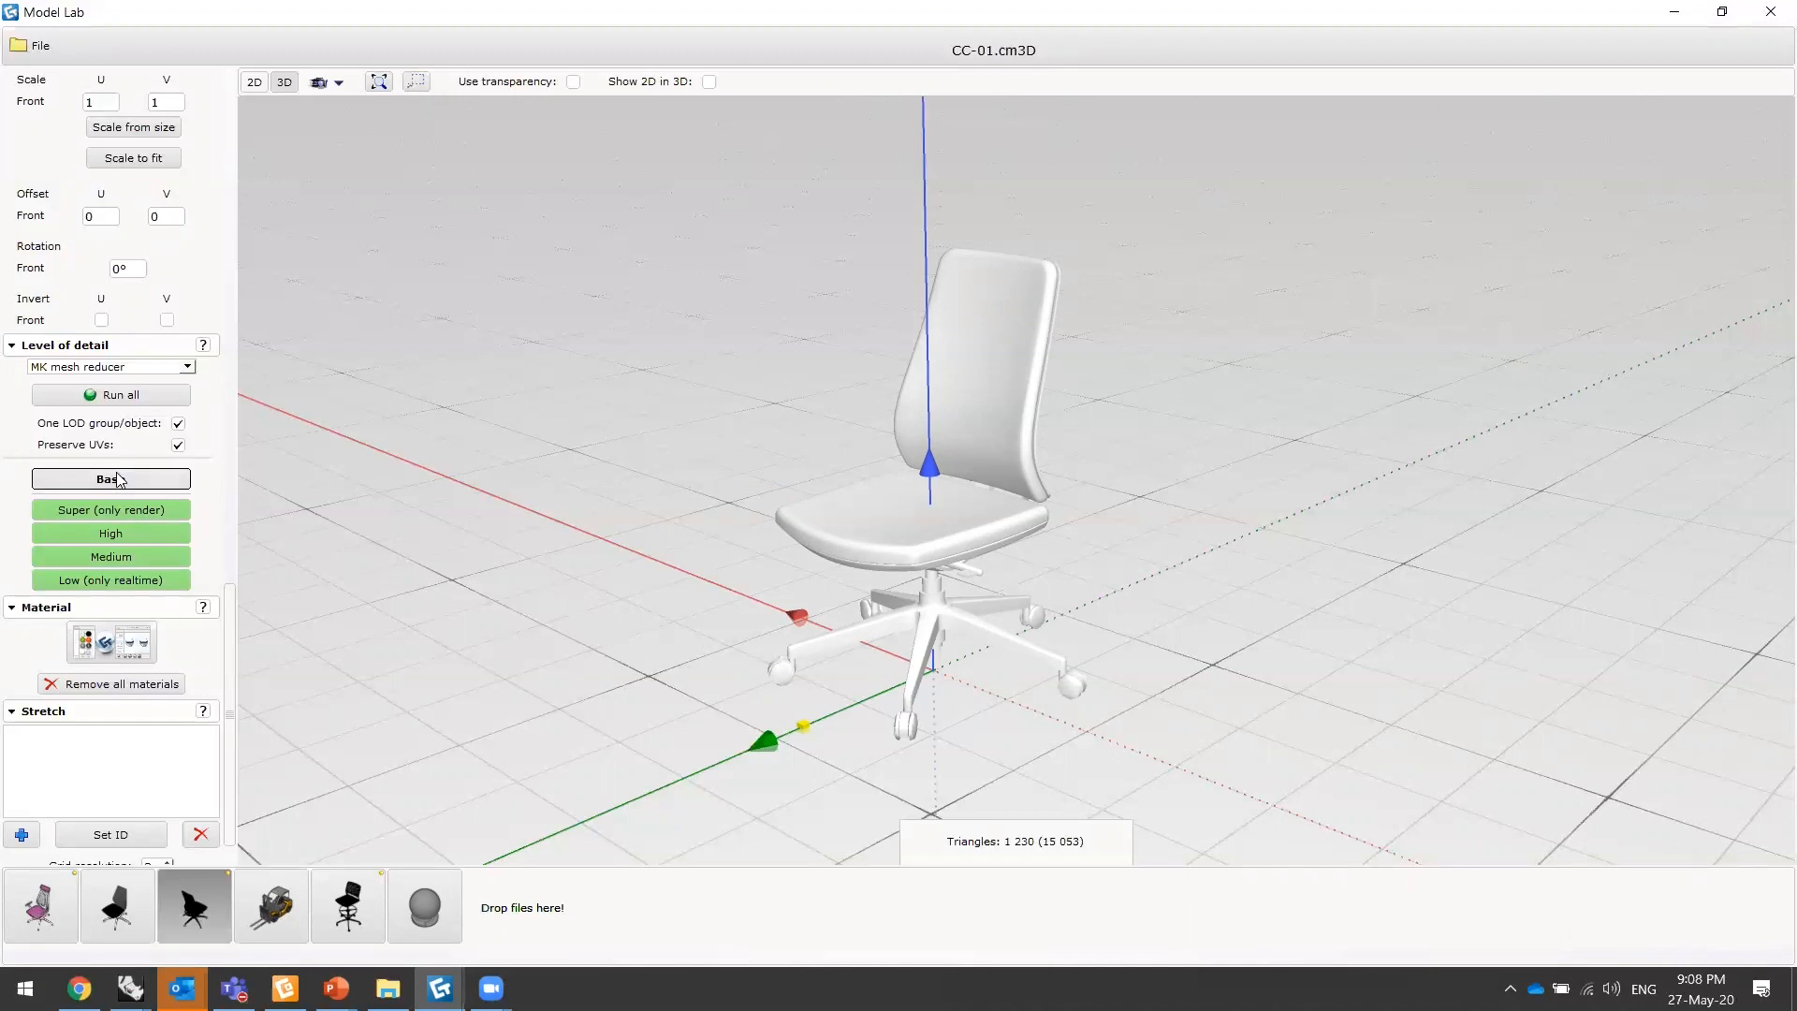
pyautogui.click(113, 512)
pyautogui.click(119, 559)
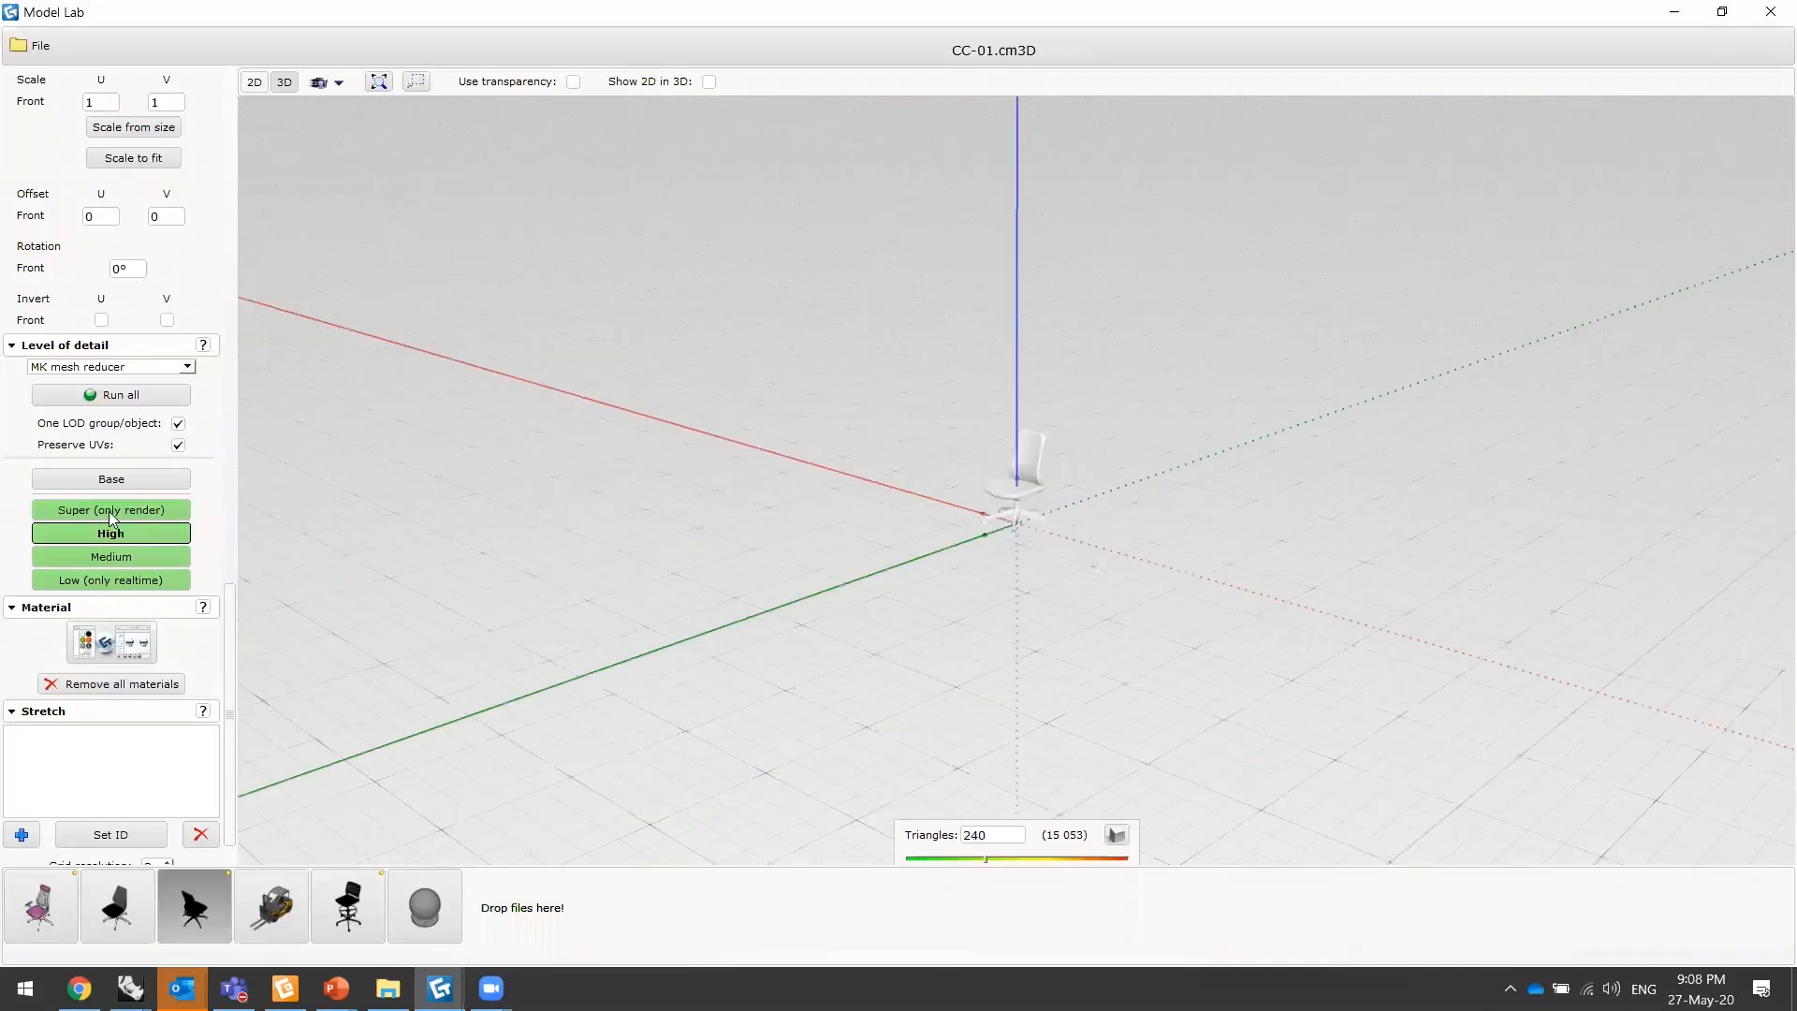
pyautogui.click(111, 518)
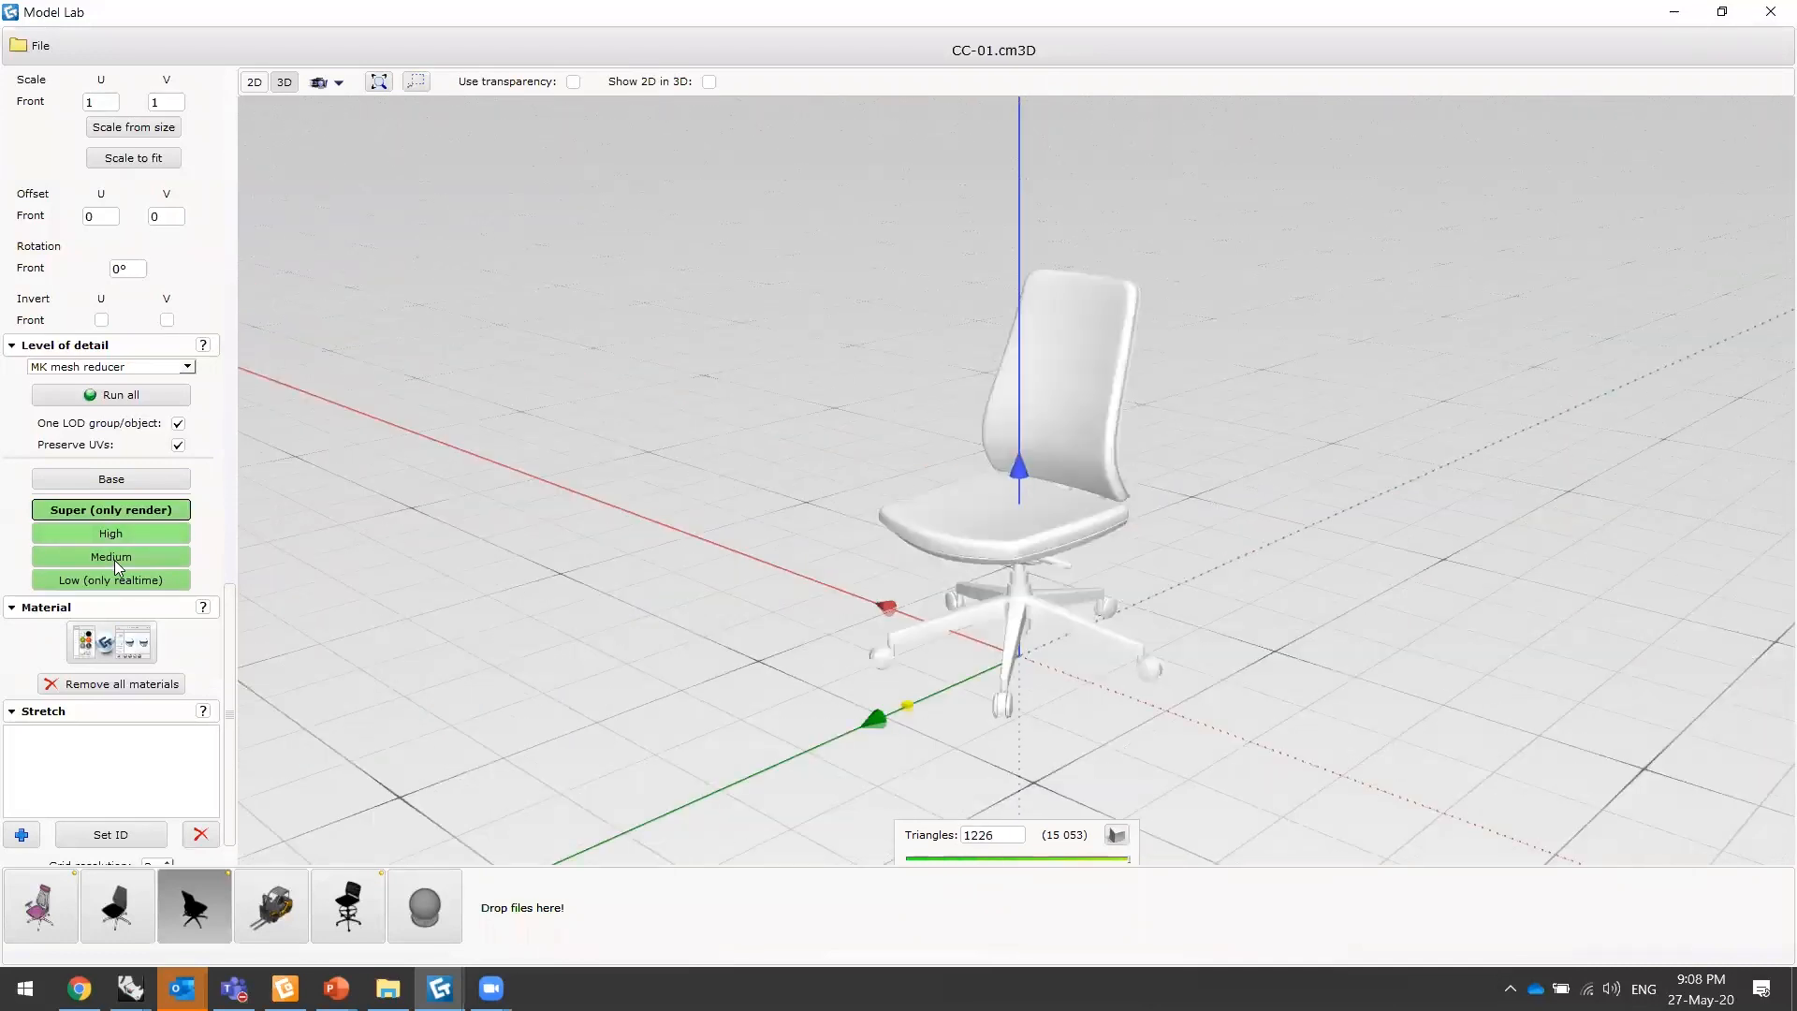
pyautogui.click(114, 560)
pyautogui.click(120, 581)
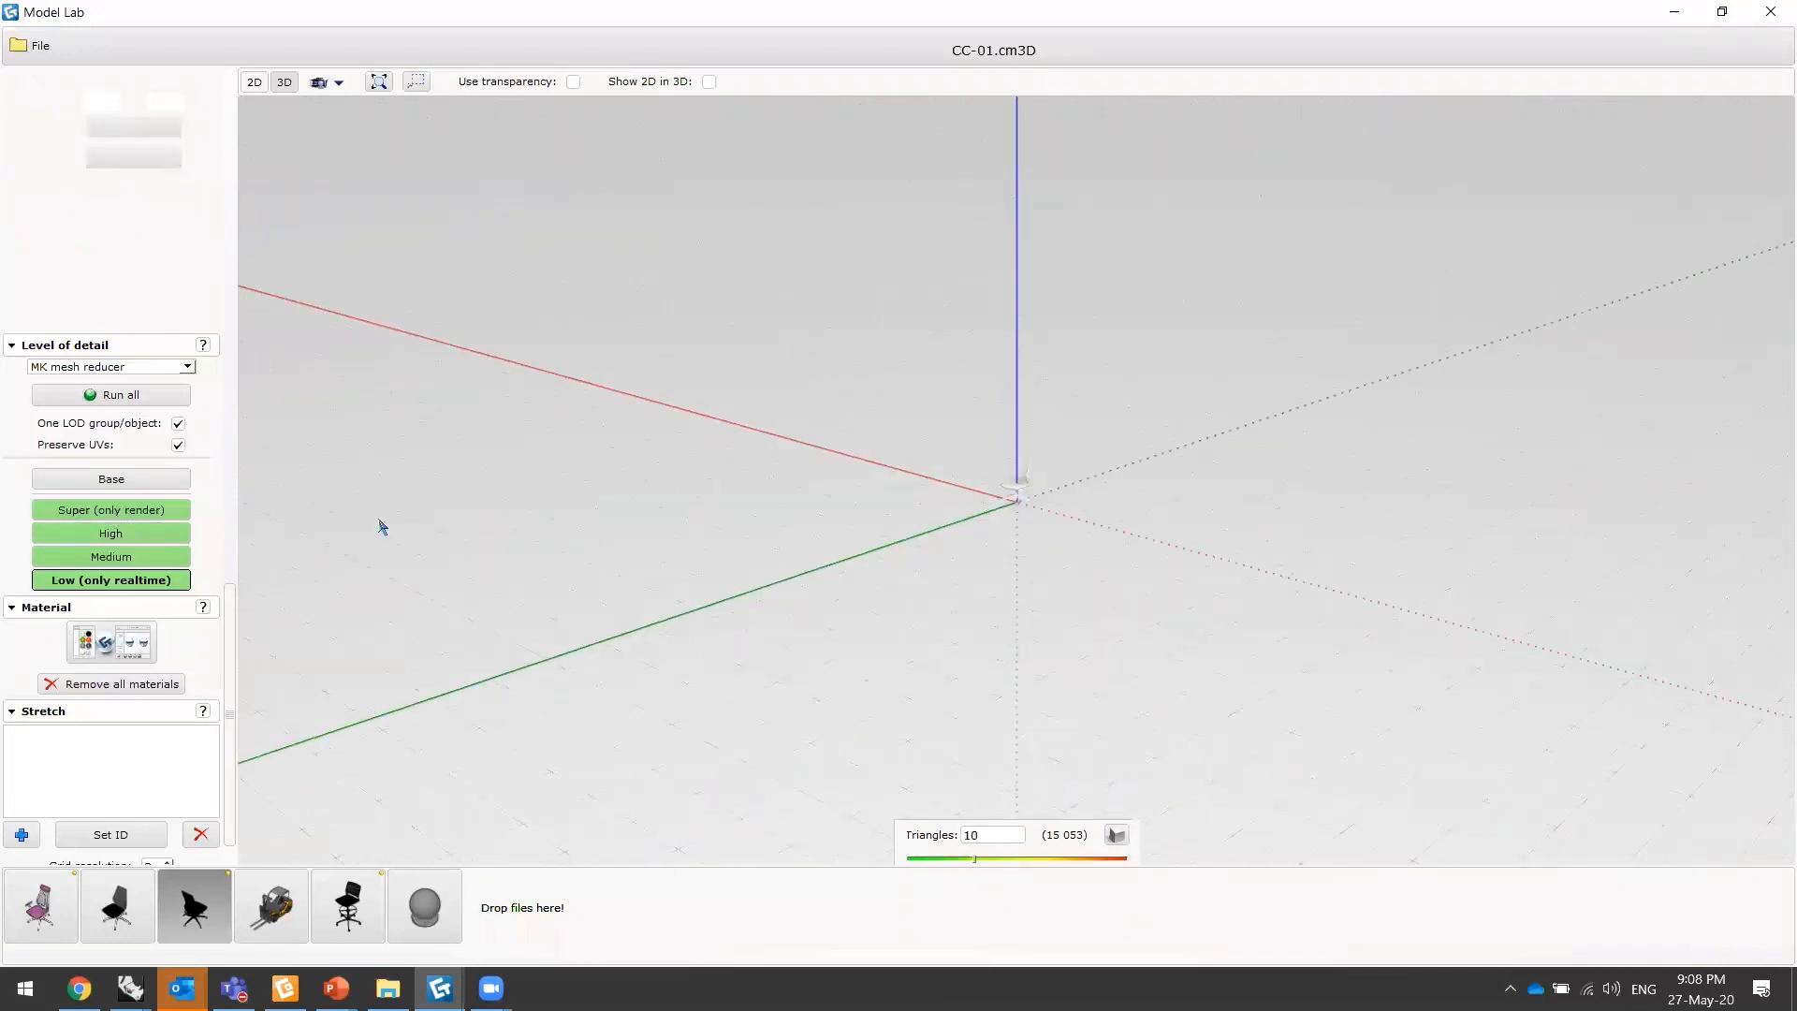
pyautogui.click(159, 536)
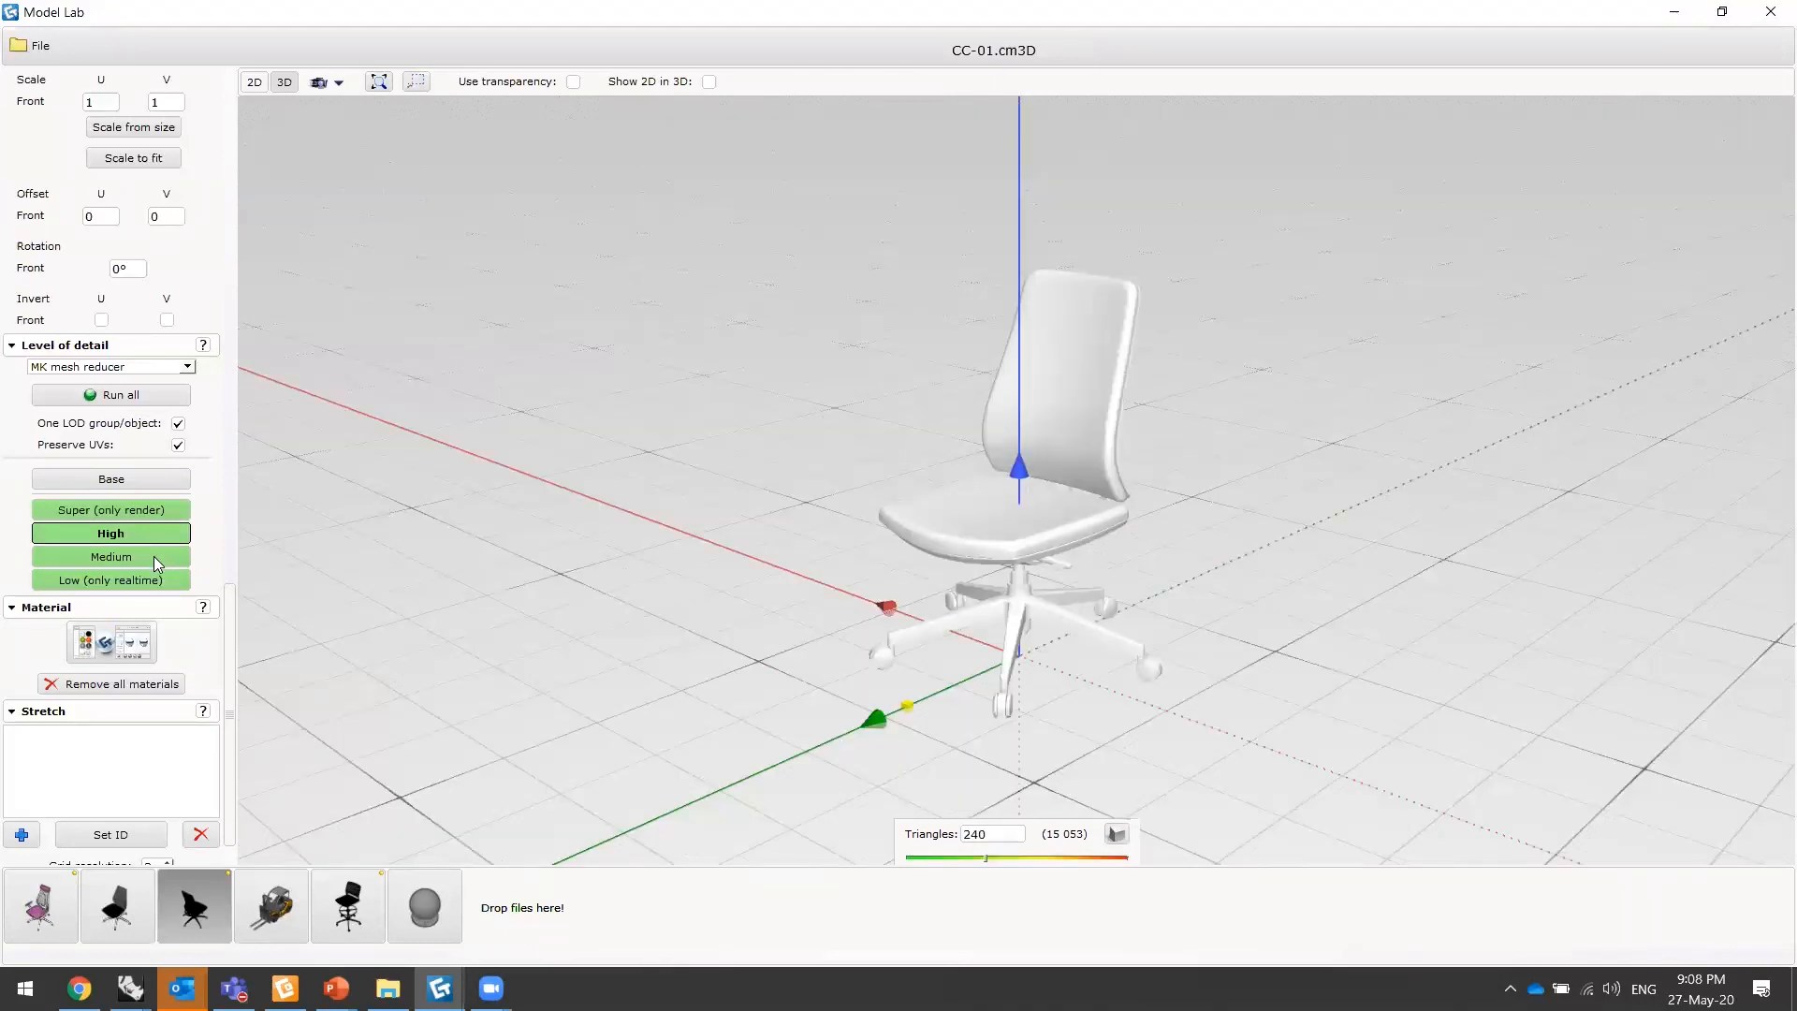
pyautogui.press('Down')
pyautogui.press('Down')
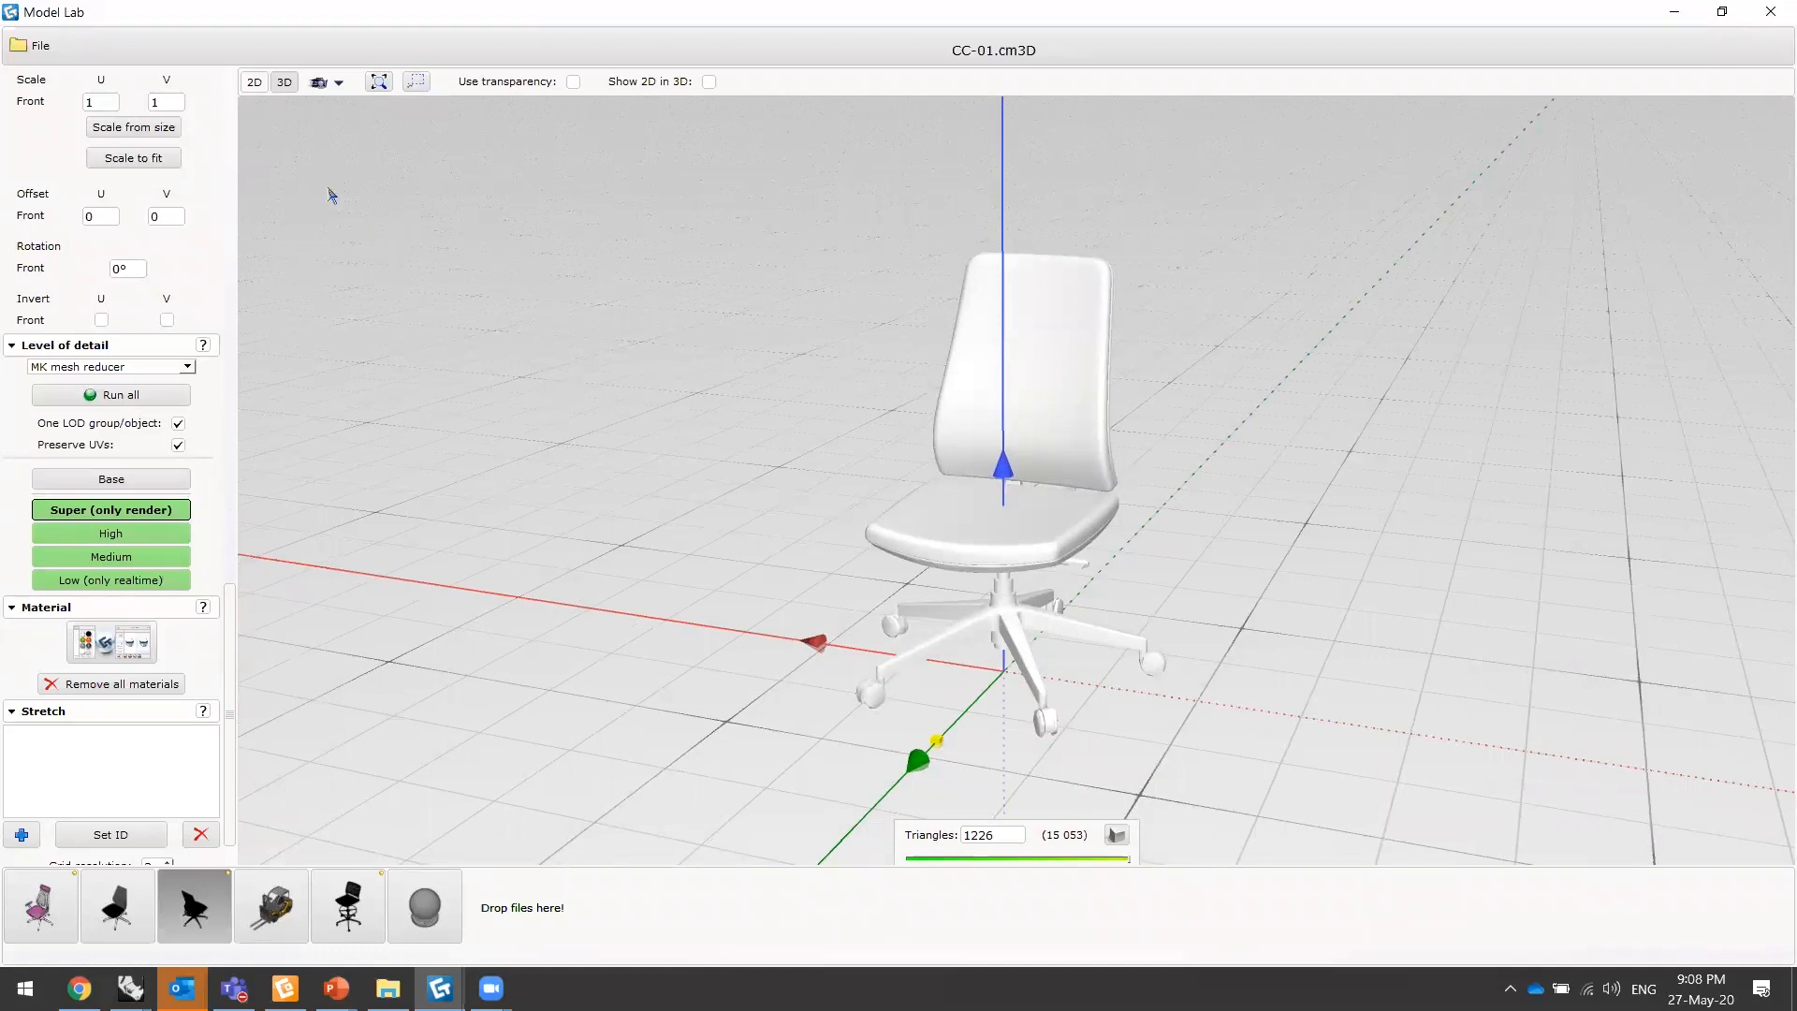
pyautogui.moveTo(814, 521)
pyautogui.mouseDown()
pyautogui.moveTo(829, 506)
pyautogui.moveTo(818, 541)
pyautogui.mouseUp()
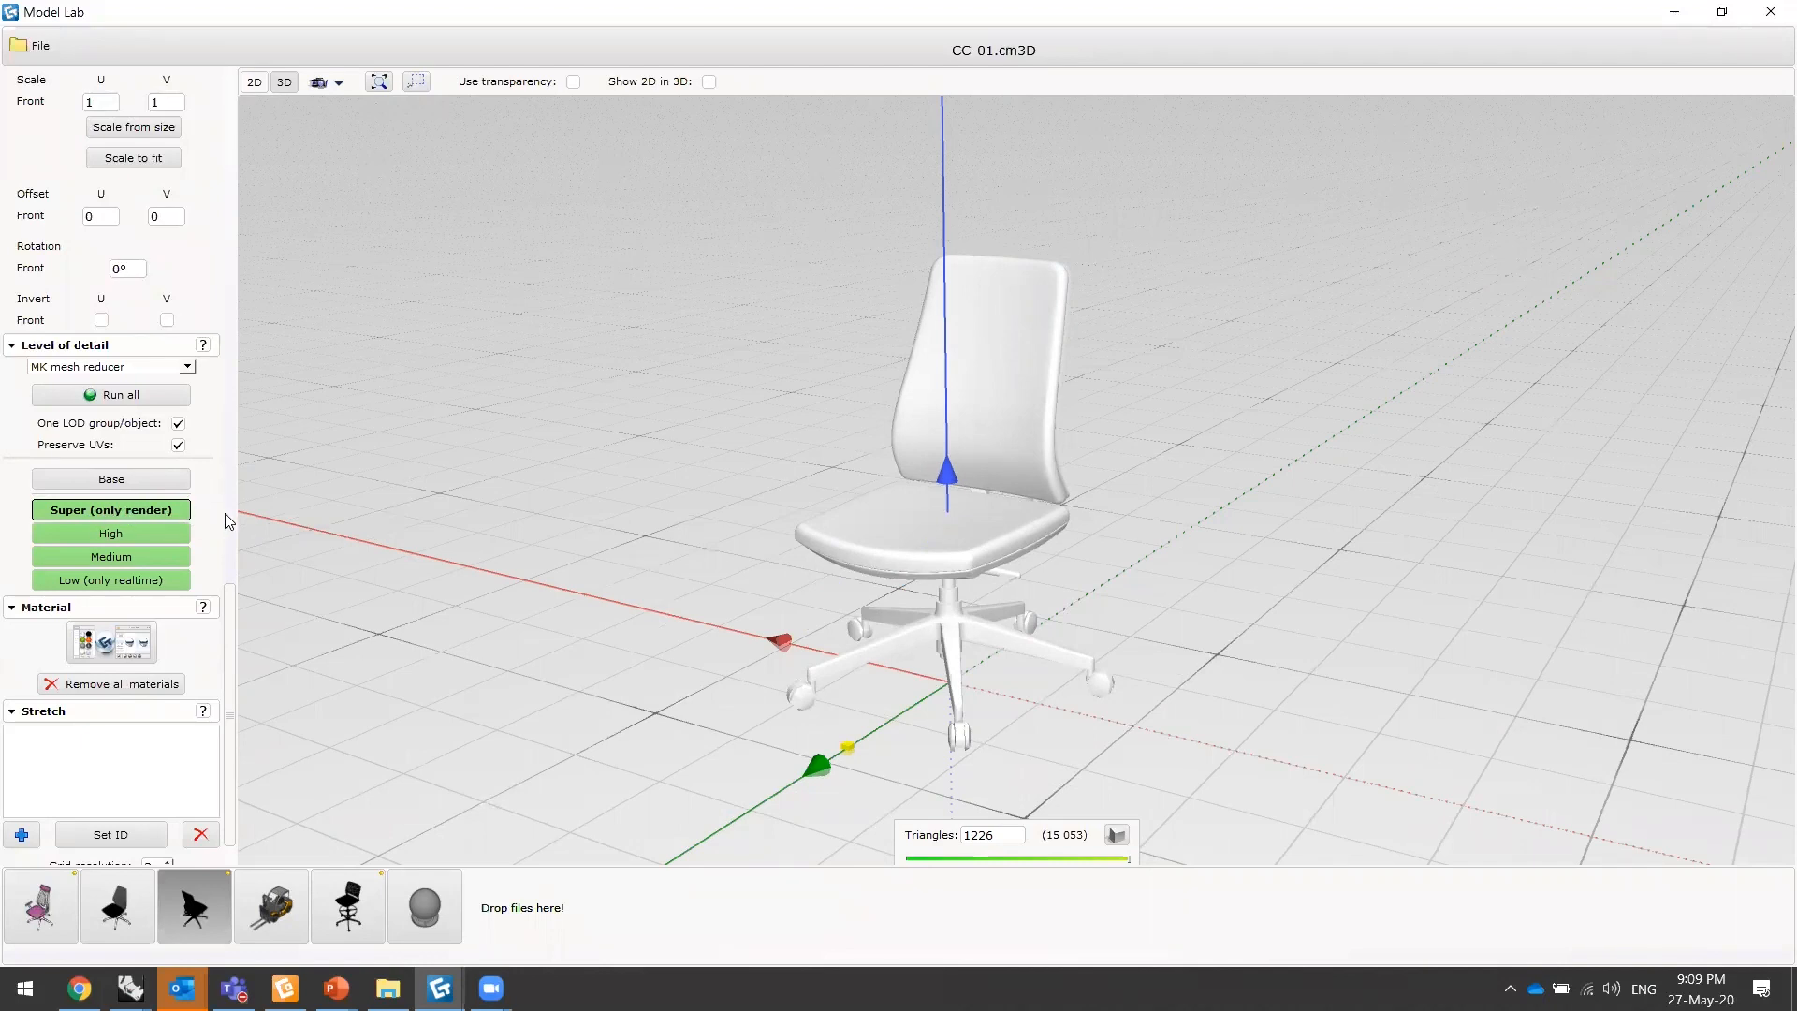
pyautogui.moveTo(908, 566); pyautogui.dragTo(746, 550, button='middle')
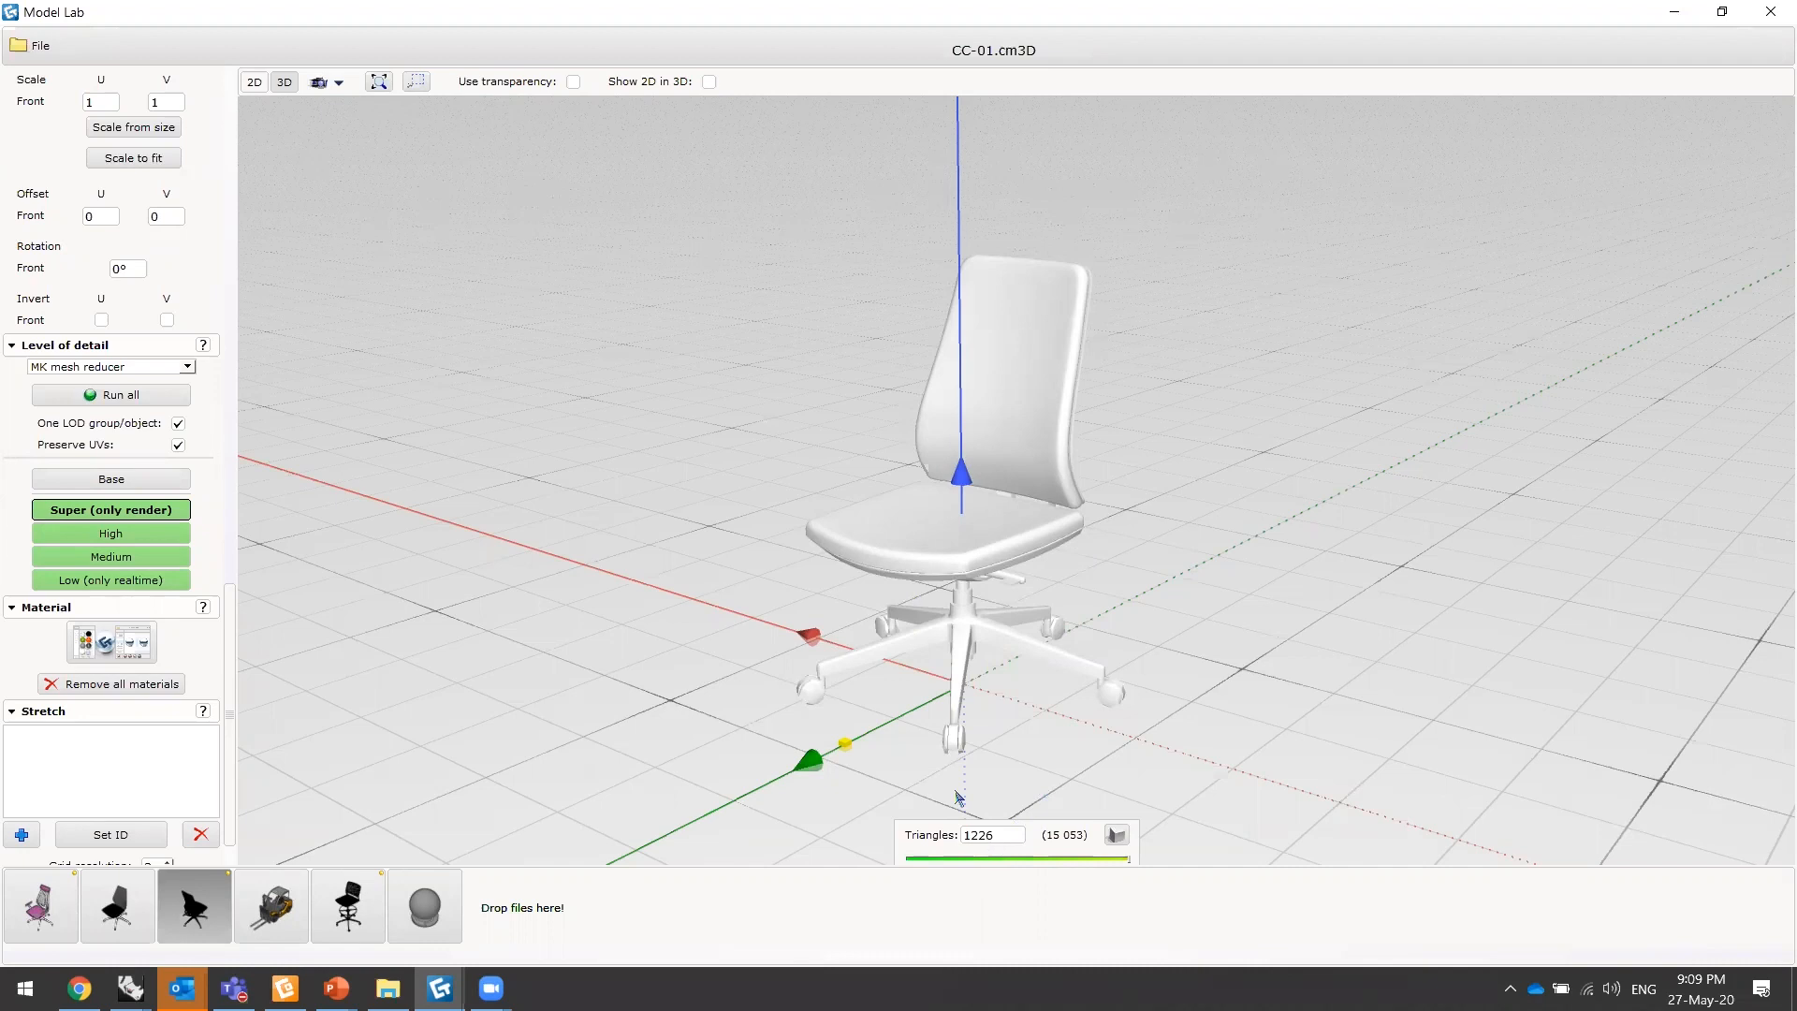
# - Select all parts of the CC-01 chair in its Base level and display the Super level of detail
pyautogui.click(156, 483)
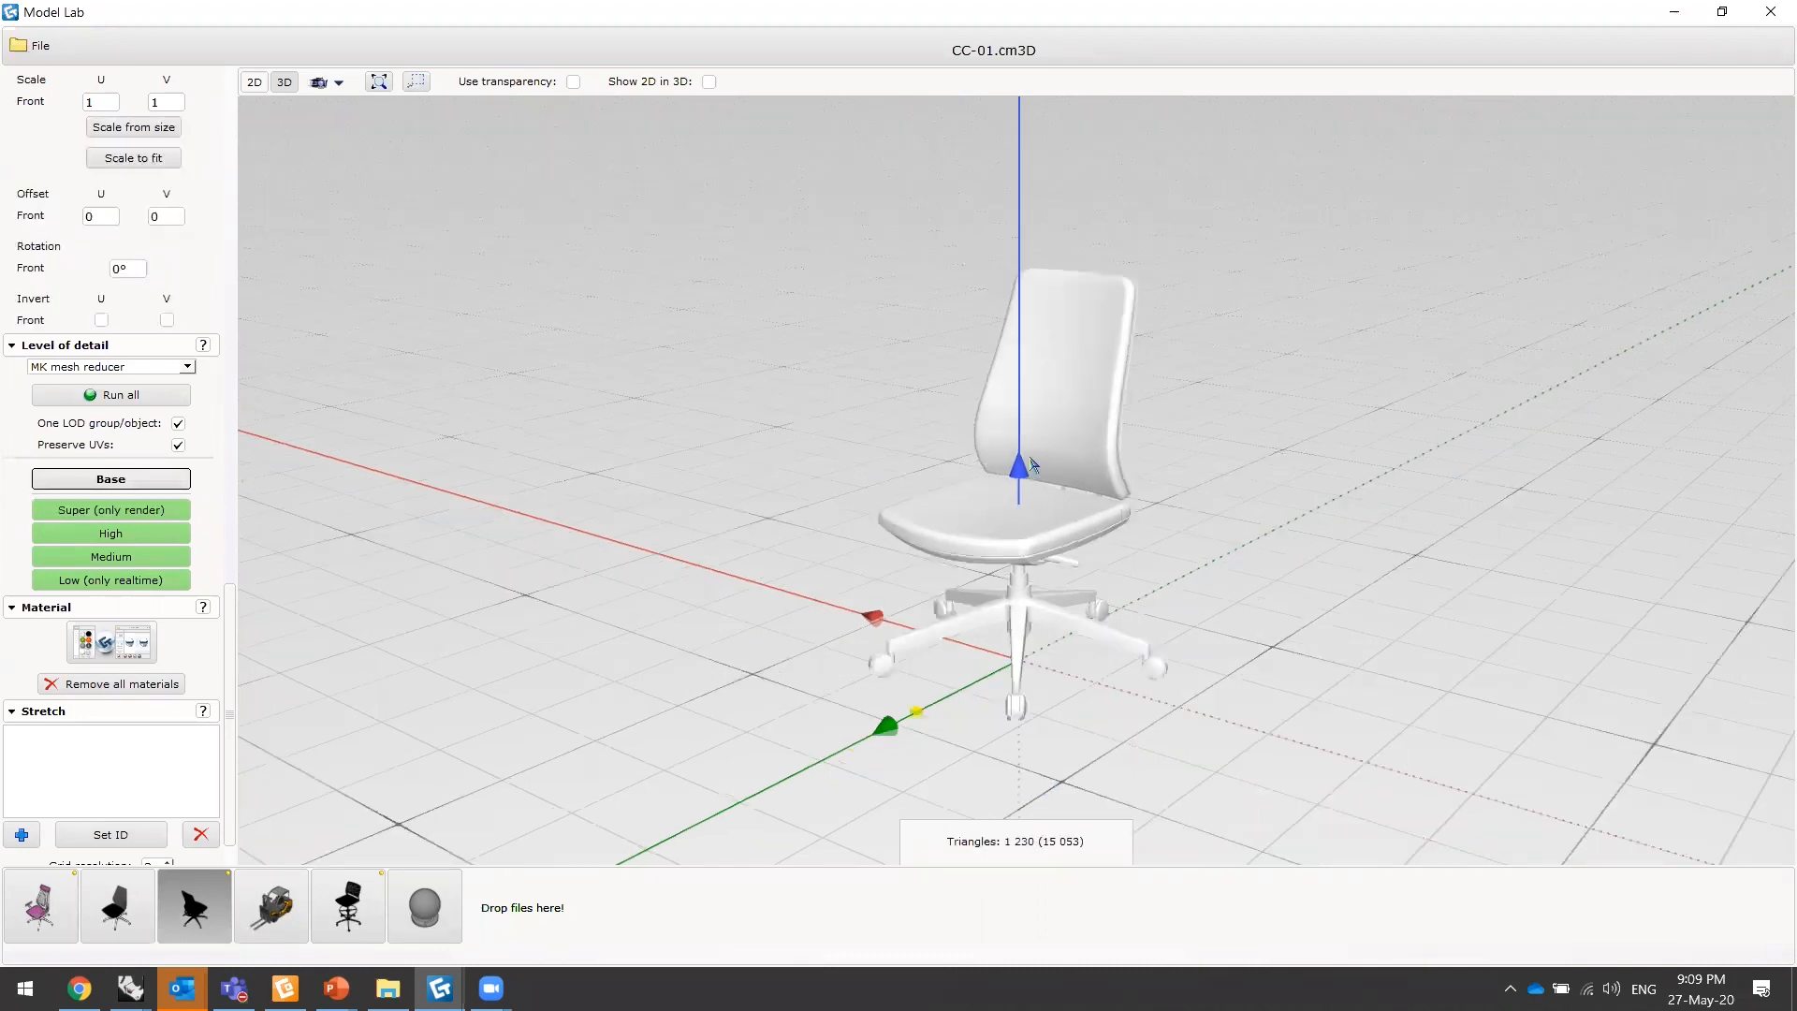
pyautogui.click(1025, 536)
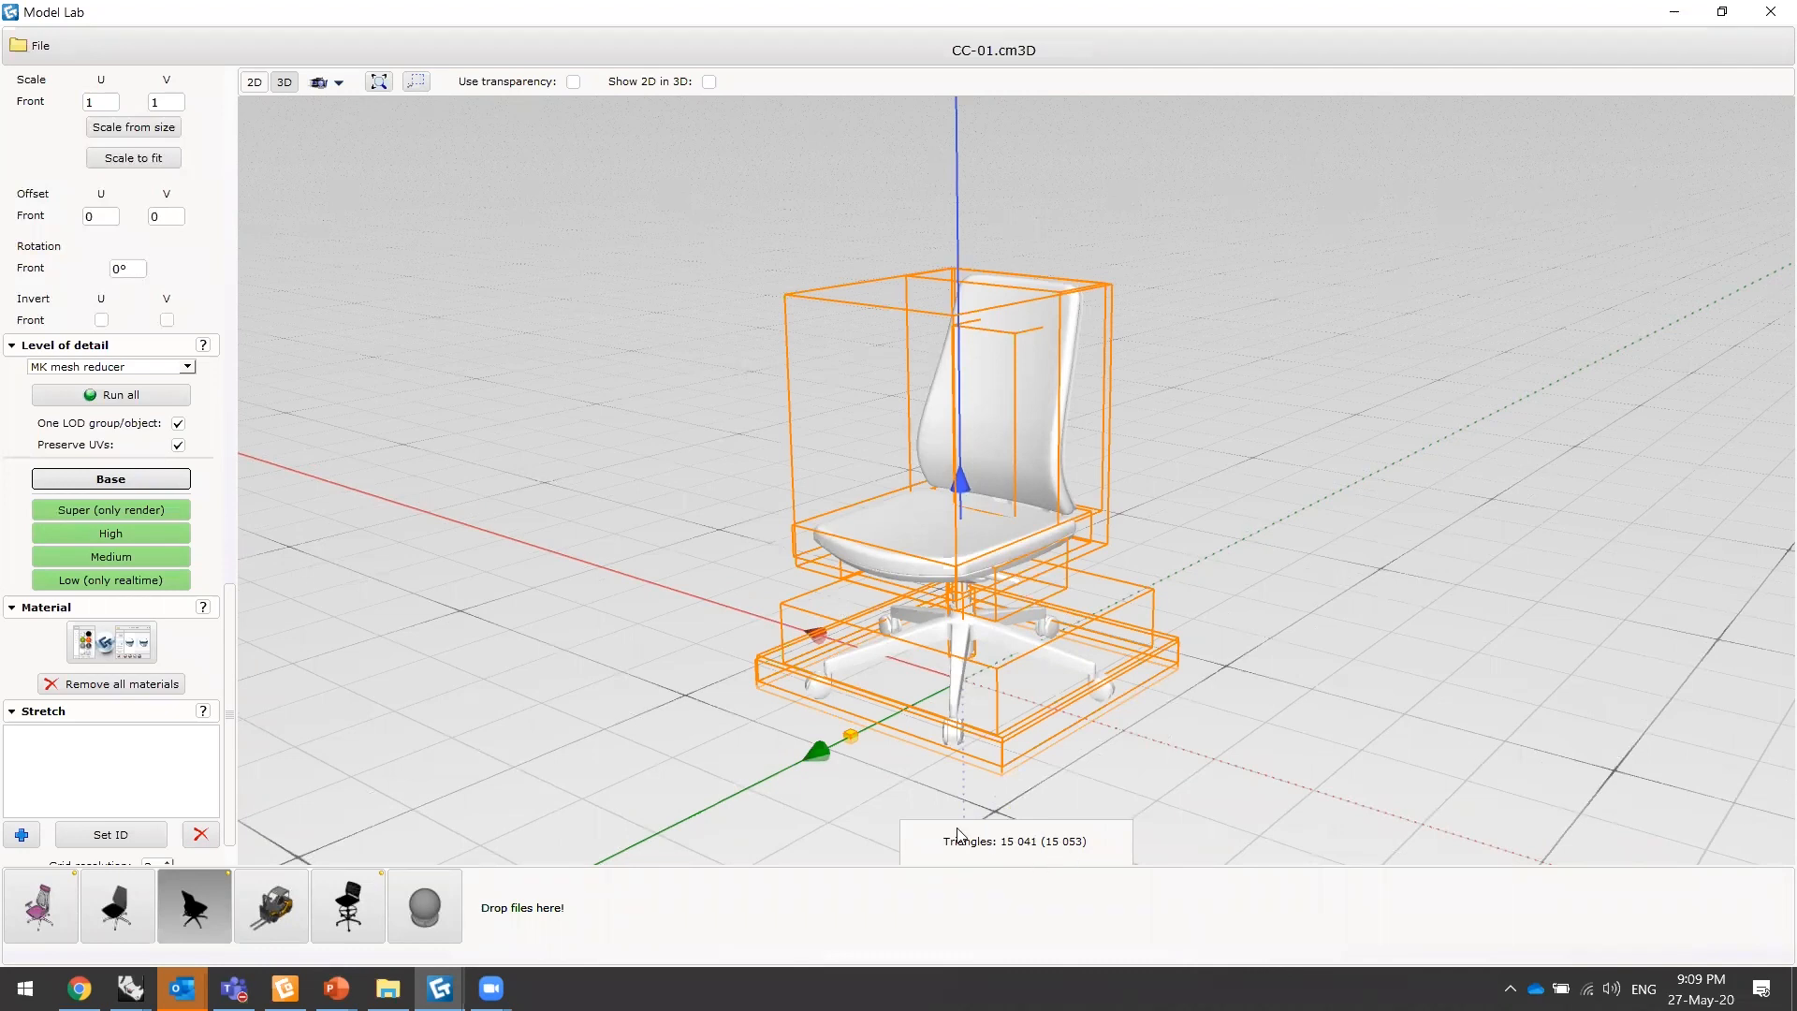
pyautogui.click(178, 511)
pyautogui.click(1242, 592)
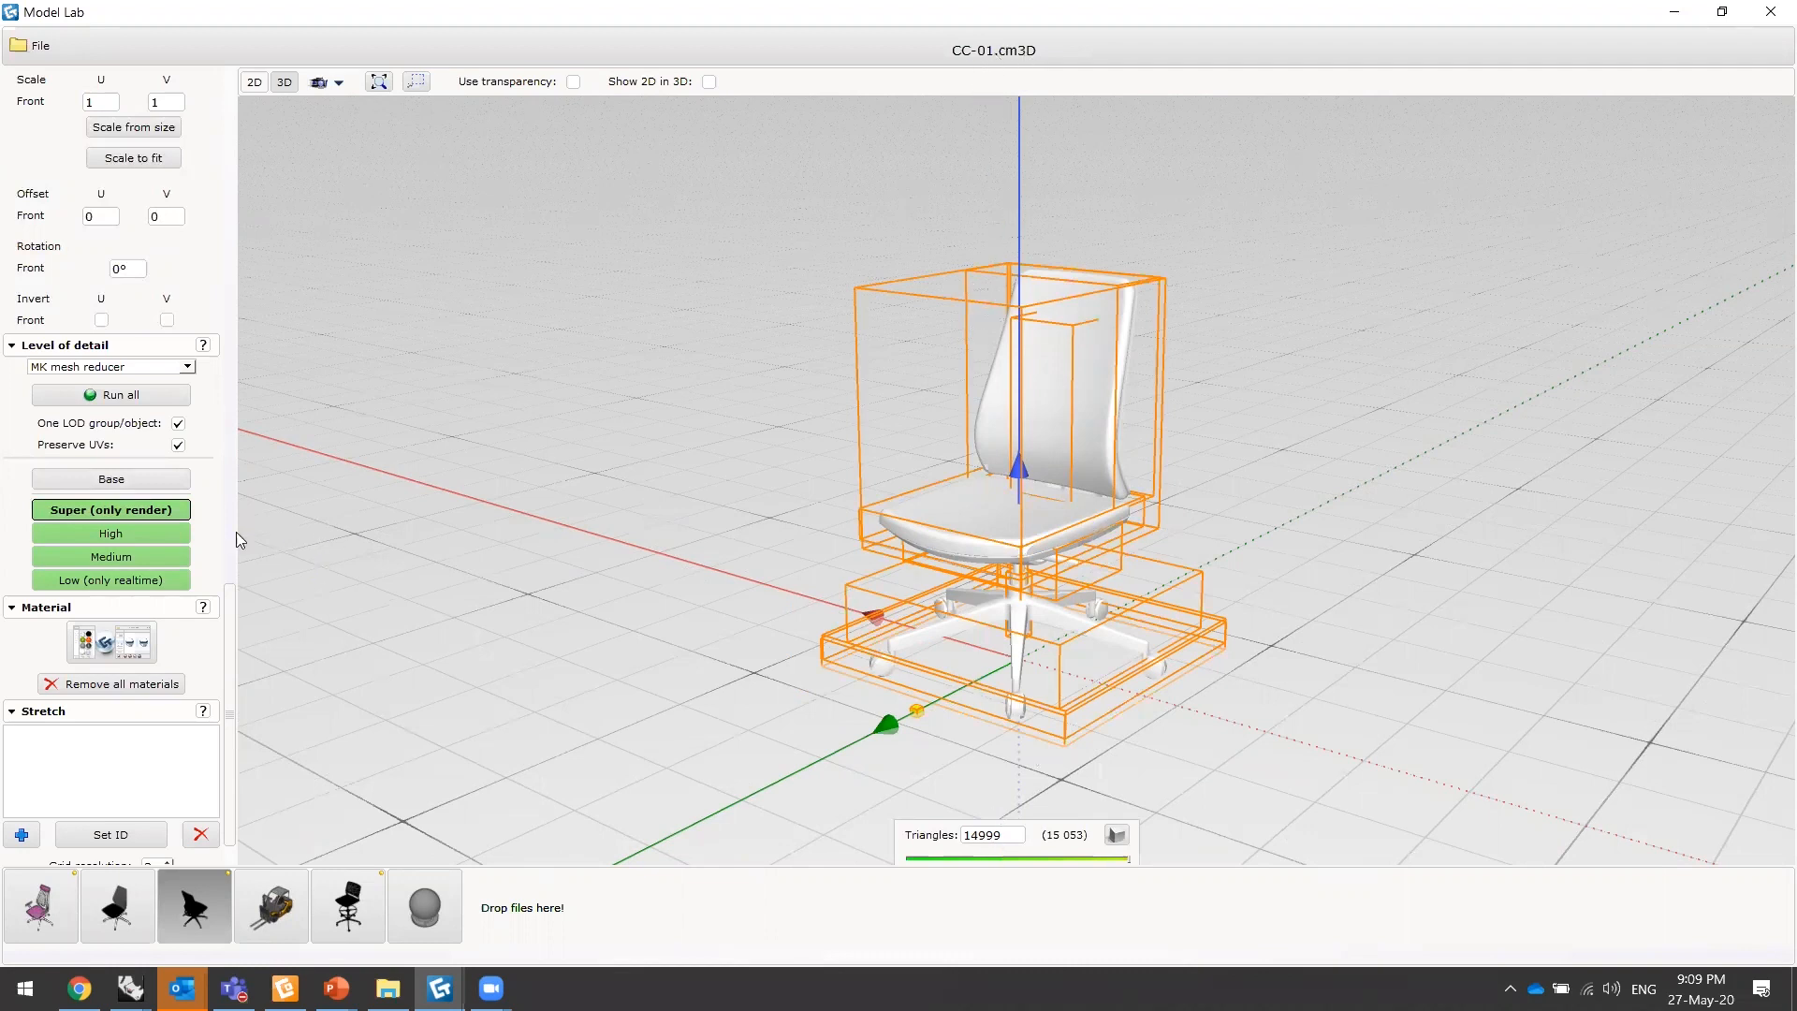
# - Raise the triangle count of the chair's High level of detail to 6656 and clear the selection
pyautogui.click(165, 534)
pyautogui.scroll(-5, 399, 568)
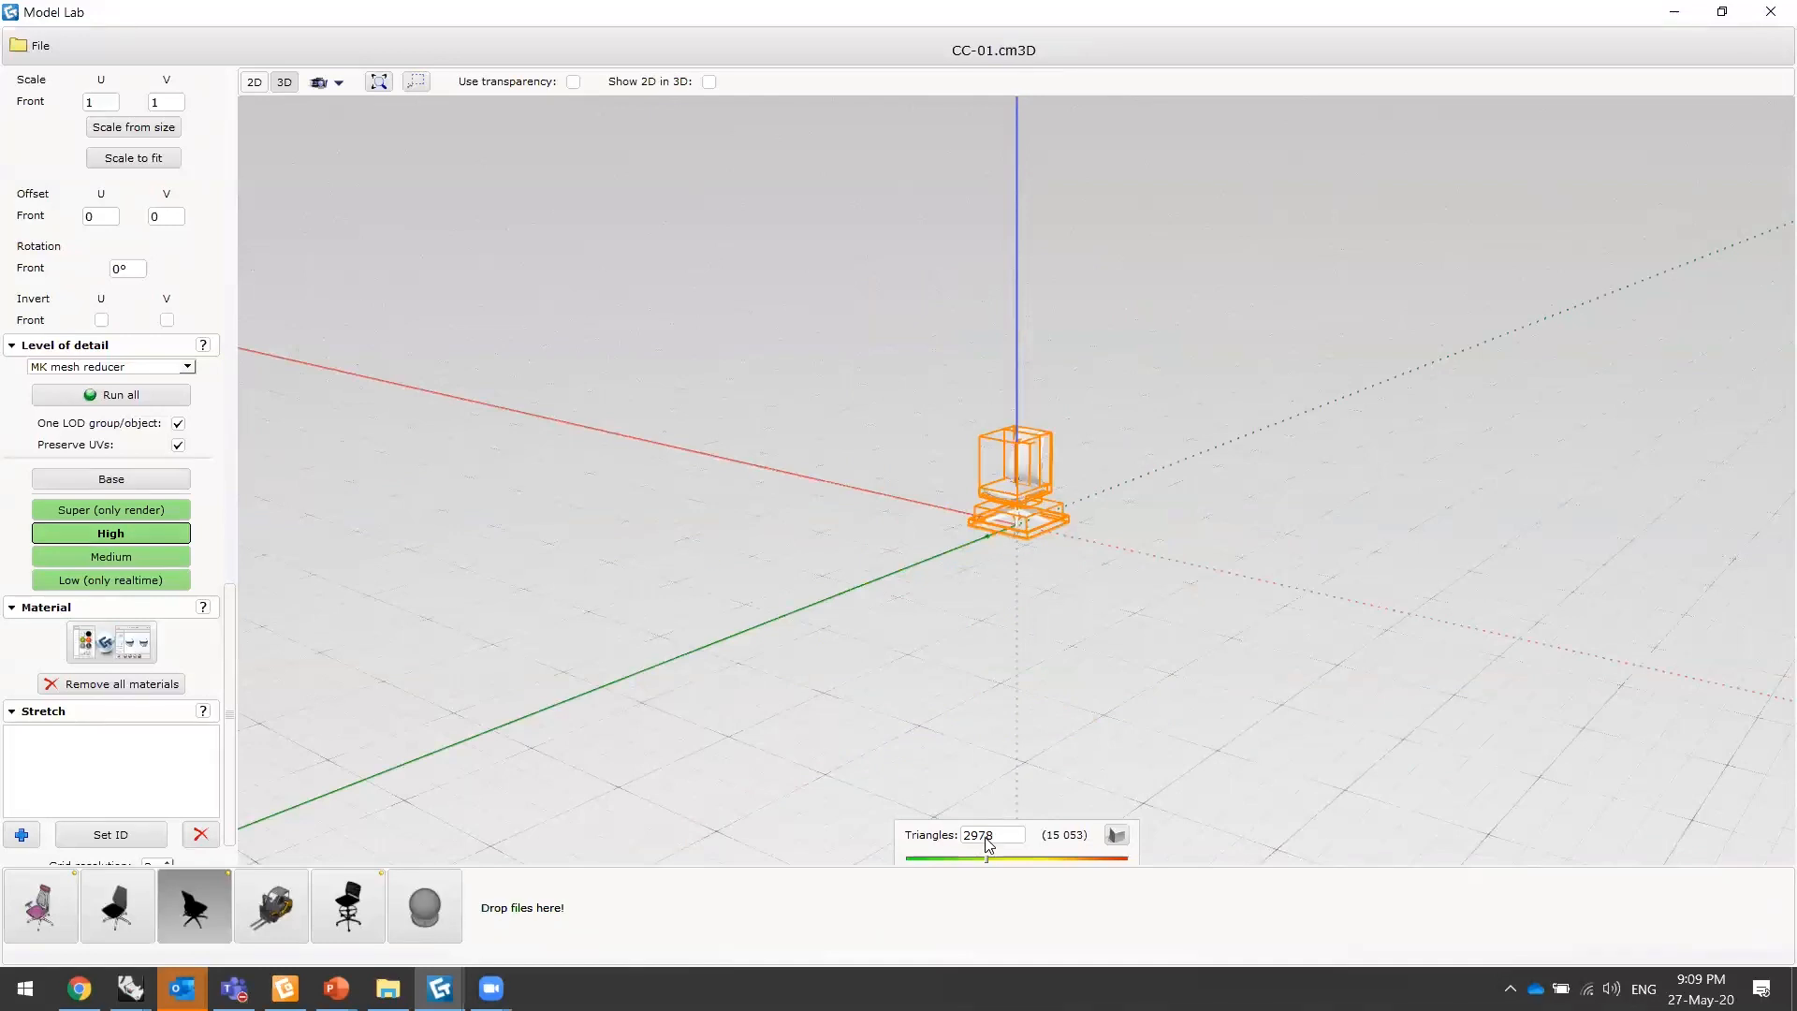
pyautogui.moveTo(990, 855); pyautogui.dragTo(1035, 859)
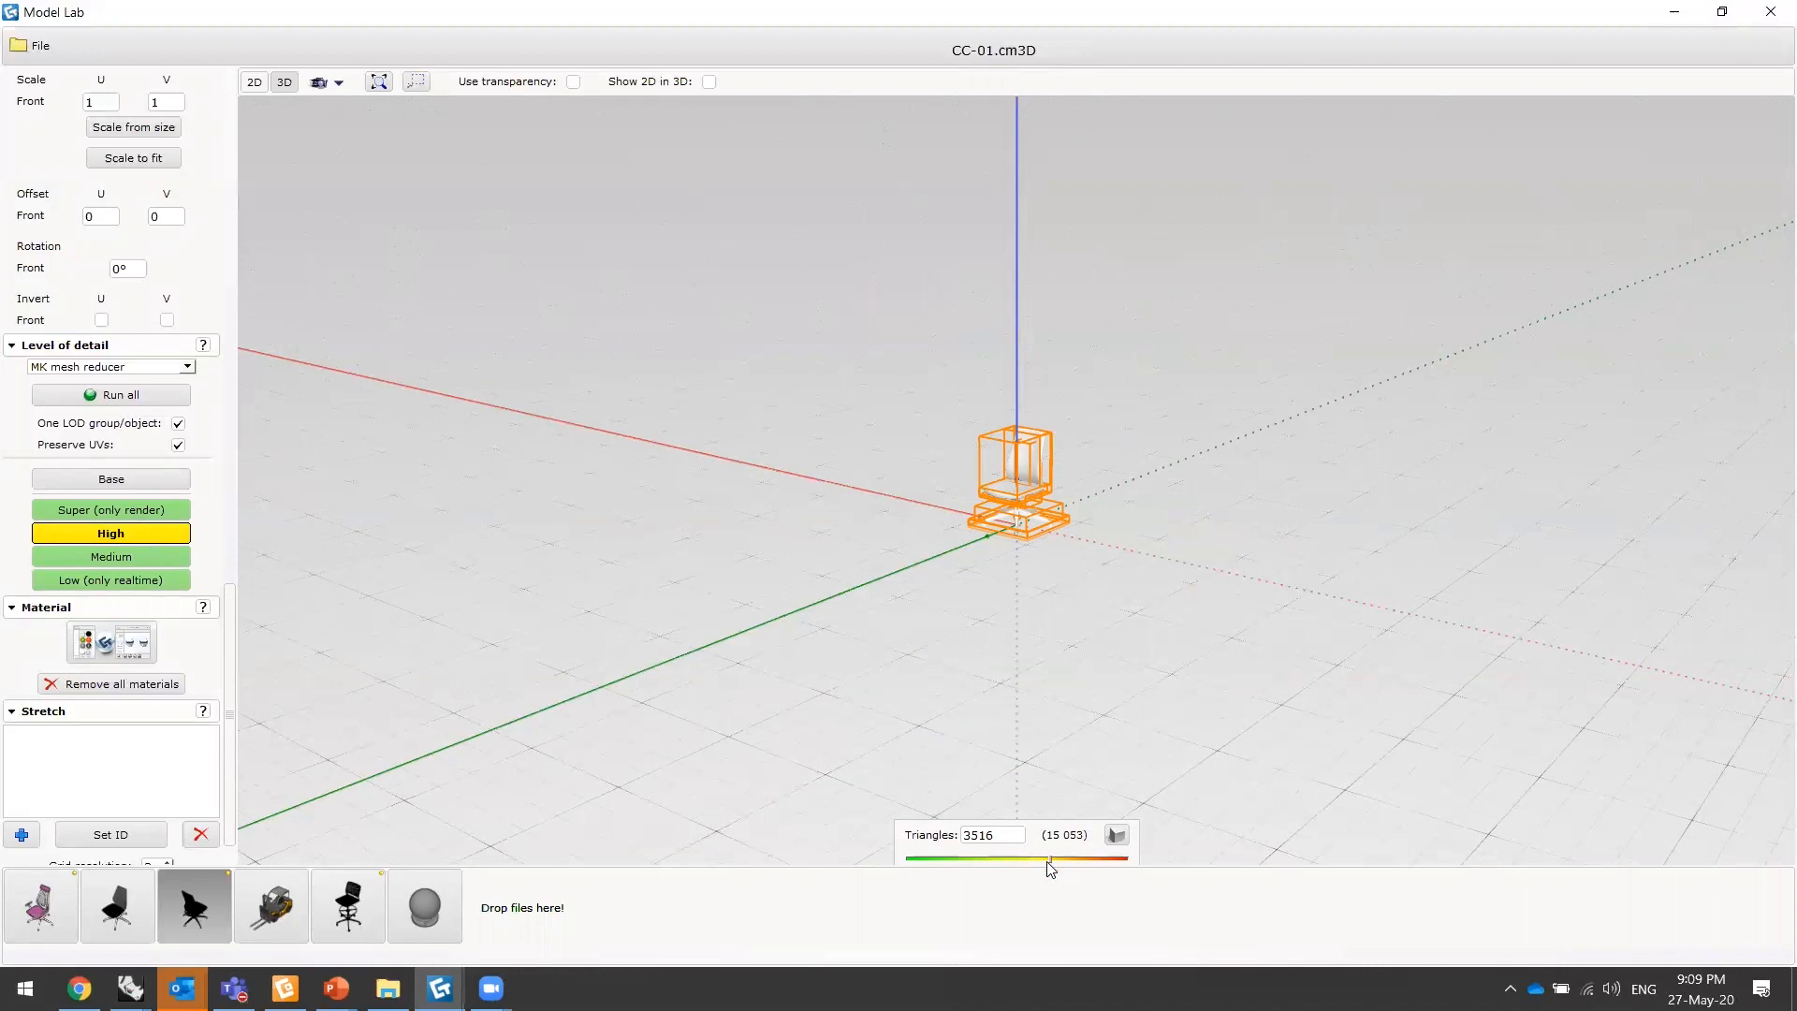
pyautogui.moveTo(1049, 868); pyautogui.dragTo(1053, 869)
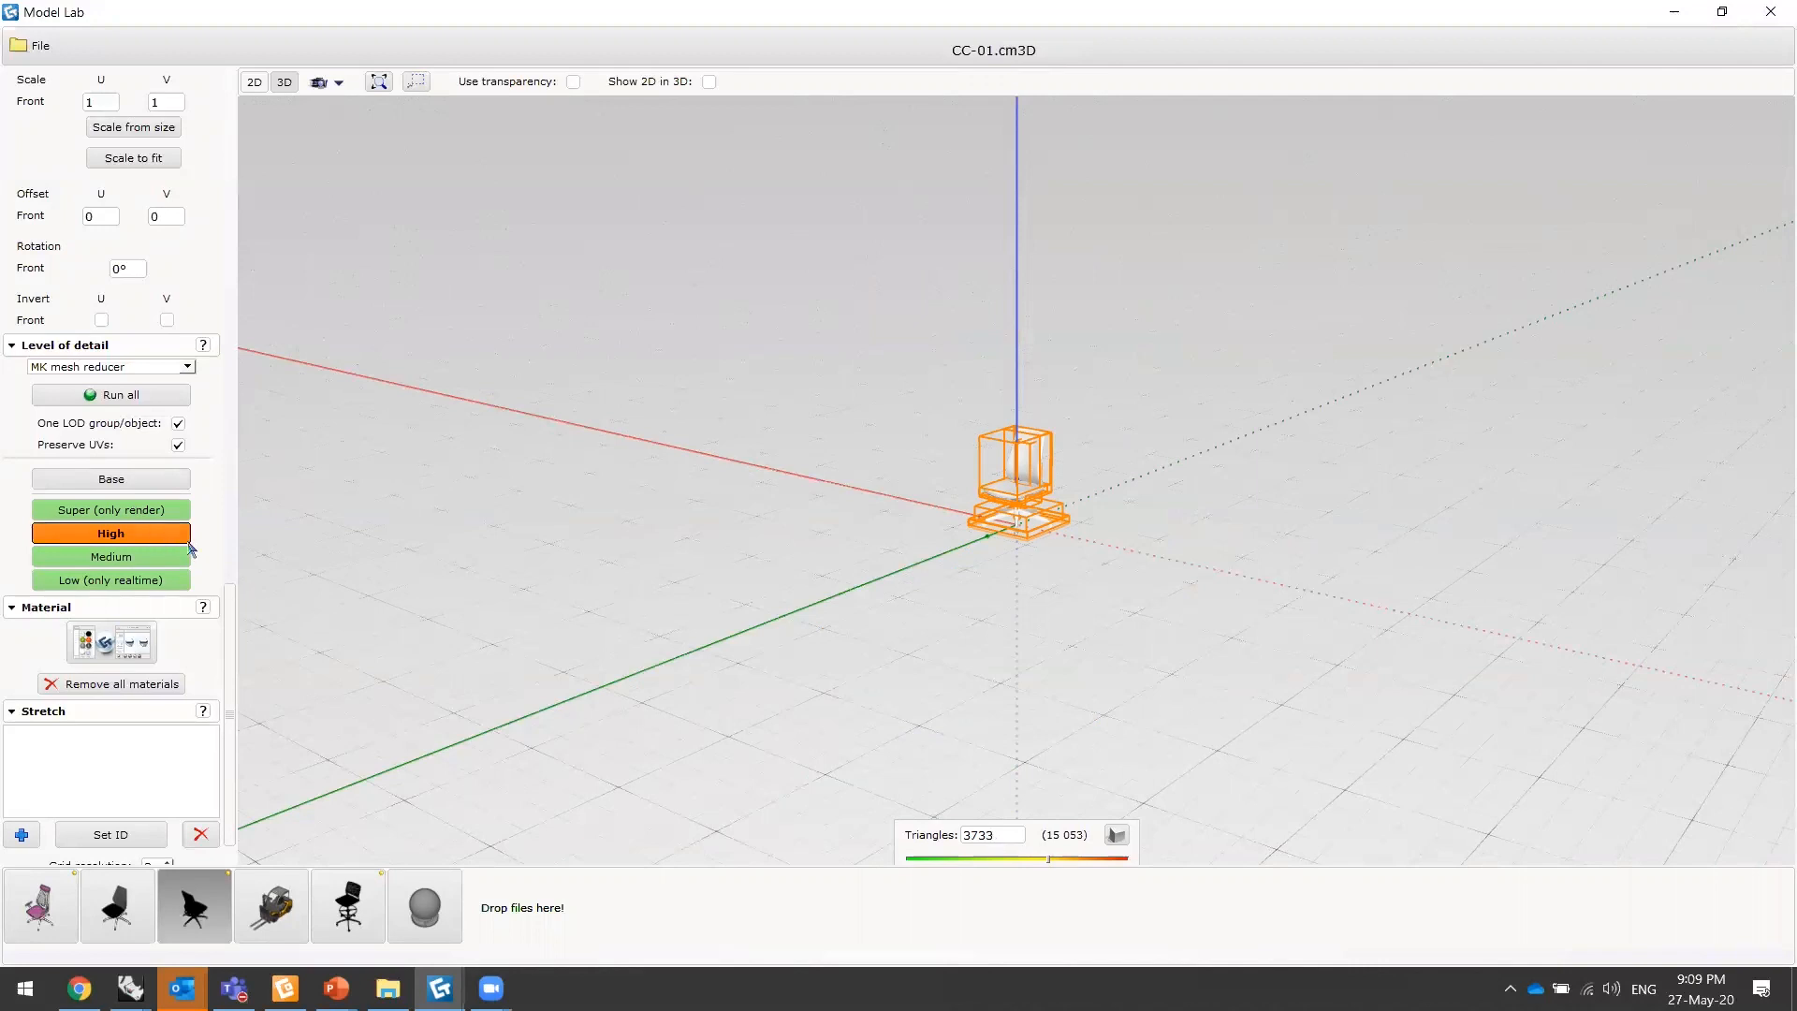
pyautogui.moveTo(1068, 860); pyautogui.dragTo(1106, 859)
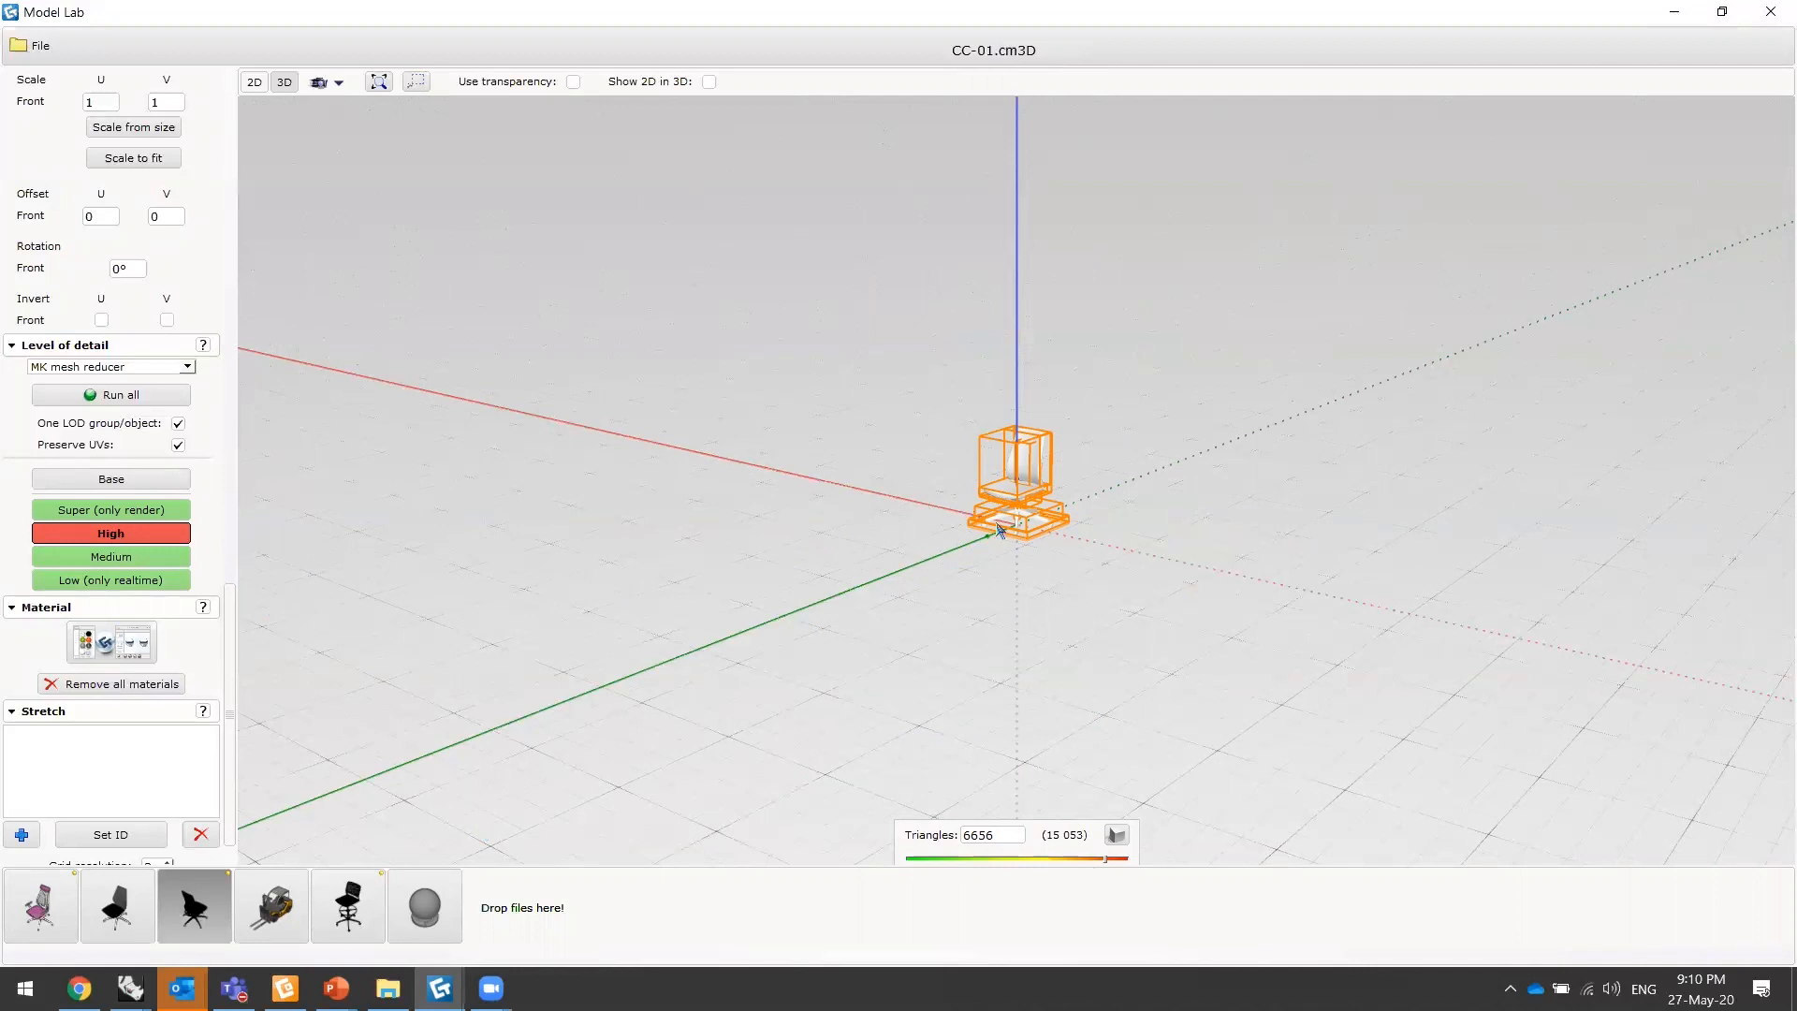
pyautogui.click(980, 496)
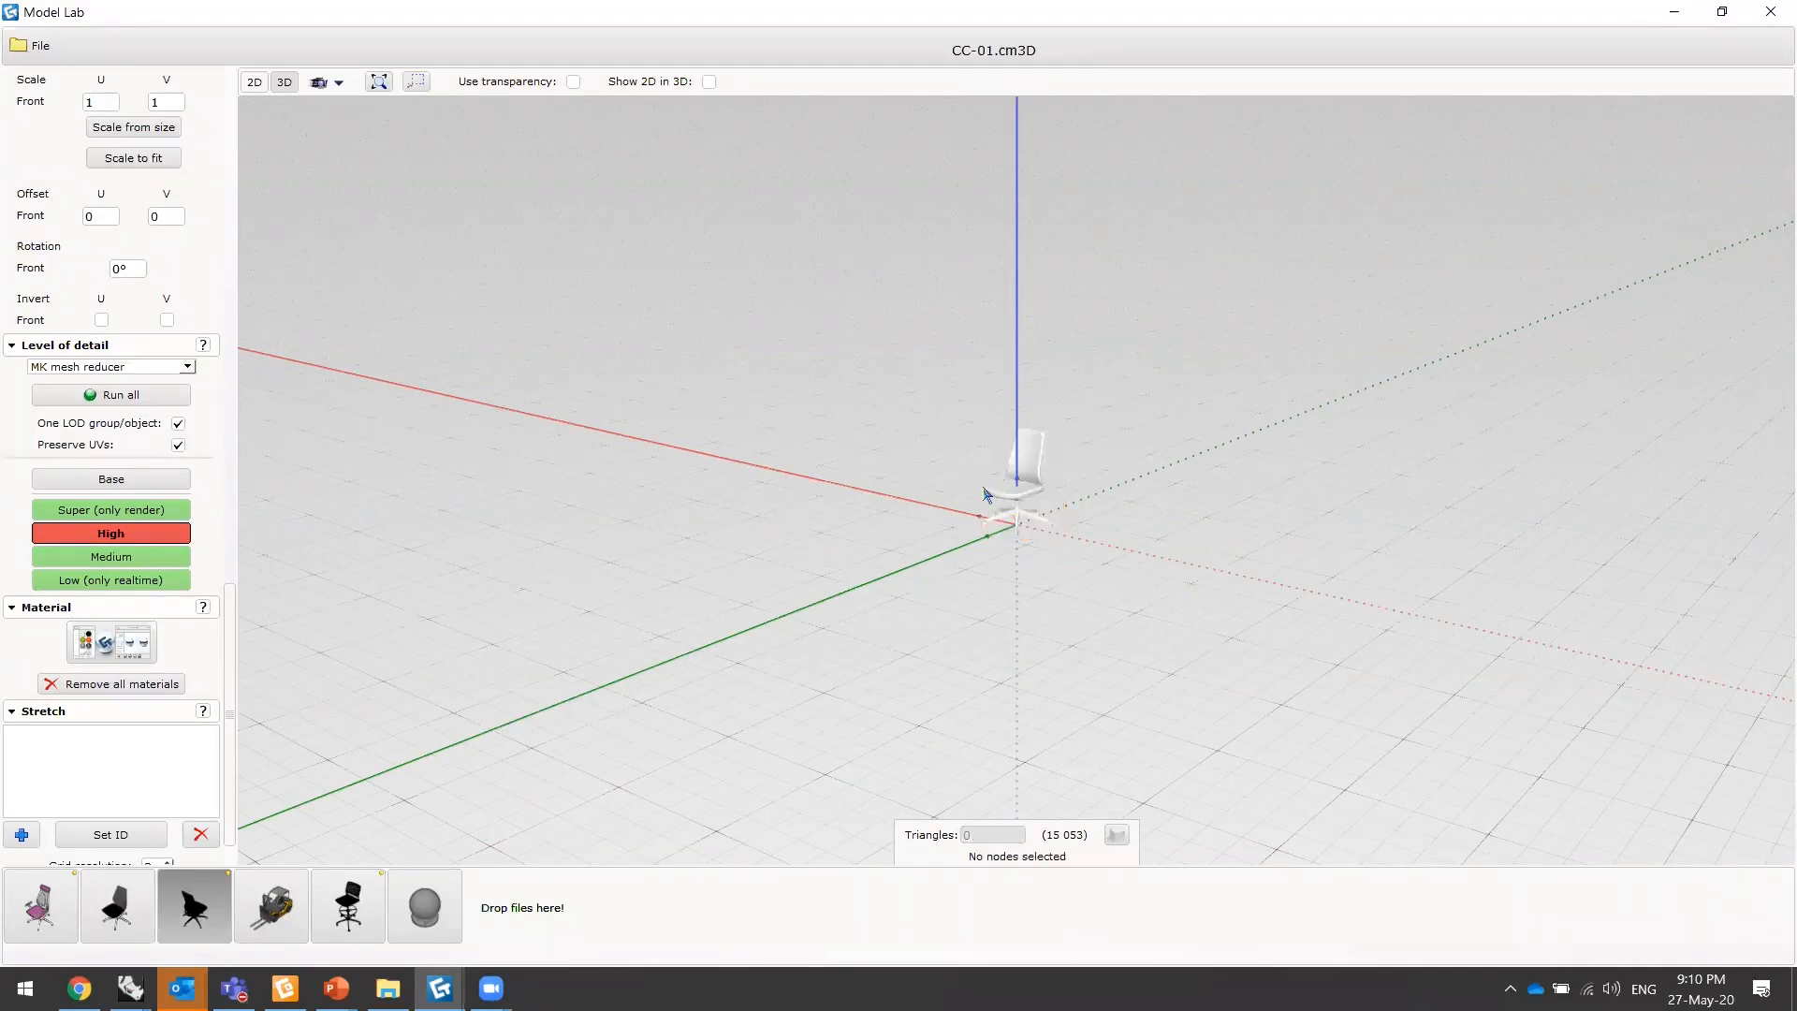
# - Switch to the PowerPoint slide show to review the Polygon Budget slide, and return to Model Lab
pyautogui.moveTo(336, 988)
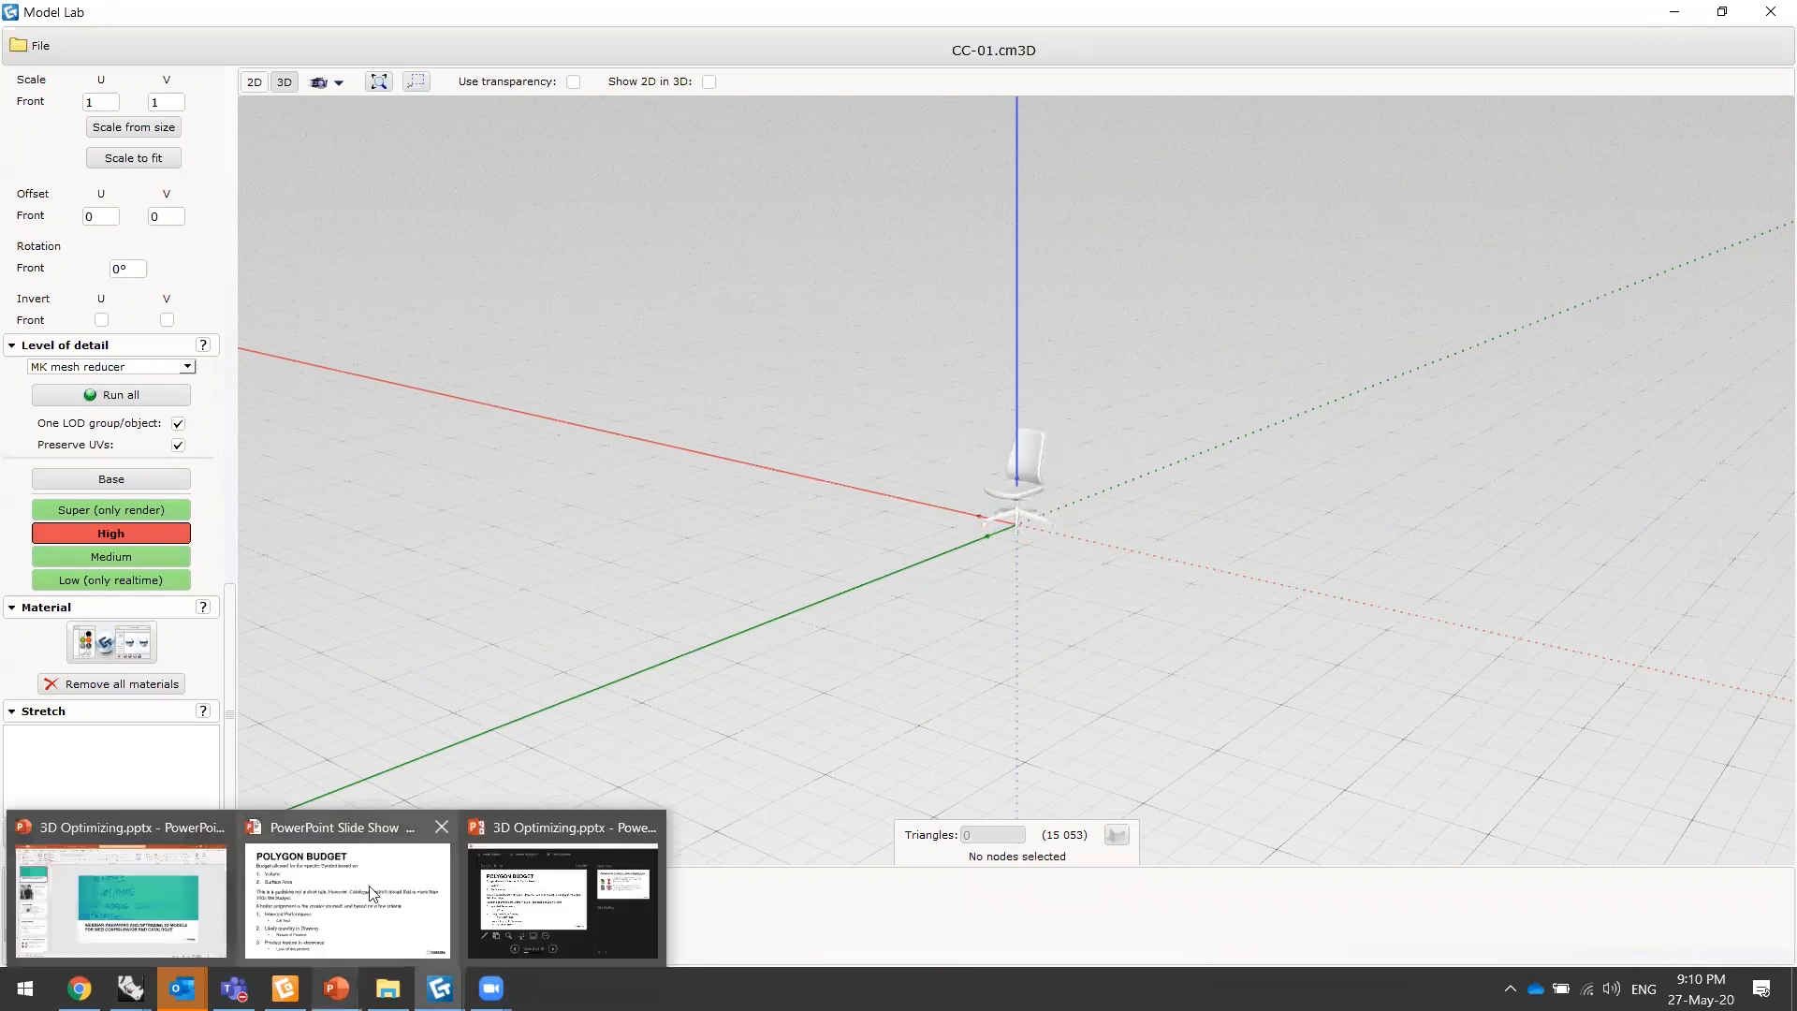
pyautogui.click(348, 899)
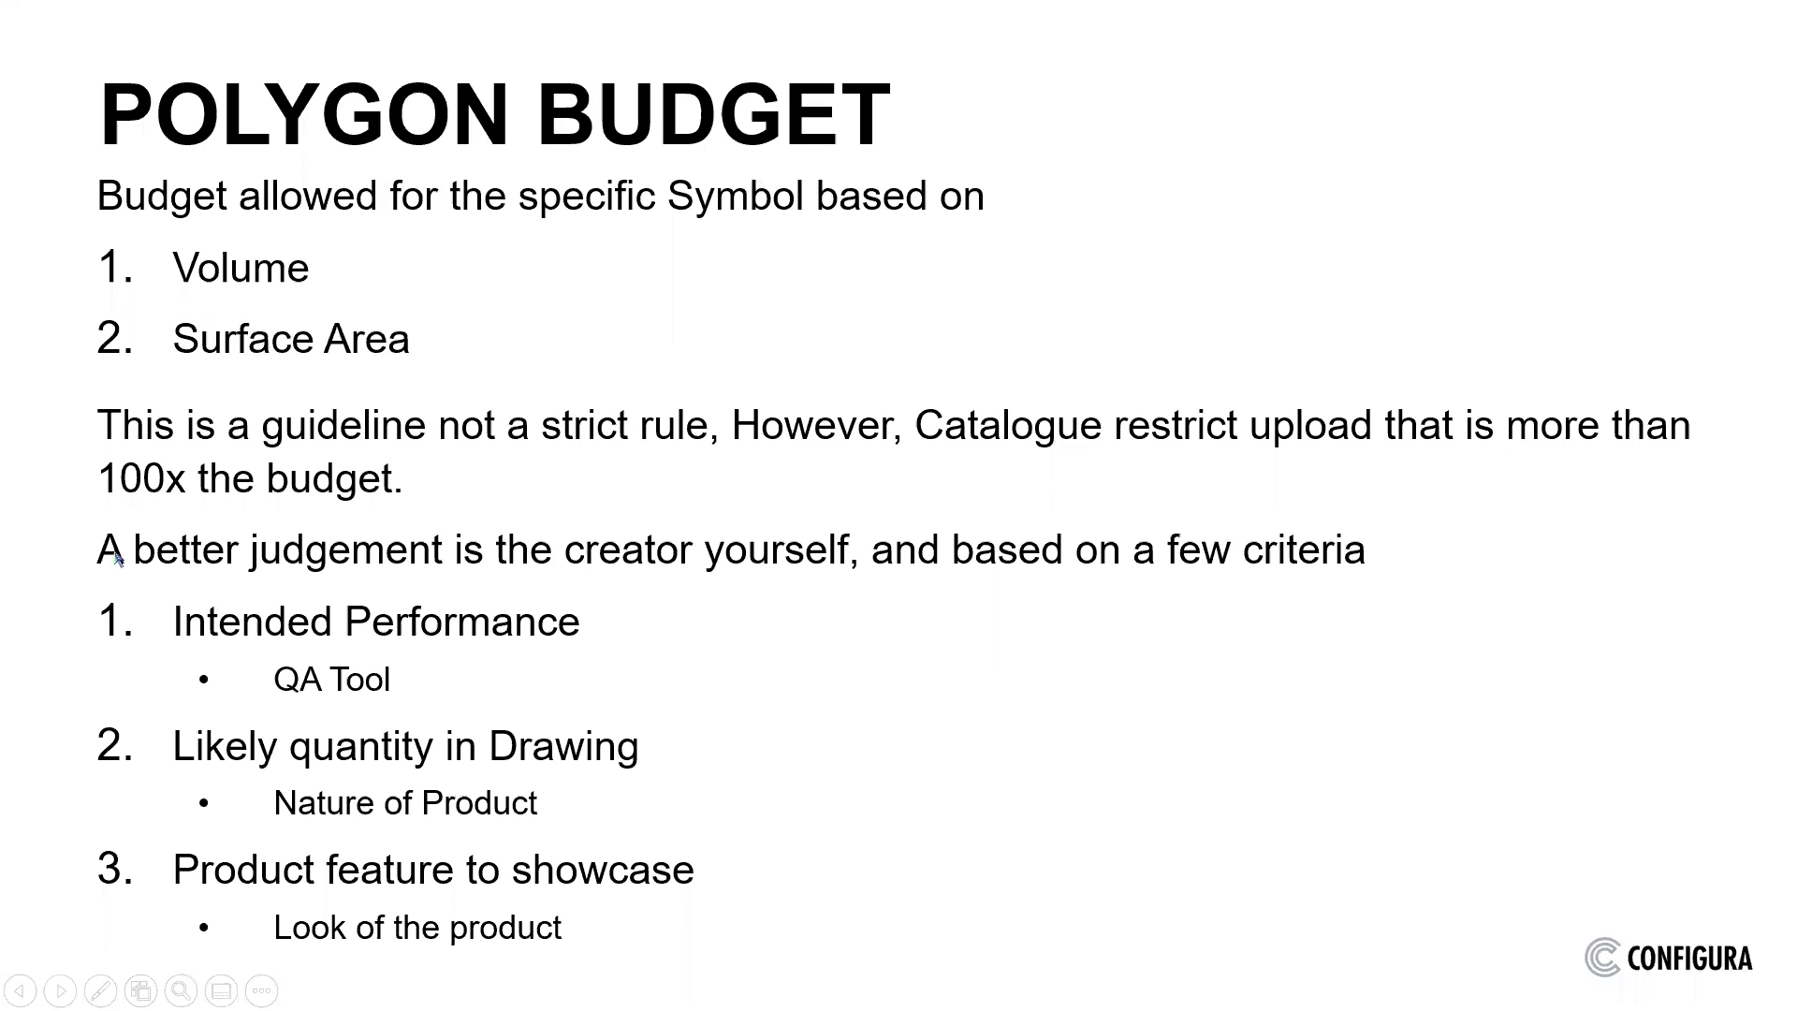
pyautogui.hotkey('alt', 'Tab')
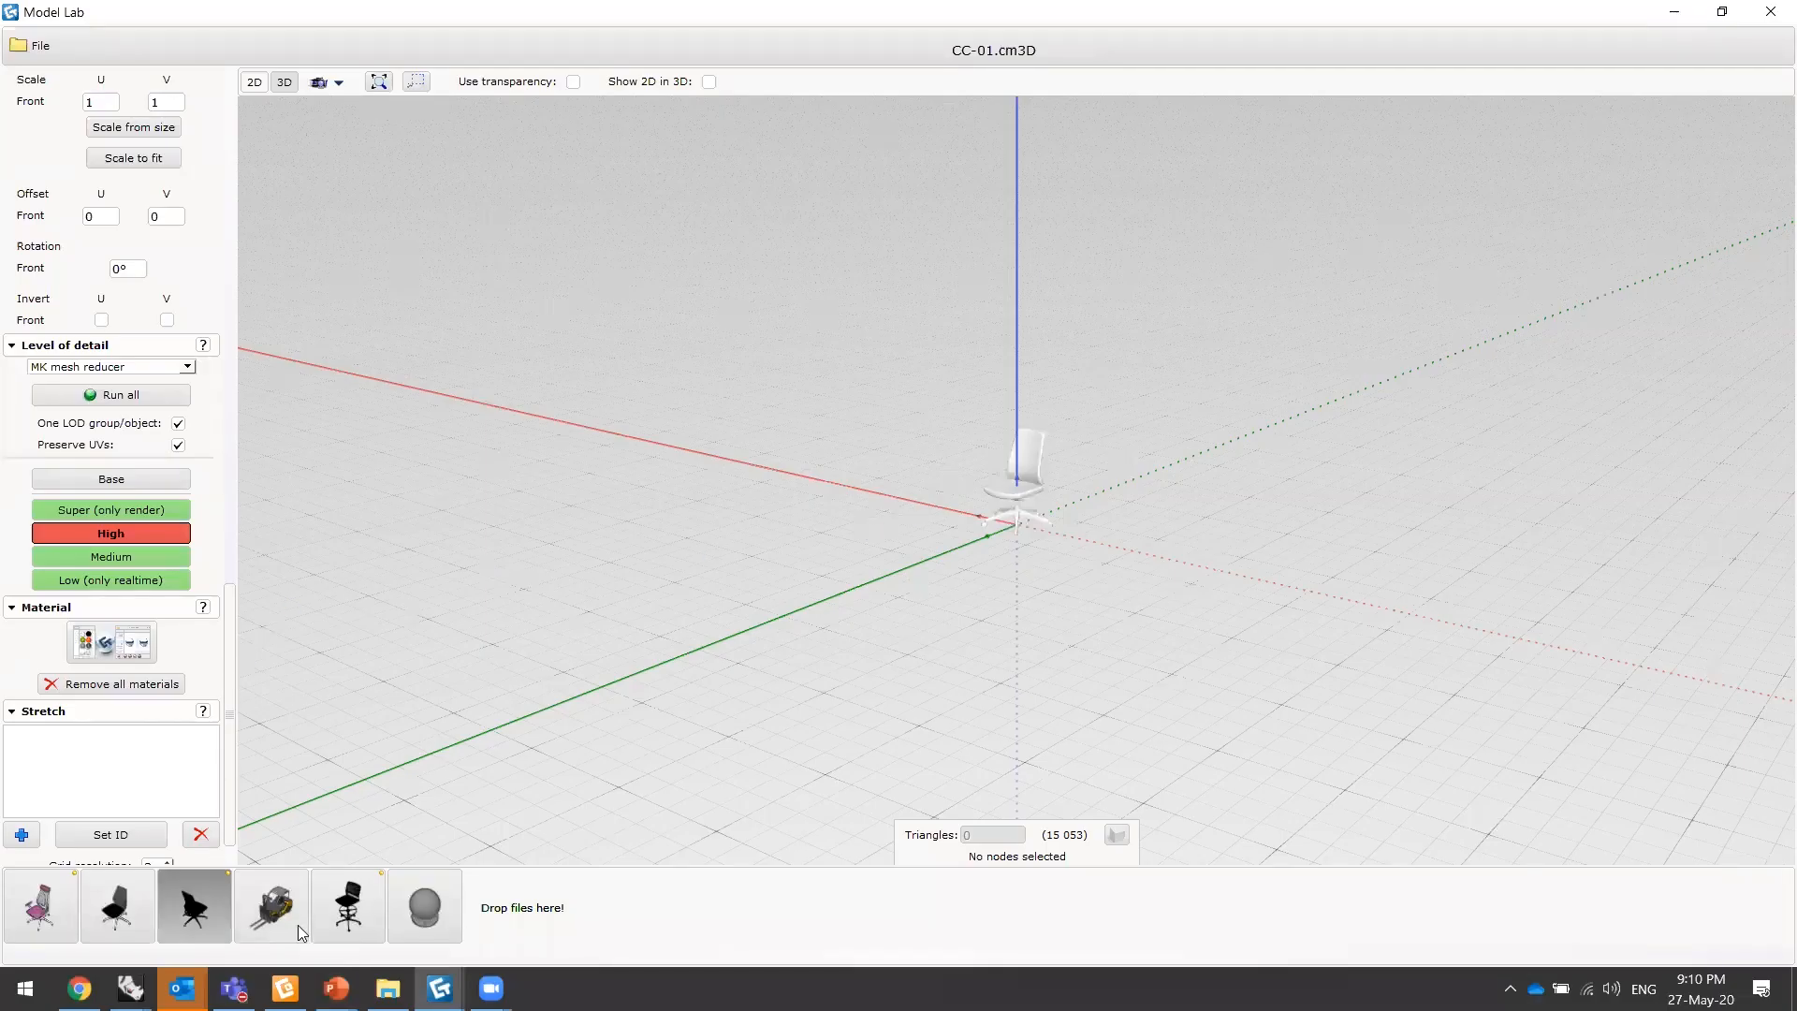
# - Open the Task Stool - Edited2.dwg model and examine the stool from different sides
pyautogui.click(279, 922)
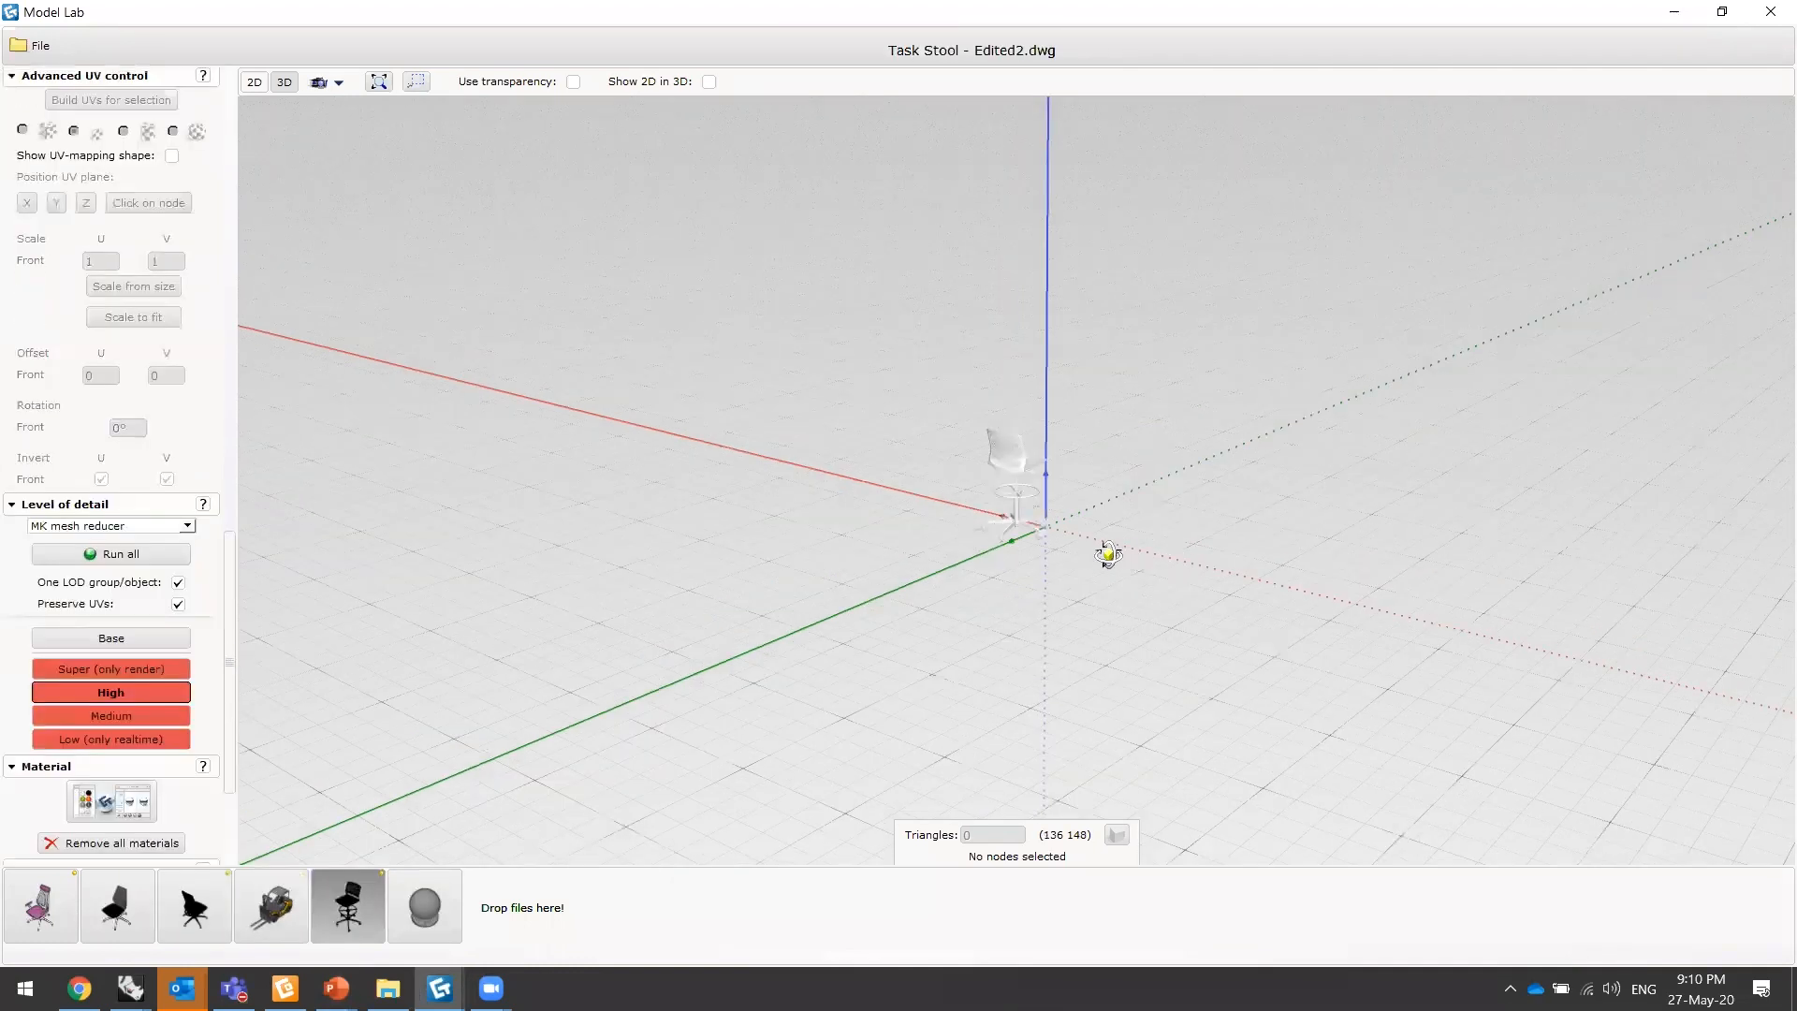
pyautogui.moveTo(846, 662); pyautogui.dragTo(790, 598, button='middle')
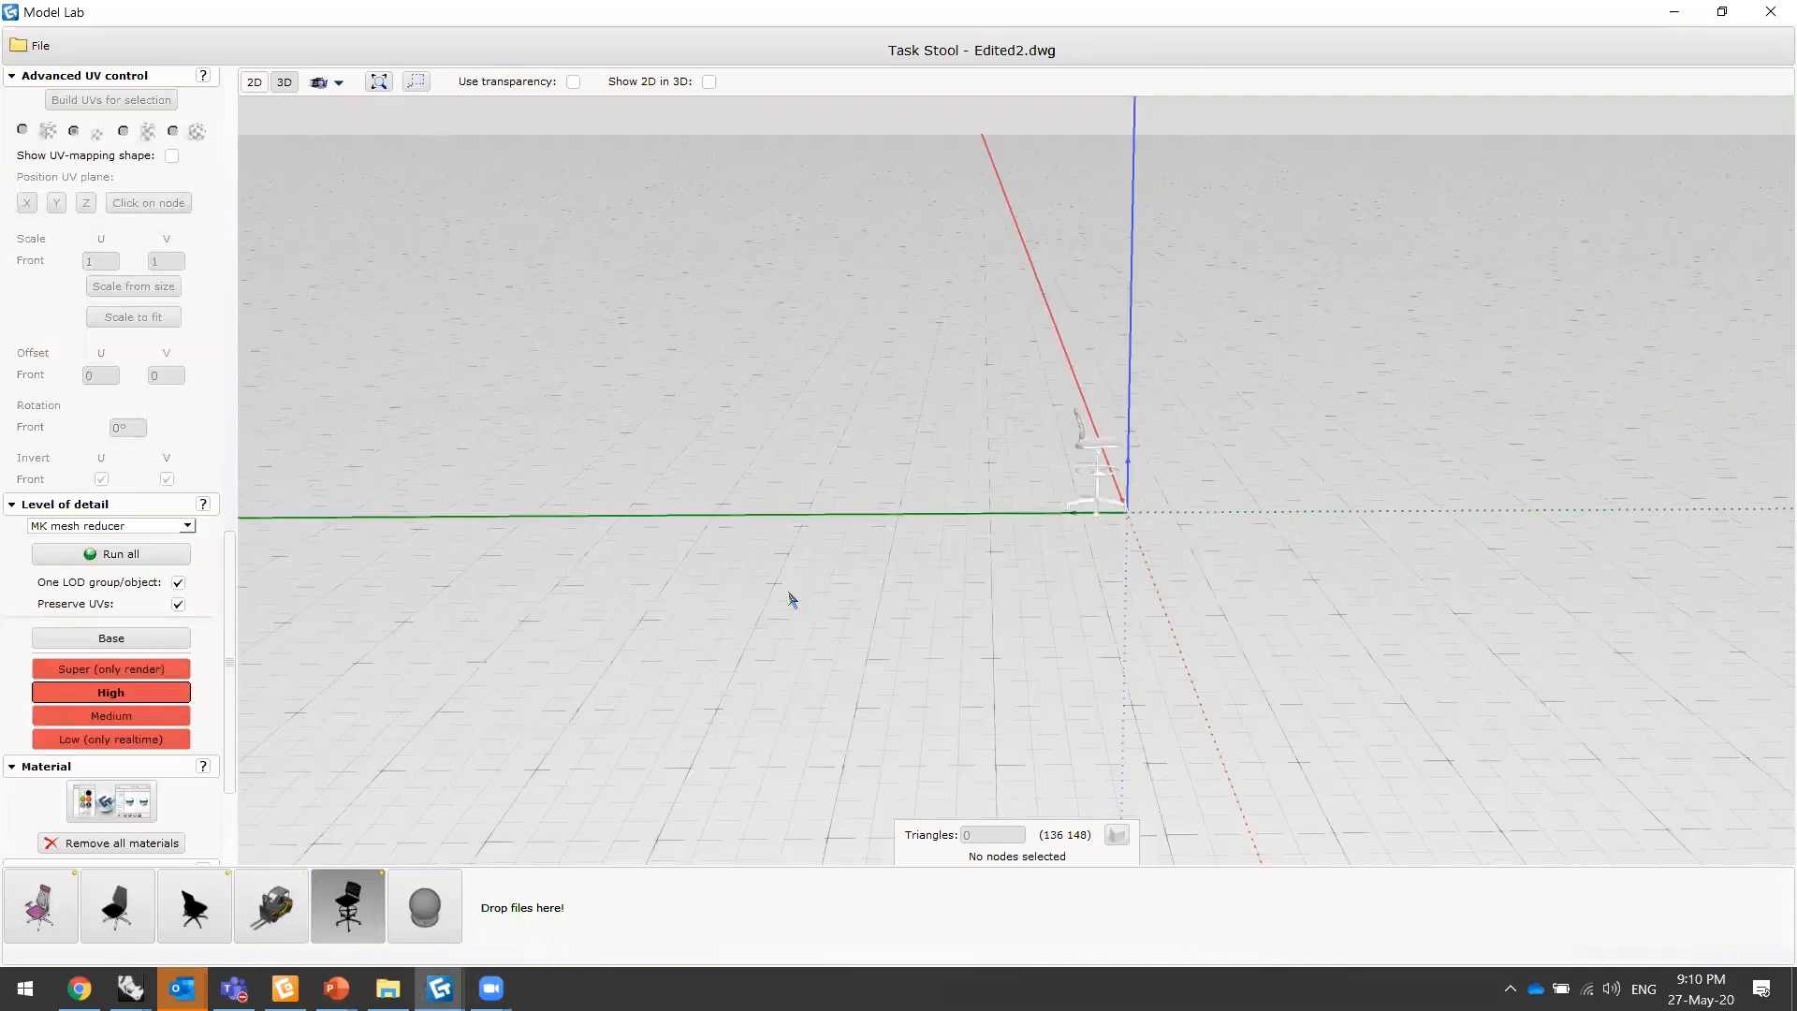
pyautogui.moveTo(581, 593); pyautogui.dragTo(862, 590, button='middle')
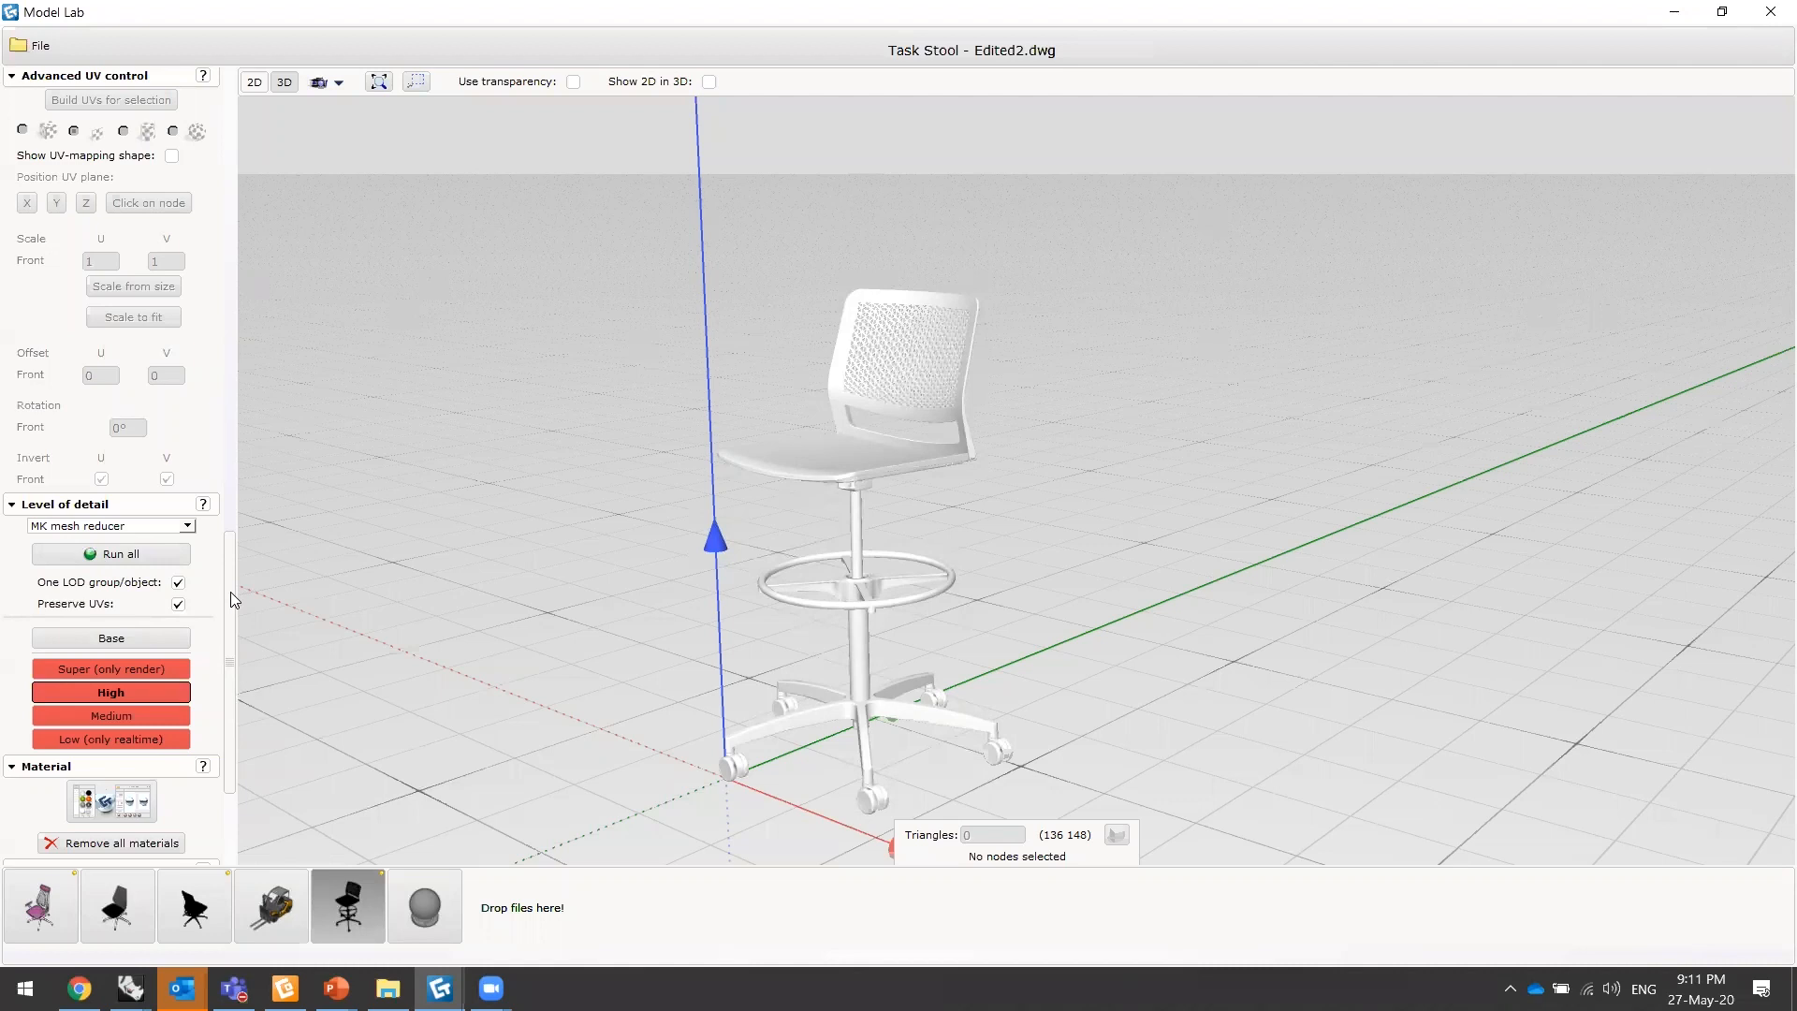
# - Enlarge the task stool to a scale of about 653.5 and check its level-of-detail ratings
pyautogui.scroll(3, 230, 592)
pyautogui.scroll(20, 242, 295)
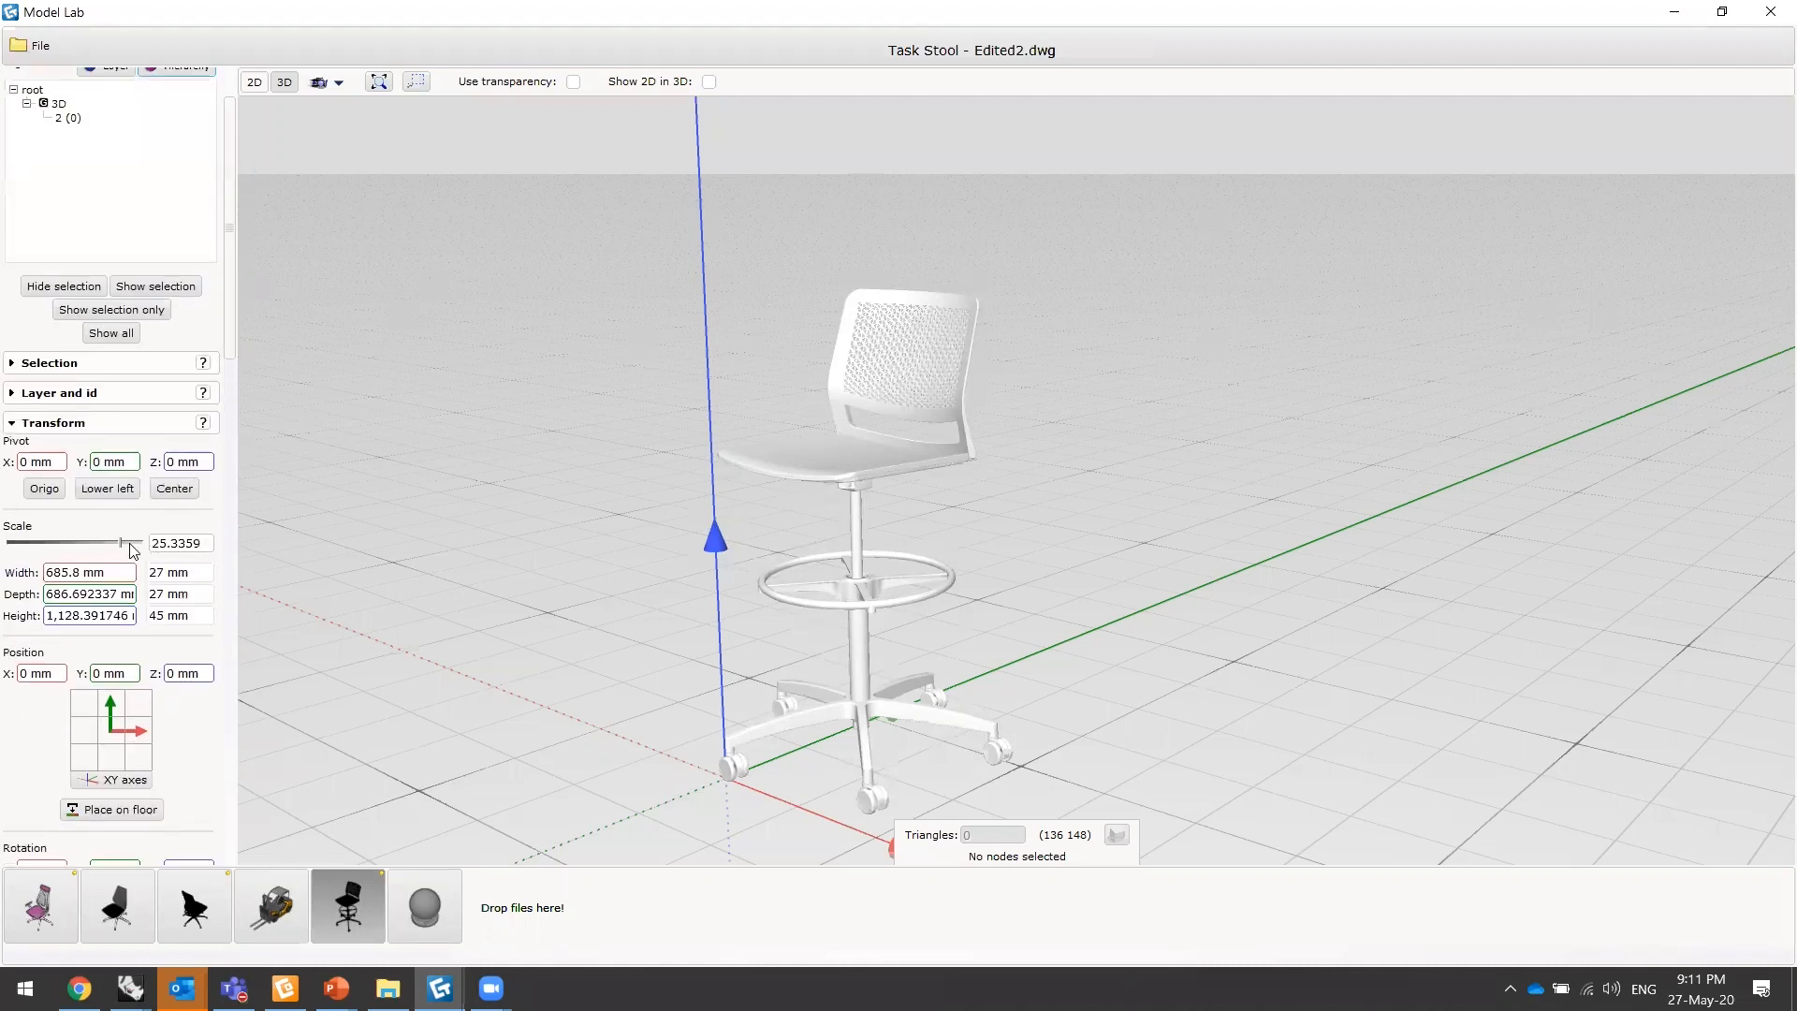
pyautogui.doubleClick(204, 542)
pyautogui.write('89.7641')
pyautogui.press('Return')
pyautogui.moveTo(234, 348)
pyautogui.mouseDown()
pyautogui.moveTo(249, 762)
pyautogui.moveTo(232, 377)
pyautogui.mouseUp()
pyautogui.moveTo(129, 452); pyautogui.dragTo(145, 458)
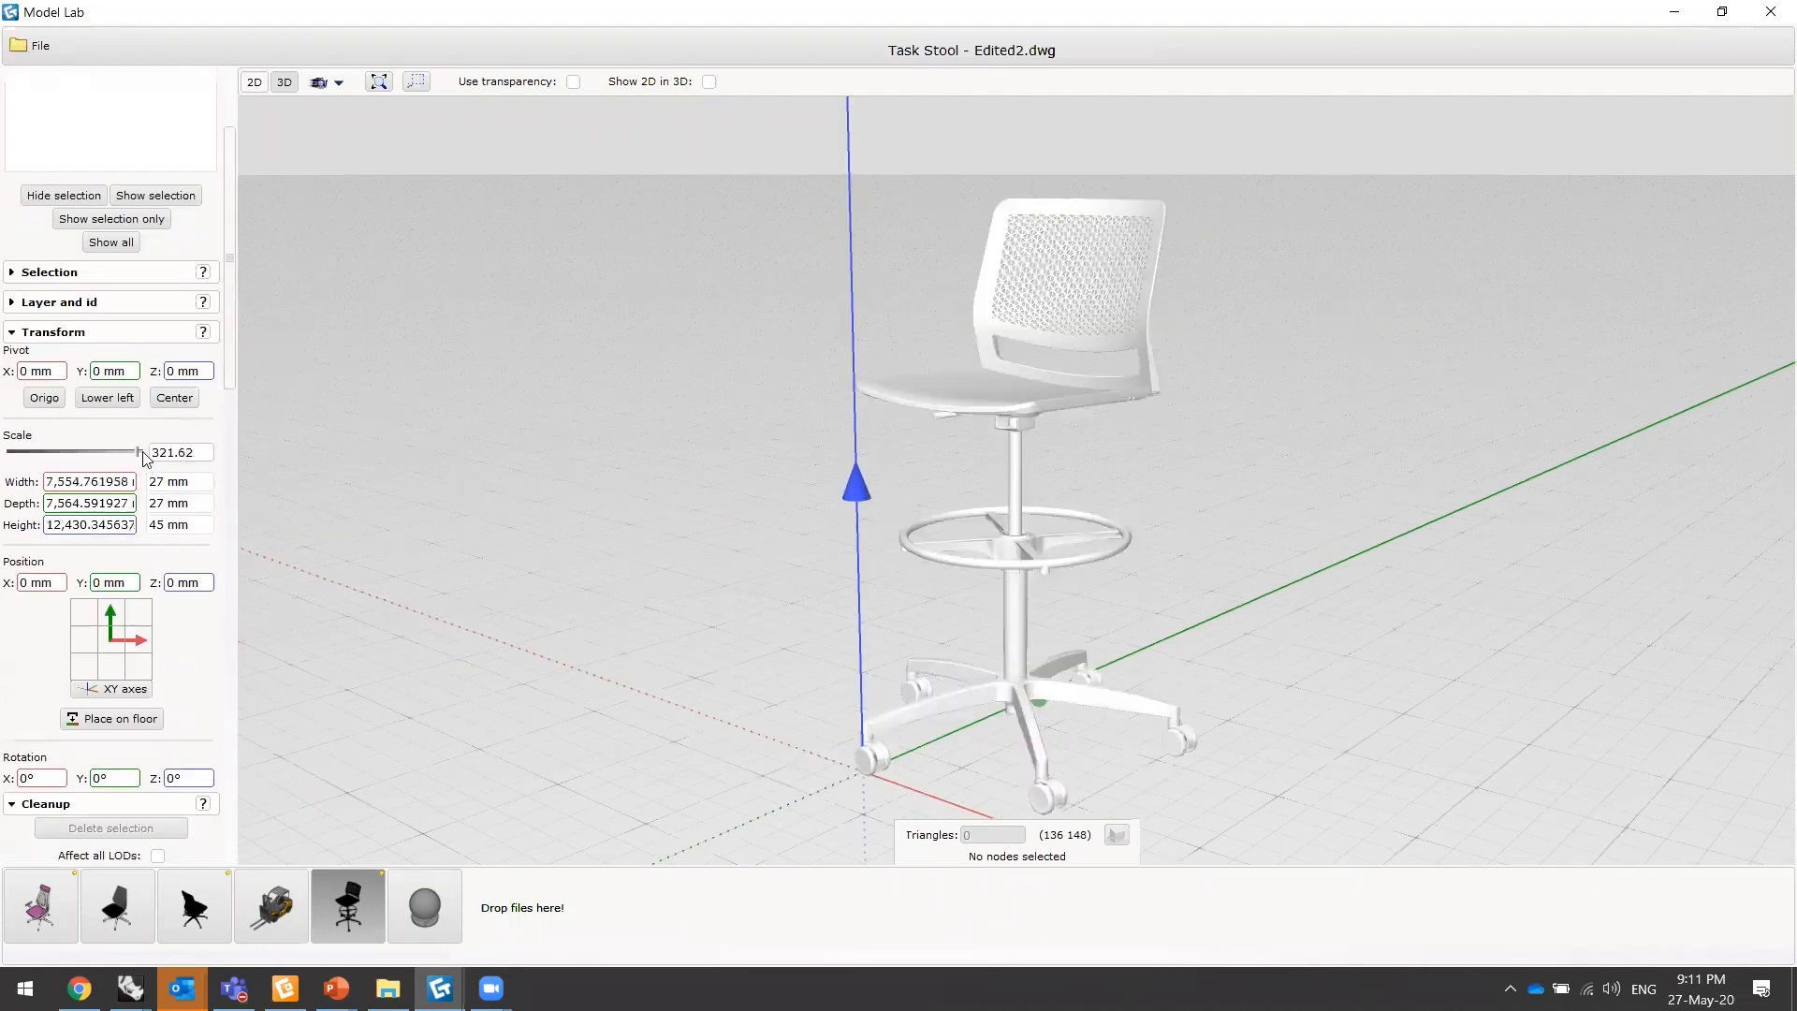
pyautogui.moveTo(241, 816); pyautogui.dragTo(240, 777)
pyautogui.moveTo(245, 633); pyautogui.dragTo(255, 222)
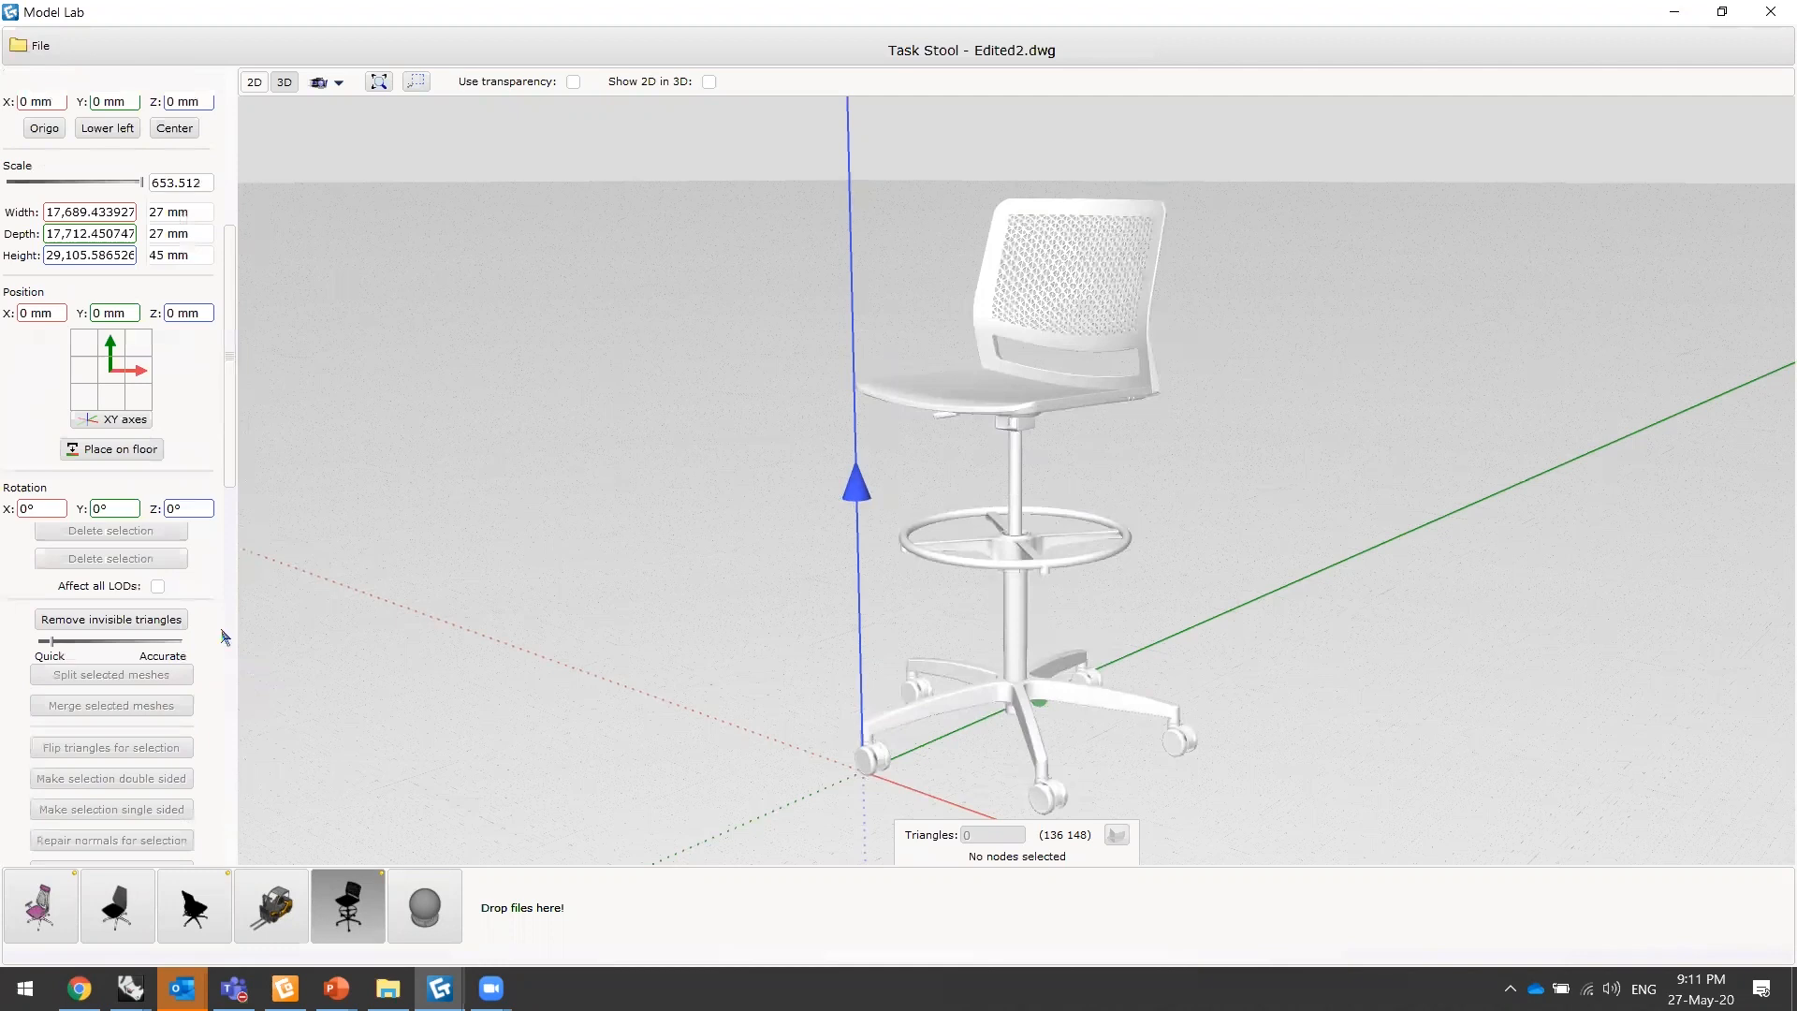
pyautogui.scroll(3, 224, 638)
# - Reopen the CC-01.cm3D chair, select all its parts and display the Super level of detail
pyautogui.click(305, 859)
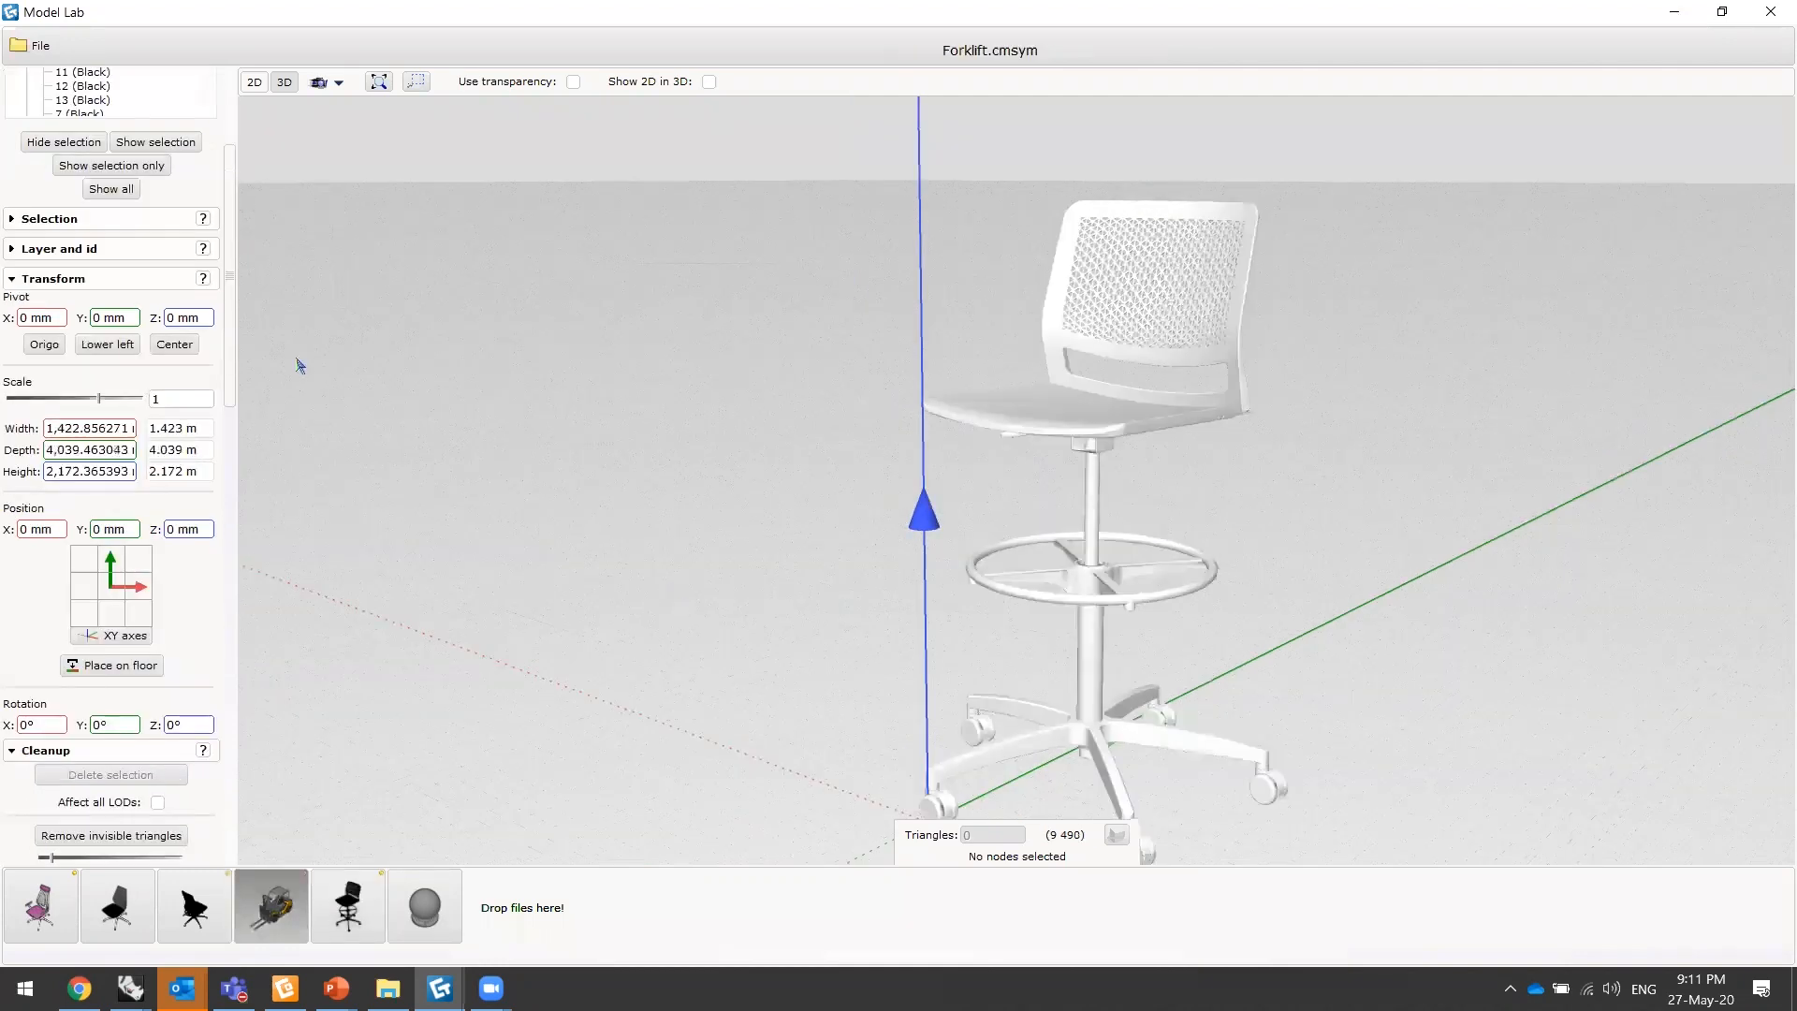
pyautogui.click(194, 908)
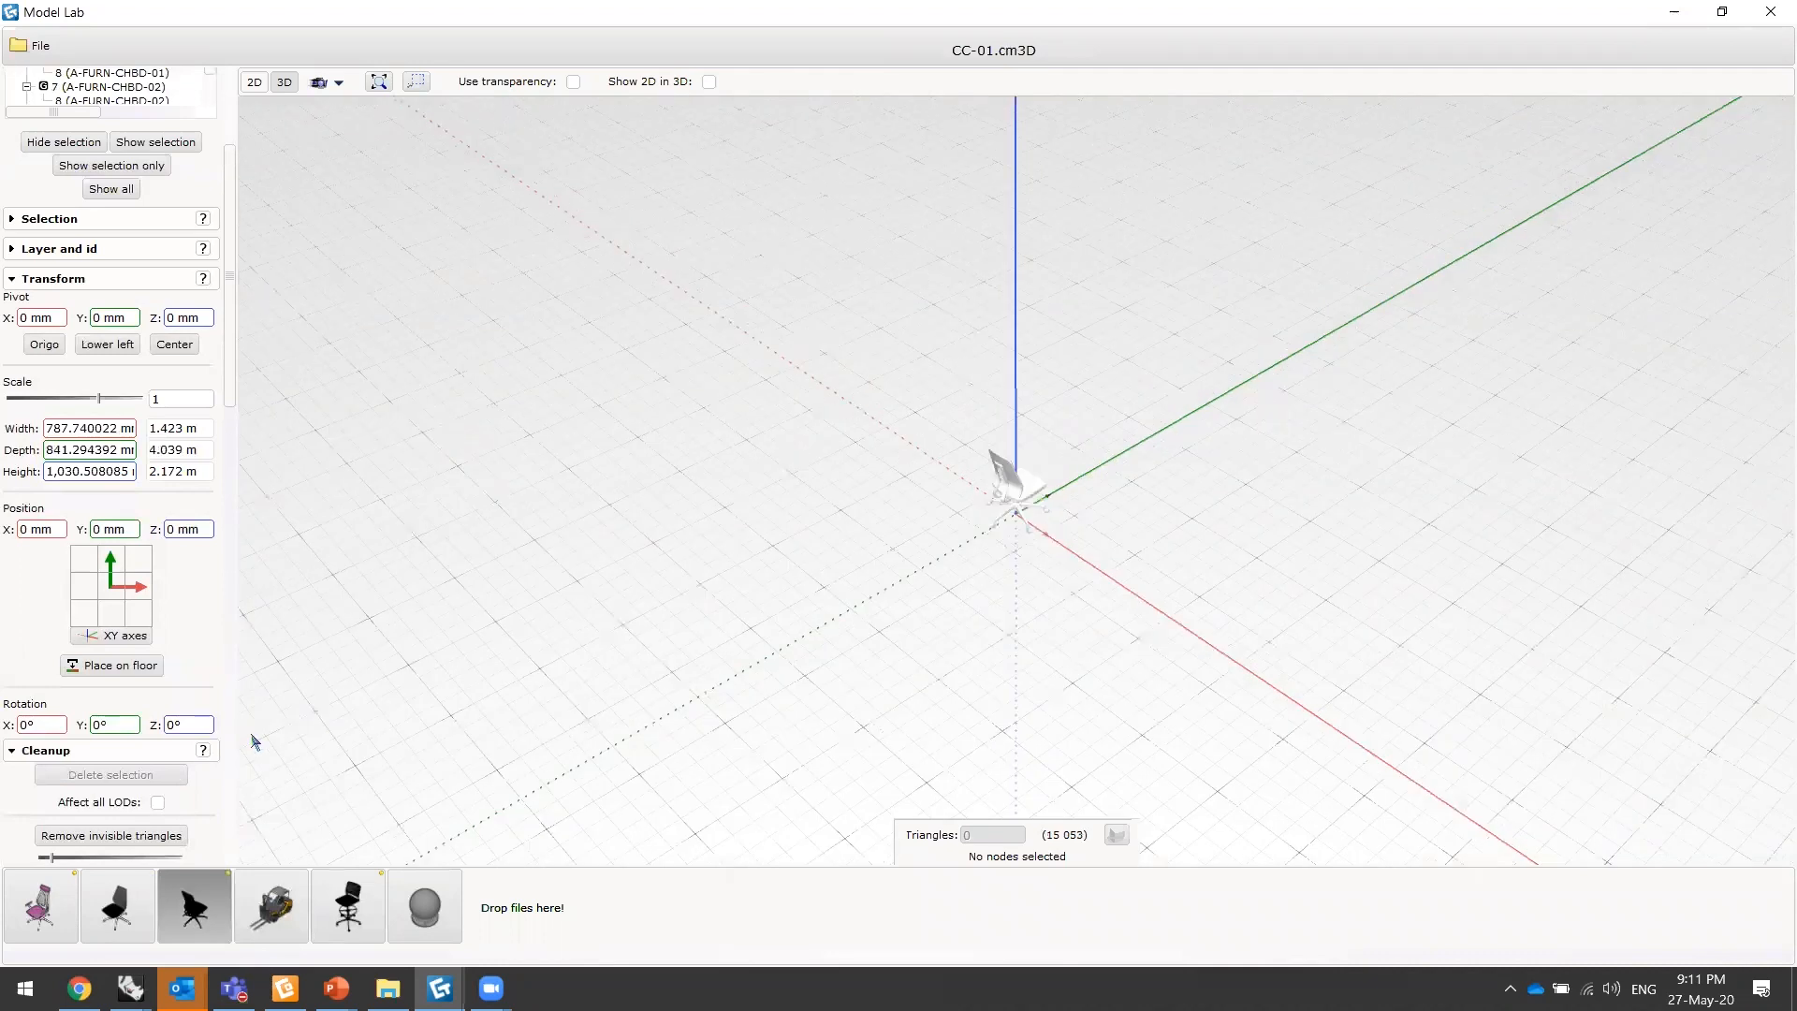
pyautogui.moveTo(744, 666); pyautogui.dragTo(964, 744, button='middle')
pyautogui.scroll(5, 964, 743)
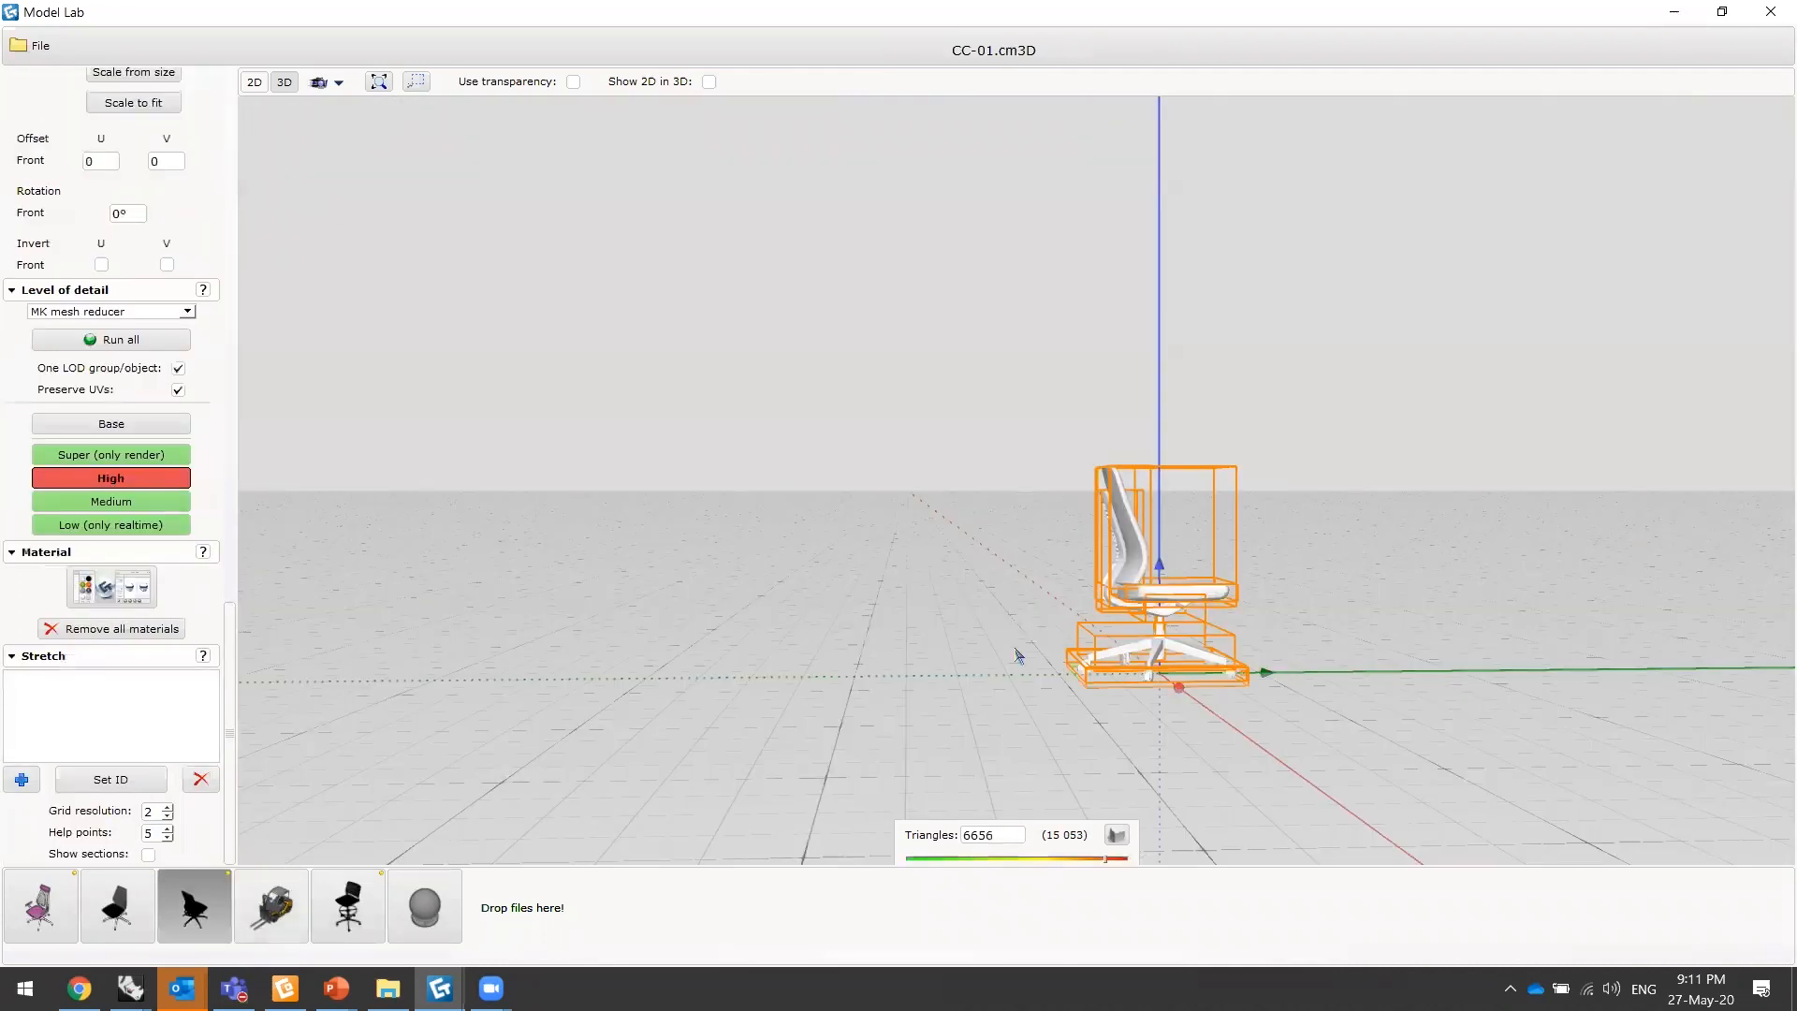
pyautogui.moveTo(981, 861); pyautogui.dragTo(990, 810, button='middle')
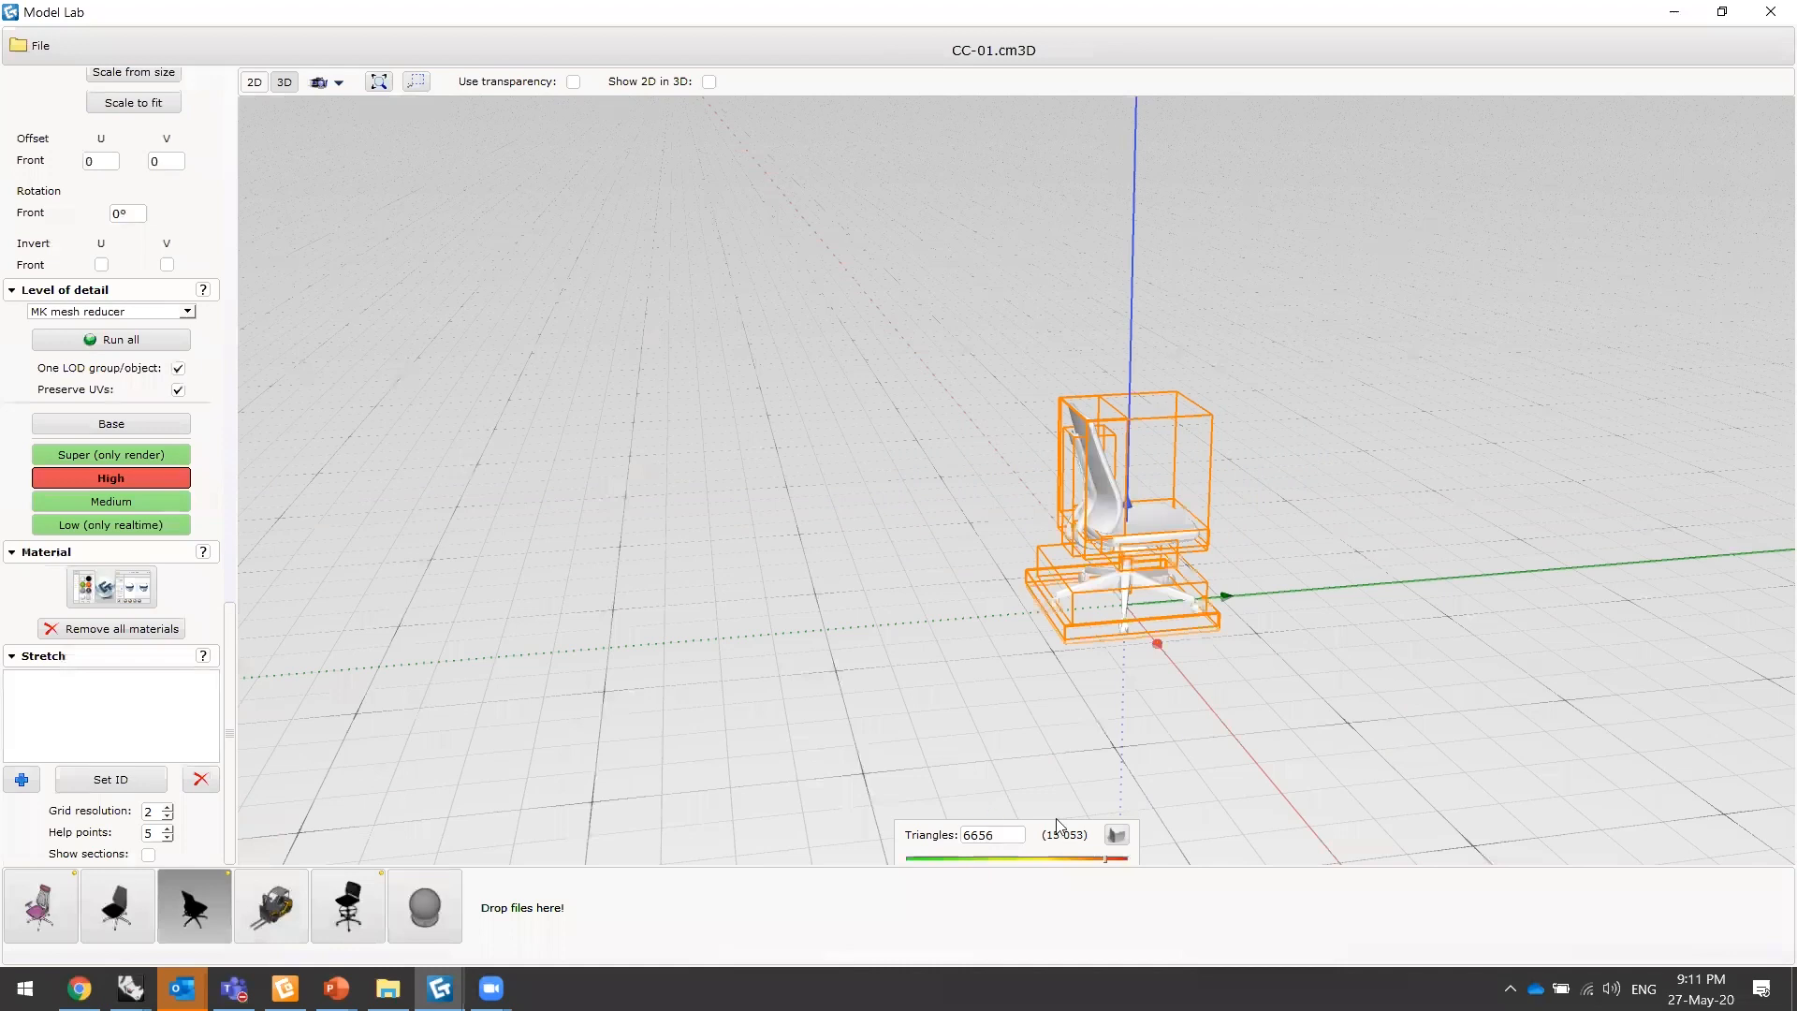
pyautogui.scroll(3, 1057, 825)
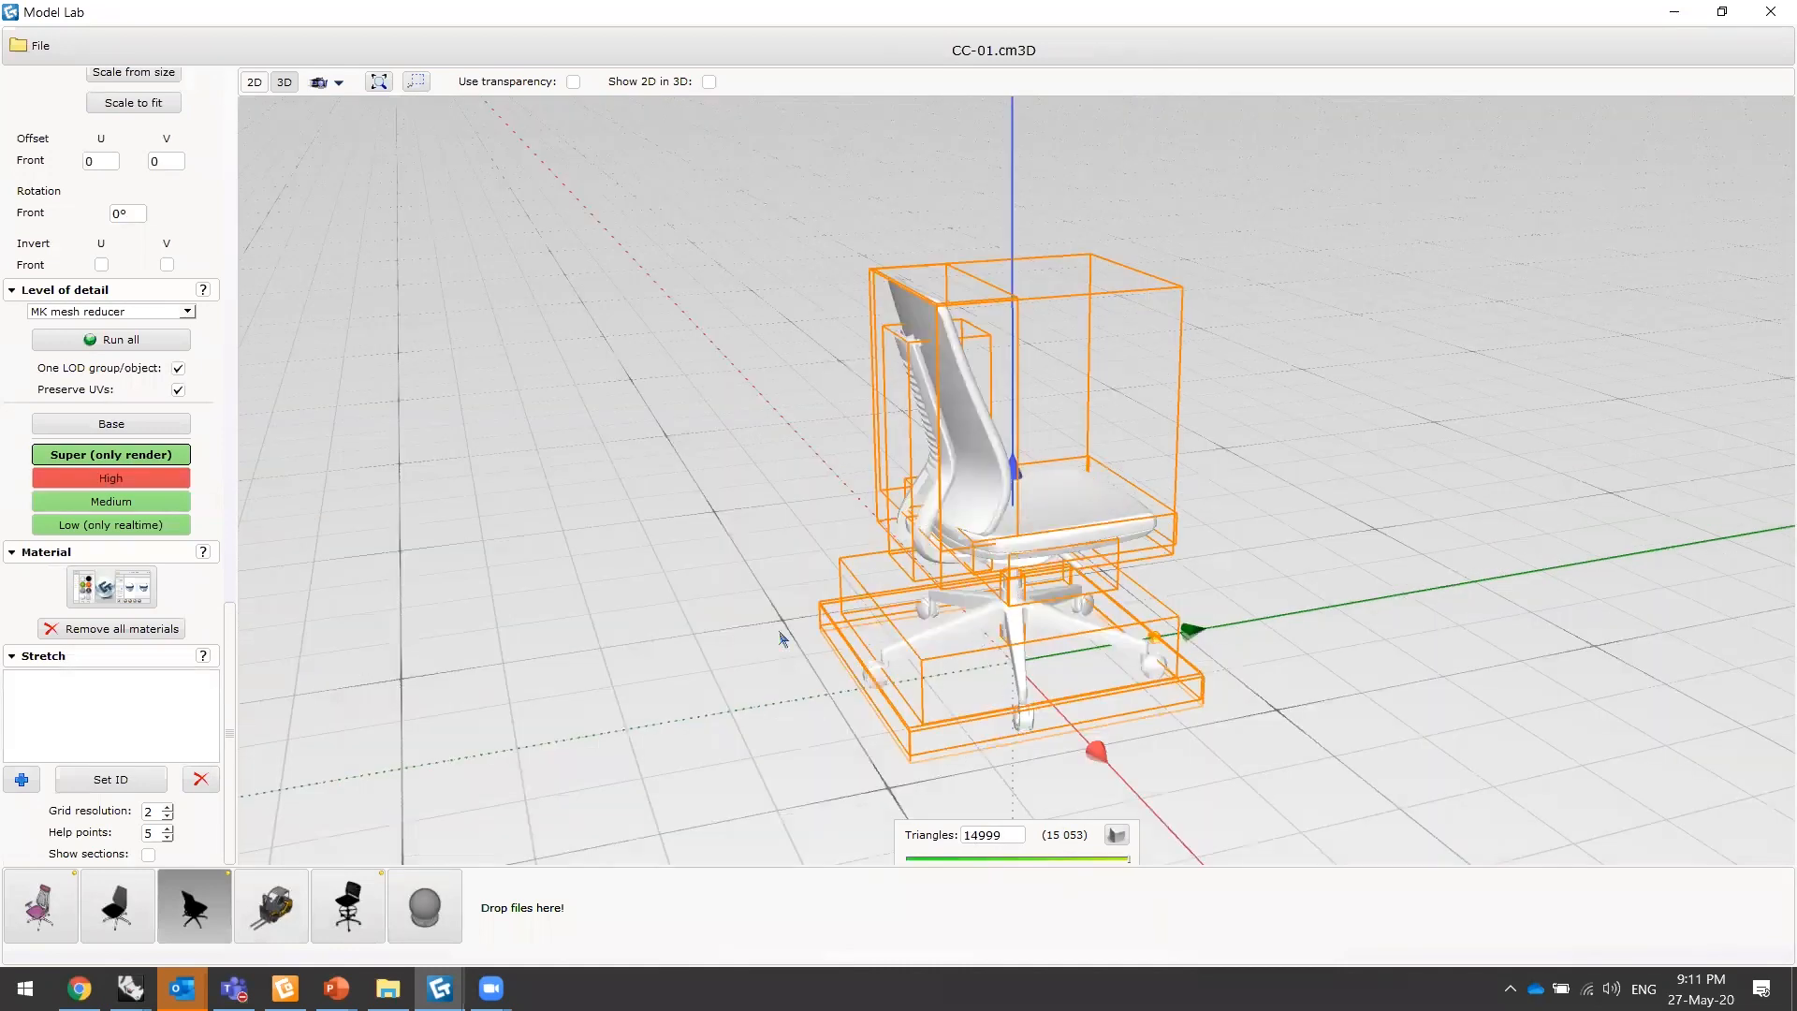
# - Shrink the CC-01 chair to a scale of about 0.000342 and check its level-of-detail ratings
pyautogui.scroll(2, 226, 655)
pyautogui.moveTo(242, 579); pyautogui.dragTo(247, 191)
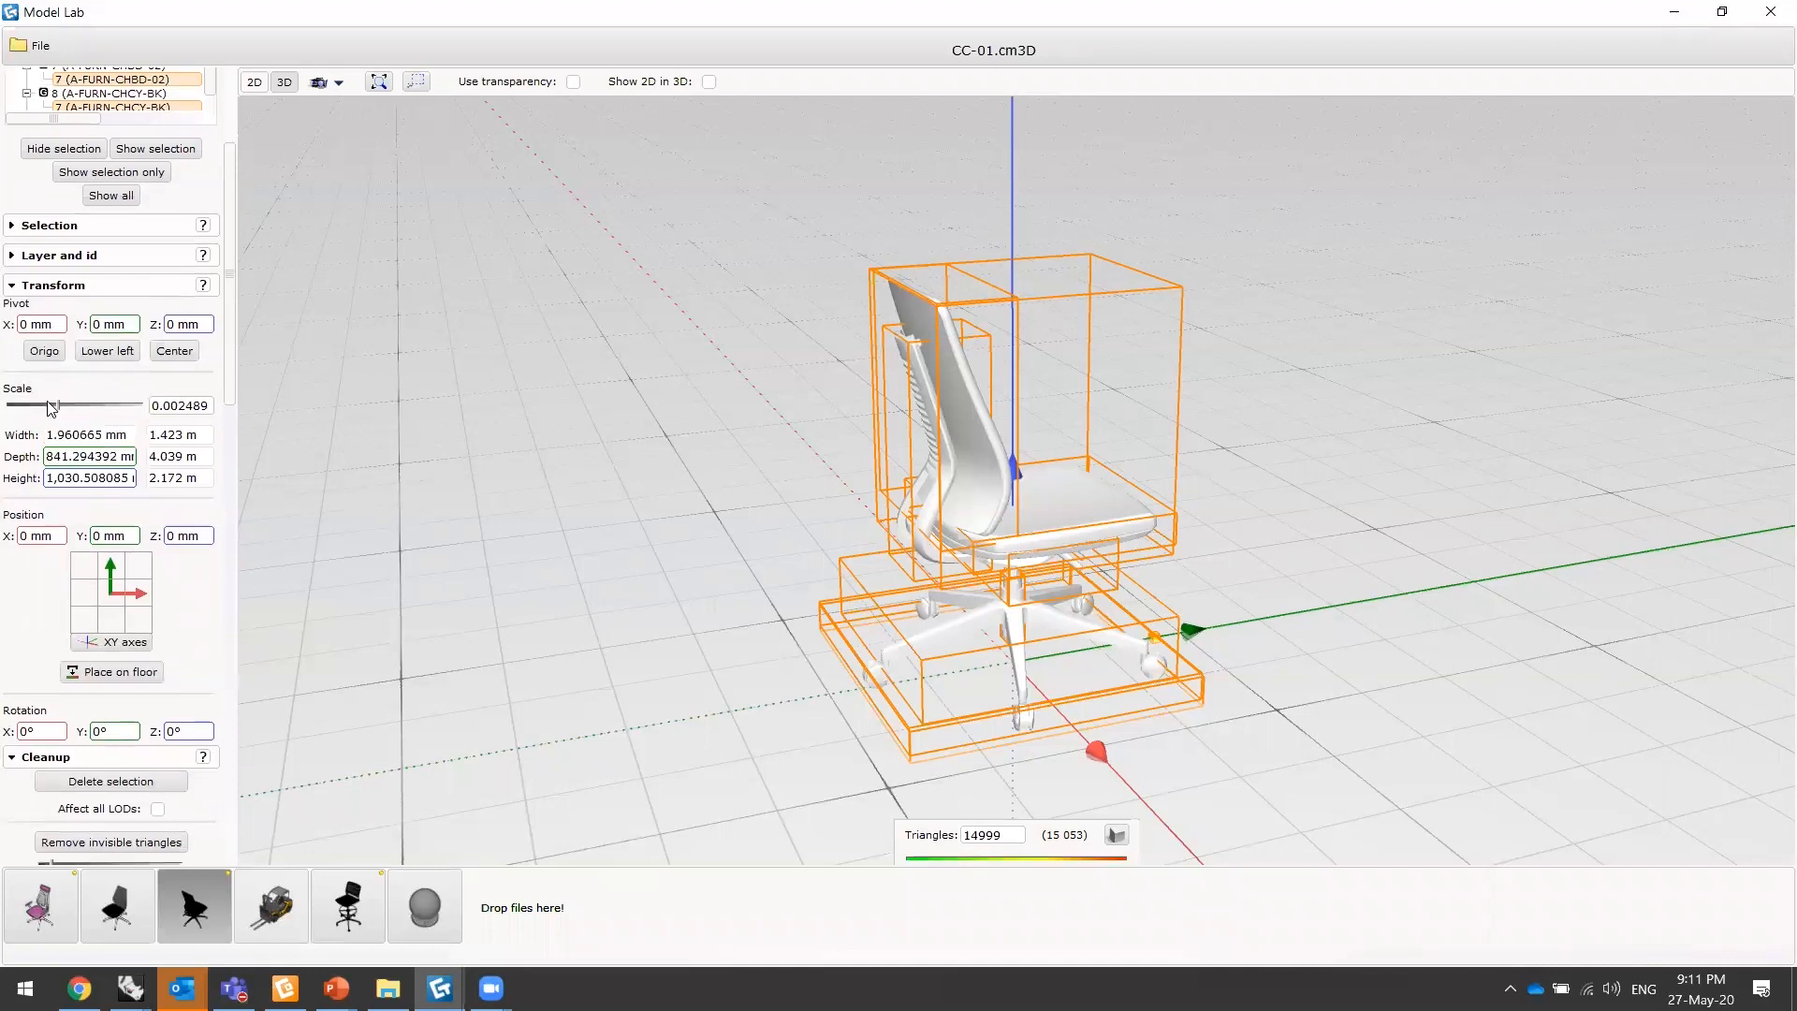
pyautogui.moveTo(48, 402); pyautogui.dragTo(47, 402)
pyautogui.moveTo(226, 372); pyautogui.dragTo(227, 784)
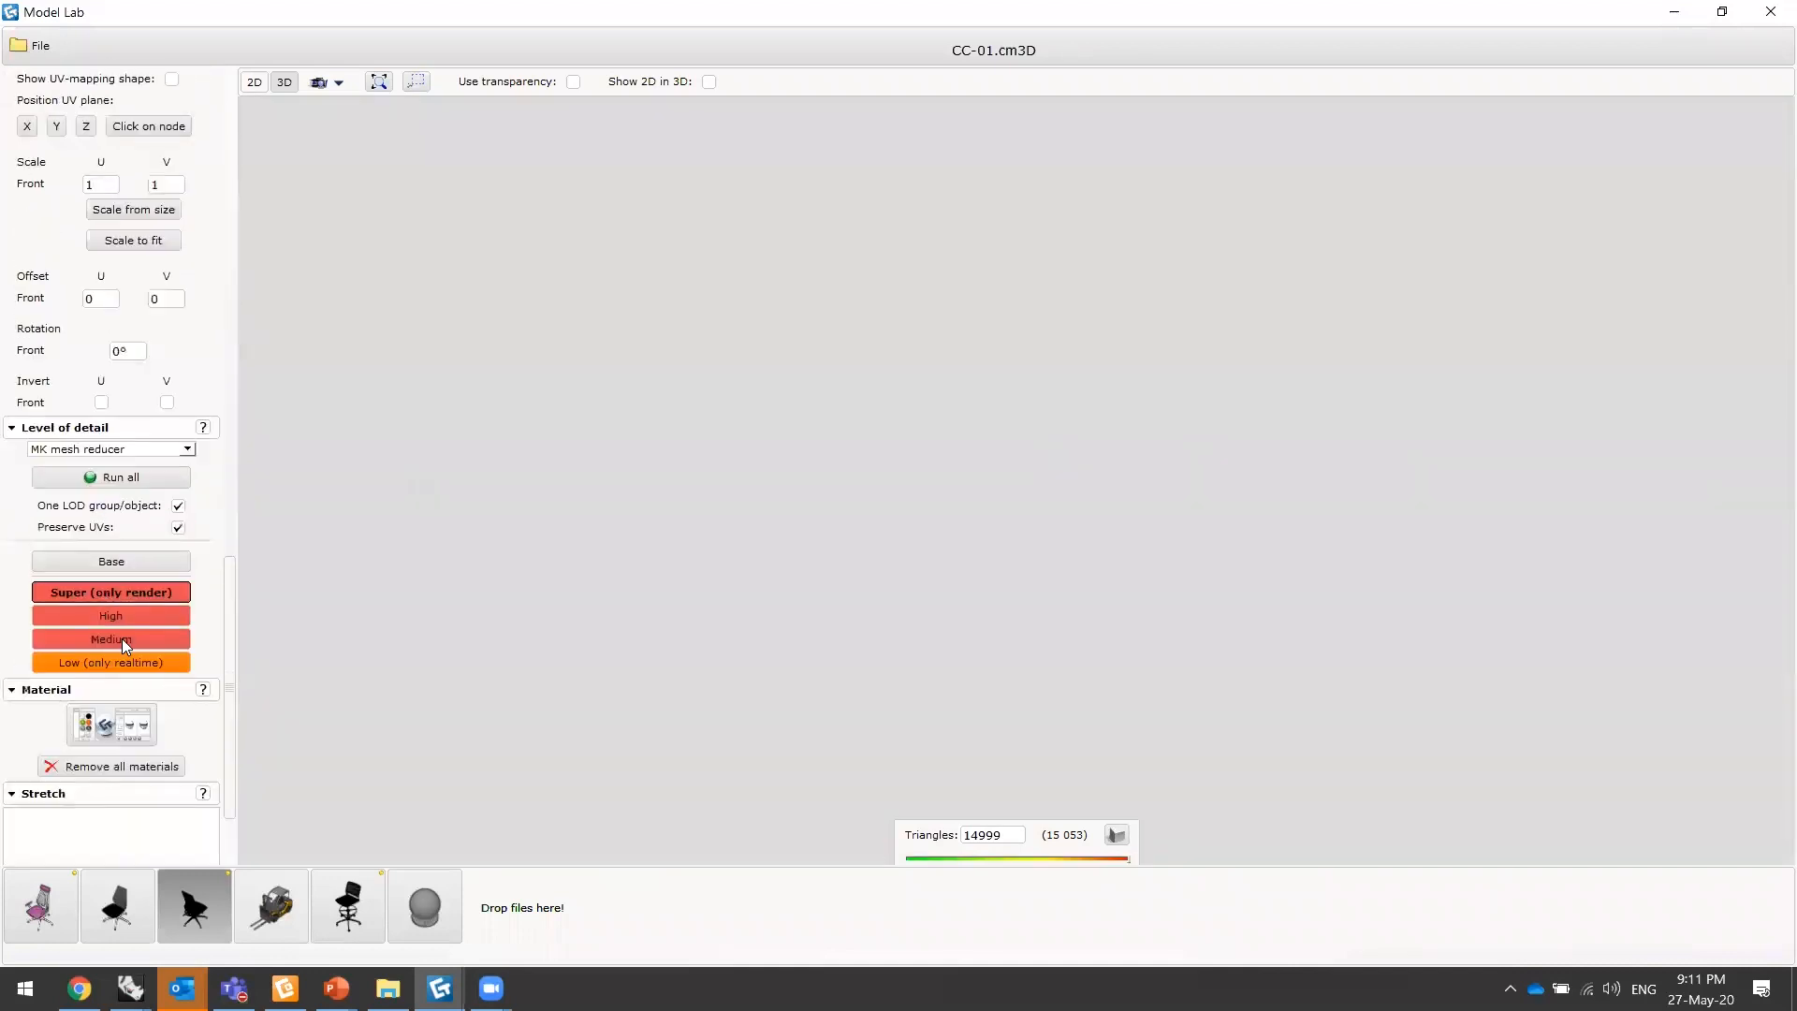
pyautogui.moveTo(232, 630); pyautogui.dragTo(183, 312)
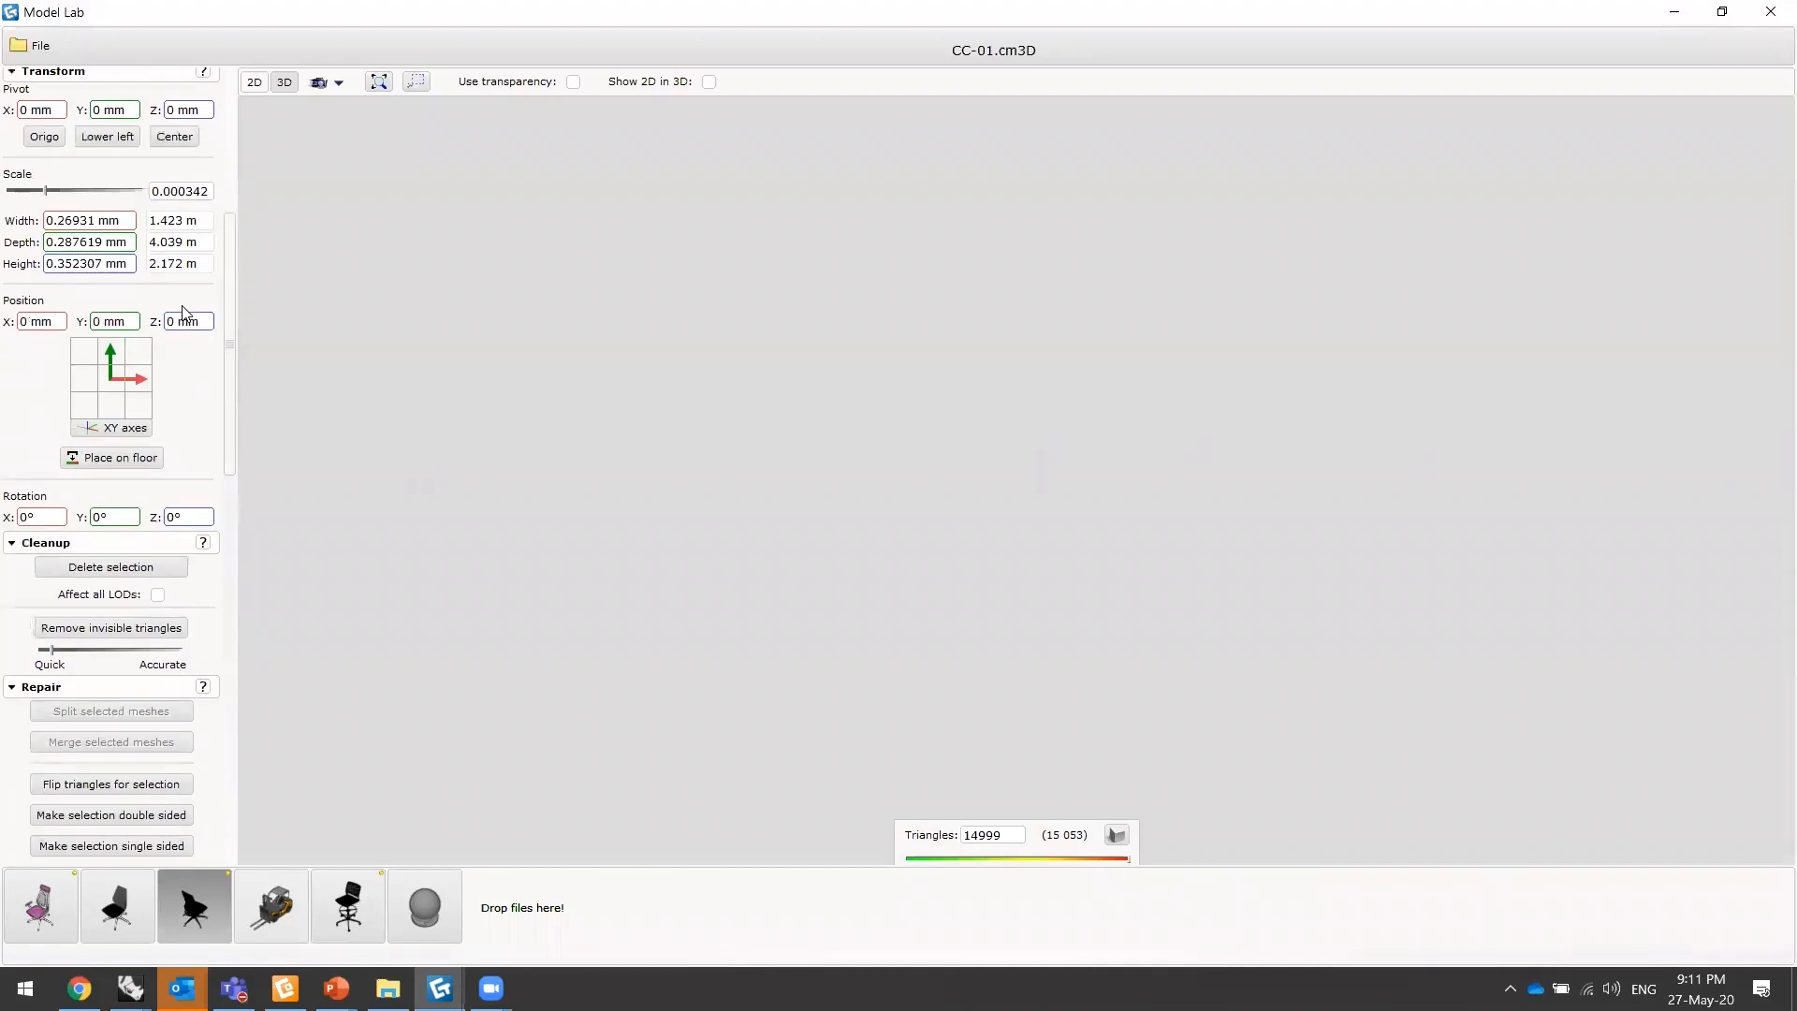
# - Set the CC-01 chair's scale to 0.5 and check its level-of-detail ratings
pyautogui.click(184, 192)
pyautogui.write('1')
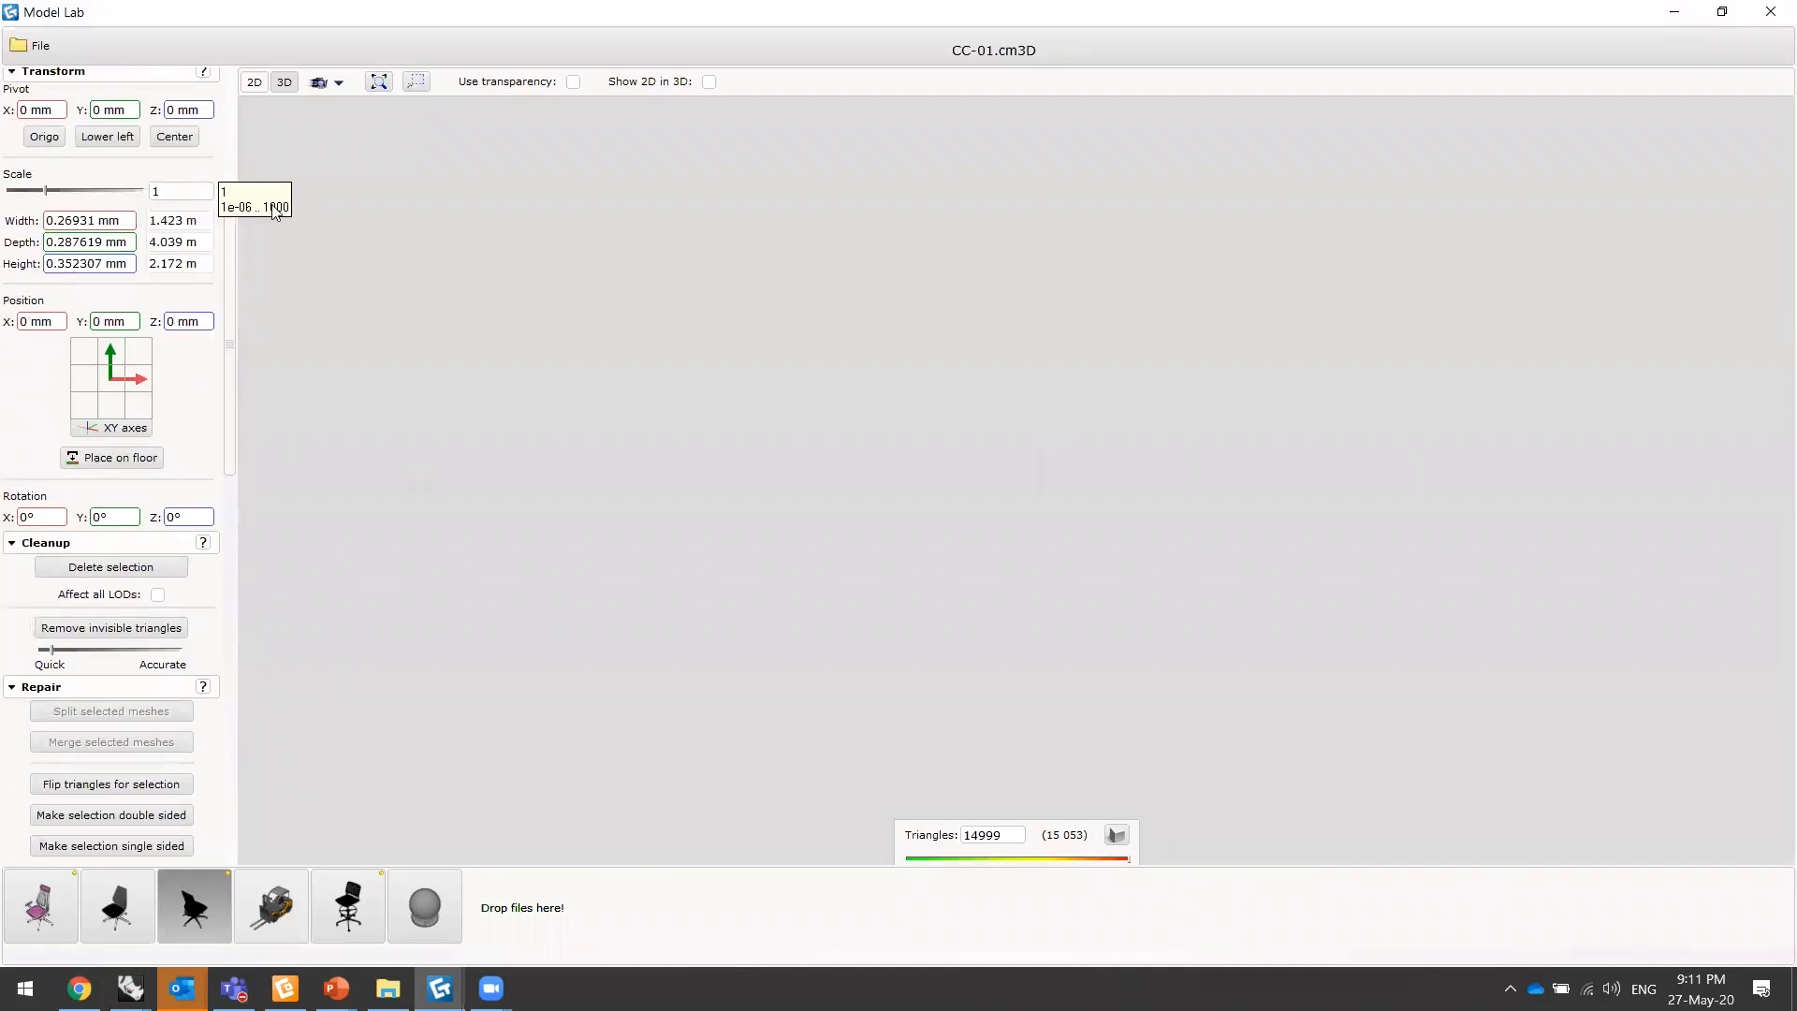
pyautogui.press('BackSpace')
pyautogui.write('0.5')
pyautogui.press('Return')
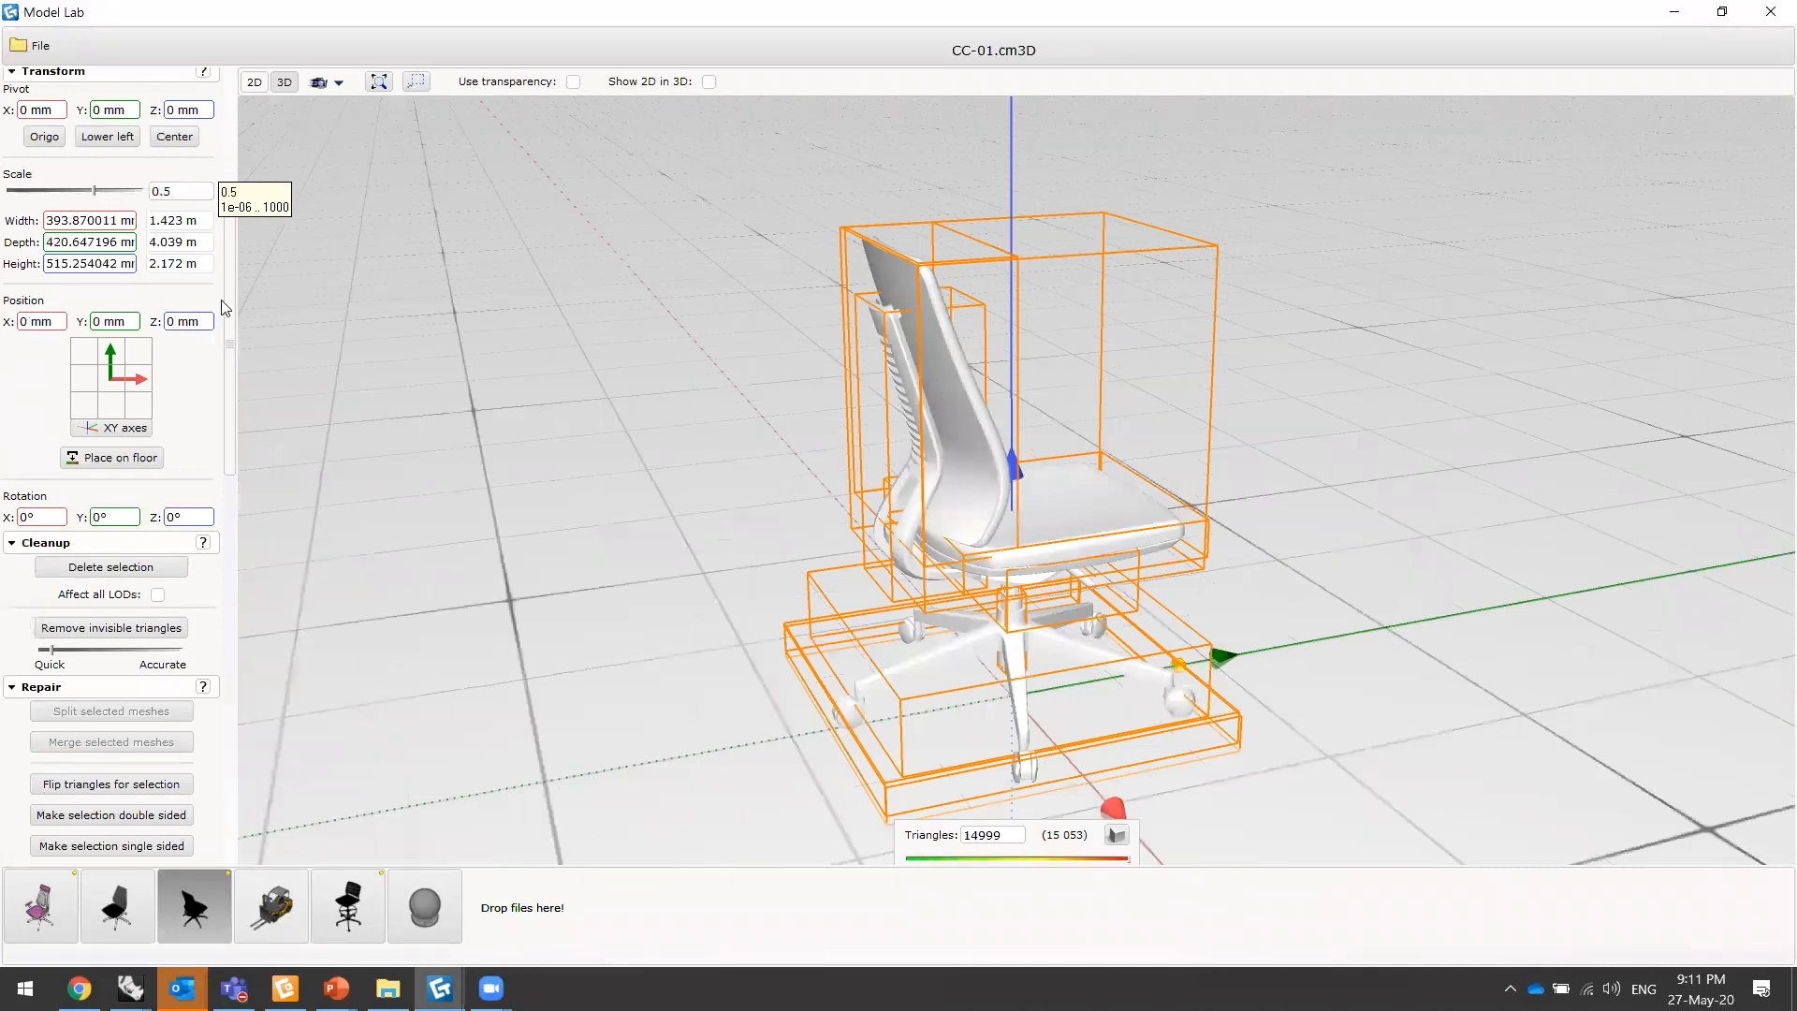
pyautogui.moveTo(231, 415); pyautogui.dragTo(232, 720)
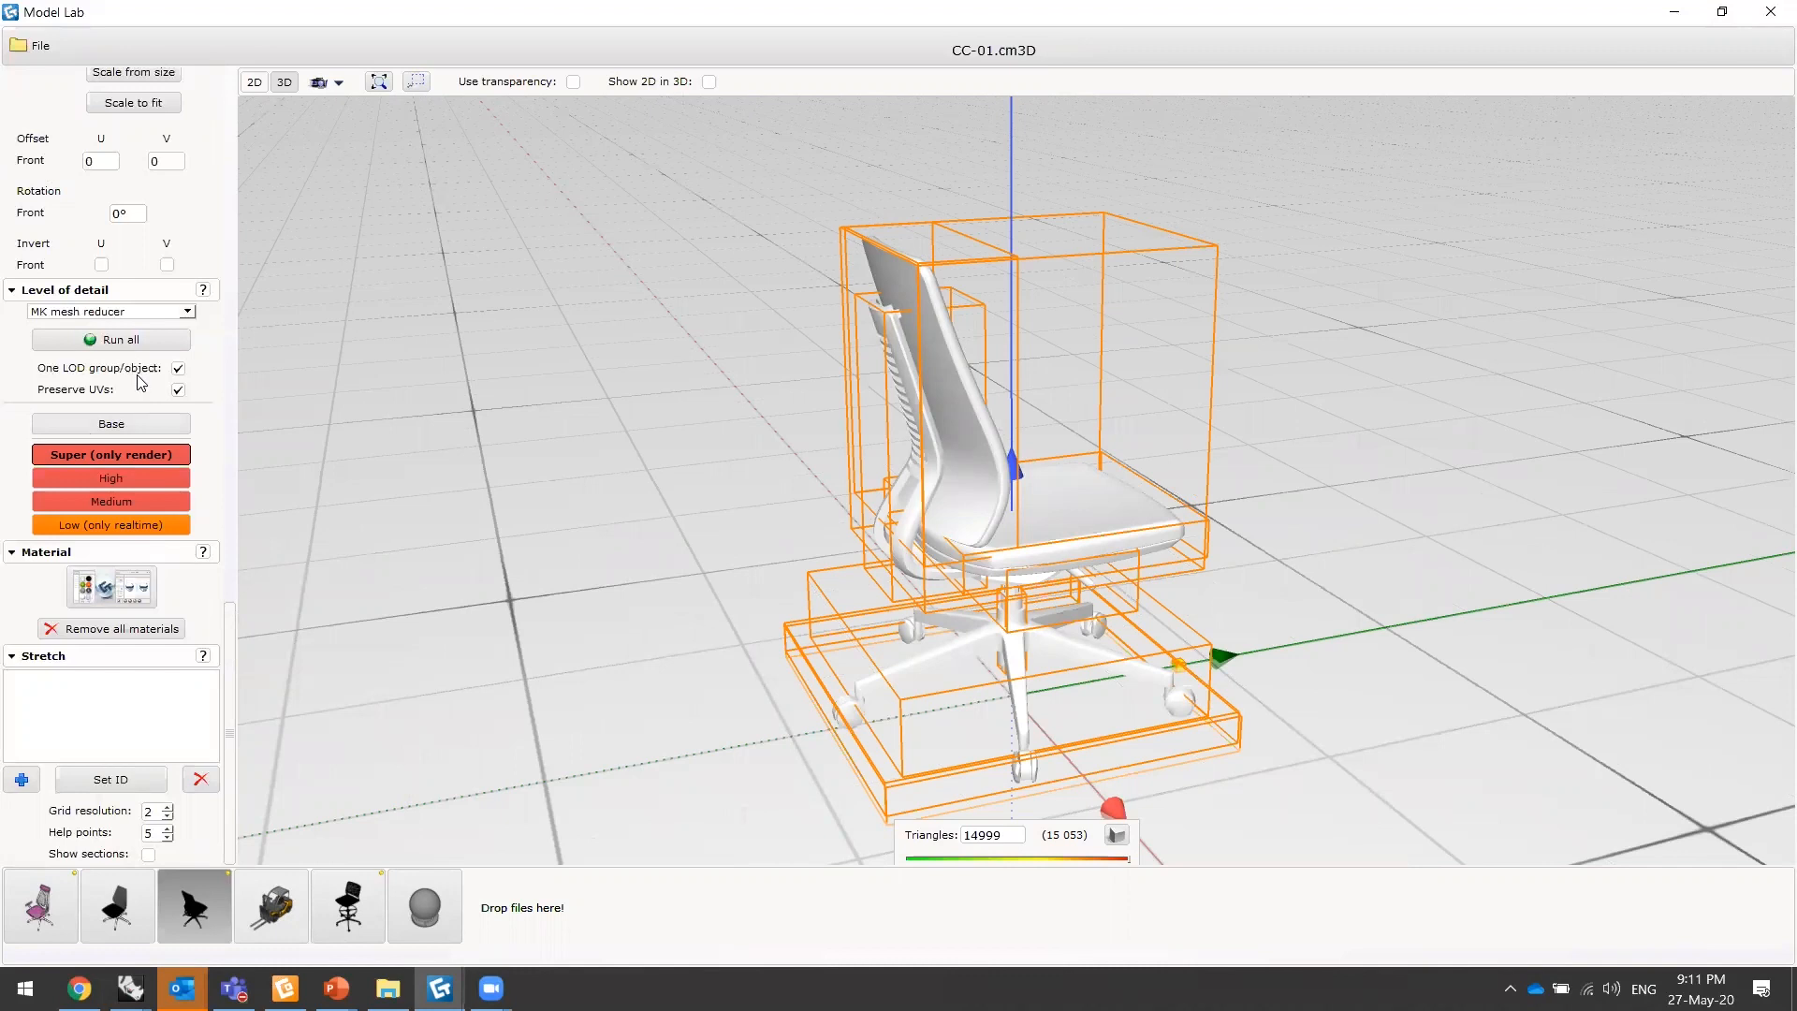
# - Run the MK mesh reducer for all levels of detail and examine the reduced chair, especially its backrest support
pyautogui.click(130, 344)
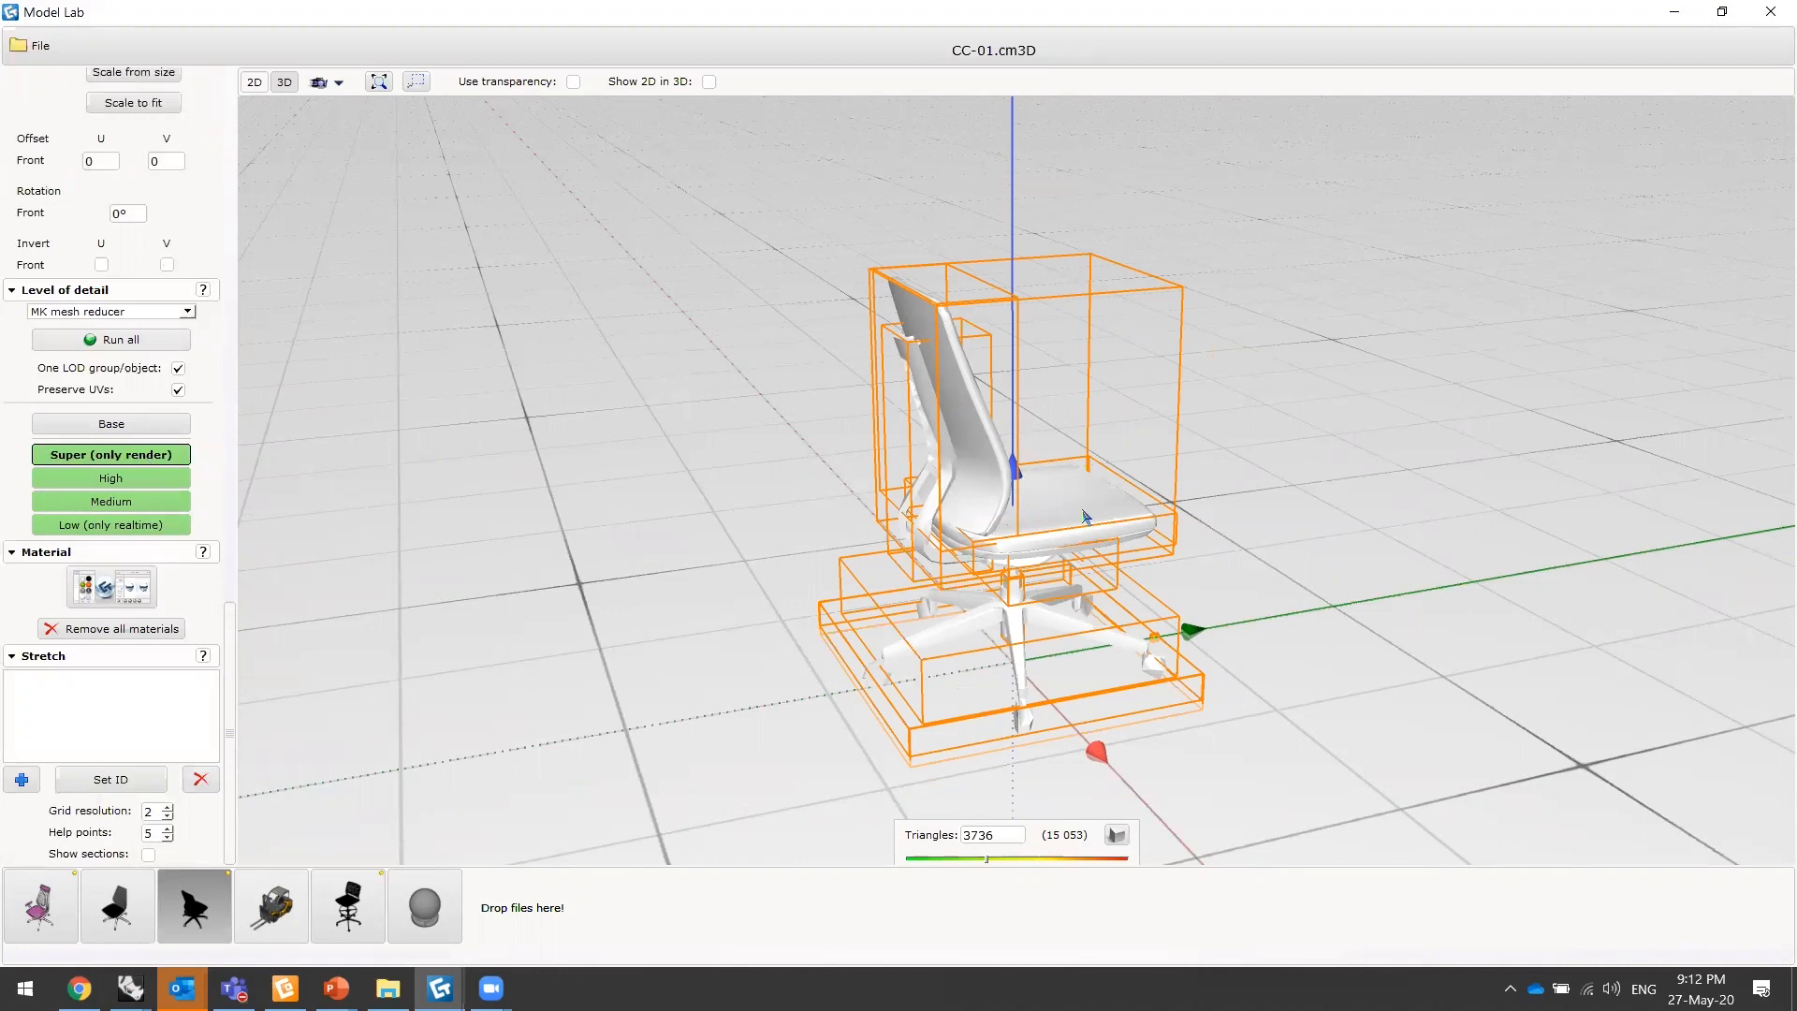
pyautogui.moveTo(1079, 485); pyautogui.dragTo(1183, 455)
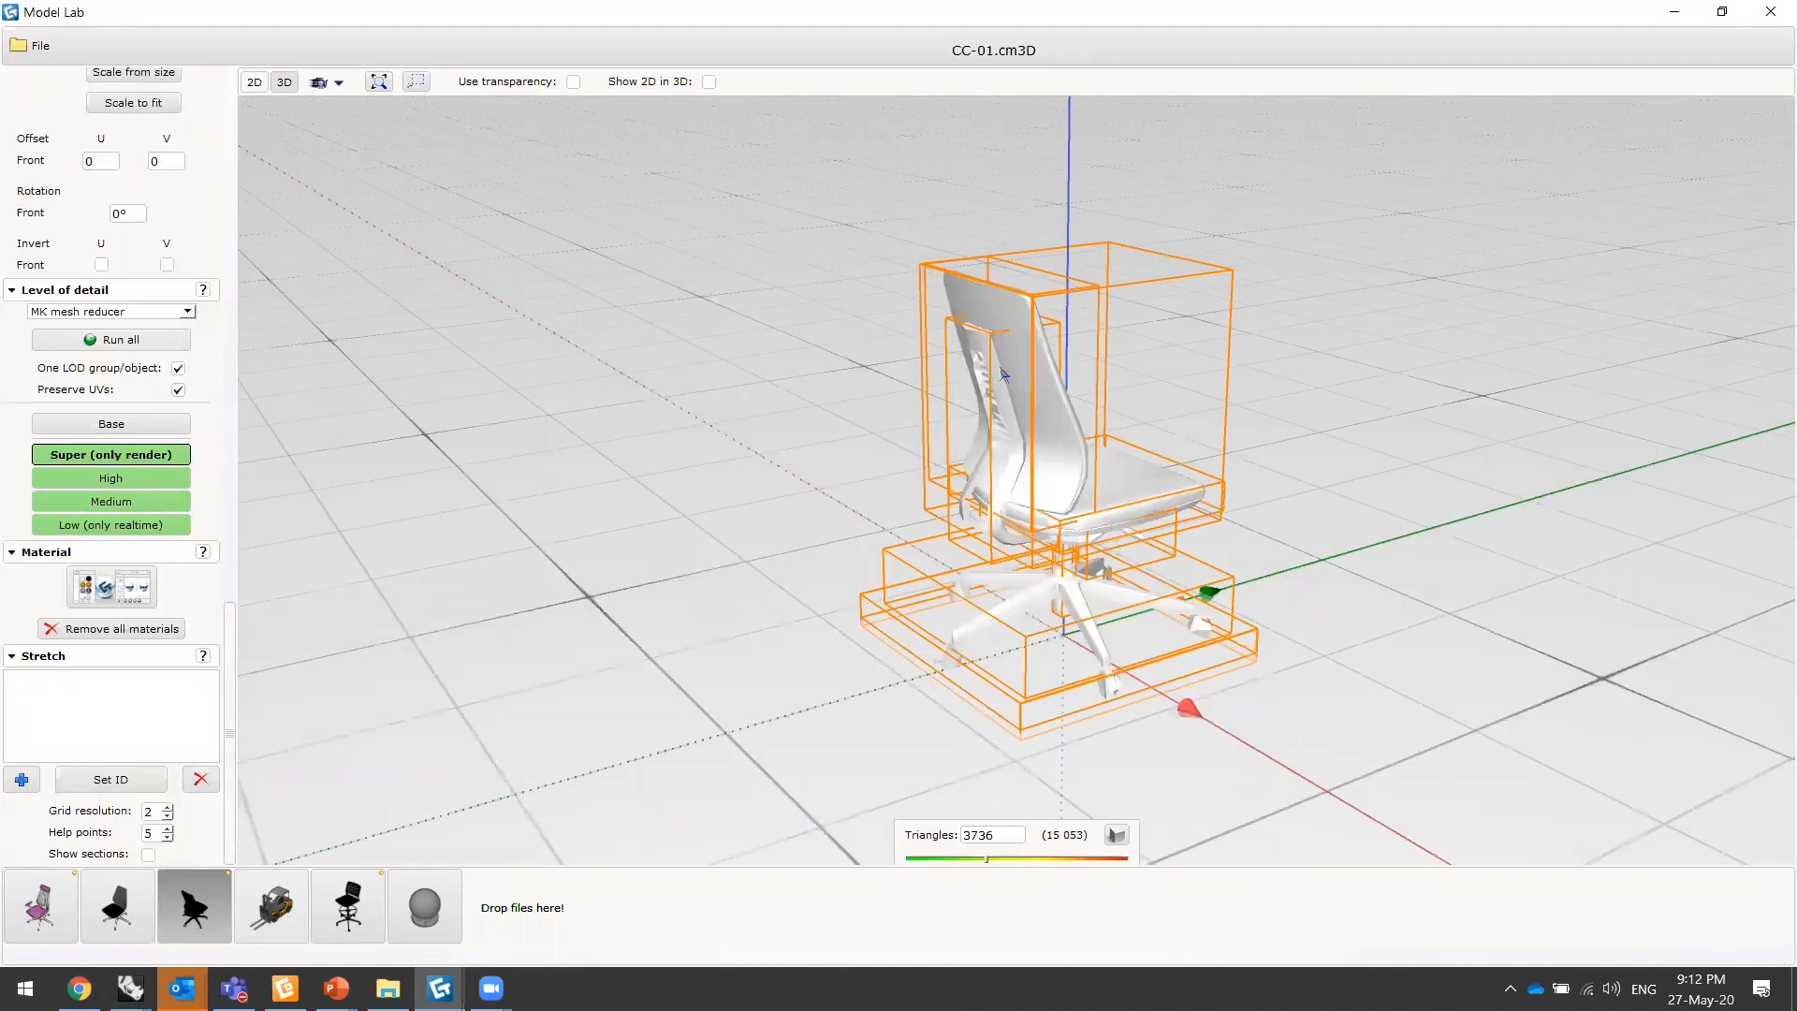
pyautogui.moveTo(1075, 432); pyautogui.dragTo(1043, 458)
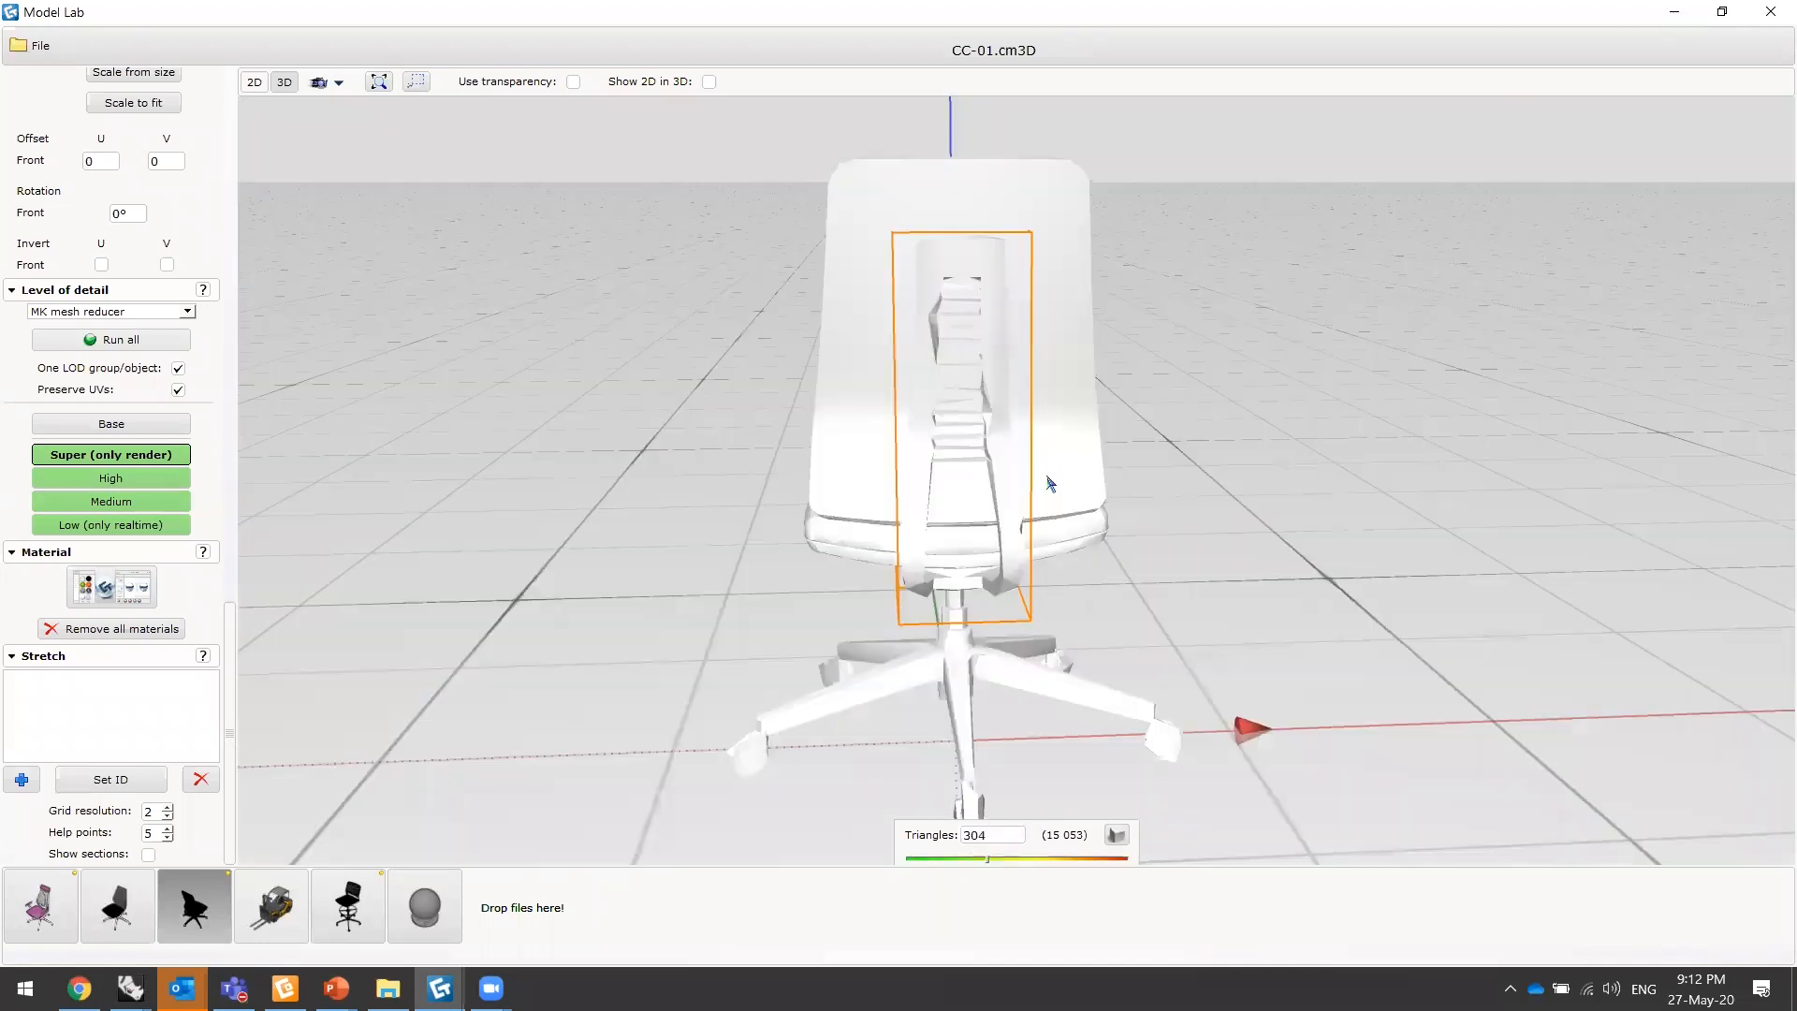
pyautogui.click(1057, 482)
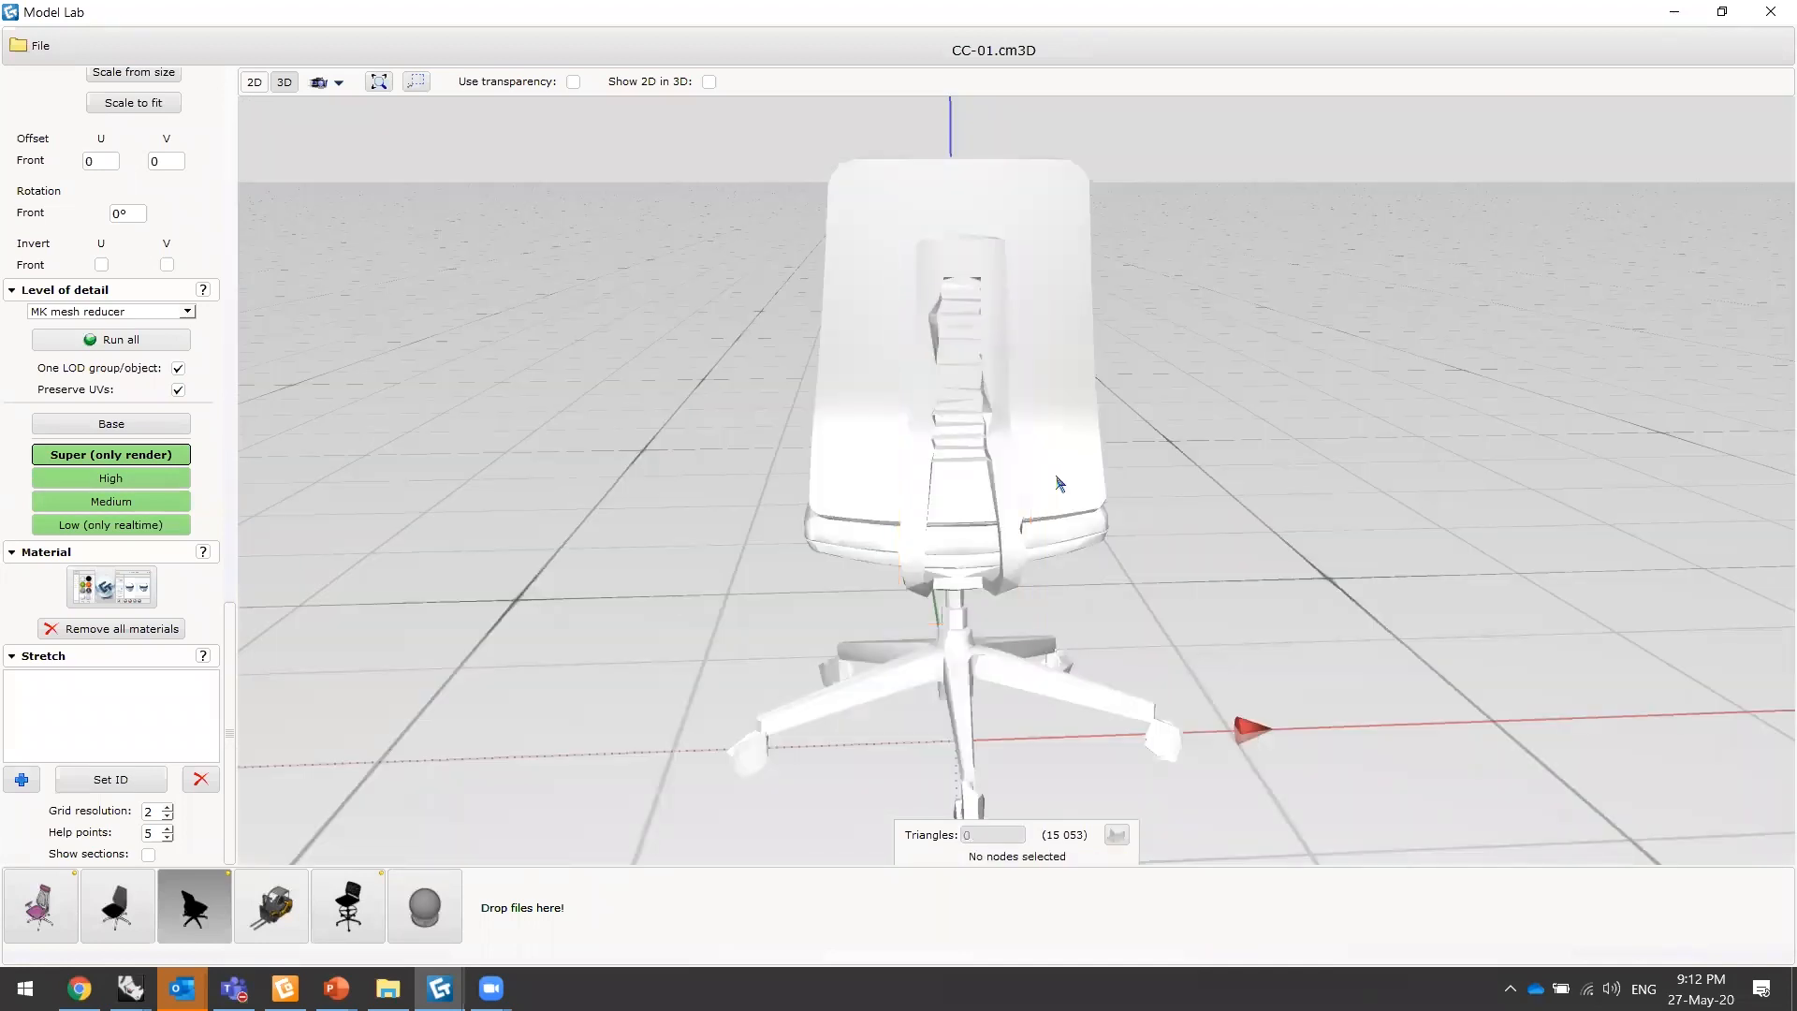
pyautogui.click(1058, 482)
pyautogui.moveTo(1058, 482)
pyautogui.mouseDown()
pyautogui.moveTo(1107, 488)
pyautogui.moveTo(1060, 515)
pyautogui.mouseUp()
pyautogui.doubleClick(1064, 518)
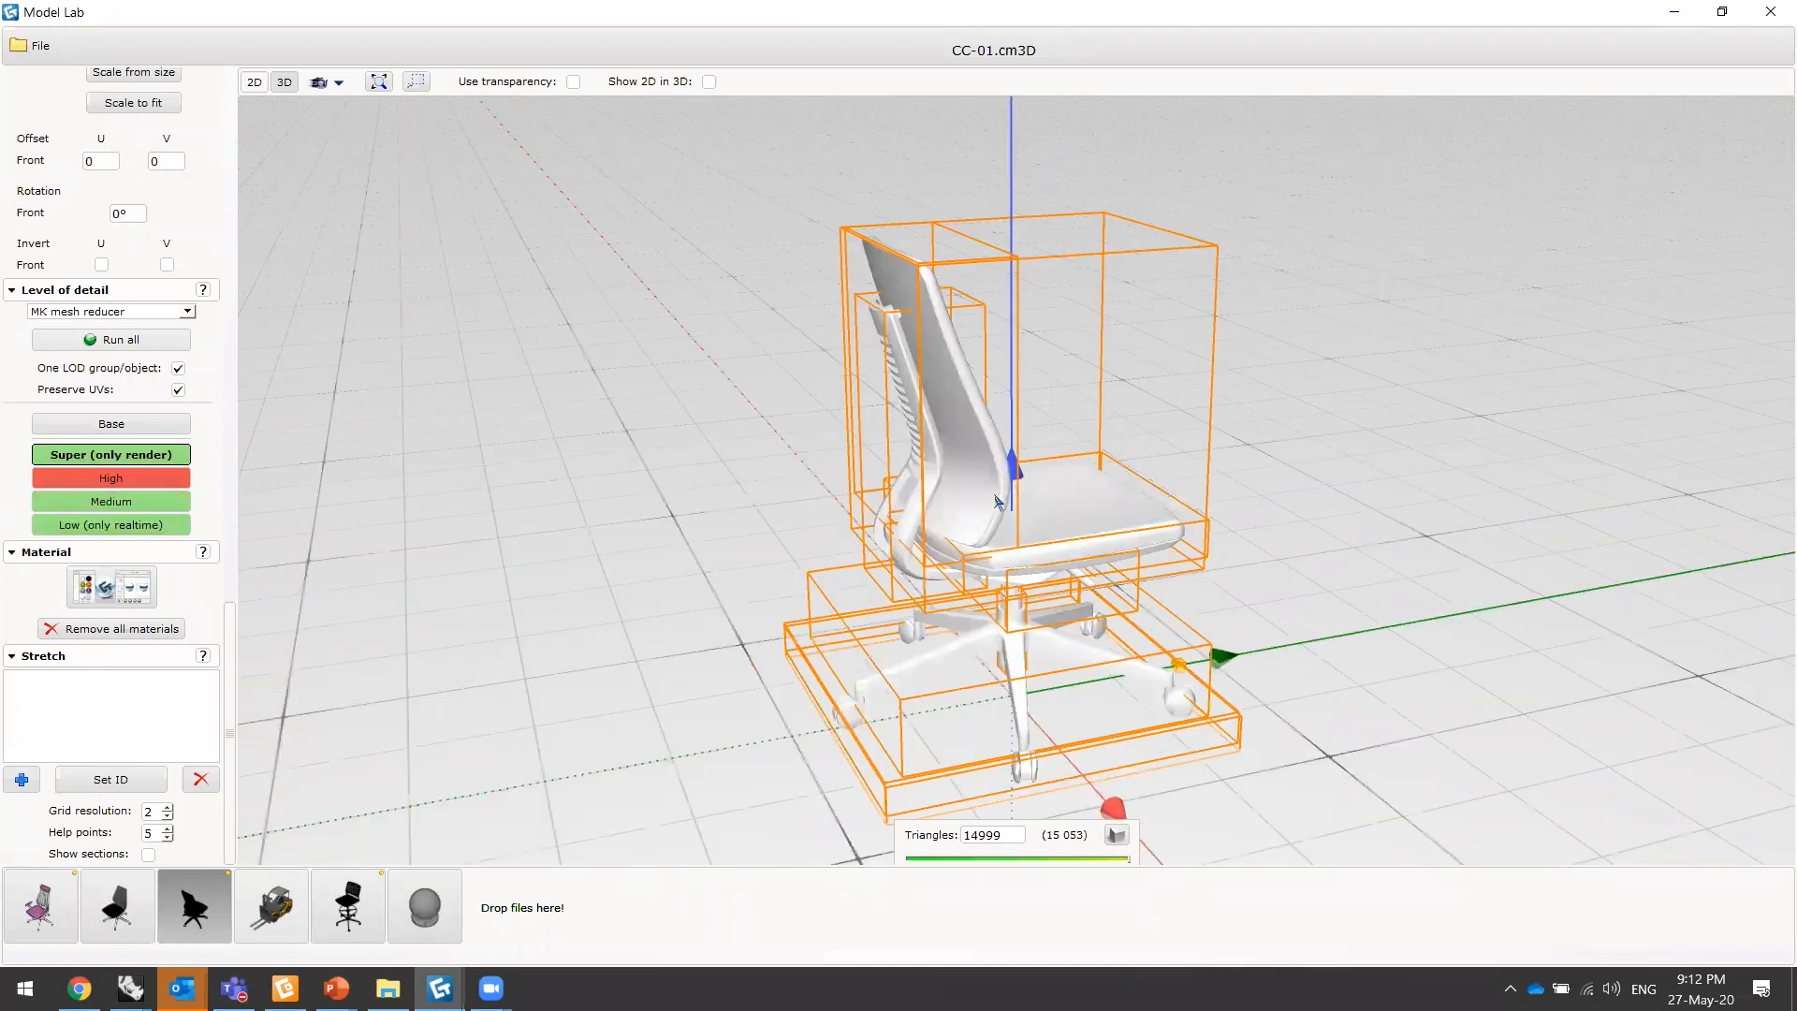
# - Deselect the chair's parts, view it from behind and switch to the Polygon Budget slide in PowerPoint
pyautogui.moveTo(602, 530); pyautogui.dragTo(302, 857)
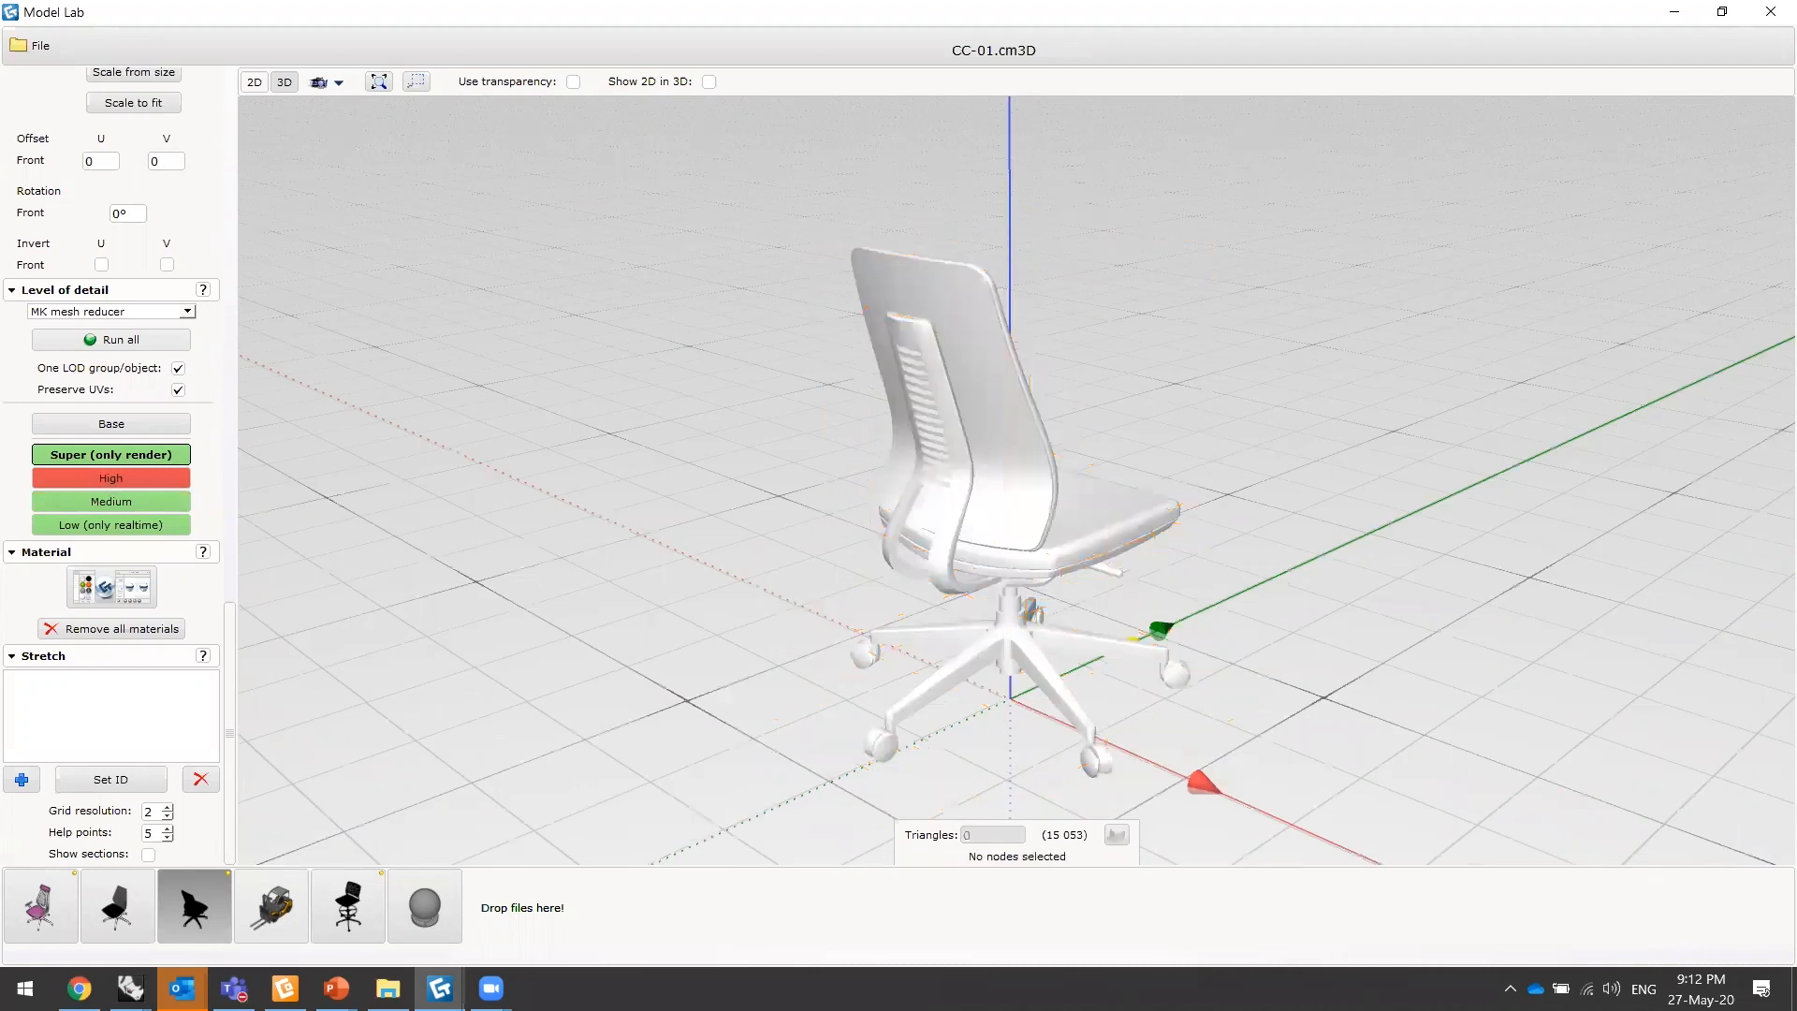
pyautogui.click(336, 989)
pyautogui.click(386, 883)
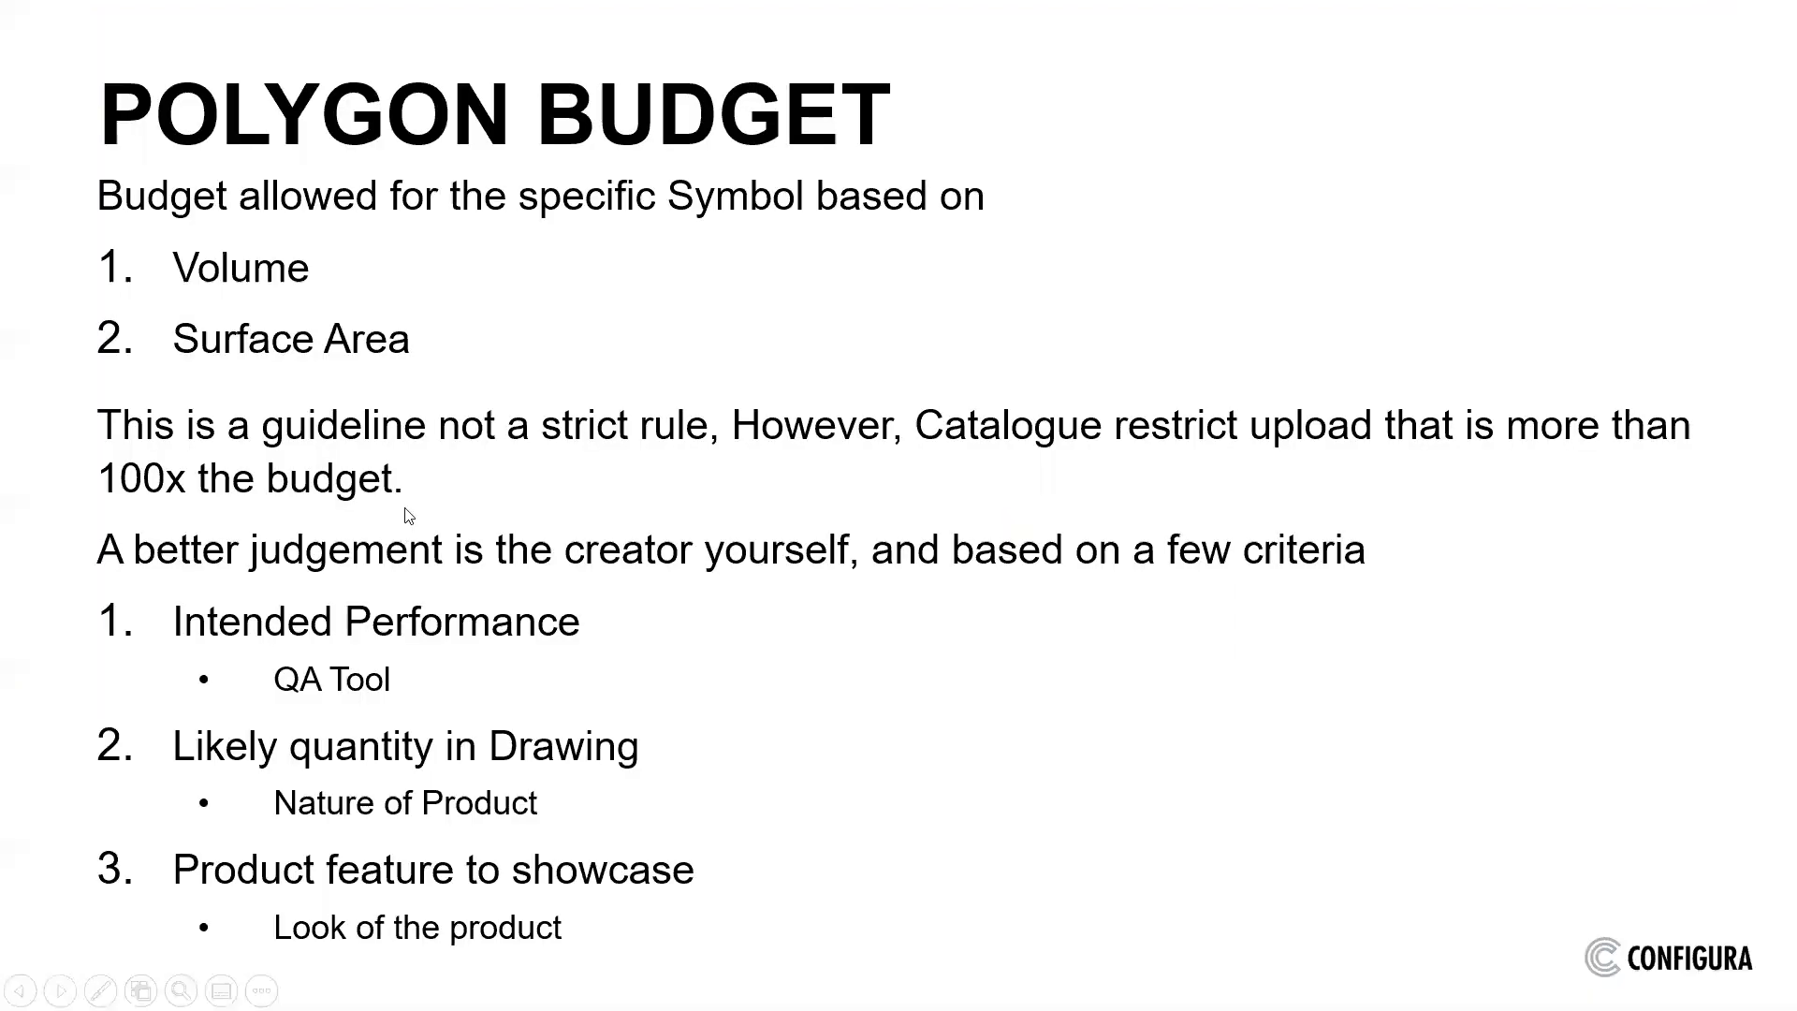
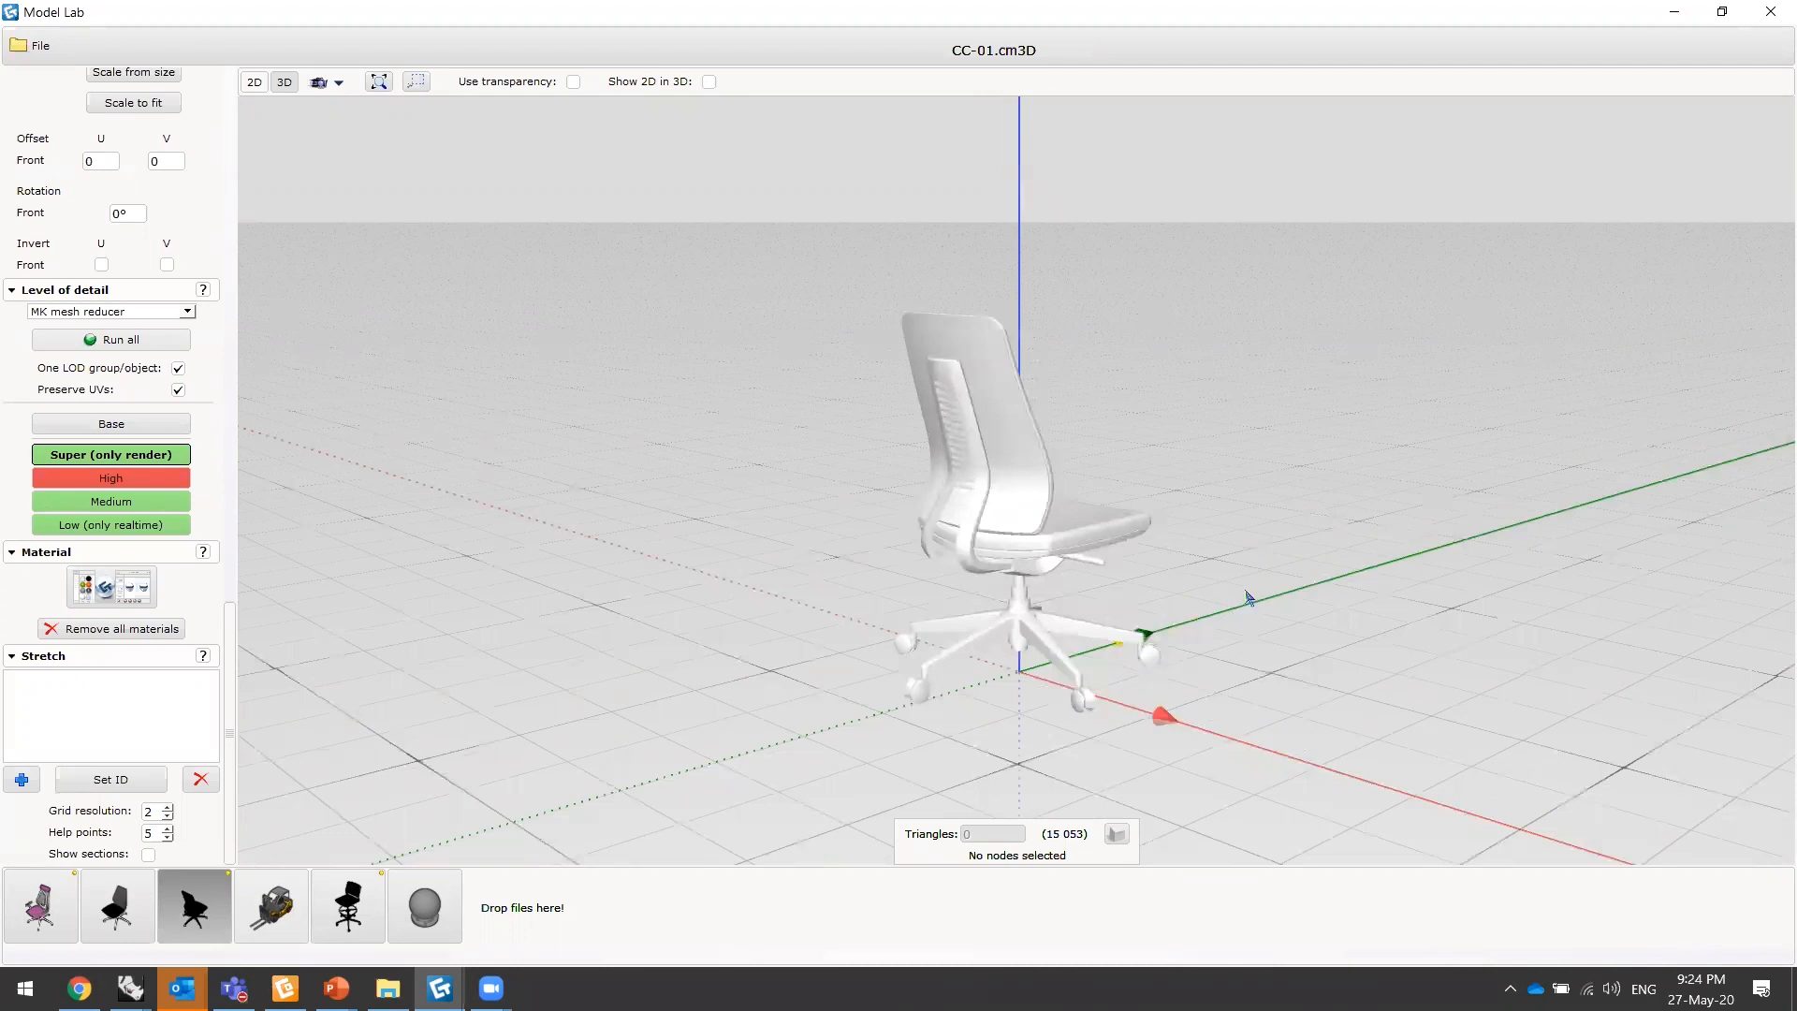
# - Examine the CC-01 chair's backrest, seat underside and five-star base from several angles and distances
pyautogui.moveTo(1143, 631); pyautogui.dragTo(1101, 591, button='middle')
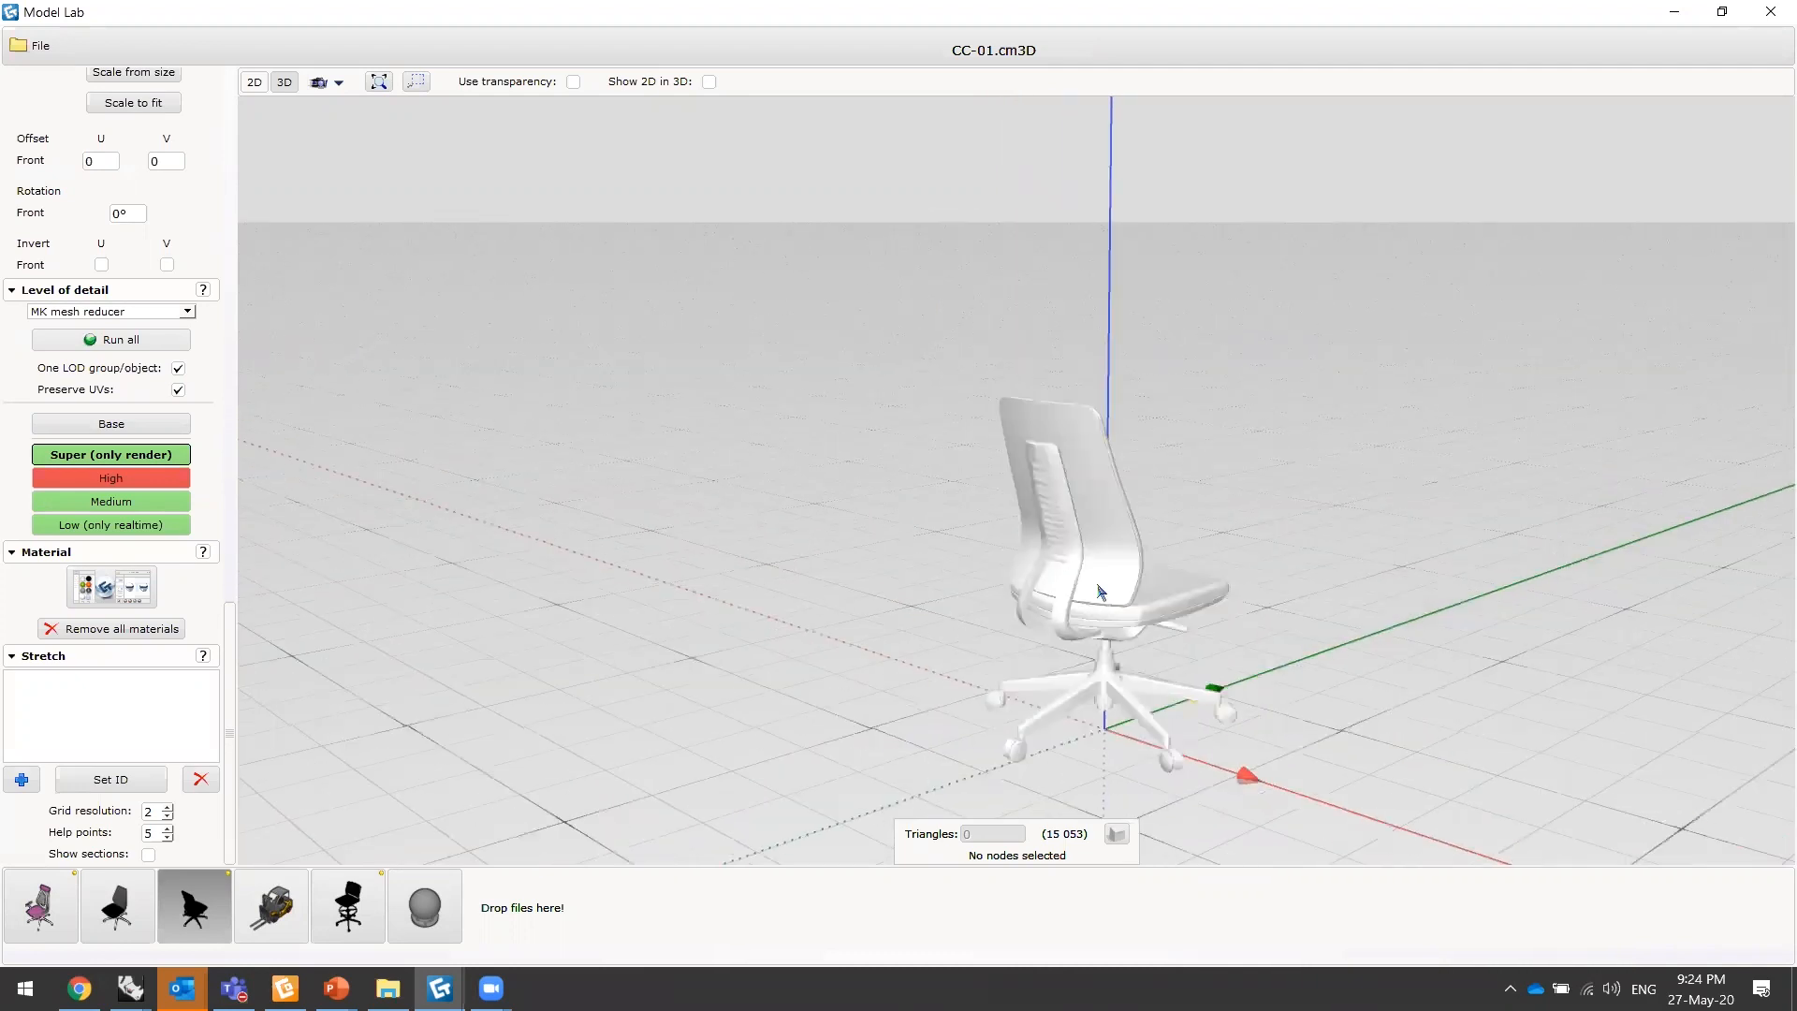
pyautogui.moveTo(1040, 556); pyautogui.dragTo(1180, 583)
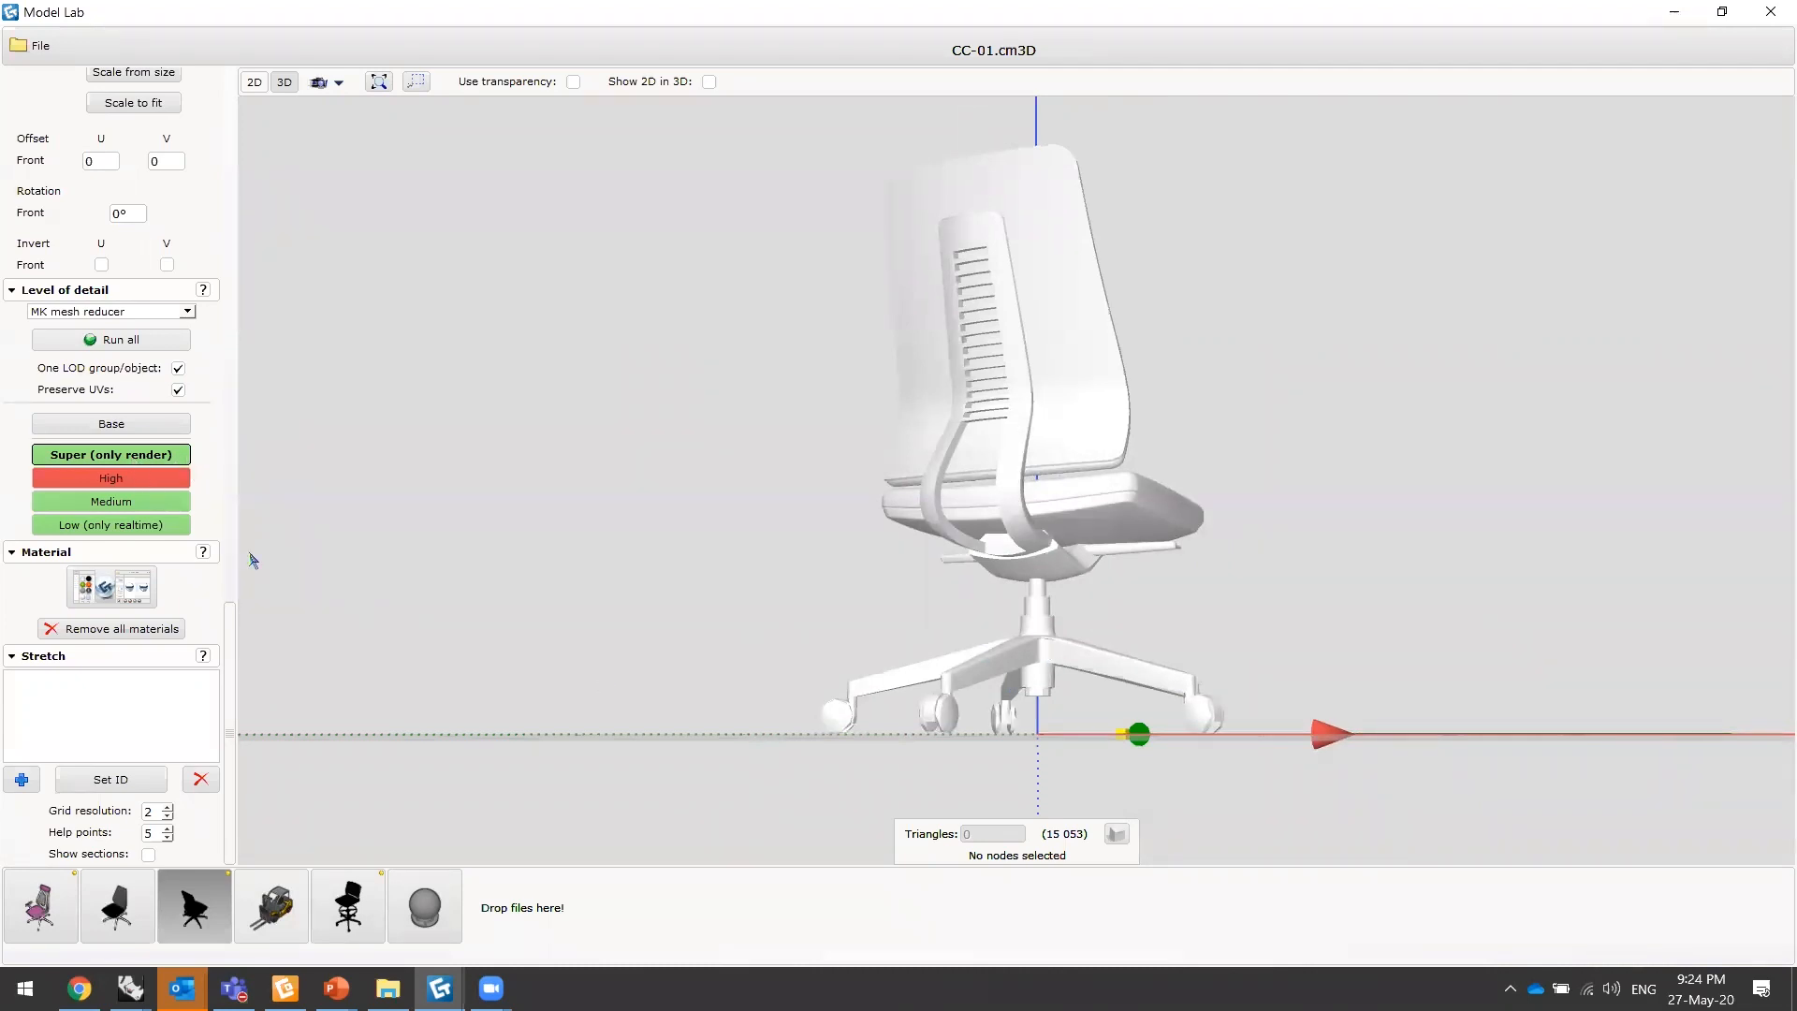
pyautogui.moveTo(955, 610); pyautogui.dragTo(956, 673, button='middle')
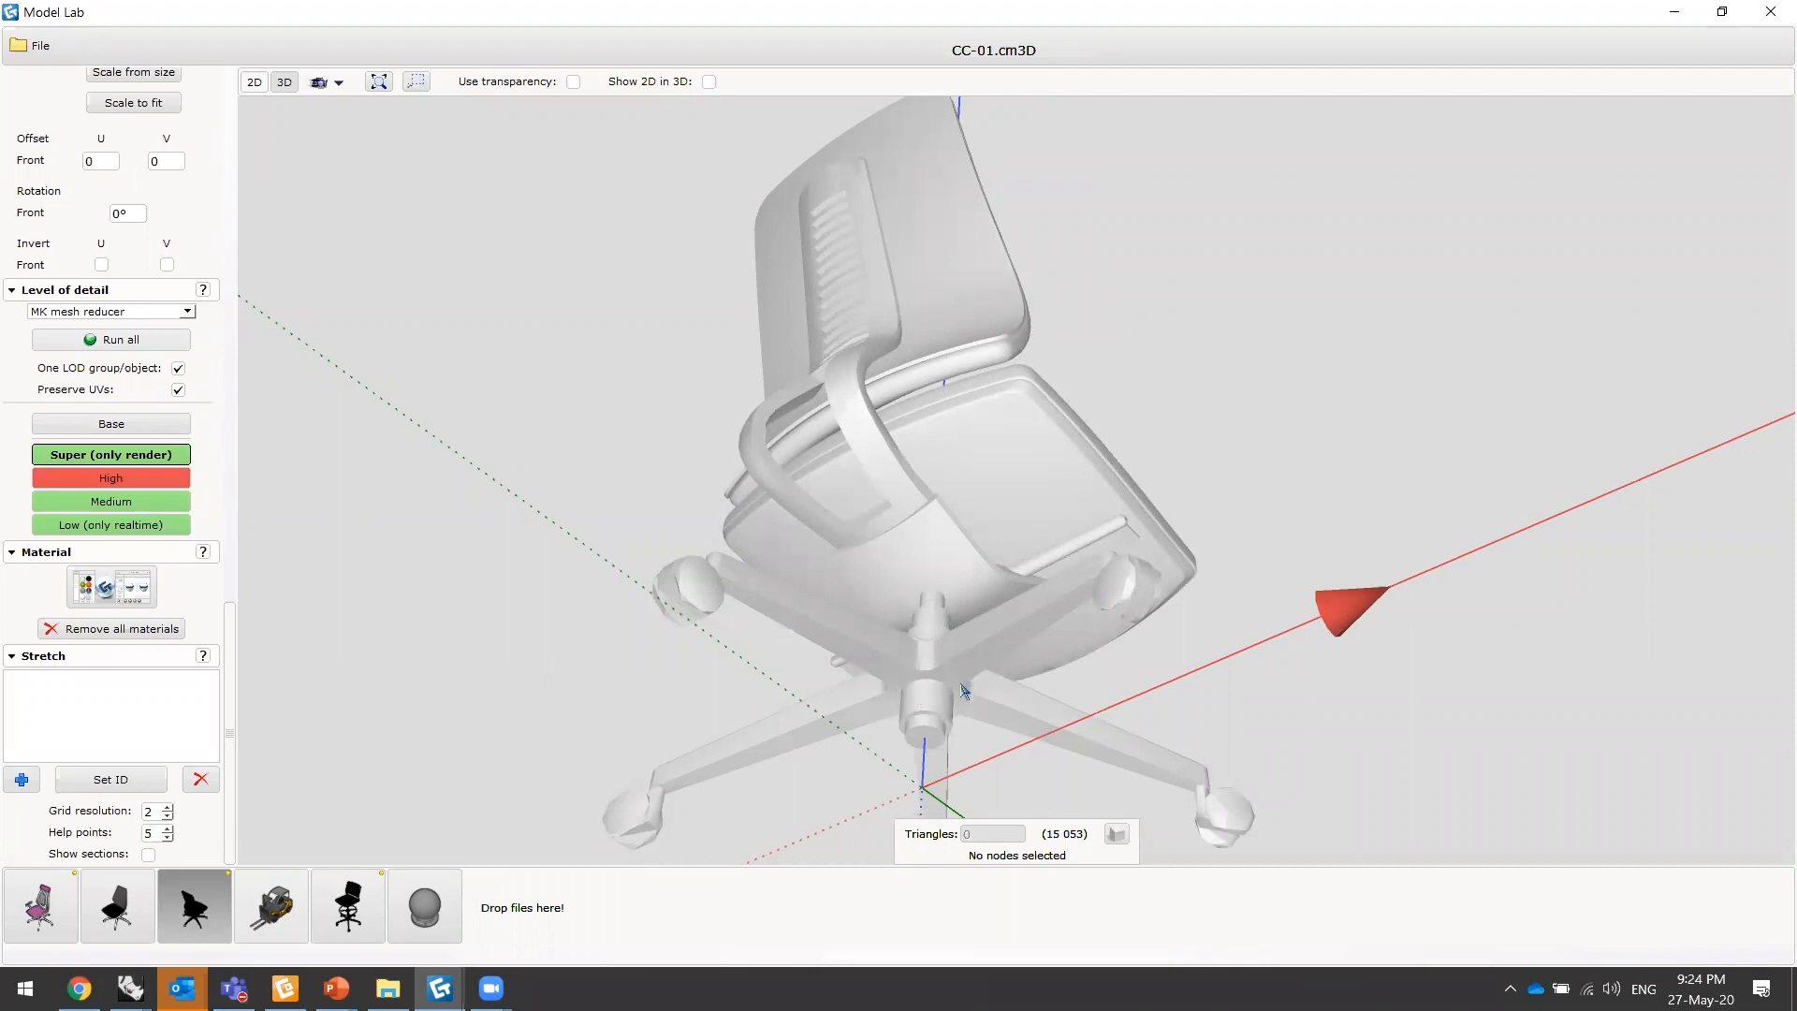
pyautogui.moveTo(1068, 536); pyautogui.dragTo(1104, 660, button='middle')
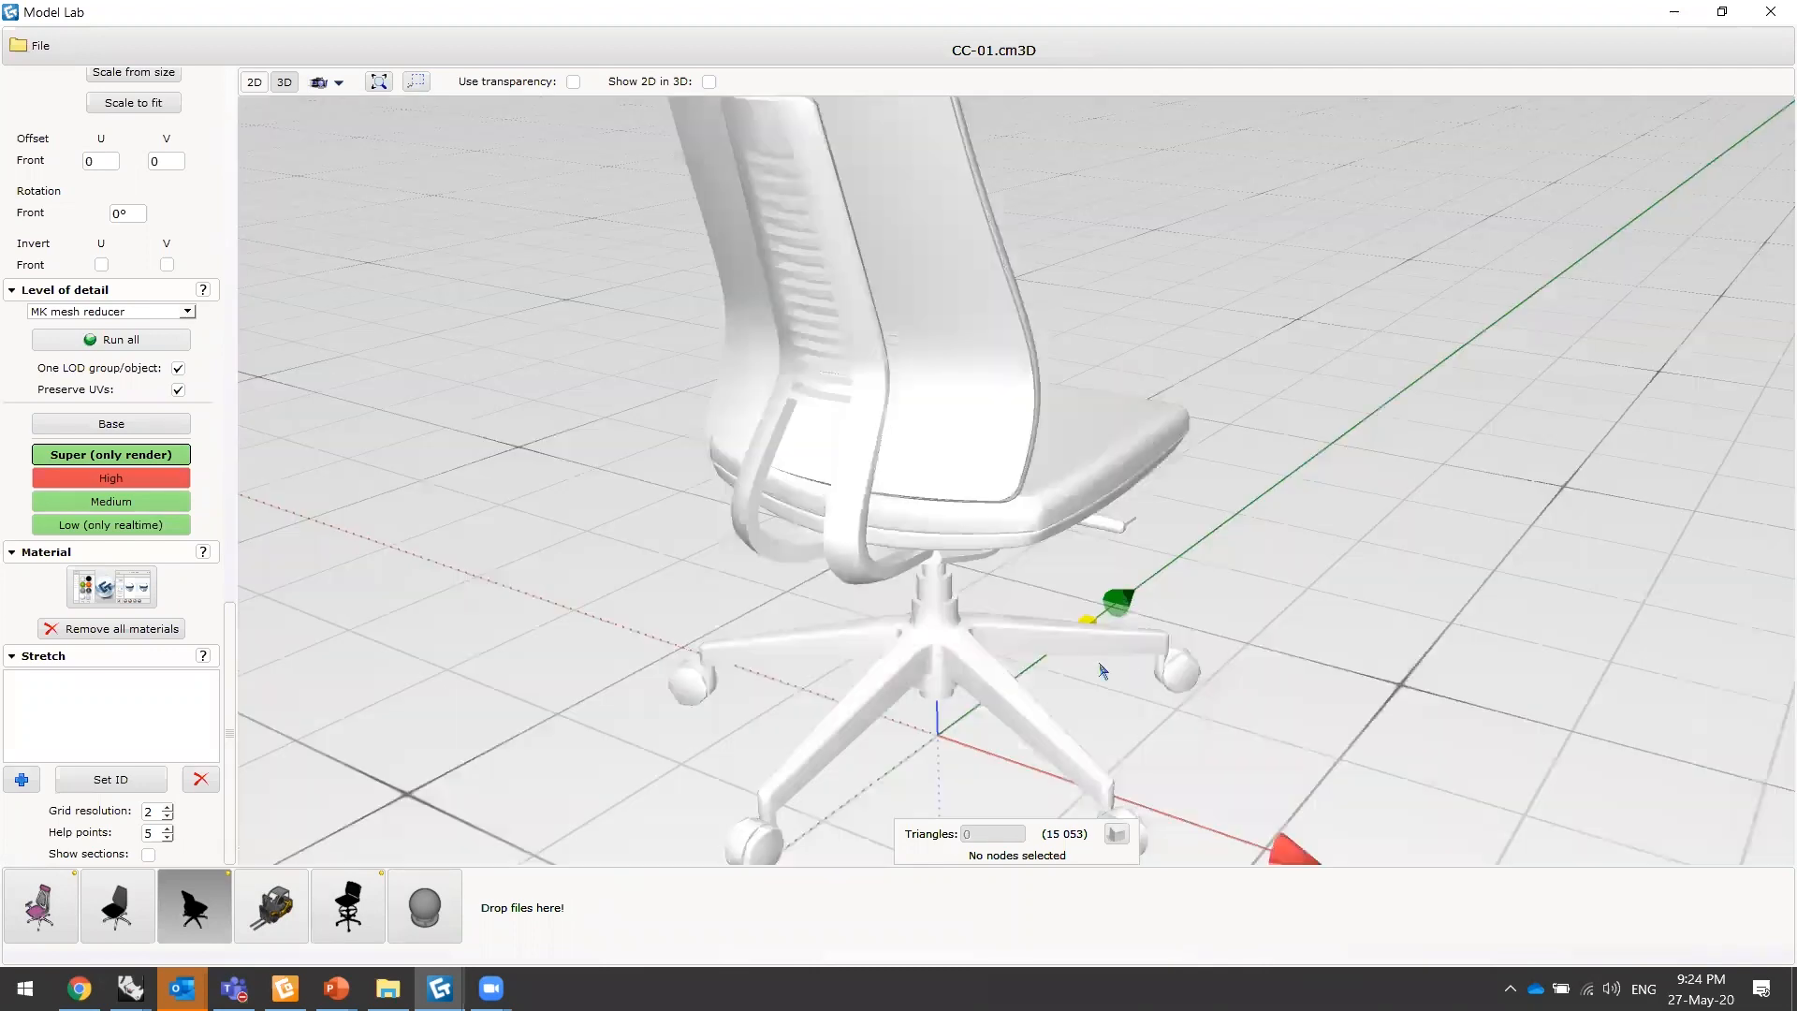
pyautogui.scroll(-3, 1165, 622)
pyautogui.scroll(3, 1159, 615)
pyautogui.scroll(-3, 1159, 615)
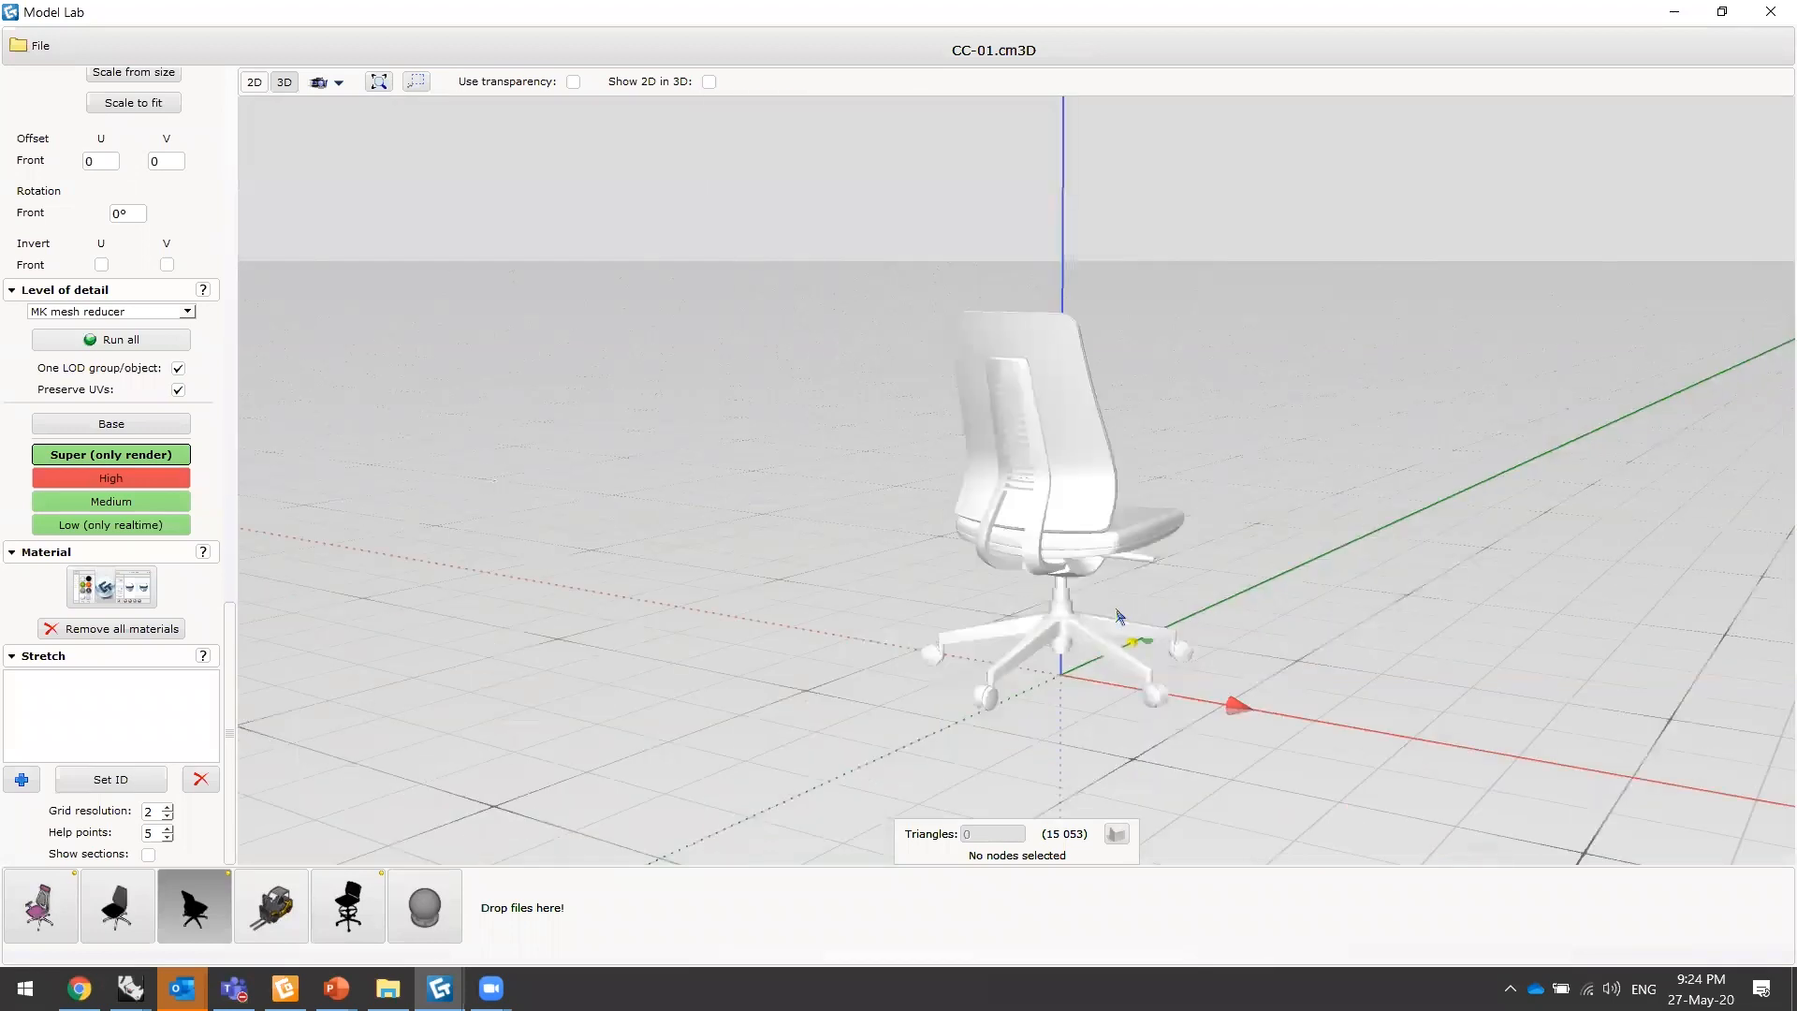
pyautogui.scroll(4, 947, 712)
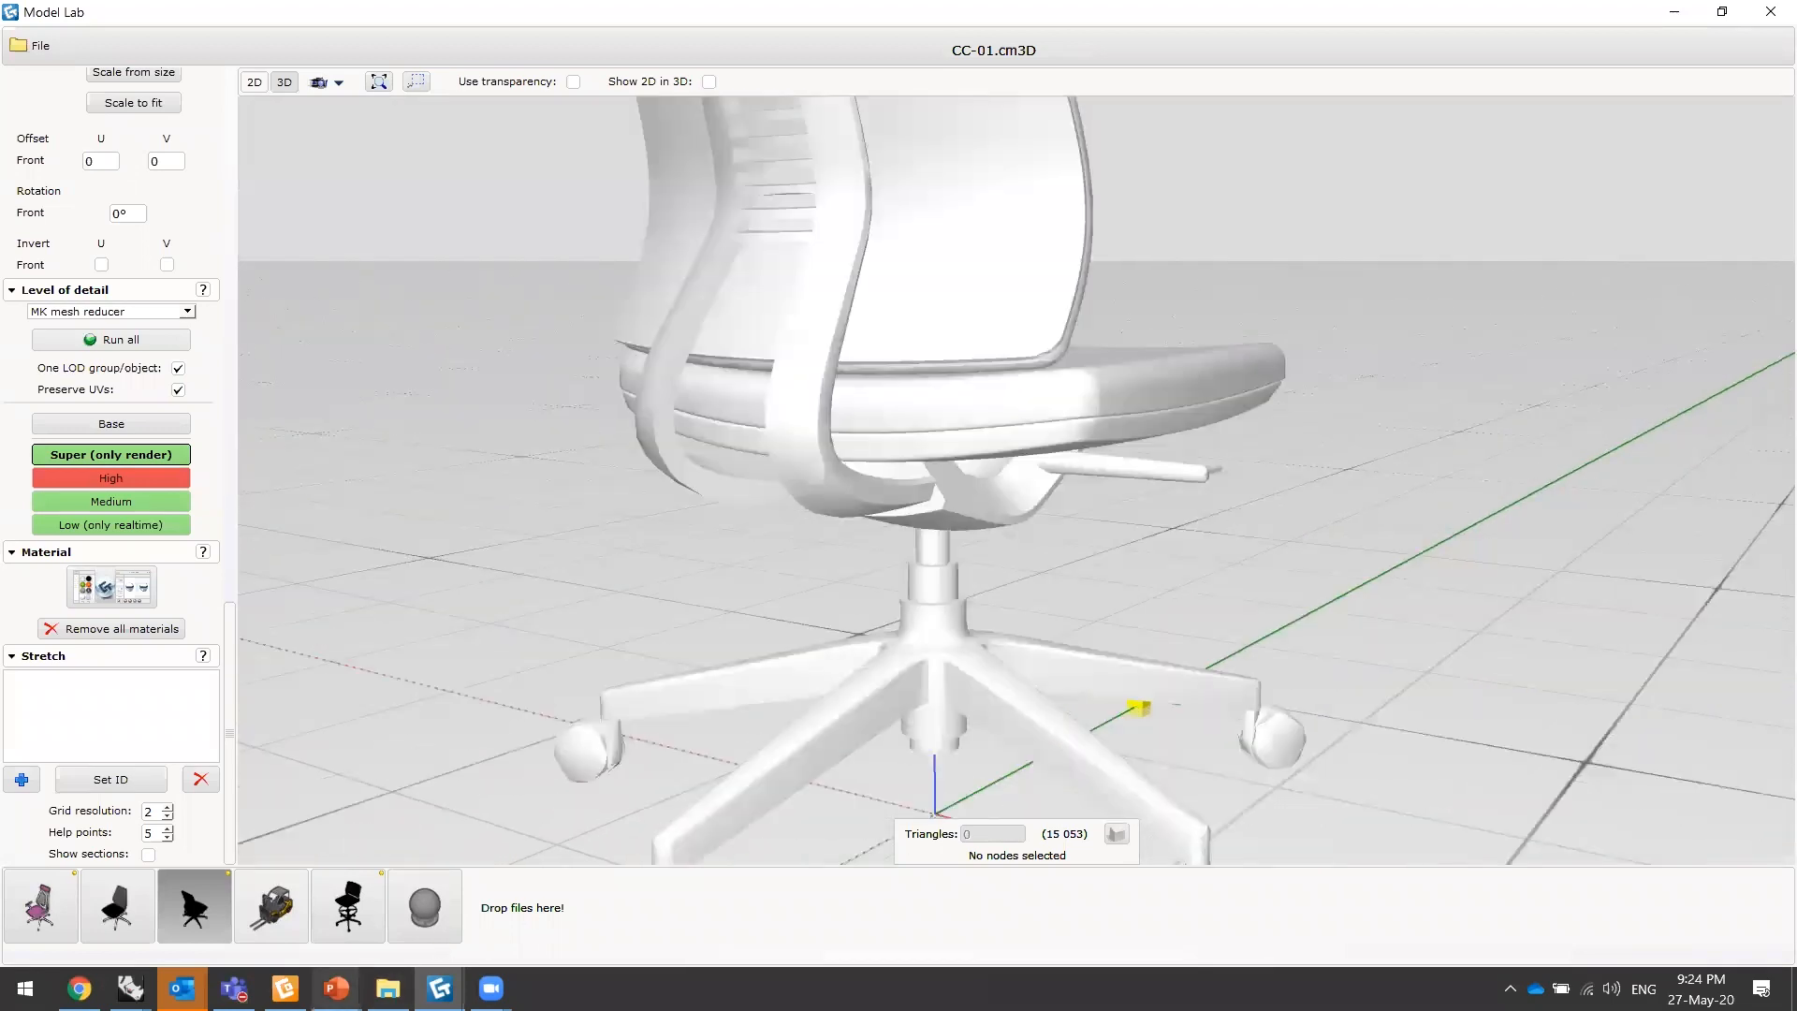
# - Switch to the PowerPoint slide show and advance from the Ribs slide to the Thickness slide
pyautogui.moveTo(336, 989)
pyautogui.click(540, 910)
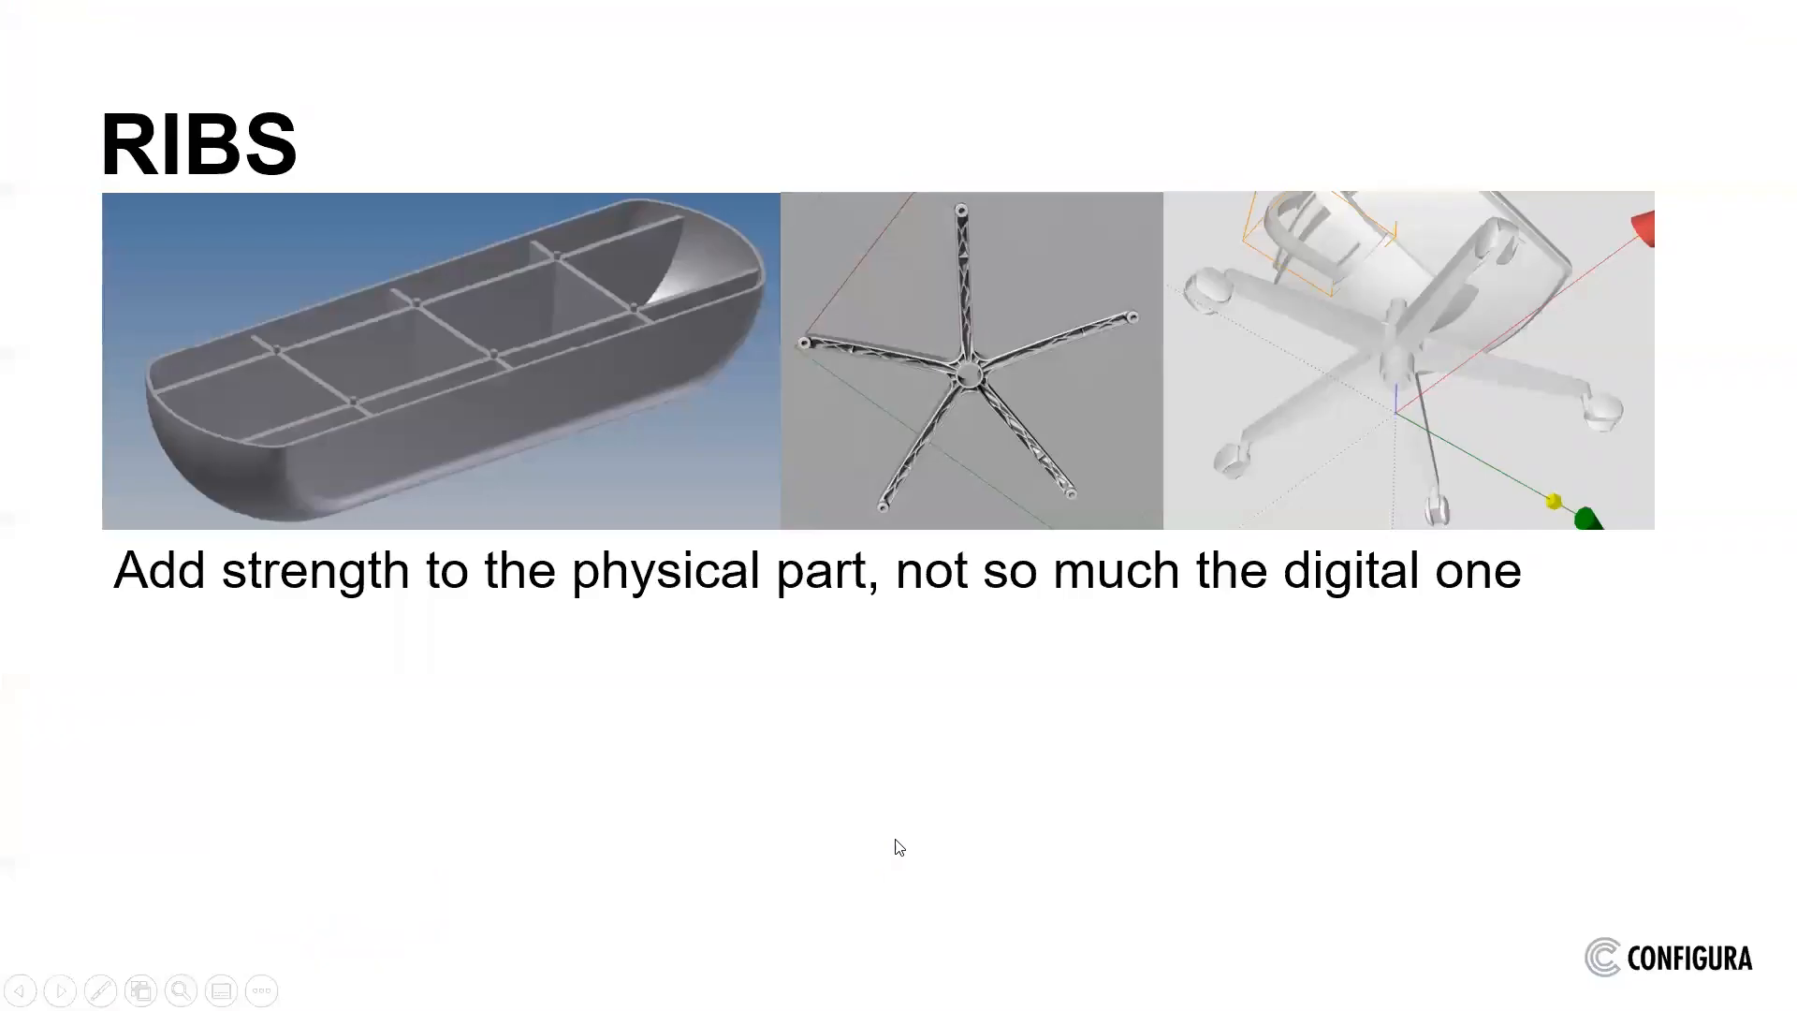
pyautogui.click(967, 751)
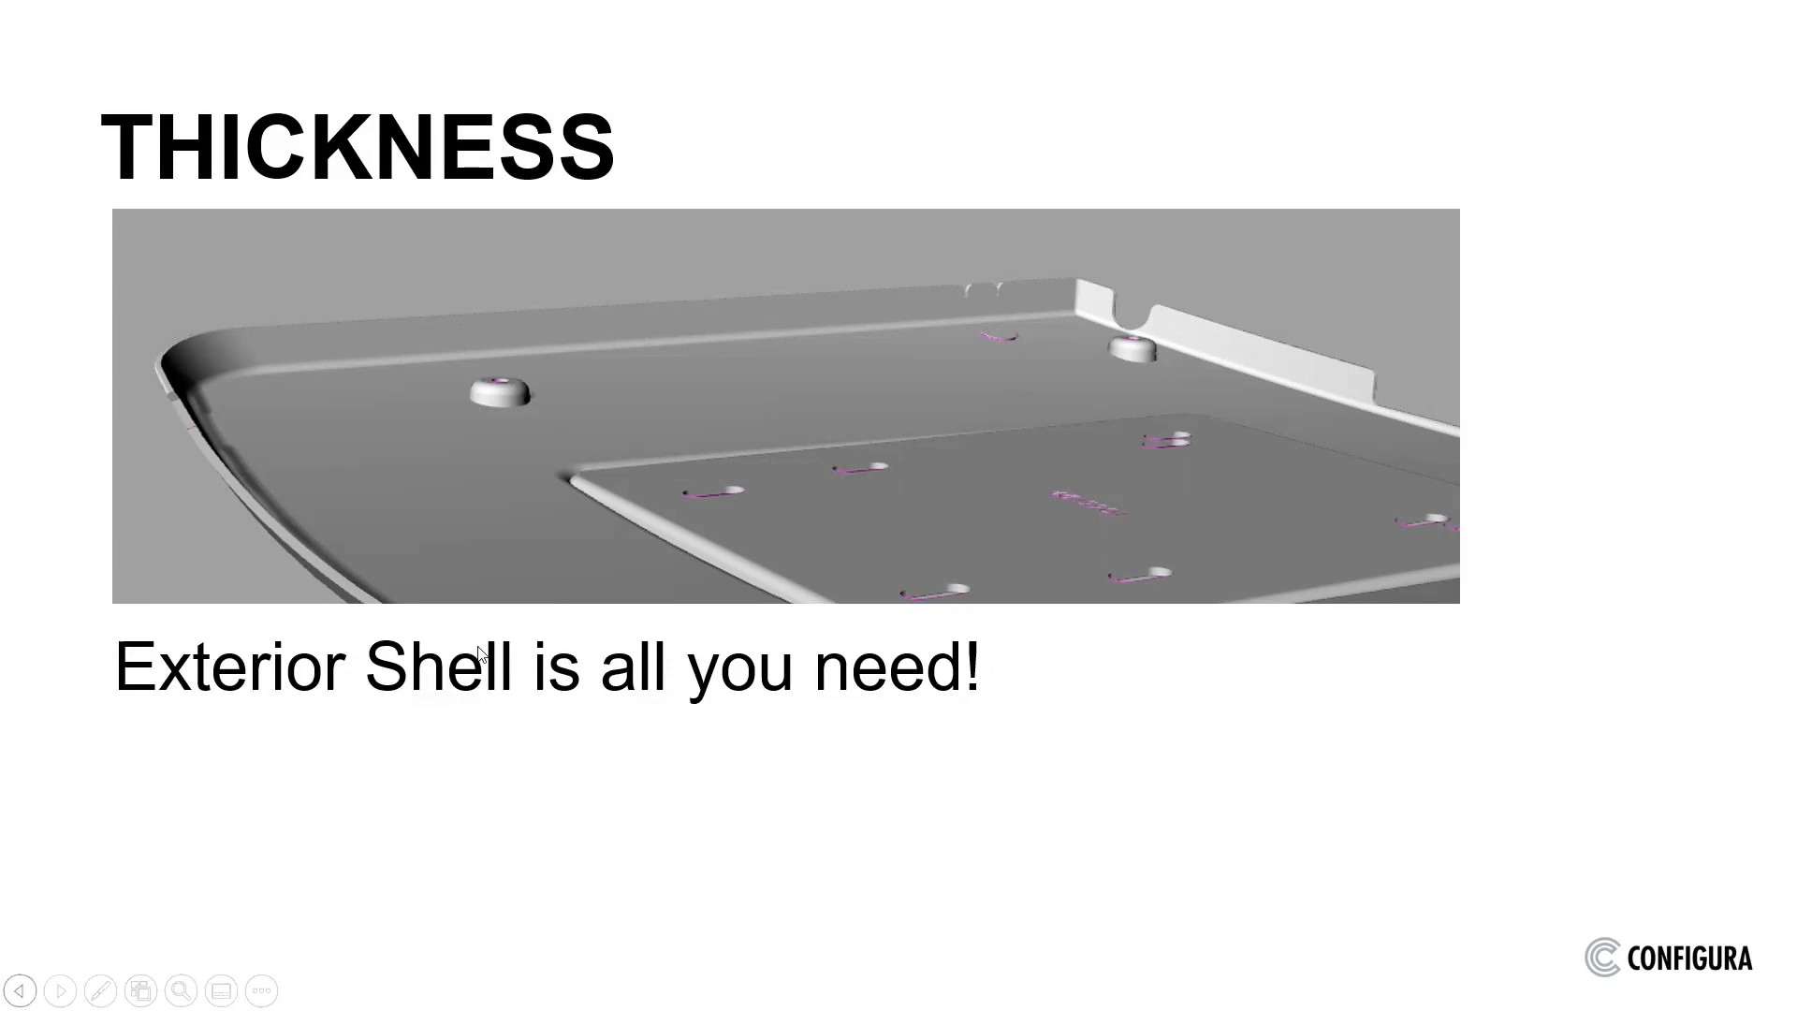
# - Switch to the untitled Rhinoceros model and delete the inner surface of the seat shell
pyautogui.hotkey('alt', 'Tab')
pyautogui.moveTo(705, 623); pyautogui.dragTo(945, 695, button='right')
pyautogui.click(971, 589)
pyautogui.keyDown('shift'); pyautogui.moveTo(970, 589); pyautogui.dragTo(495, 639, button='right'); pyautogui.keyUp('shift')
pyautogui.click(950, 538)
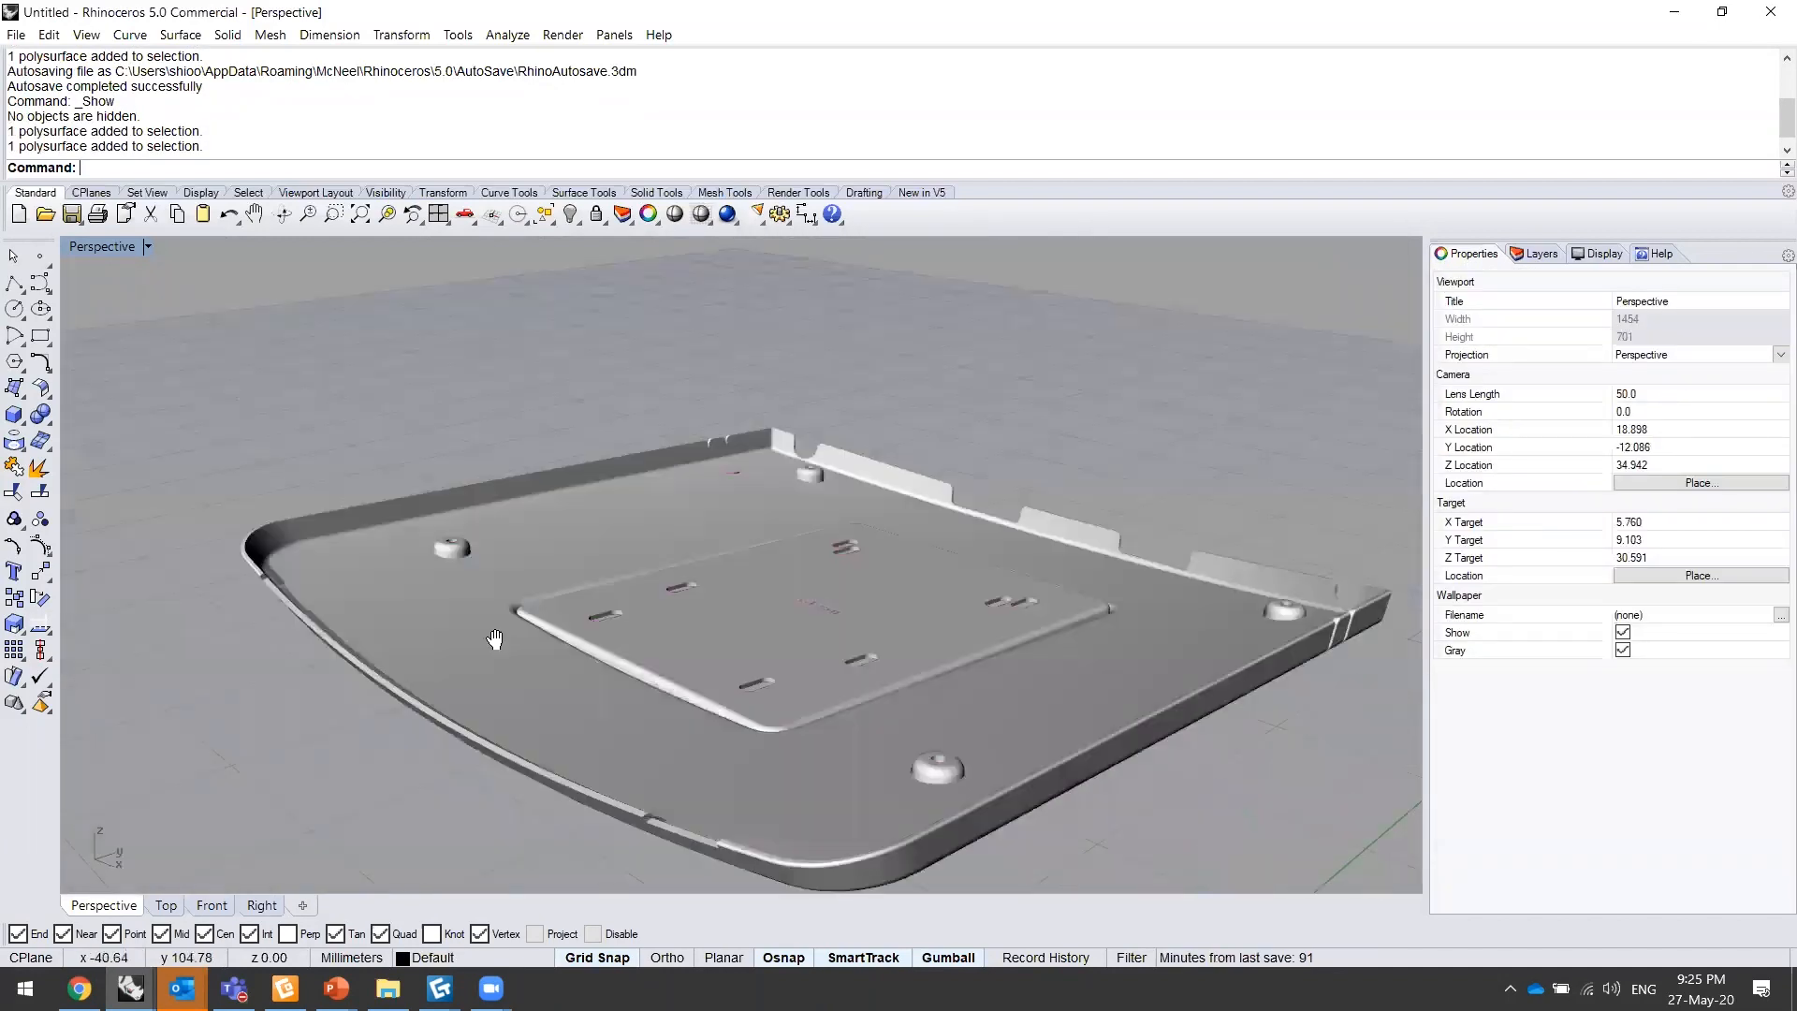
pyautogui.scroll(6, 529, 574)
pyautogui.keyDown('ctrl'); pyautogui.keyDown('shift'); pyautogui.click(525, 669); pyautogui.keyUp('shift'); pyautogui.keyUp('ctrl')
pyautogui.moveTo(656, 600)
pyautogui.mouseDown(button='right')
pyautogui.moveTo(524, 673)
pyautogui.moveTo(494, 647)
pyautogui.moveTo(443, 707)
pyautogui.moveTo(596, 607)
pyautogui.moveTo(655, 605)
pyautogui.mouseUp(button='right')
pyautogui.click(589, 712)
pyautogui.press('Delete')
# - Delete the leftover strip along the seat shell's inner edge
pyautogui.scroll(8, 618, 599)
pyautogui.click(597, 611)
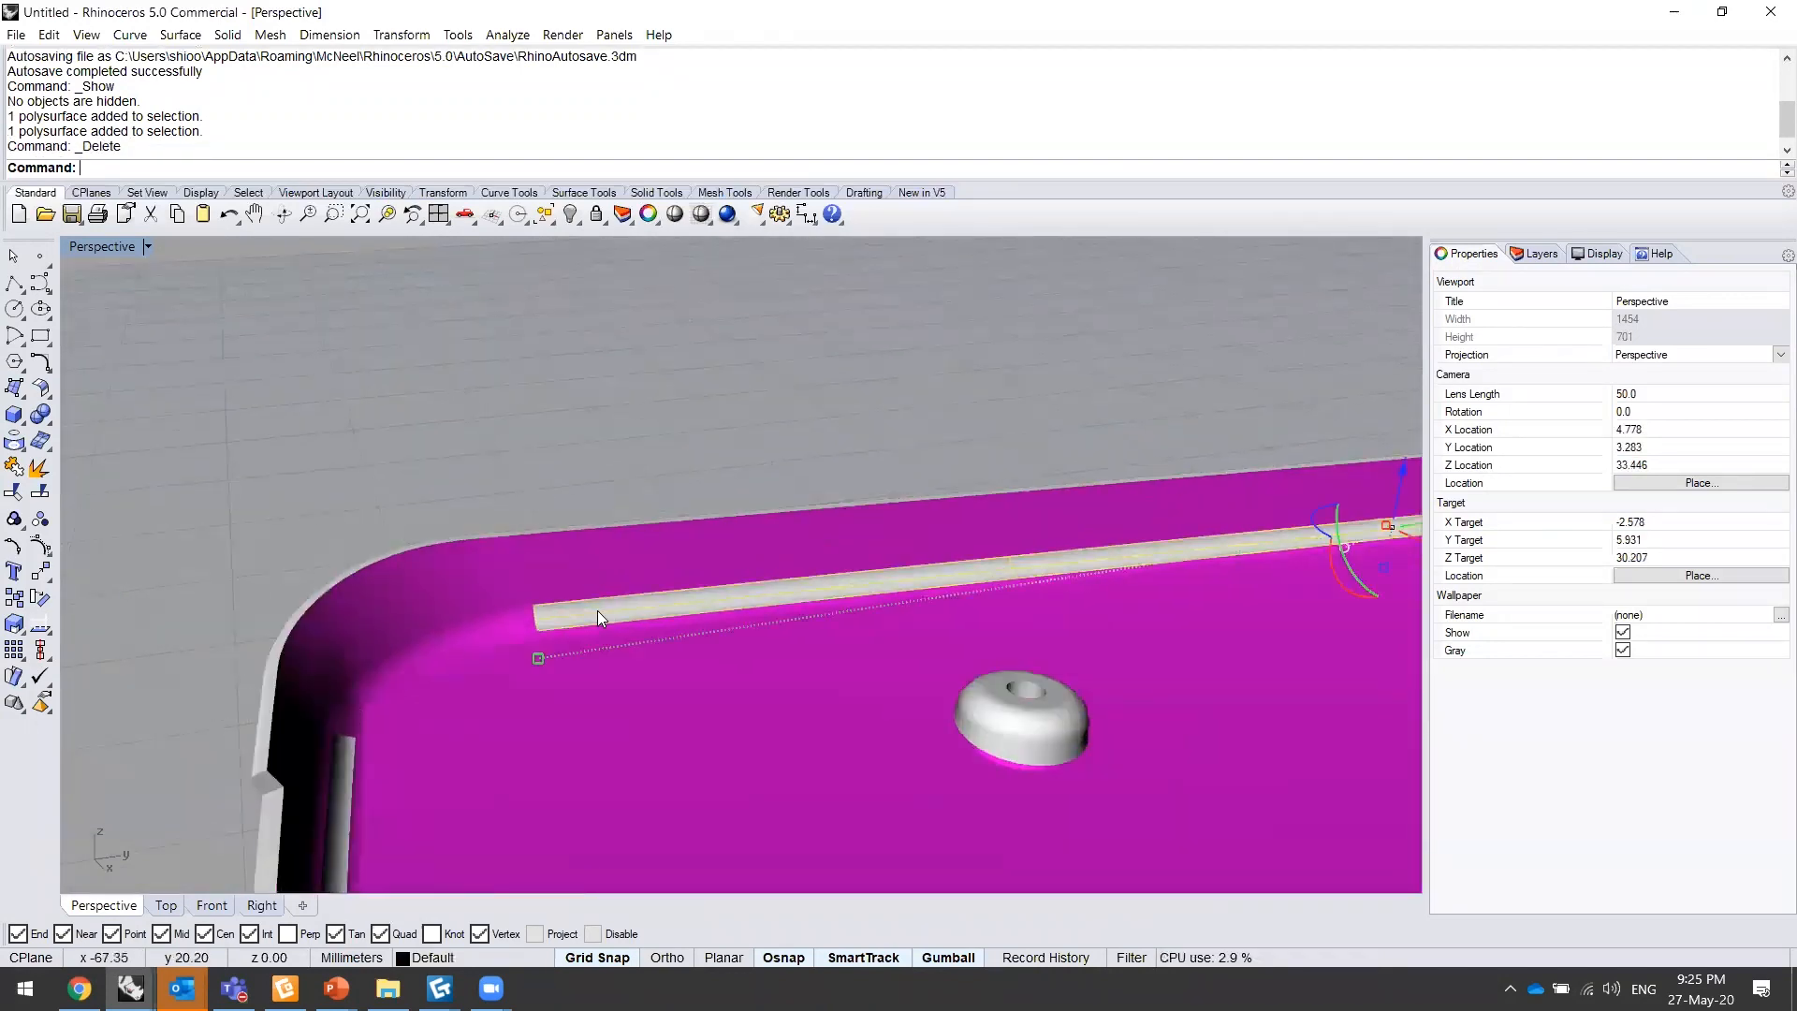
pyautogui.press('Delete')
pyautogui.press('Home')
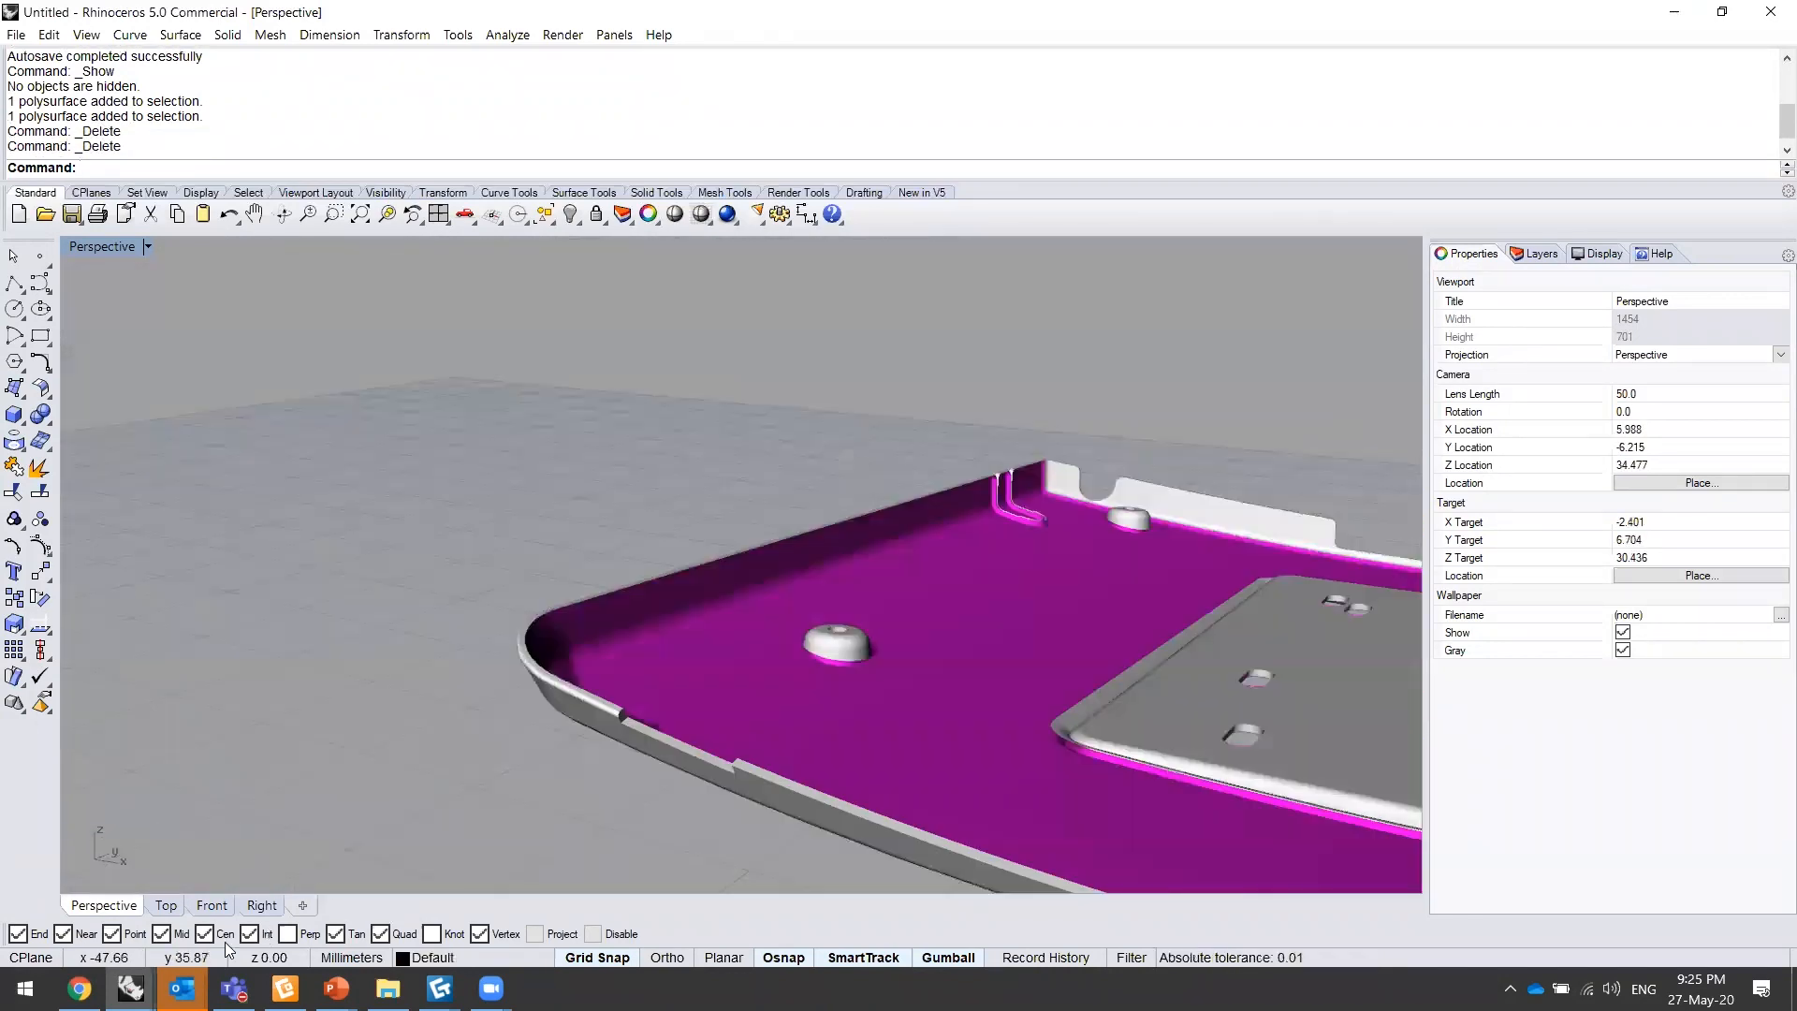
# - Switch to Task Stool Imported.3dm and hide everything except the seat cushion and the shell beneath it
pyautogui.moveTo(131, 989)
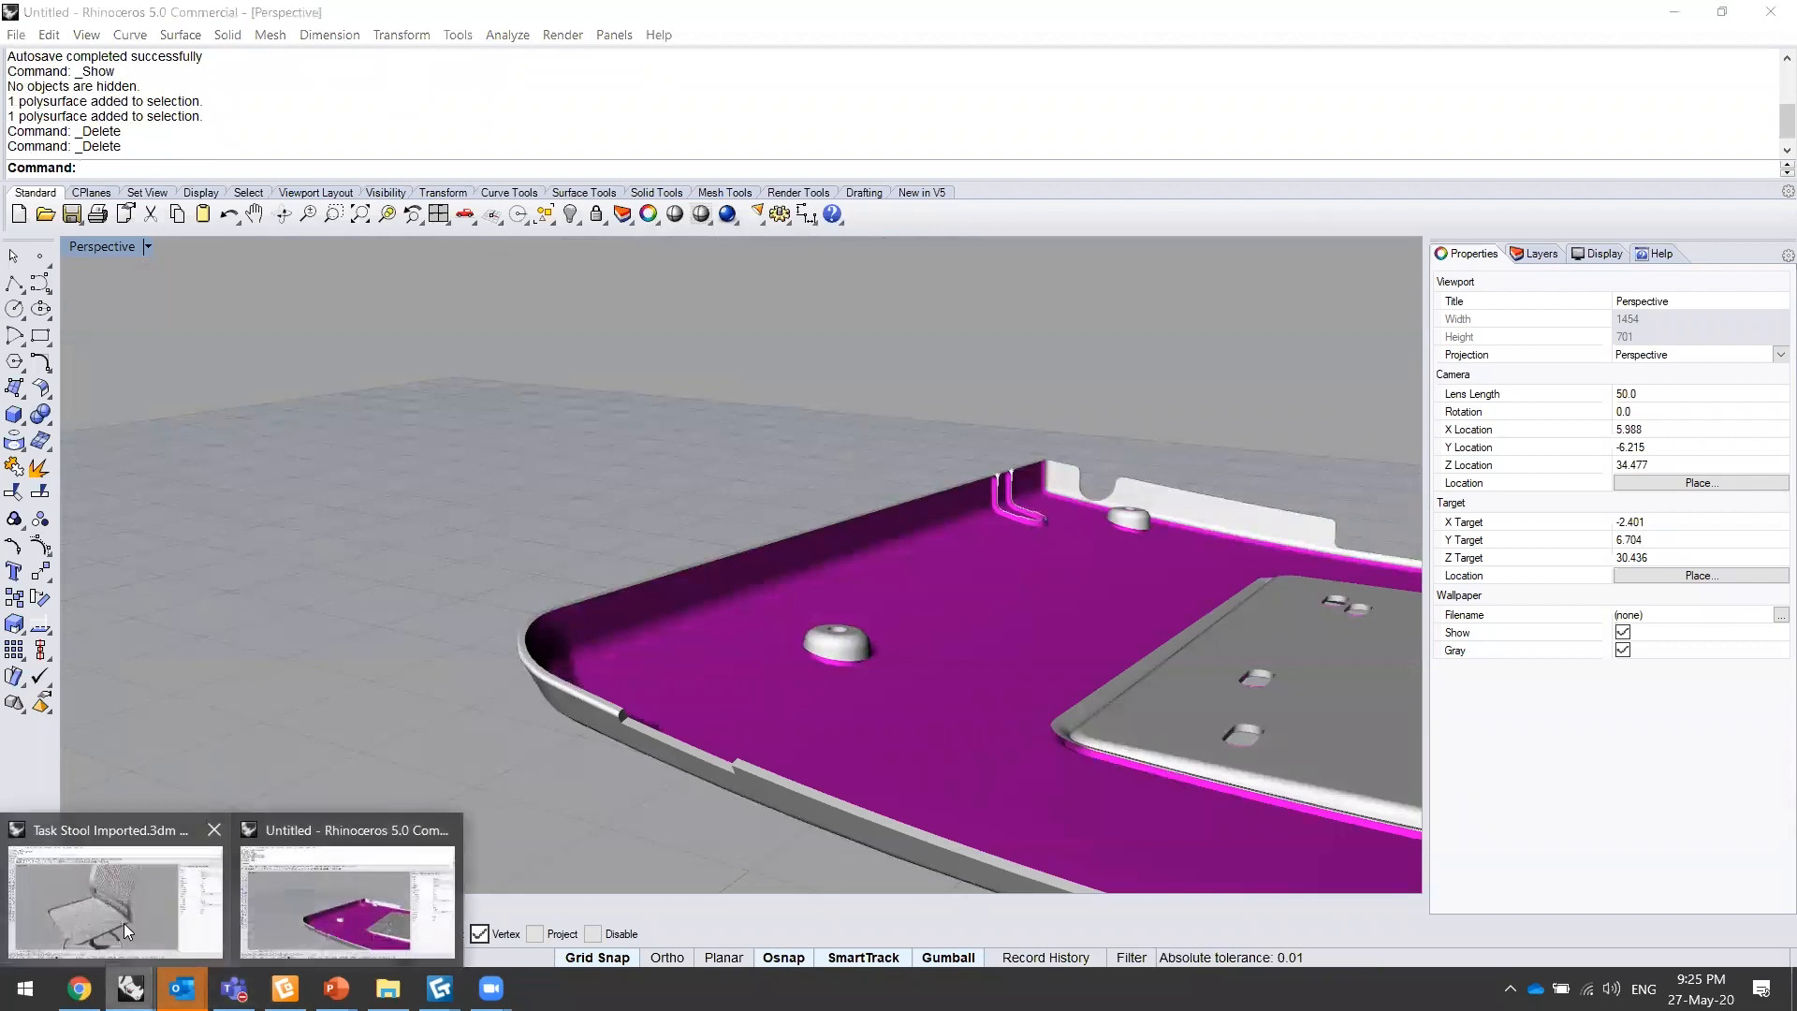
pyautogui.click(124, 923)
pyautogui.moveTo(731, 567); pyautogui.dragTo(500, 514, button='right')
pyautogui.click(826, 567)
pyautogui.keyDown('shift'); pyautogui.click(826, 402); pyautogui.keyUp('shift')
pyautogui.hotkey('ctrl', 'i')
pyautogui.hotkey('ctrl', 'h')
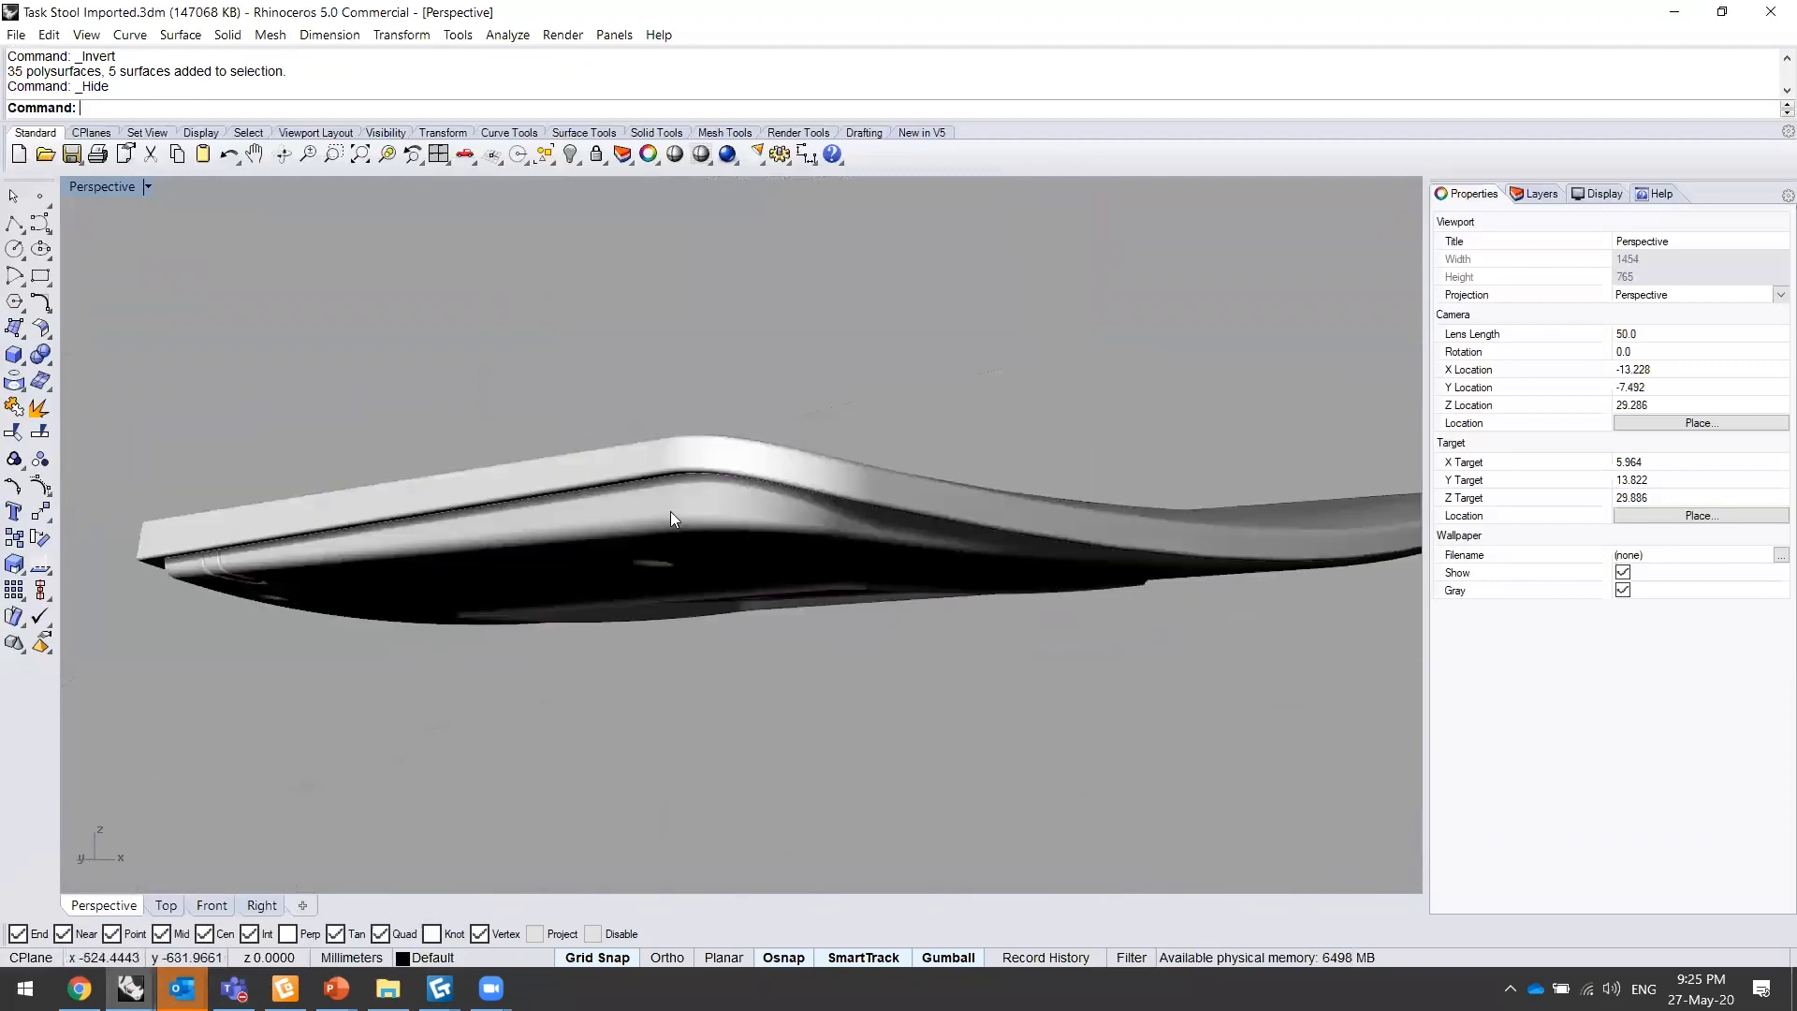
# - Hide everything except the seat's lower shell and examine the shell's inner side and rim
pyautogui.click(740, 507)
pyautogui.moveTo(763, 595); pyautogui.dragTo(634, 591, button='right')
pyautogui.hotkey('ctrl', 'i')
pyautogui.hotkey('ctrl', 'h')
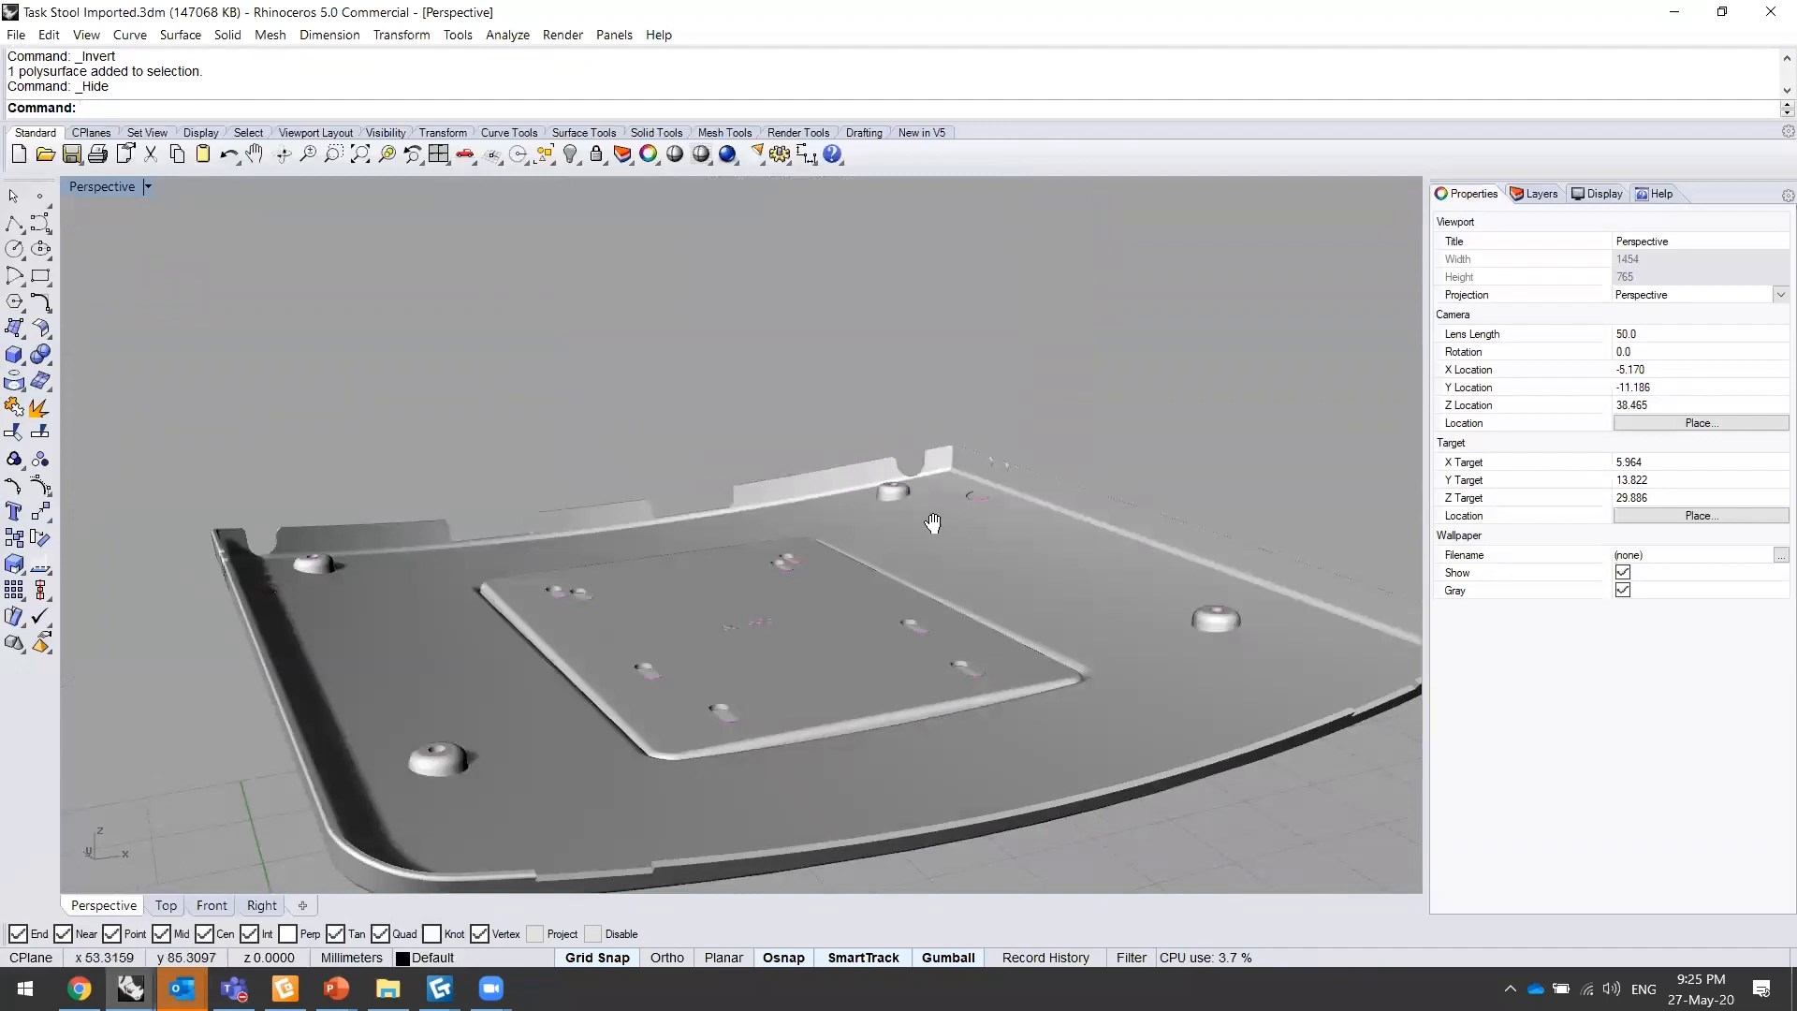
pyautogui.keyDown('shift'); pyautogui.moveTo(338, 786); pyautogui.dragTo(356, 740, button='right'); pyautogui.keyUp('shift')
pyautogui.scroll(2, 444, 706)
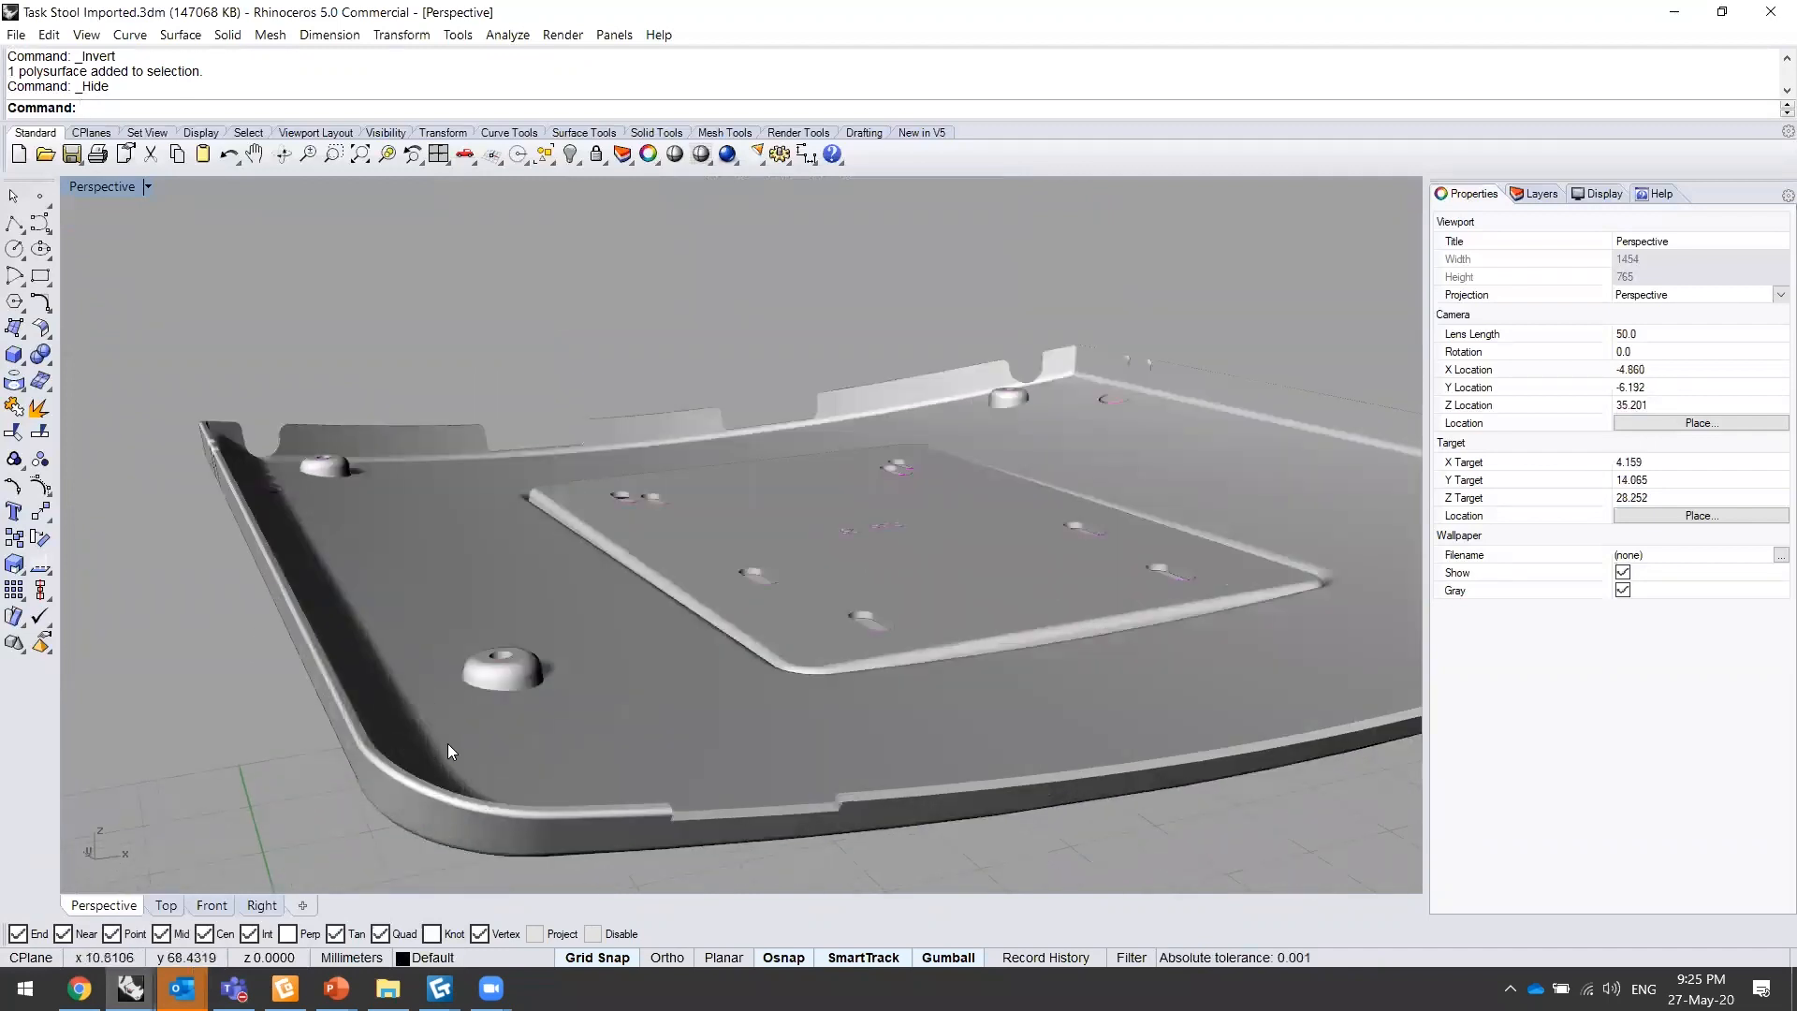
pyautogui.moveTo(528, 687); pyautogui.dragTo(1228, 451, button='right')
pyautogui.moveTo(564, 618); pyautogui.dragTo(426, 496, button='right')
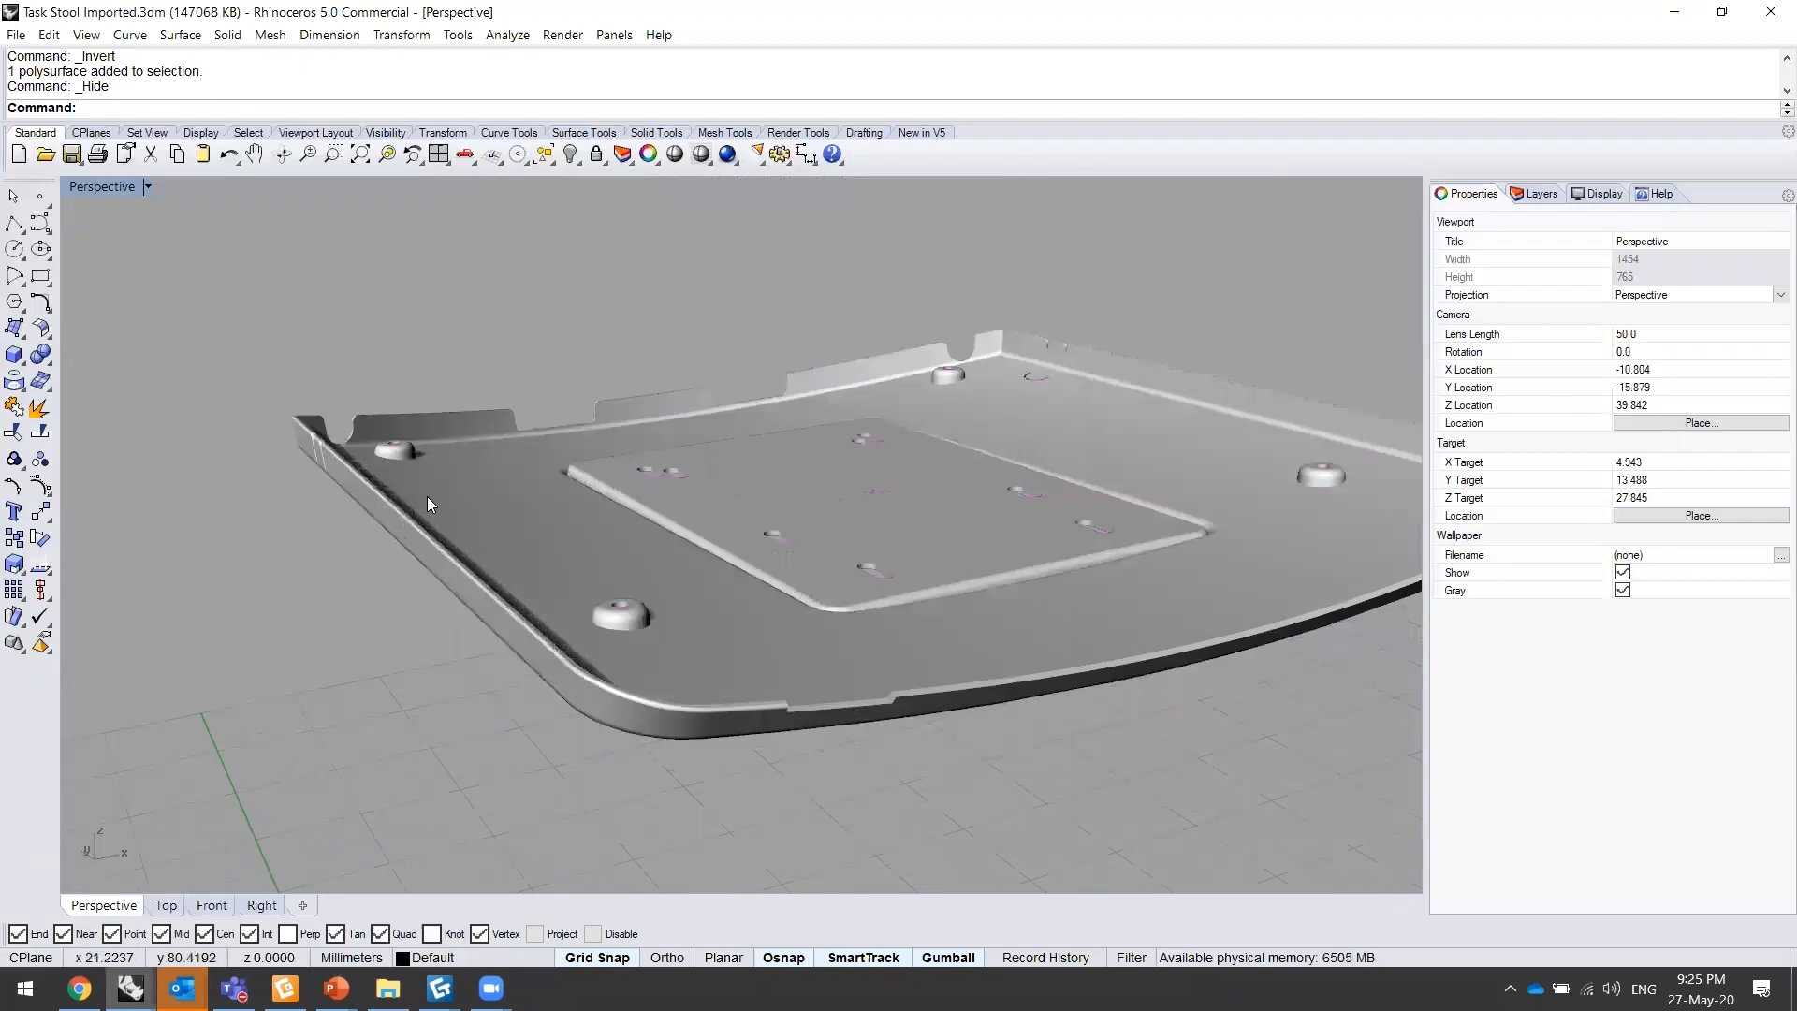
# - Delete the inner rim wall and its adjoining edge surface on one half of the seat shell
pyautogui.scroll(6, 370, 566)
pyautogui.click(324, 527)
pyautogui.moveTo(247, 625); pyautogui.dragTo(474, 495, button='right')
pyautogui.moveTo(162, 466); pyautogui.dragTo(866, 415, button='right')
pyautogui.scroll(-5, 1062, 338)
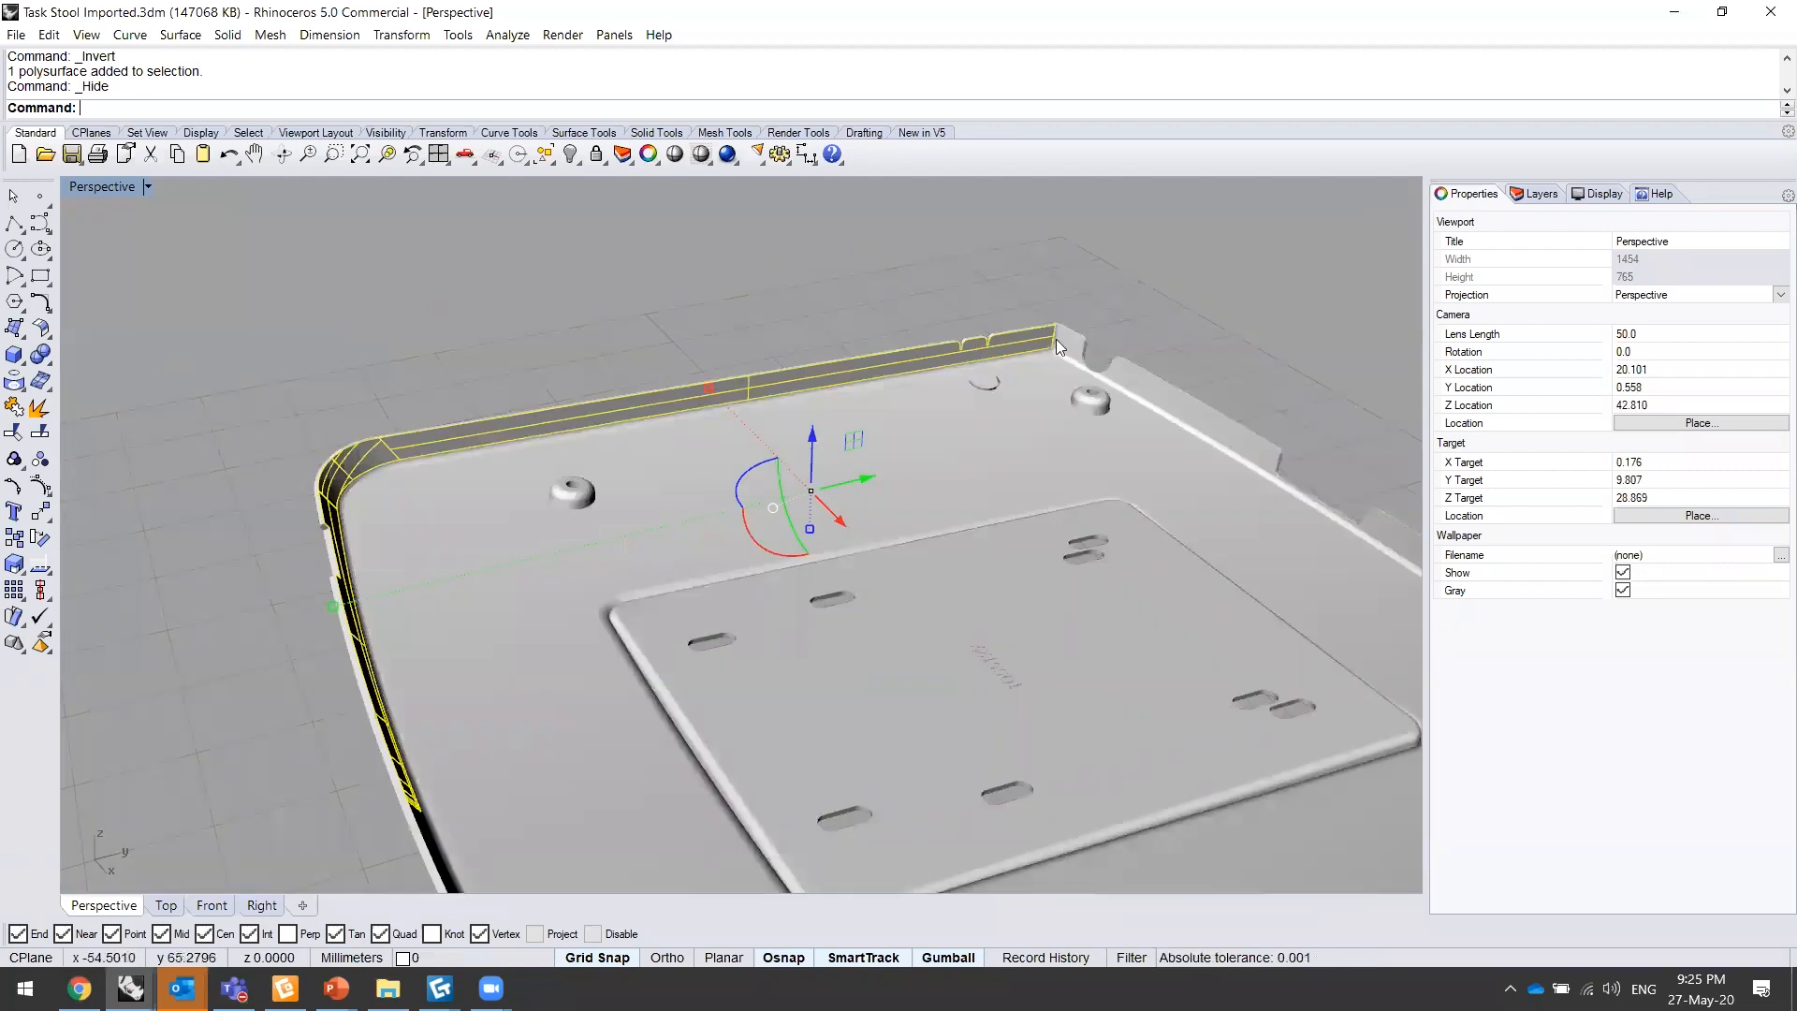
pyautogui.scroll(8, 1039, 337)
pyautogui.keyDown('shift'); pyautogui.click(1181, 534); pyautogui.keyUp('shift')
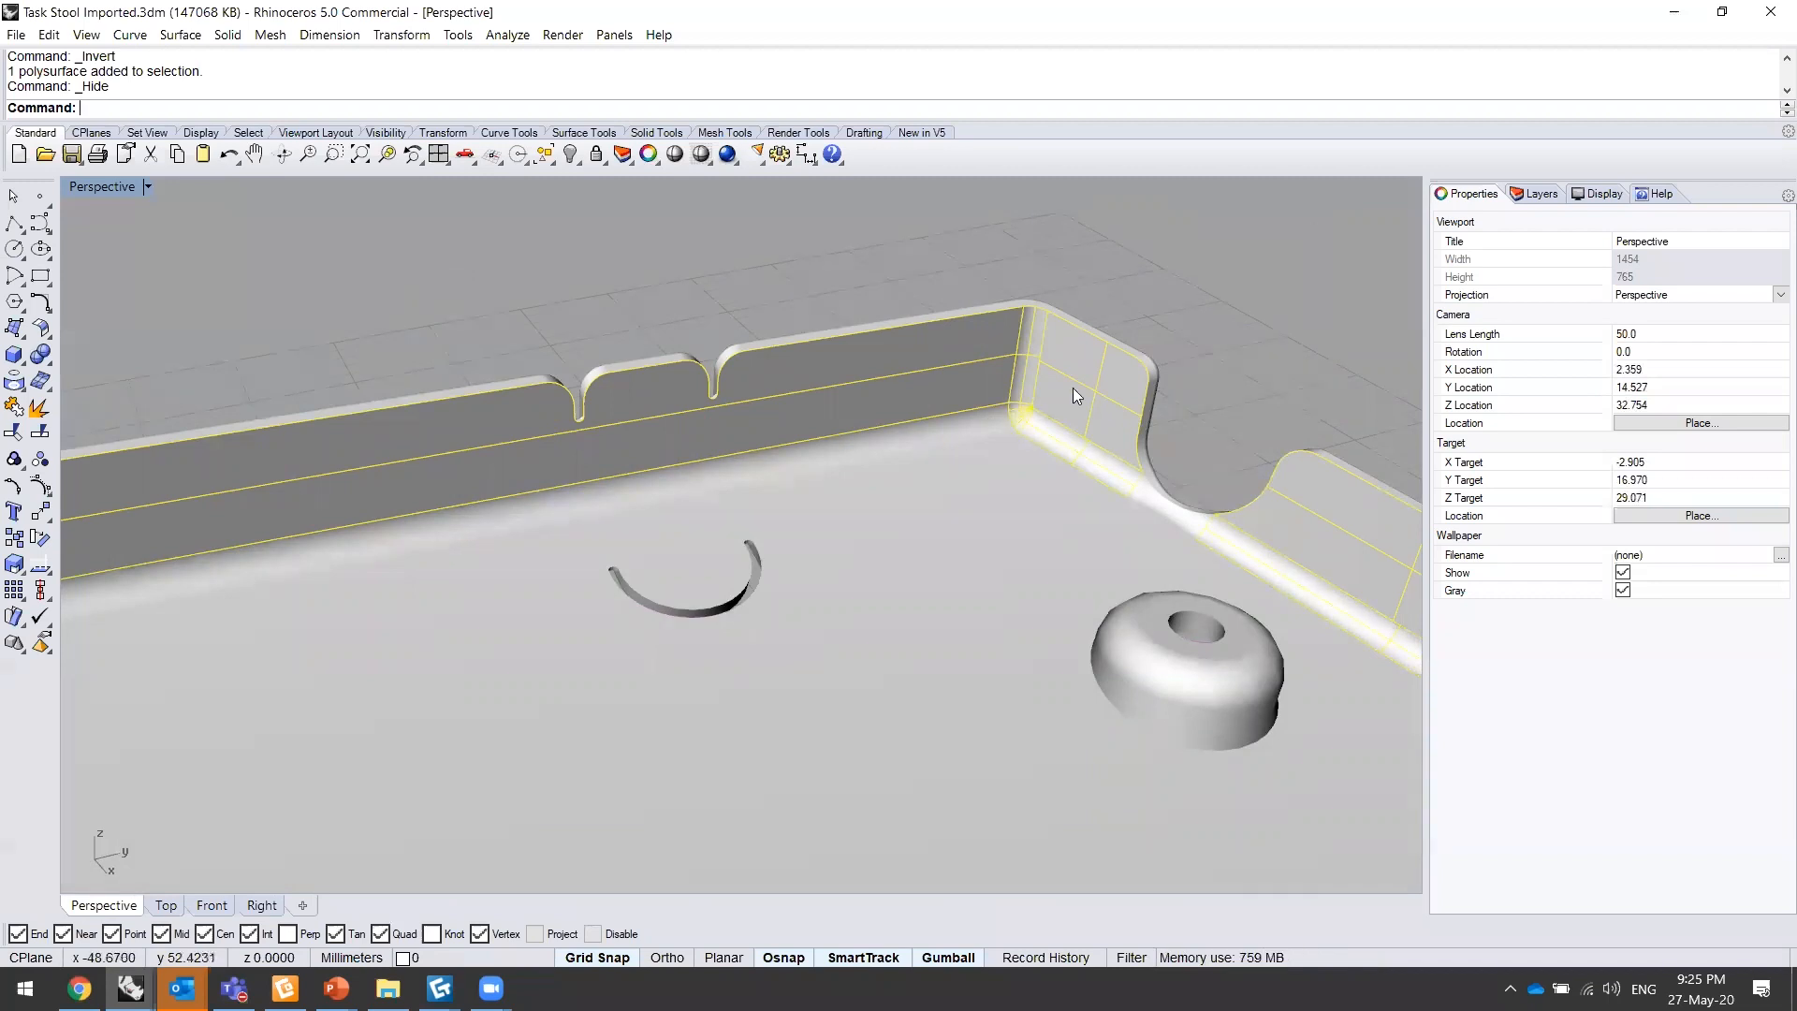
pyautogui.press('Delete')
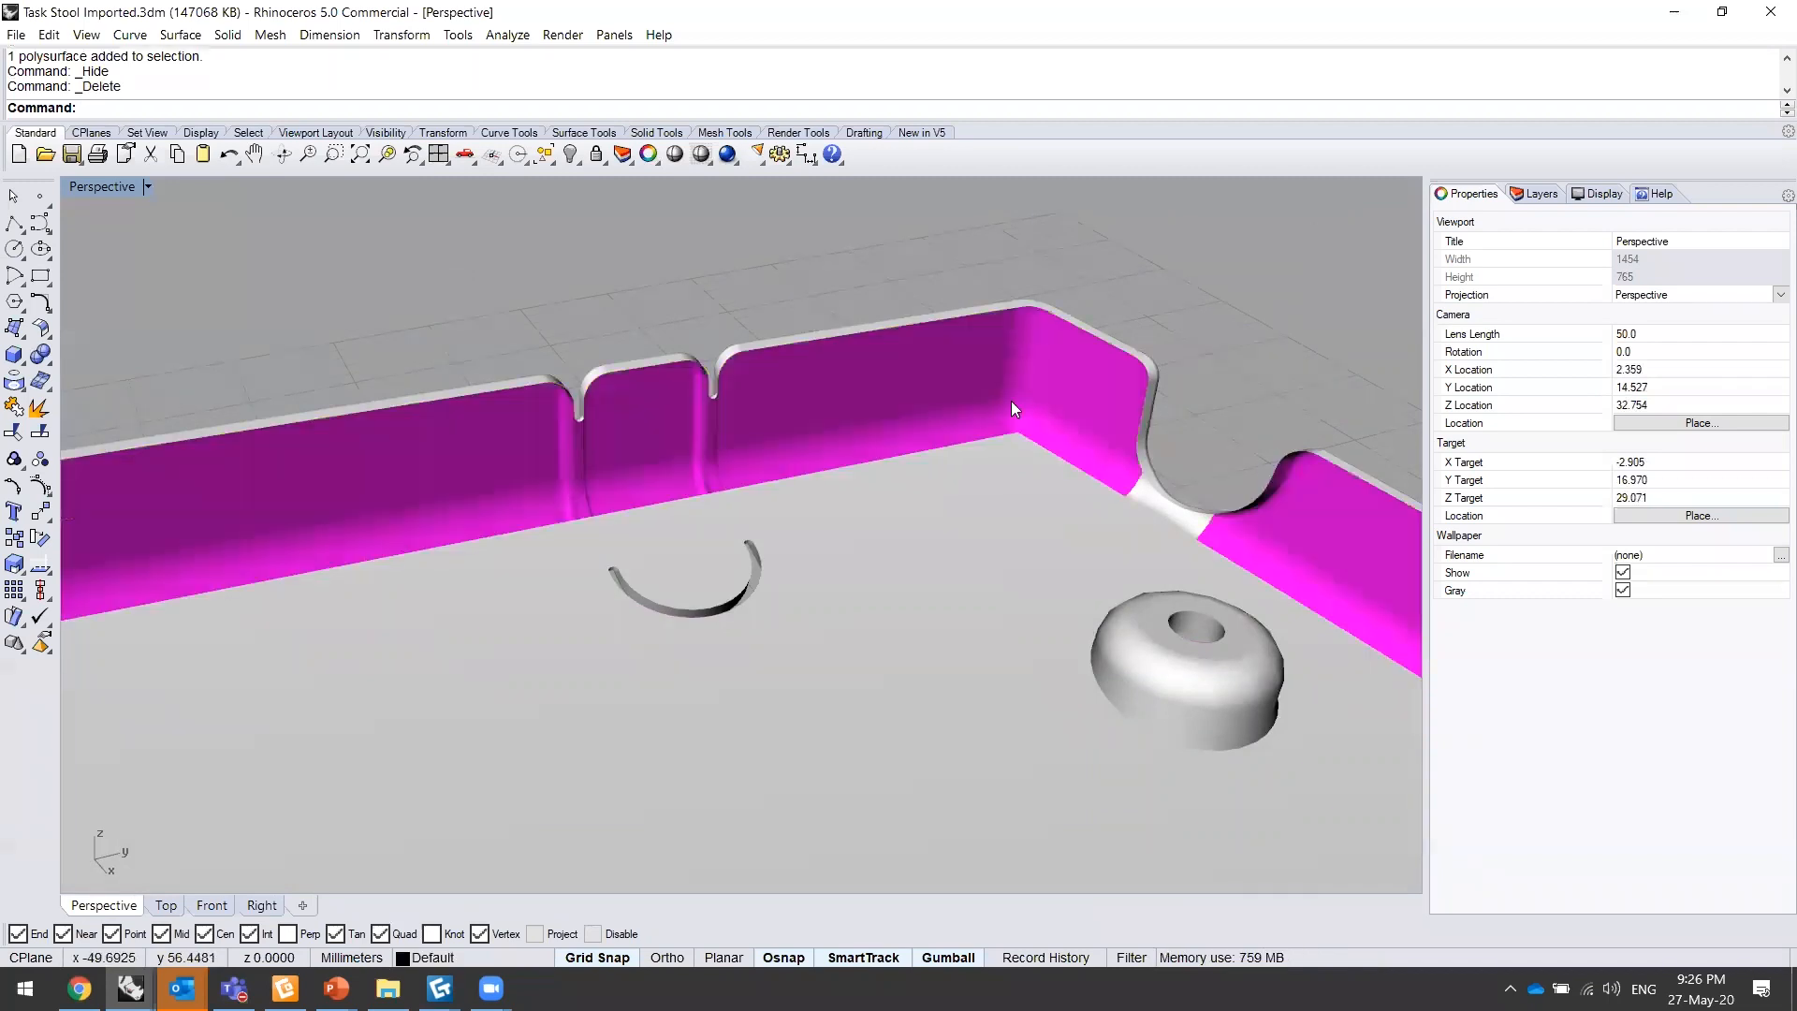
# - Delete the inner rim wall surface on the remaining half of the seat's lower shell
pyautogui.scroll(-10, 988, 397)
pyautogui.moveTo(913, 444); pyautogui.dragTo(976, 388, button='right')
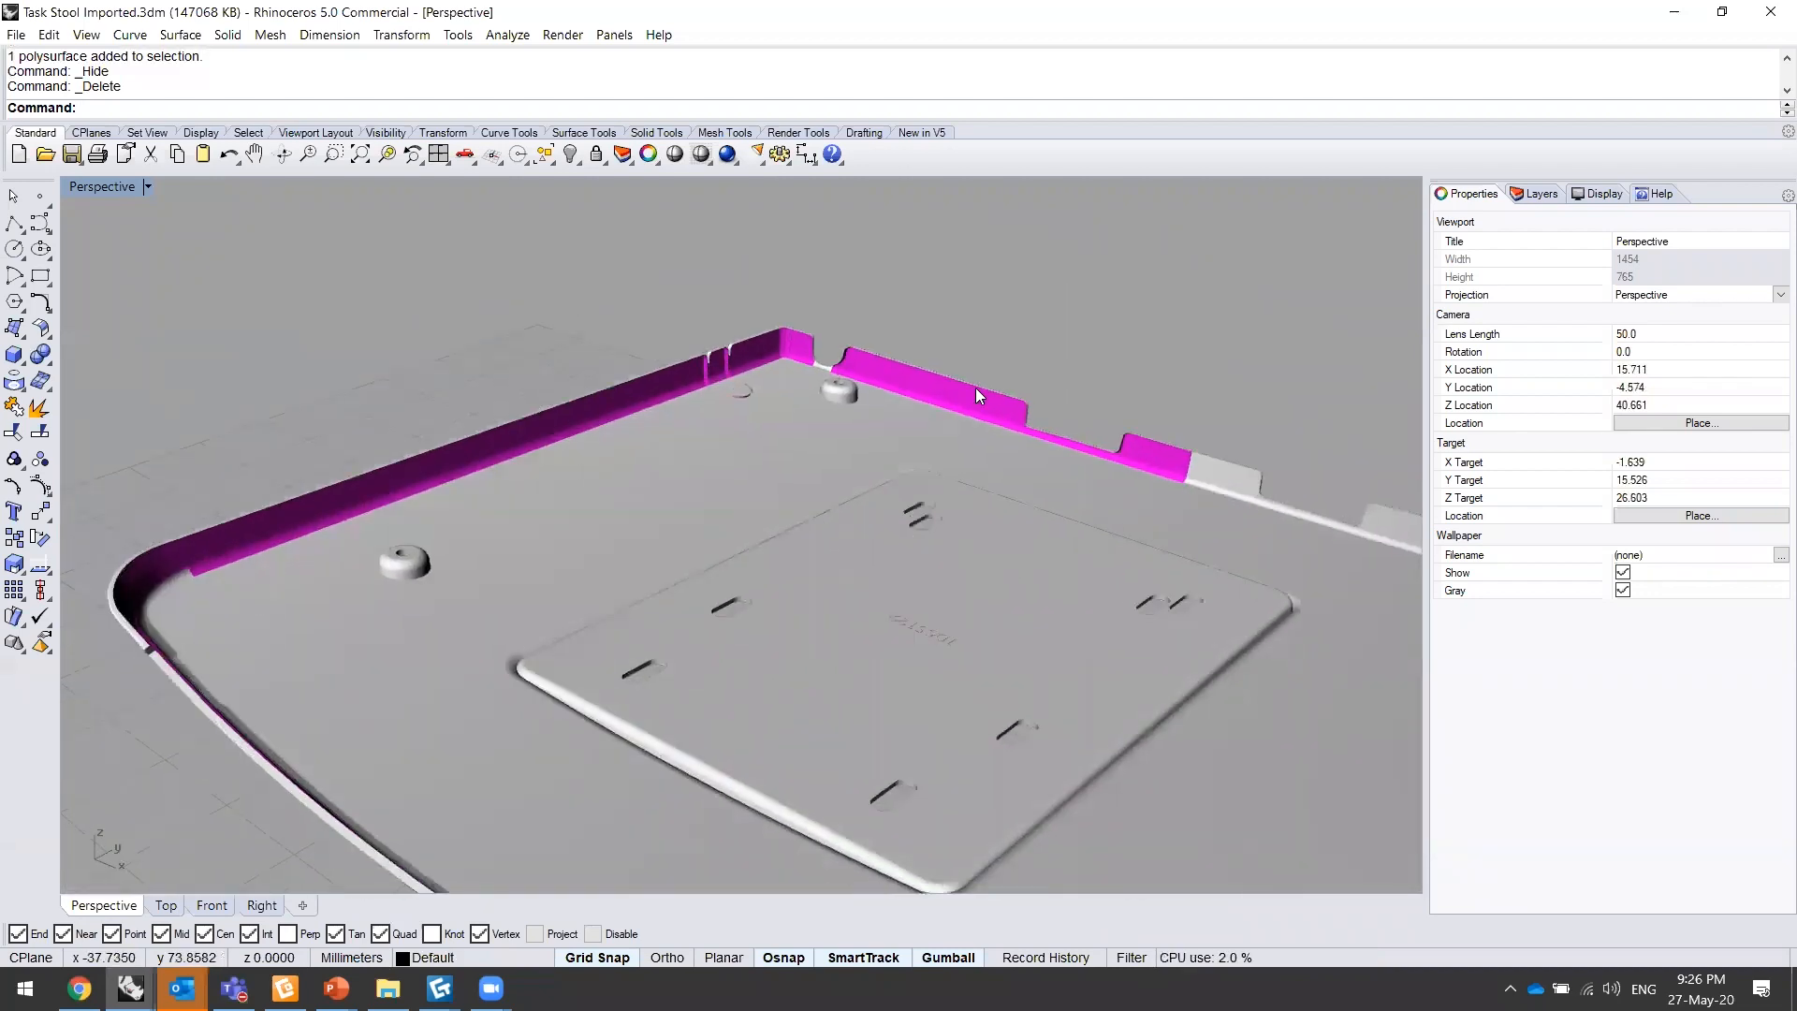
pyautogui.press('Home')
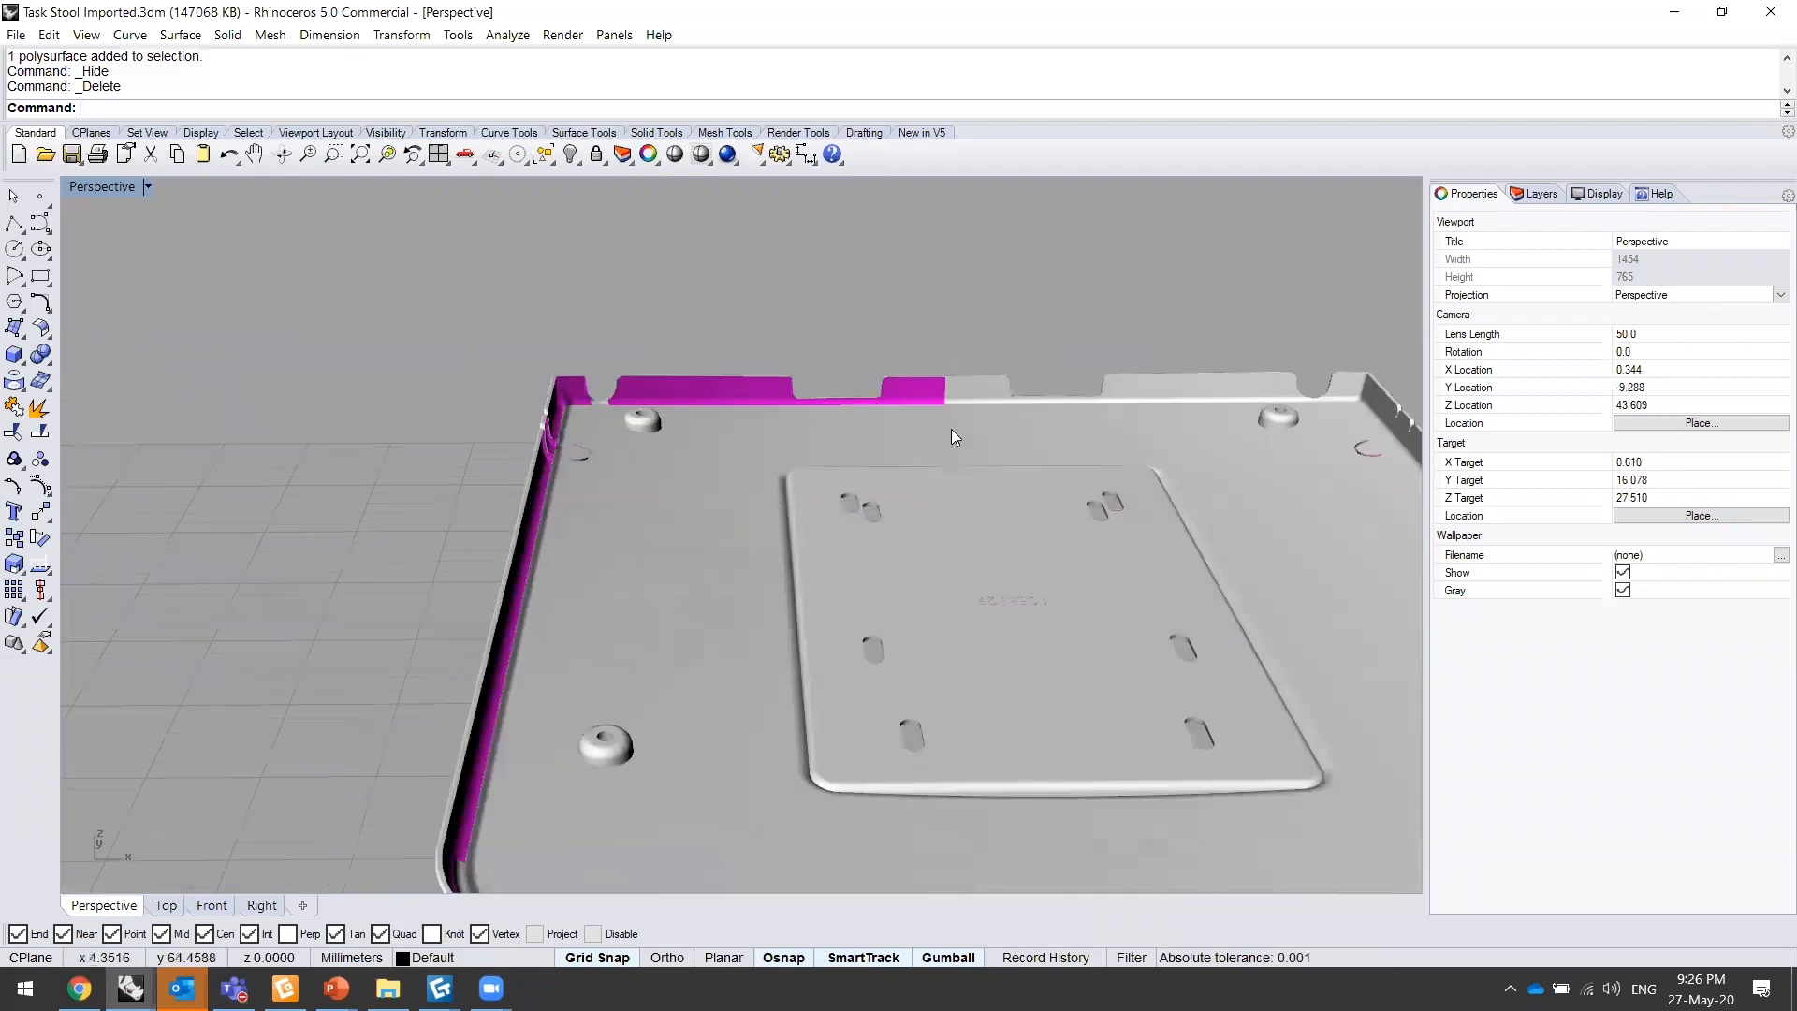
pyautogui.scroll(10, 879, 337)
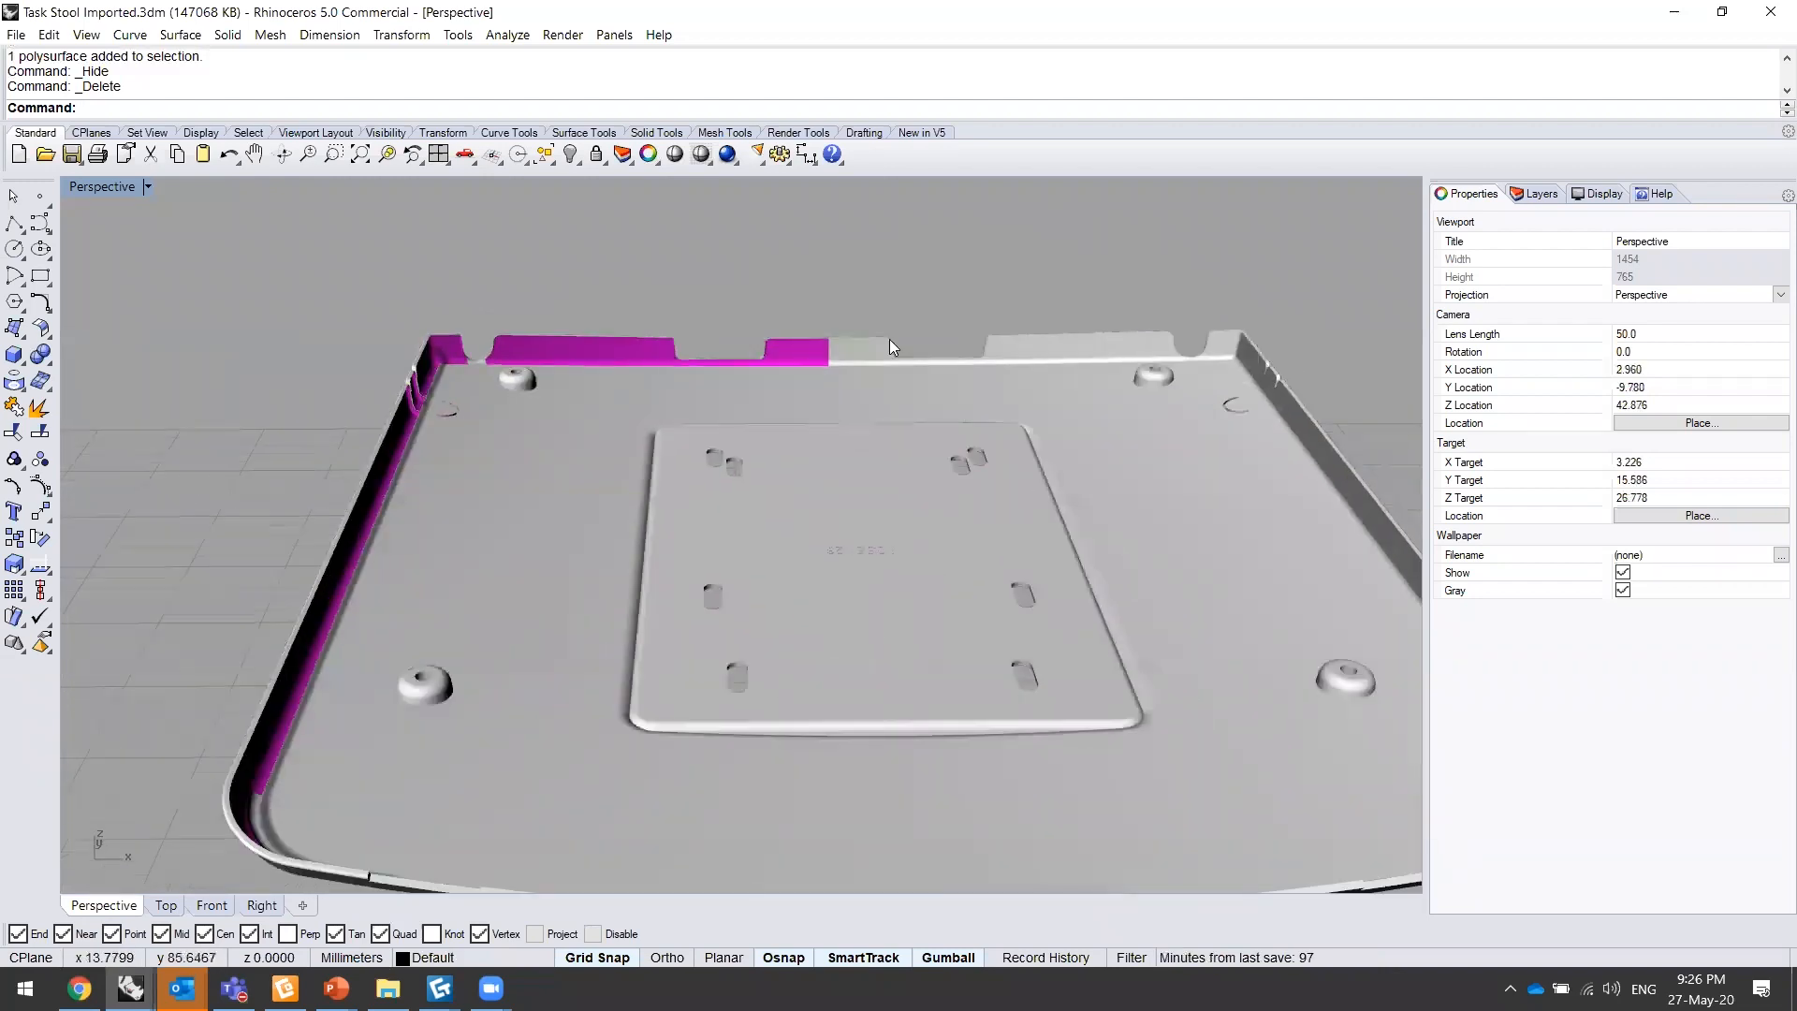
pyautogui.click(837, 376)
pyautogui.scroll(-8, 1383, 395)
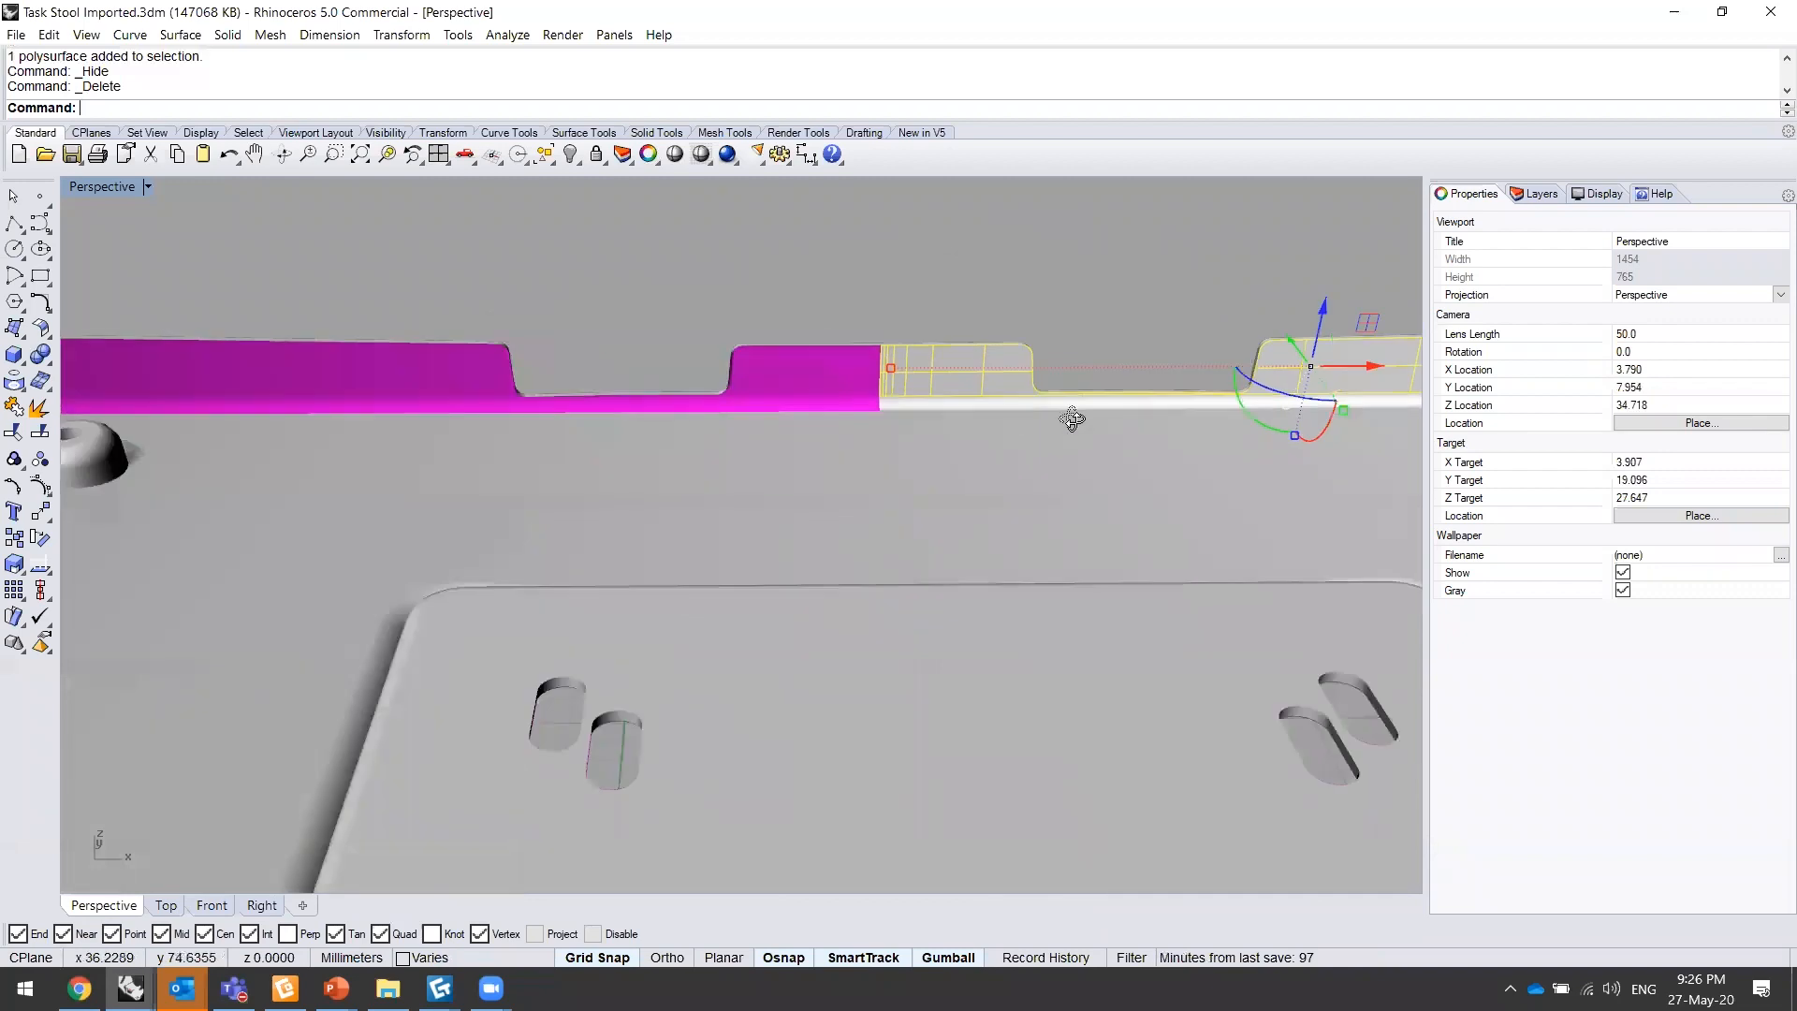
pyautogui.moveTo(1010, 276); pyautogui.dragTo(1161, 611, button='right')
pyautogui.scroll(6, 797, 379)
pyautogui.scroll(-5, 1101, 605)
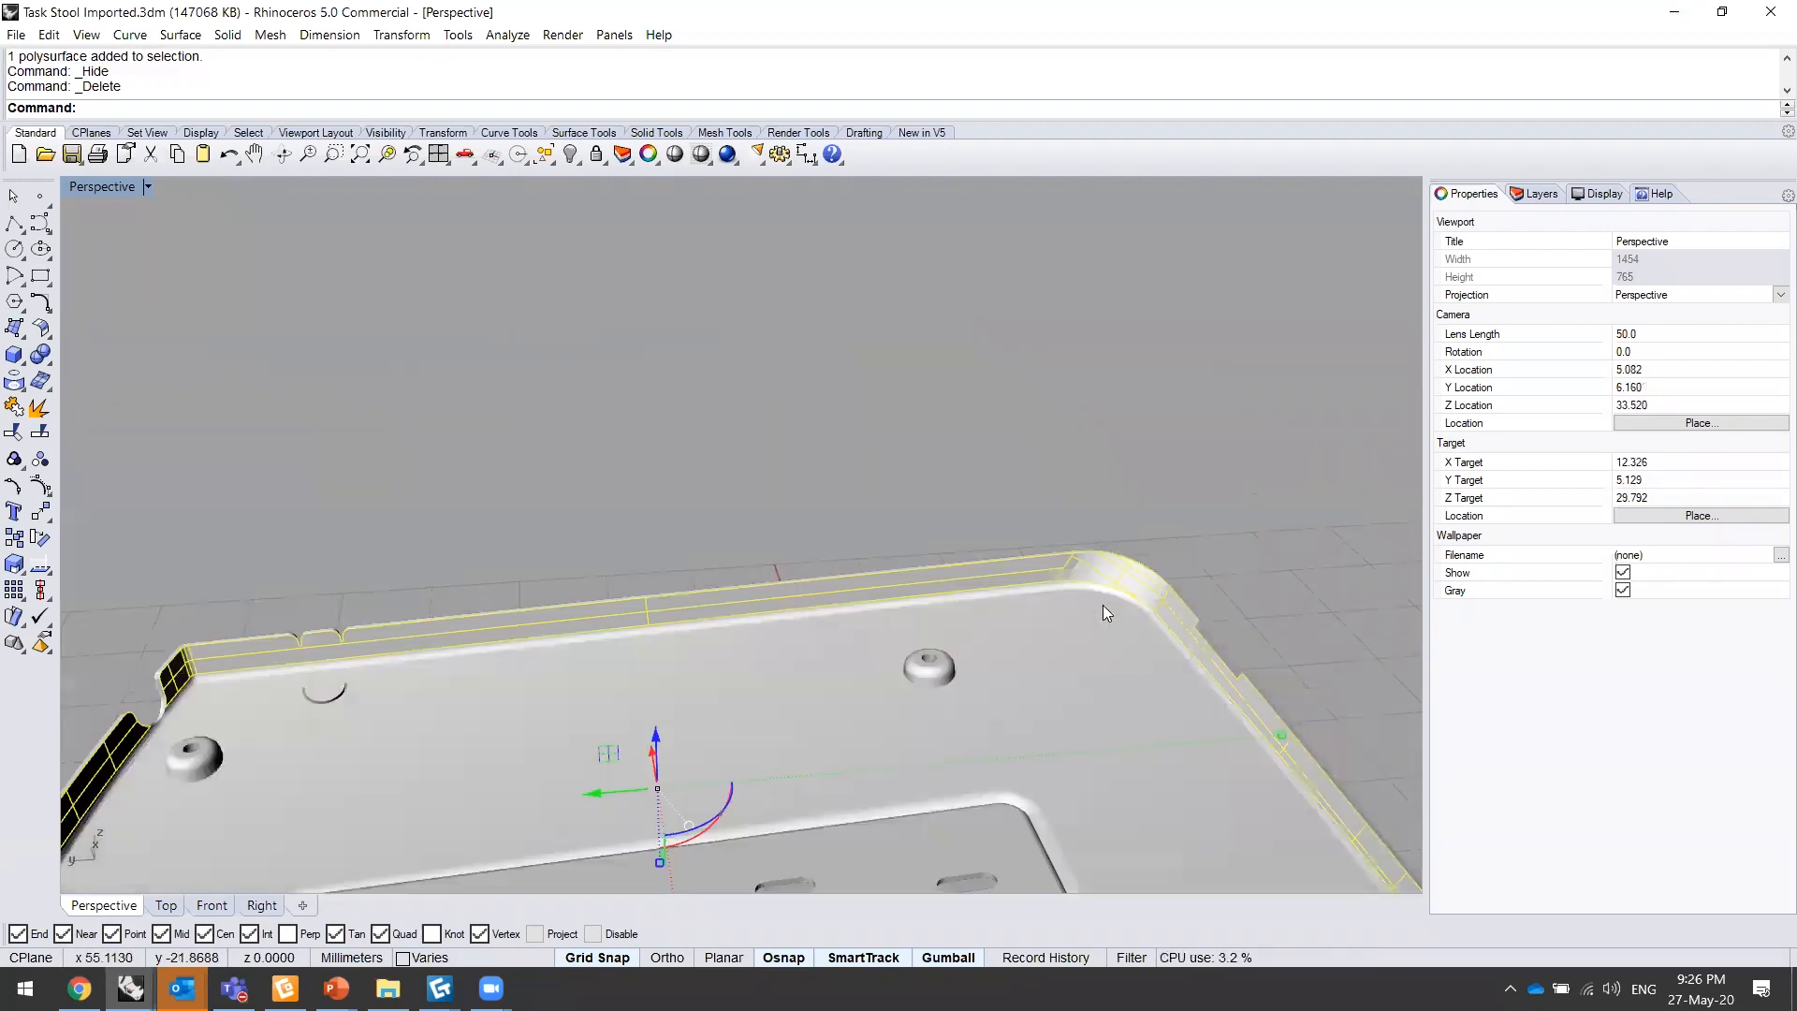
pyautogui.press('Delete')
# - Delete the raised central panel's inner face and the top faces of the mounting bosses inside the seat shell
pyautogui.scroll(3, 1087, 578)
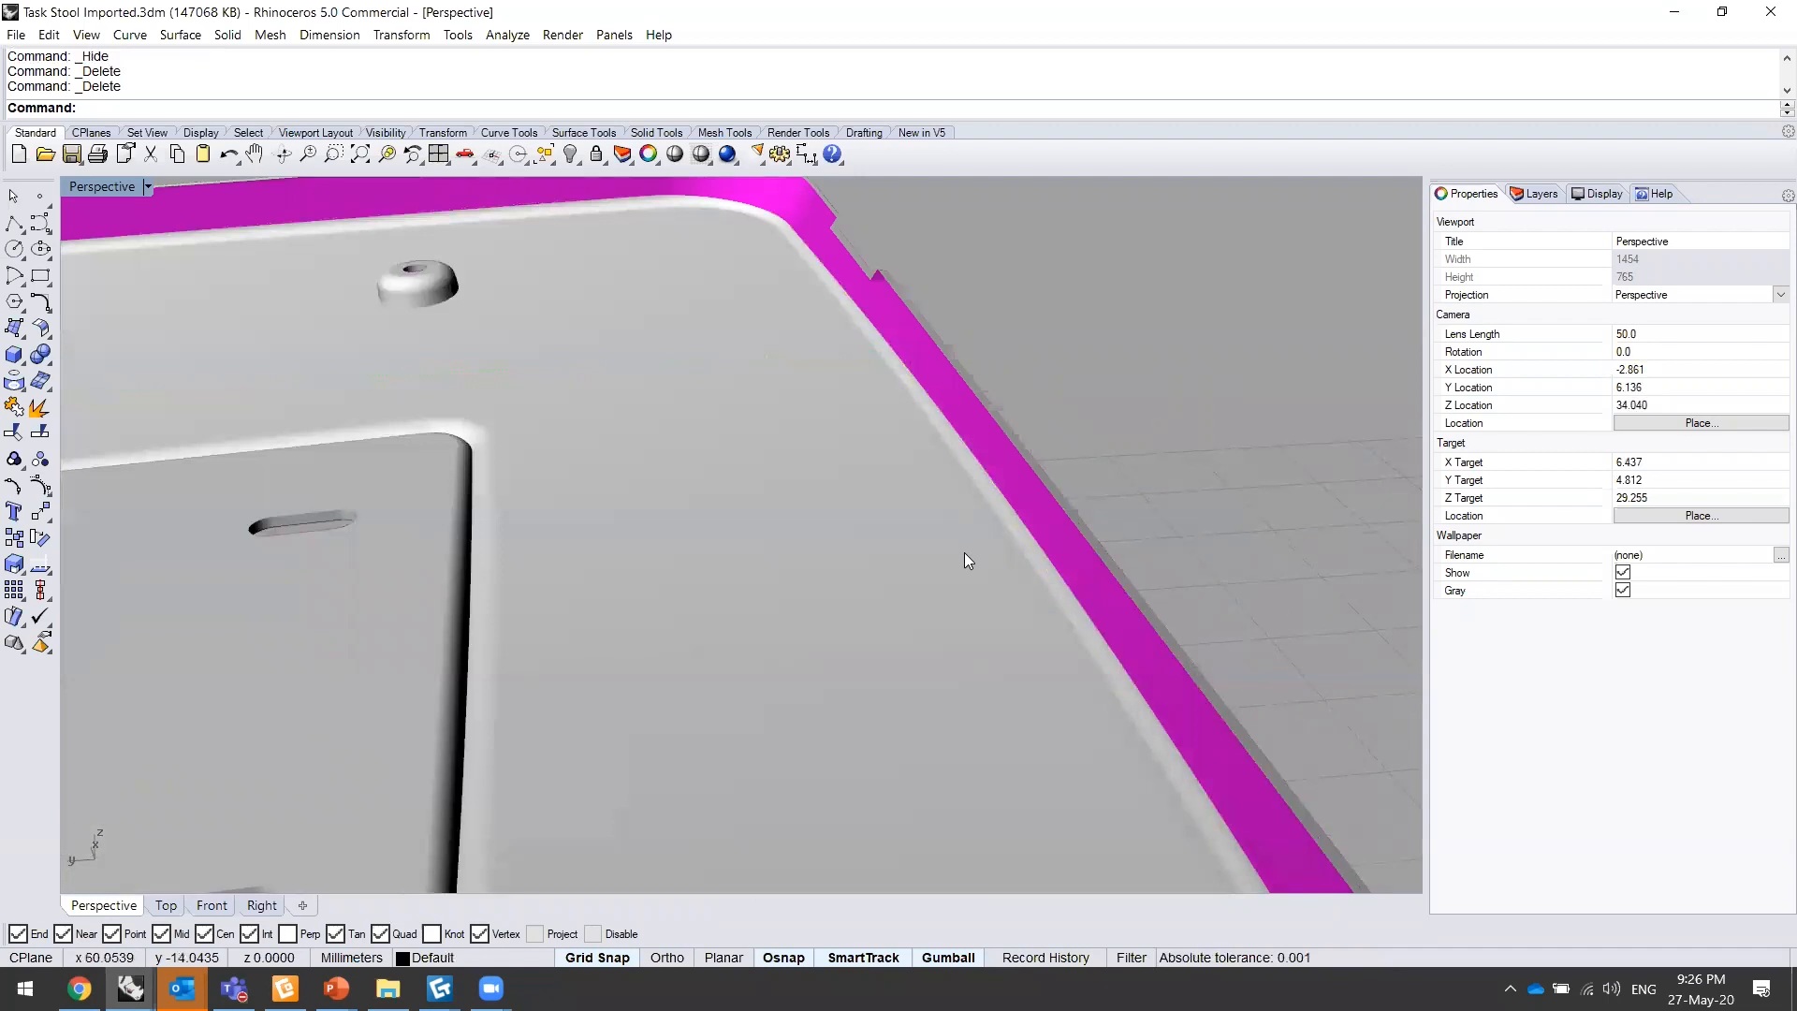
pyautogui.moveTo(821, 546); pyautogui.dragTo(614, 408, button='right')
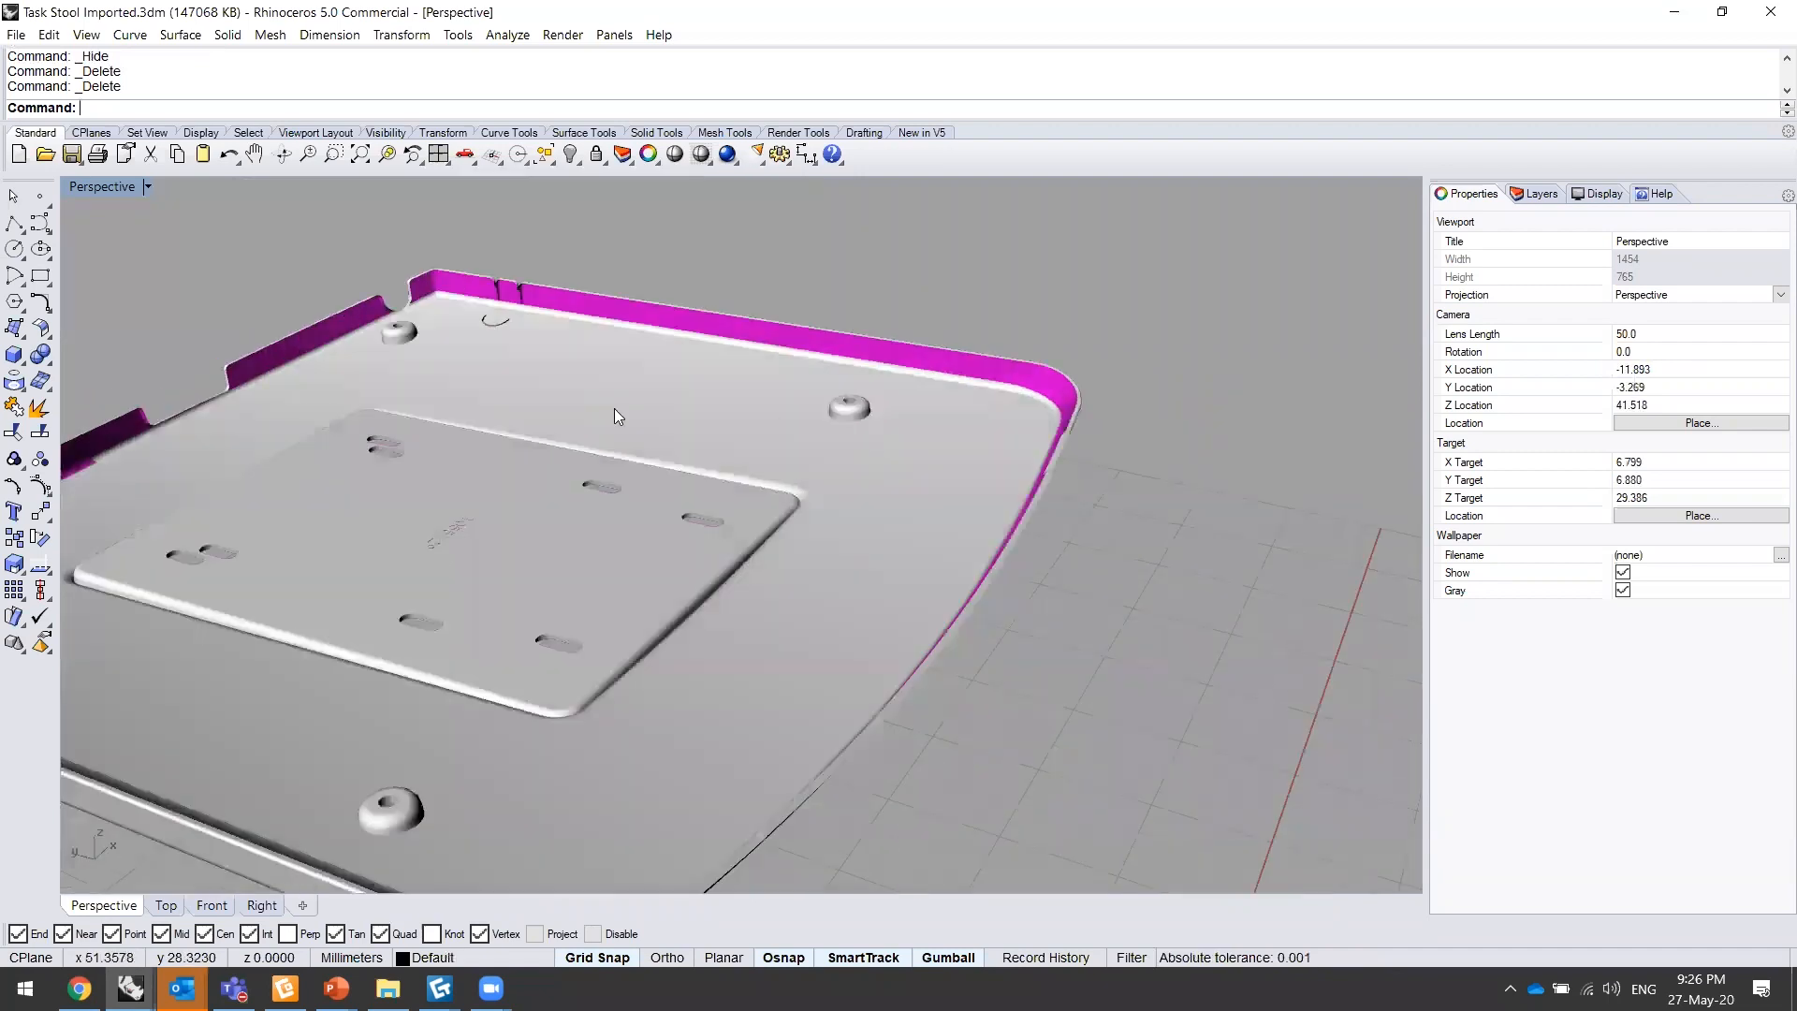
pyautogui.scroll(4, 614, 408)
pyautogui.click(832, 448)
pyautogui.scroll(-5, 455, 387)
pyautogui.moveTo(358, 434); pyautogui.dragTo(249, 562, button='right')
pyautogui.scroll(4, 248, 562)
pyautogui.scroll(-5, 225, 592)
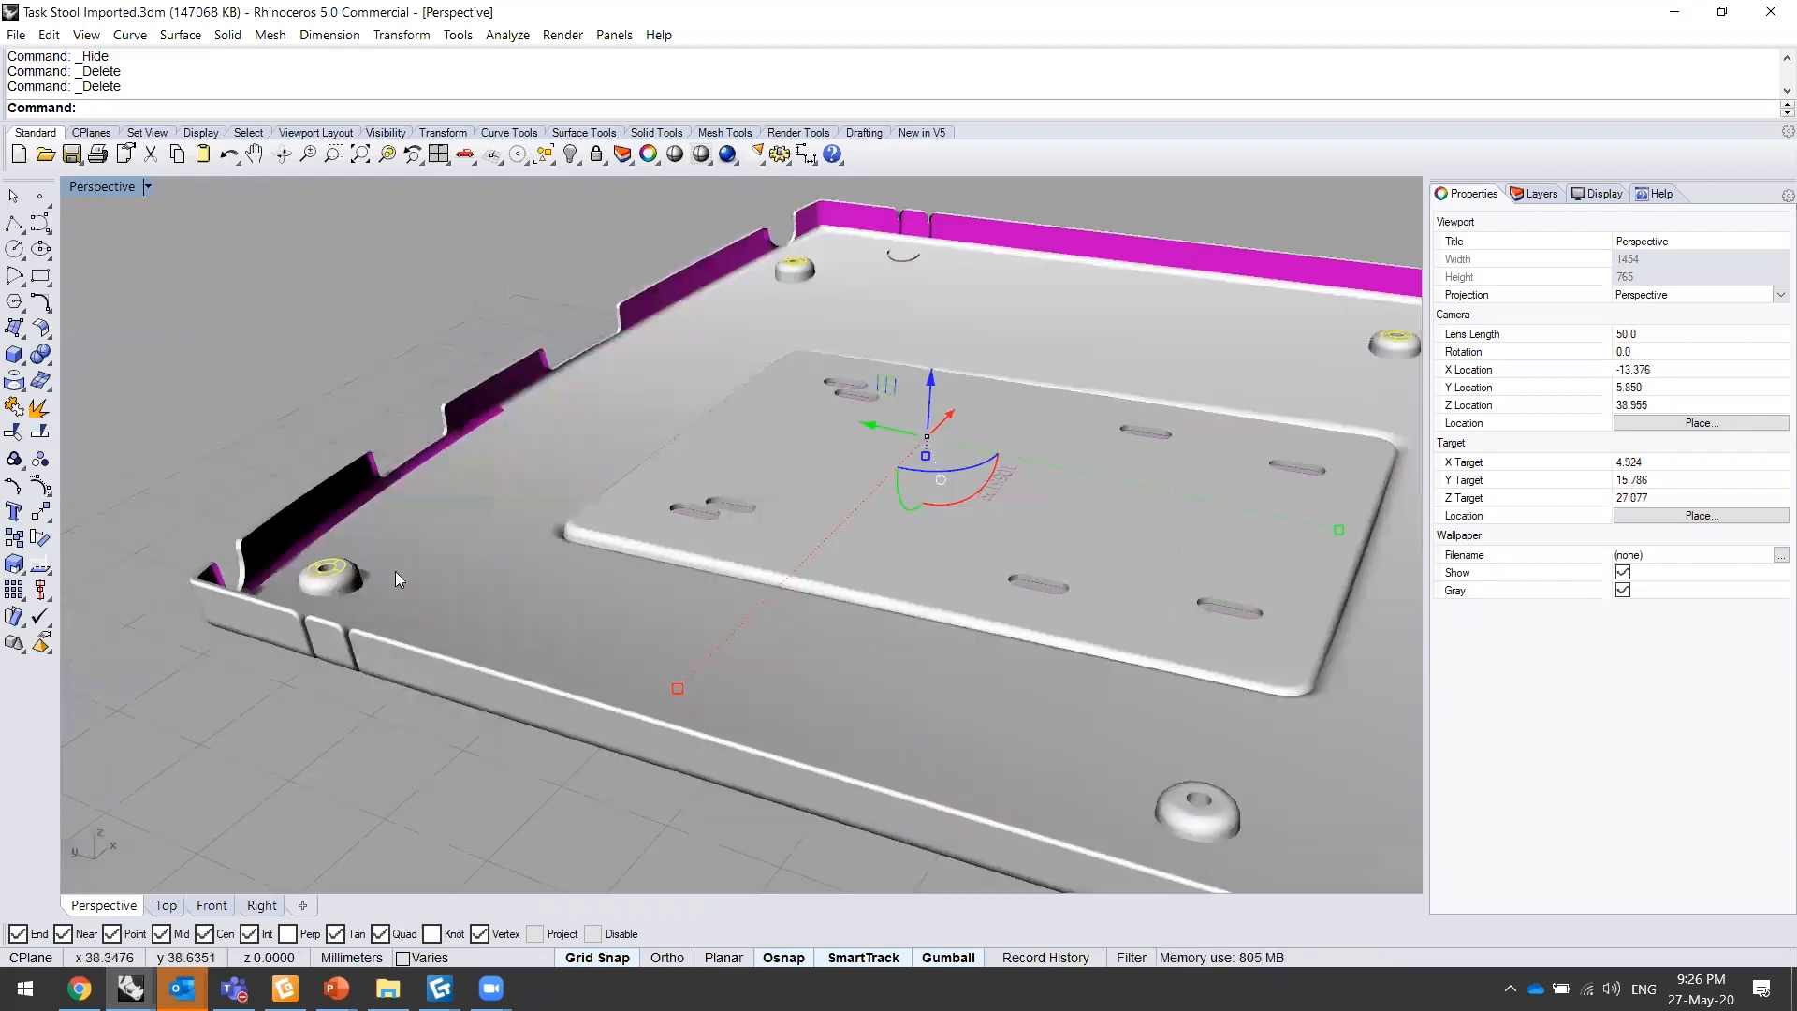
pyautogui.moveTo(395, 571); pyautogui.dragTo(932, 777, button='right')
pyautogui.scroll(4, 952, 822)
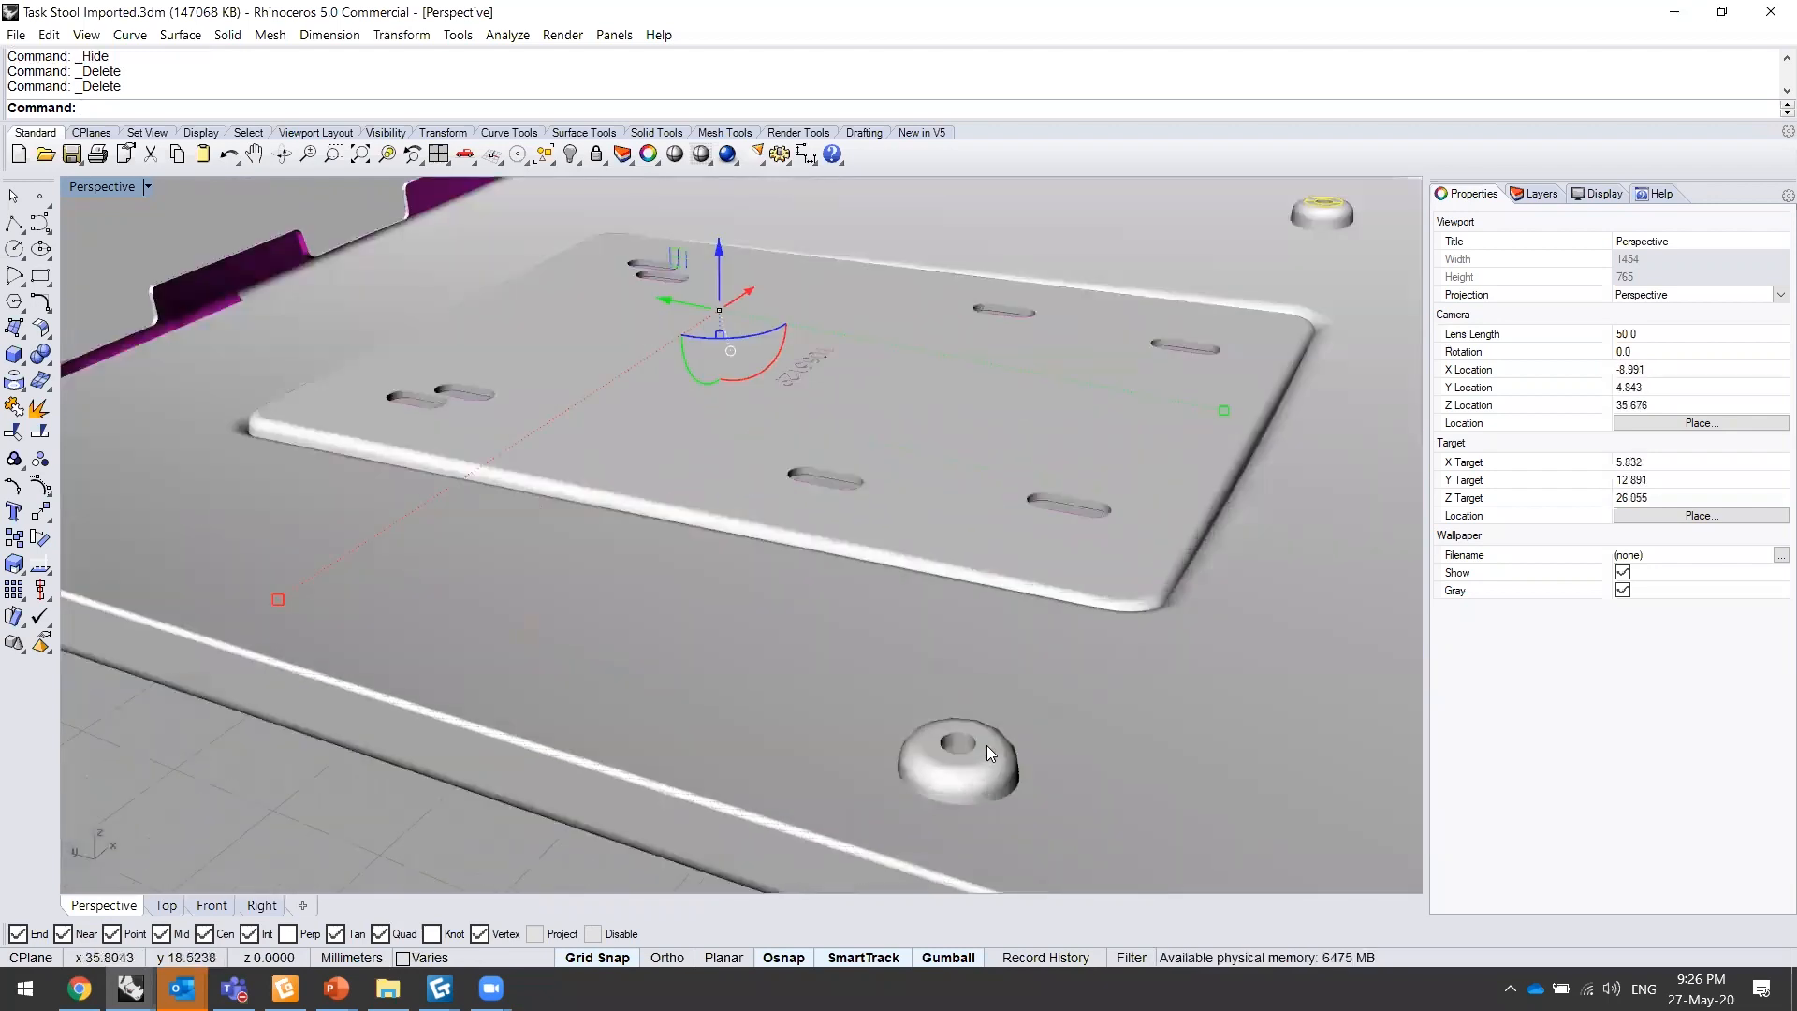
pyautogui.click(964, 496)
pyautogui.press('Delete')
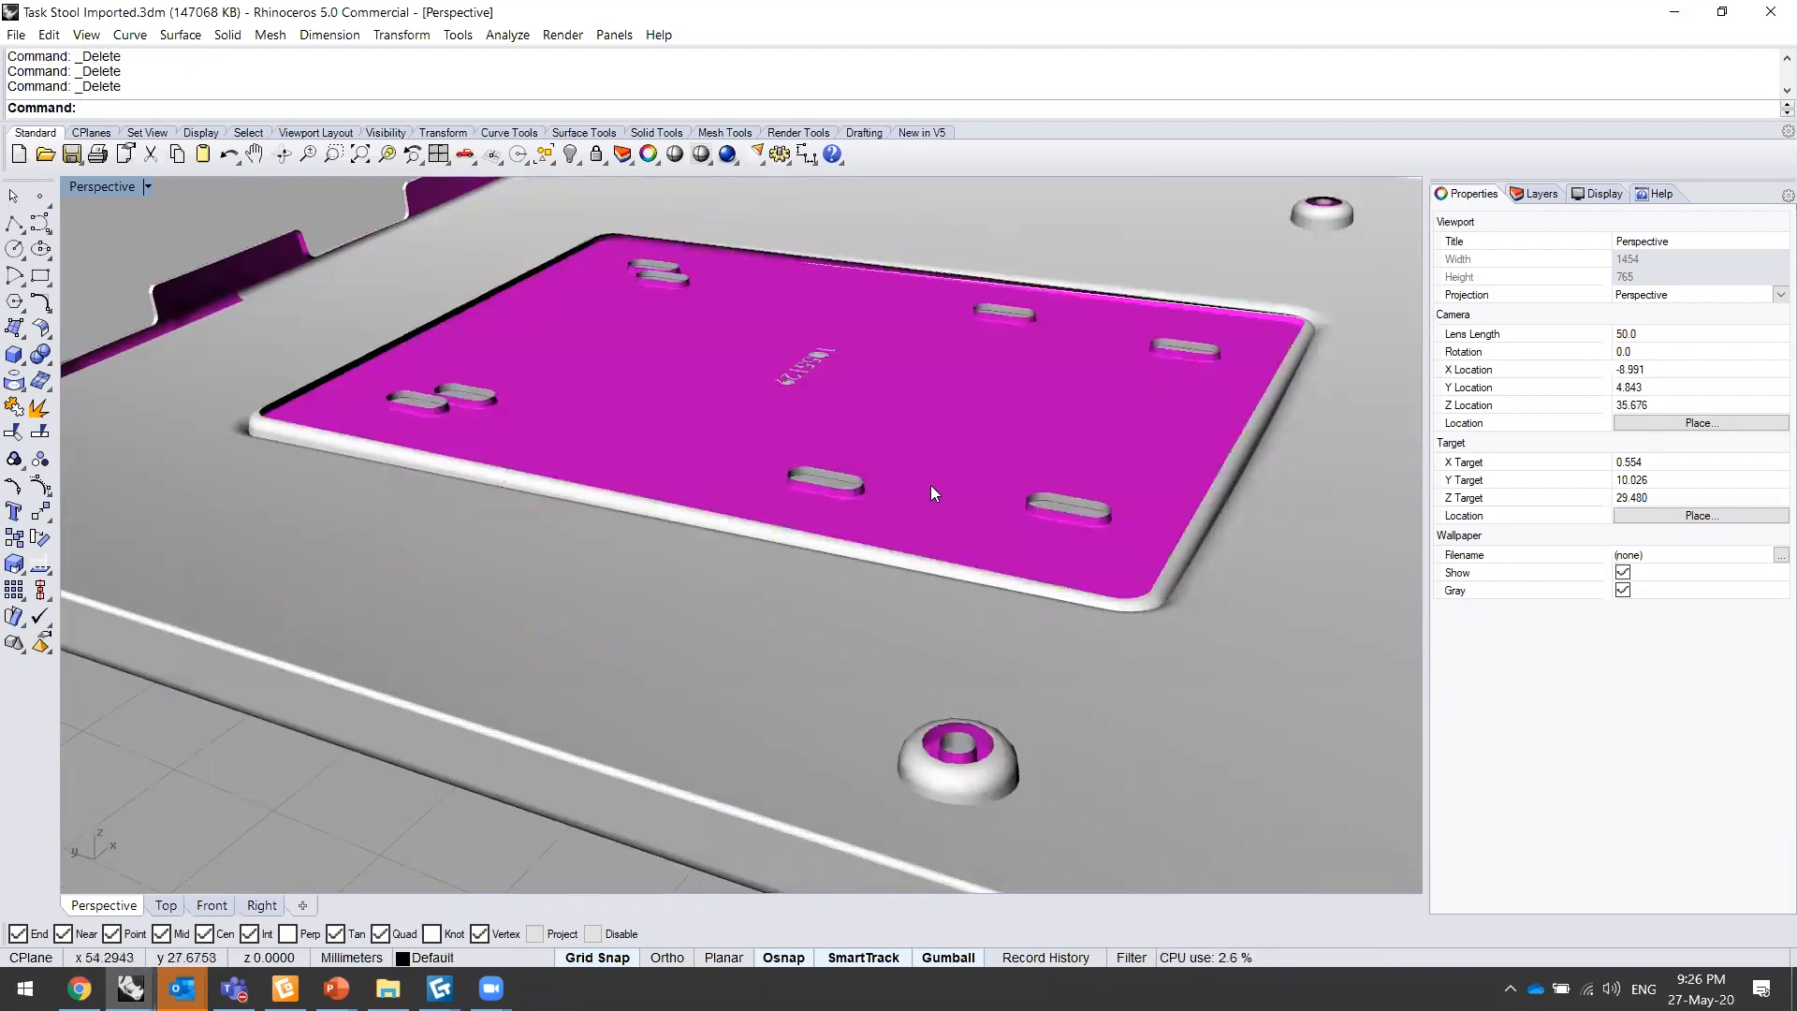
# - Join all remaining visible surfaces of the seat shell and set the viewport to Rendered display
pyautogui.scroll(-5, 1051, 634)
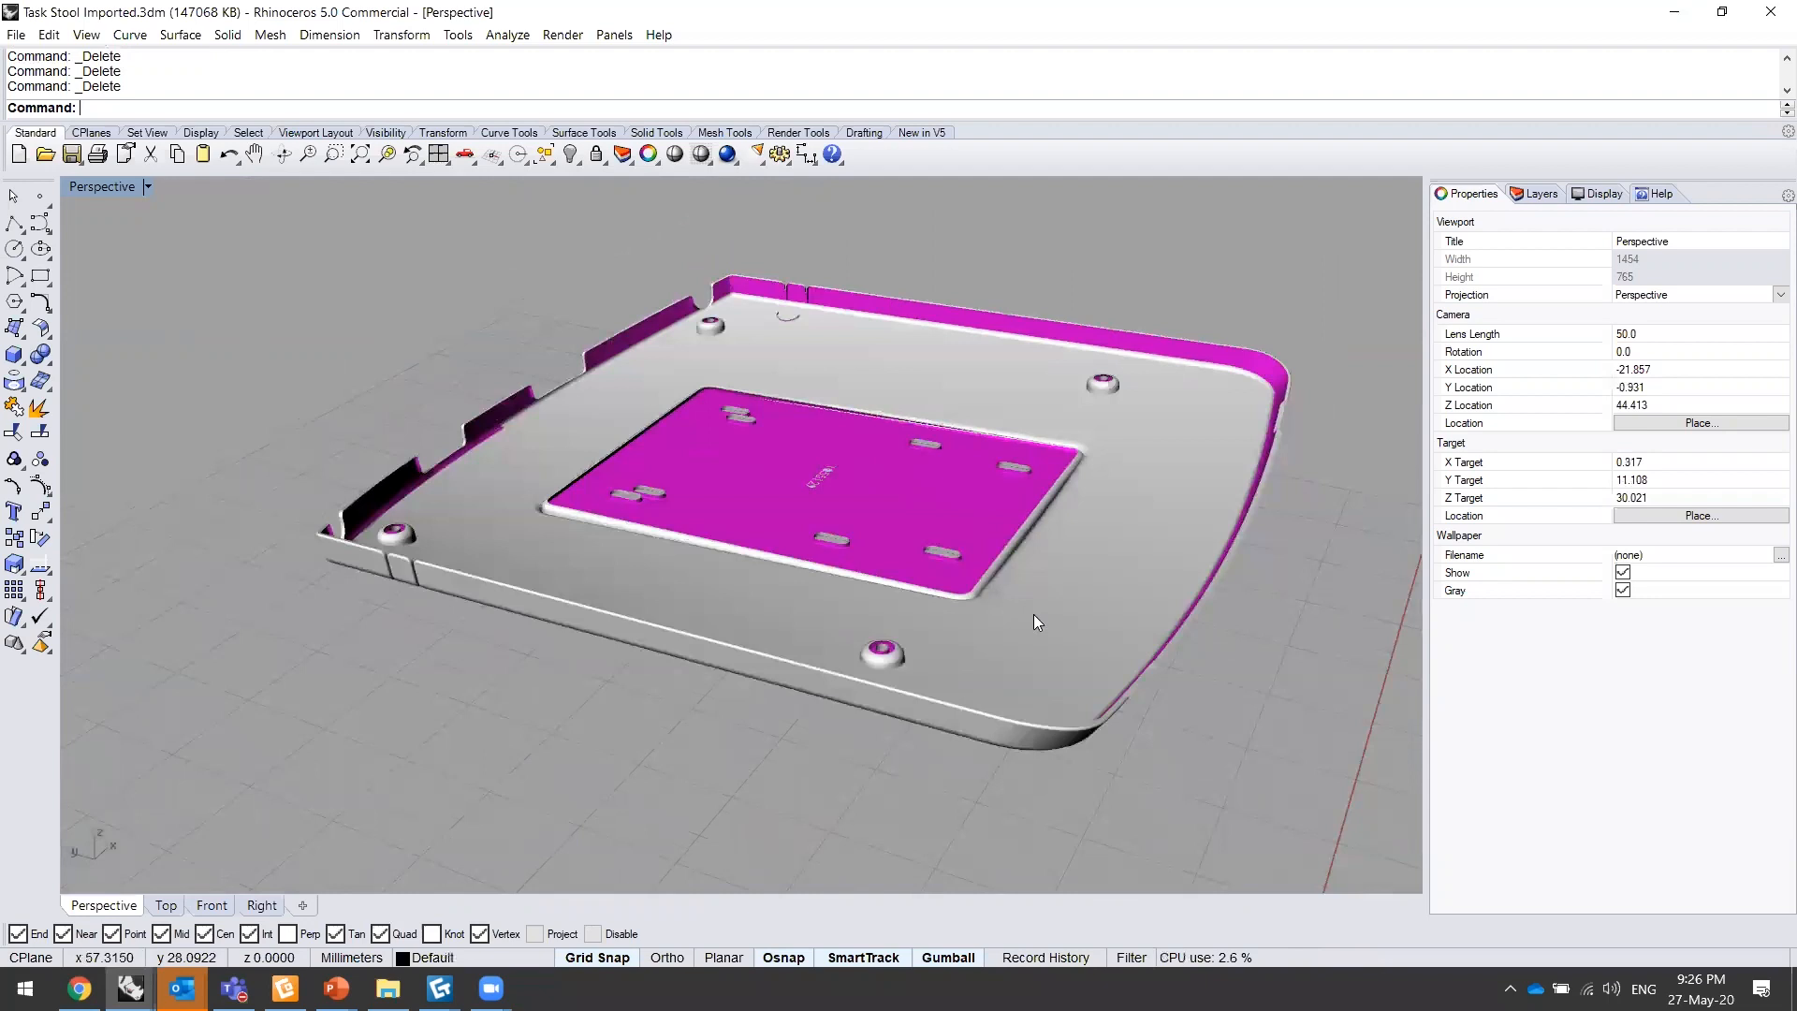
pyautogui.hotkey('ctrl', 'a')
pyautogui.hotkey('ctrl', 'j')
pyautogui.scroll(1, 832, 658)
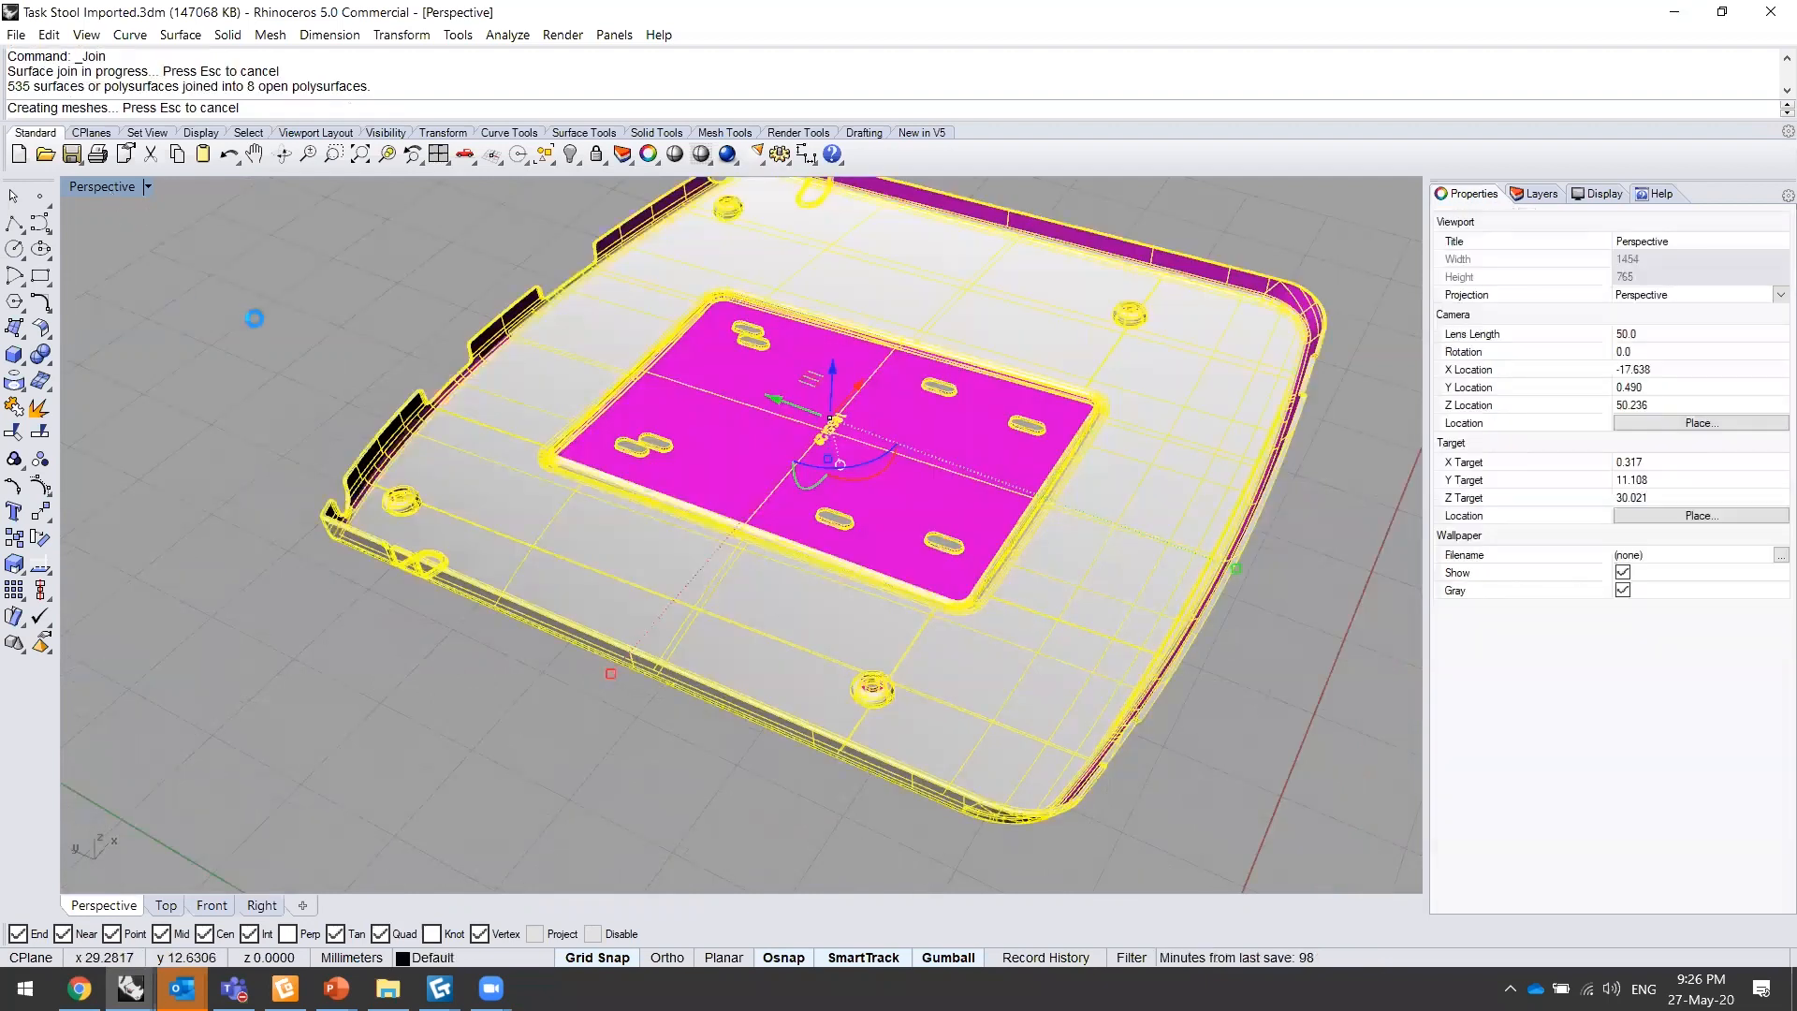
pyautogui.press('Escape')
pyautogui.press('Escape')
pyautogui.hotkey('ctrl', 'alt', 'r')
pyautogui.click(547, 523)
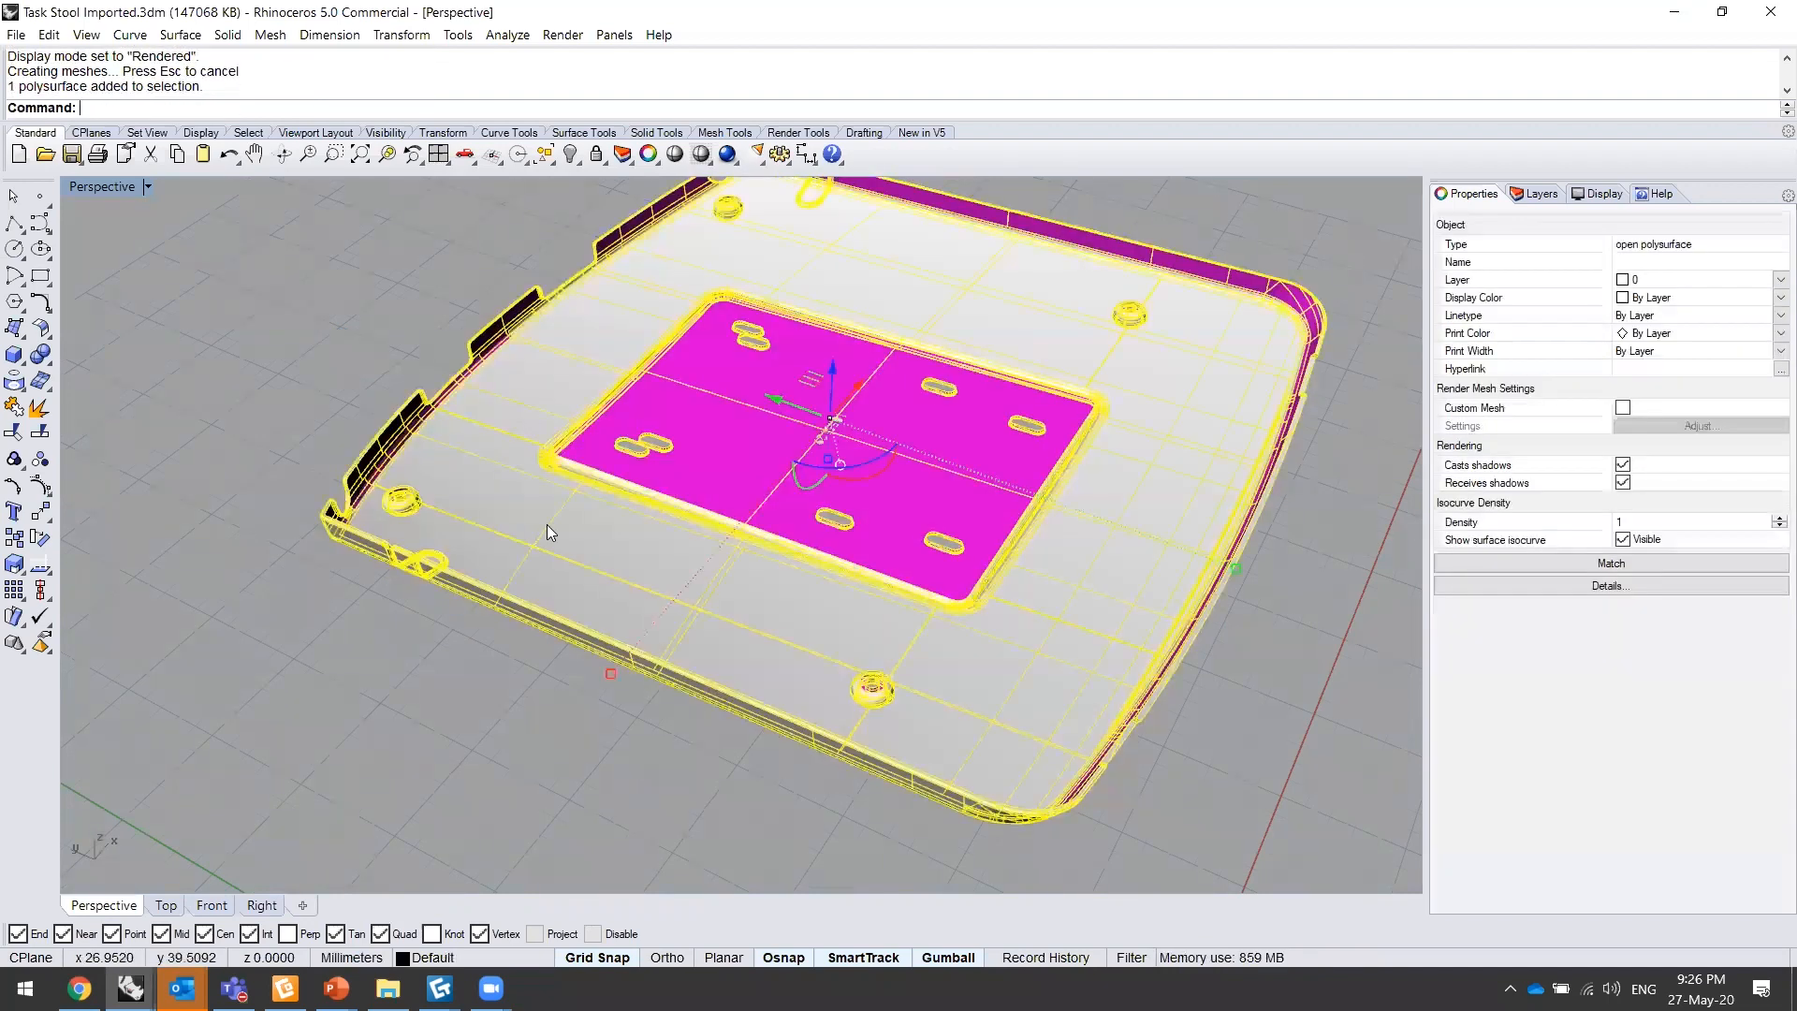
pyautogui.scroll(4, 594, 467)
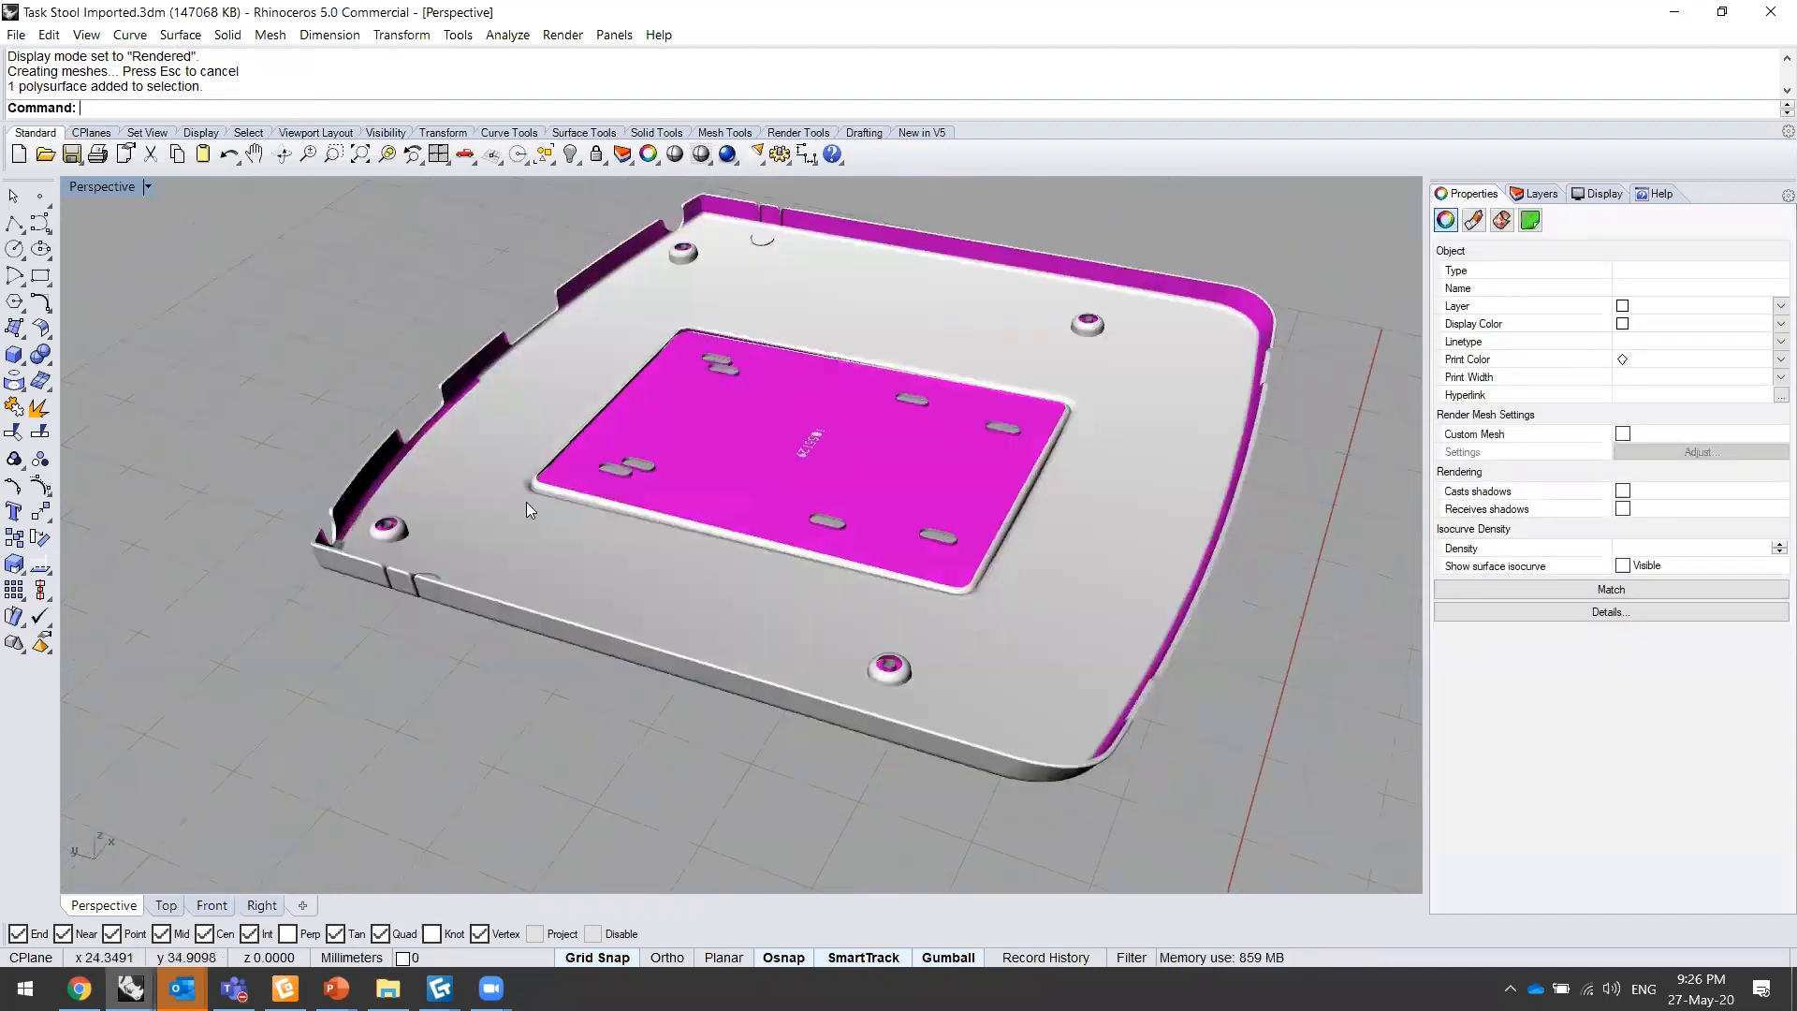
pyautogui.press('Escape')
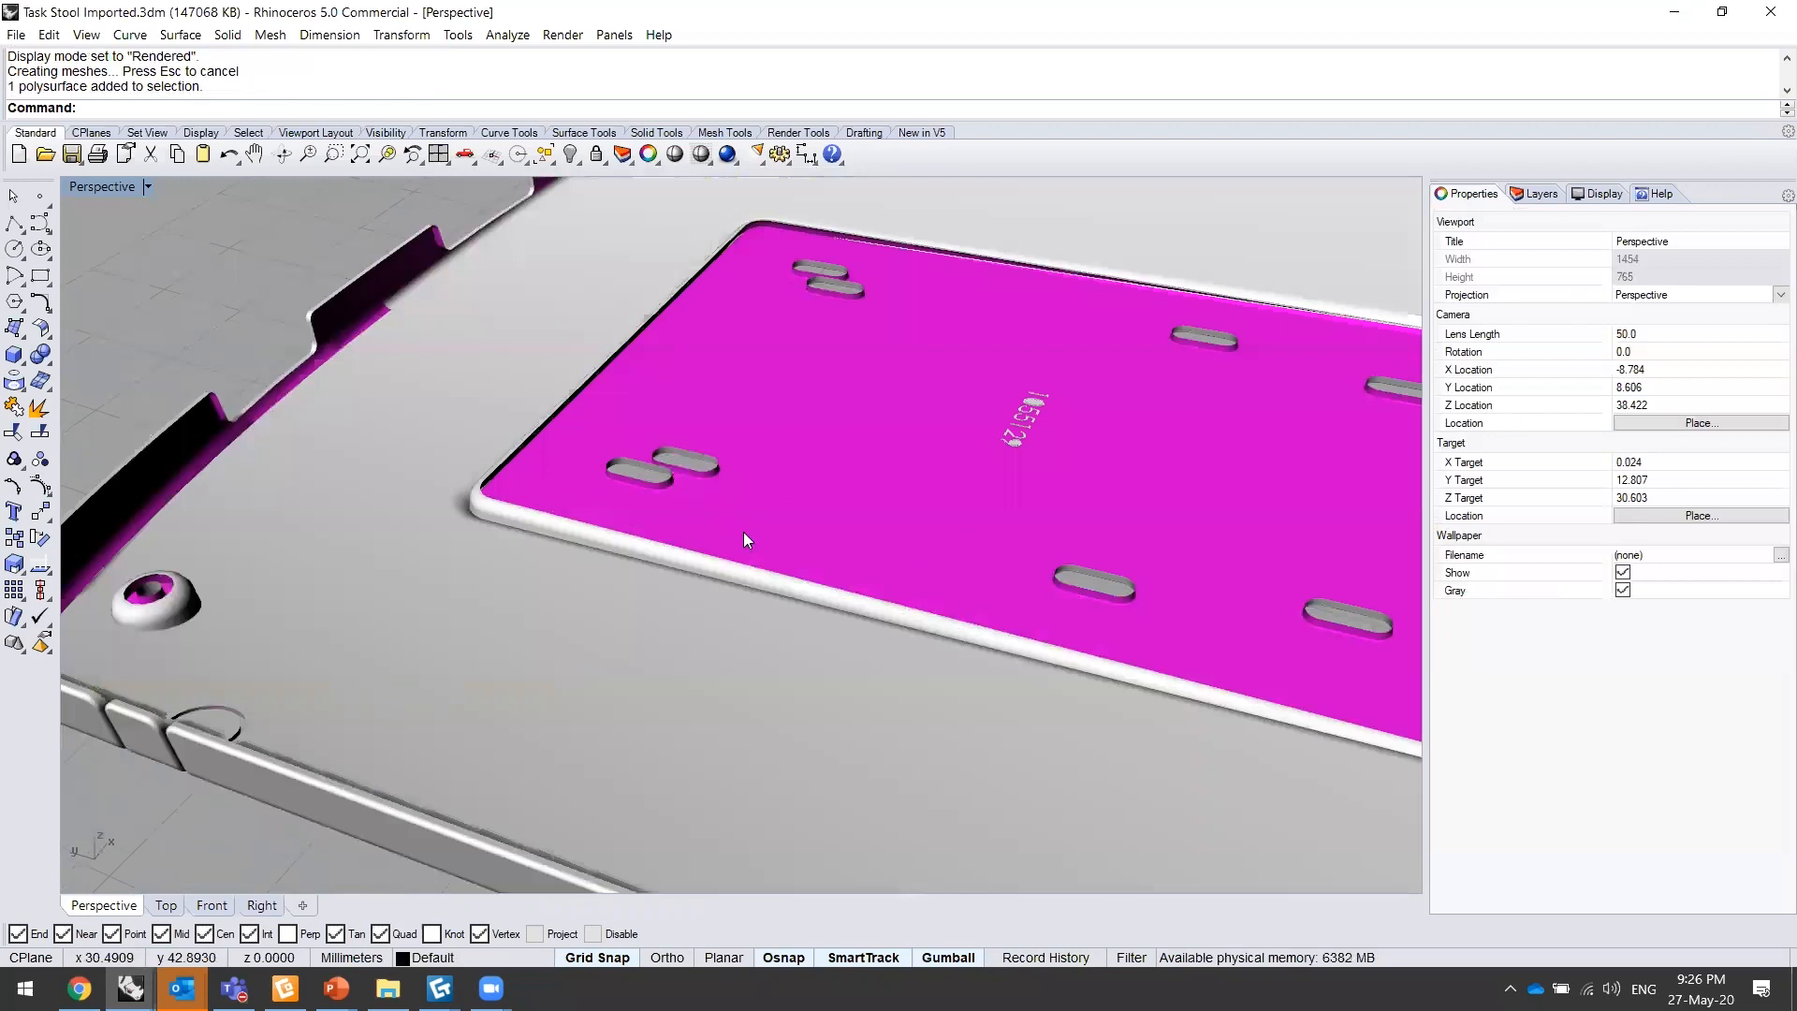
# - Delete the inner floor surfaces on both halves of the seat shell
pyautogui.keyDown('shift'); pyautogui.moveTo(382, 626); pyautogui.dragTo(679, 583, button='right'); pyautogui.keyUp('shift')
pyautogui.moveTo(852, 596); pyautogui.dragTo(562, 590, button='right')
pyautogui.scroll(5, 675, 454)
pyautogui.scroll(3, 742, 551)
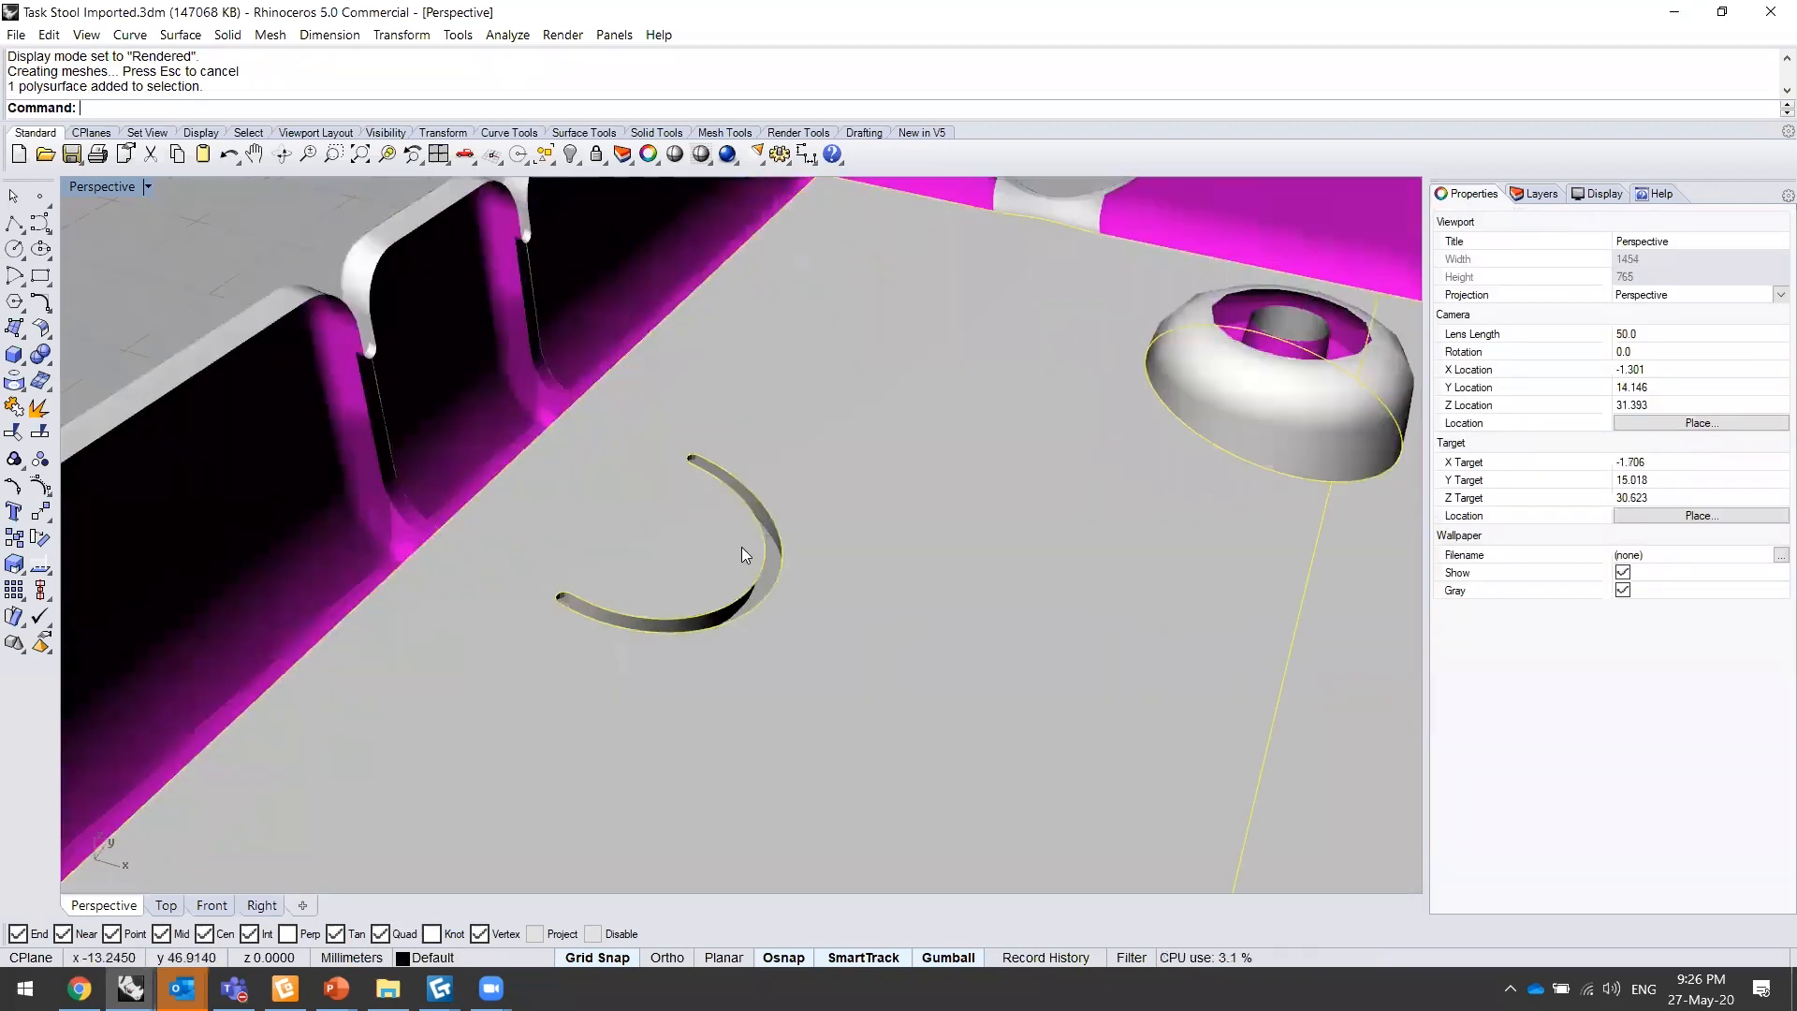
pyautogui.scroll(-5, 742, 546)
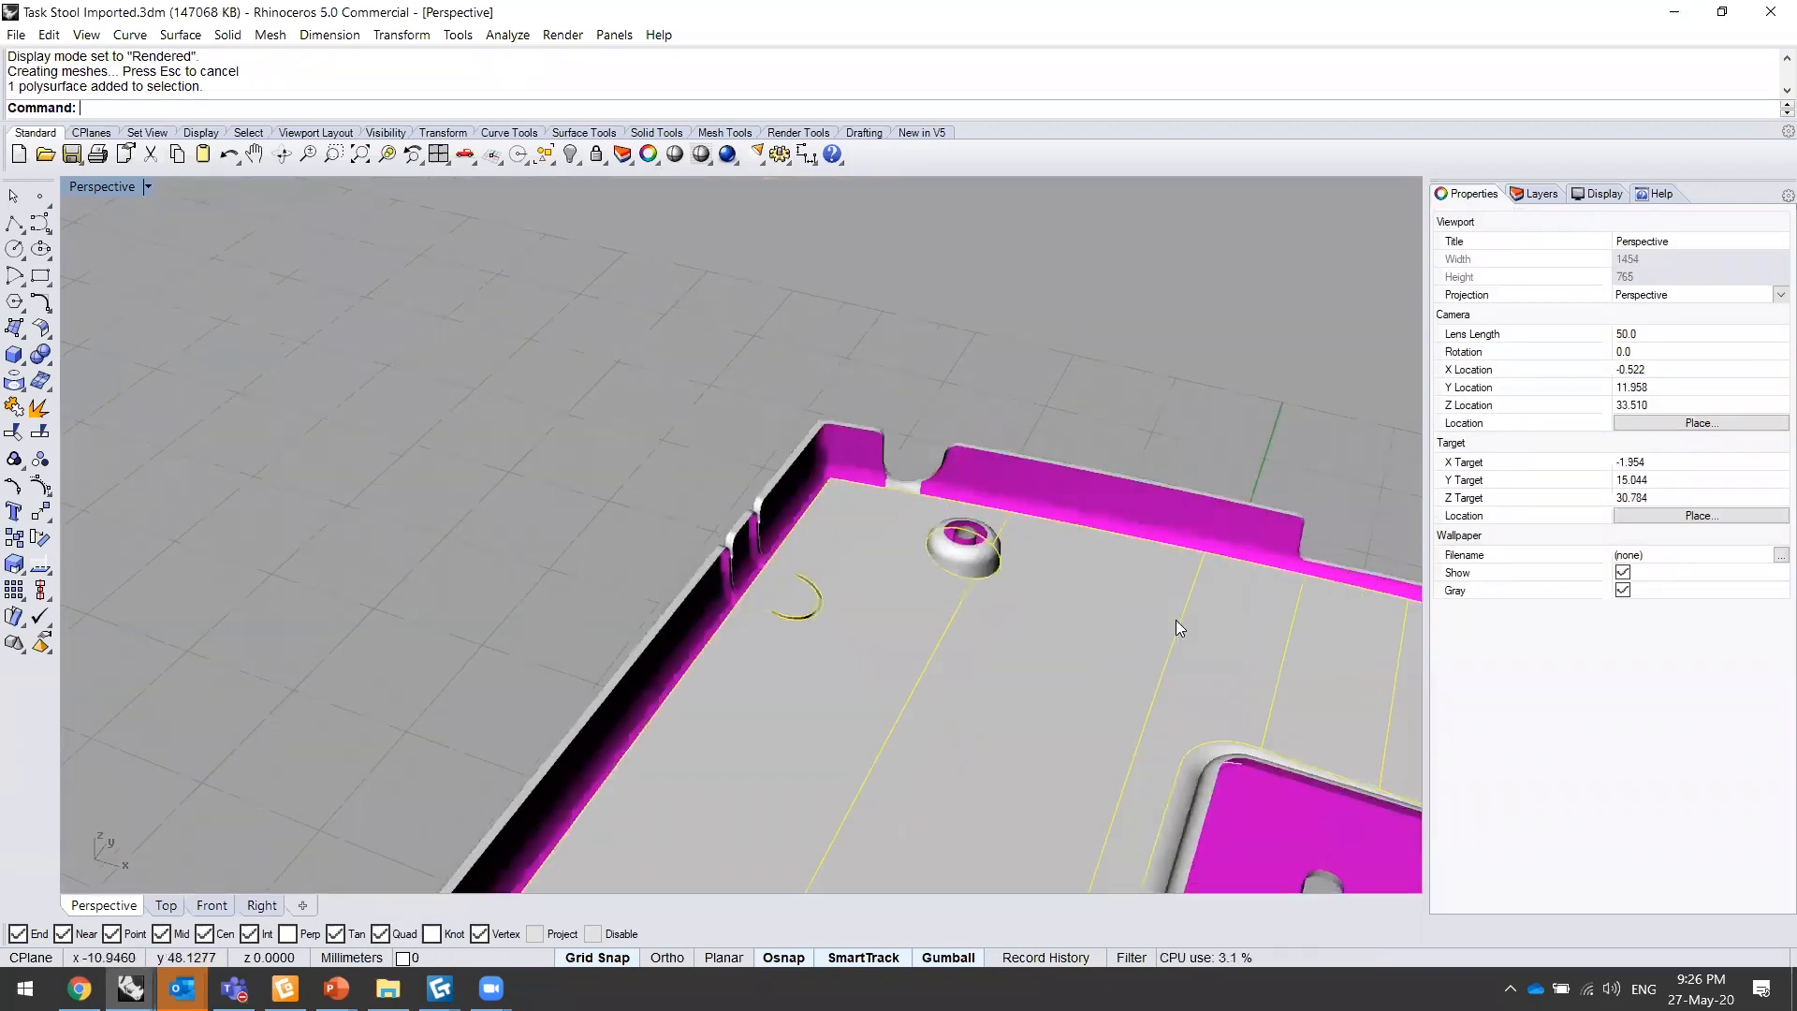
pyautogui.press('Delete')
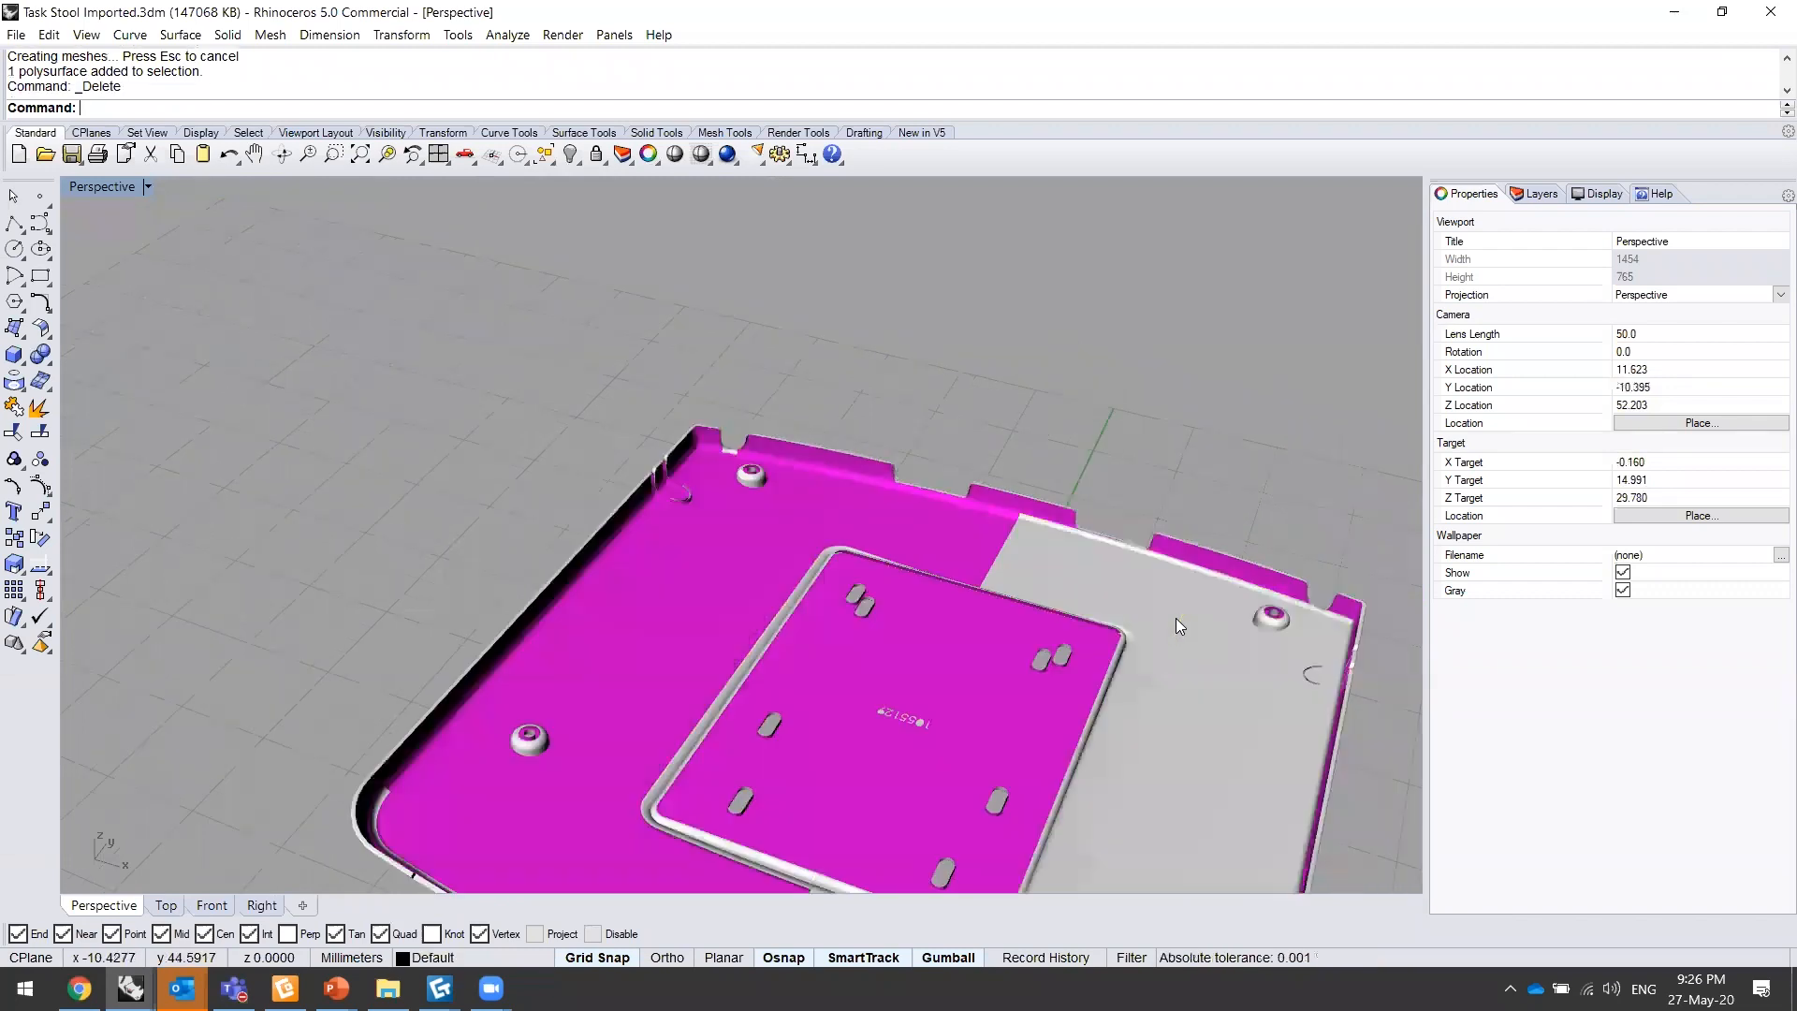
pyautogui.press('Delete')
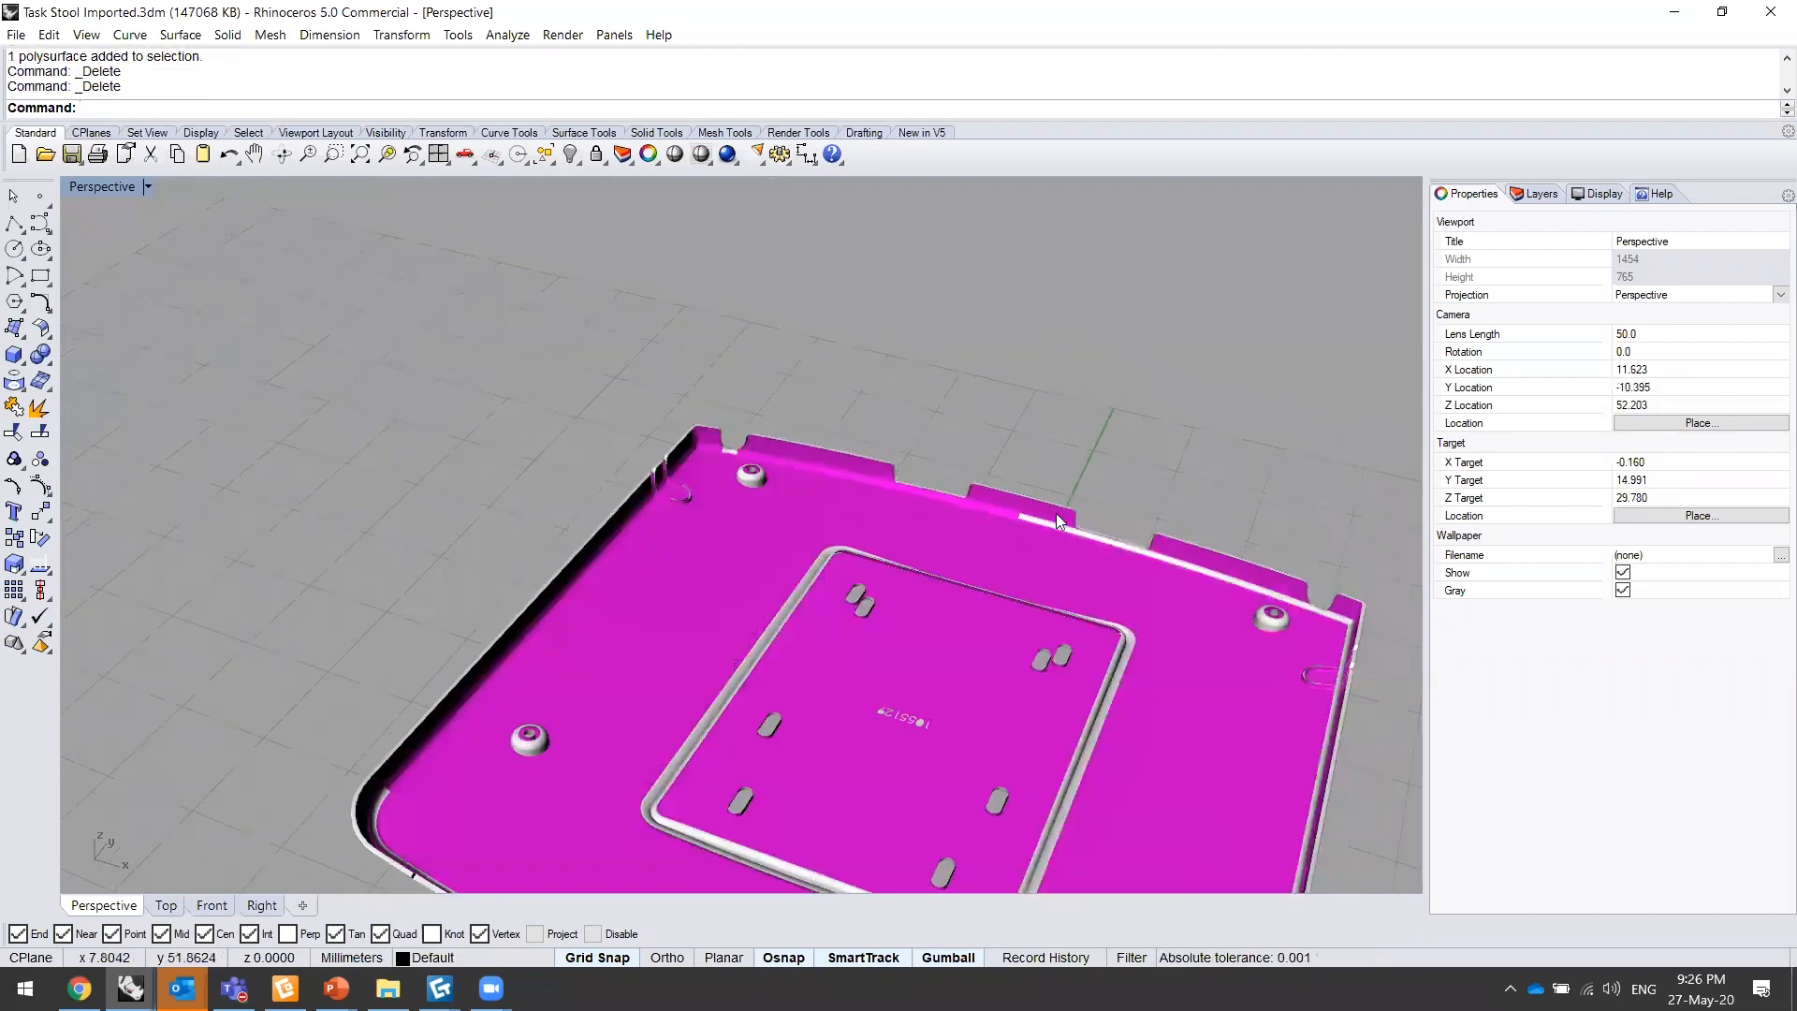
# - Join the remaining seat shell surfaces and hide everything except the joined exterior shell
pyautogui.keyDown('shift'); pyautogui.moveTo(949, 578); pyautogui.dragTo(821, 377, button='right'); pyautogui.keyUp('shift')
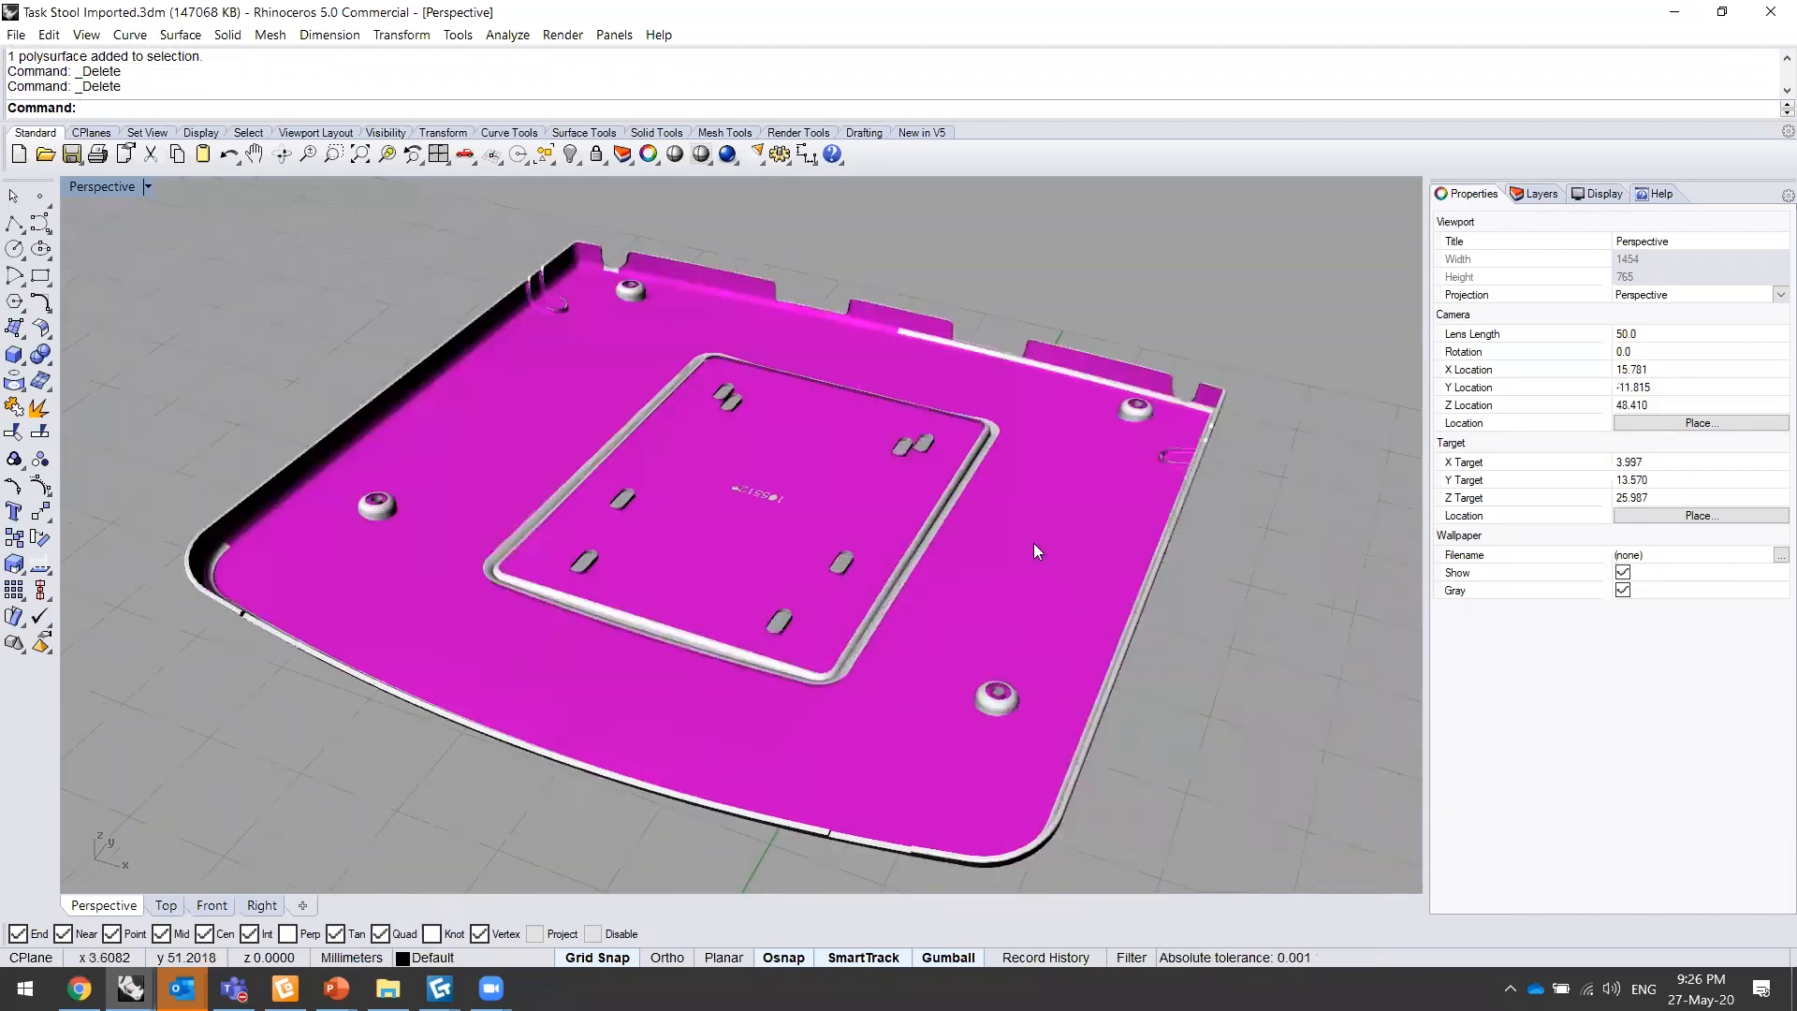
pyautogui.scroll(-2, 539, 495)
pyautogui.moveTo(536, 493); pyautogui.dragTo(366, 434, button='right')
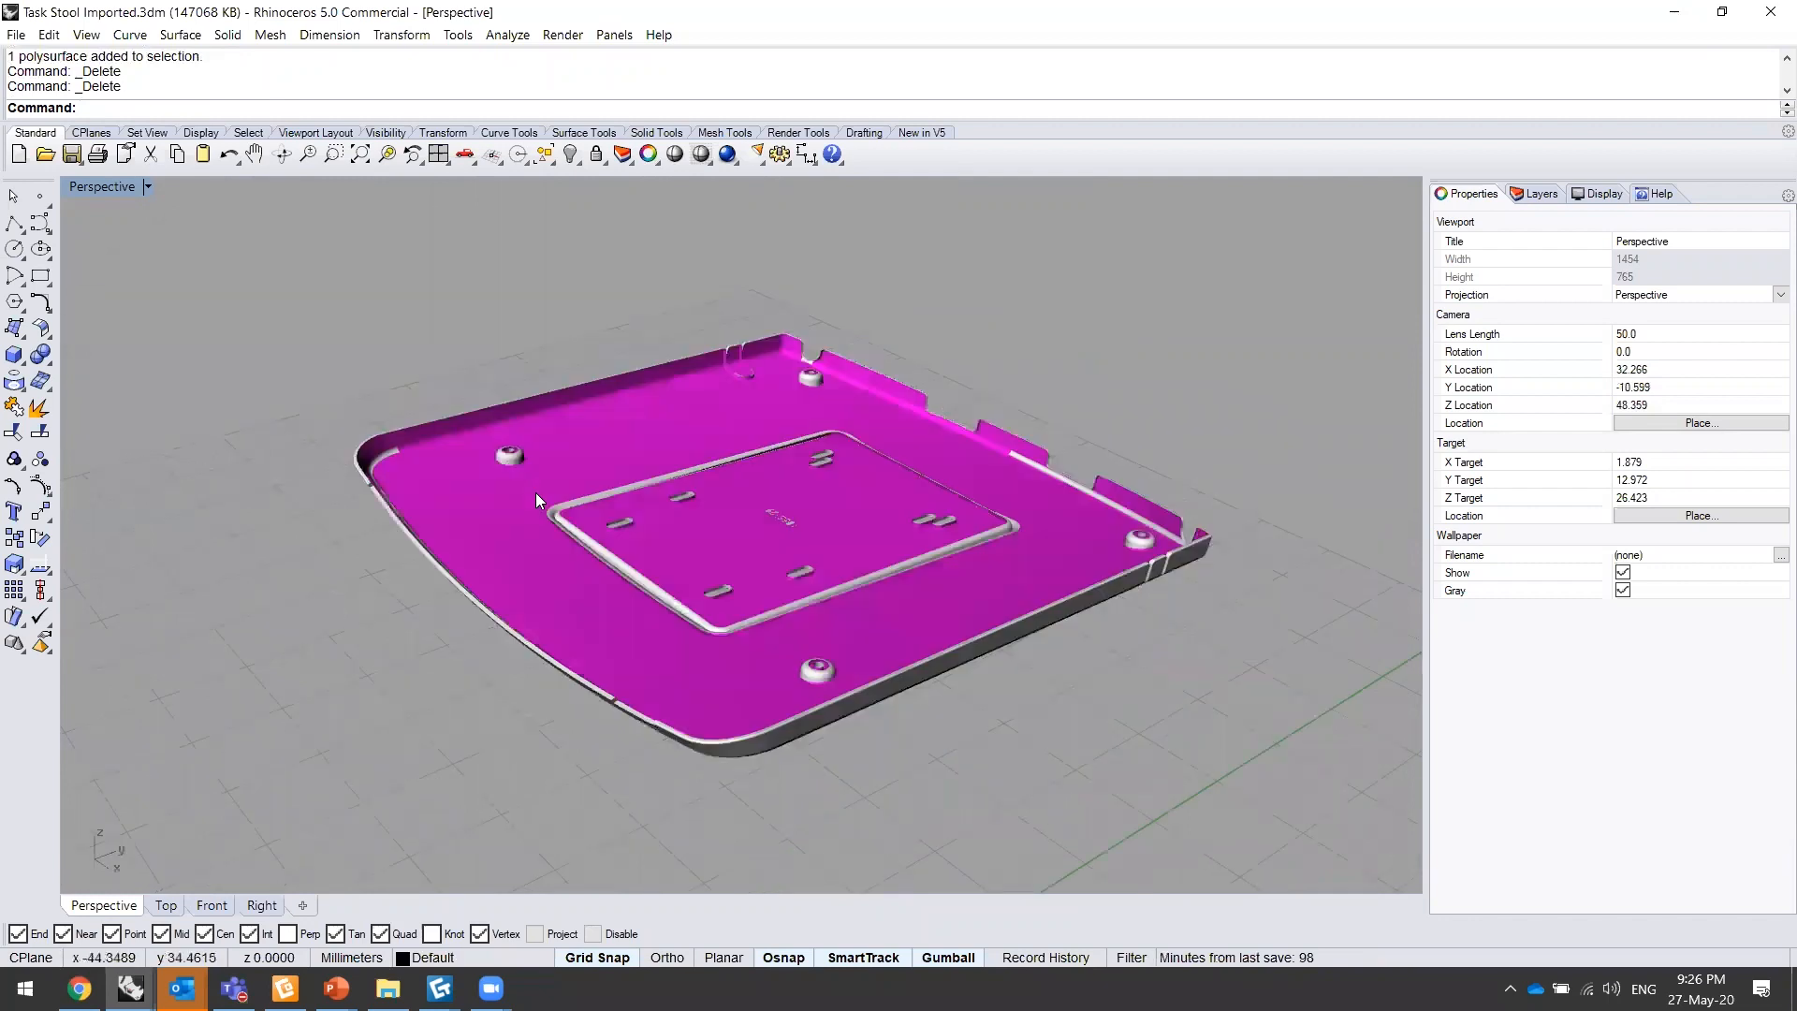
pyautogui.hotkey('ctrl', 'a')
pyautogui.hotkey('ctrl', 'j')
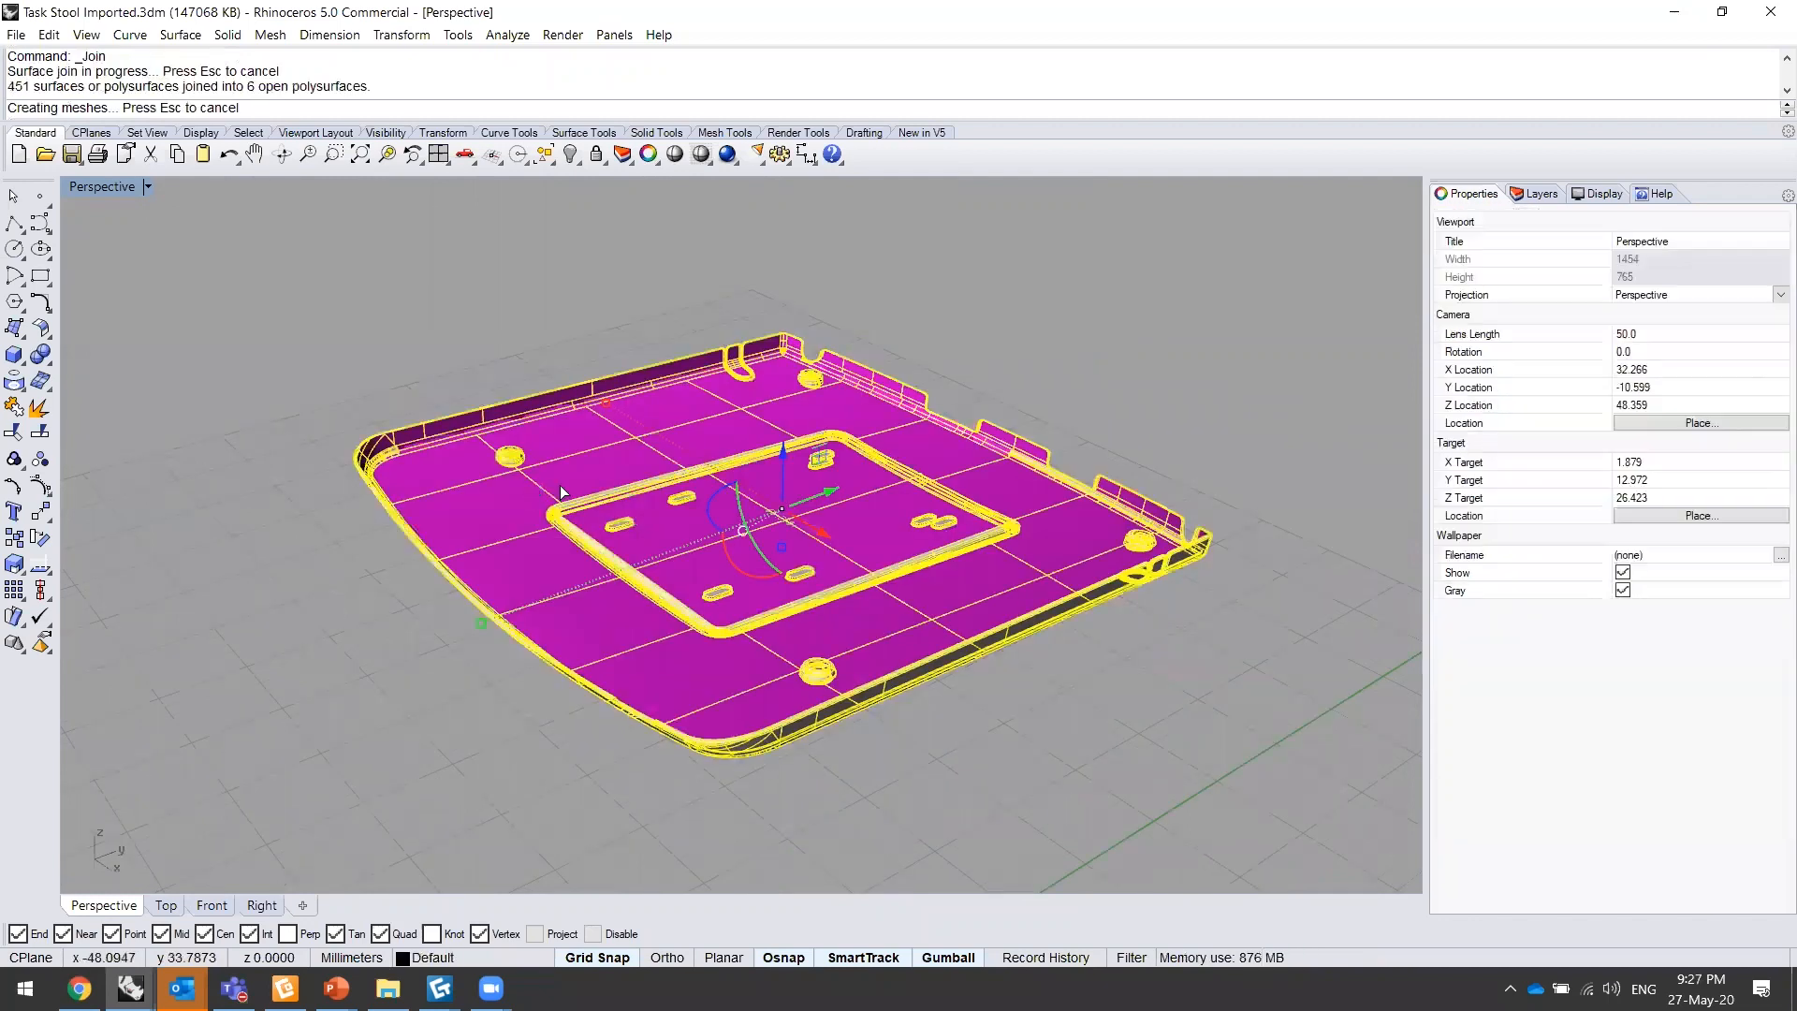
pyautogui.click(637, 557)
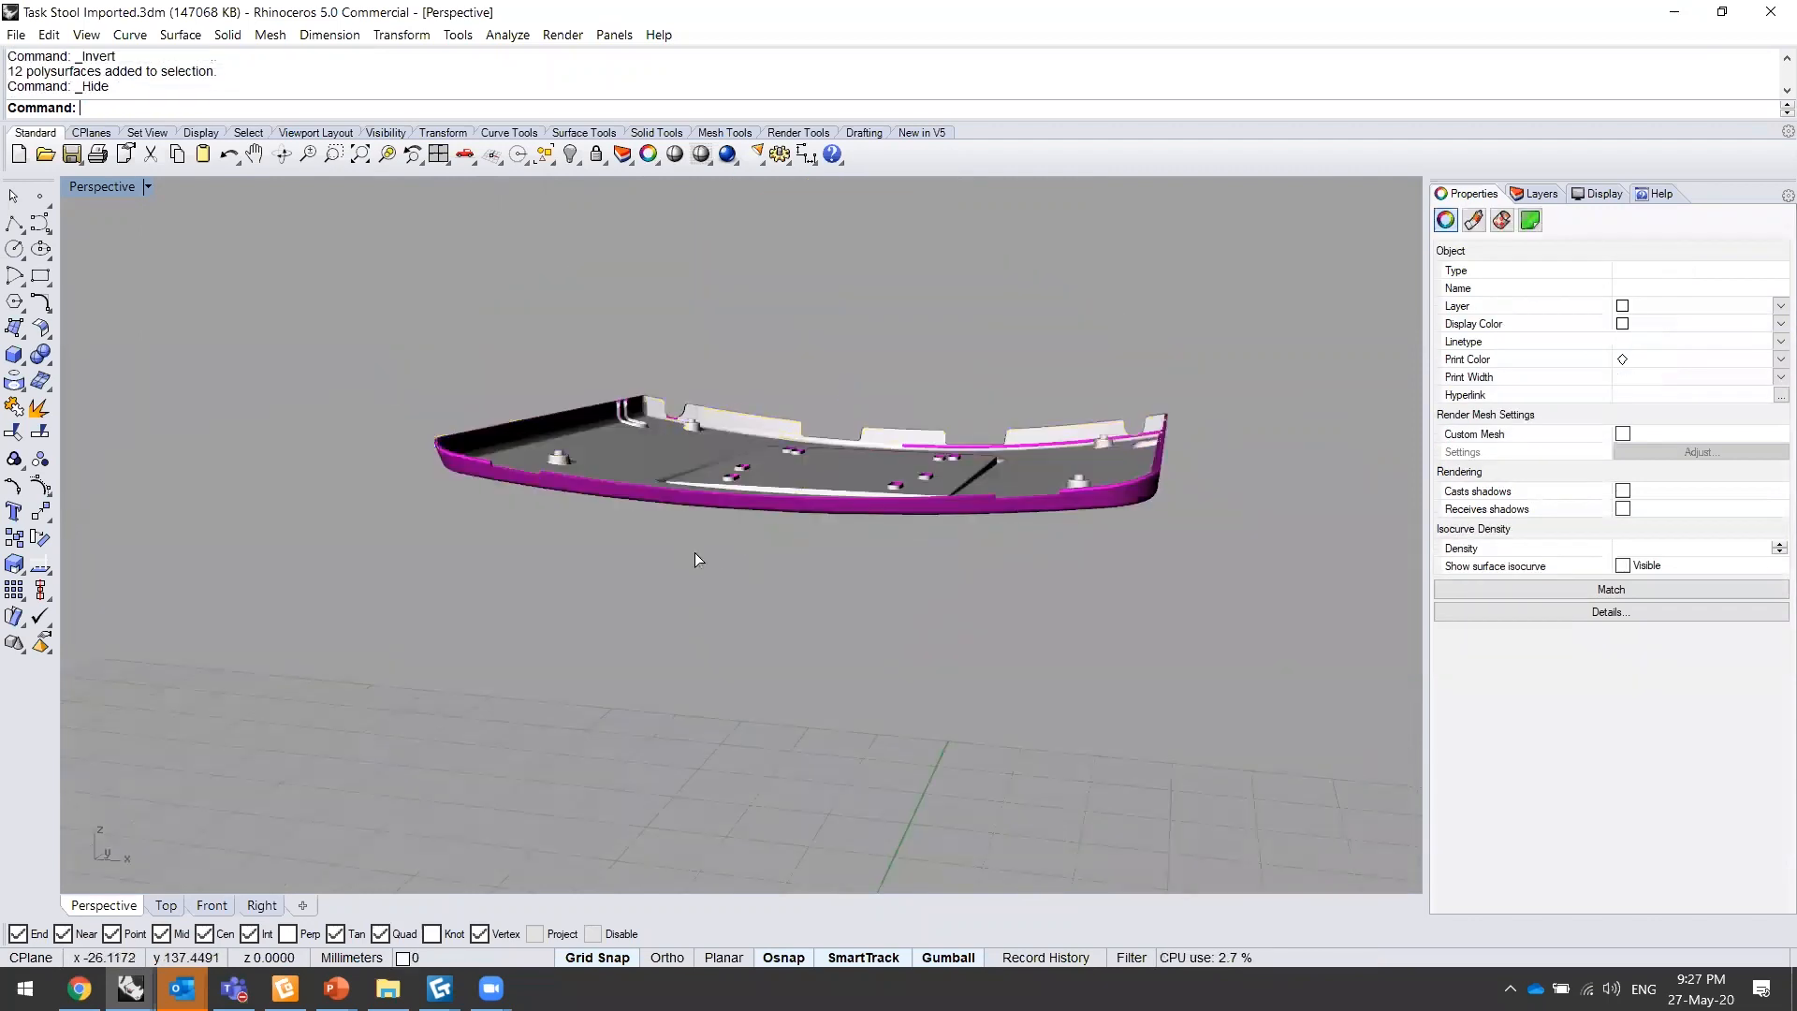
# - Flip the direction of the exterior shell's surfaces and show all hidden objects to view the chair from below
pyautogui.scroll(5, 696, 552)
pyautogui.click(695, 552)
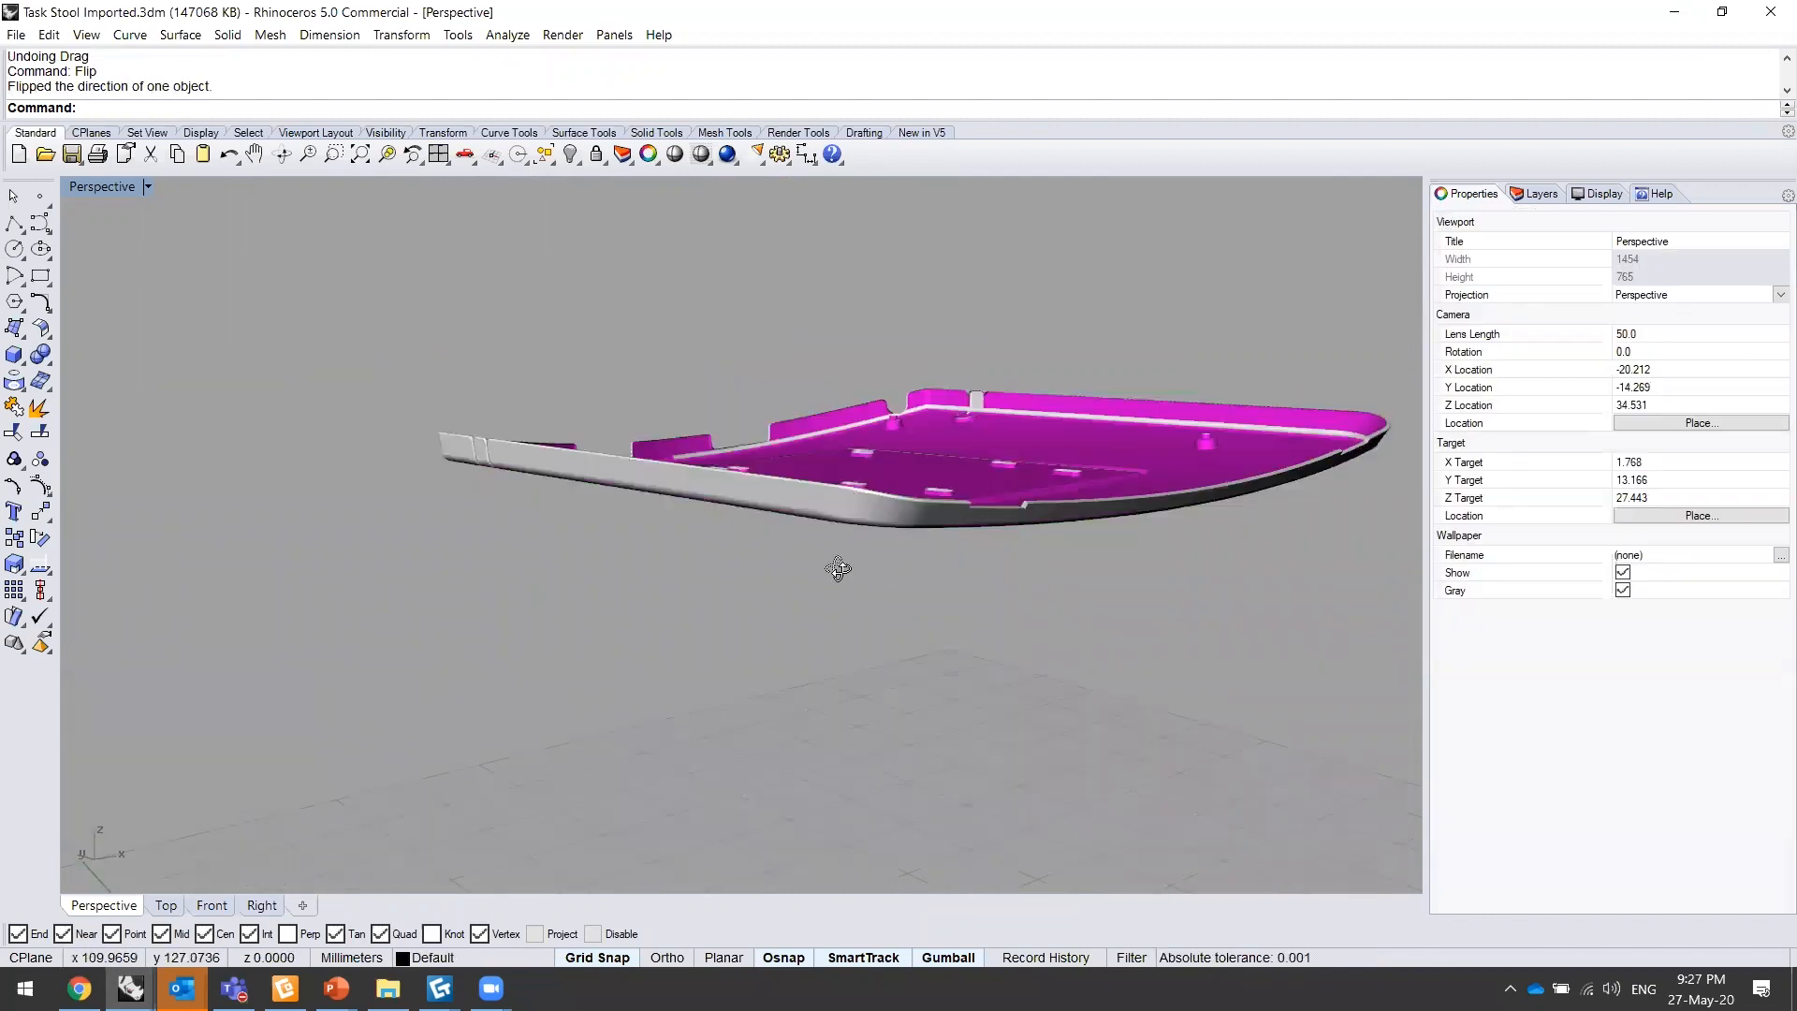
pyautogui.moveTo(950, 556); pyautogui.dragTo(989, 610, button='right')
pyautogui.scroll(-2, 1028, 642)
pyautogui.hotkey('ctrl', 'alt', 'h')
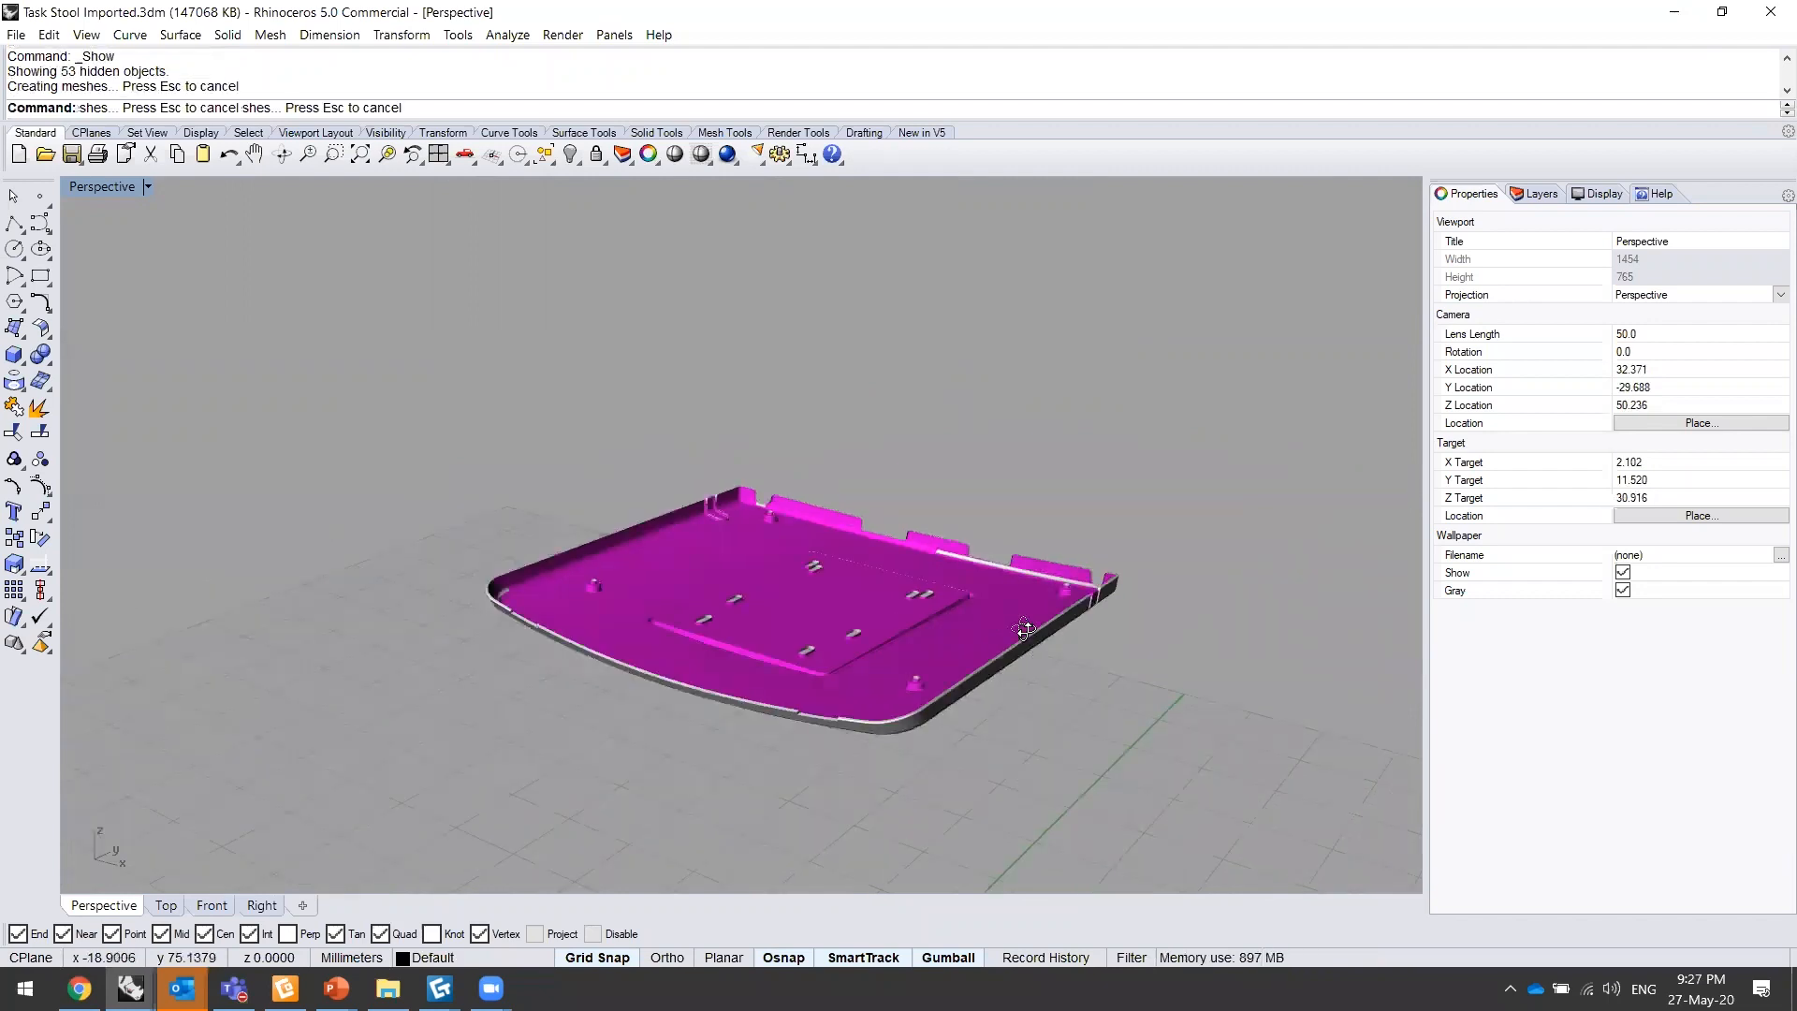
pyautogui.moveTo(1017, 600); pyautogui.dragTo(791, 487, button='right')
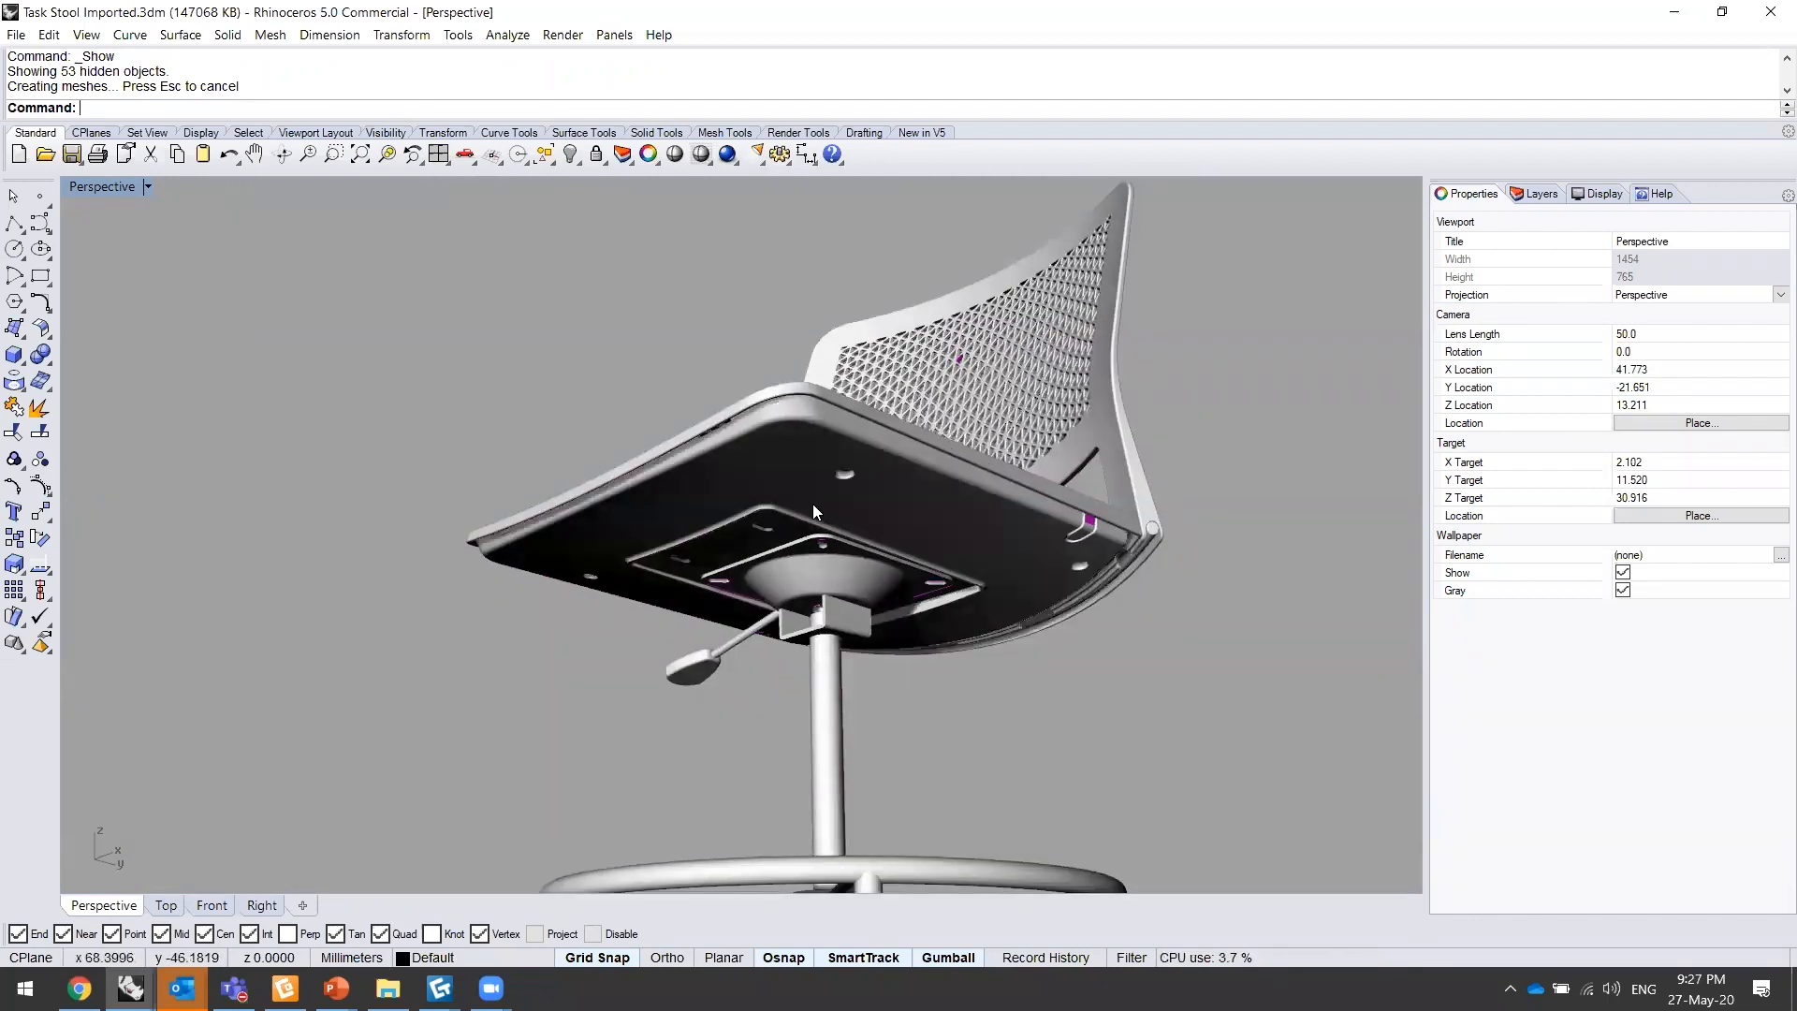
# - Undo the edits back to the original lower seat shell, and hide the seat cushion
pyautogui.hotkey('ctrl', 'z')
pyautogui.hotkey('ctrl', 'z')
pyautogui.click(969, 616)
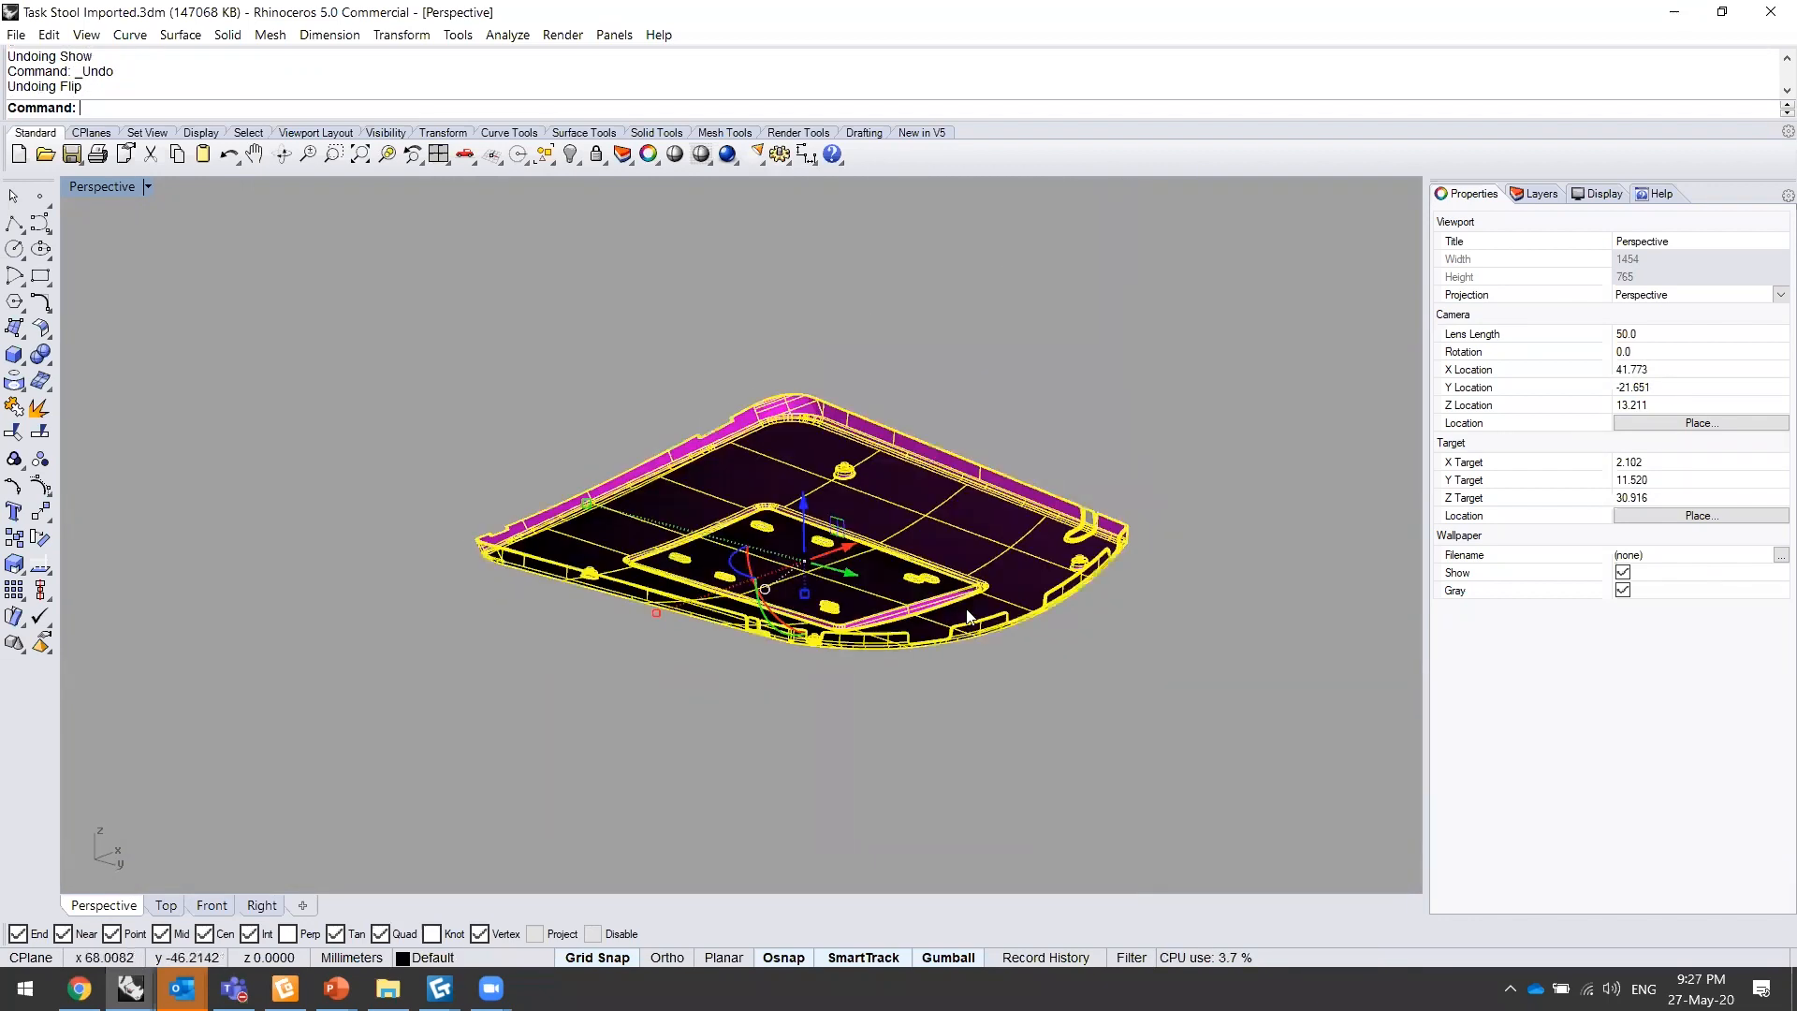
pyautogui.moveTo(967, 610); pyautogui.dragTo(992, 713, button='right')
pyautogui.hotkey('ctrl', 'z')
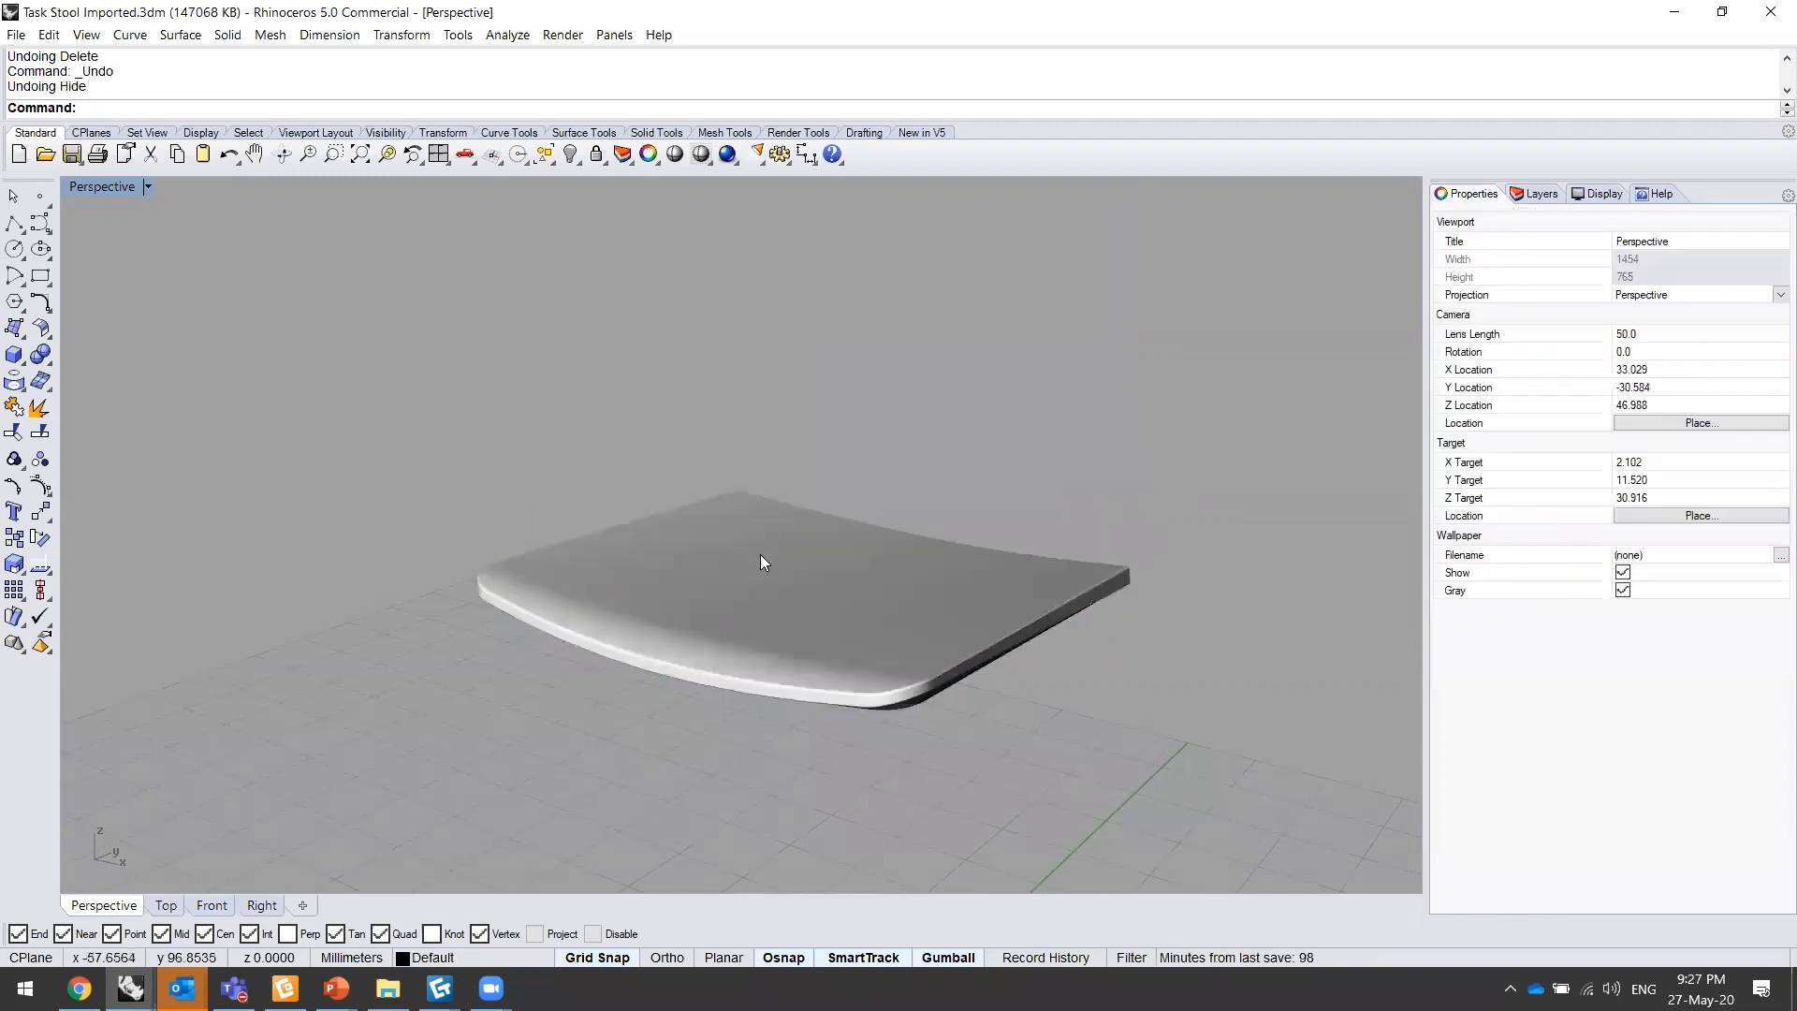
pyautogui.click(775, 557)
pyautogui.hotkey('ctrl', 'h')
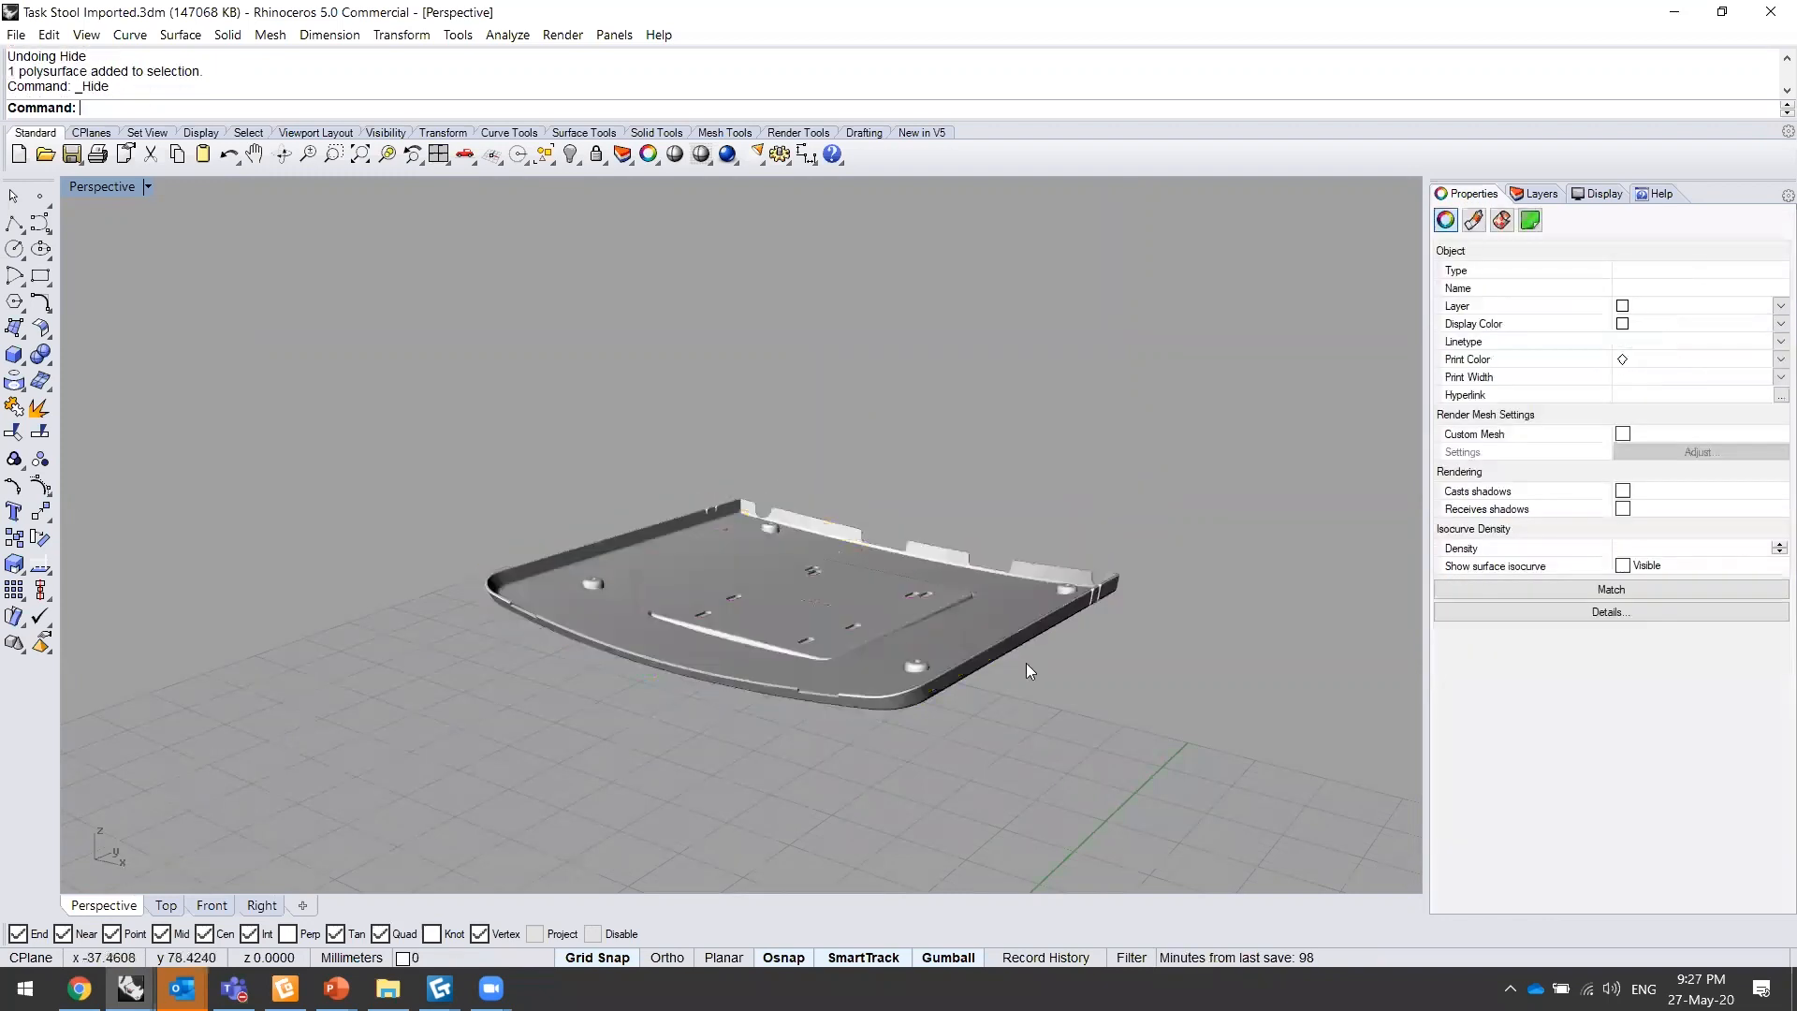
# - Examine the inner side of the original lower seat shell, including its rim, central panel and bosses
pyautogui.keyDown('shift'); pyautogui.moveTo(939, 601); pyautogui.dragTo(770, 544, button='right'); pyautogui.keyUp('shift')
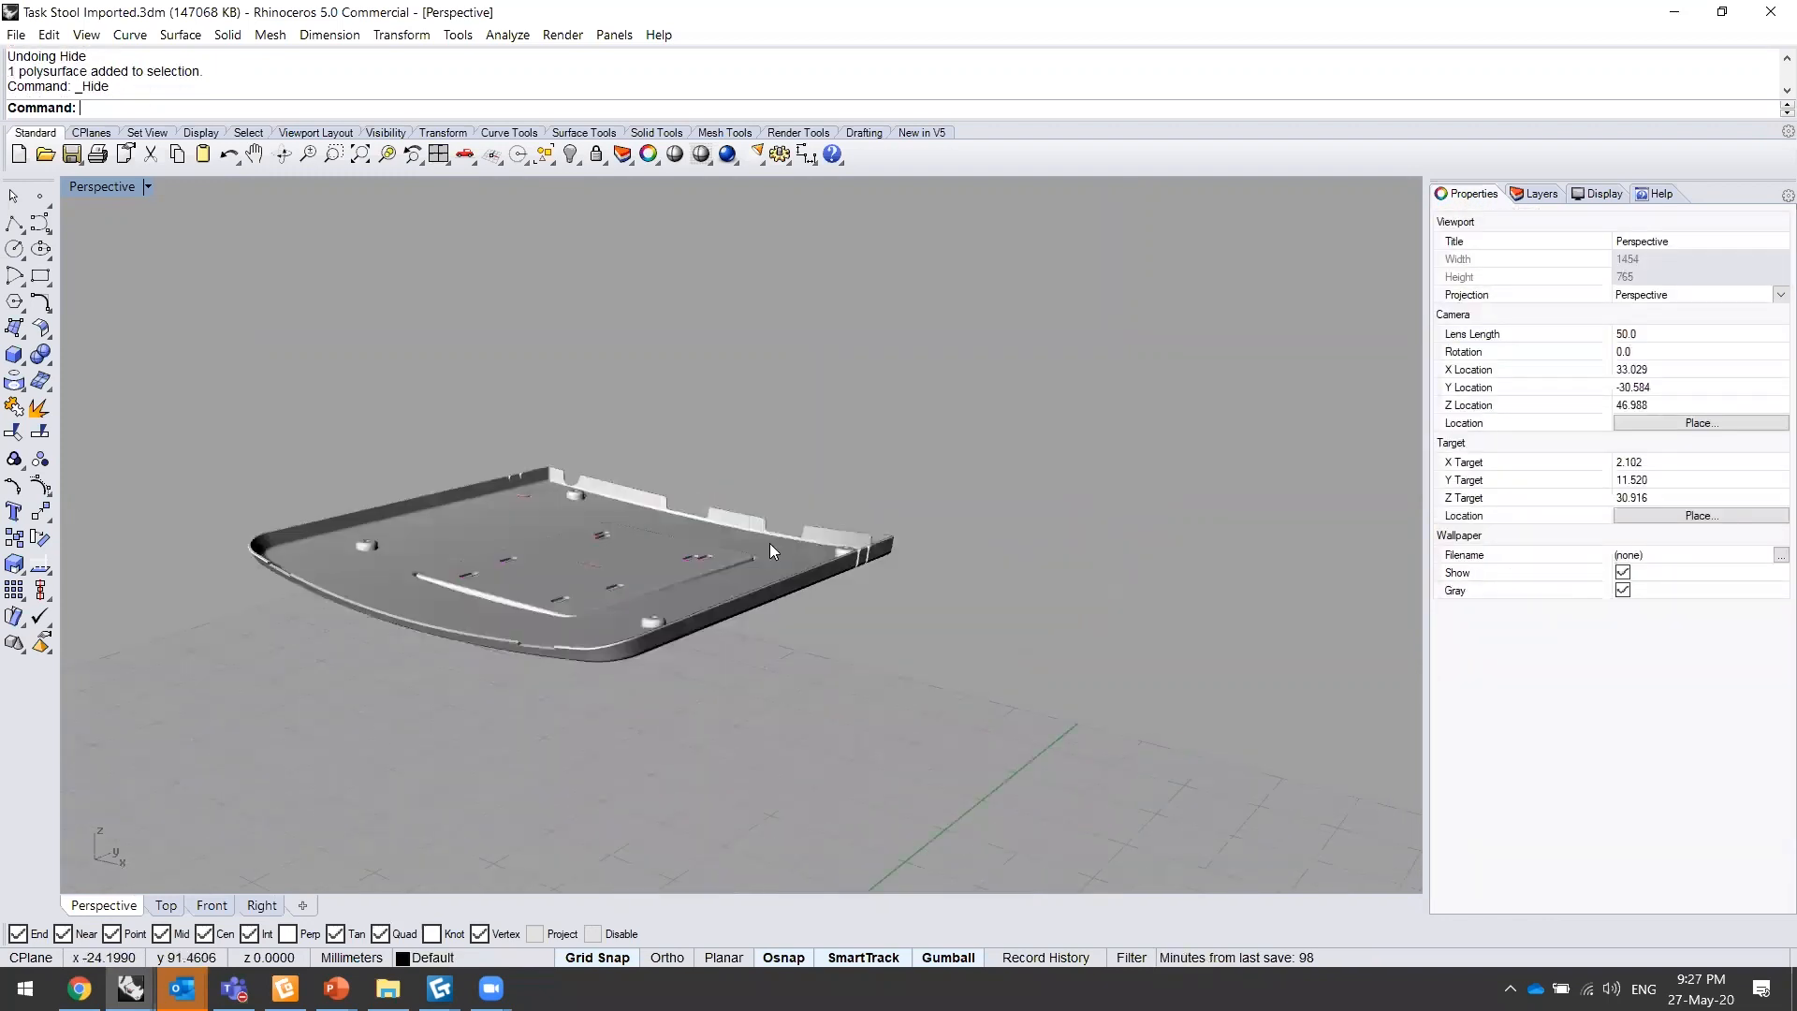
pyautogui.click(831, 589)
pyautogui.click(898, 582)
pyautogui.keyDown('shift'); pyautogui.moveTo(838, 619); pyautogui.dragTo(944, 573, button='right'); pyautogui.keyUp('shift')
pyautogui.click(889, 554)
pyautogui.scroll(5, 691, 535)
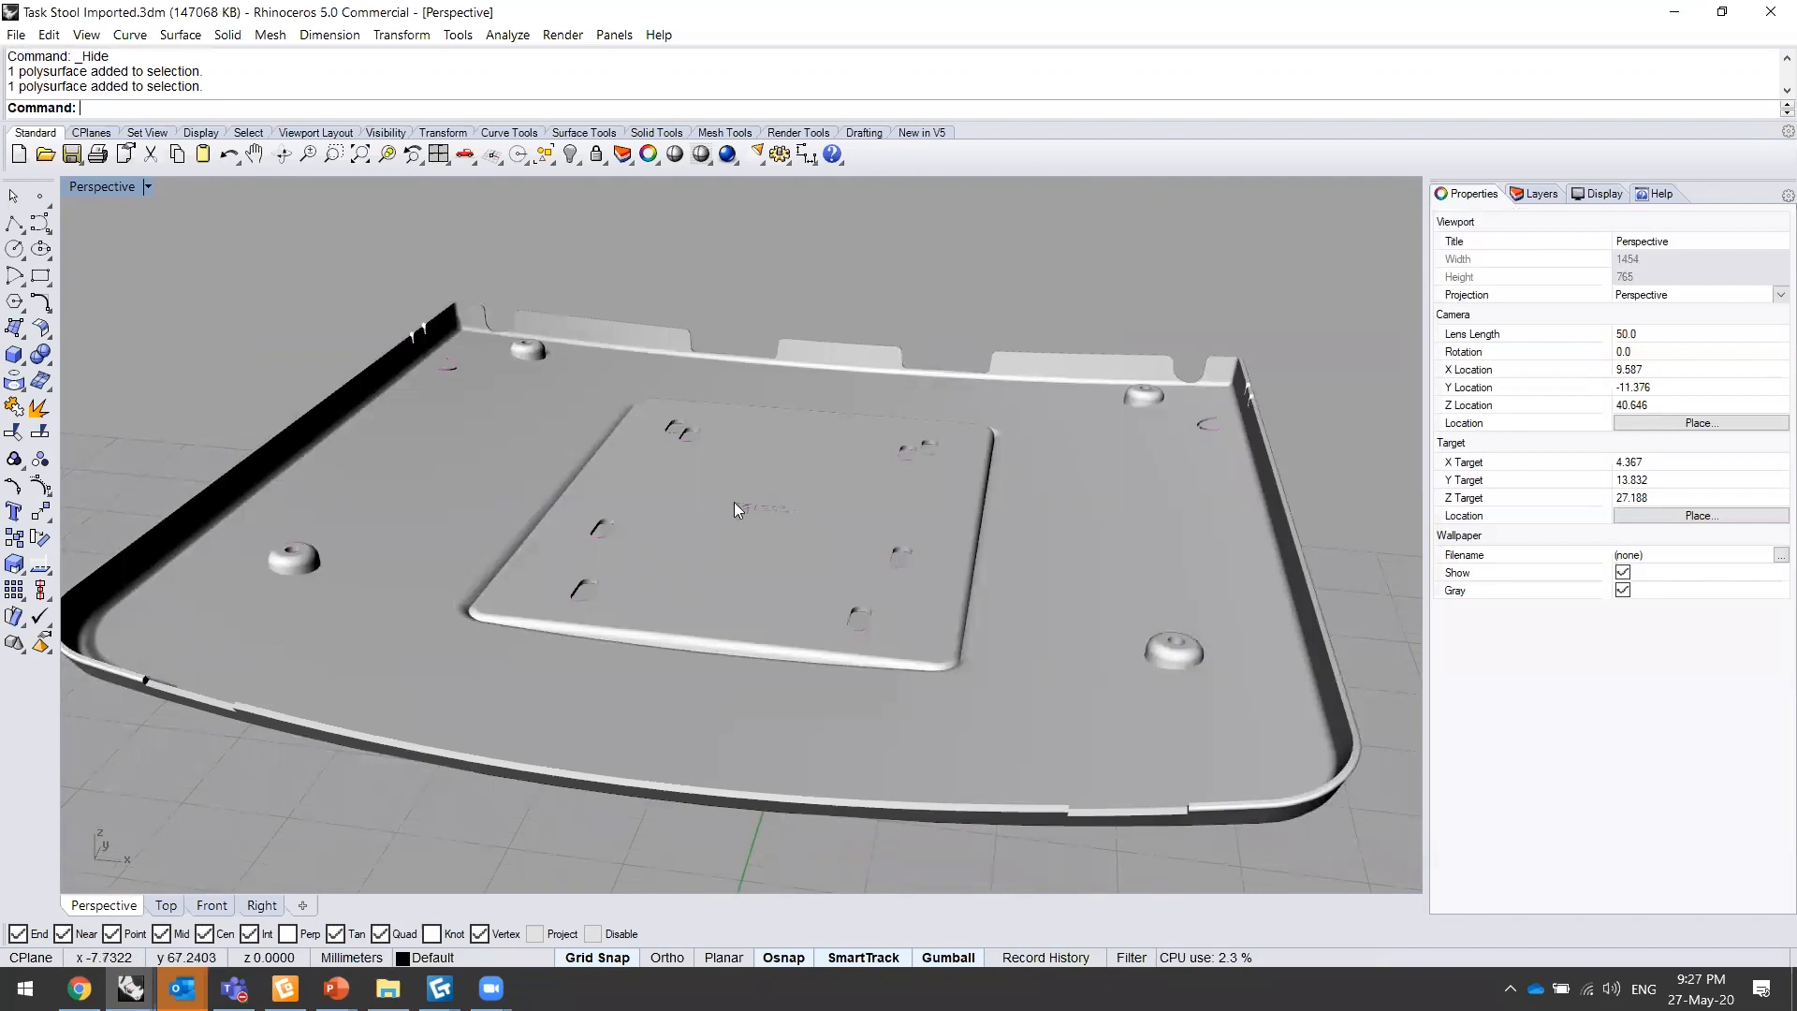
pyautogui.scroll(-3, 758, 493)
pyautogui.scroll(-2, 861, 493)
pyautogui.moveTo(935, 515); pyautogui.dragTo(830, 632, button='right')
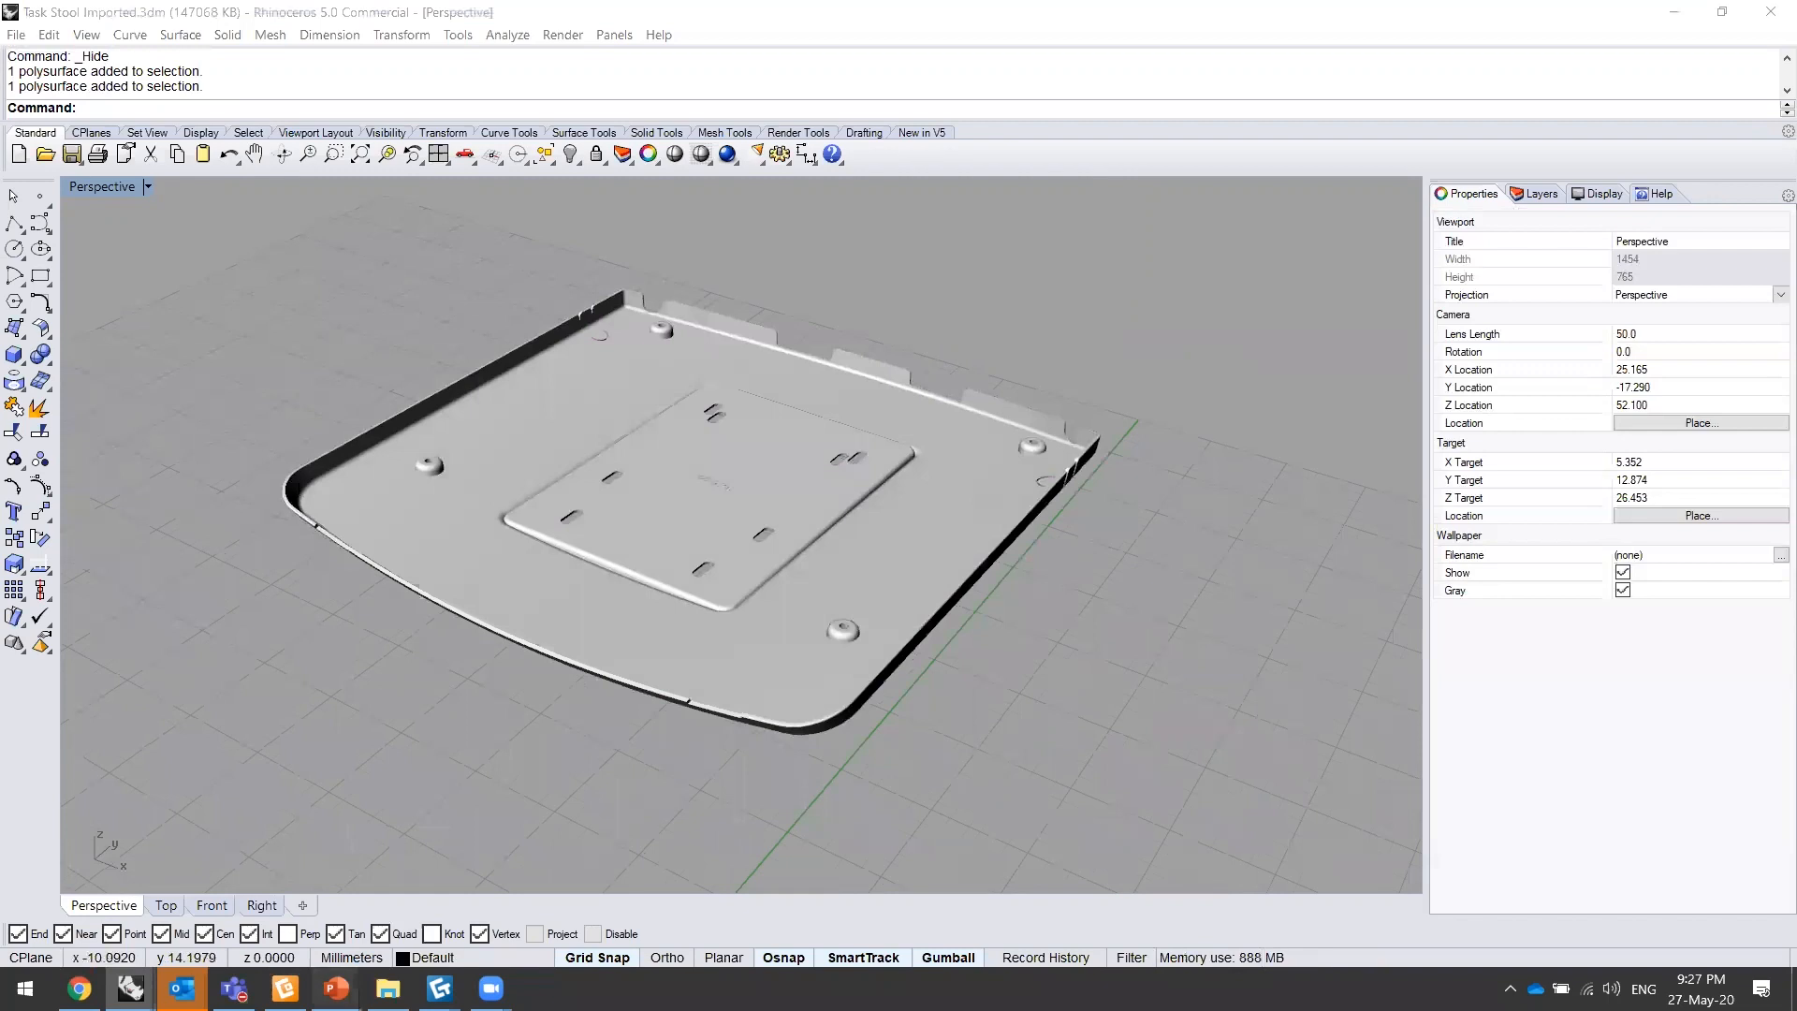
# - Switch to Model Lab and review the mesh reducers available for the chair's level of detail, keeping MK mesh reducer selected
pyautogui.moveTo(323, 979)
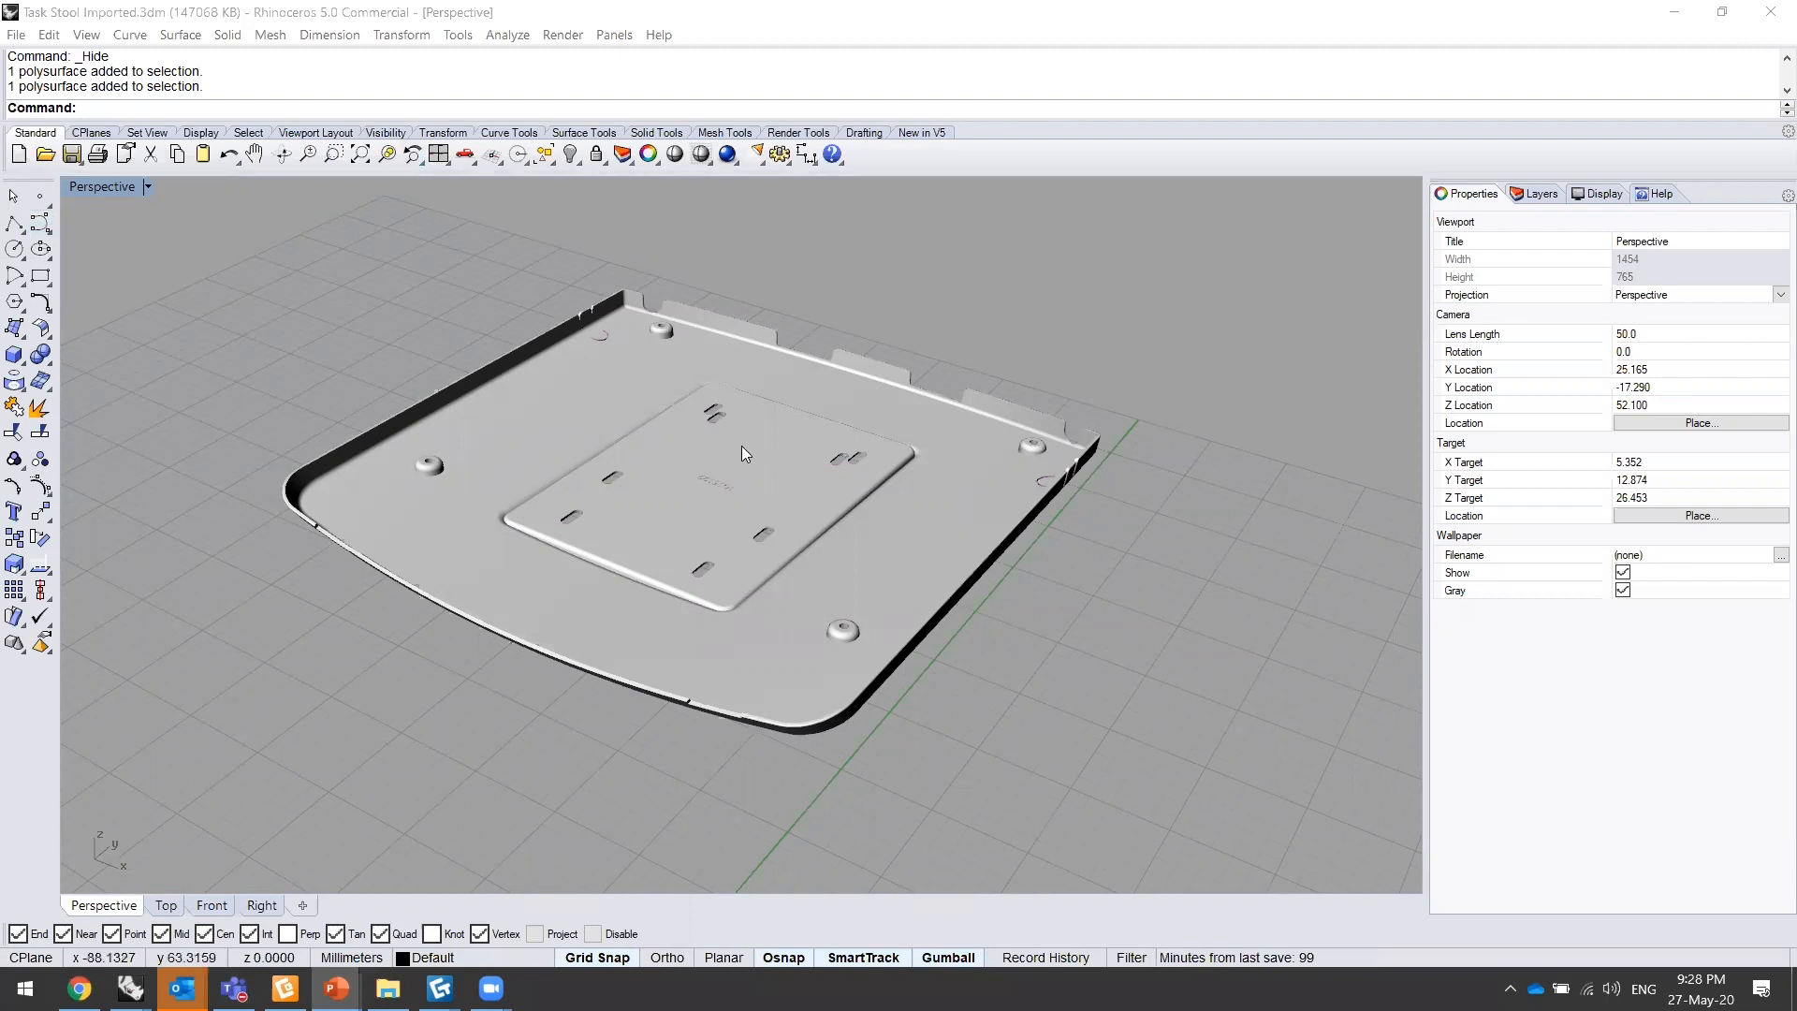
pyautogui.moveTo(440, 988)
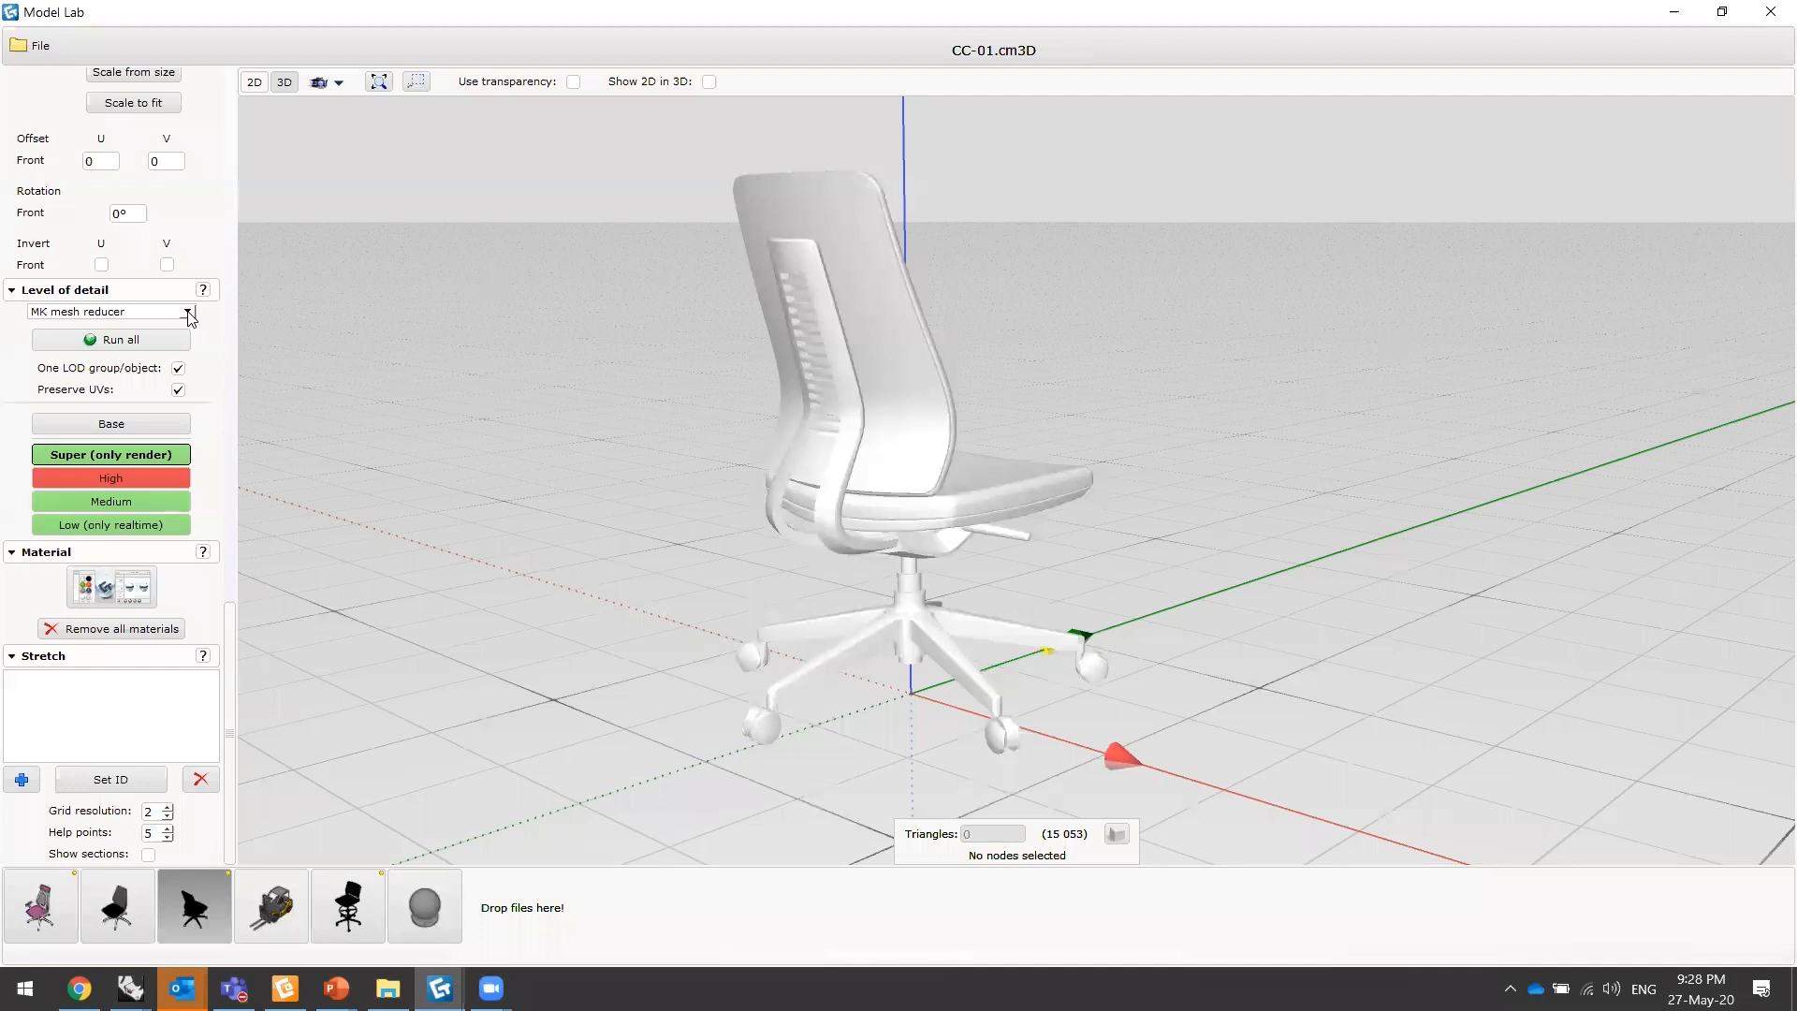
pyautogui.click(189, 315)
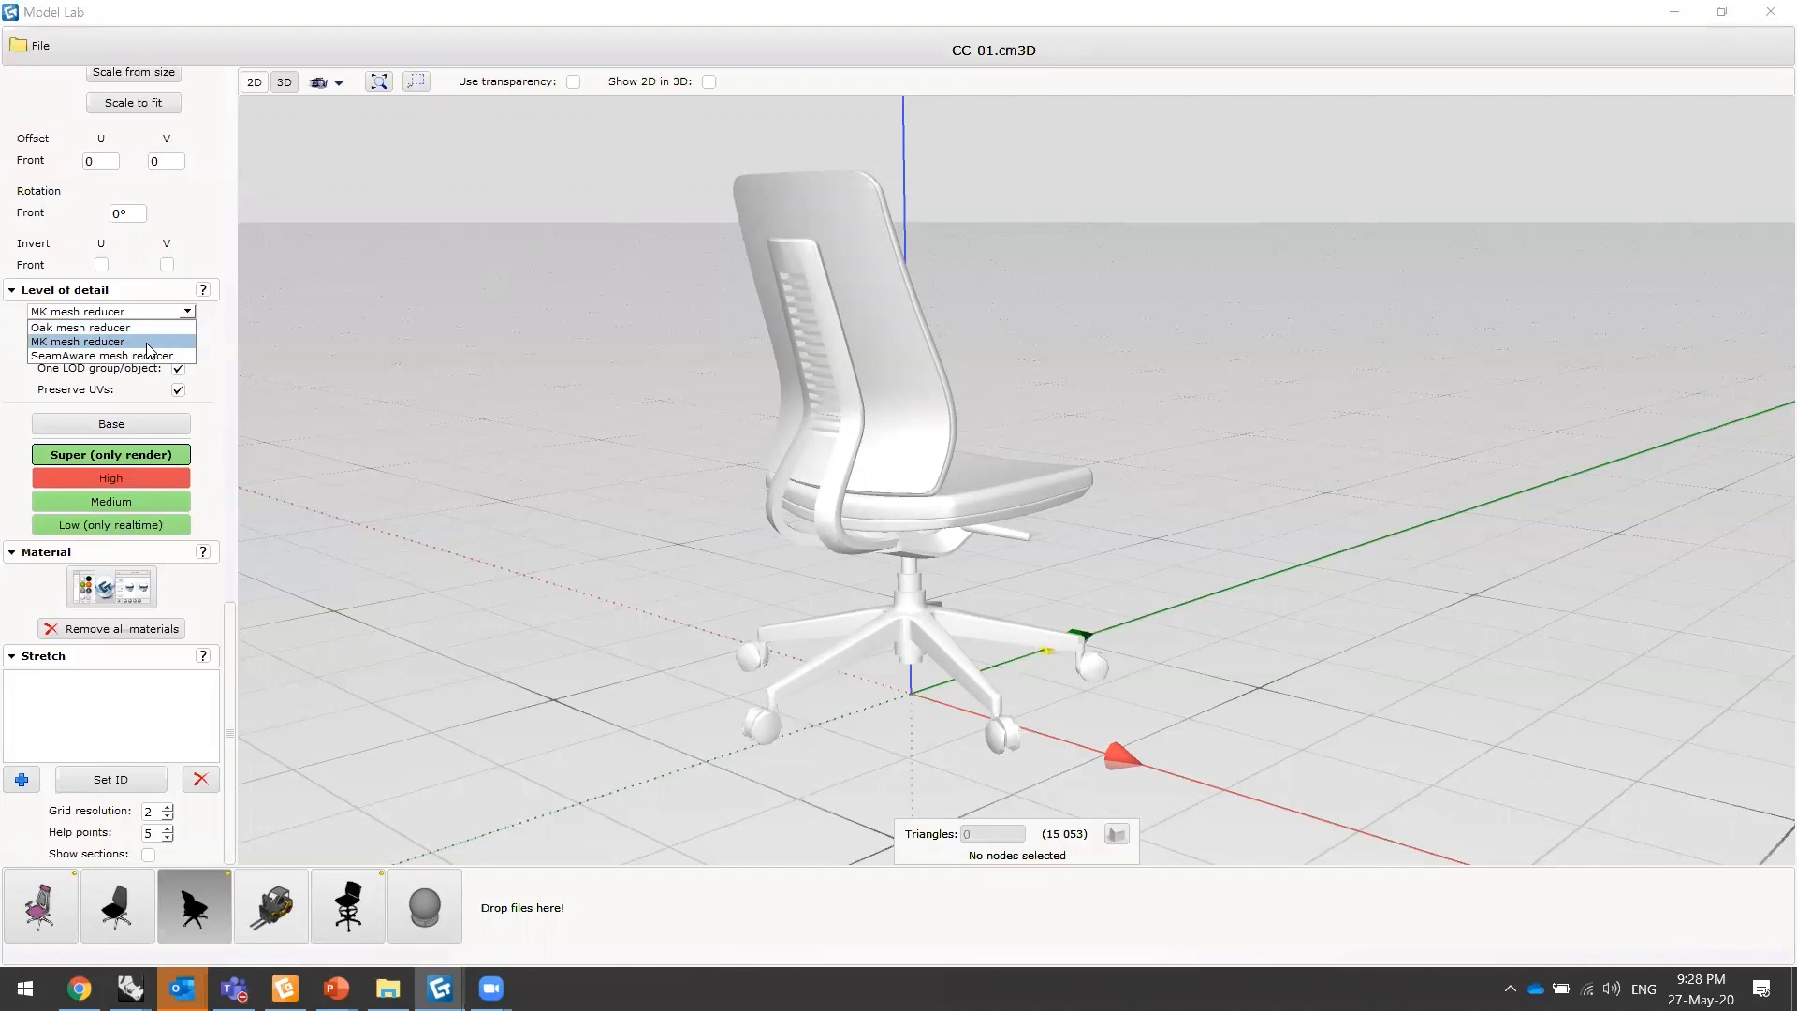
pyautogui.click(148, 345)
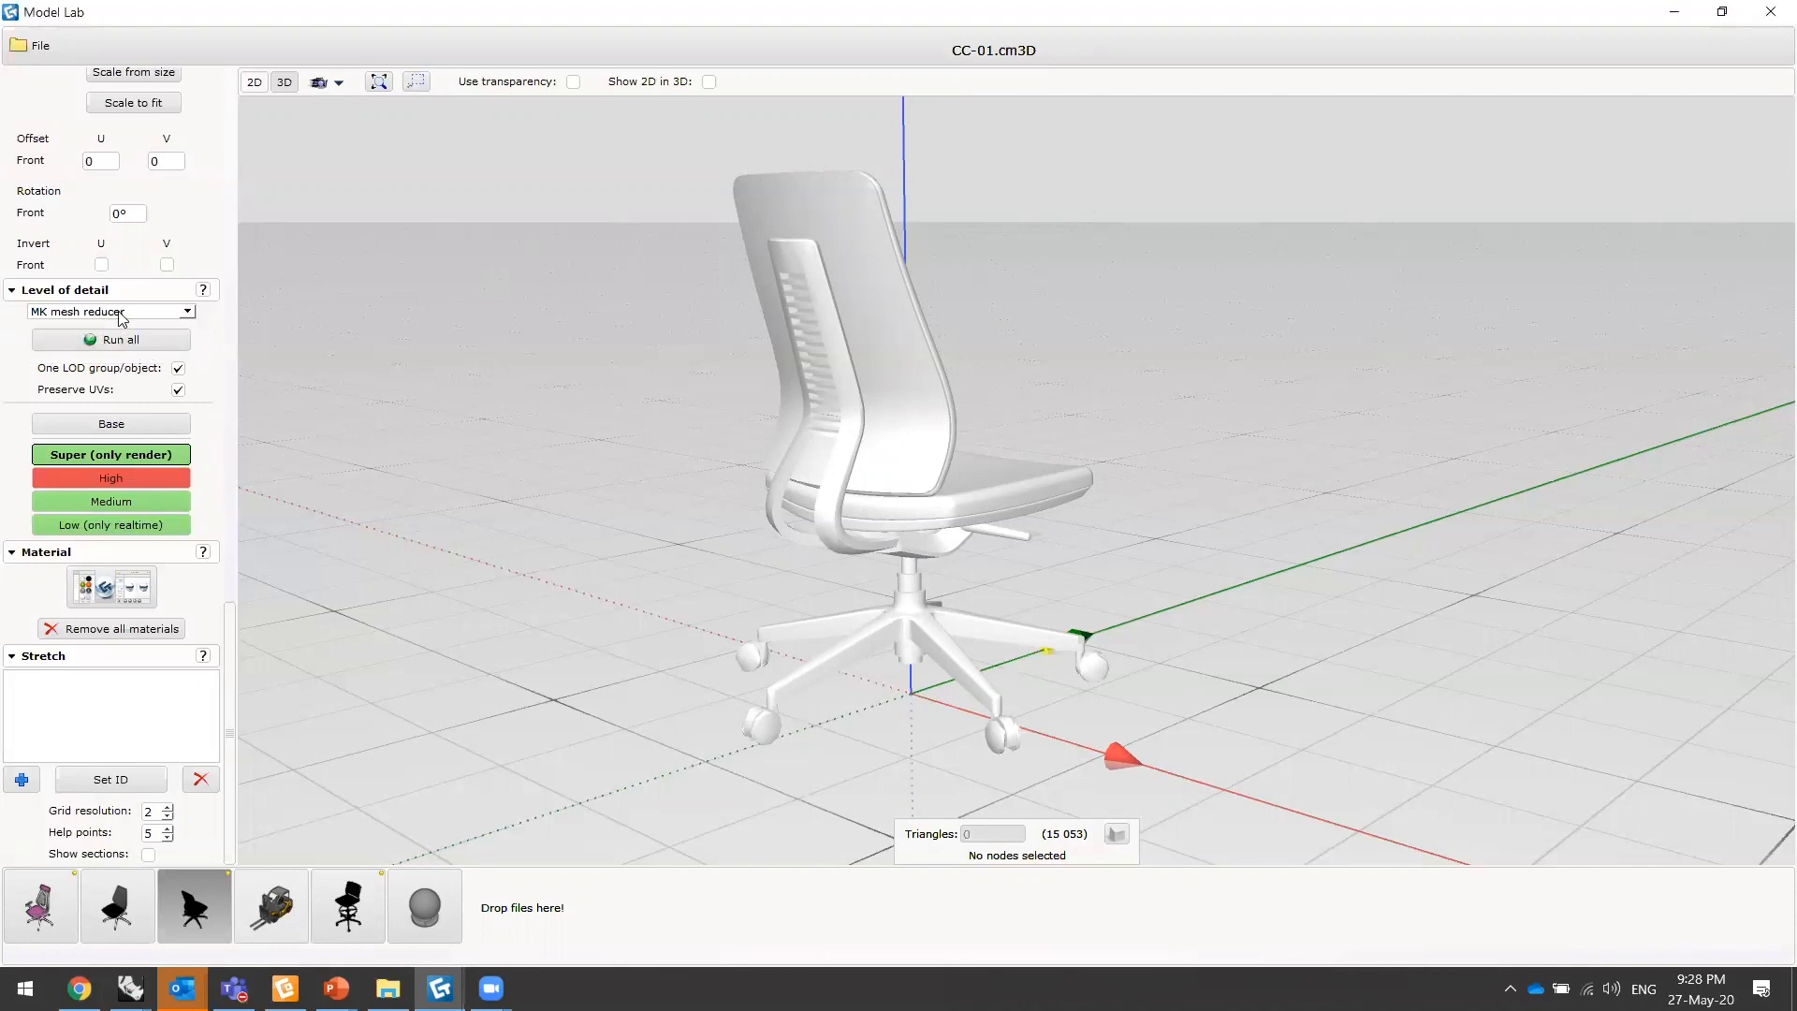
pyautogui.click(187, 312)
pyautogui.click(217, 334)
pyautogui.click(148, 315)
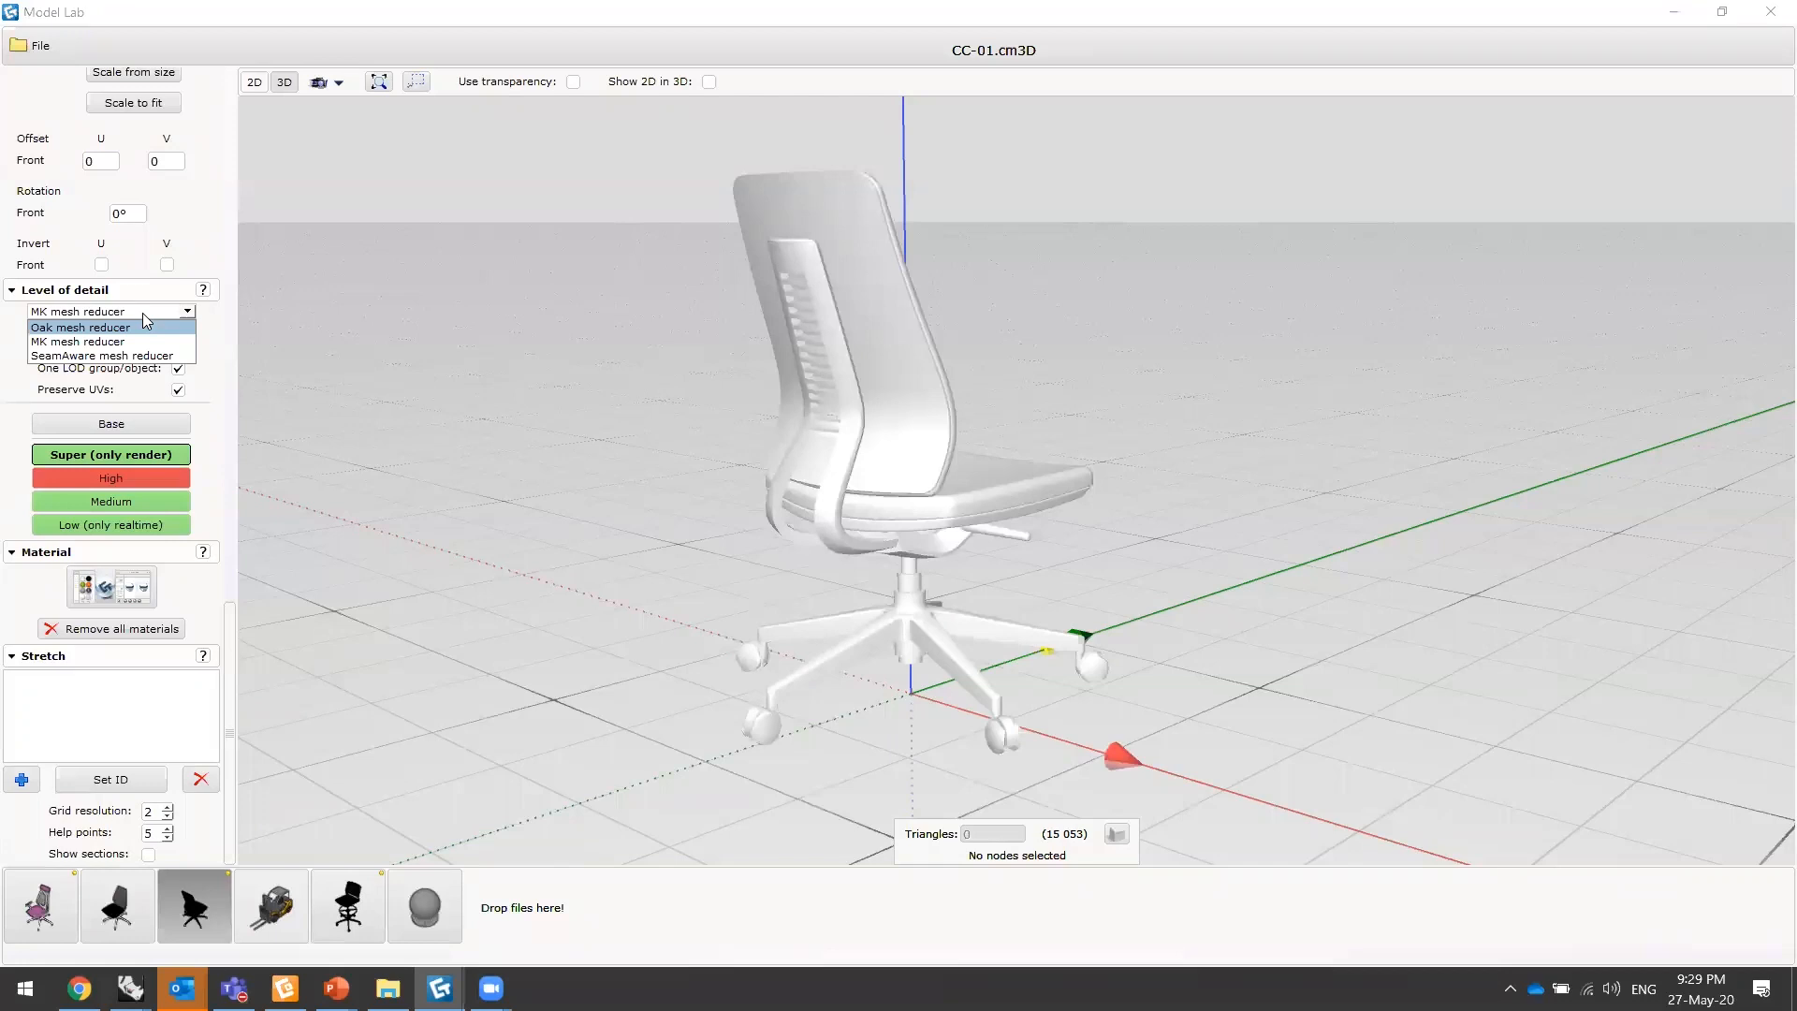
pyautogui.click(211, 323)
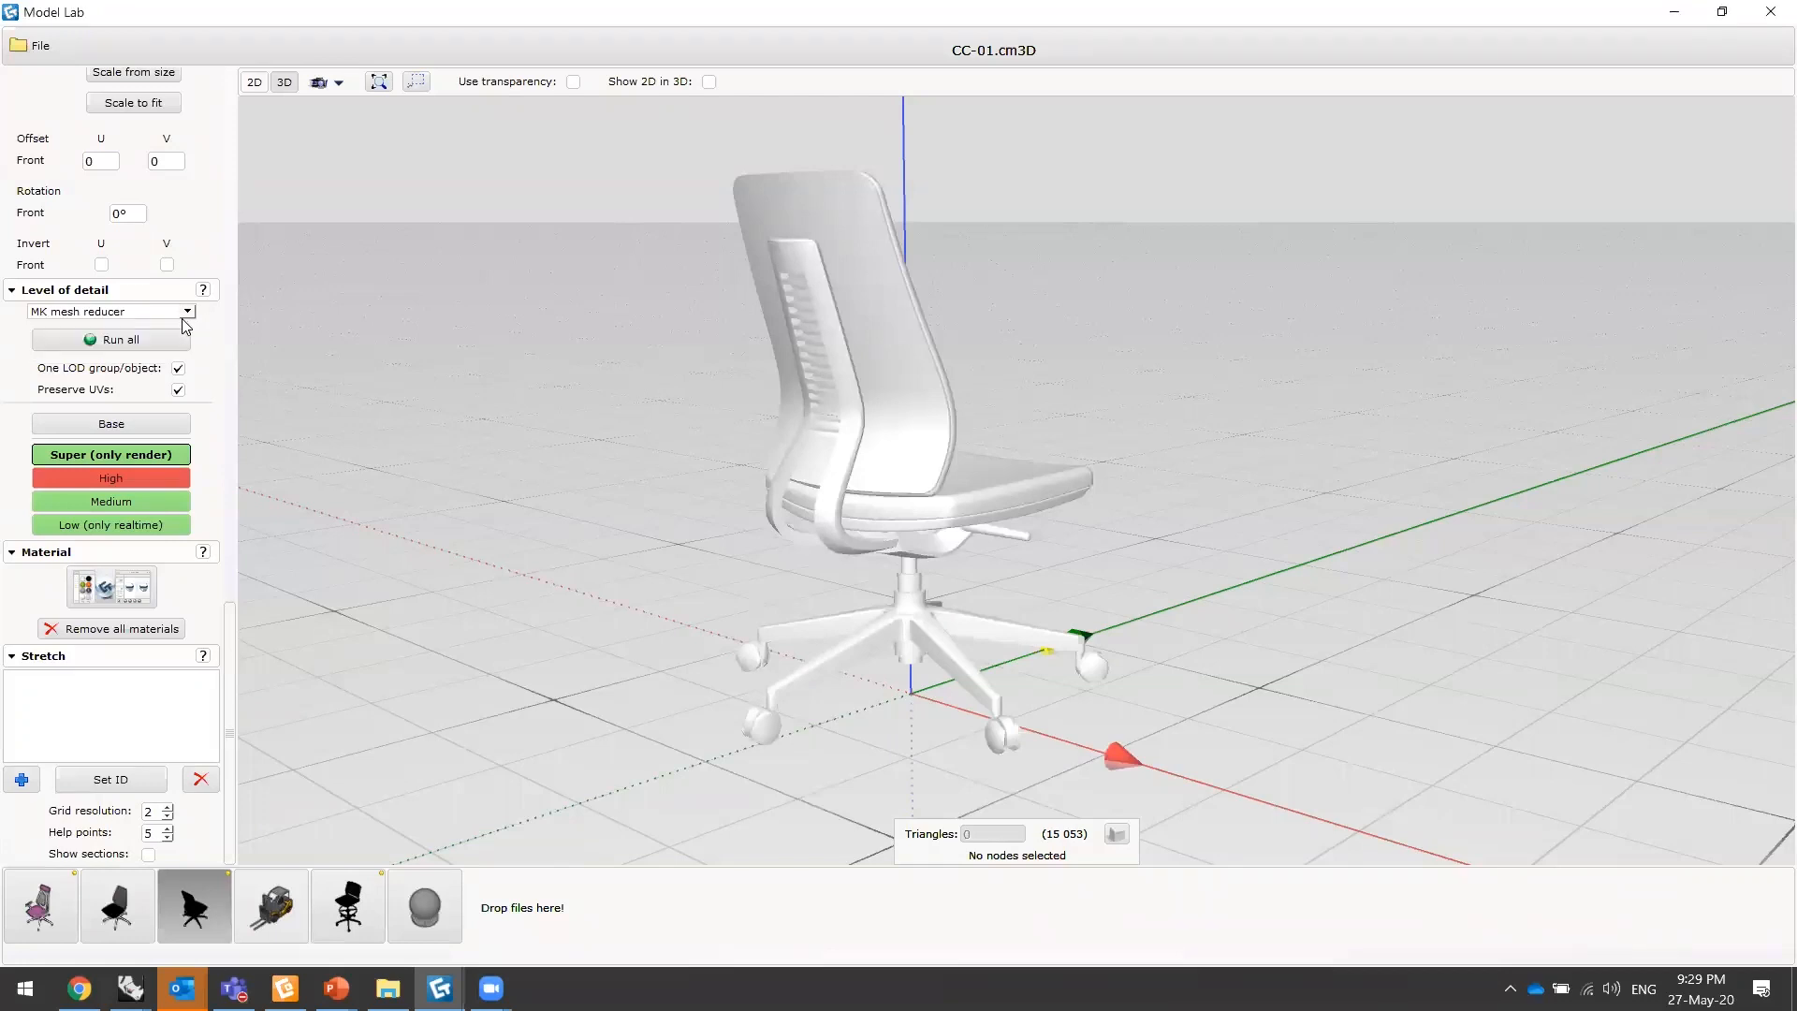
pyautogui.click(187, 314)
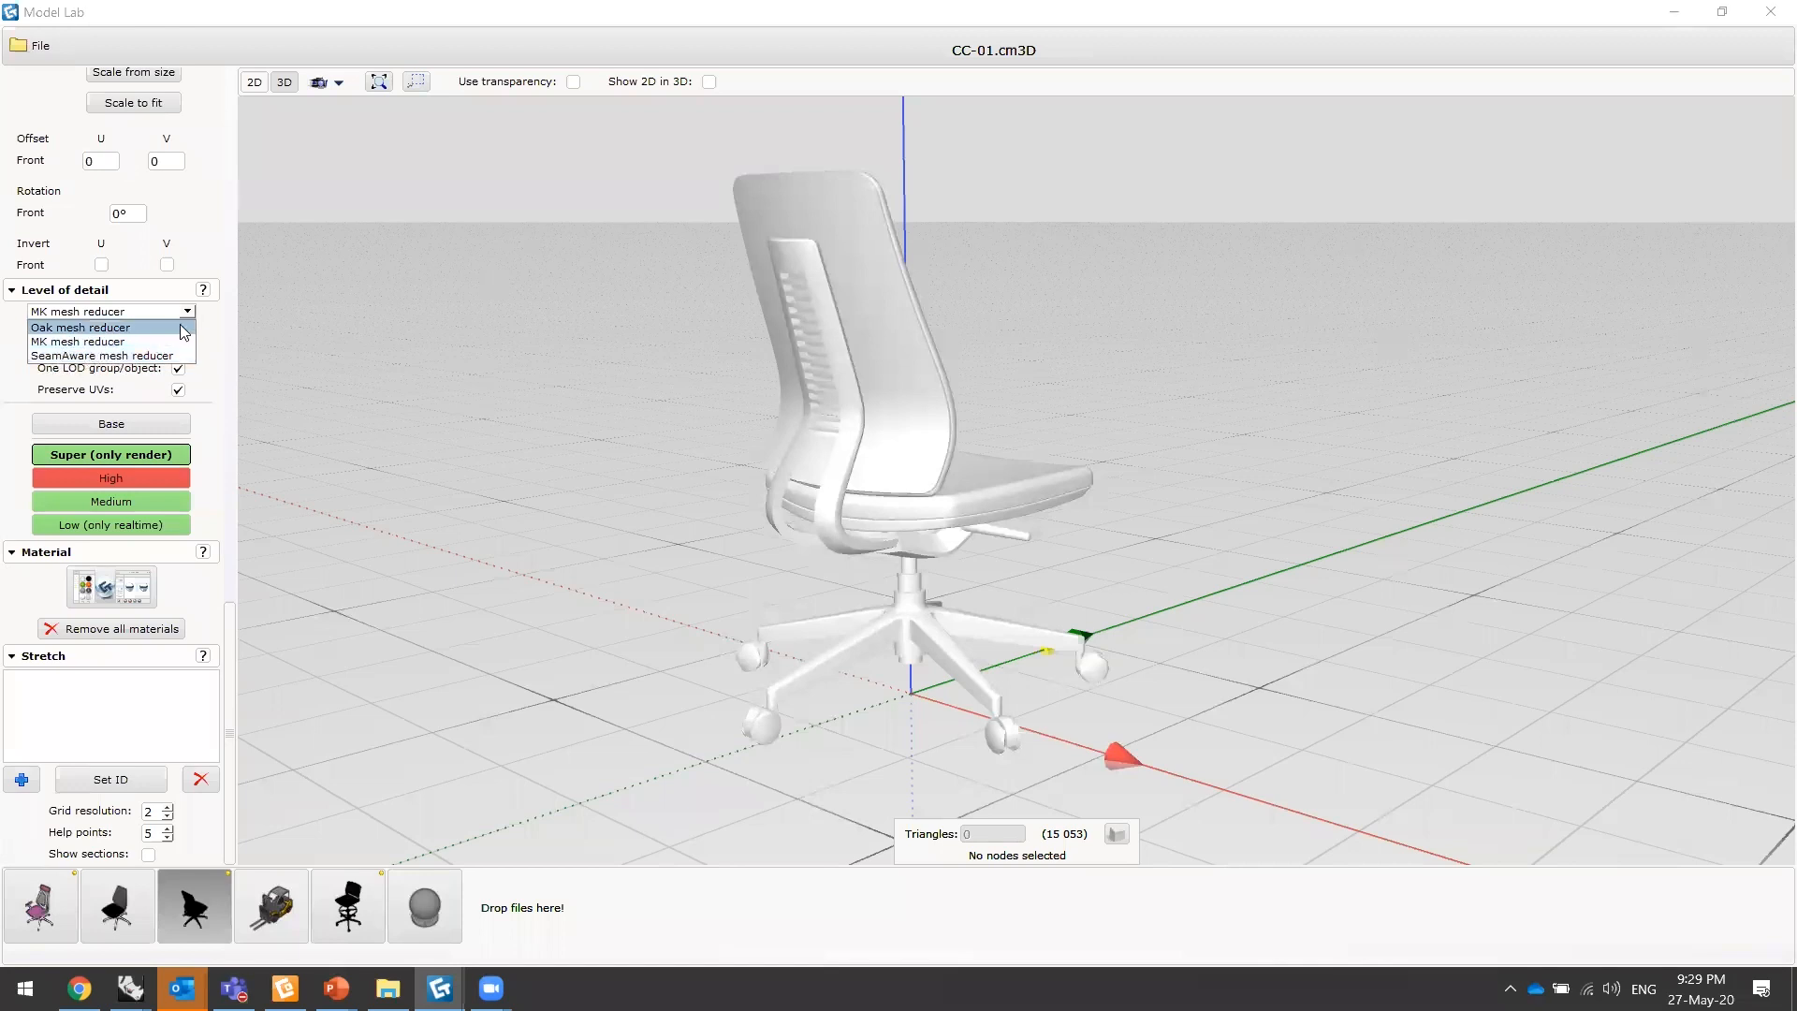
pyautogui.click(218, 335)
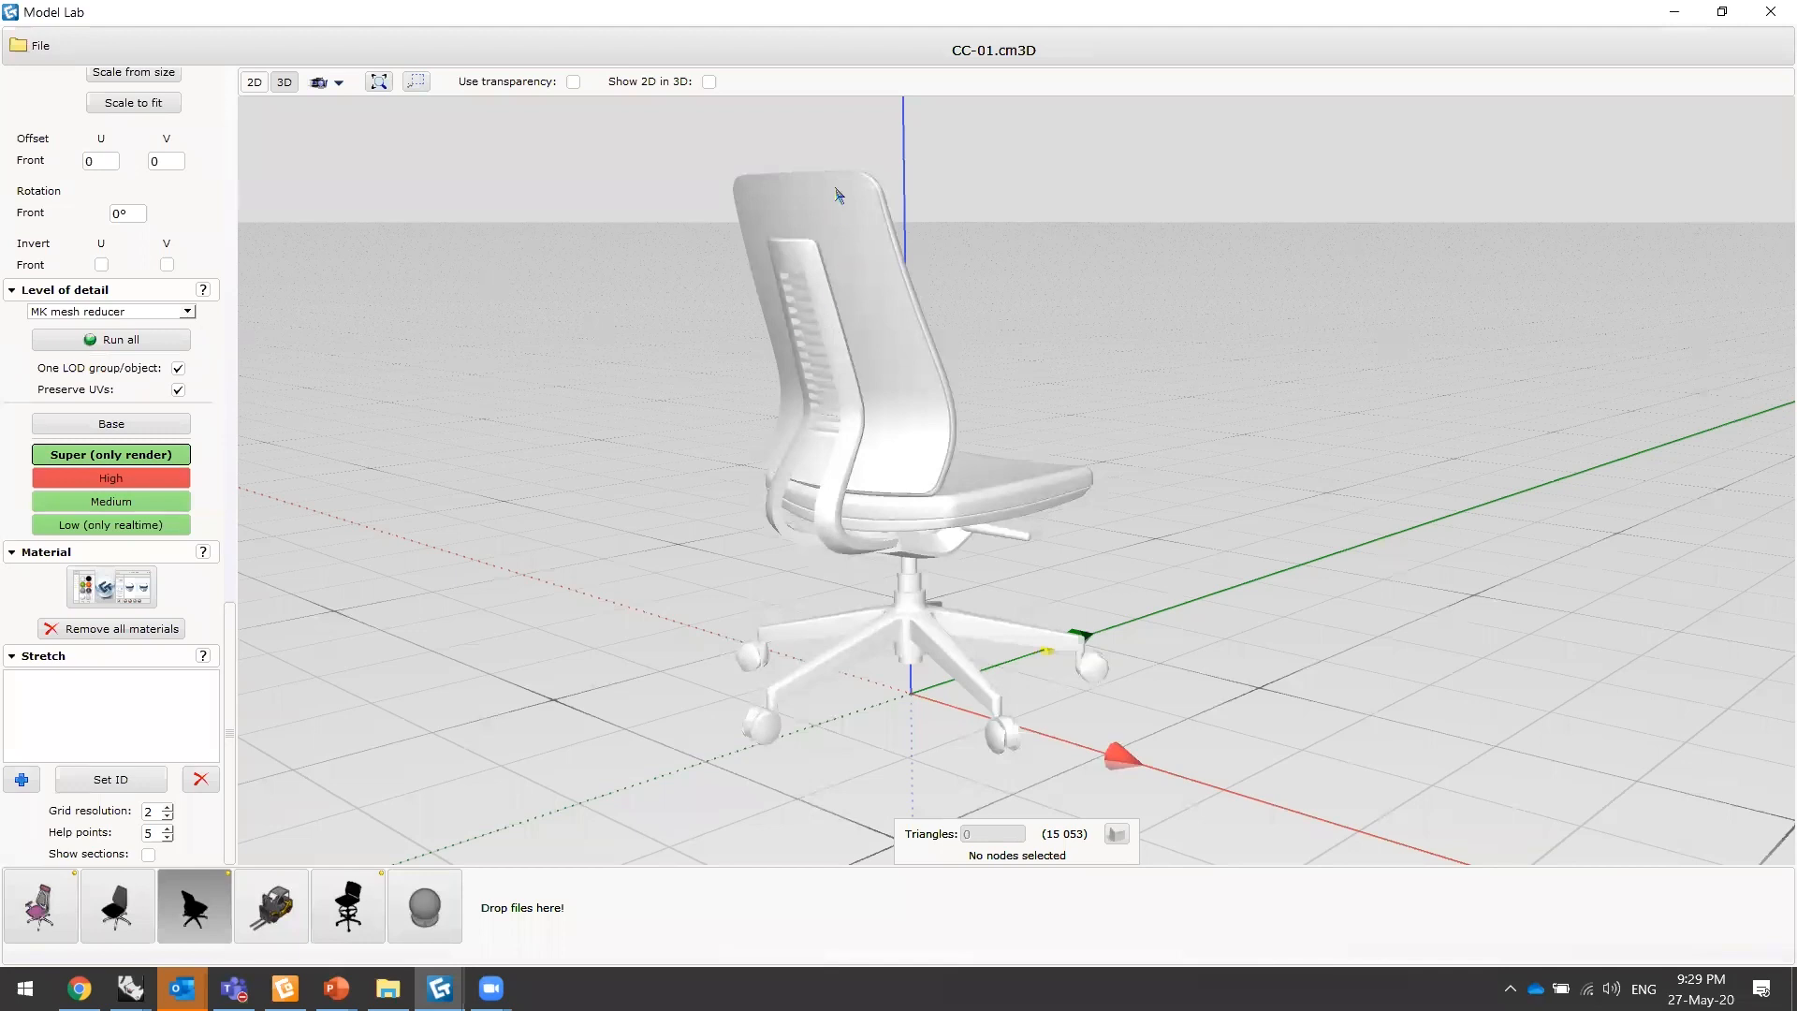
pyautogui.click(187, 313)
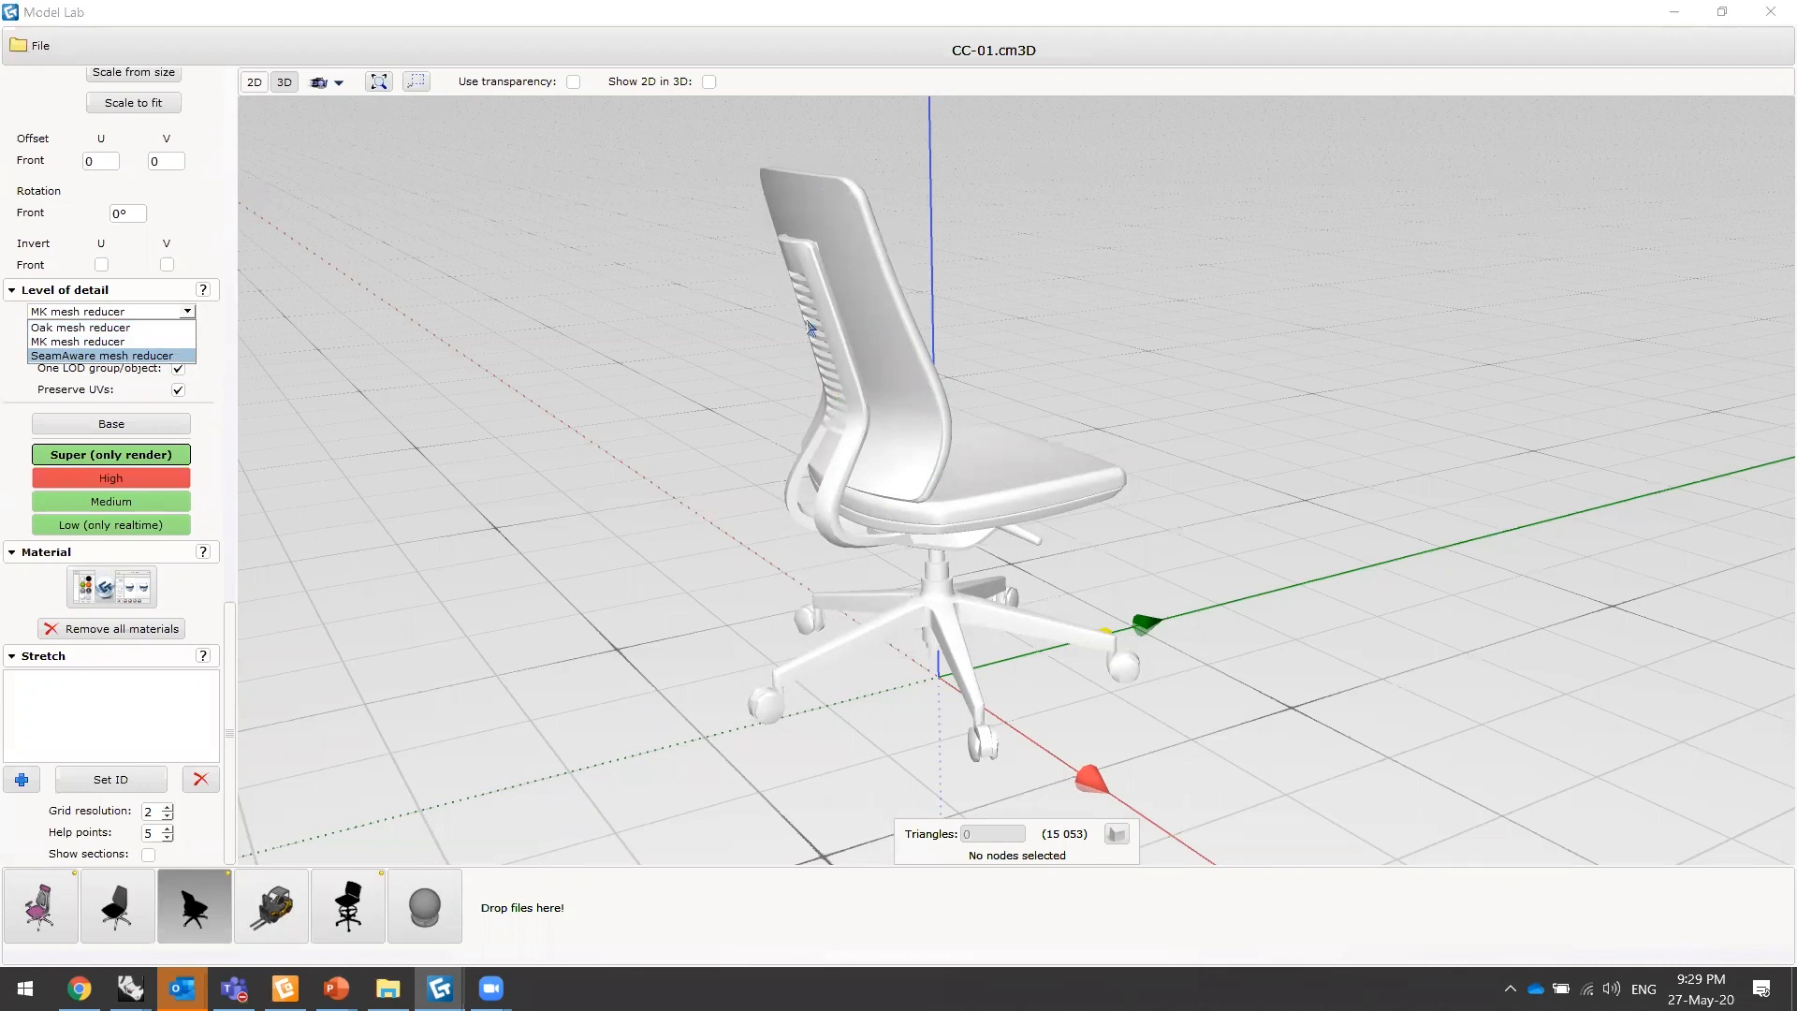
pyautogui.click(213, 349)
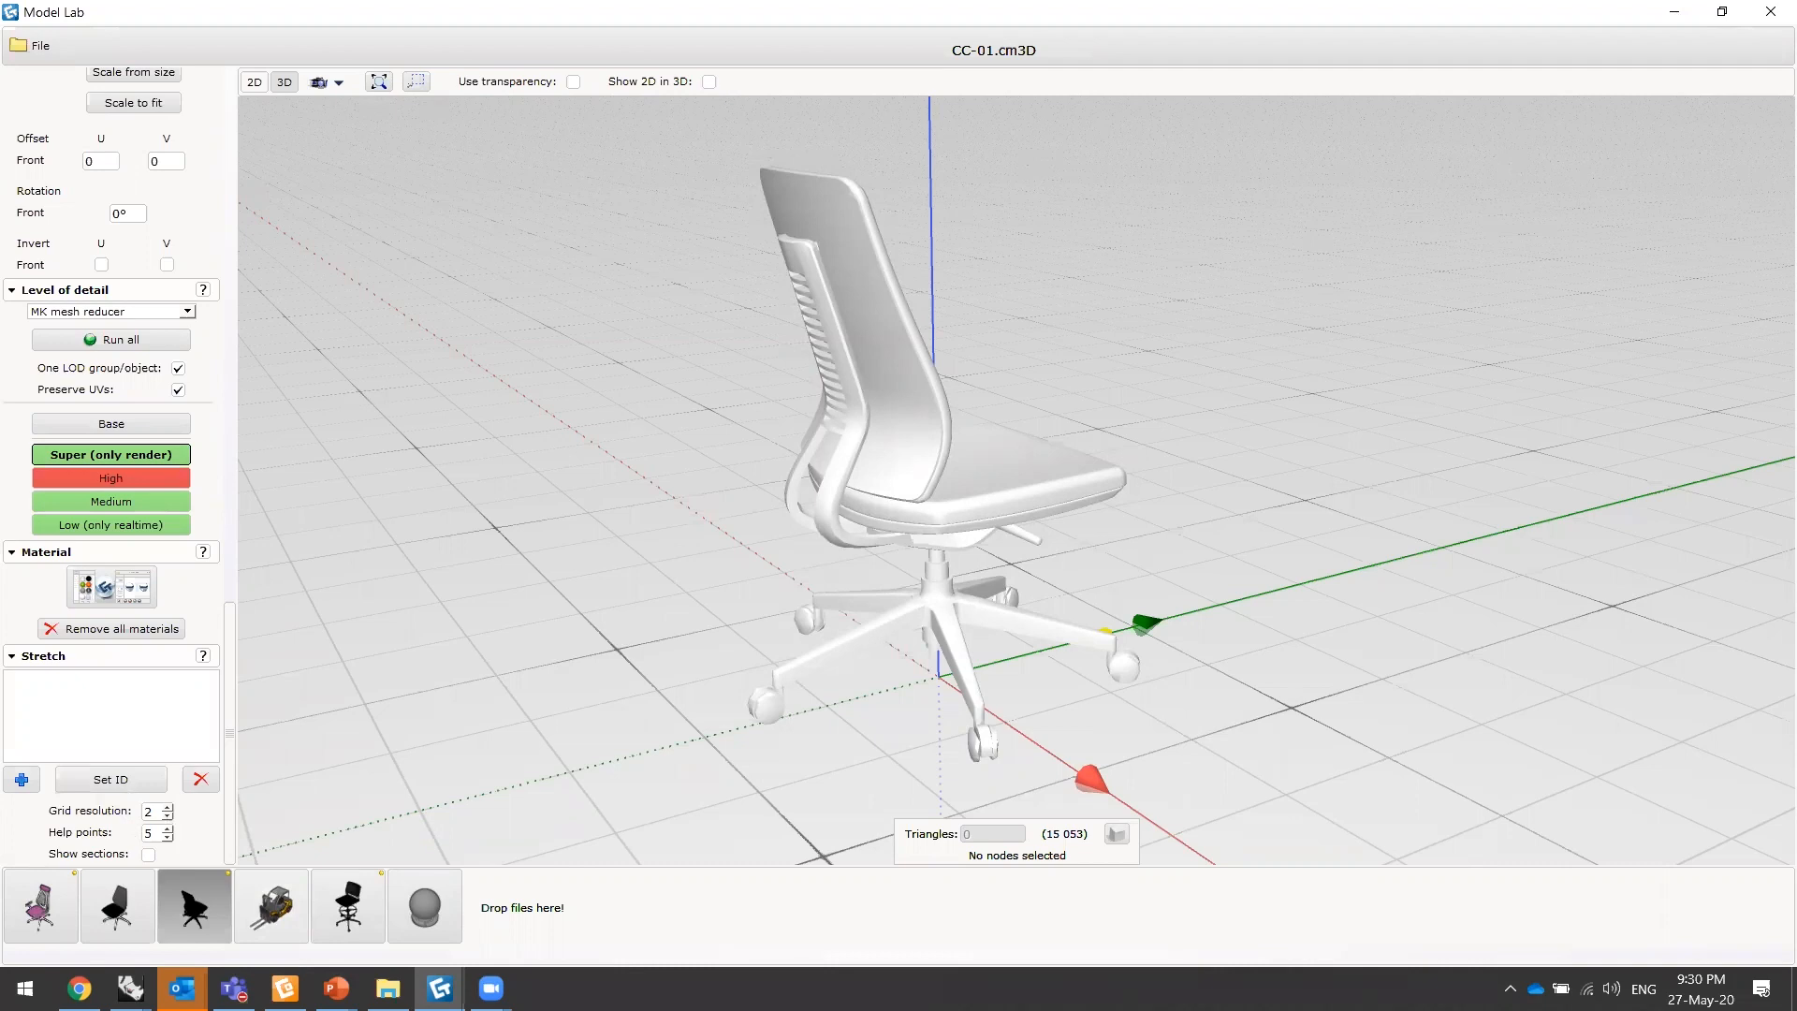
# - Switch to the running PowerPoint slide show at the Thickness slide
pyautogui.moveTo(335, 986)
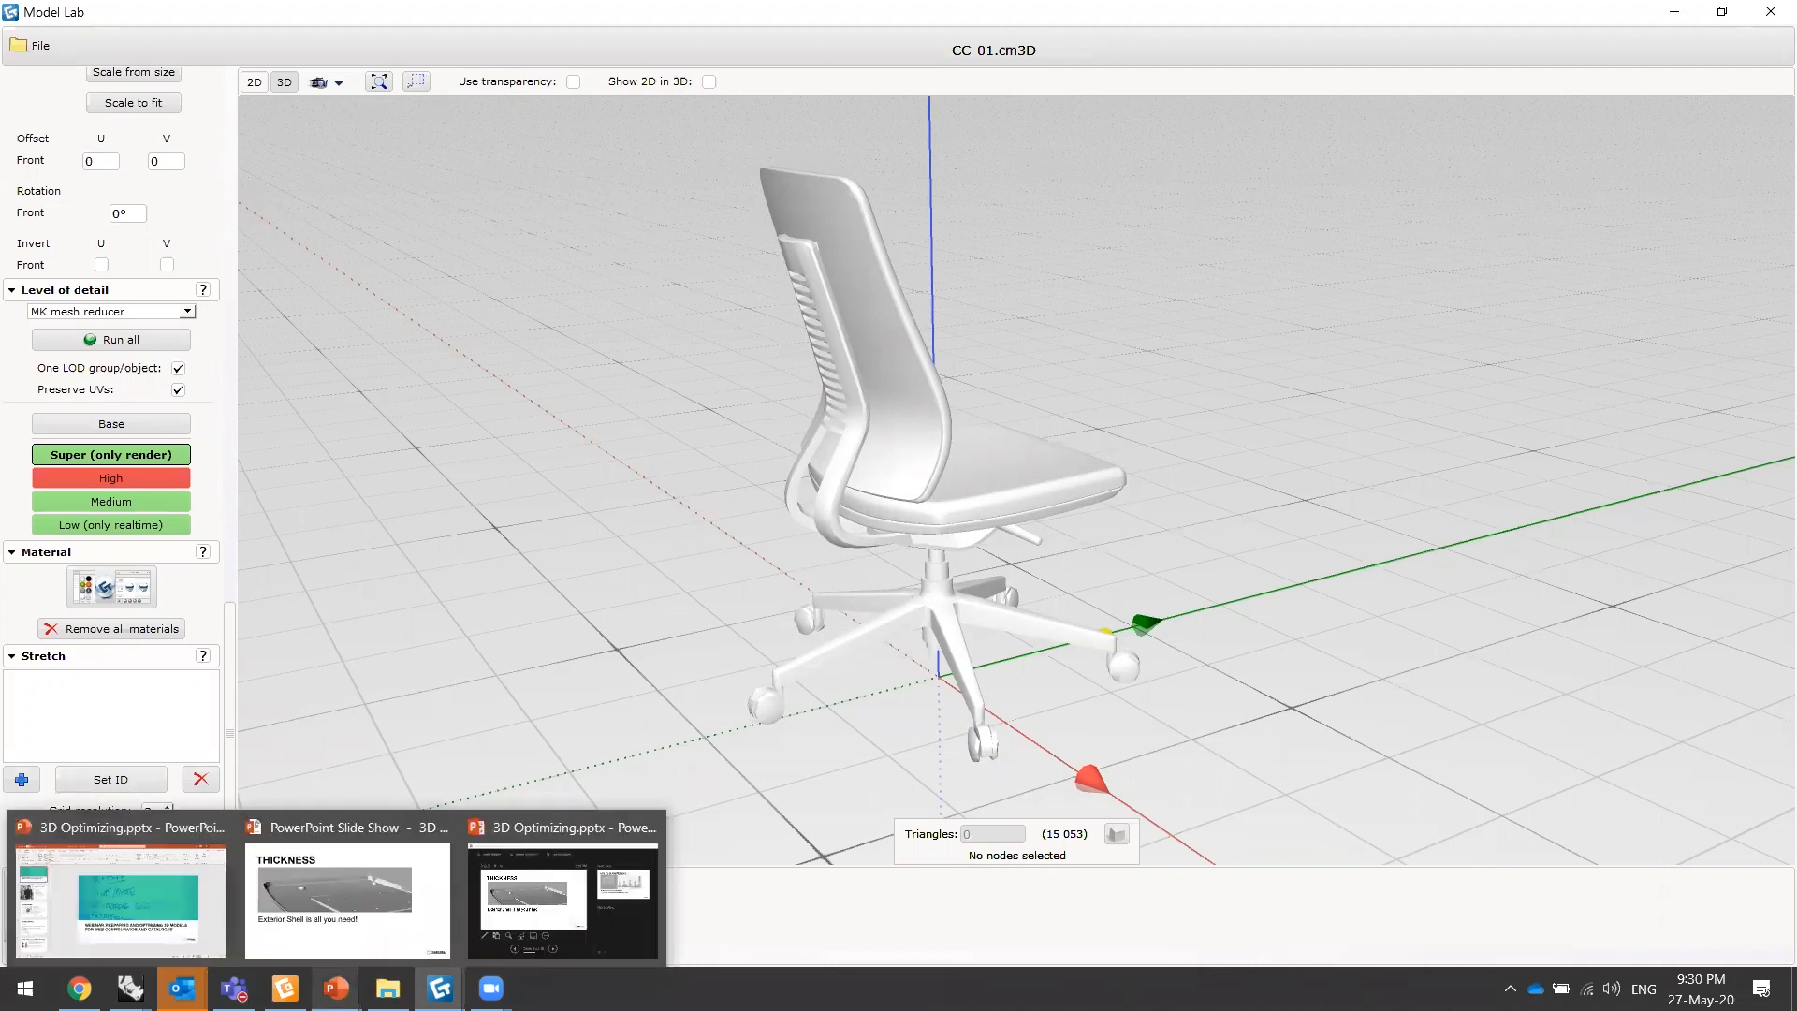
pyautogui.click(308, 917)
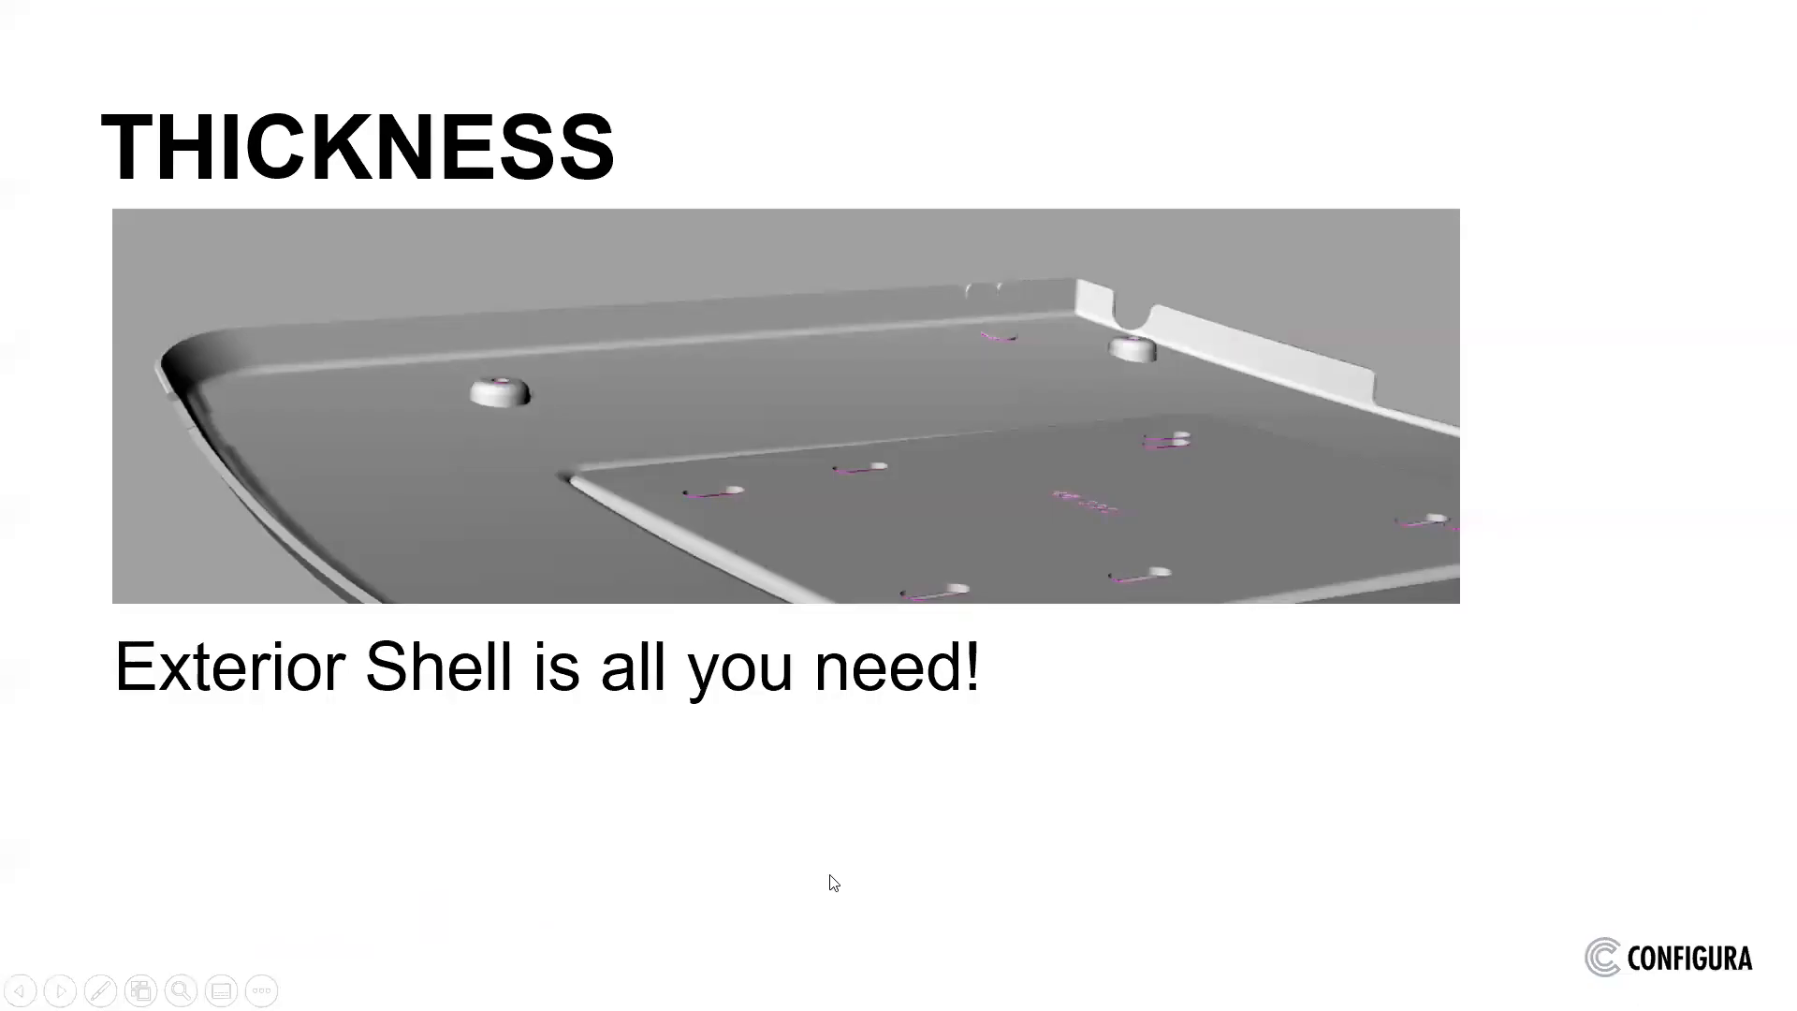
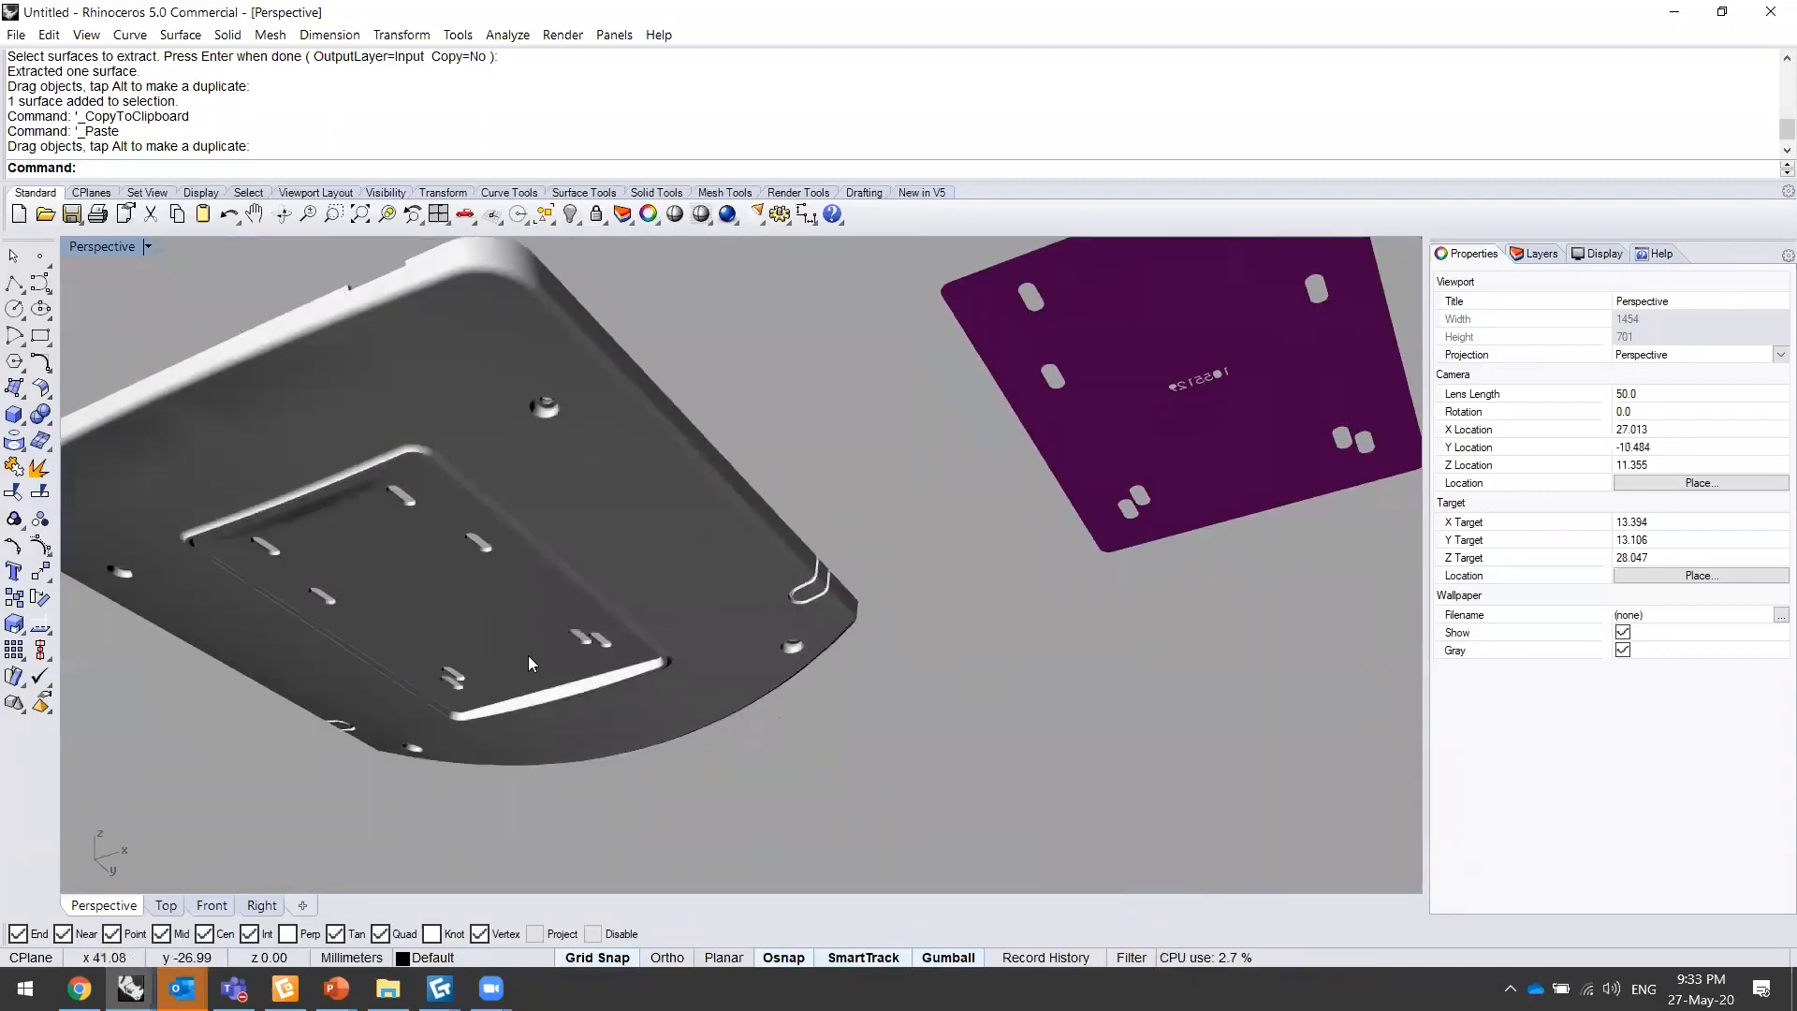
# - View the two extracted central panel copies from above and select each one in turn to compare them
pyautogui.moveTo(592, 513); pyautogui.dragTo(769, 555, button='right')
pyautogui.keyDown('shift'); pyautogui.moveTo(1105, 562); pyautogui.dragTo(571, 501, button='right'); pyautogui.keyUp('shift')
pyautogui.scroll(6, 814, 577)
pyautogui.click(585, 507)
pyautogui.moveTo(816, 567); pyautogui.dragTo(811, 586, button='right')
pyautogui.click(702, 546)
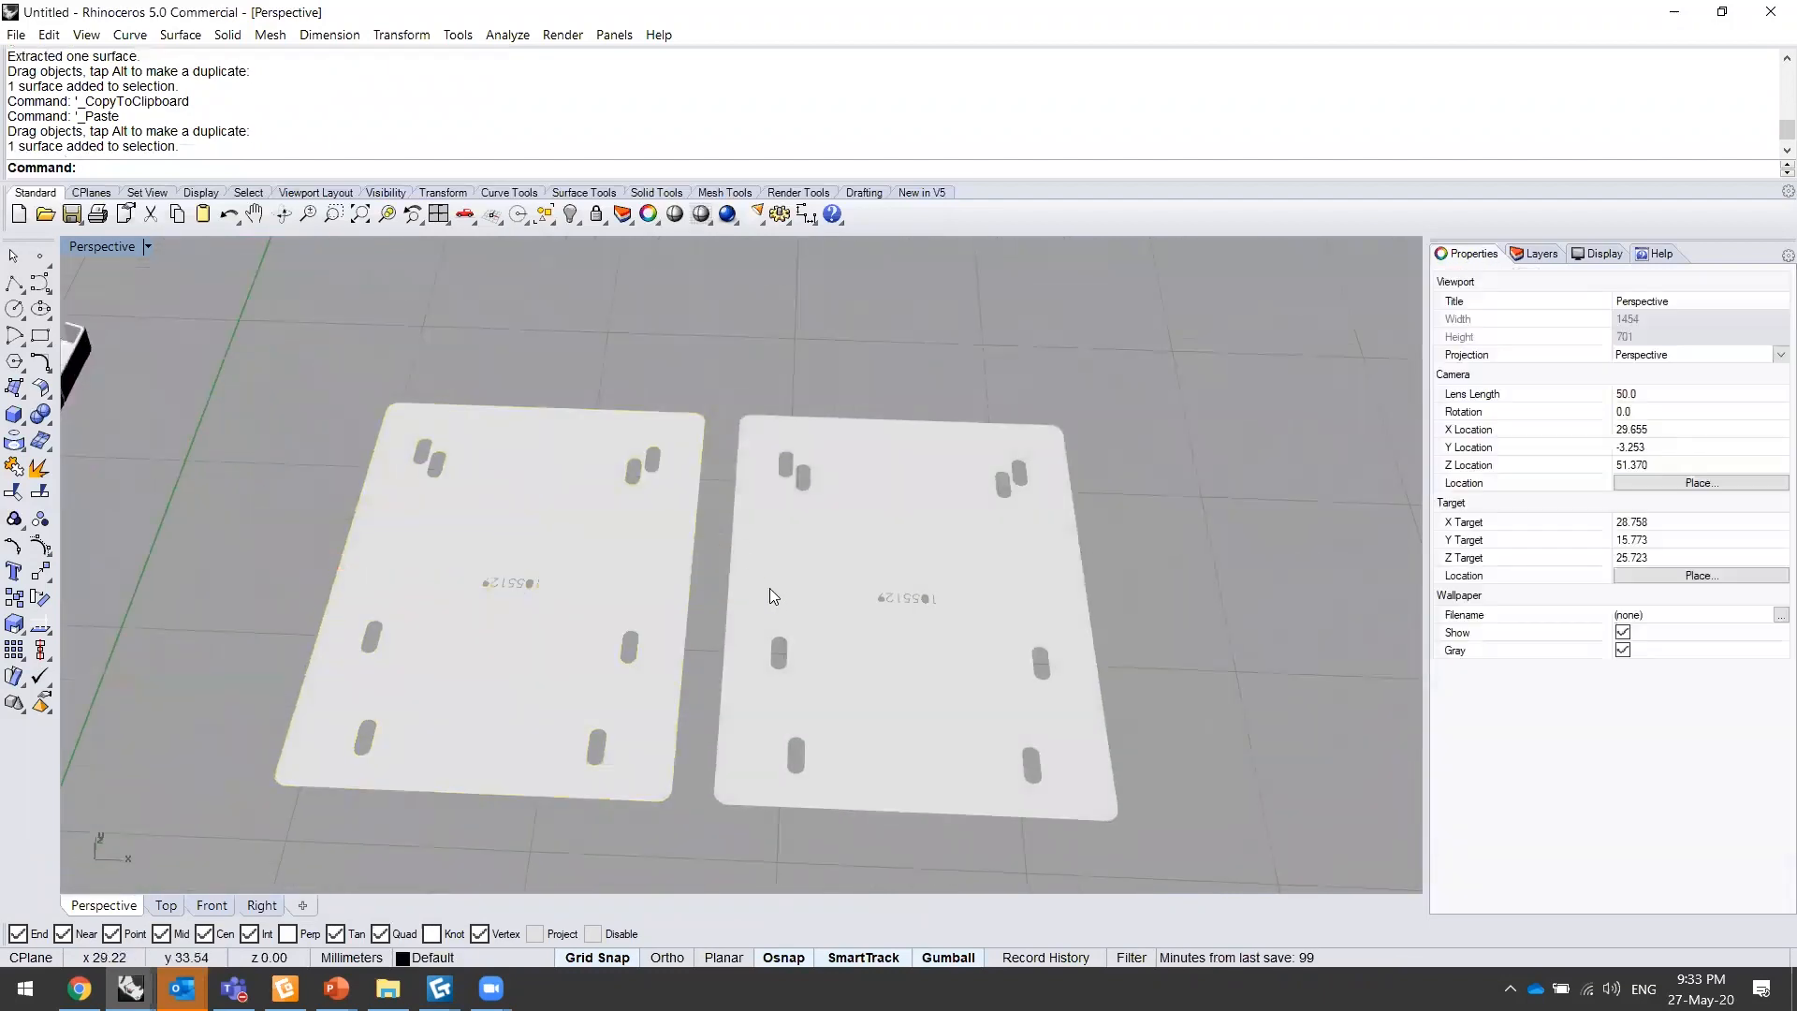
pyautogui.click(771, 447)
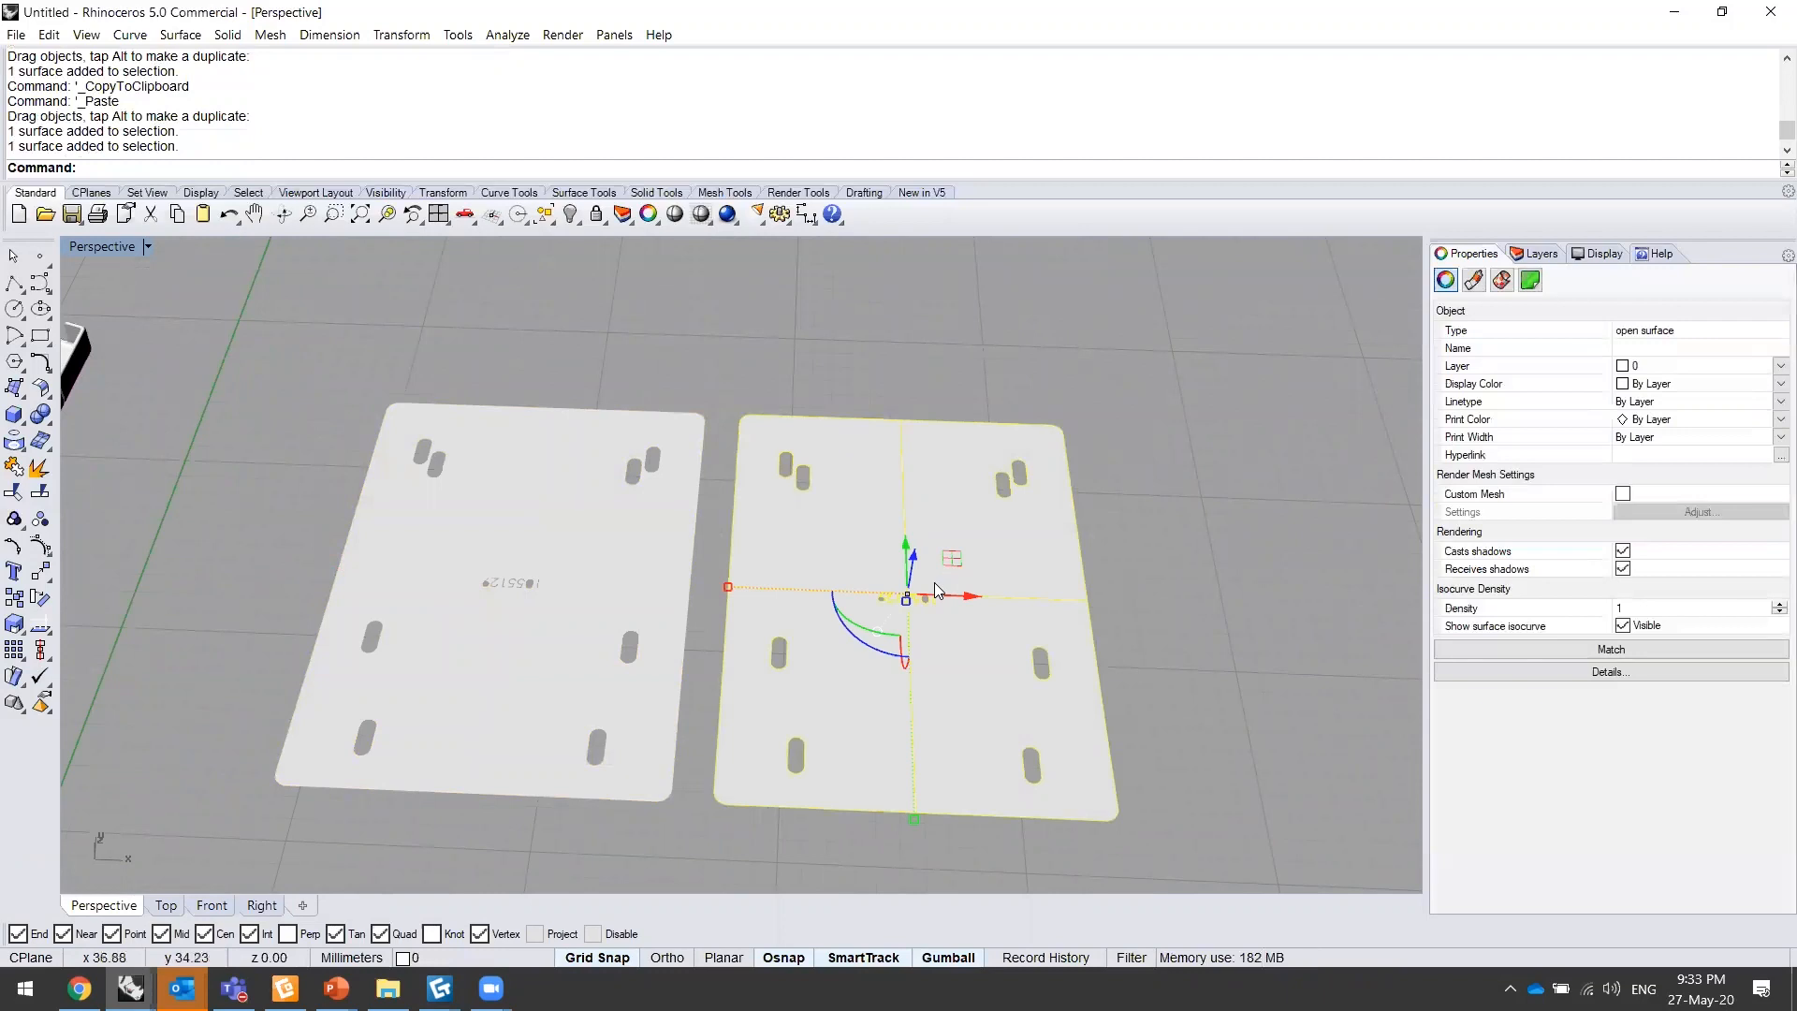
pyautogui.click(716, 559)
pyautogui.click(661, 661)
pyautogui.click(700, 648)
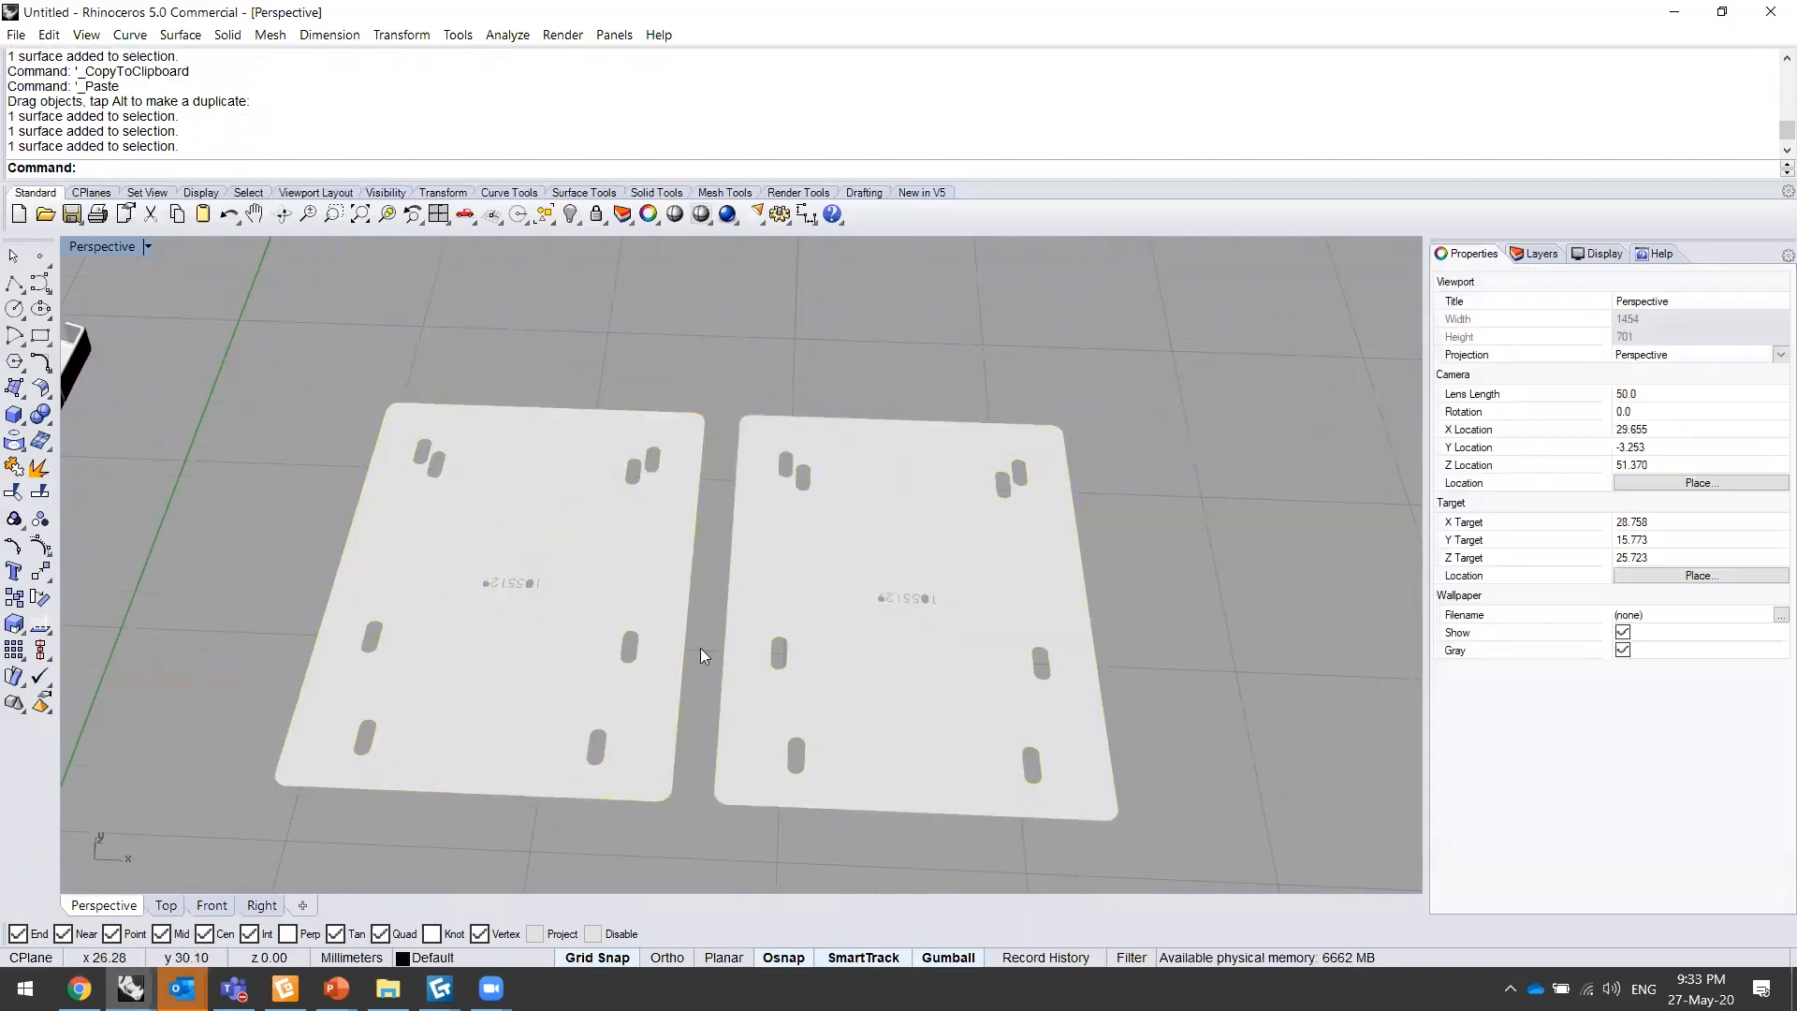
# - Set the Perspective viewport to Wireframe display and inspect the outlines and cutouts of both panel copies
pyautogui.click(94, 249)
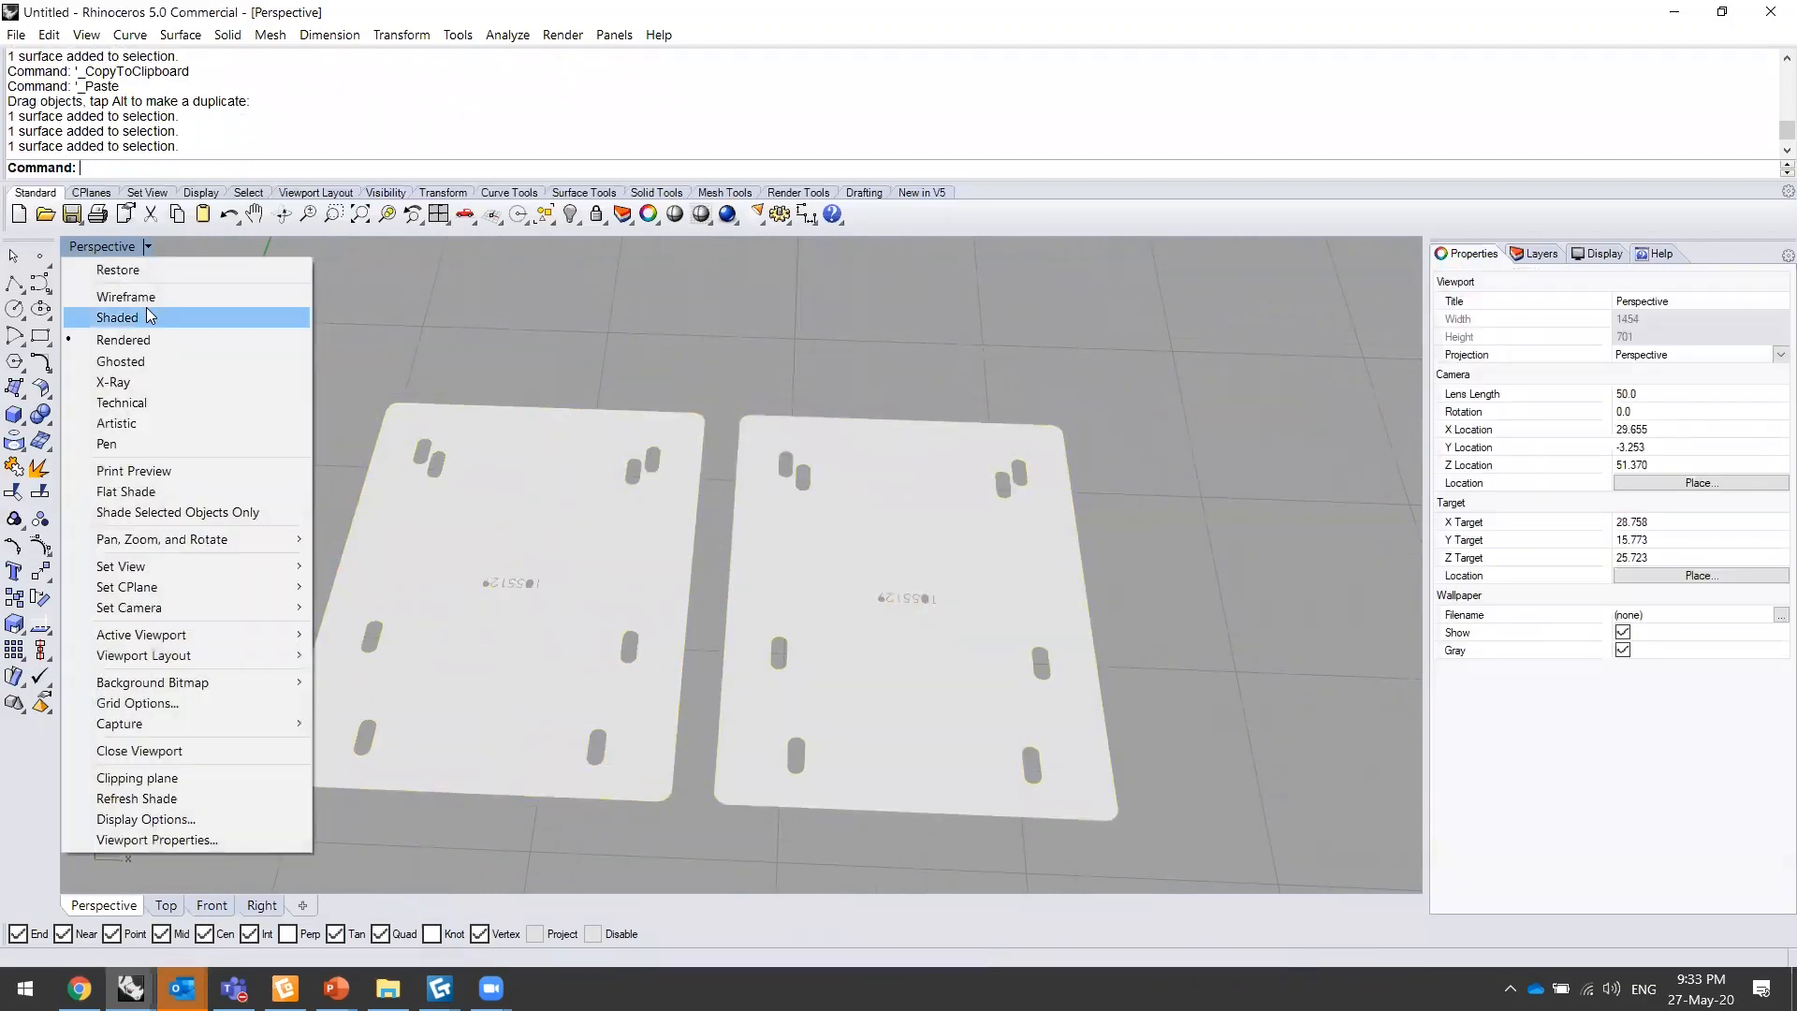
pyautogui.click(167, 300)
pyautogui.keyDown('shift'); pyautogui.moveTo(808, 477); pyautogui.dragTo(754, 466, button='right'); pyautogui.keyUp('shift')
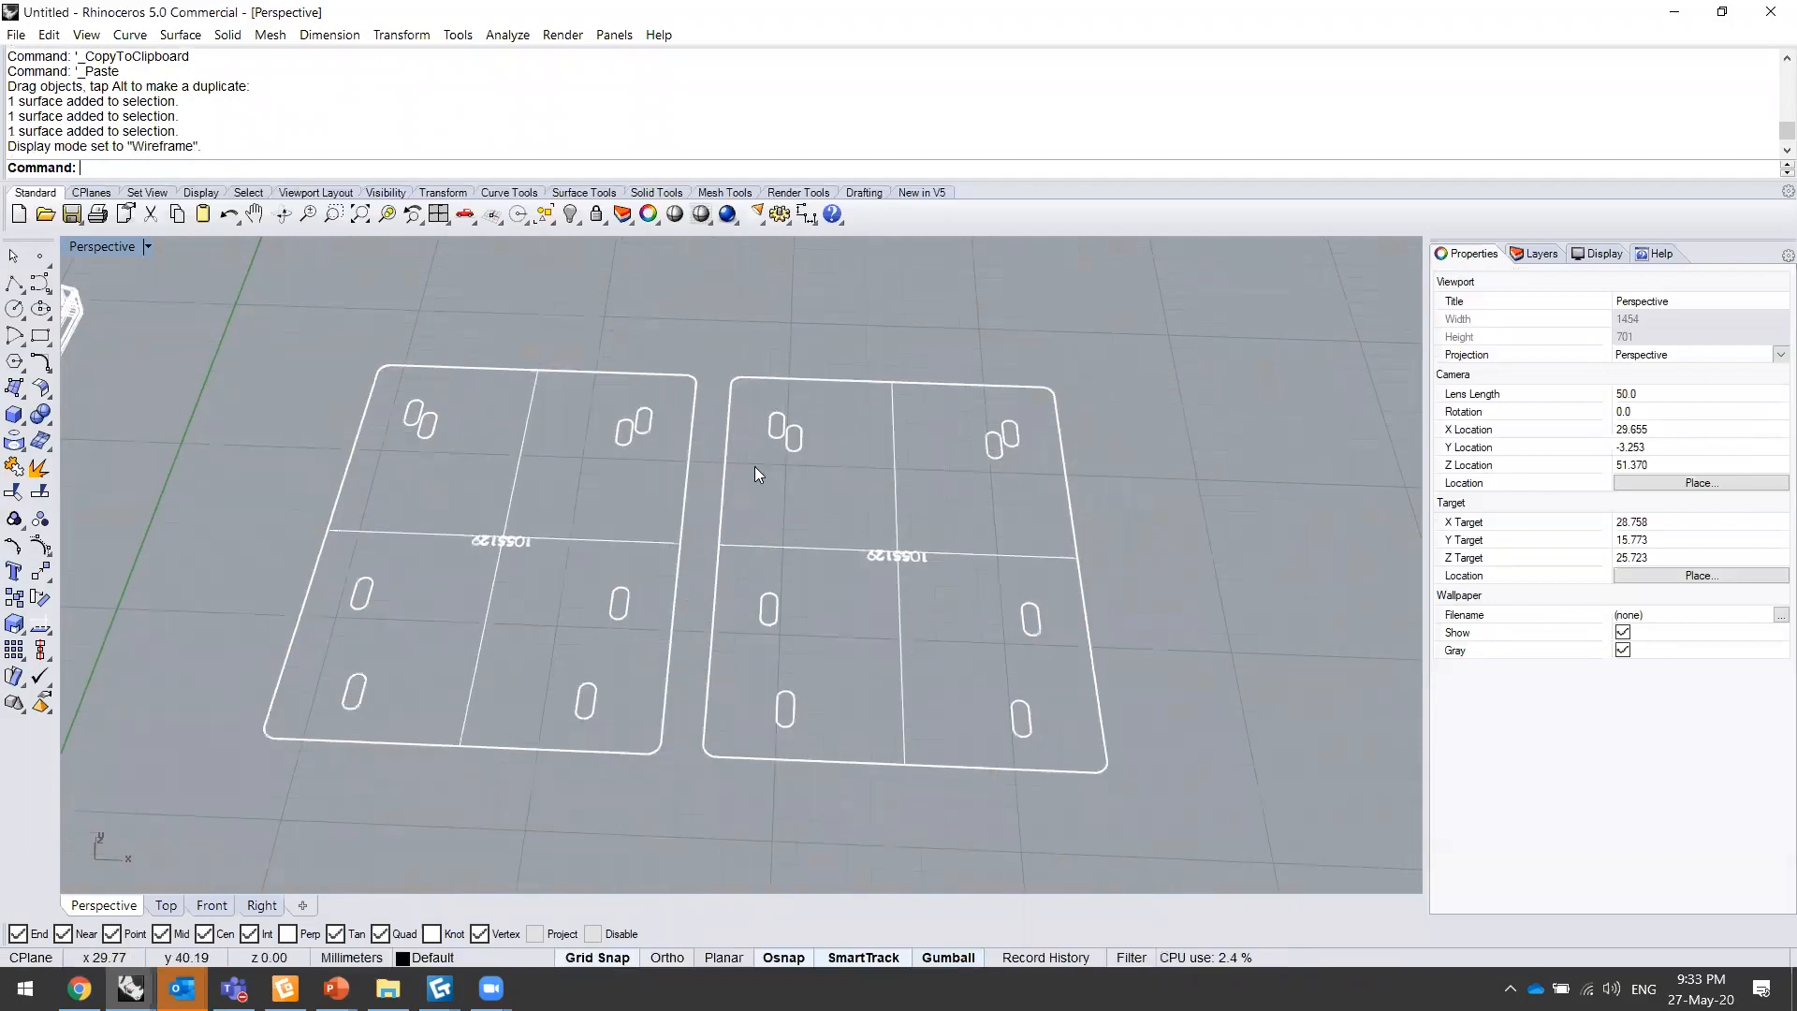
pyautogui.press('Left')
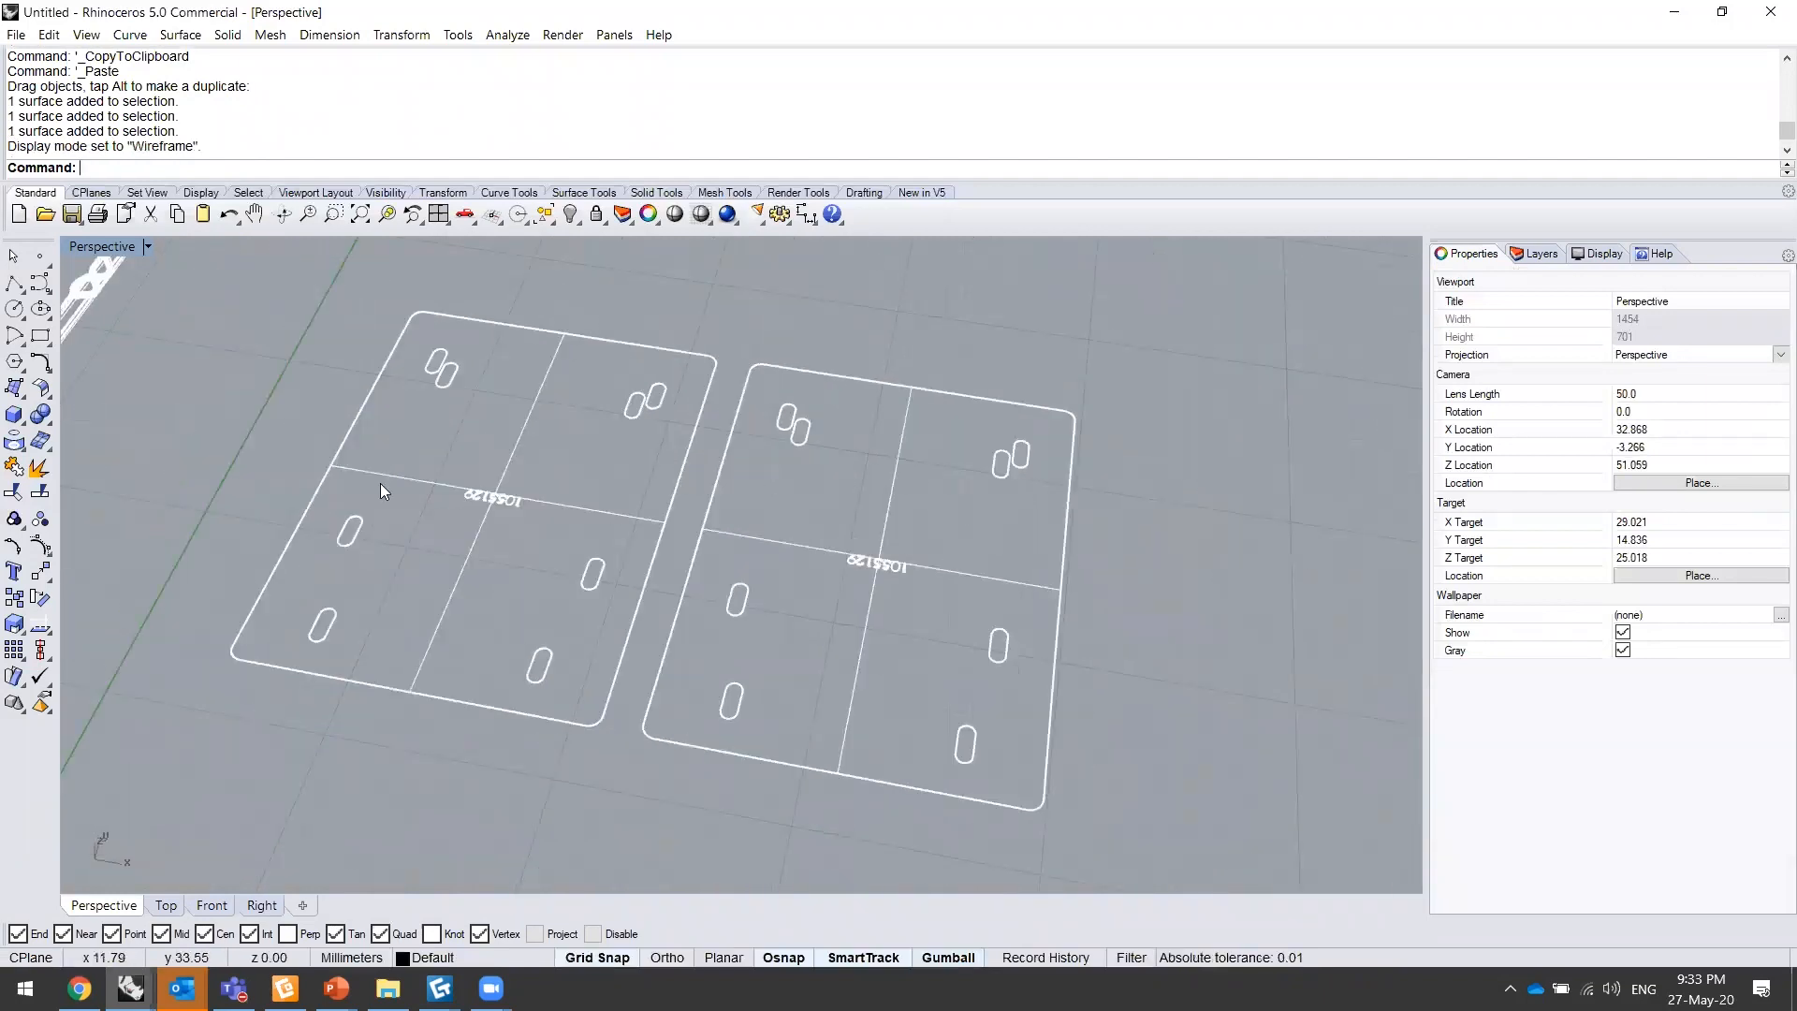
# - Set the Perspective viewport to Shaded display and check the second panel copy by selecting and deselecting it
pyautogui.click(96, 247)
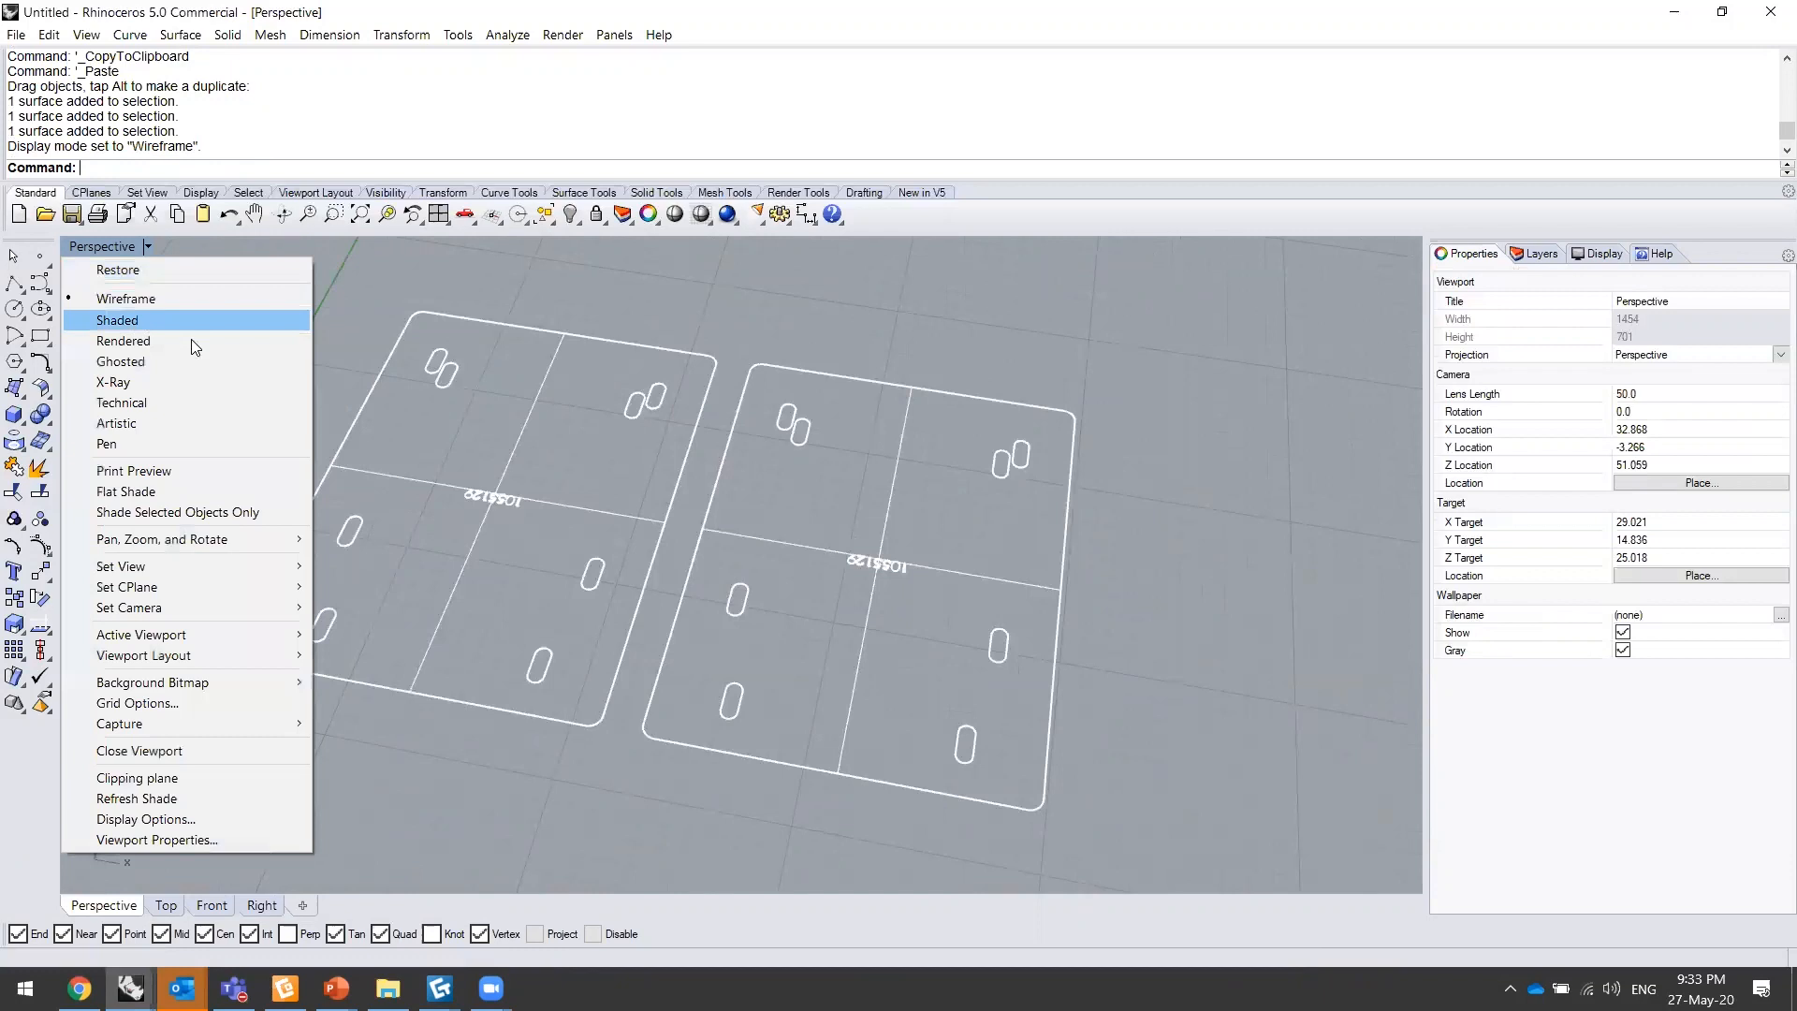
pyautogui.click(149, 319)
pyautogui.click(836, 552)
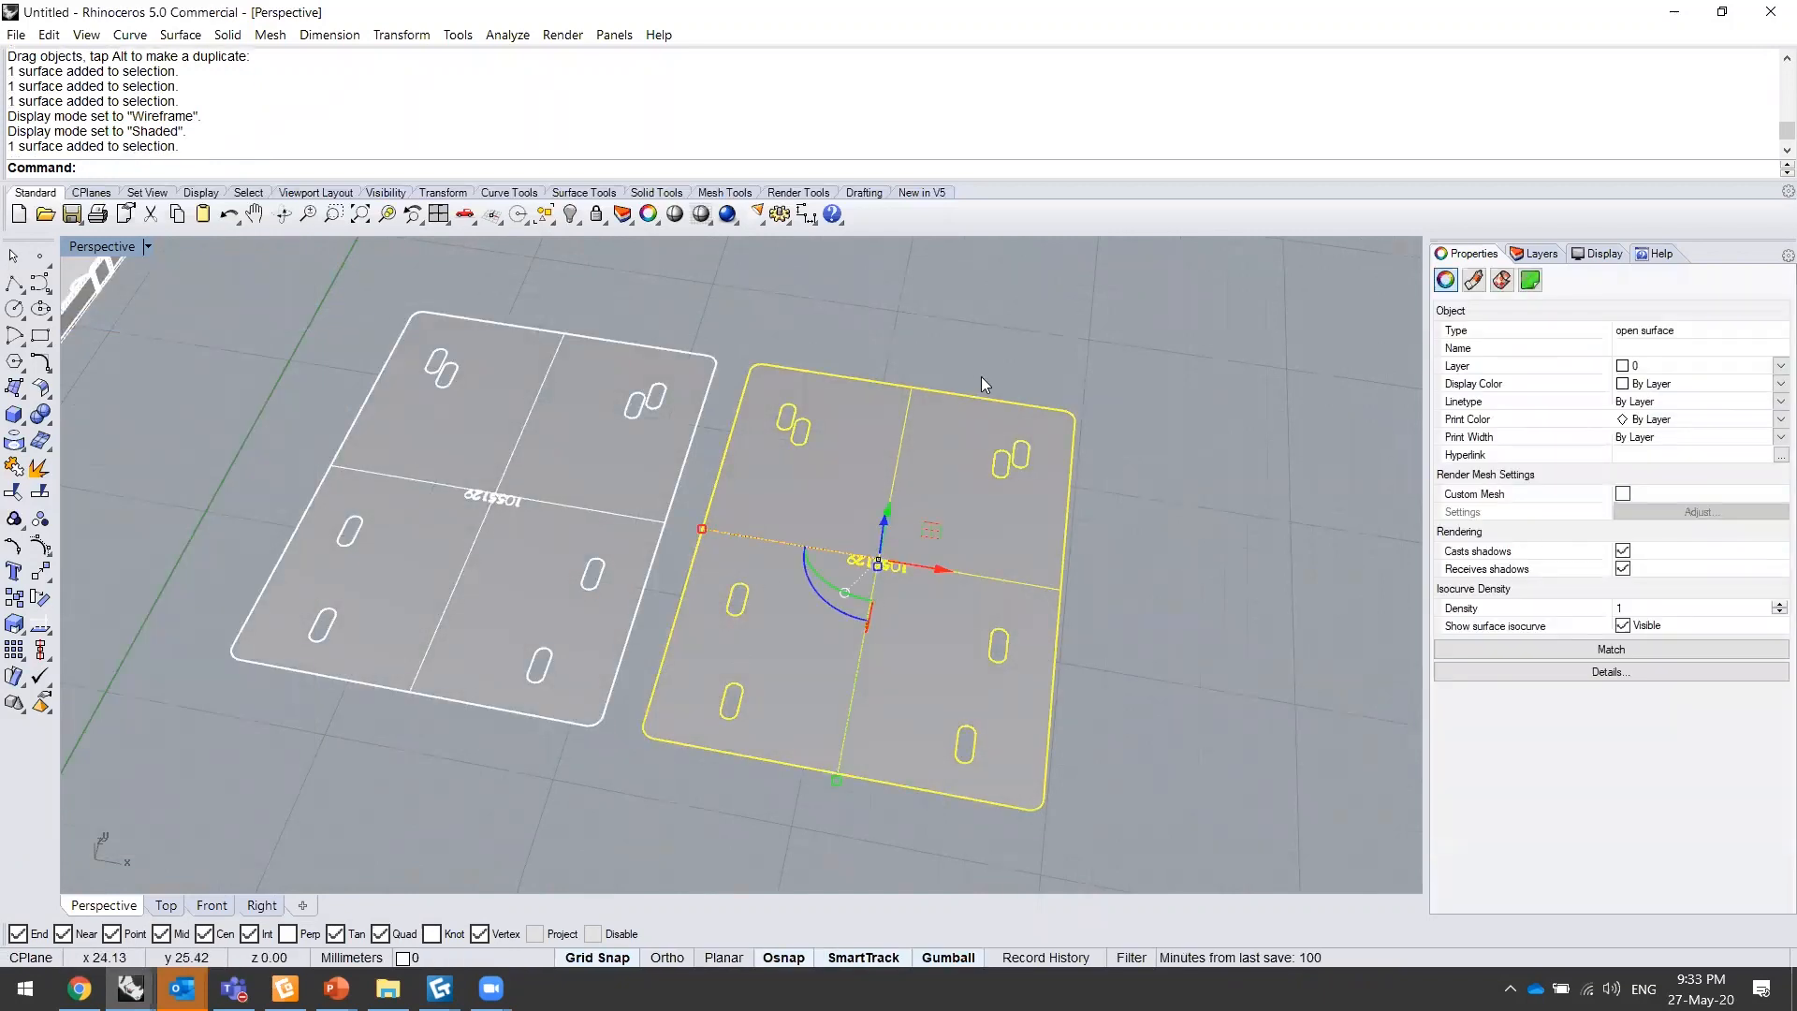
pyautogui.click(1007, 384)
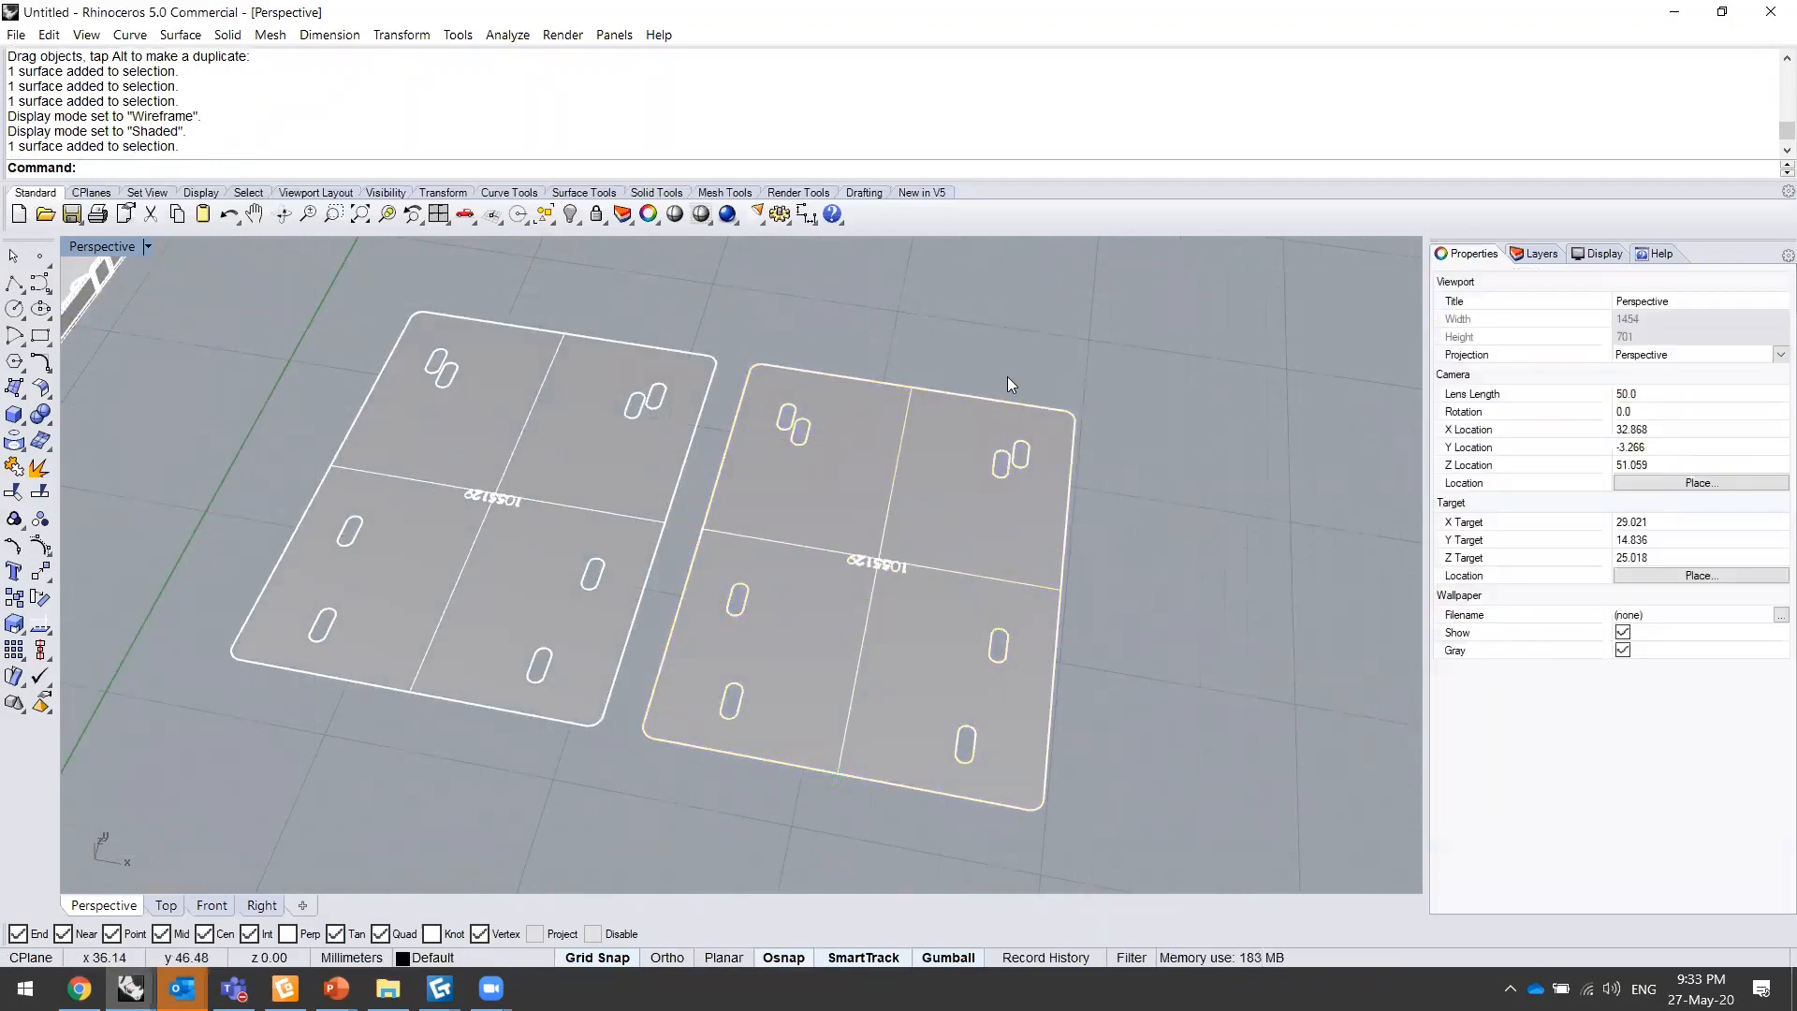
pyautogui.write('Remove')
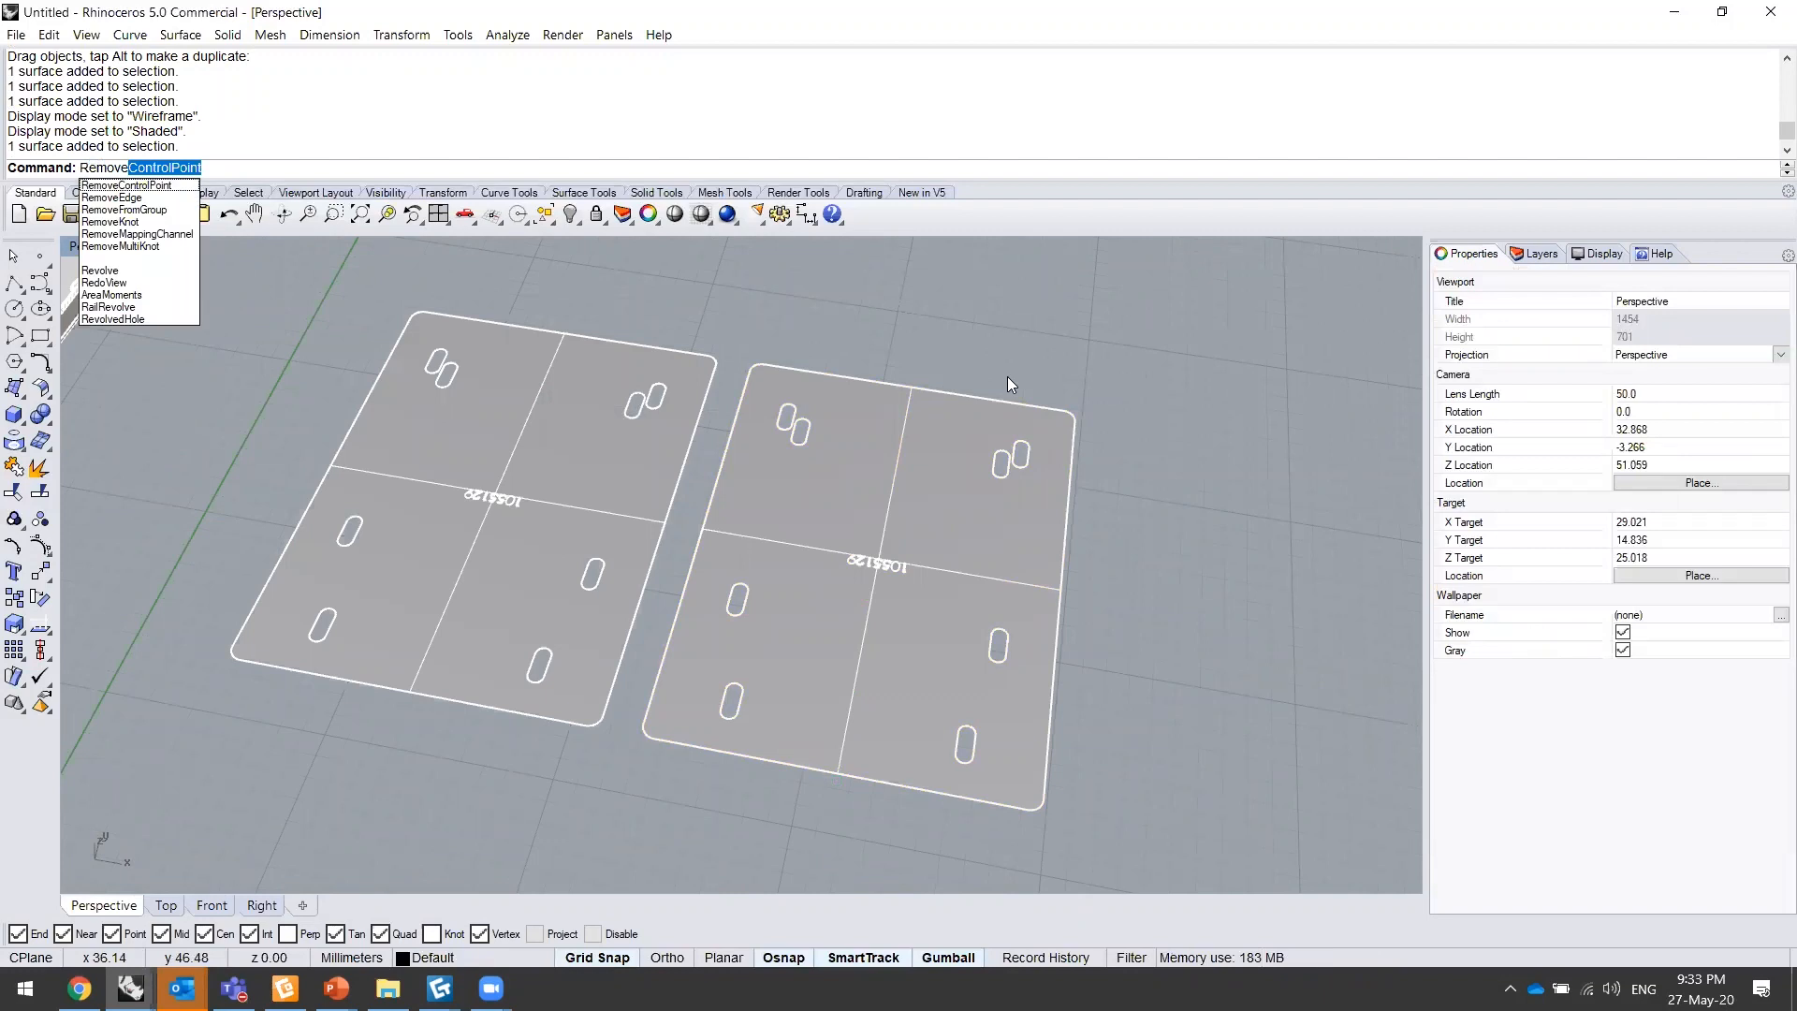
pyautogui.write('untri')
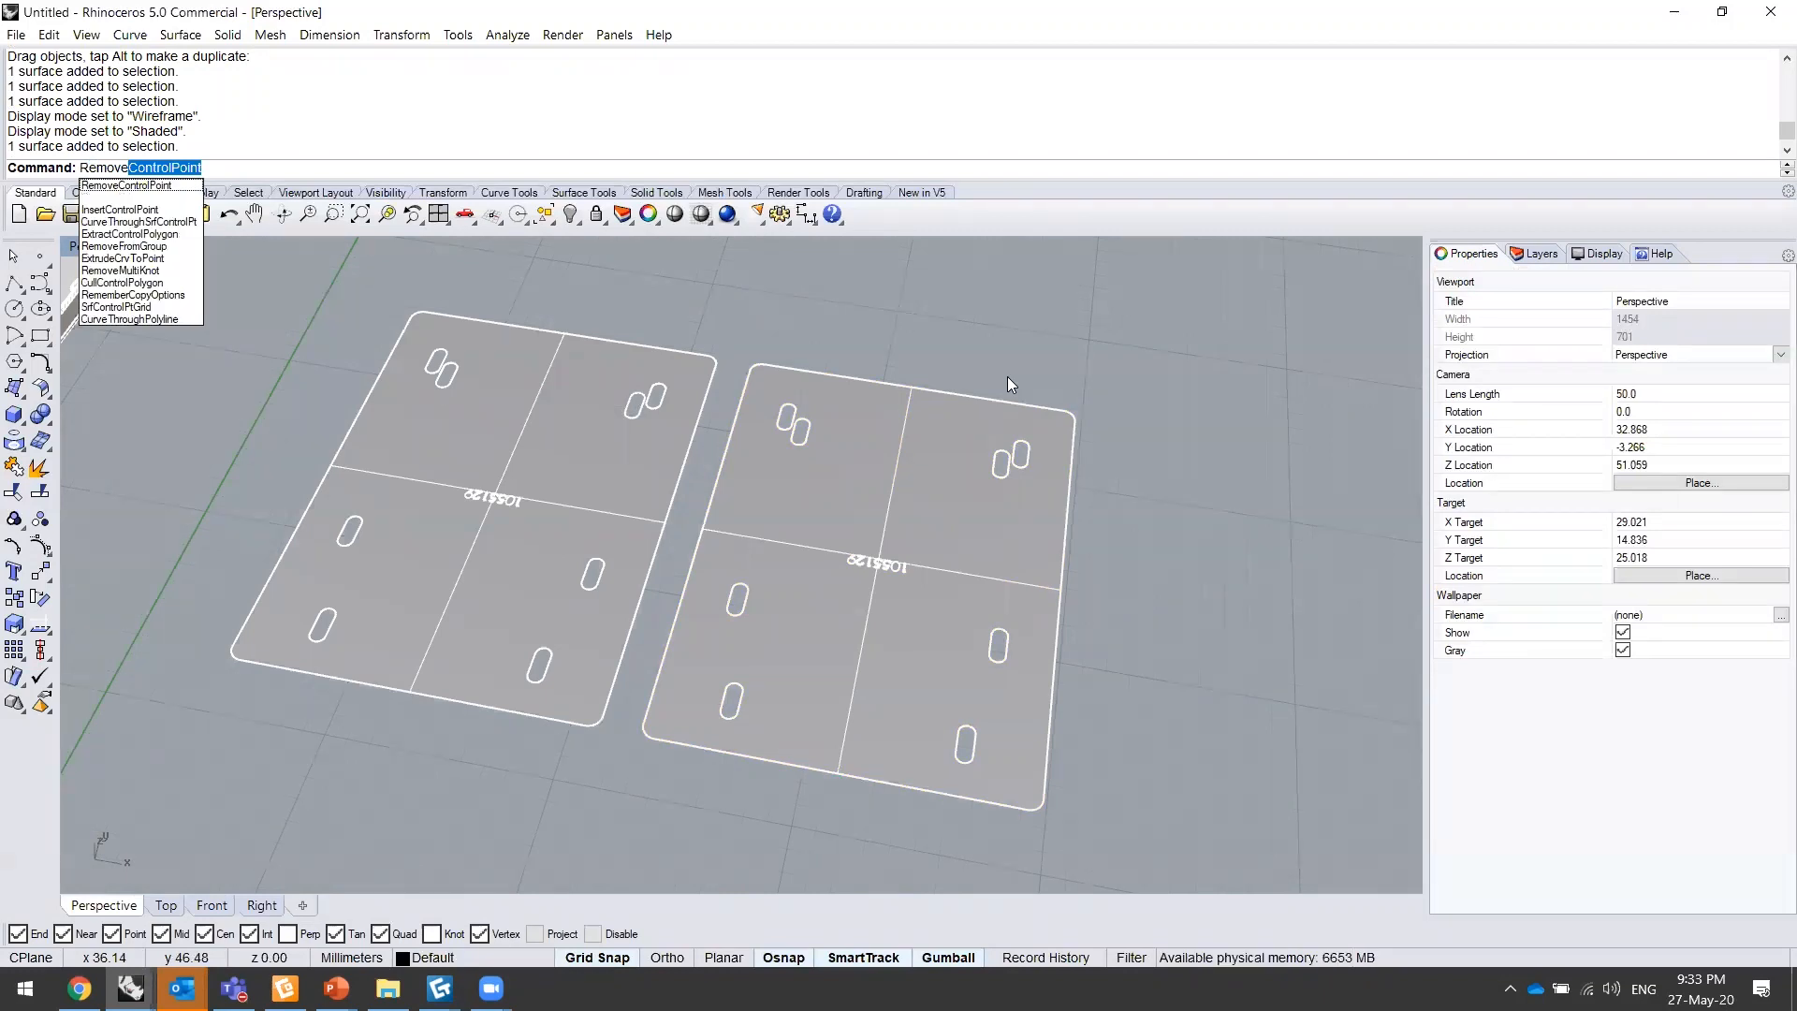
pyautogui.press('BackSpace')
pyautogui.press('BackSpace')
pyautogui.press('BackSpace')
pyautogui.press('BackSpace')
pyautogui.press('BackSpace')
pyautogui.press('BackSpace')
pyautogui.press('BackSpace')
pyautogui.press('BackSpace')
pyautogui.press('BackSpace')
pyautogui.press('BackSpace')
pyautogui.press('BackSpace')
pyautogui.write('Untrim')
pyautogui.press('Return')
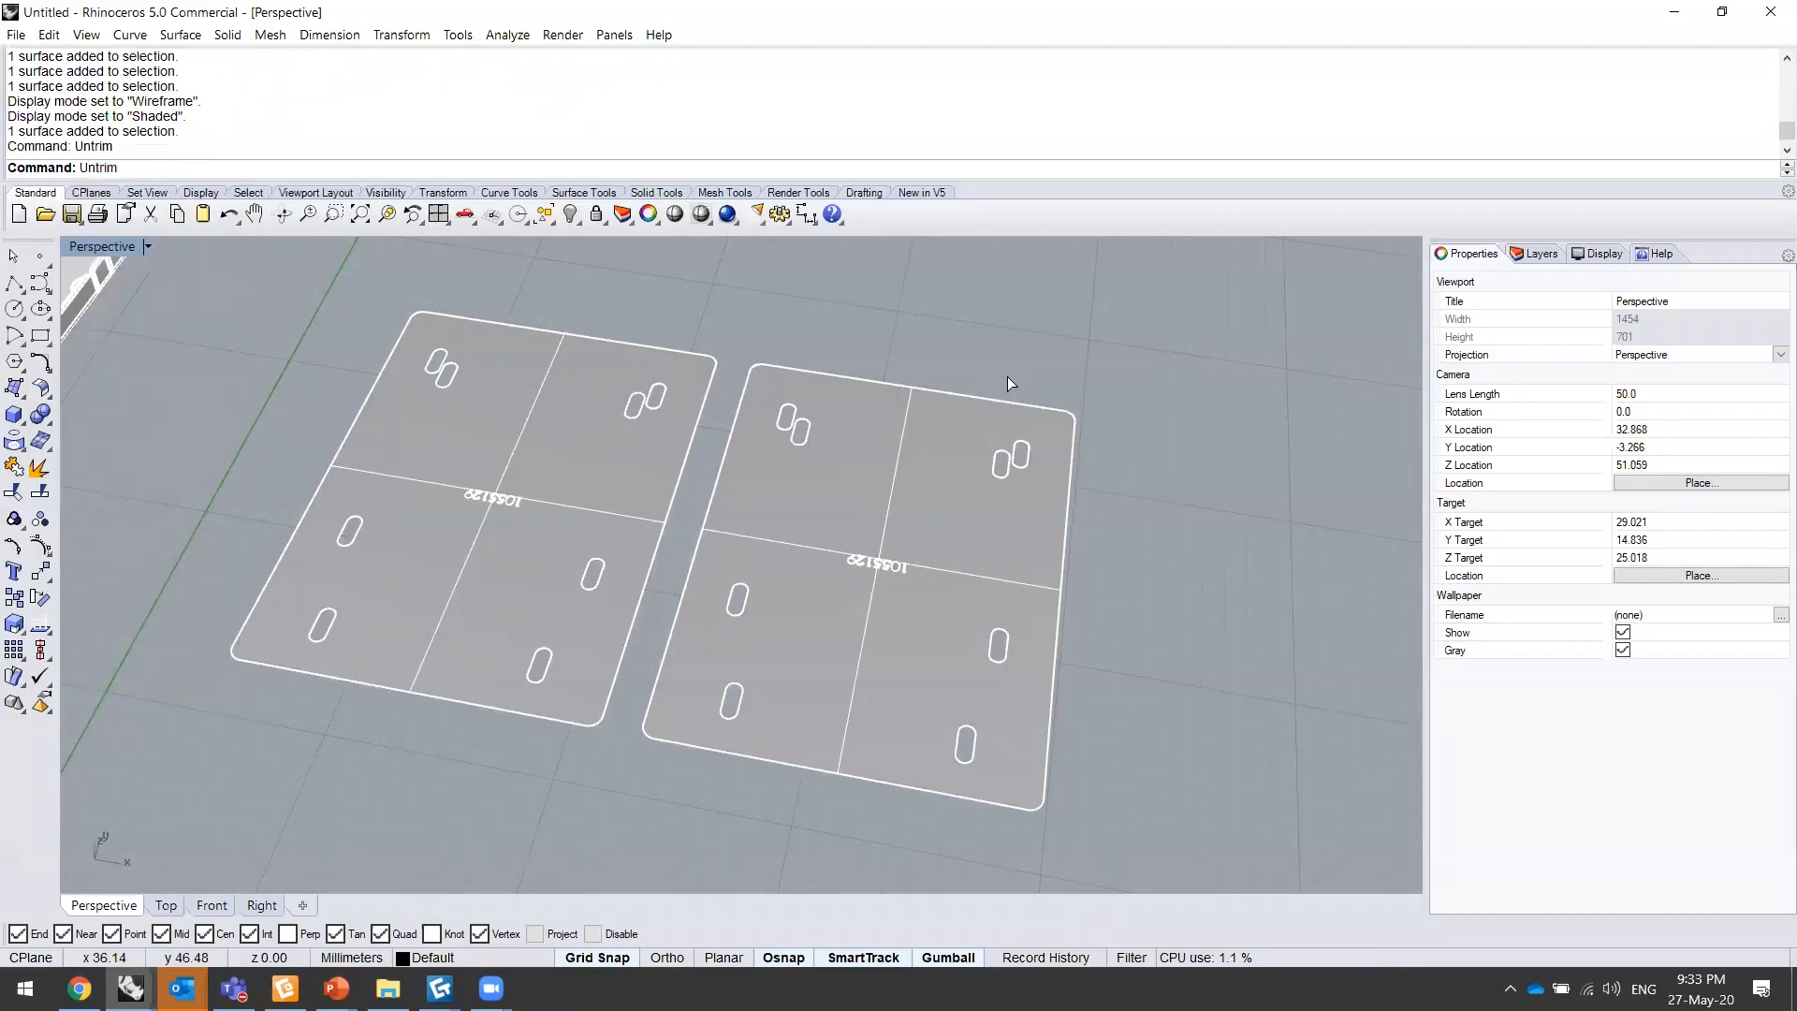
pyautogui.press('Escape')
# - Remove all slots and the number cutouts from the panel copy farther from the seat shell with UntrimHoles
pyautogui.write('UntrimHoles')
pyautogui.press('Return')
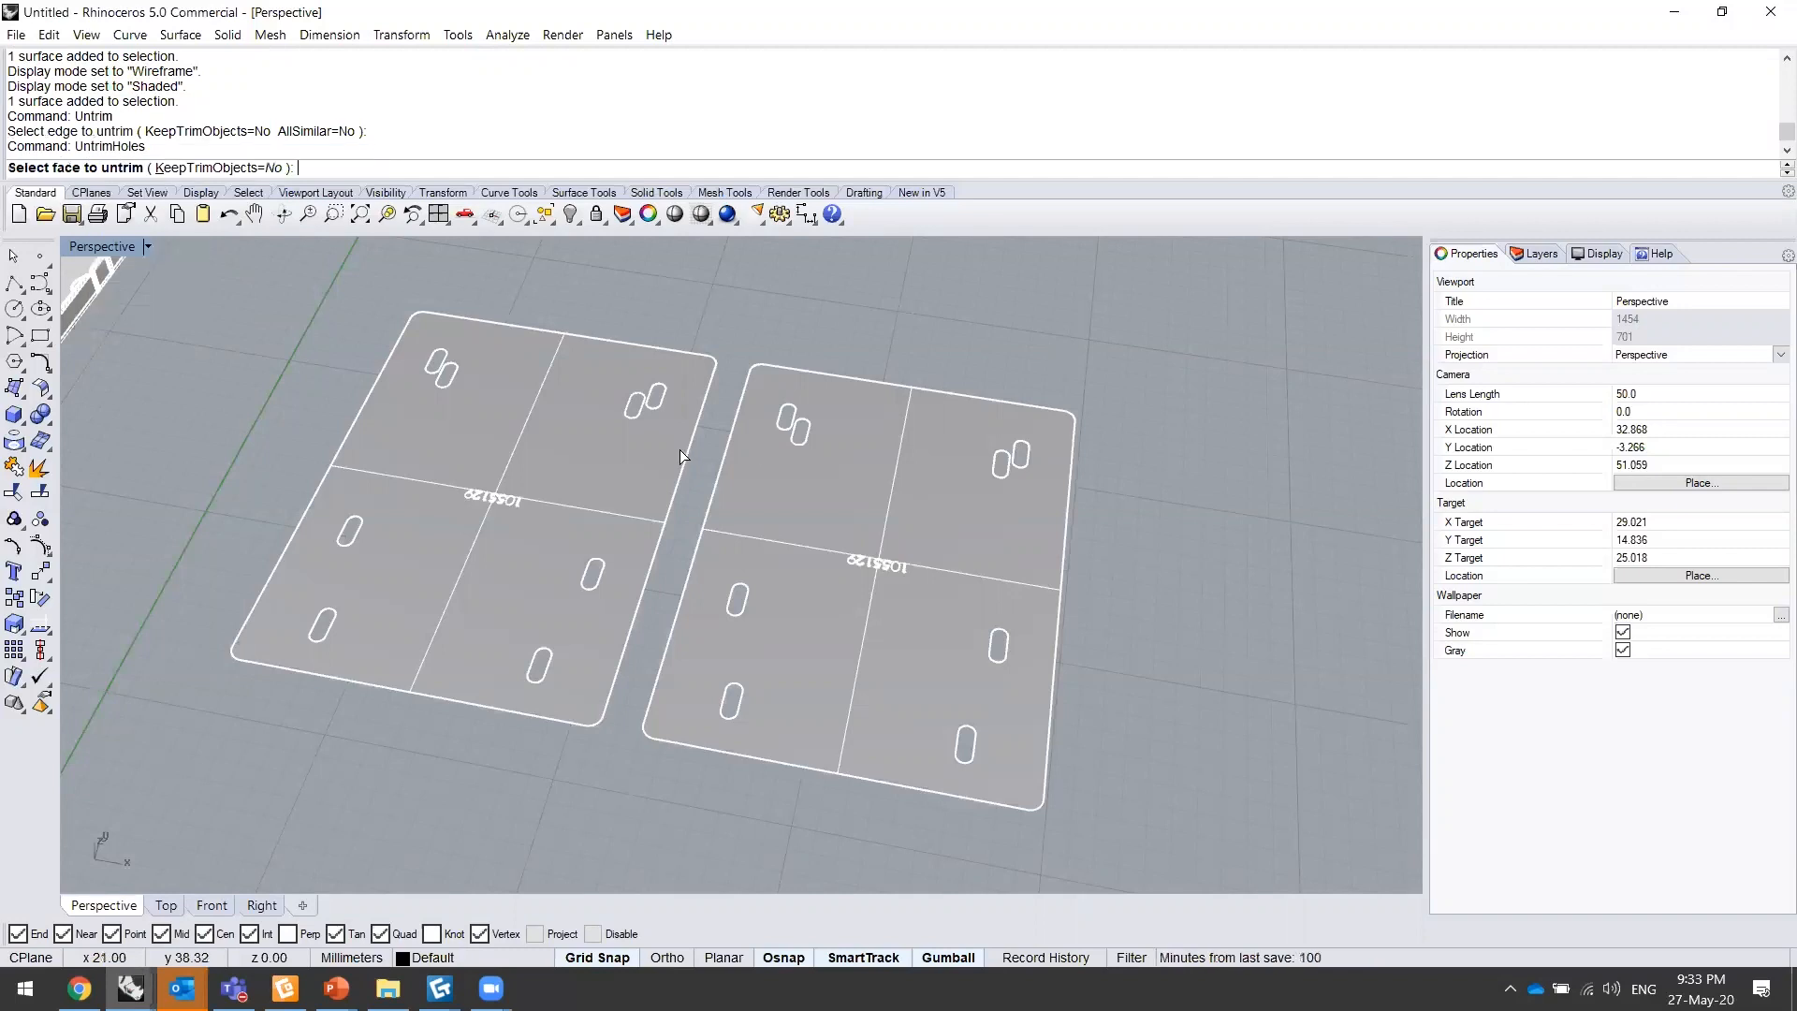
pyautogui.click(846, 542)
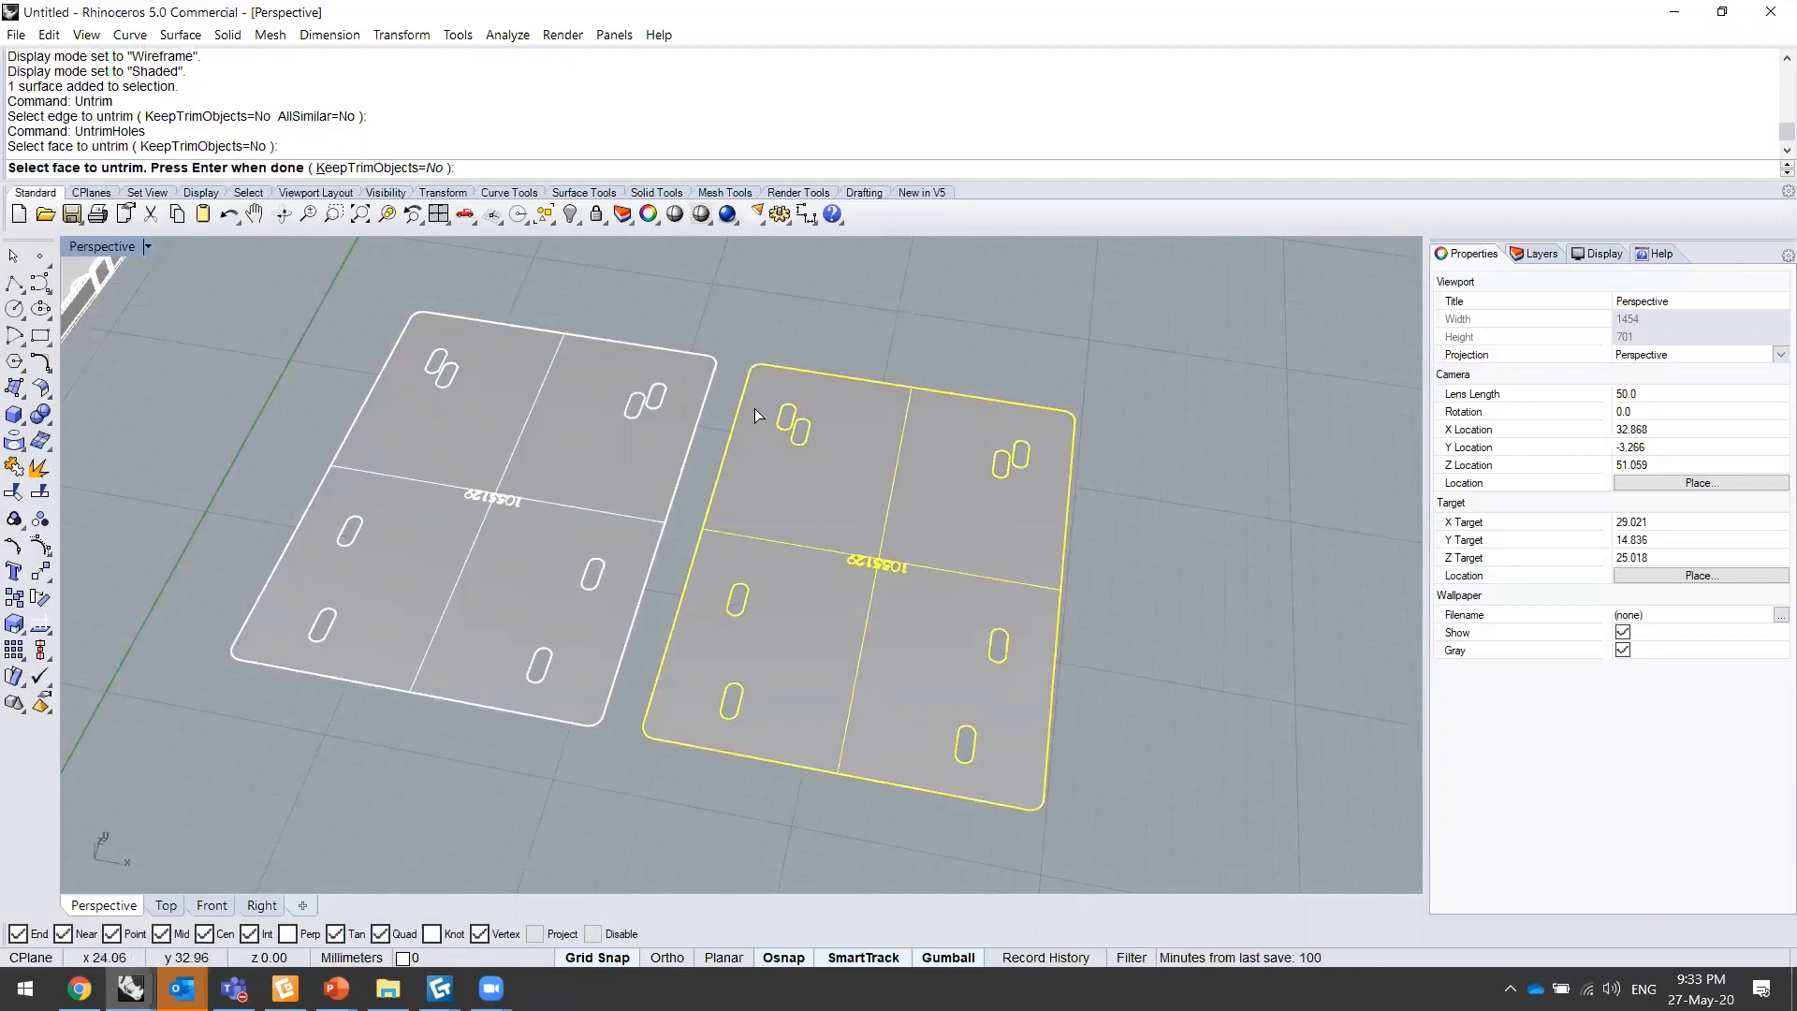
pyautogui.press('Return')
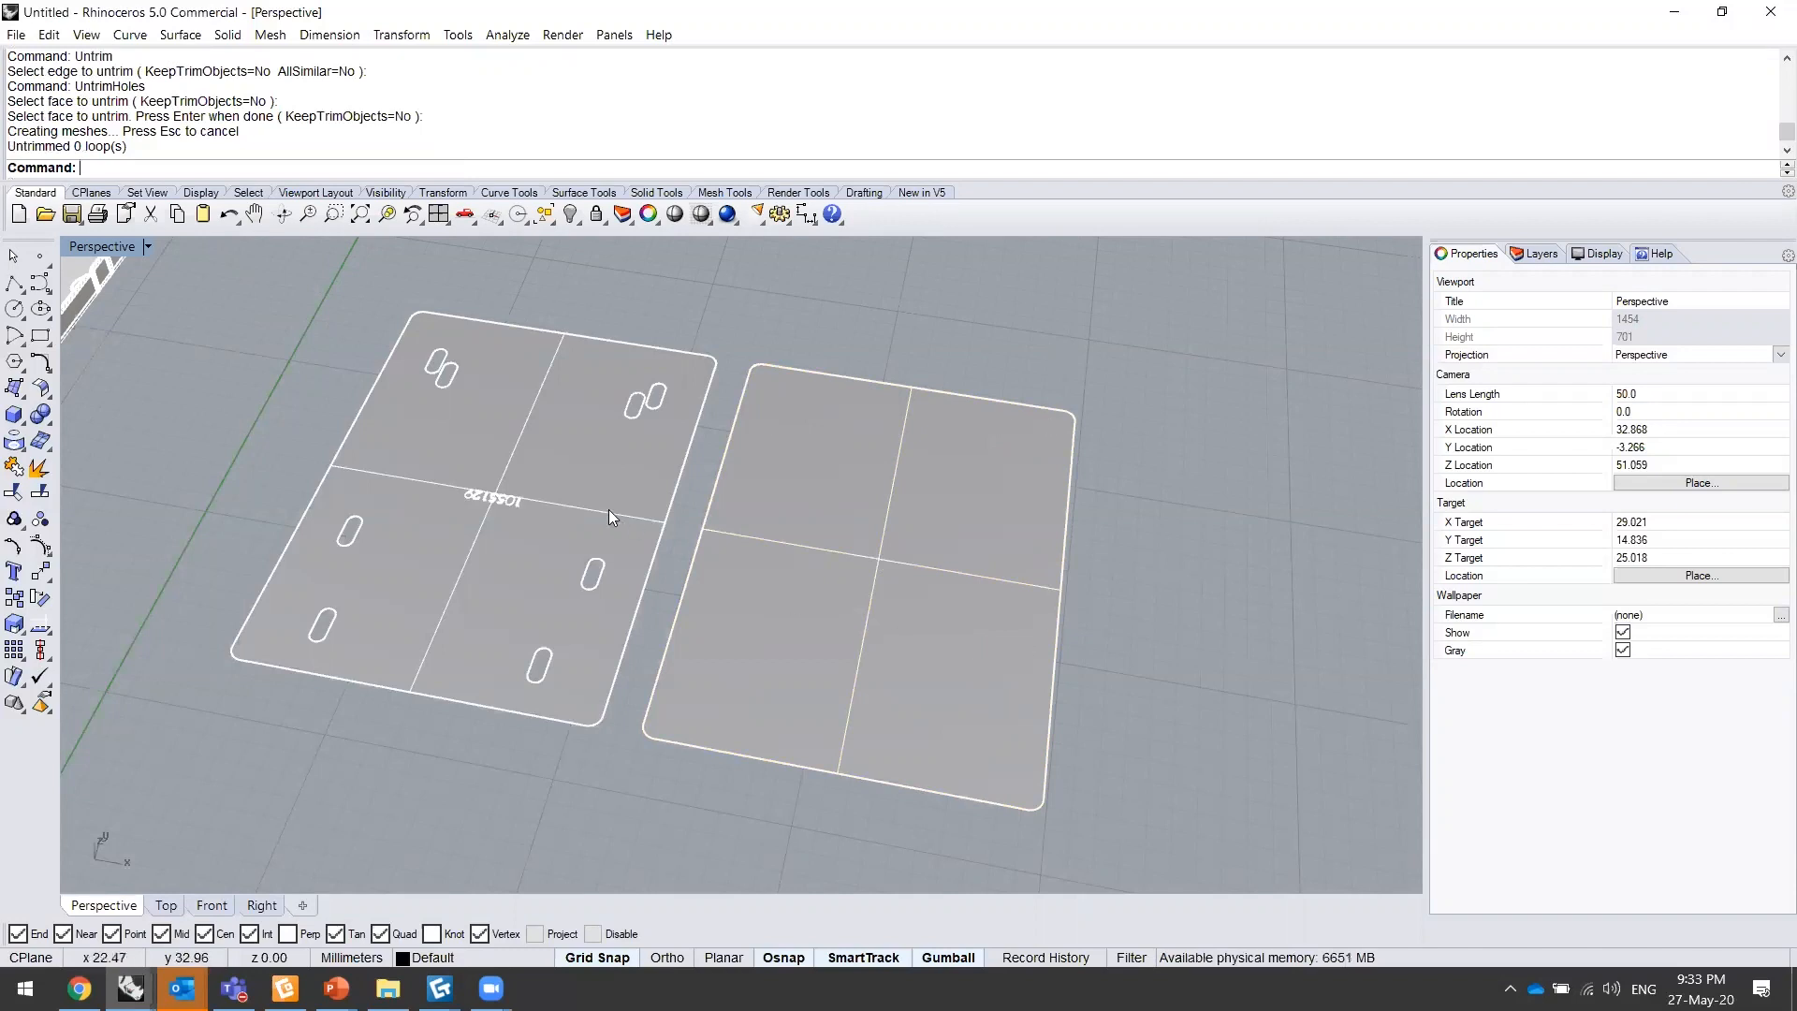
# - Compare the slotted panel and its number cutouts with the hole-free copy and with the seat shell's central panel
pyautogui.moveTo(630, 485); pyautogui.dragTo(580, 492, button='right')
pyautogui.scroll(-4, 580, 492)
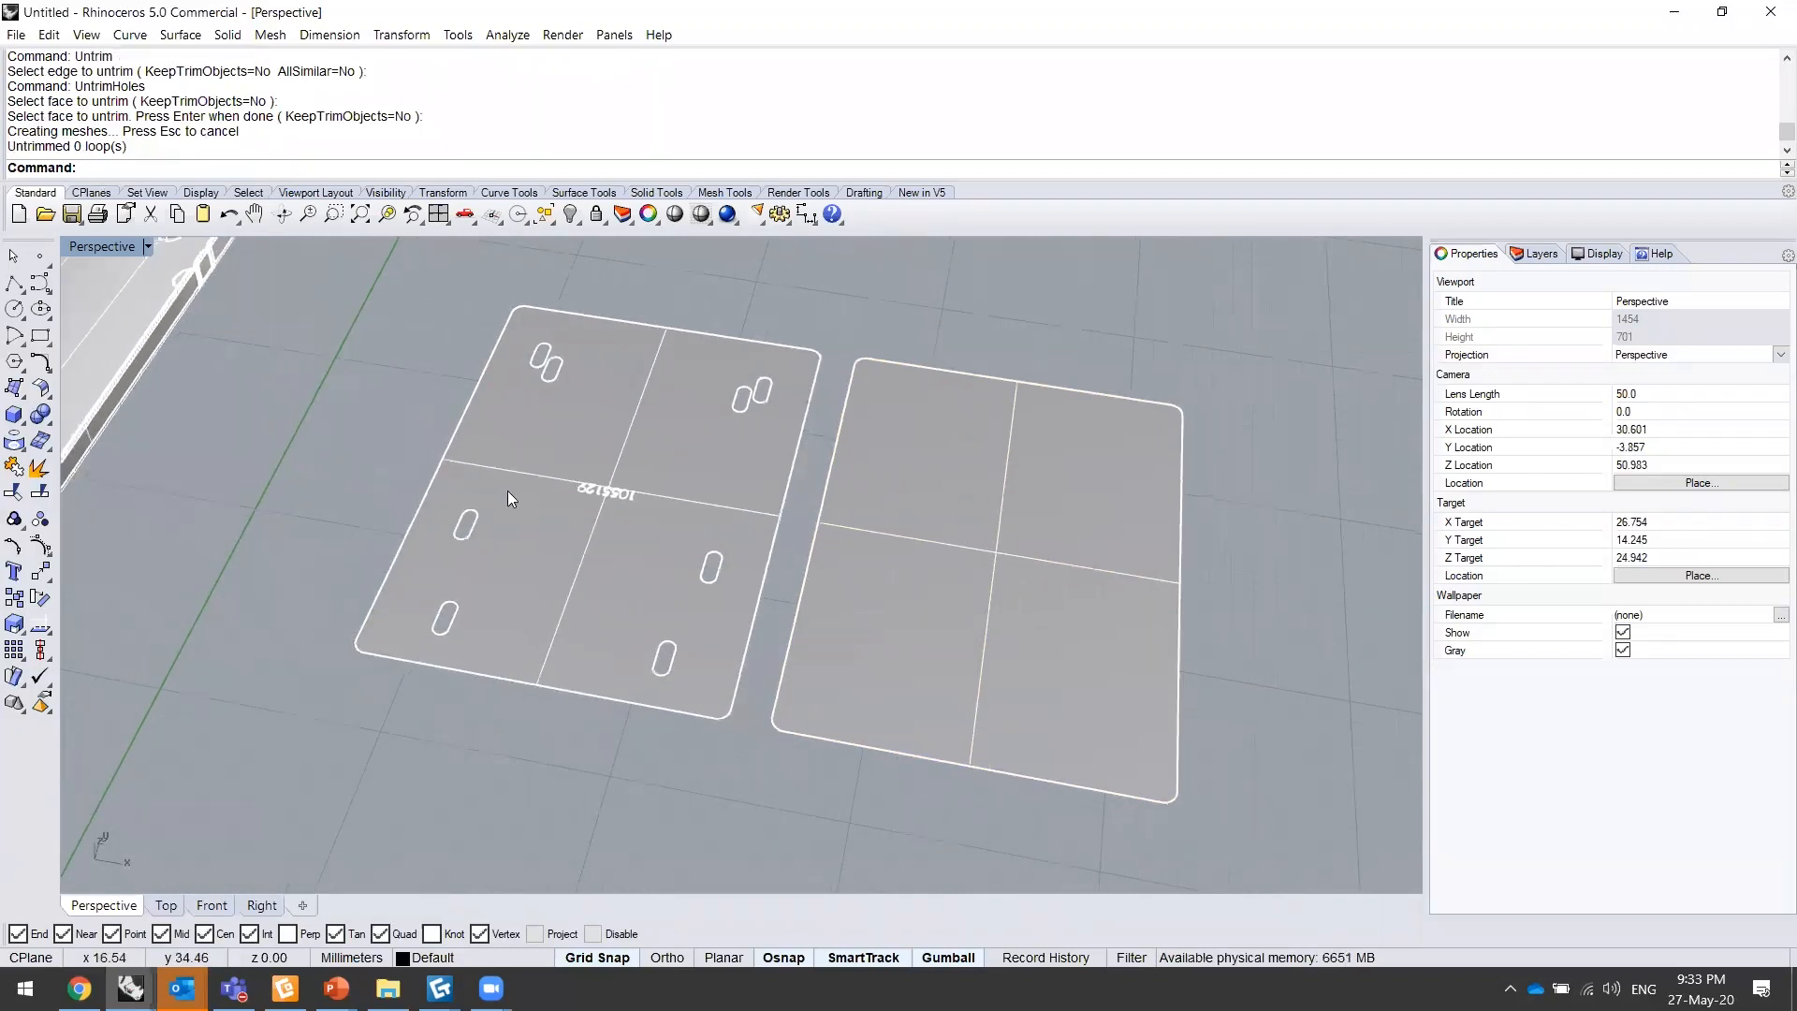
pyautogui.scroll(-3, 668, 532)
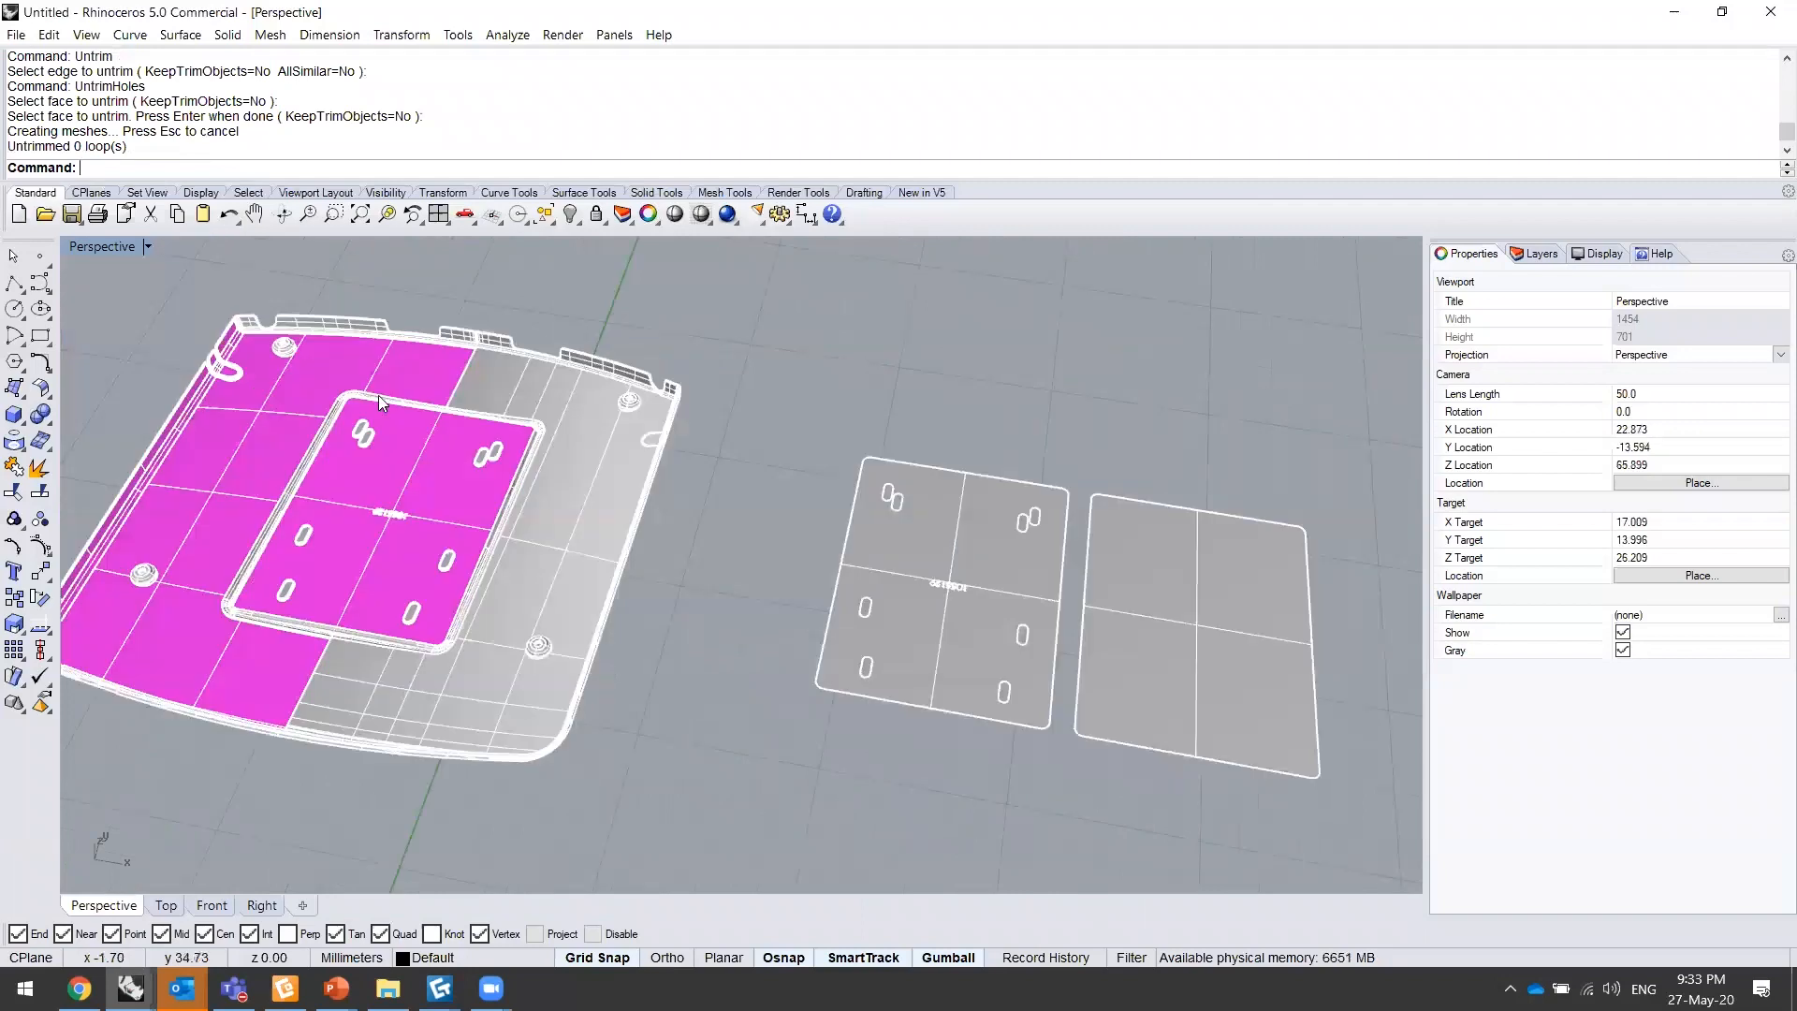
pyautogui.scroll(3, 649, 588)
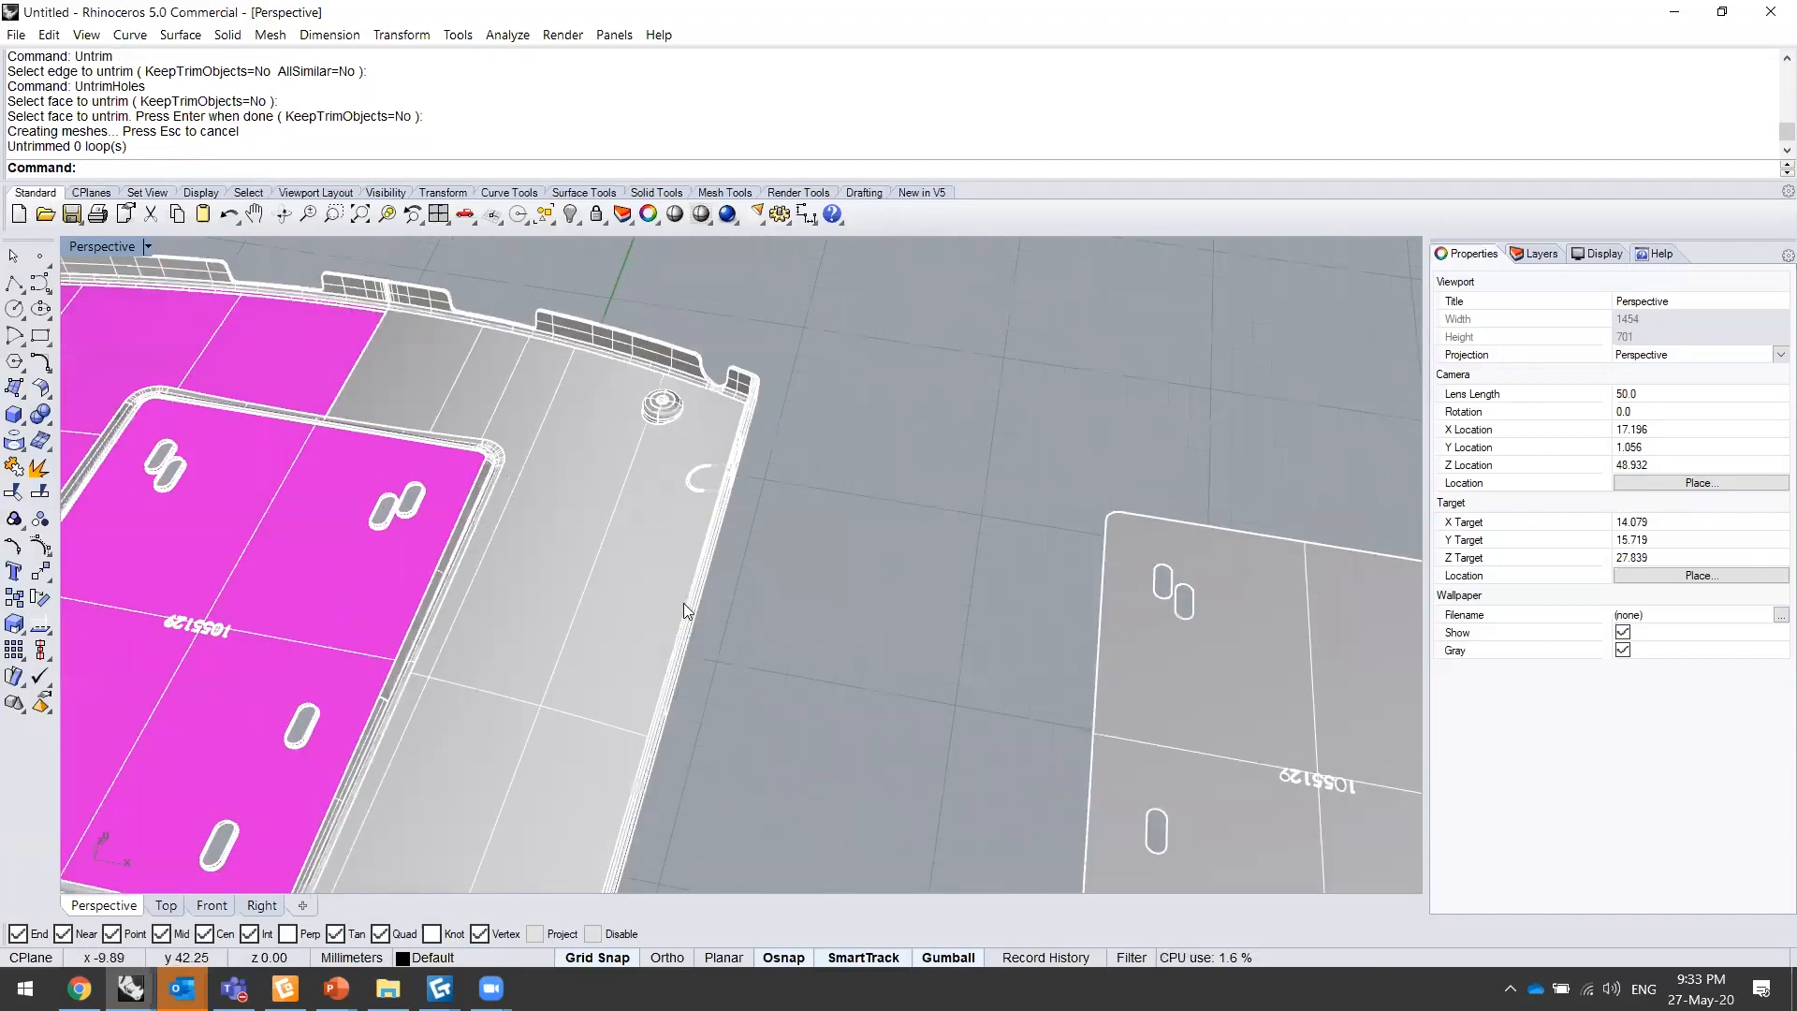
pyautogui.scroll(-4, 683, 610)
pyautogui.scroll(3, 530, 534)
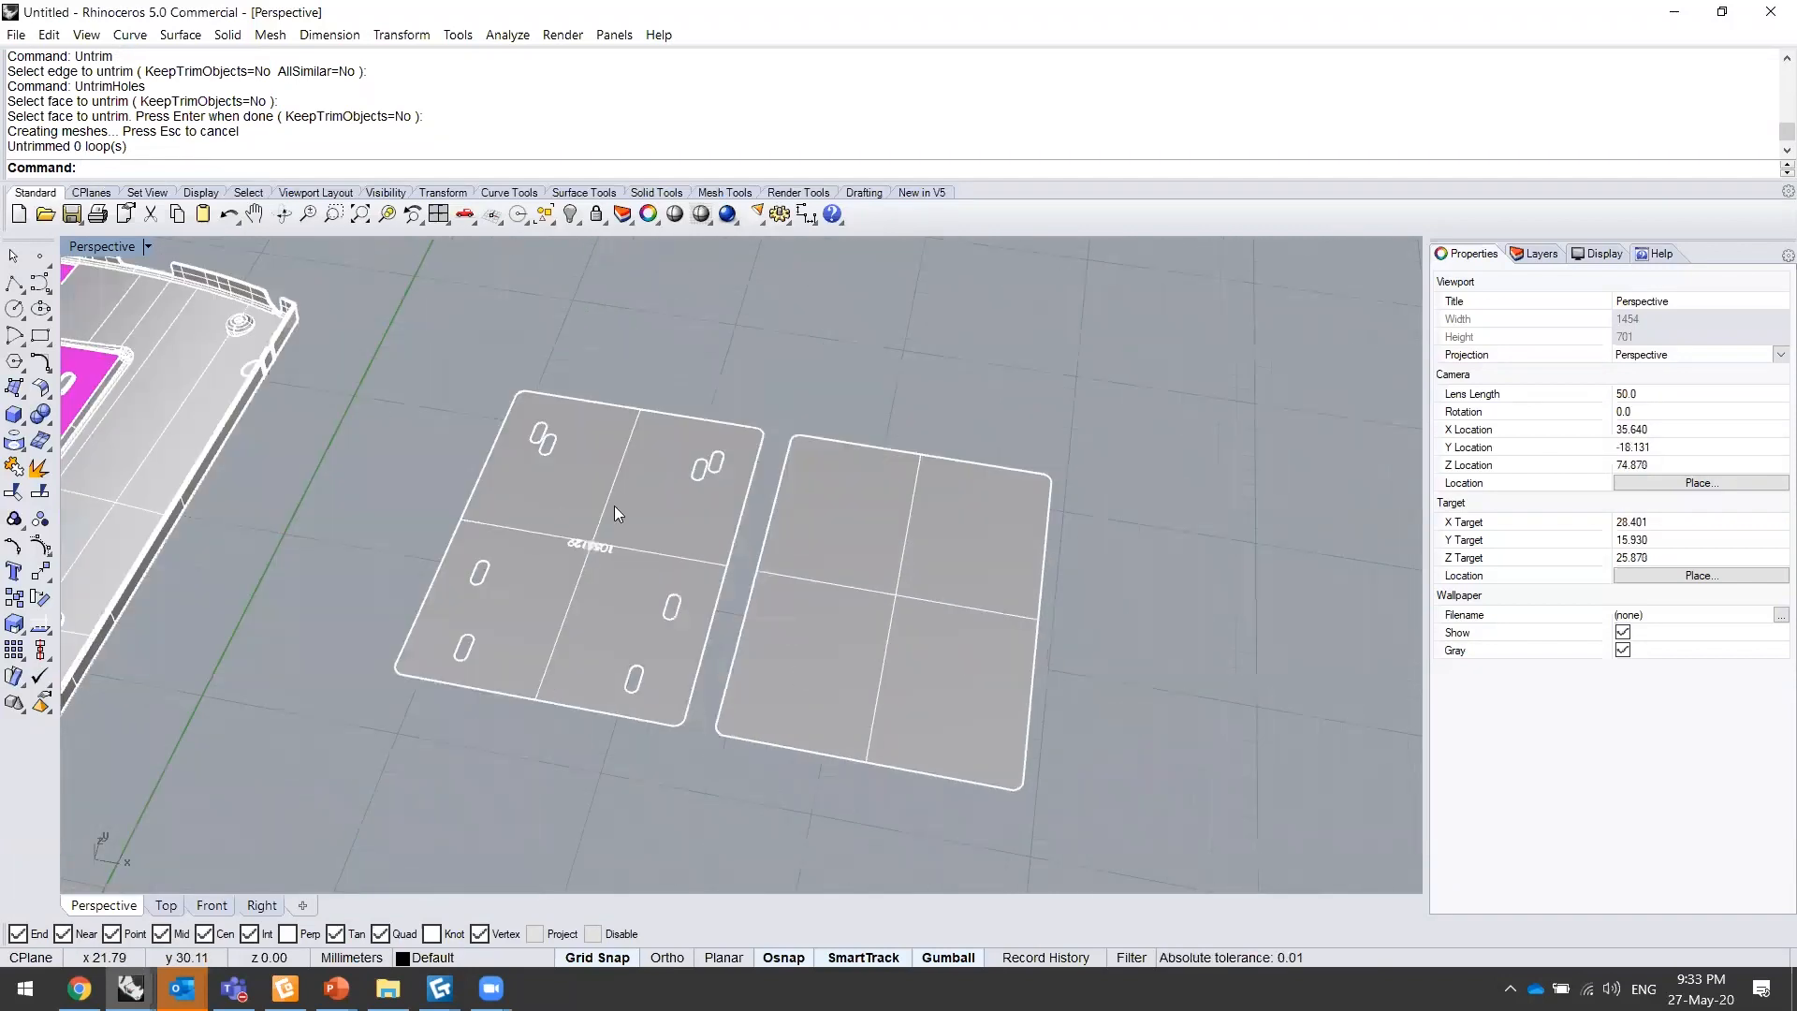
pyautogui.scroll(5, 615, 510)
pyautogui.scroll(-2, 592, 494)
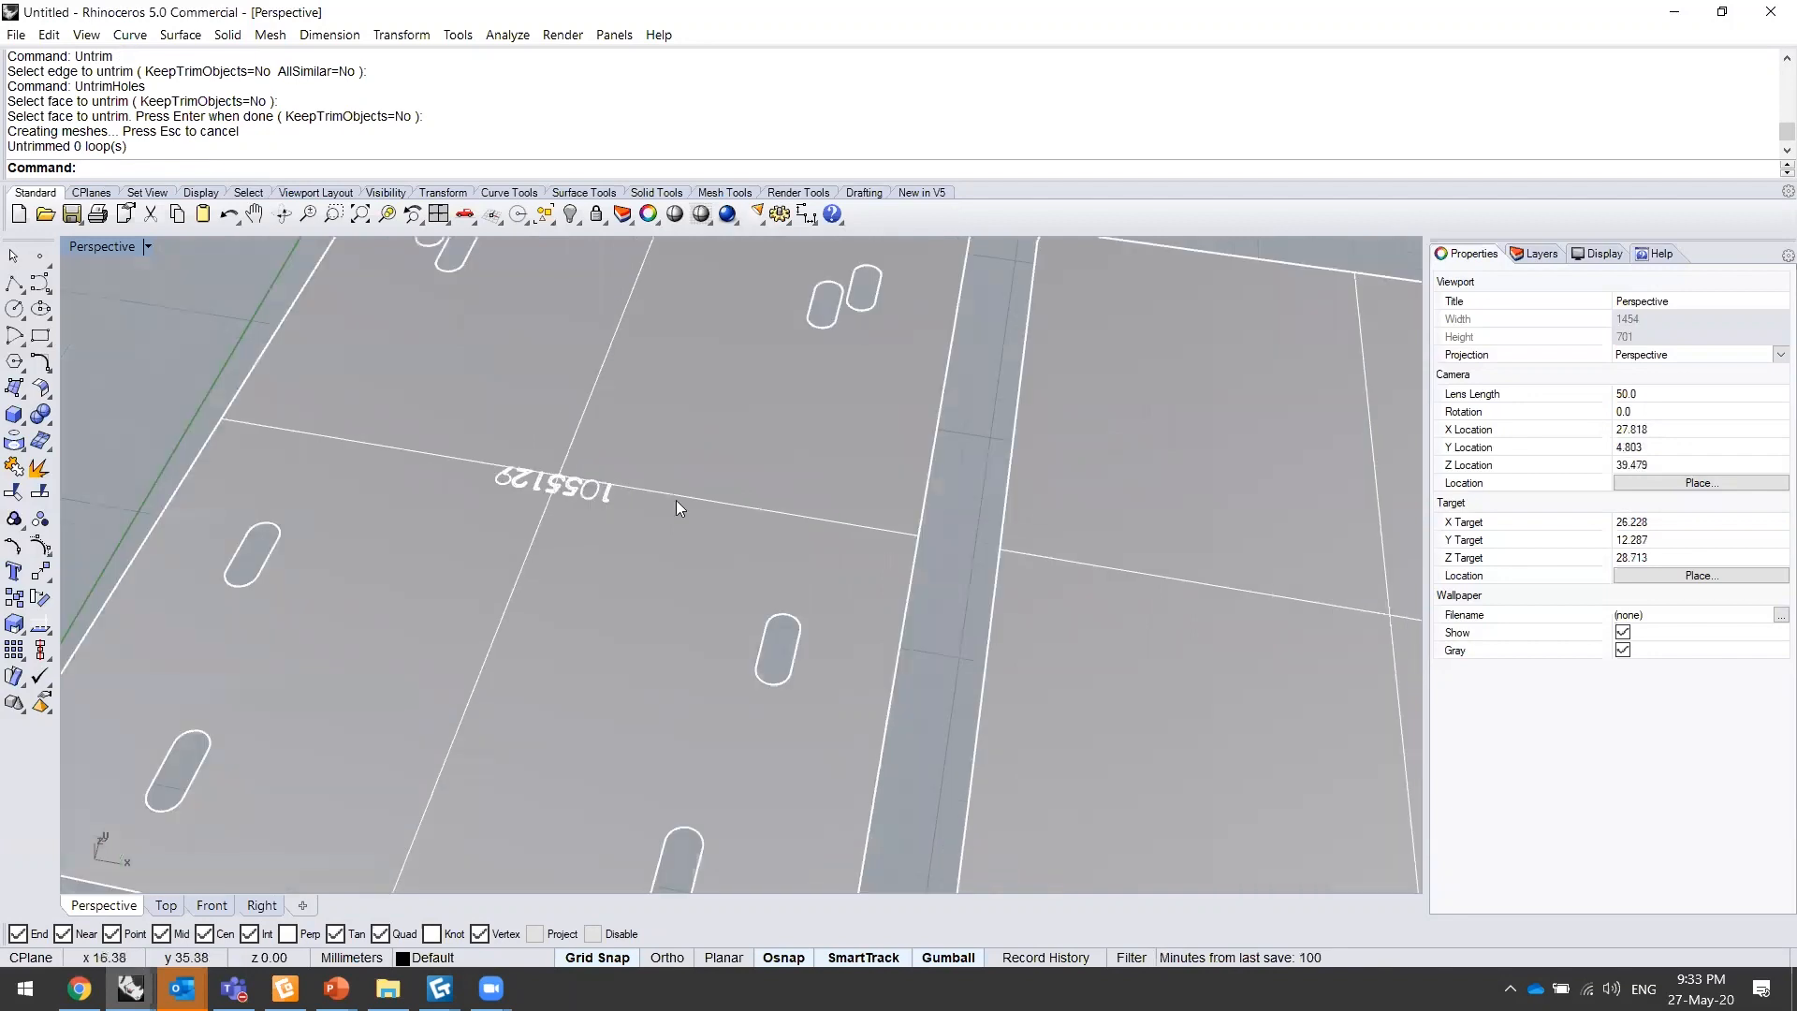
pyautogui.scroll(-6, 676, 500)
pyautogui.scroll(2, 593, 584)
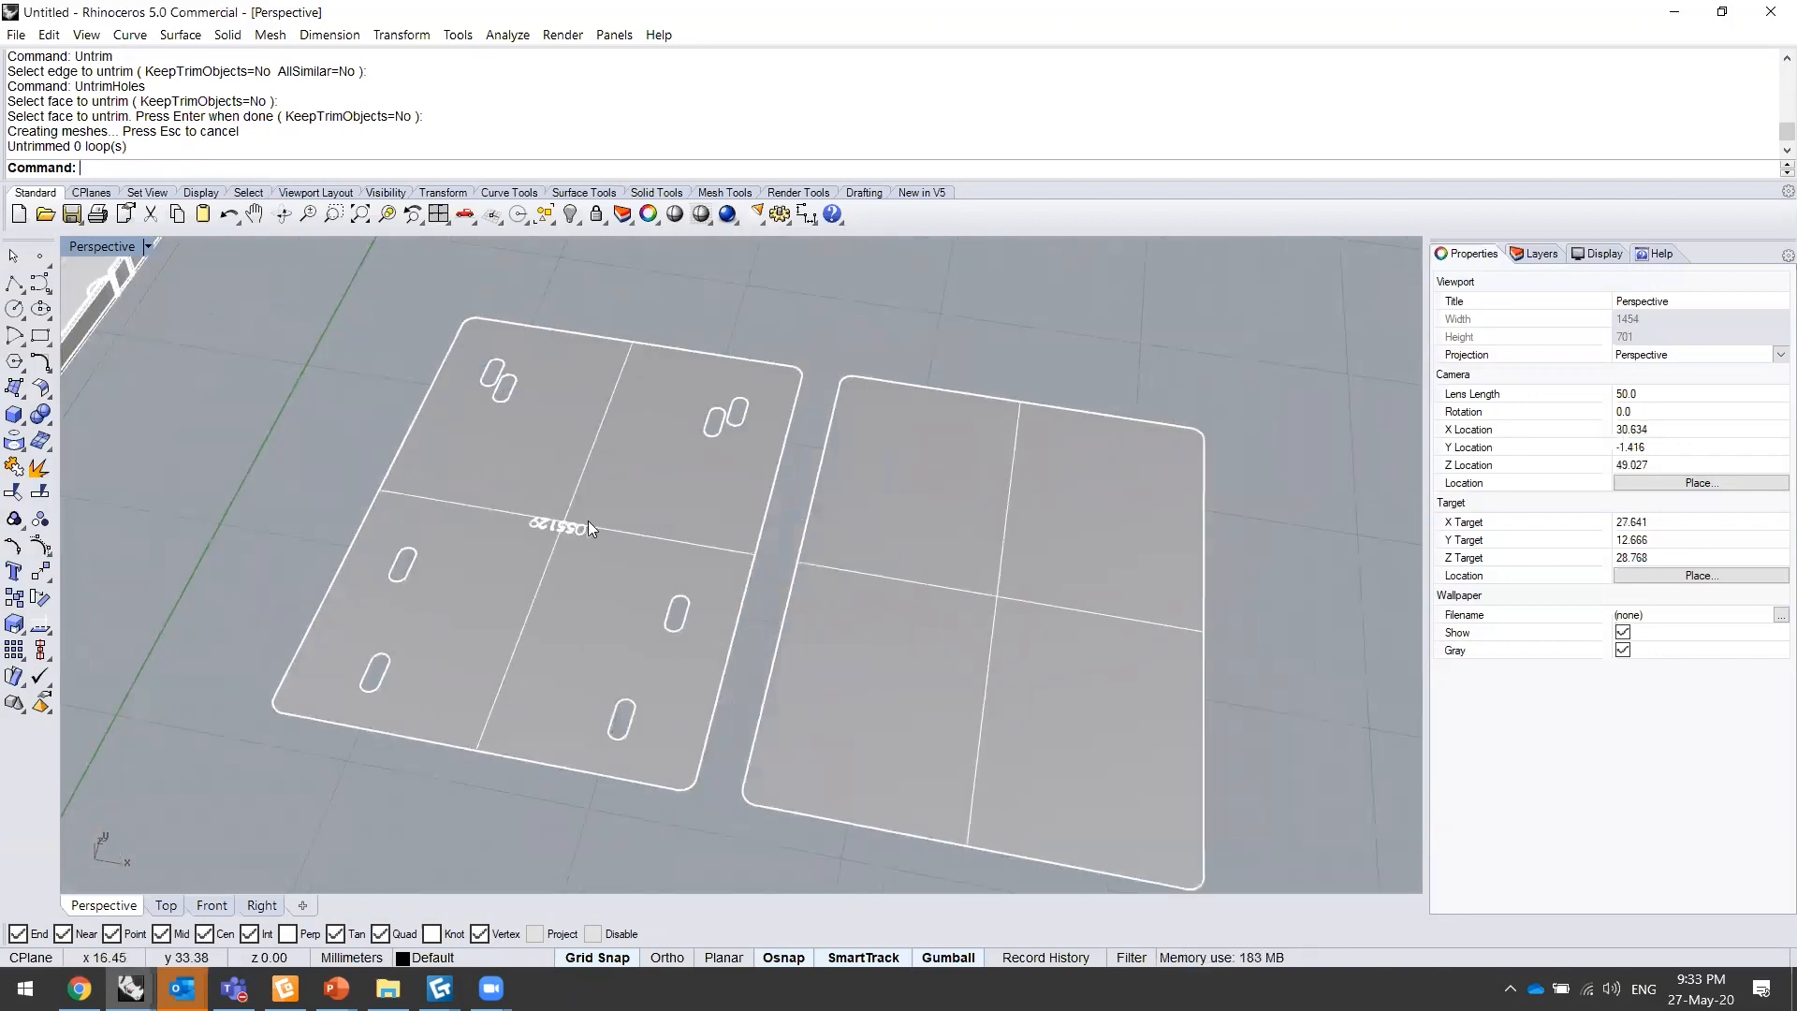
pyautogui.keyDown('shift'); pyautogui.moveTo(675, 543); pyautogui.dragTo(543, 526, button='right'); pyautogui.keyUp('shift')
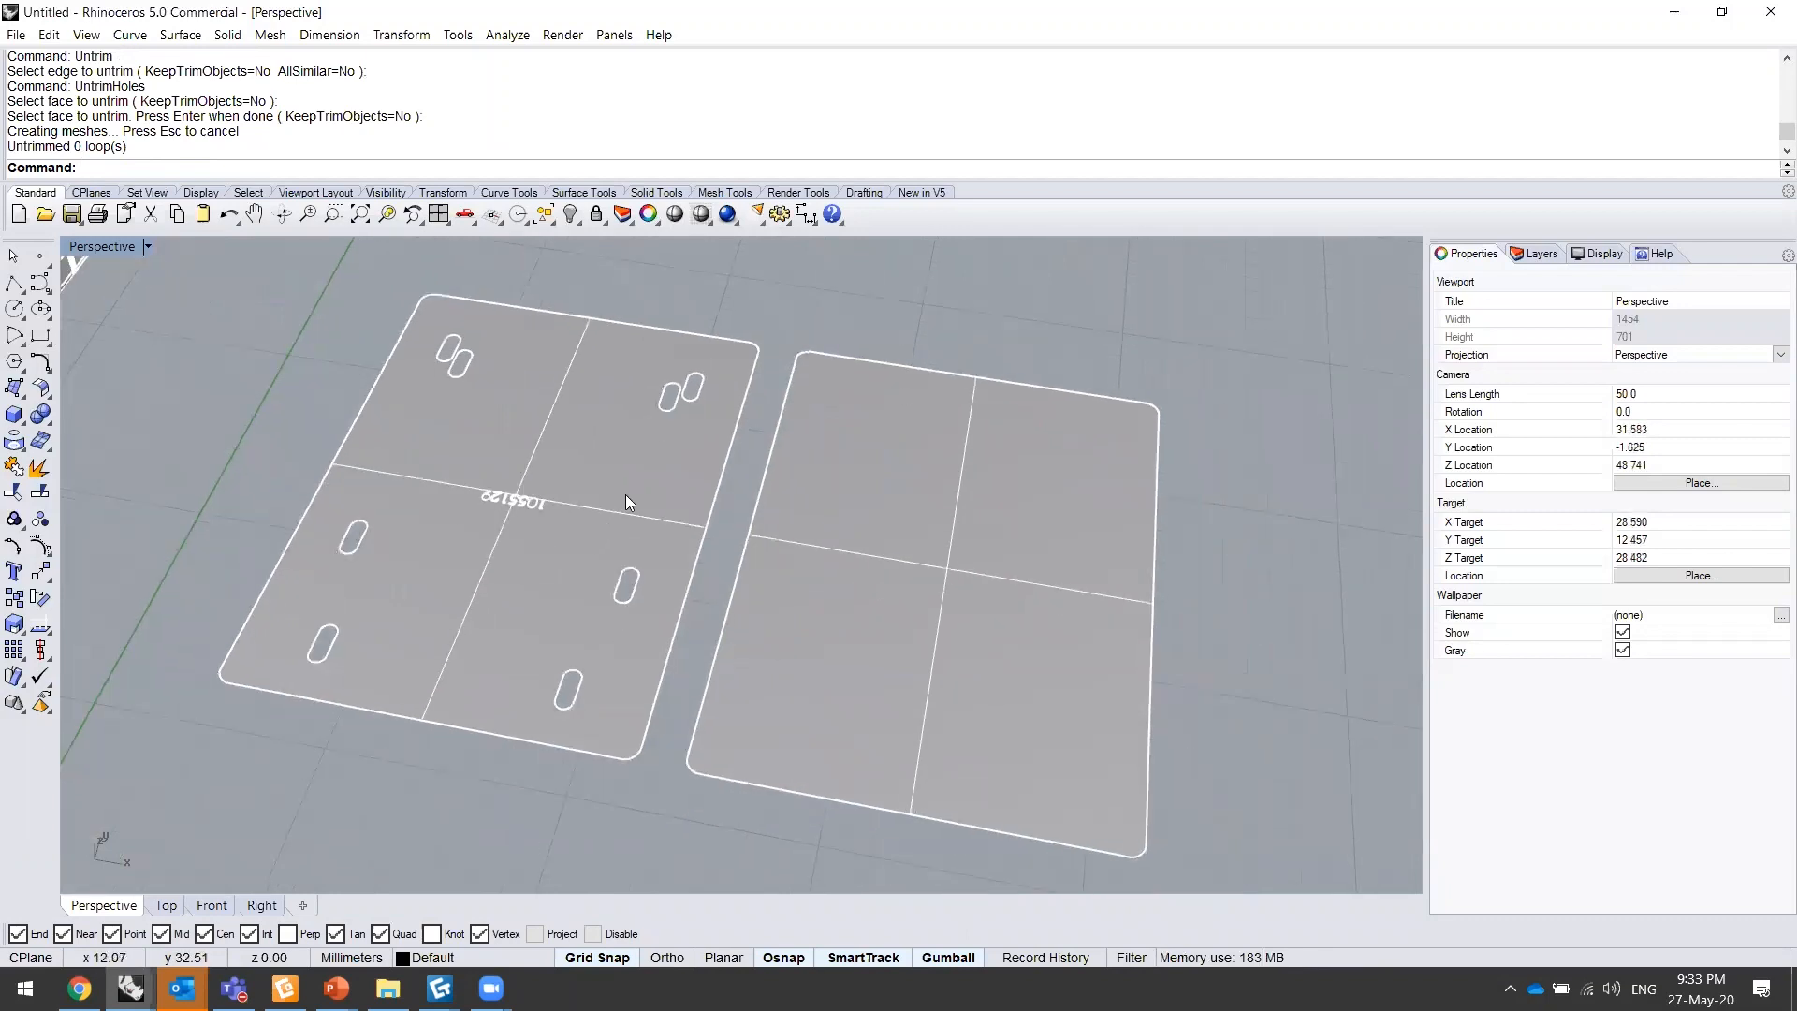
# - Mesh the slotted panel surface at a mid-range polygon density
pyautogui.keyDown('shift'); pyautogui.moveTo(833, 465); pyautogui.dragTo(698, 474, button='right'); pyautogui.keyUp('shift')
pyautogui.click(737, 468)
pyautogui.click(674, 468)
pyautogui.write('Mesh')
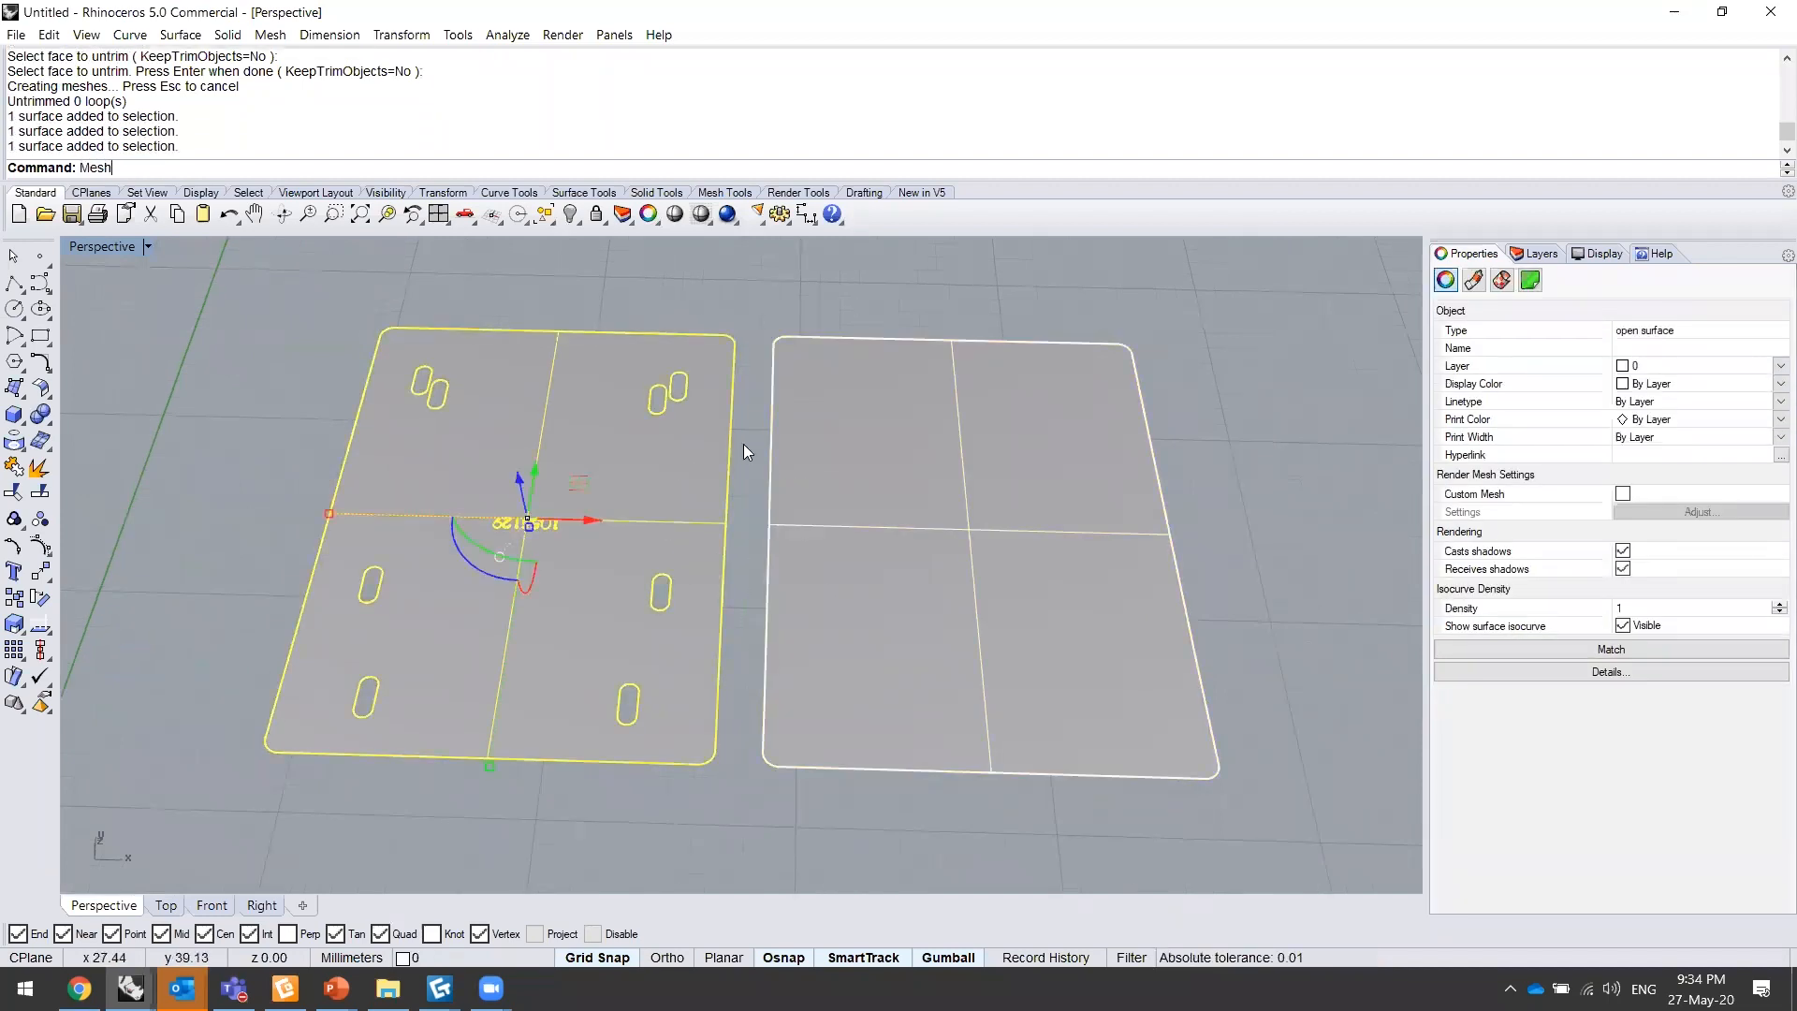
pyautogui.press('Return')
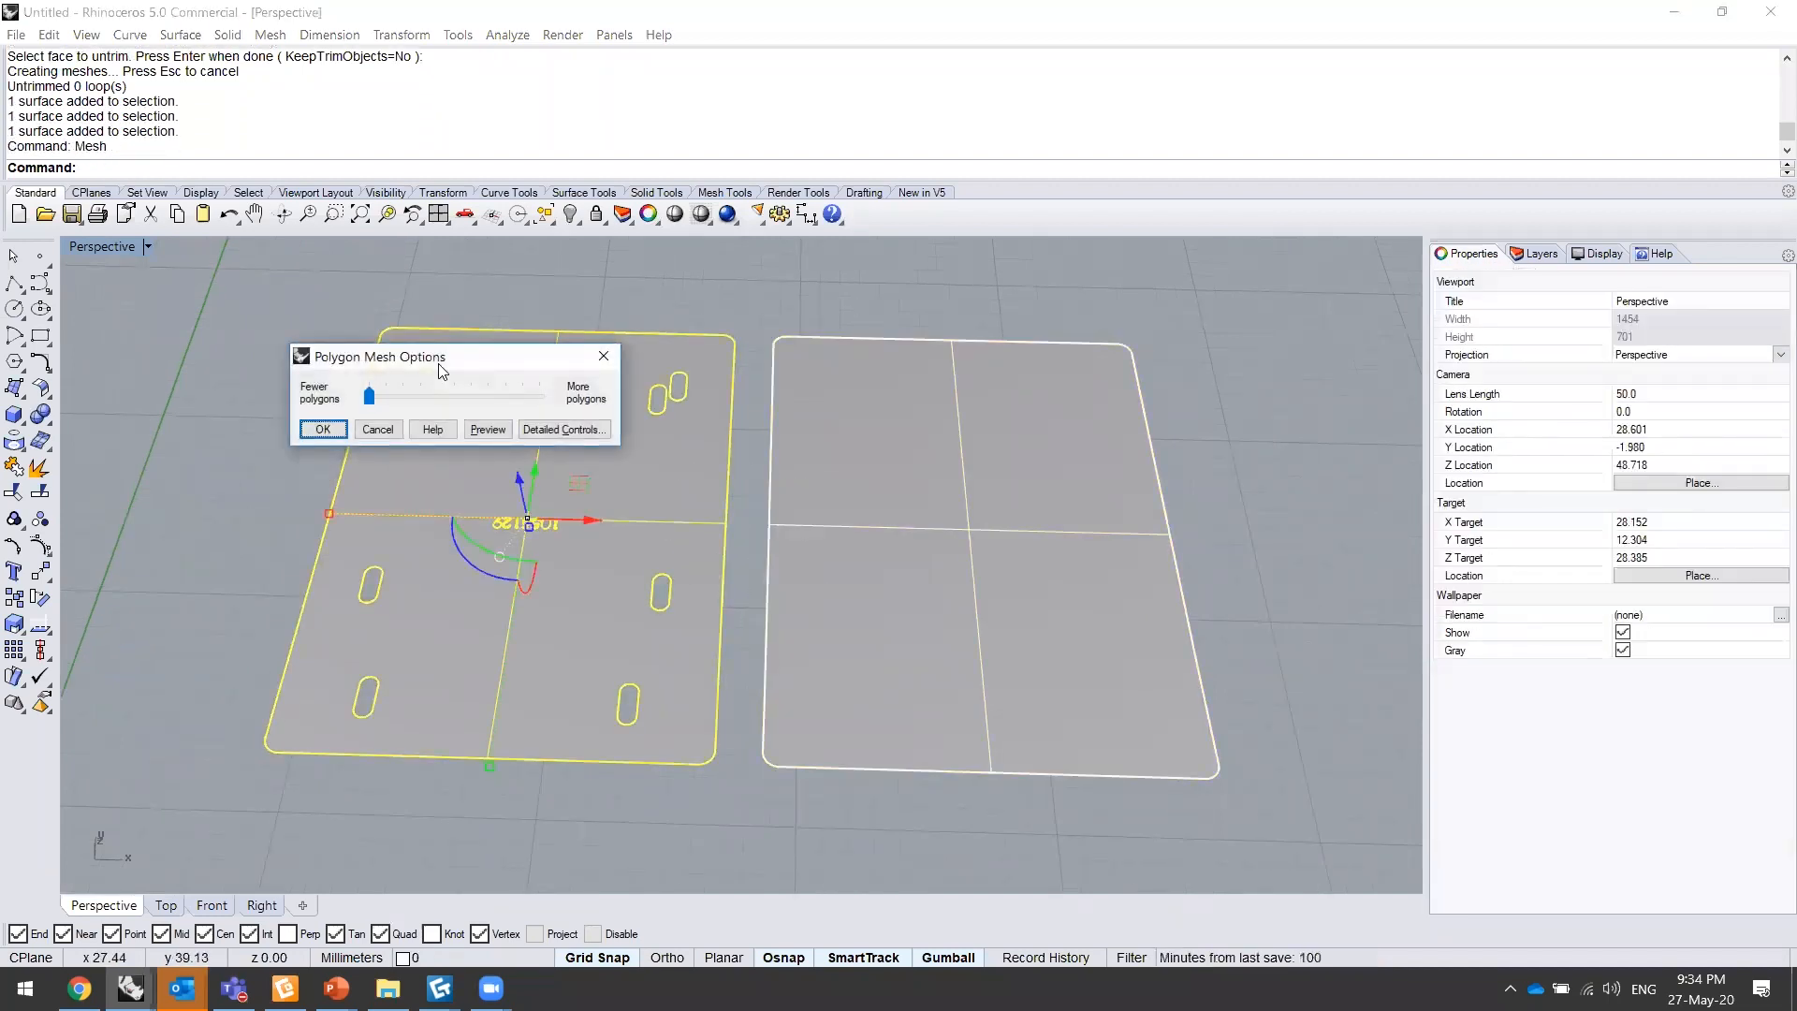
pyautogui.moveTo(491, 357); pyautogui.dragTo(867, 253)
pyautogui.click(800, 302)
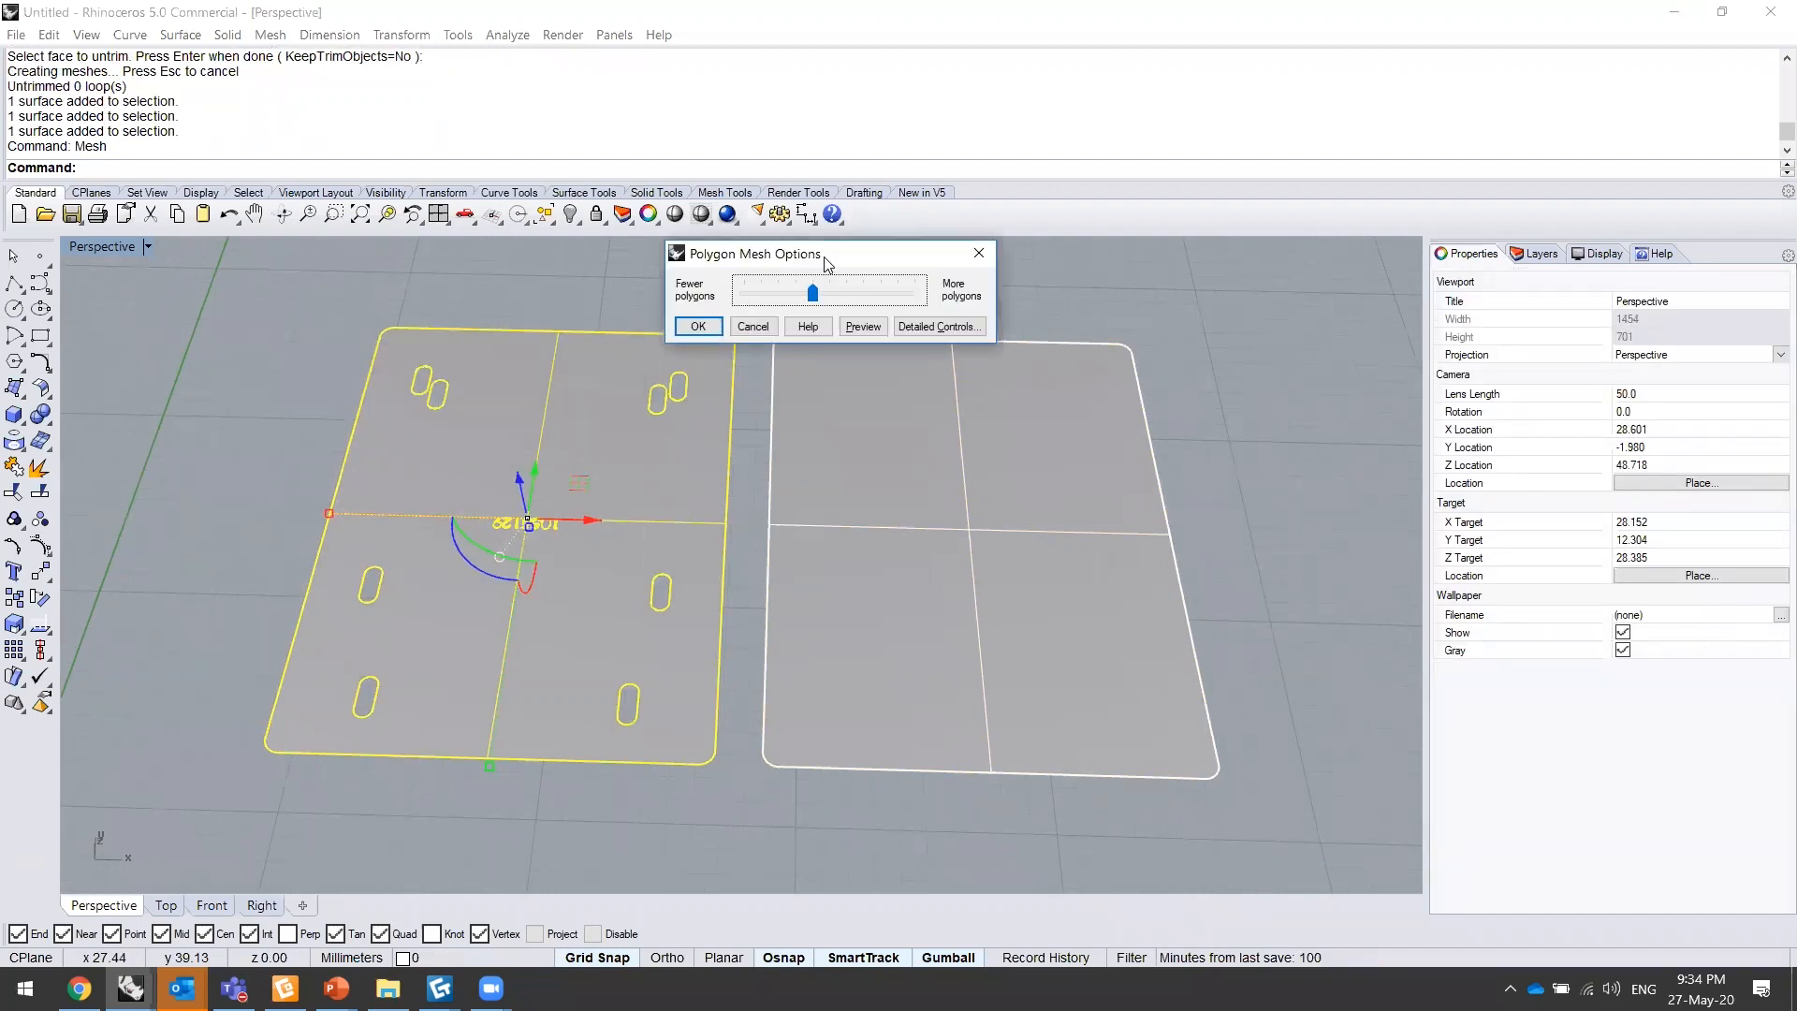
pyautogui.click(700, 327)
# - Mesh the hole-free panel surface with the same mid-range polygon density
pyautogui.click(868, 384)
pyautogui.press('Return')
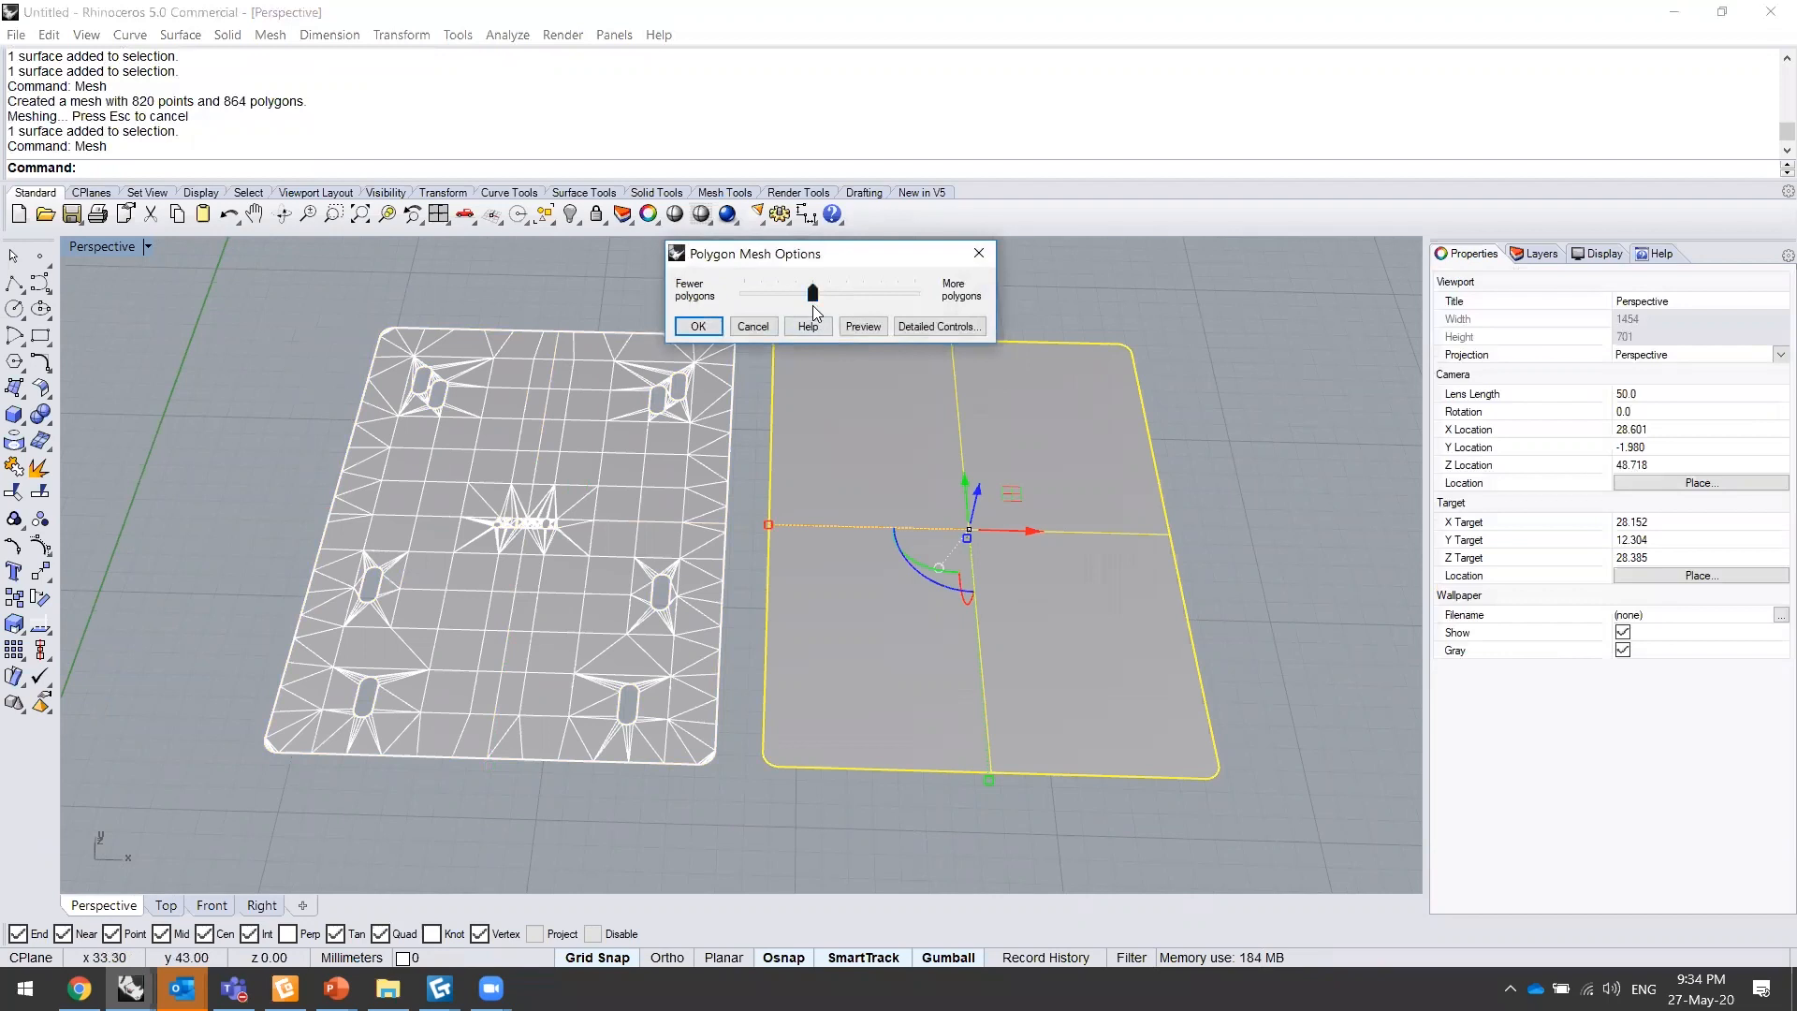
pyautogui.click(698, 327)
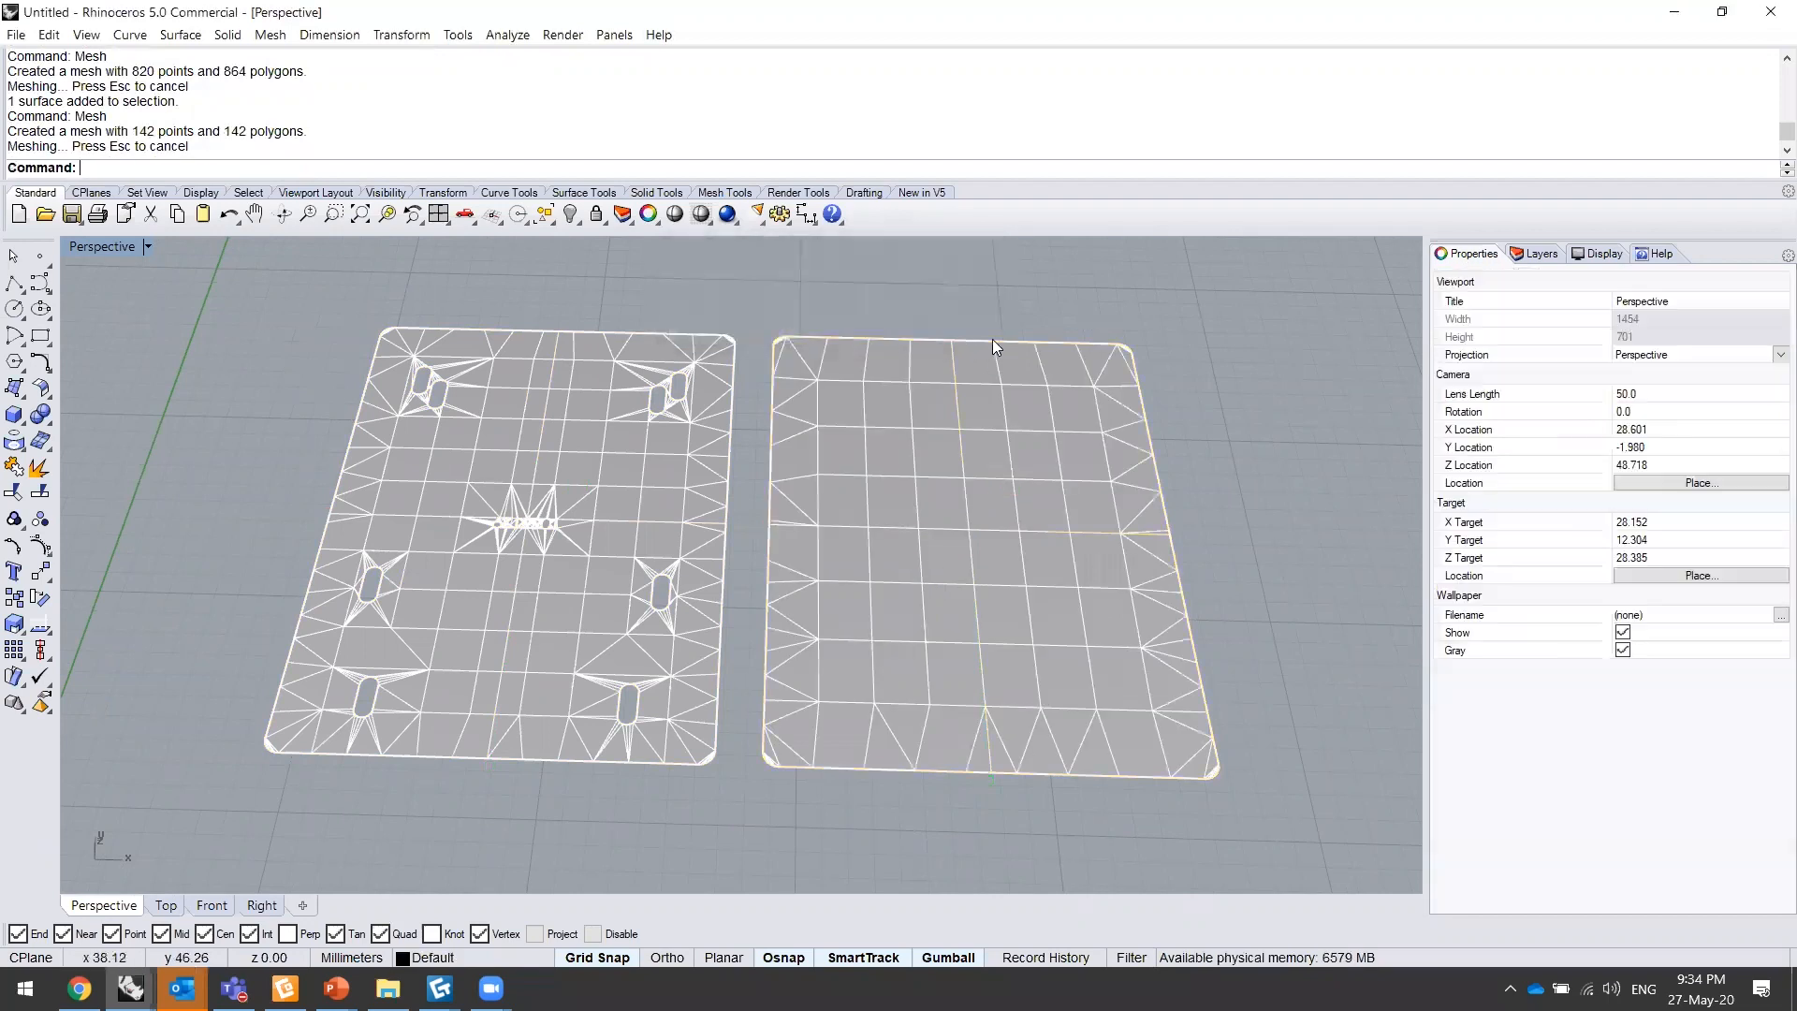
pyautogui.moveTo(666, 595); pyautogui.dragTo(440, 702, button='right')
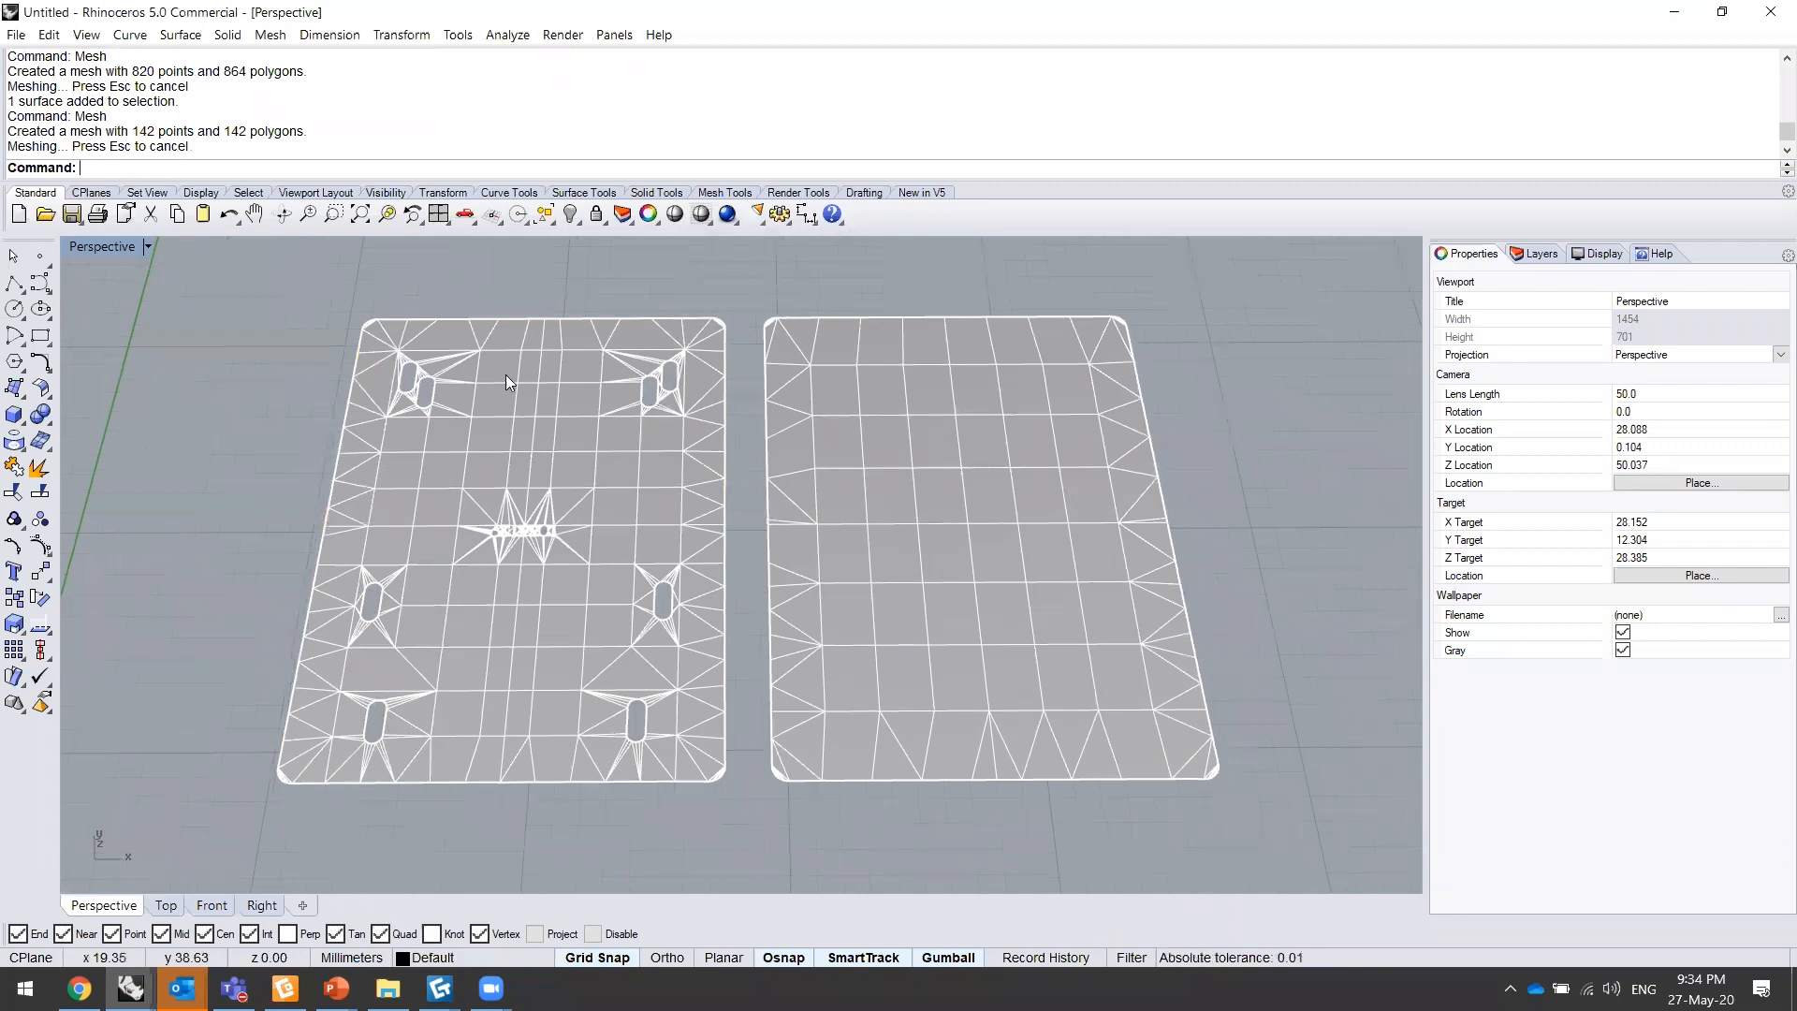
# - Reduce the hole-free panel's mesh to 30 polygons with ReduceMesh
pyautogui.click(825, 415)
pyautogui.press('Down')
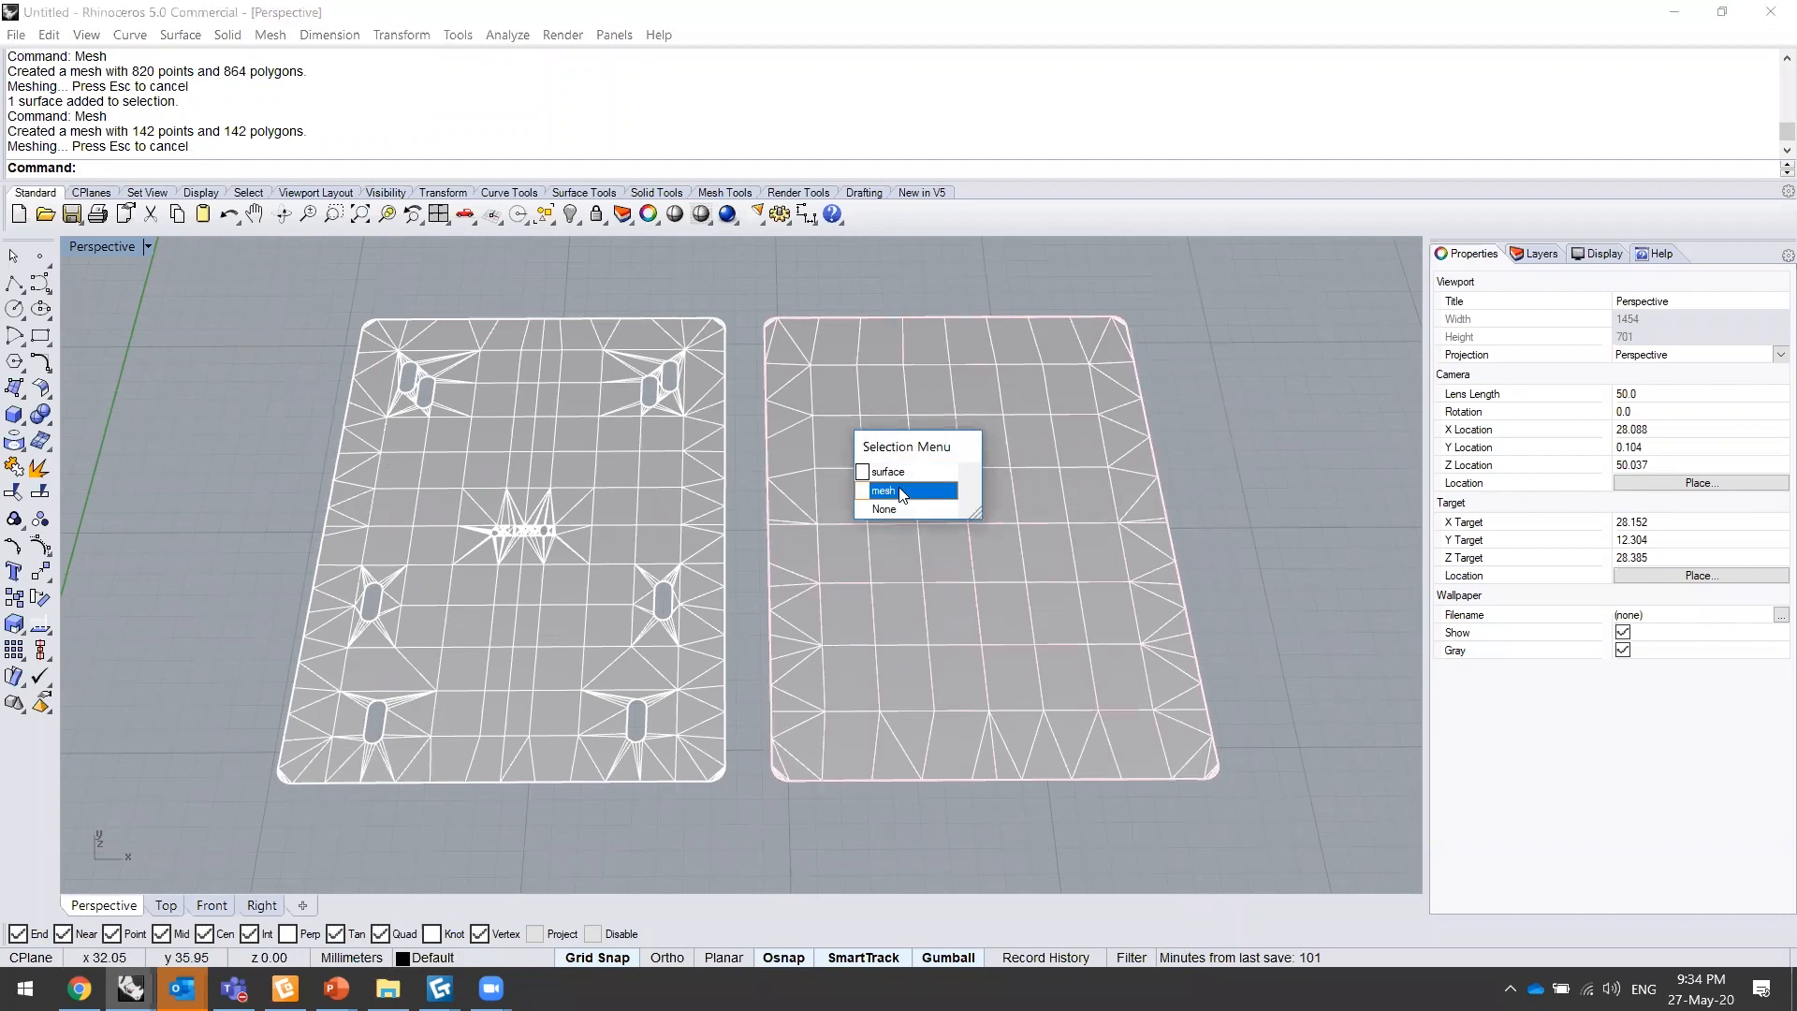
pyautogui.press('Return')
pyautogui.write('Reduc')
pyautogui.press('Return')
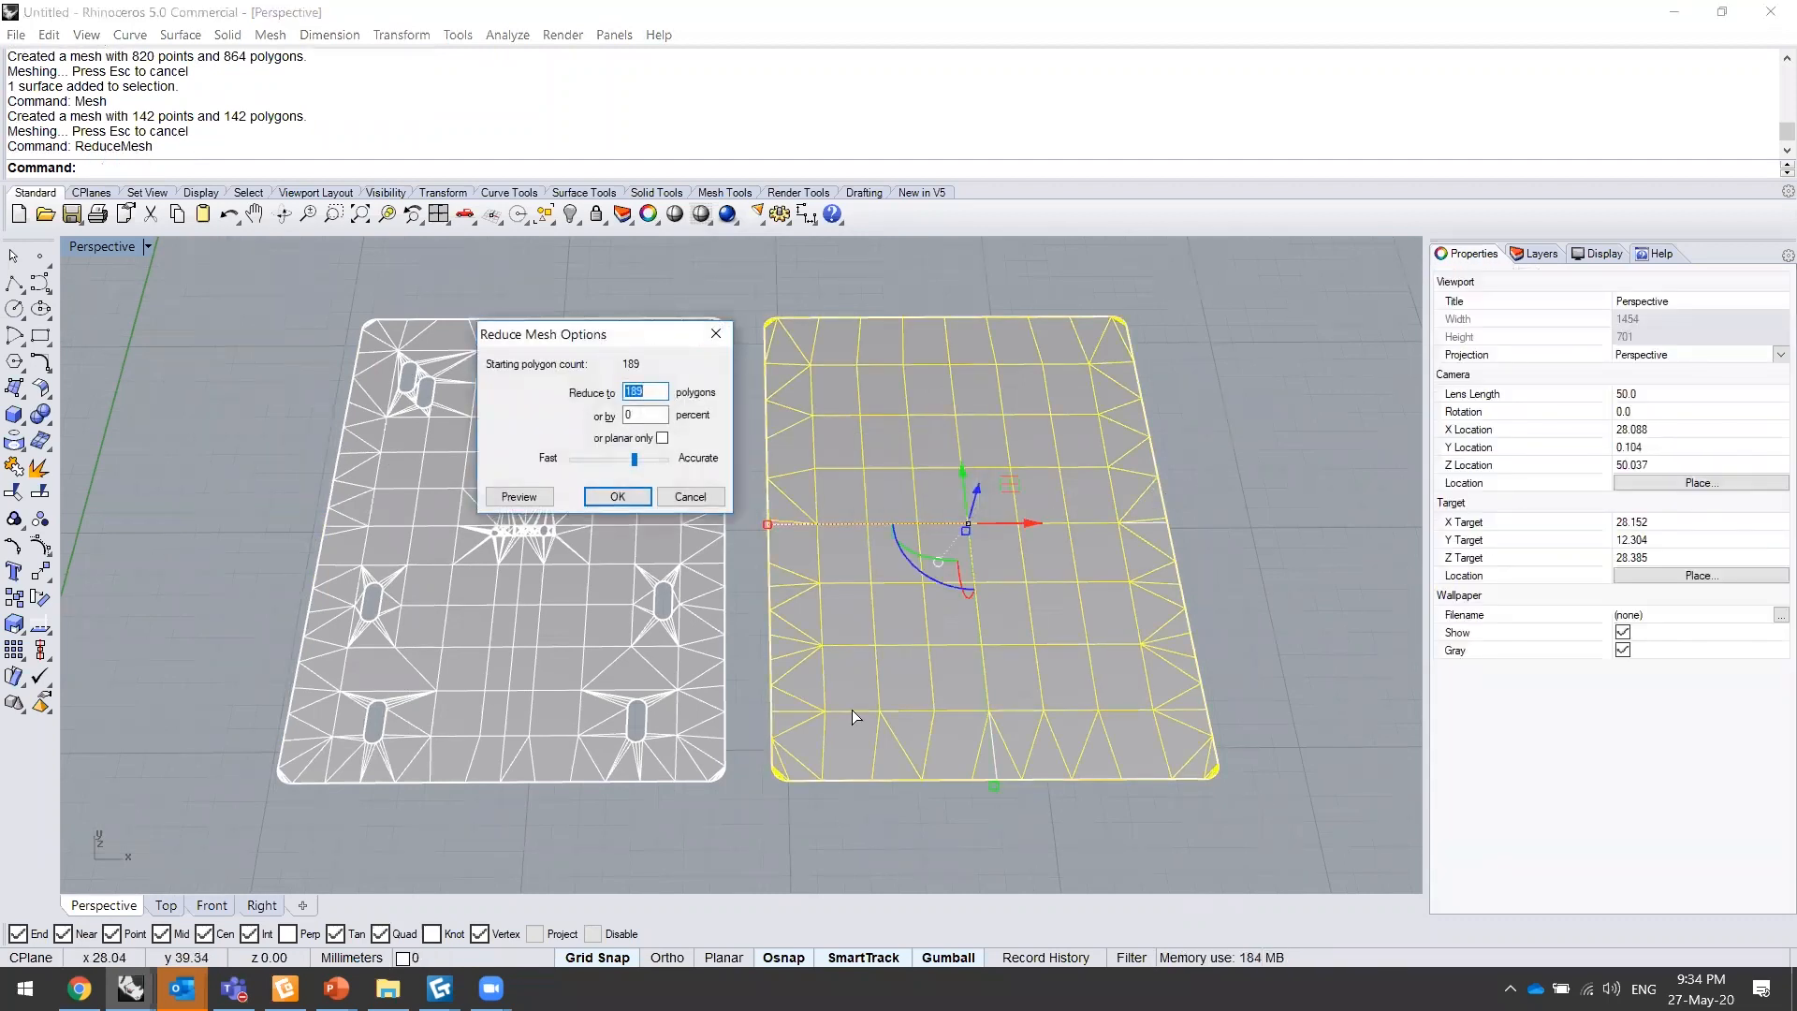
pyautogui.moveTo(626, 329); pyautogui.dragTo(739, 180)
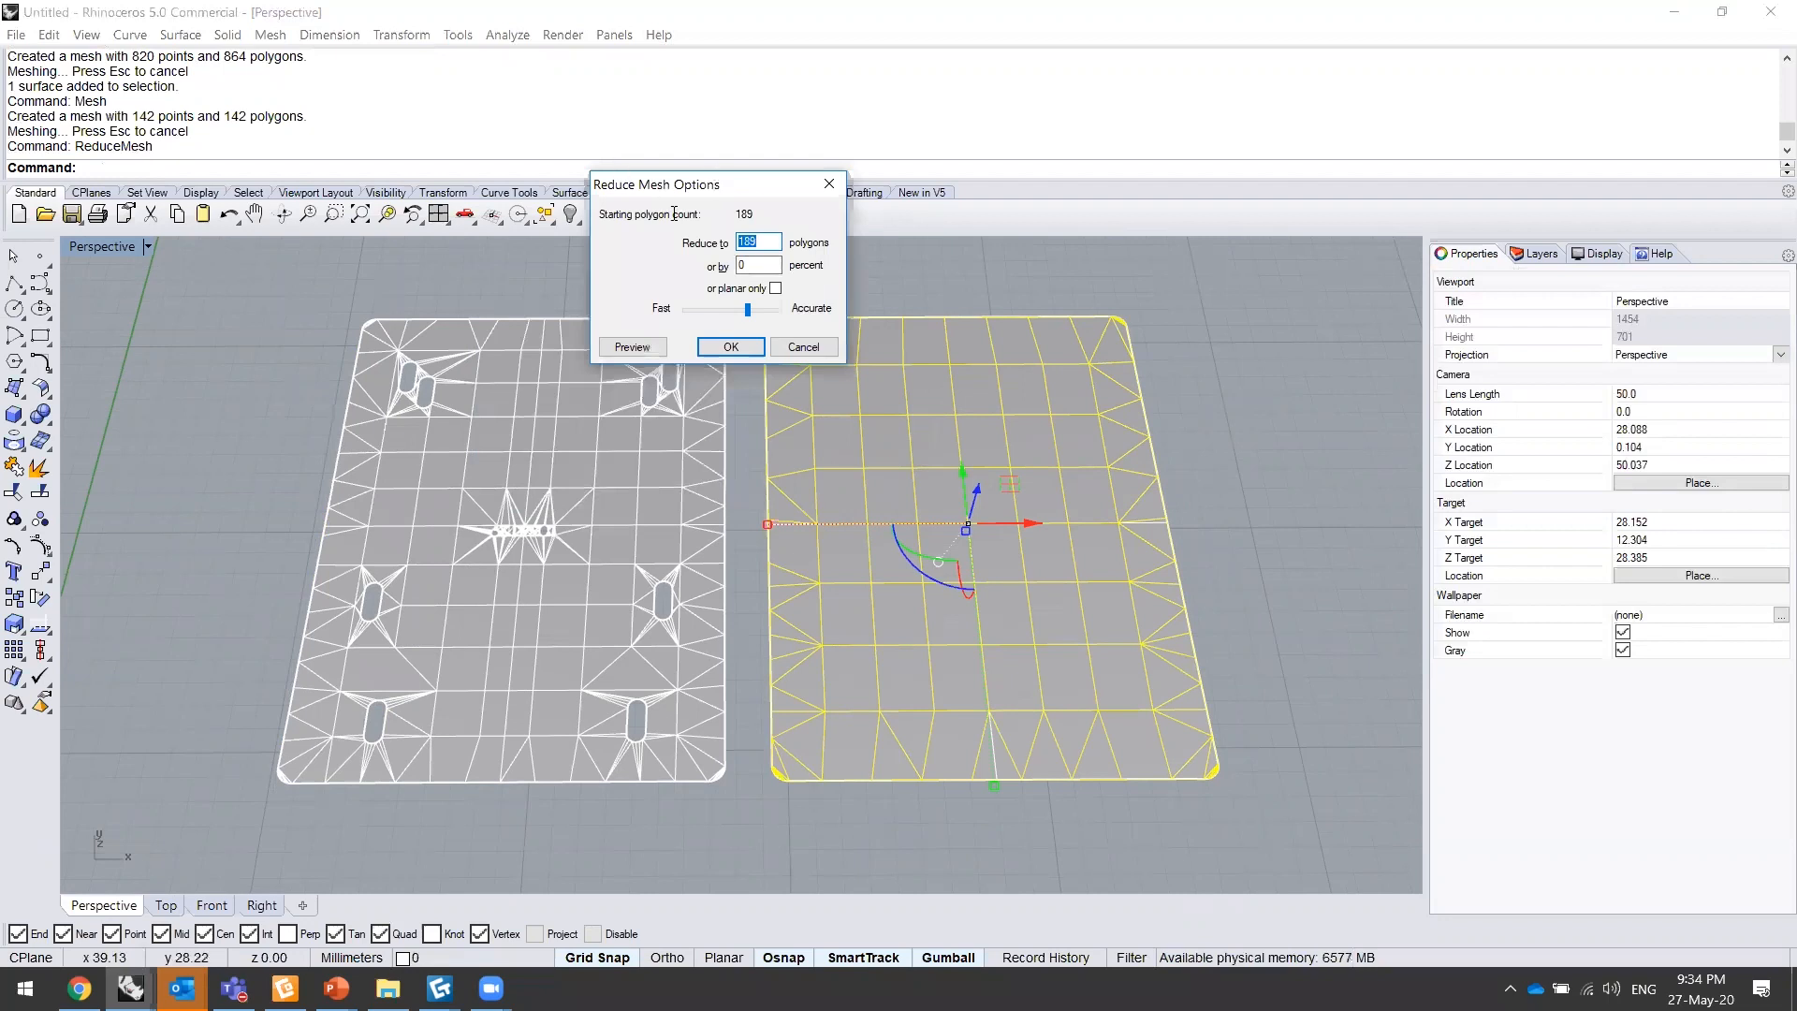
pyautogui.write('100')
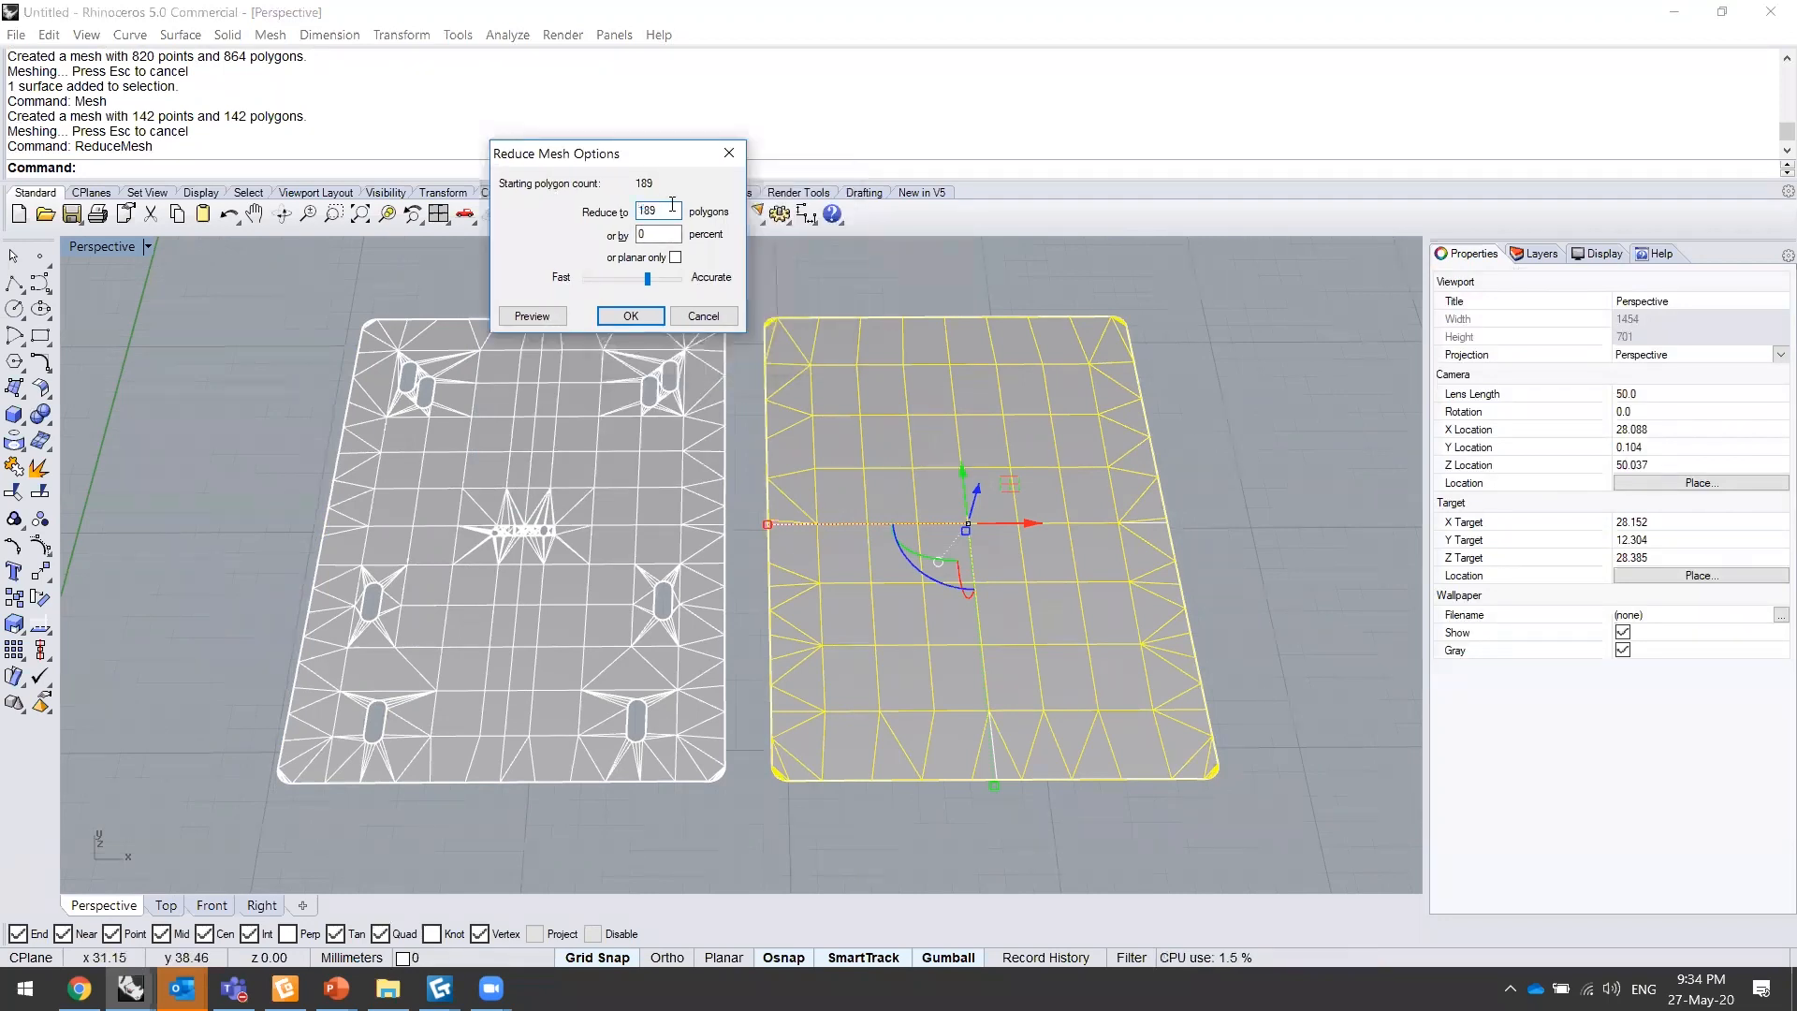
pyautogui.write('30')
pyautogui.click(627, 320)
pyautogui.click(1213, 457)
pyautogui.moveTo(923, 446); pyautogui.dragTo(779, 487, button='right')
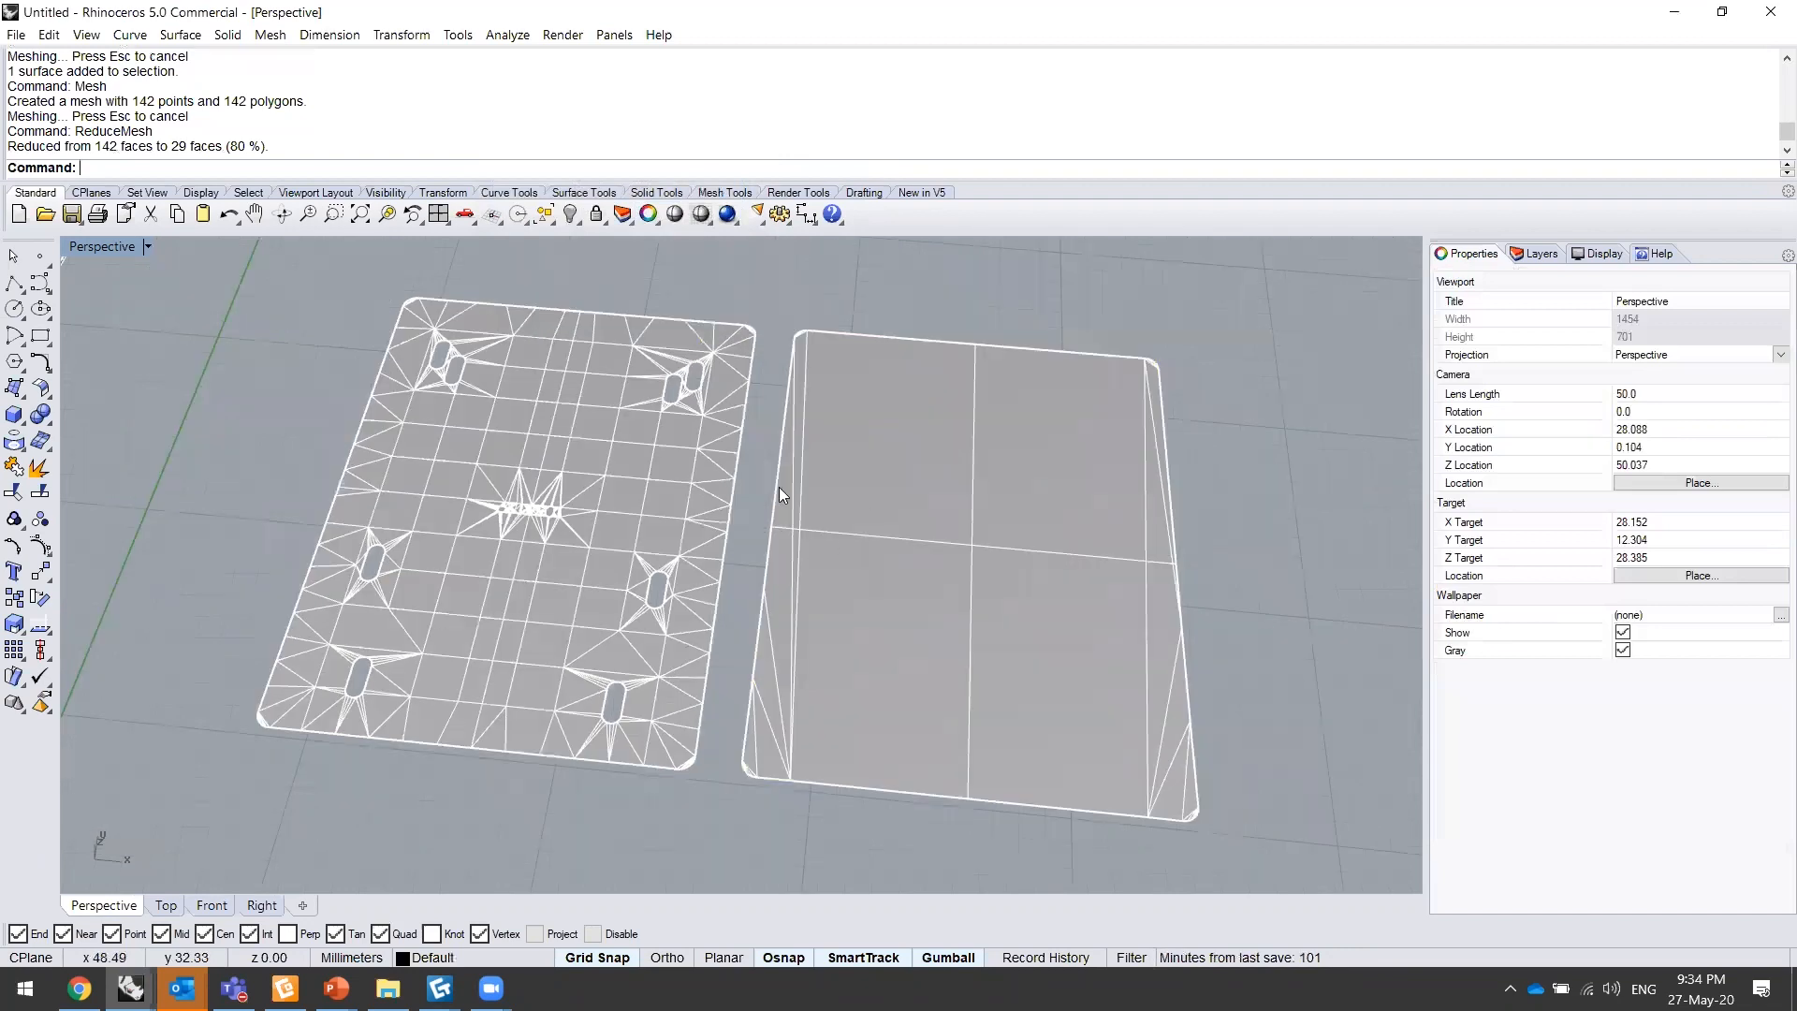
pyautogui.moveTo(1138, 348); pyautogui.dragTo(1027, 428, button='right')
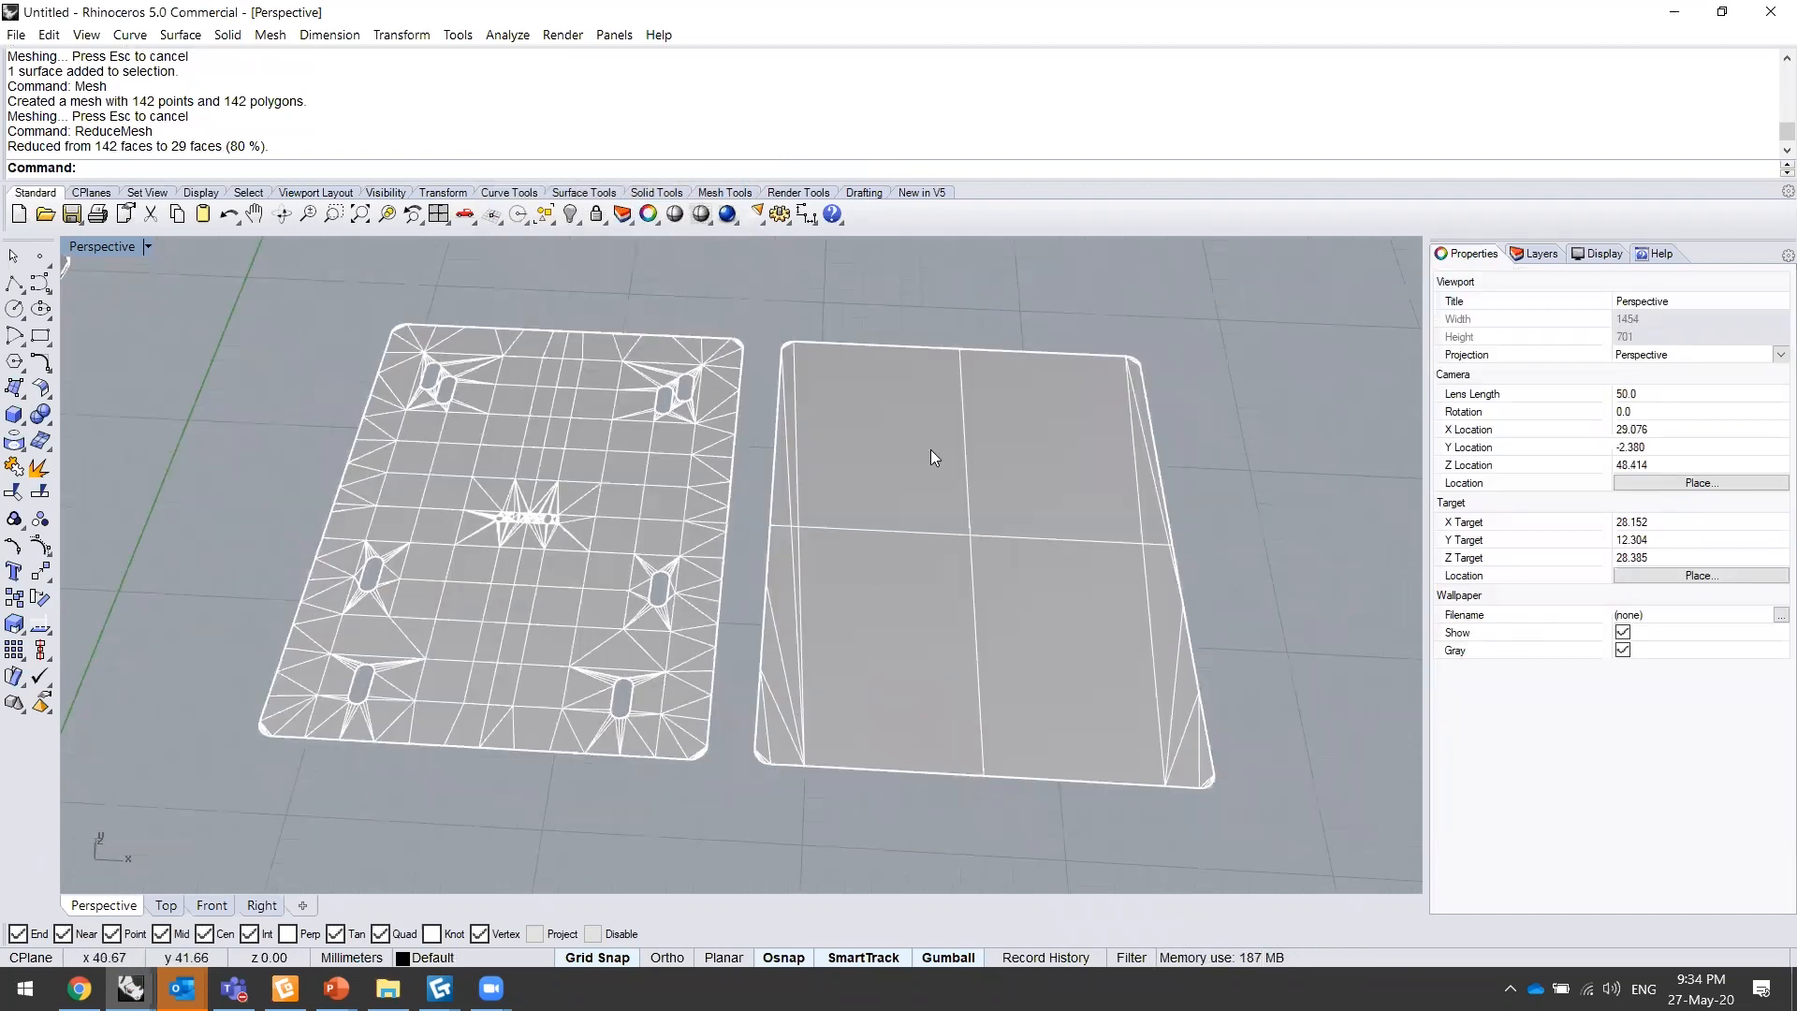
# - Try reducing the slotted panel's mesh to 30 polygons with ReduceMesh
pyautogui.click(588, 415)
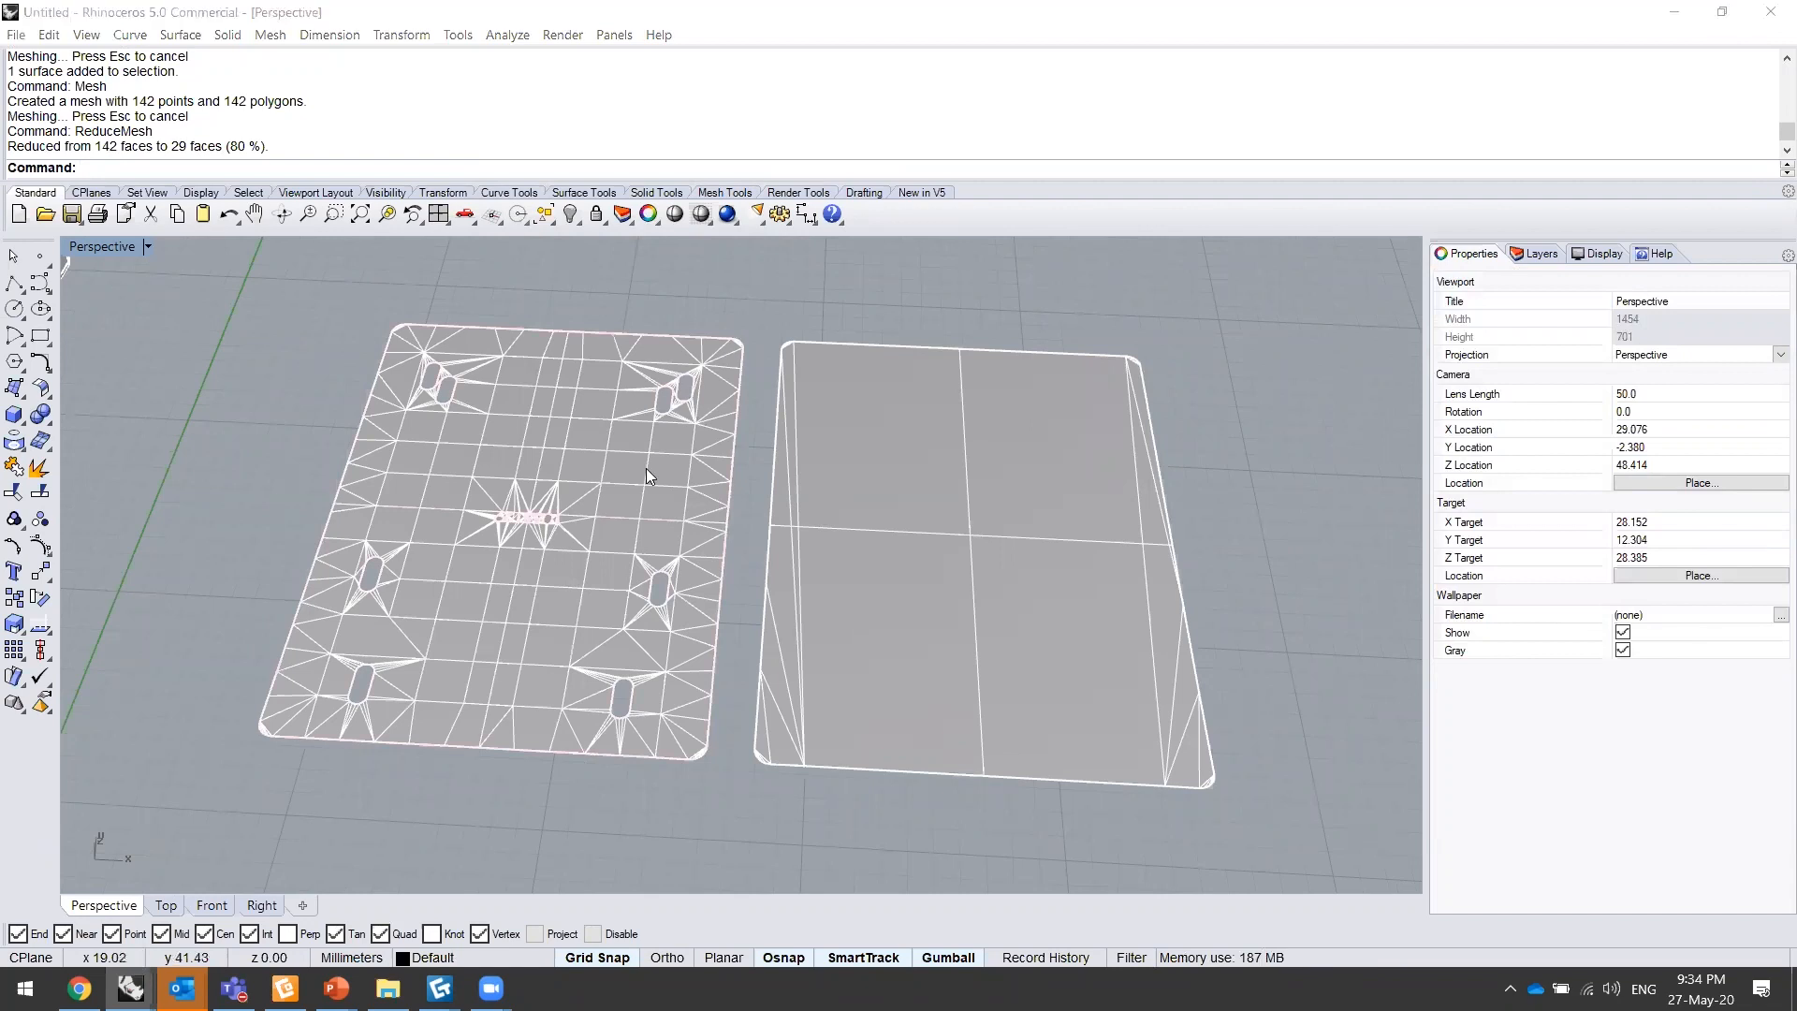
pyautogui.click(665, 491)
pyautogui.press('Return')
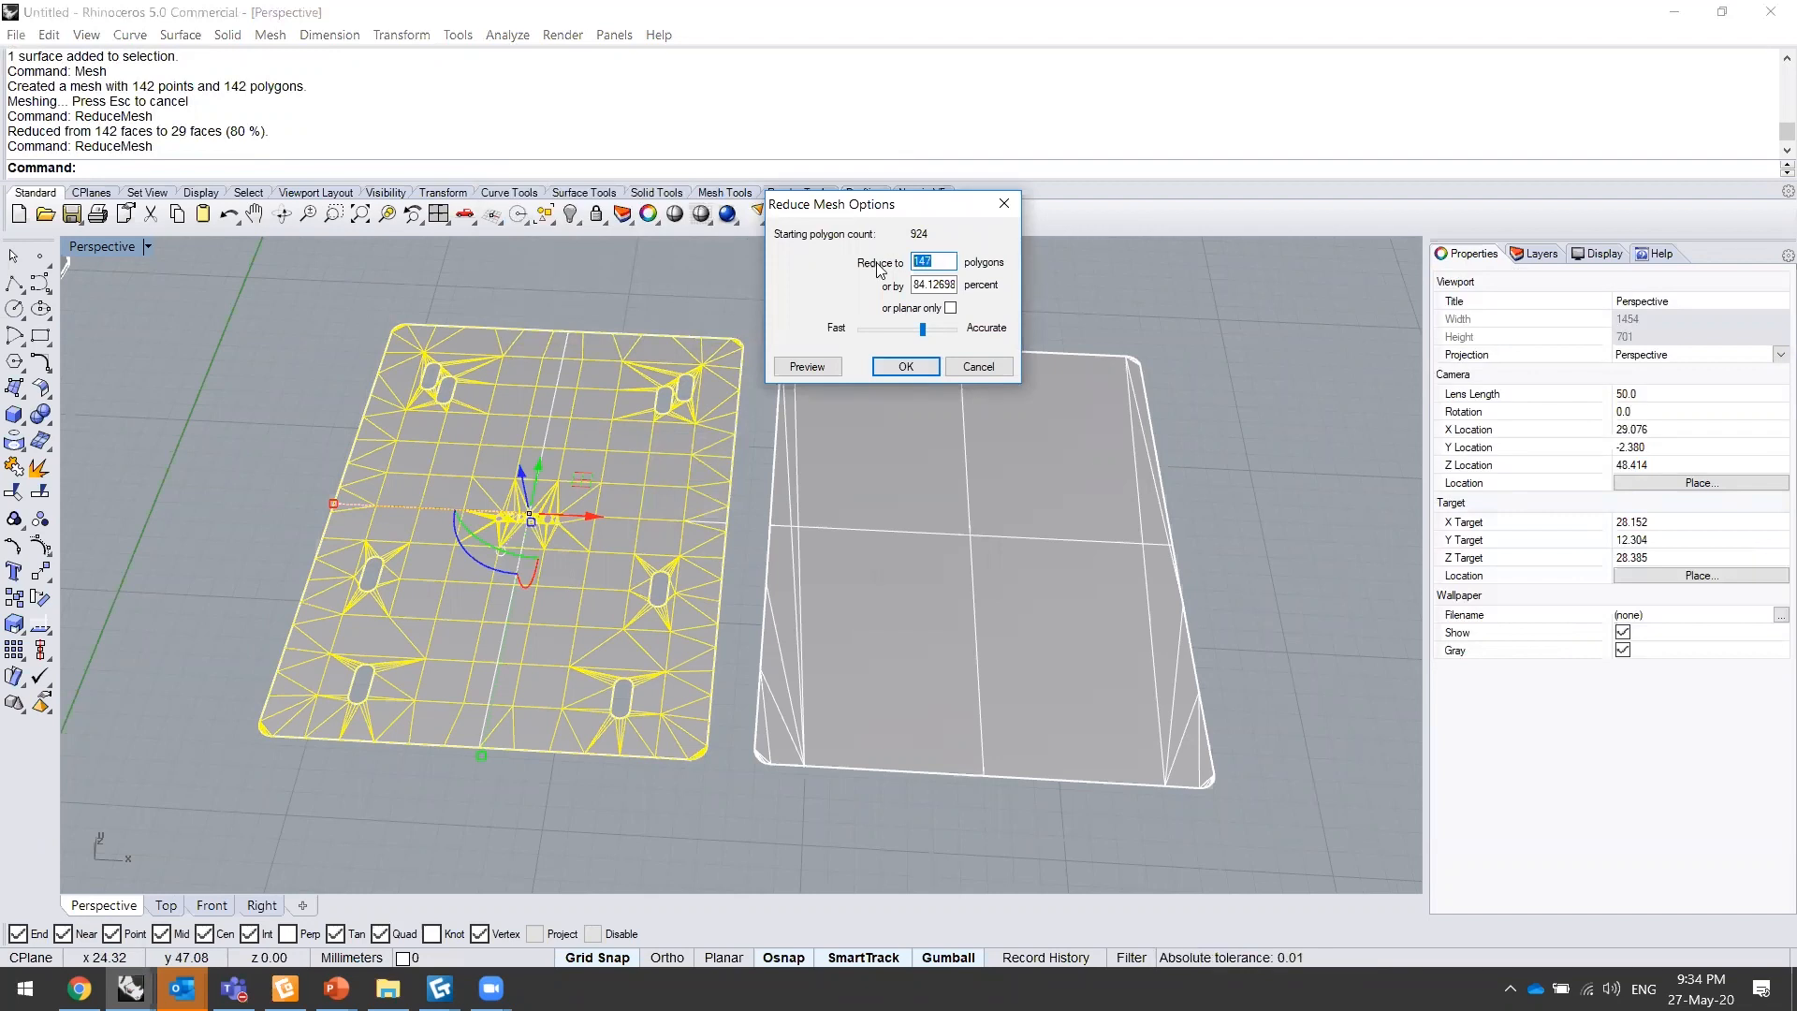
pyautogui.write('30')
pyautogui.click(906, 366)
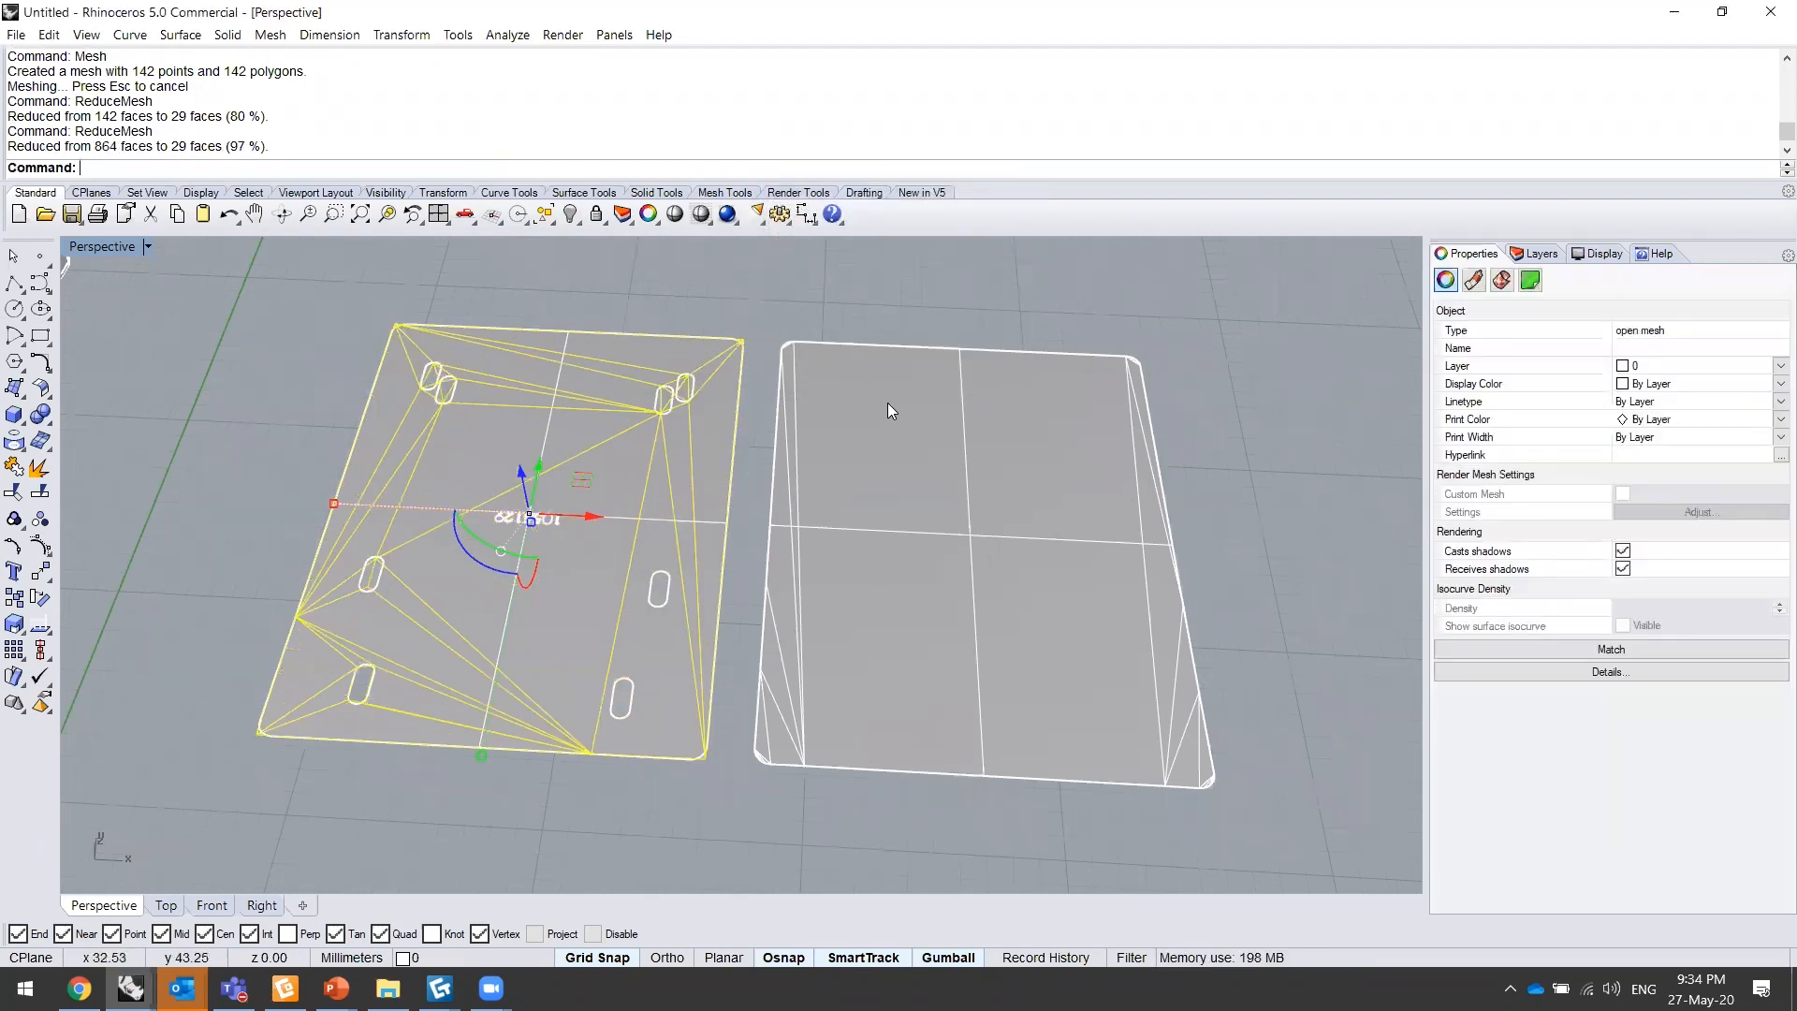
# - Isolate the two reduced panel meshes by inverting the selection and hiding all other objects
pyautogui.middleClick(811, 473)
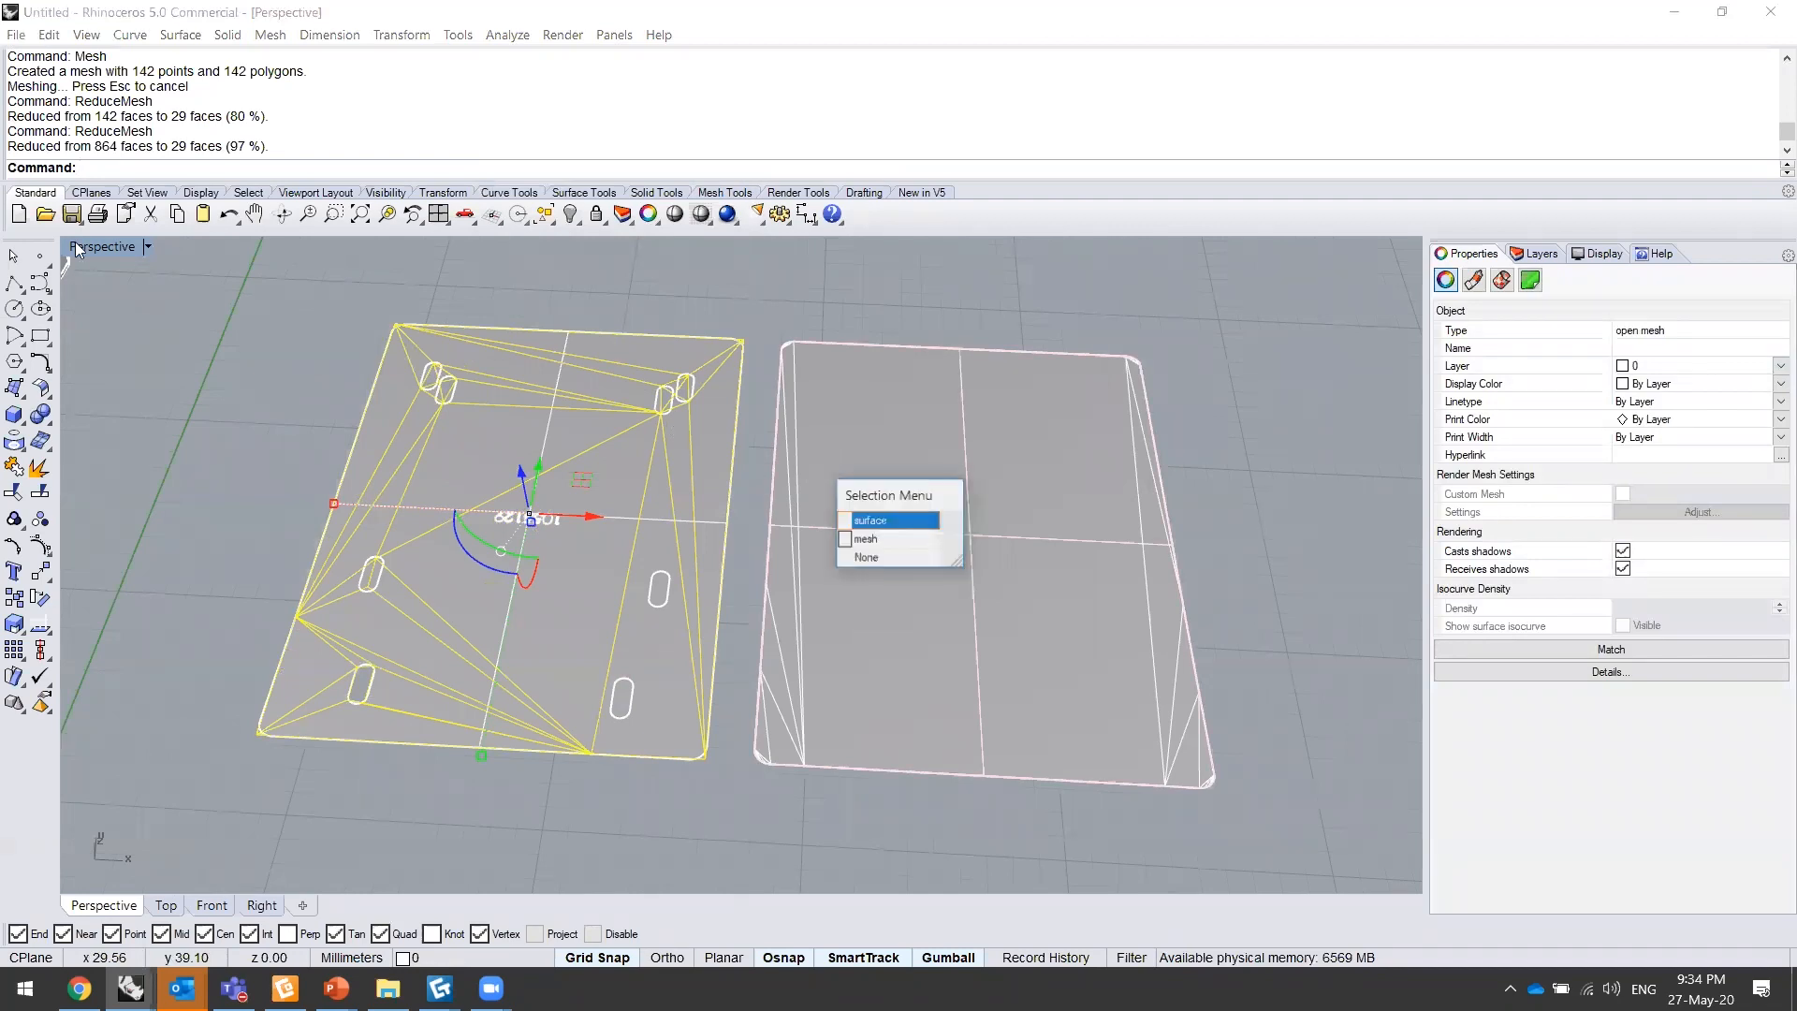
pyautogui.click(863, 512)
pyautogui.click(88, 245)
pyautogui.click(511, 432)
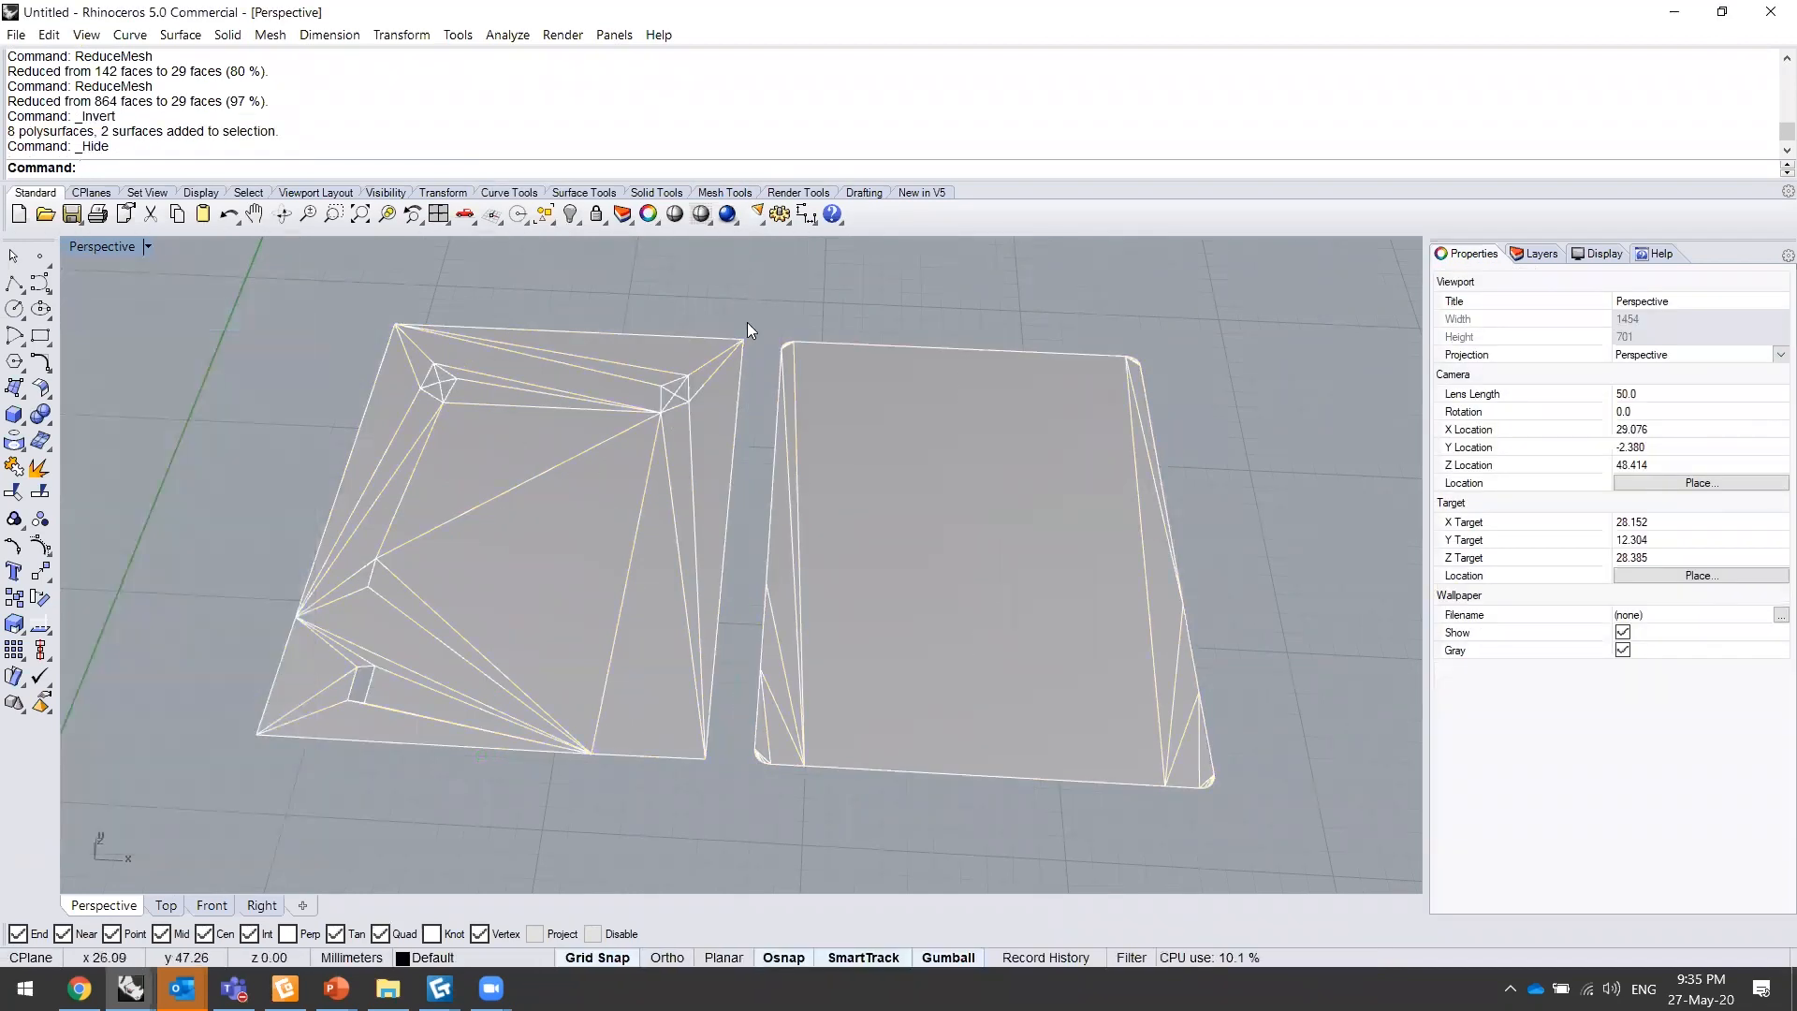
pyautogui.moveTo(746, 440); pyautogui.dragTo(777, 397, button='right')
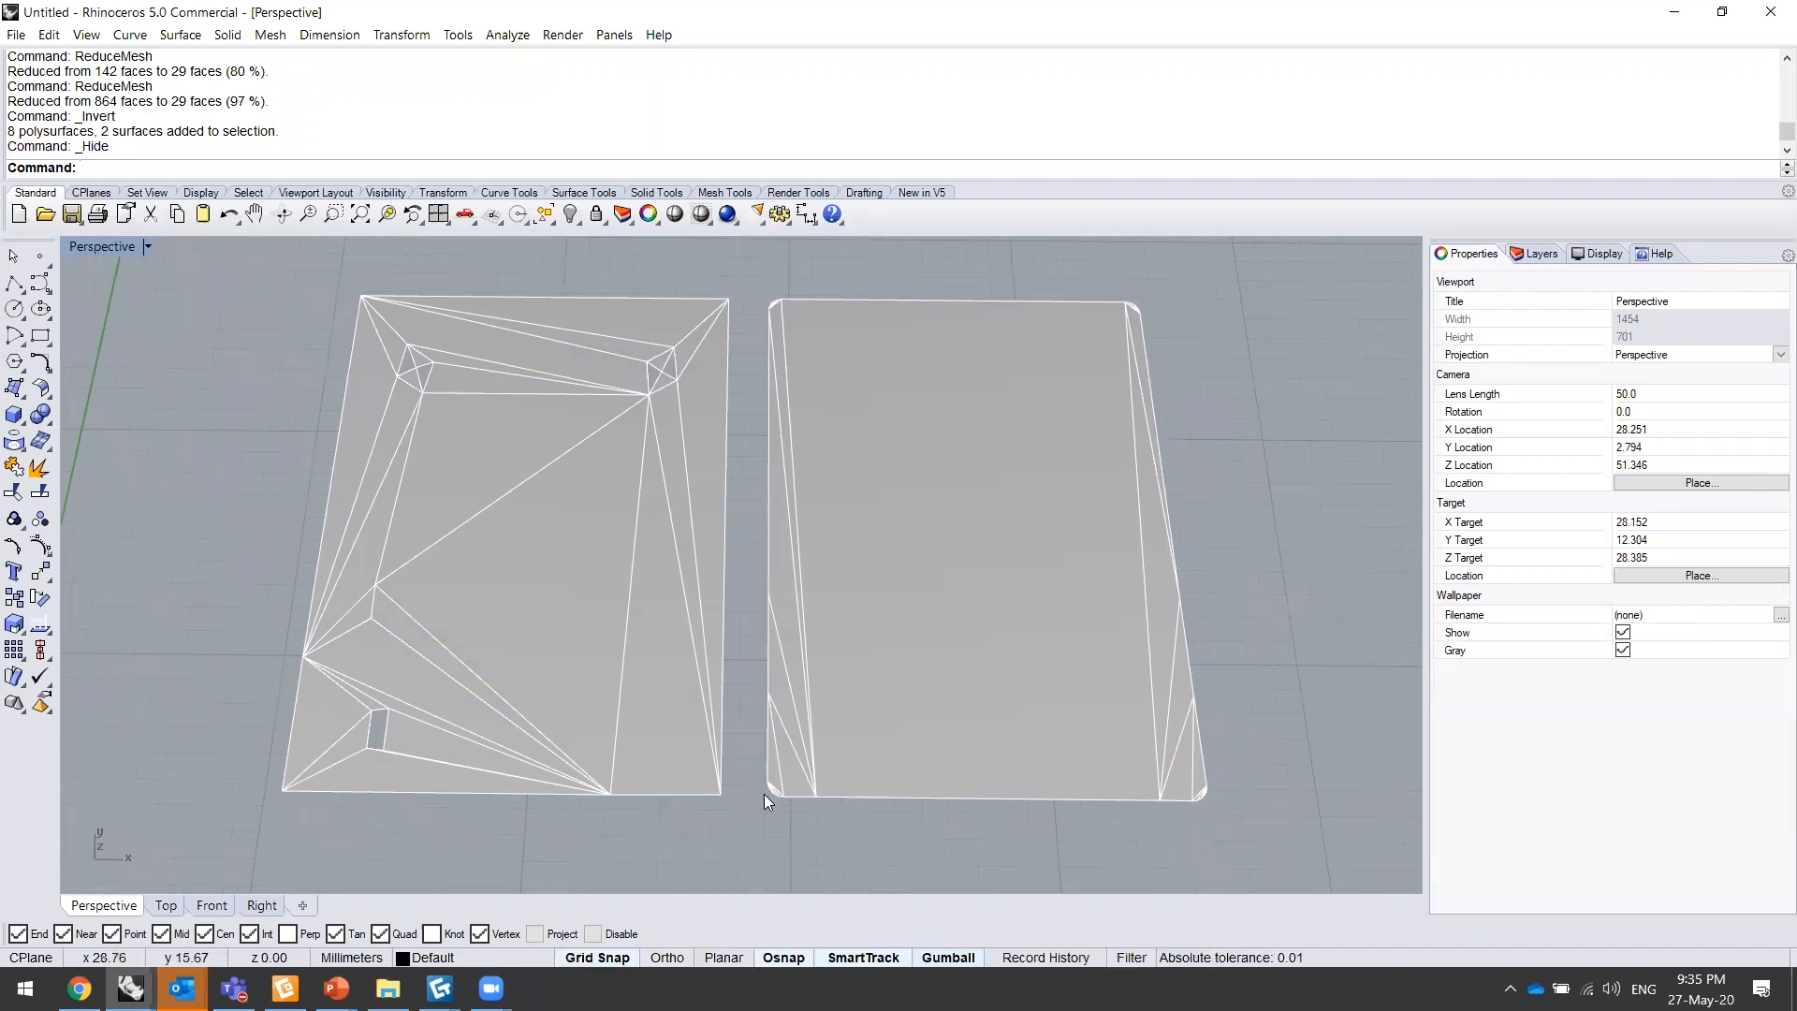
# - Set the Perspective viewport to Rendered display and compare the holes and corners of the two reduced meshes
pyautogui.click(635, 483)
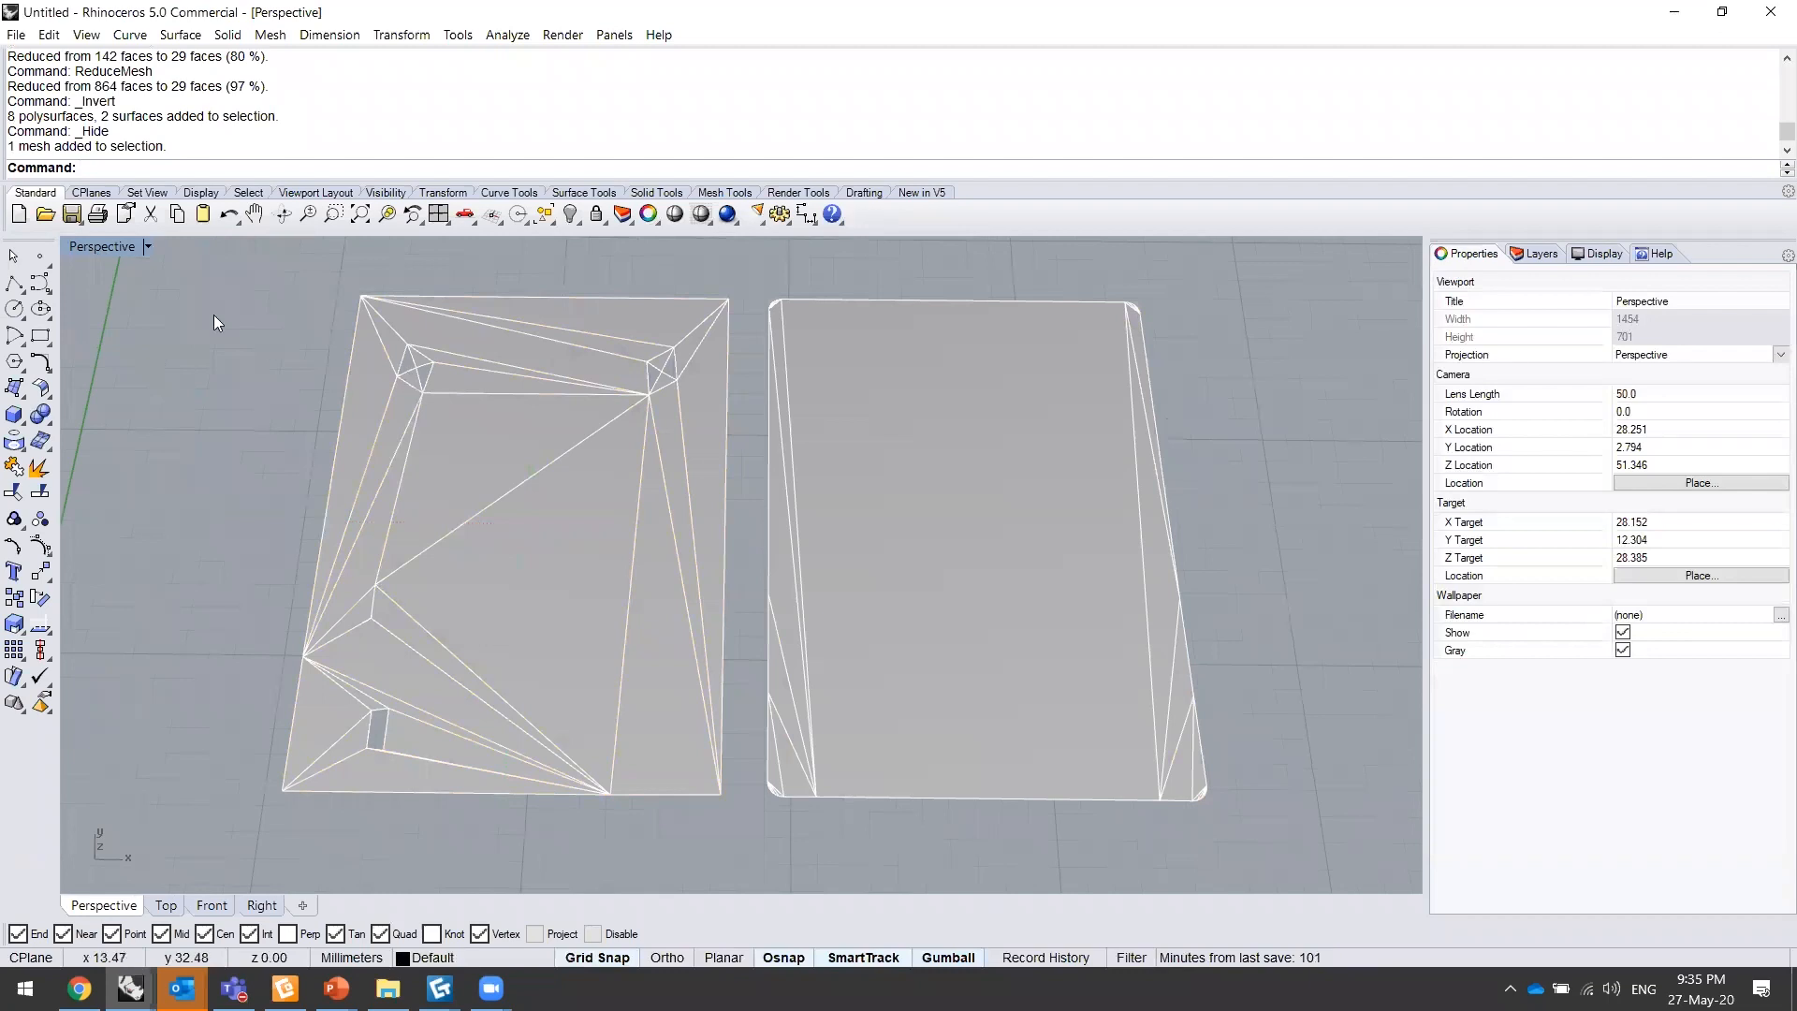
pyautogui.click(90, 245)
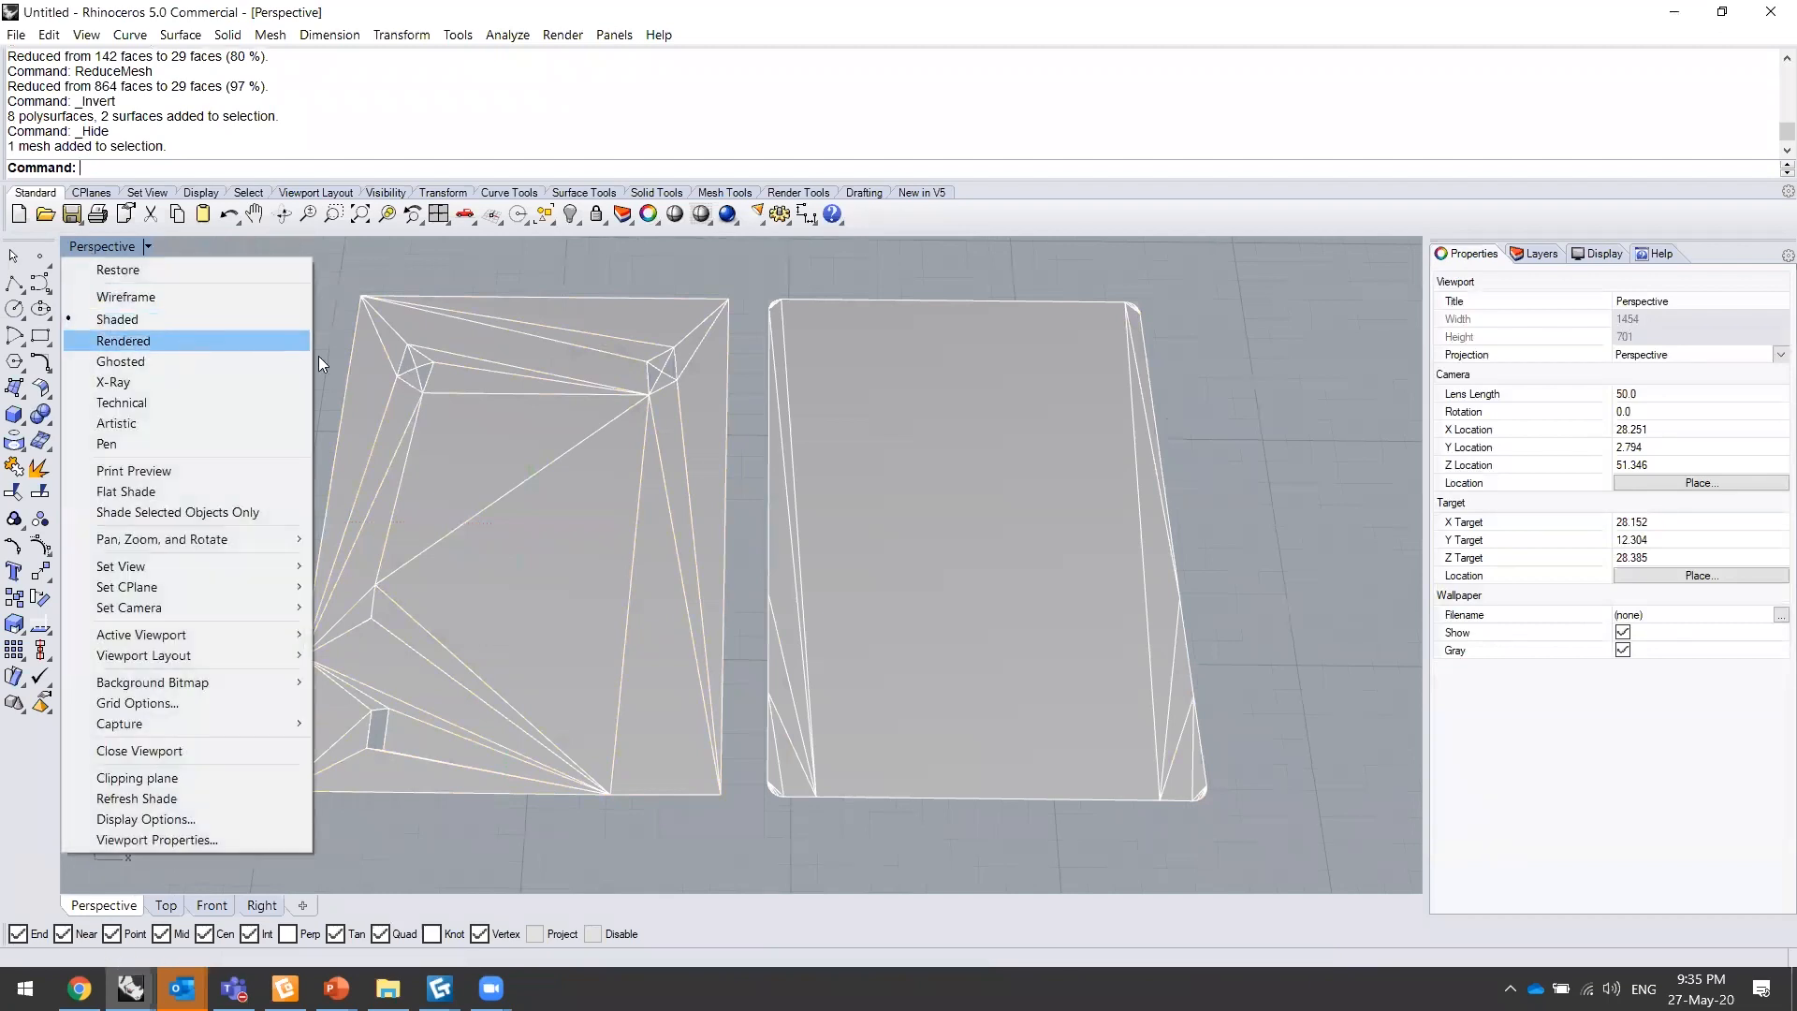
pyautogui.click(244, 341)
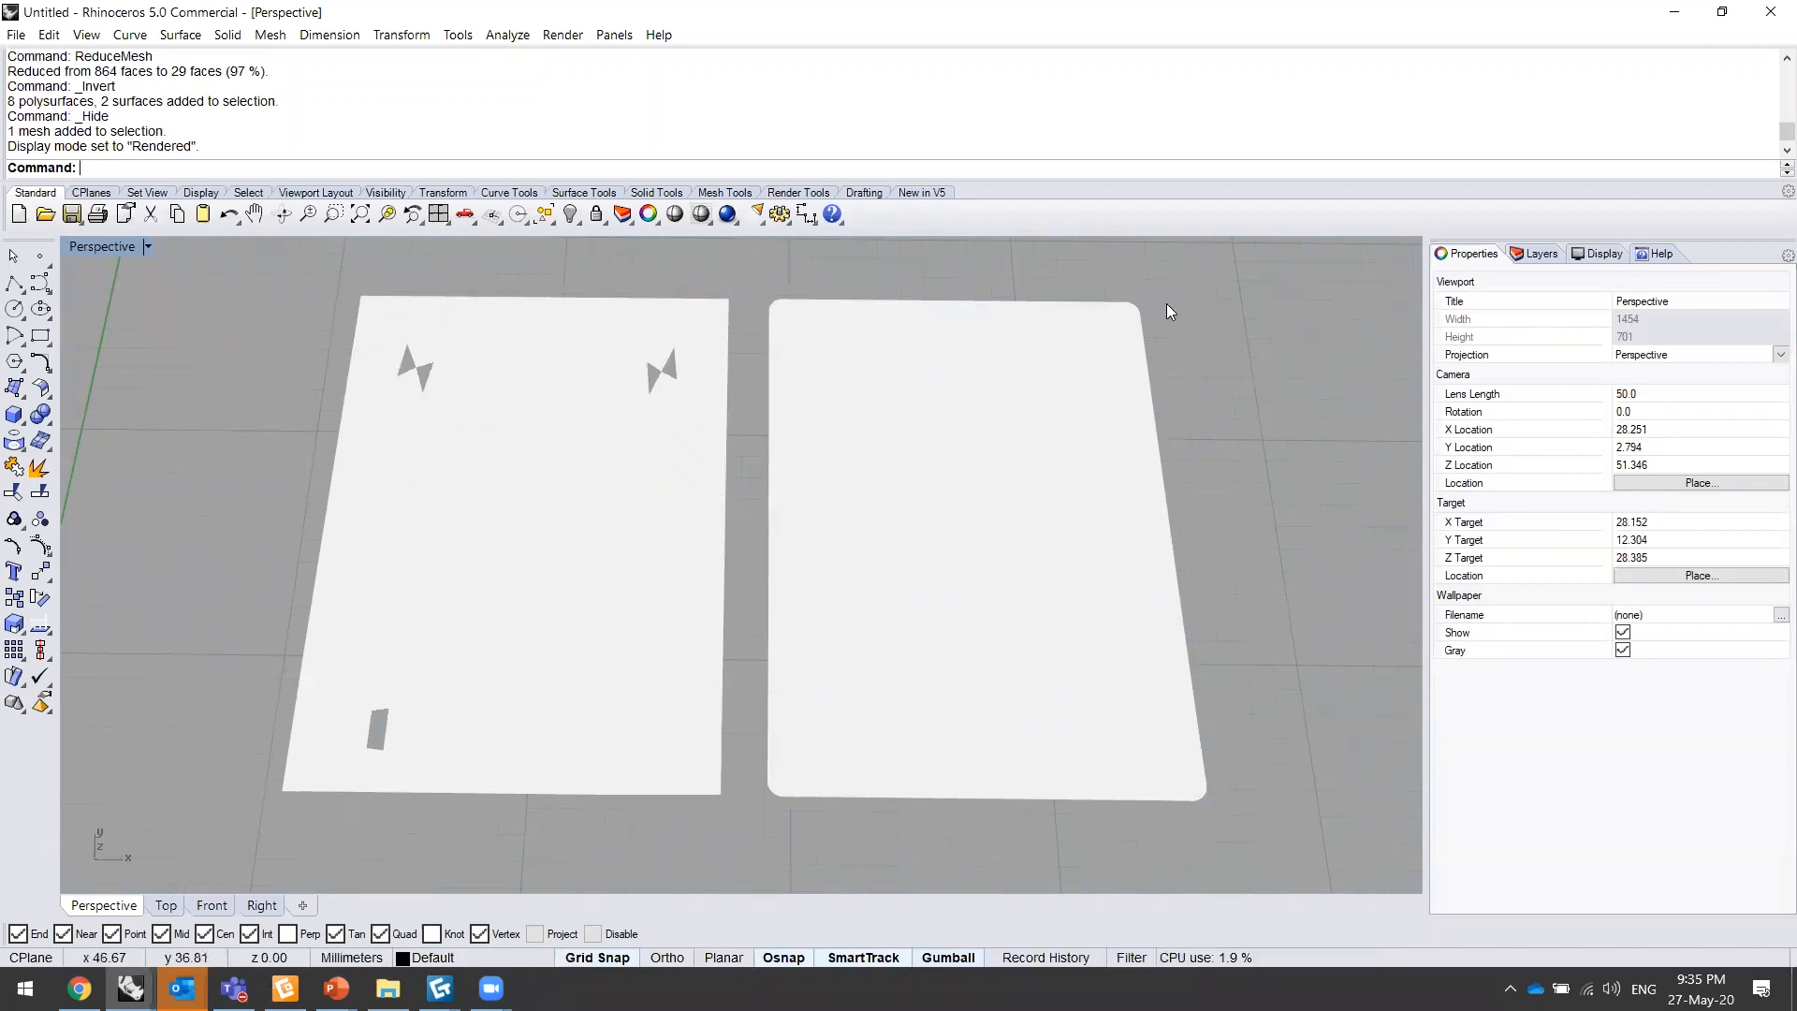
pyautogui.keyDown('shift'); pyautogui.moveTo(764, 399); pyautogui.dragTo(752, 434, button='right'); pyautogui.keyUp('shift')
# - Undo the hiding of the other objects and the slotted mesh's polygon reduction
pyautogui.hotkey('ctrl', 'z')
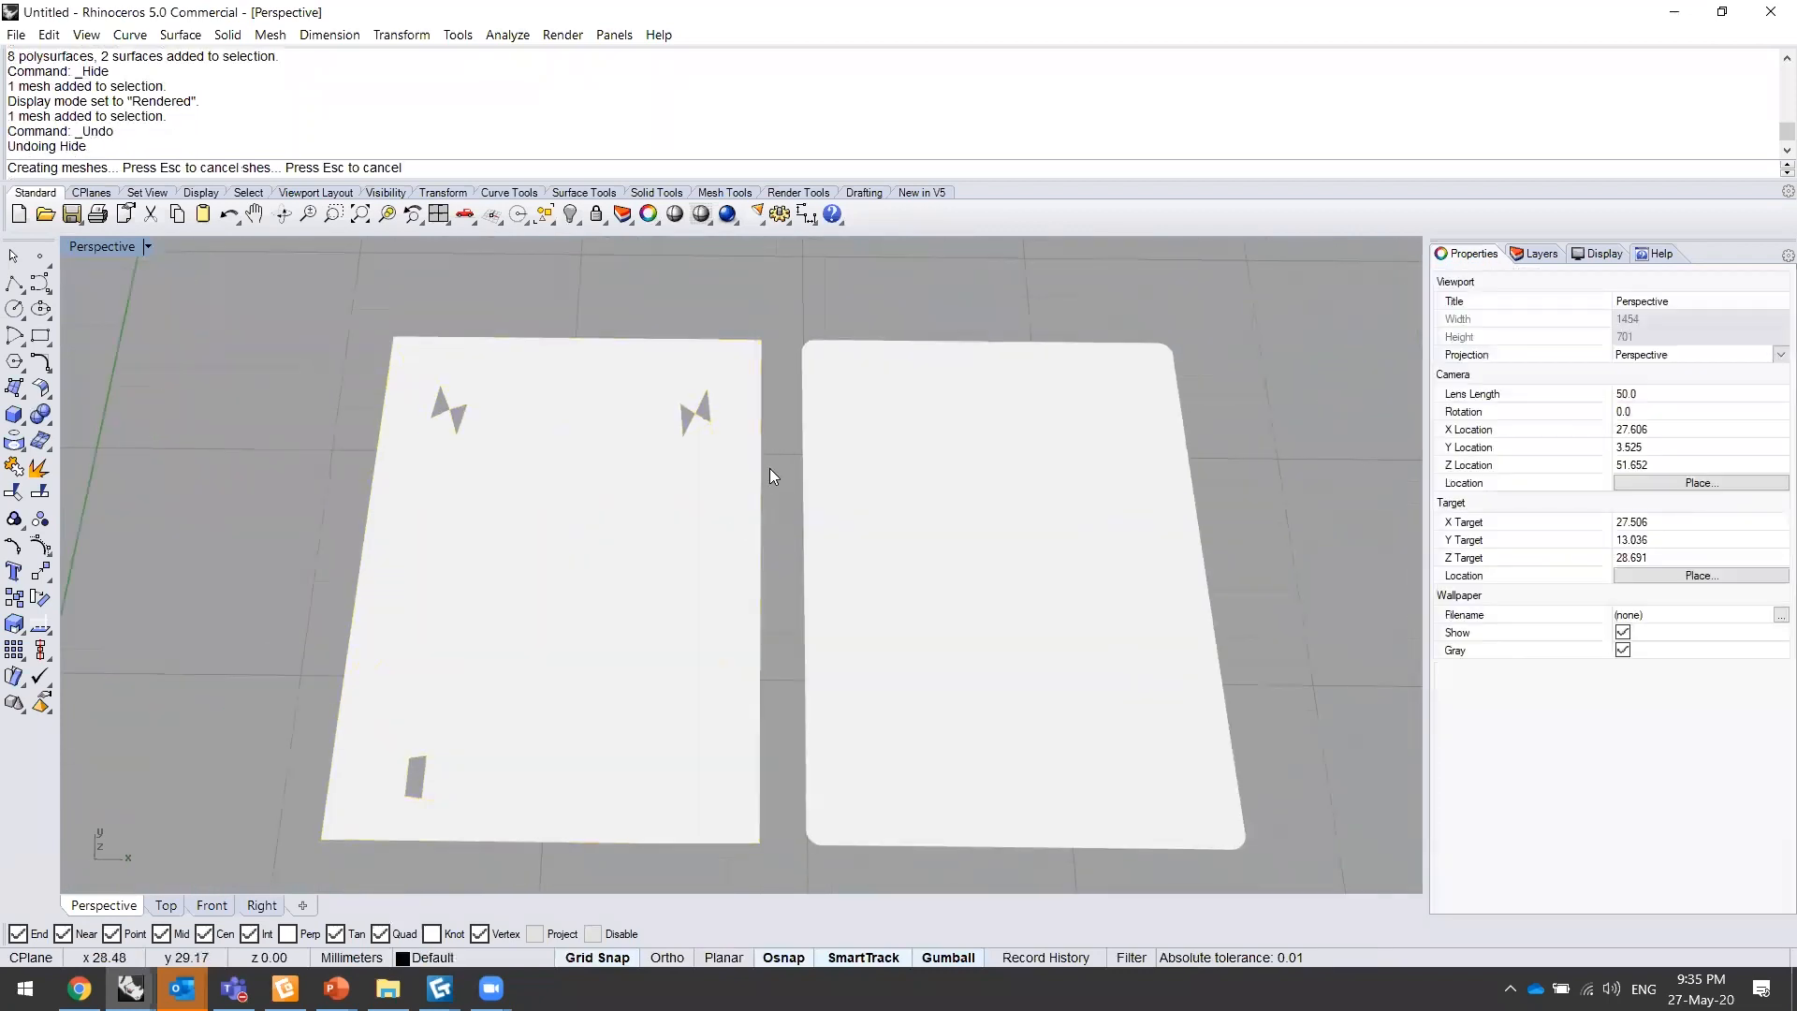
pyautogui.hotkey('ctrl', 'z')
pyautogui.click(782, 499)
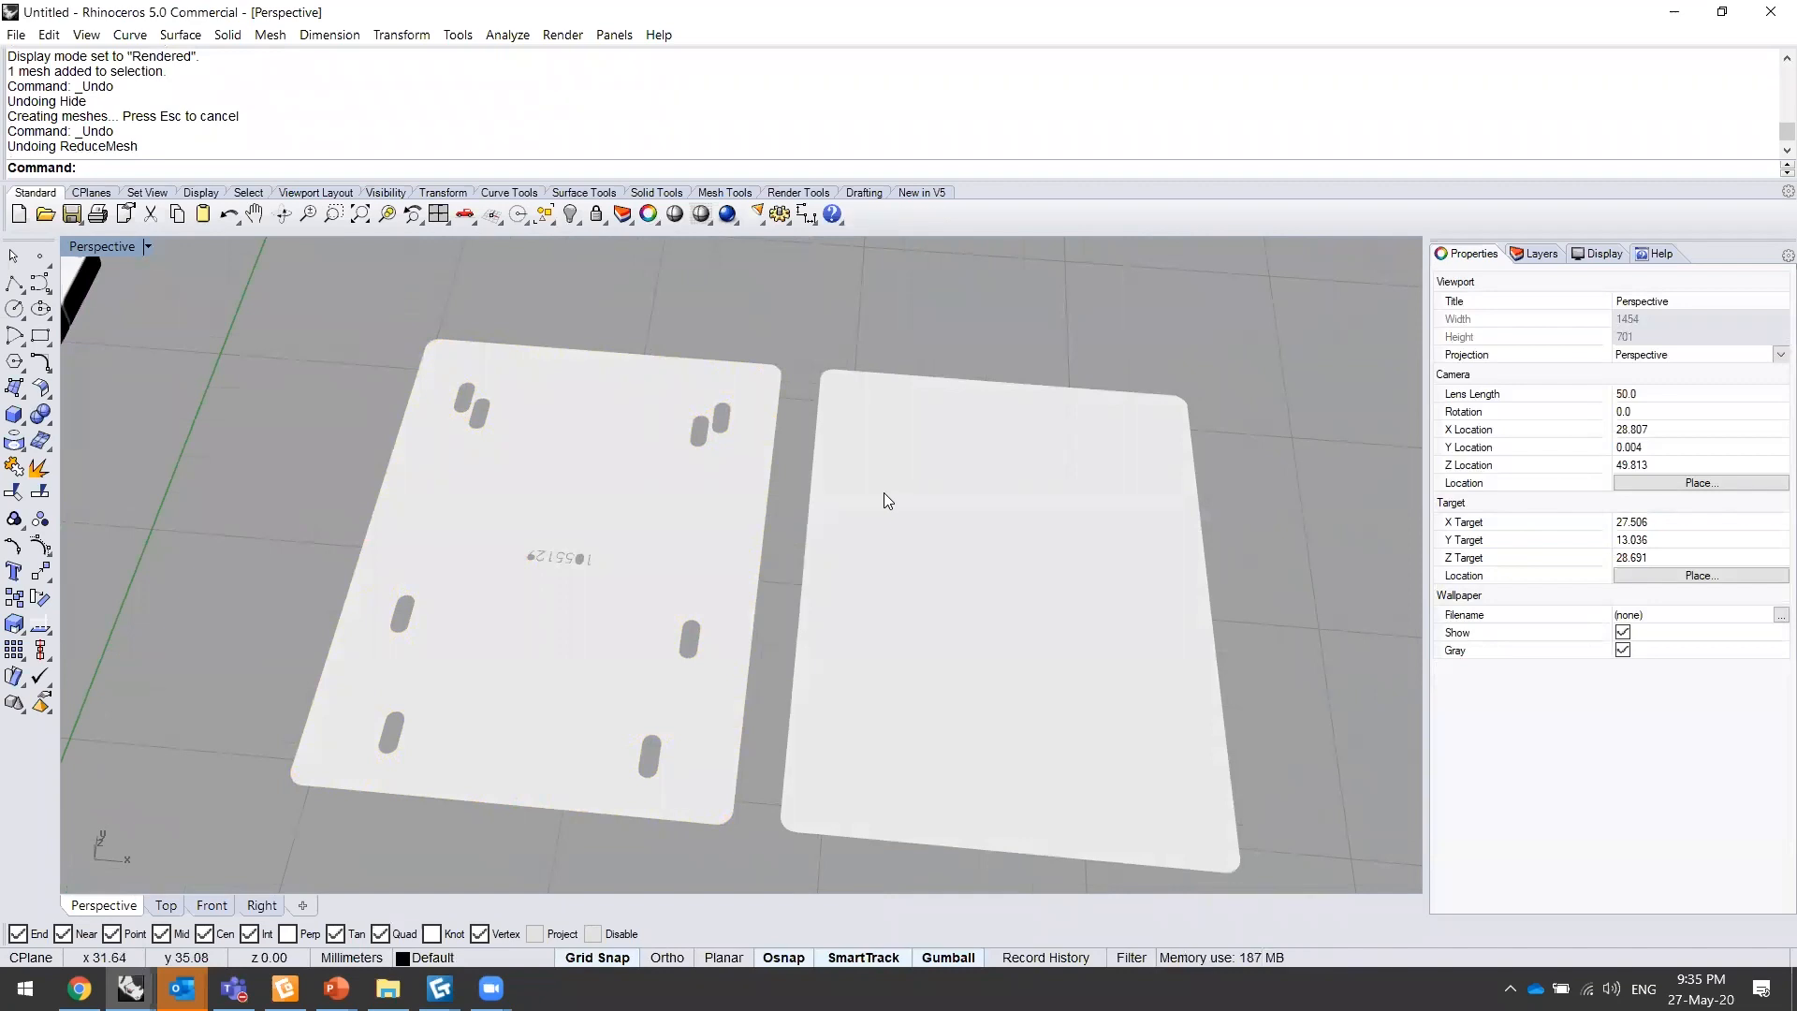
# - Select both panel meshes, hide everything else, and set the Perspective viewport to Shaded display
pyautogui.click(763, 485)
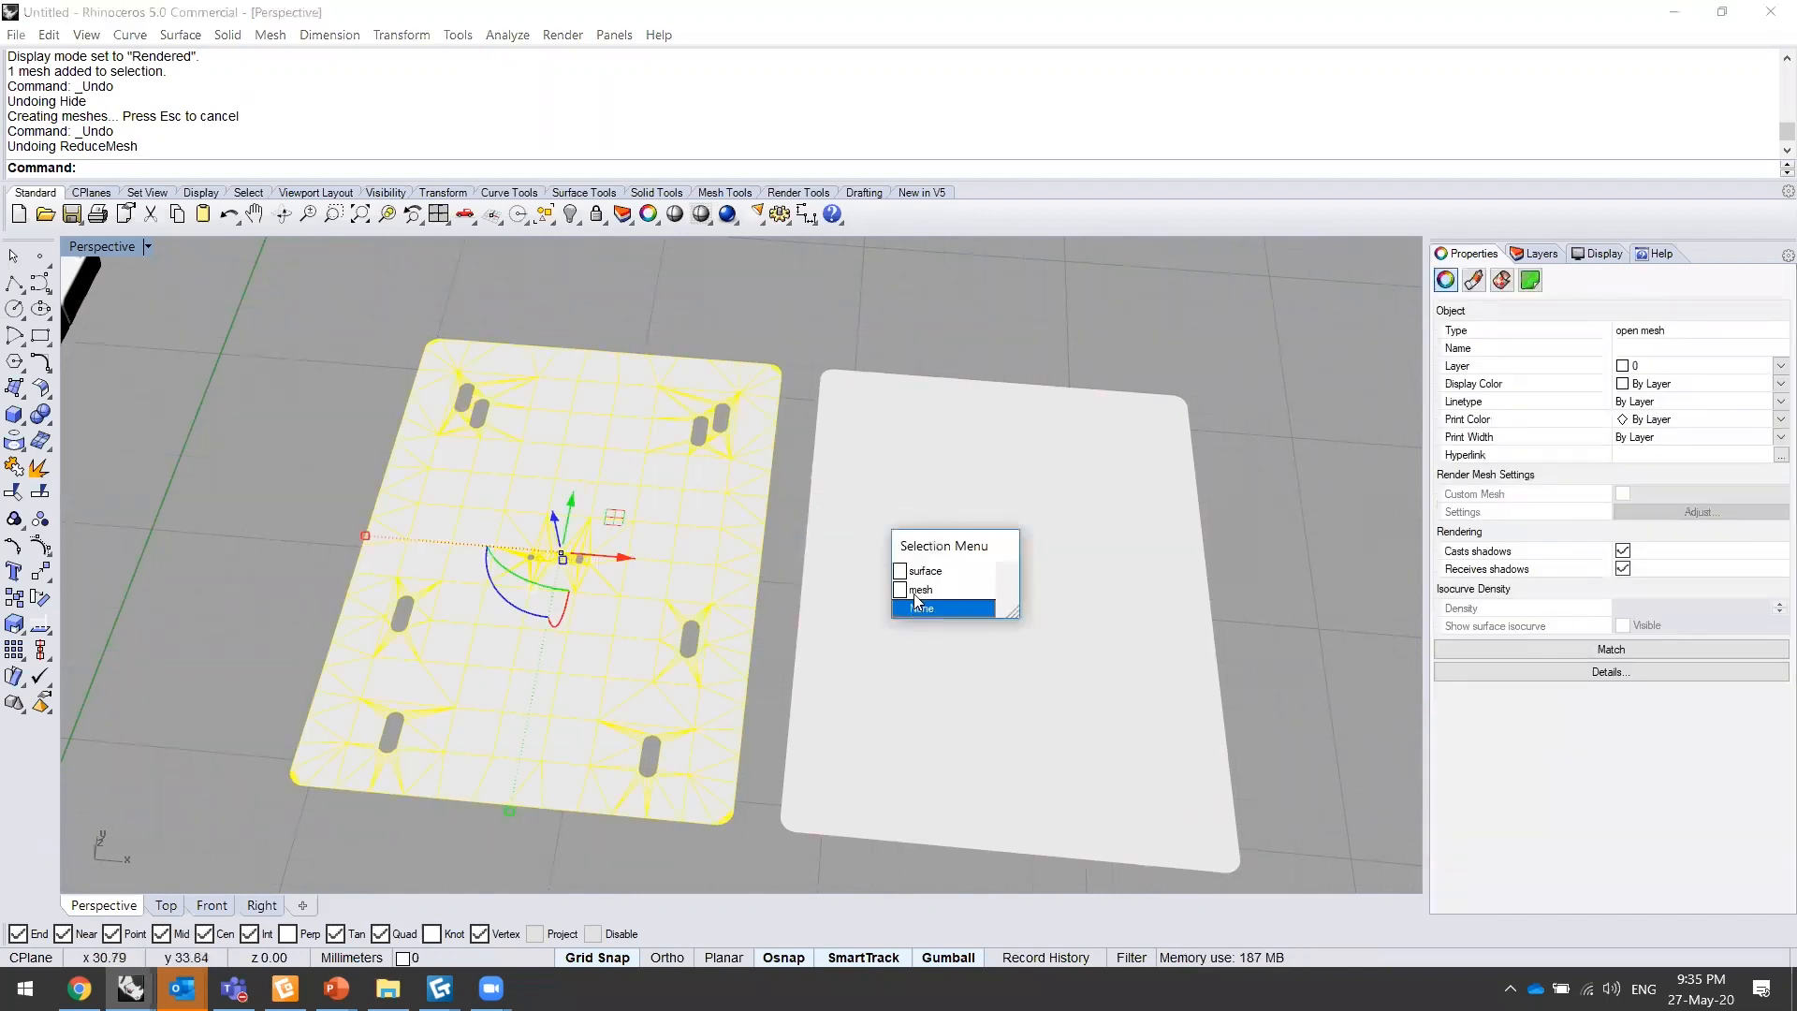
pyautogui.click(828, 560)
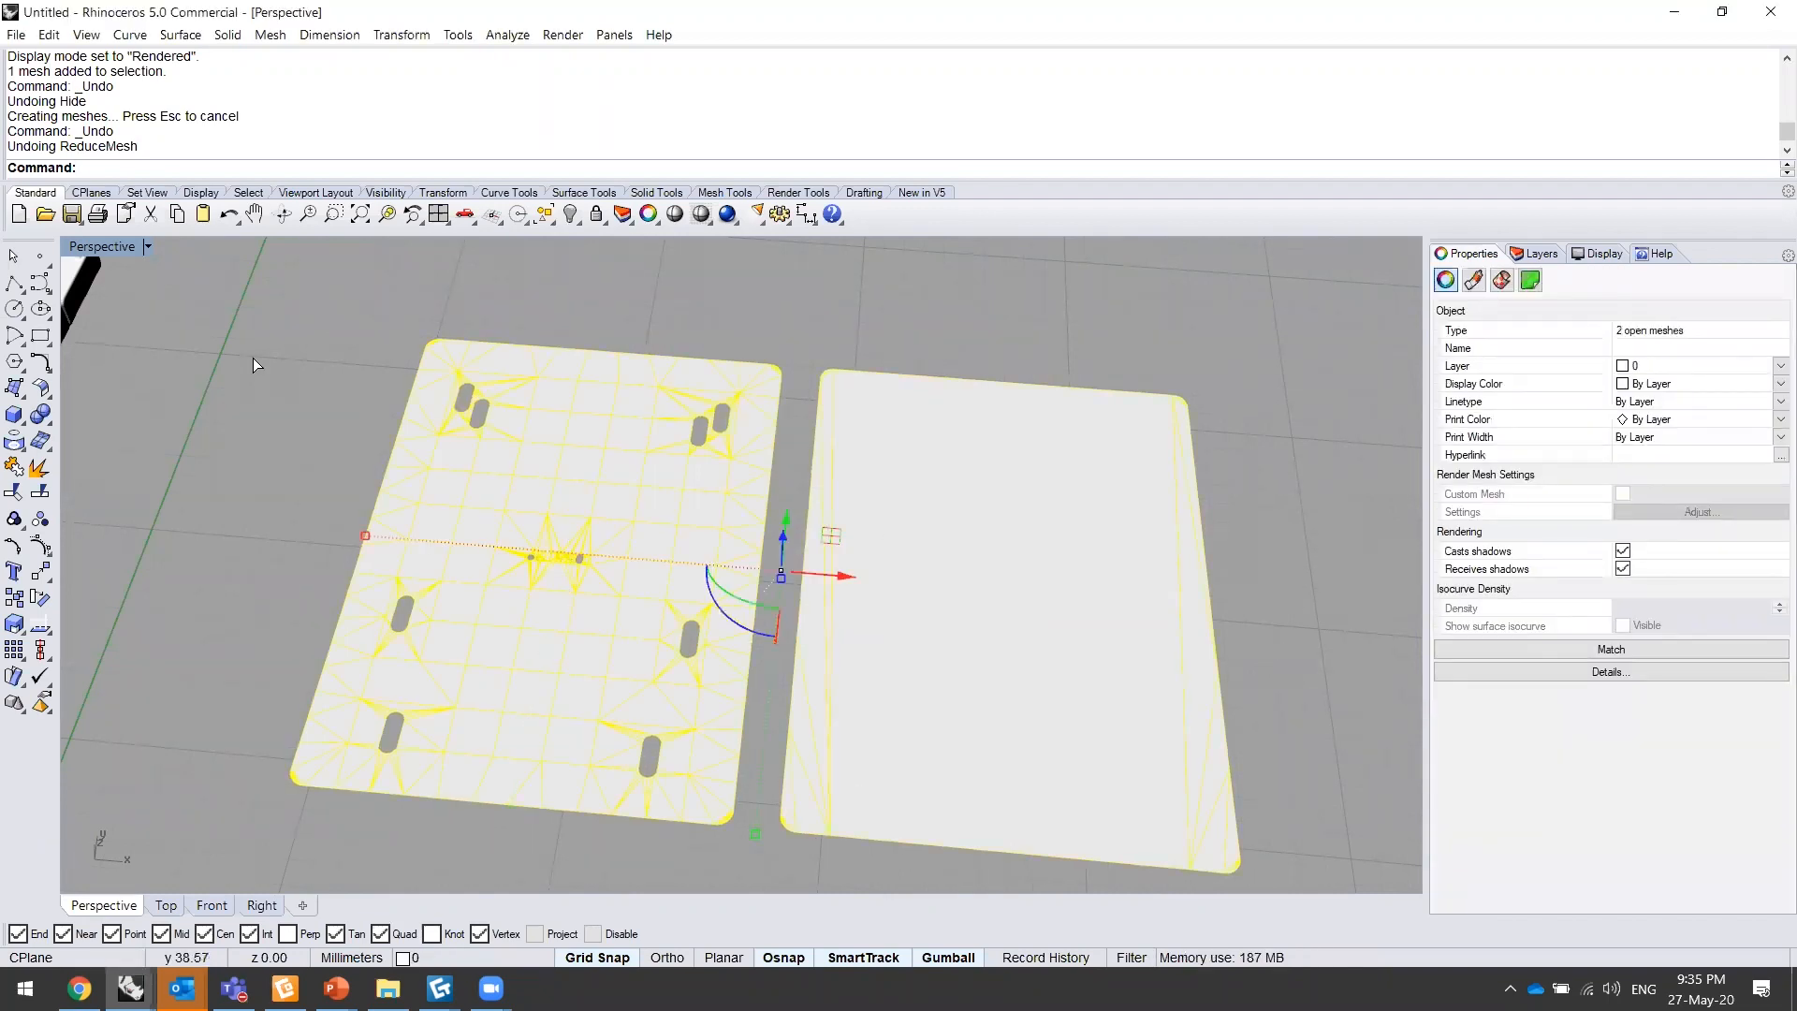
pyautogui.hotkey('ctrl', 'i')
pyautogui.hotkey('ctrl', 'h')
pyautogui.click(102, 246)
pyautogui.click(103, 317)
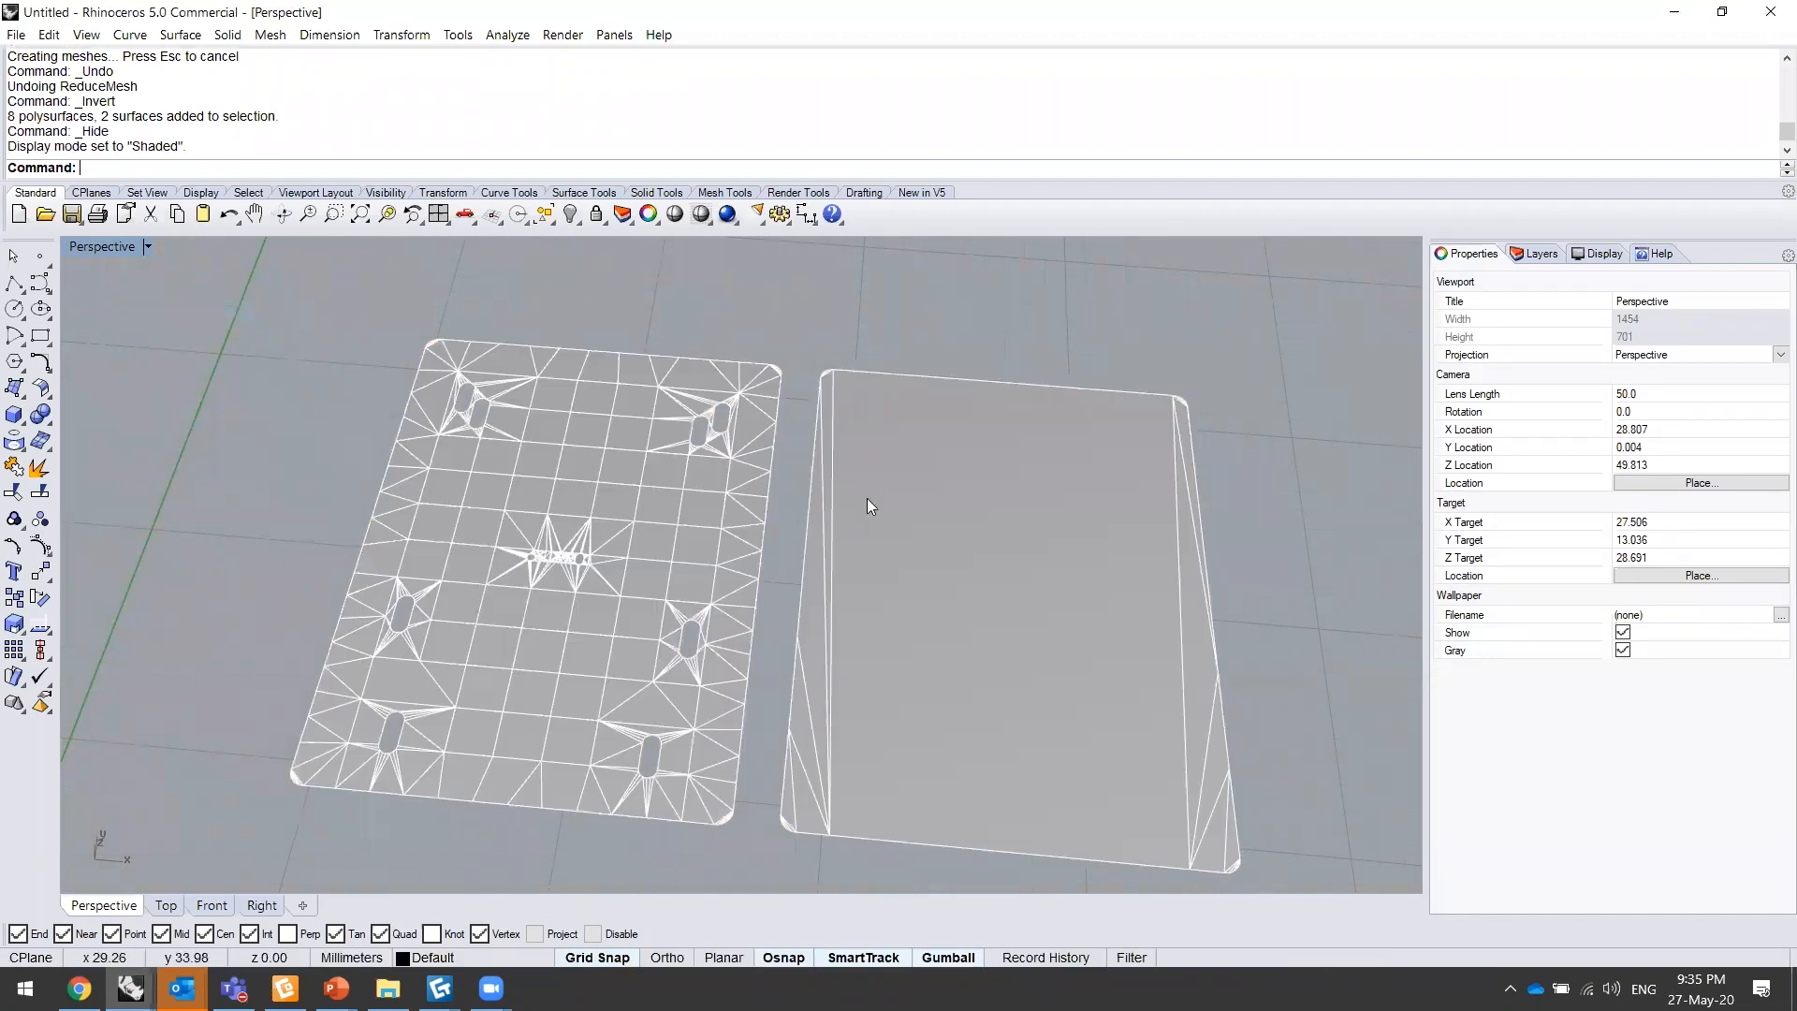
# - Reduce the isolated slotted panel mesh to 30 polygons and compare its edges with the hole-free mesh
pyautogui.moveTo(637, 544); pyautogui.dragTo(632, 490, button='right')
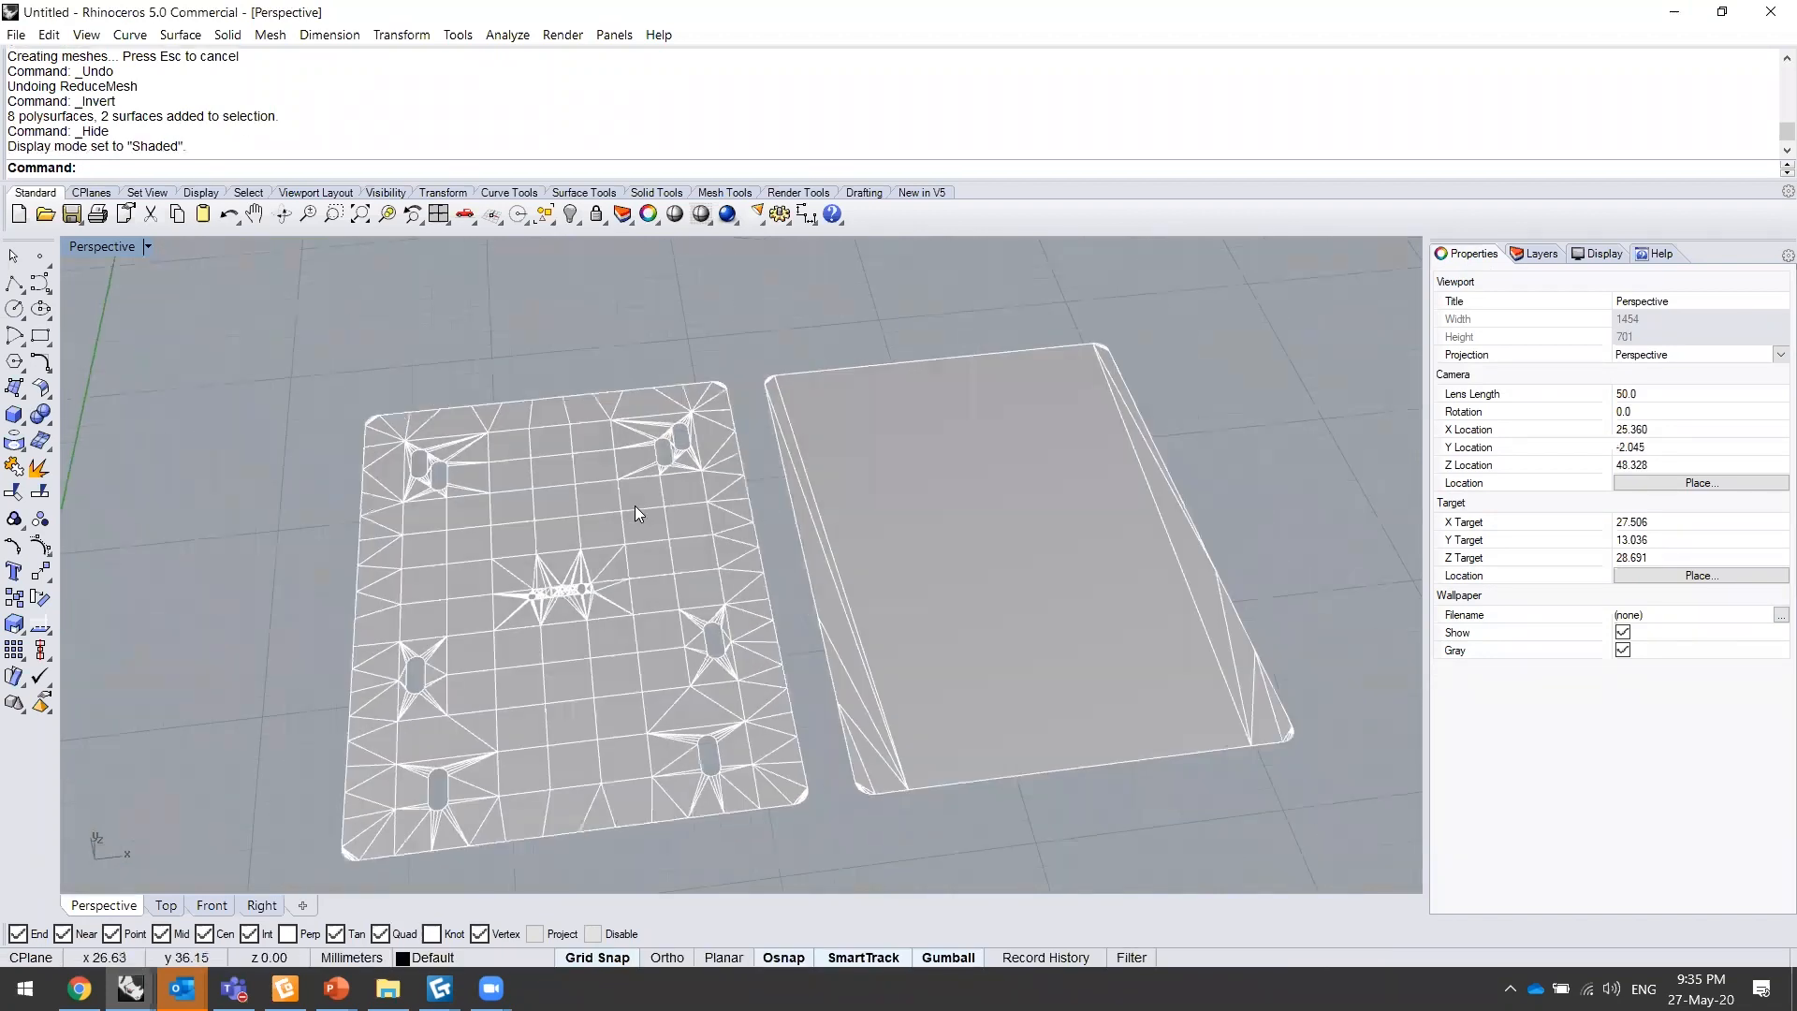
pyautogui.click(636, 507)
pyautogui.write('ReduceMesh')
pyautogui.press('Return')
pyautogui.click(908, 367)
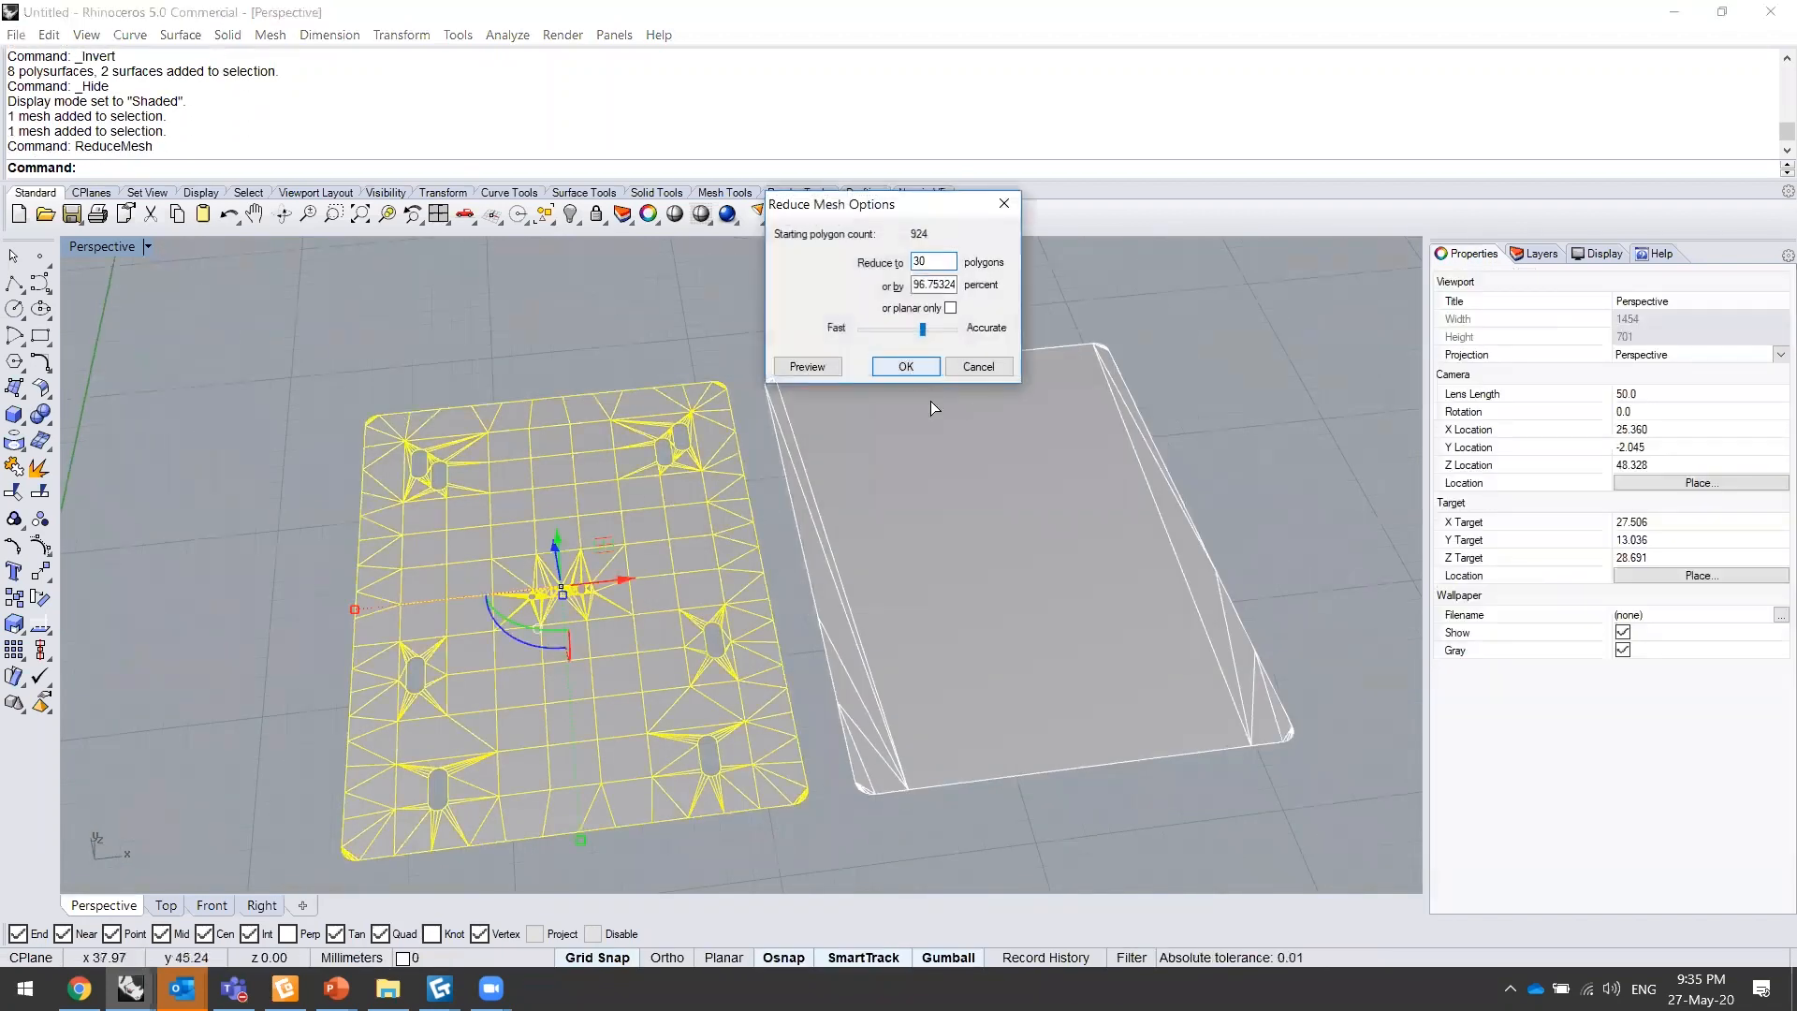
pyautogui.scroll(-5, 843, 449)
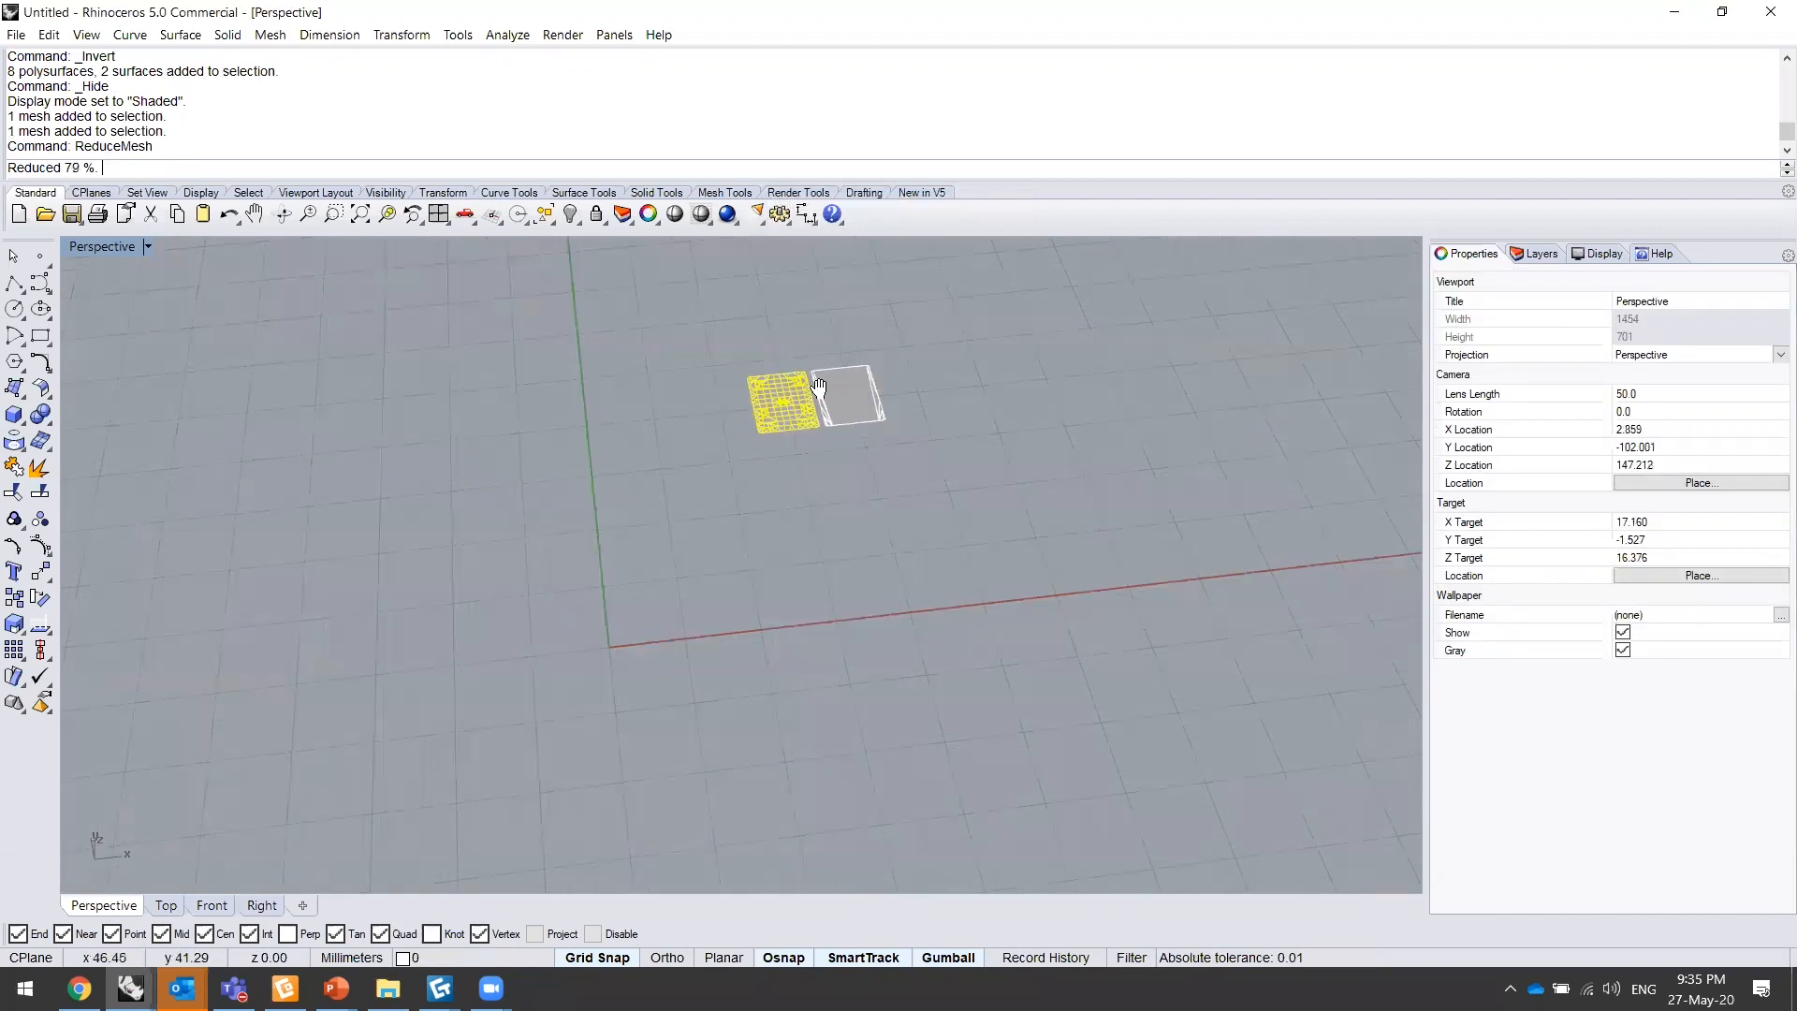
pyautogui.scroll(5, 790, 533)
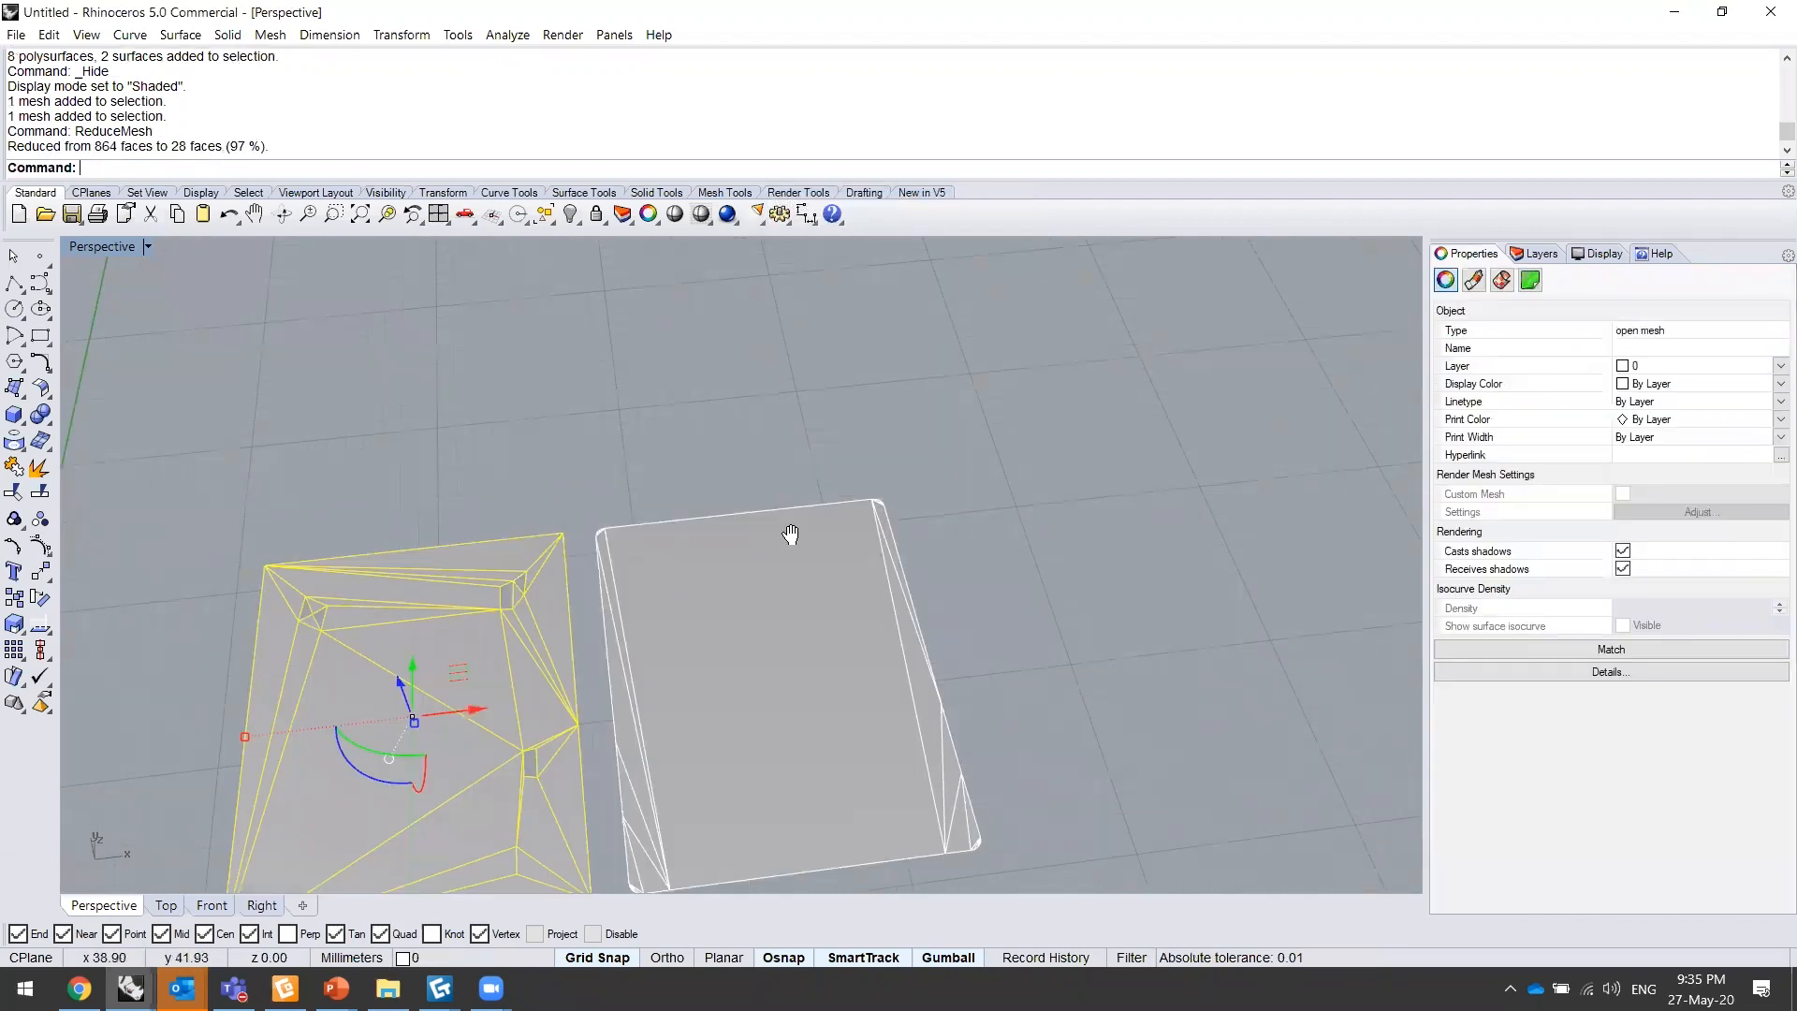
pyautogui.press('Escape')
pyautogui.scroll(1, 811, 532)
pyautogui.keyDown('shift'); pyautogui.moveTo(812, 525); pyautogui.dragTo(817, 516, button='right'); pyautogui.keyUp('shift')
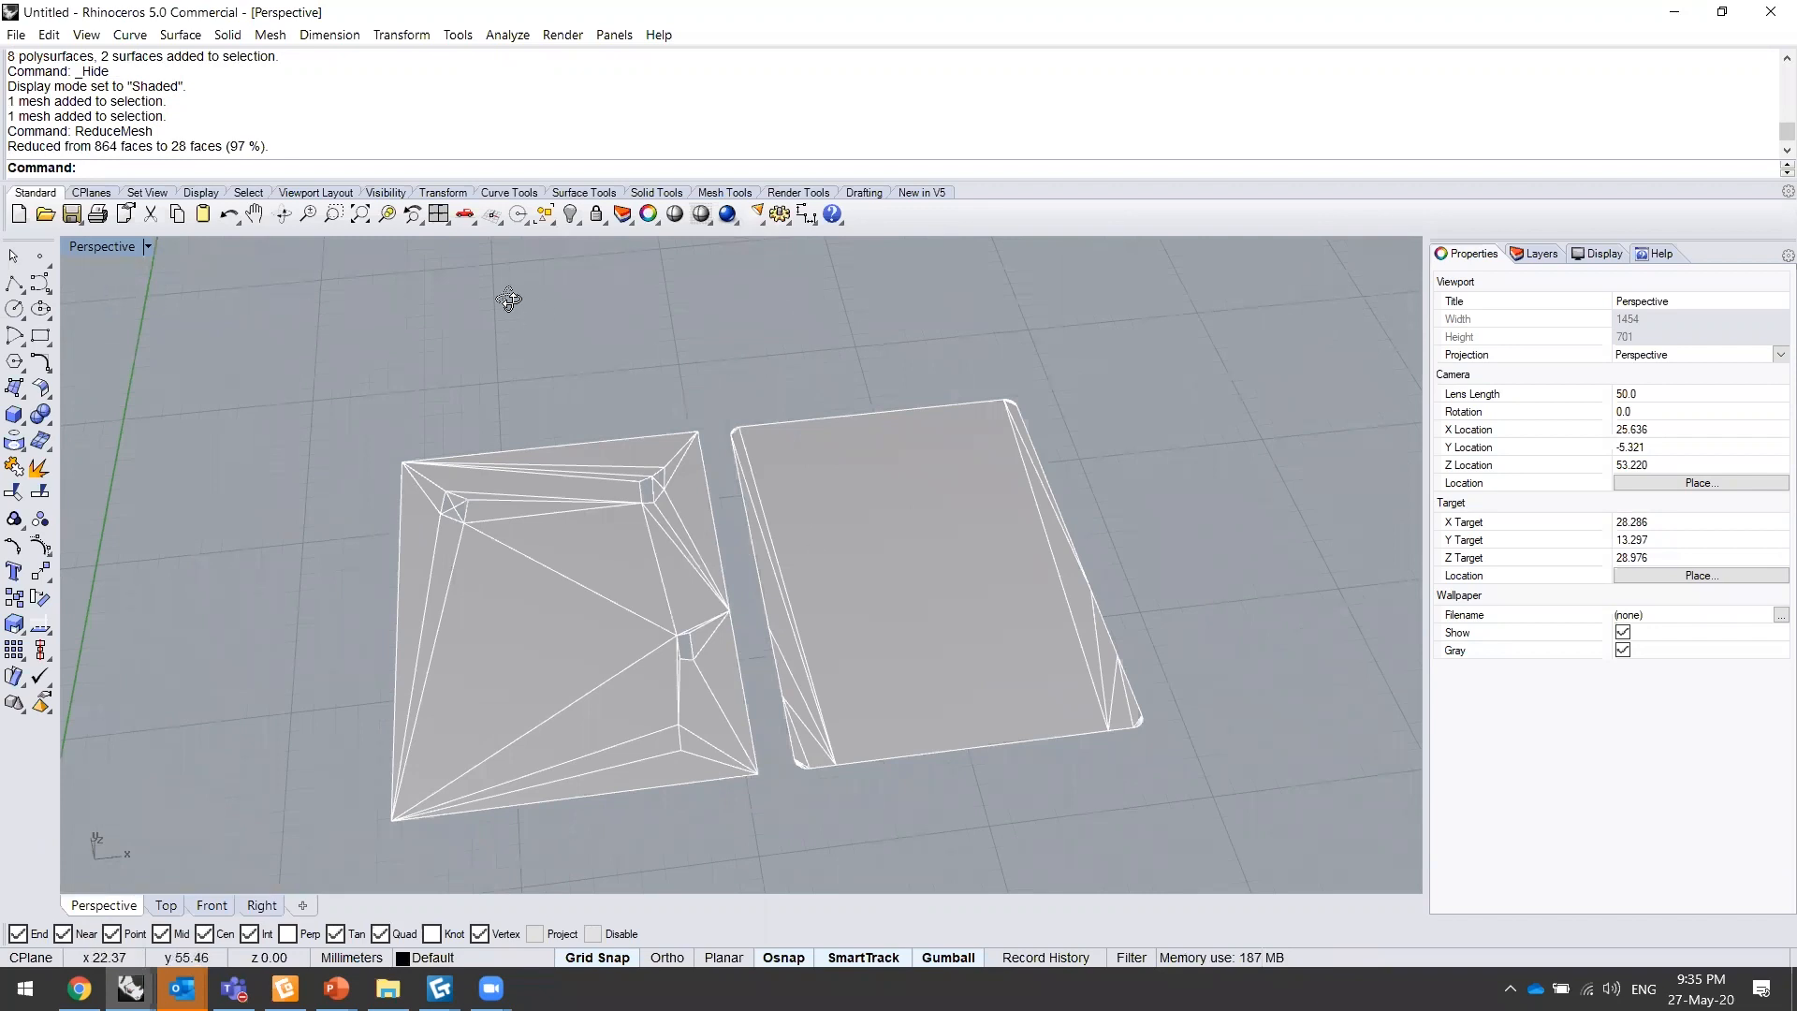
# - Show all hidden objects in the panel model and switch to Task Stool Imported.3dm
pyautogui.moveTo(99, 243); pyautogui.dragTo(527, 328, button='right')
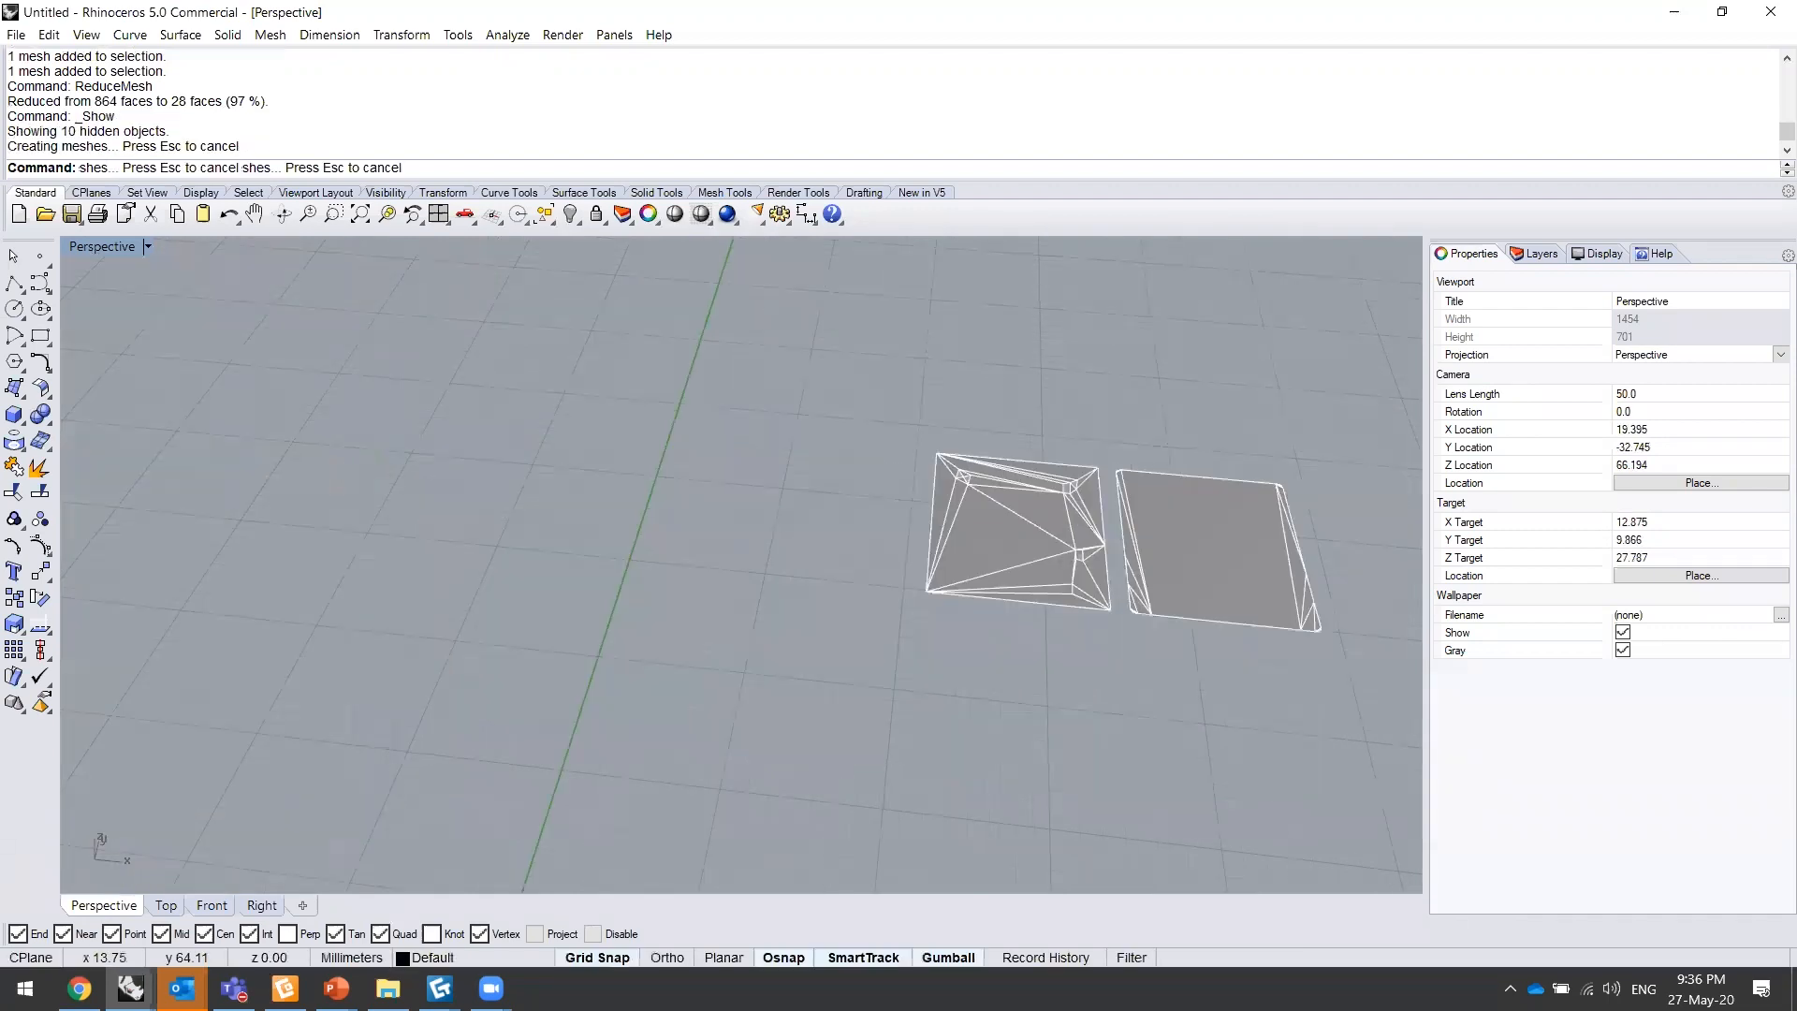
pyautogui.hotkey('ctrl', 'z')
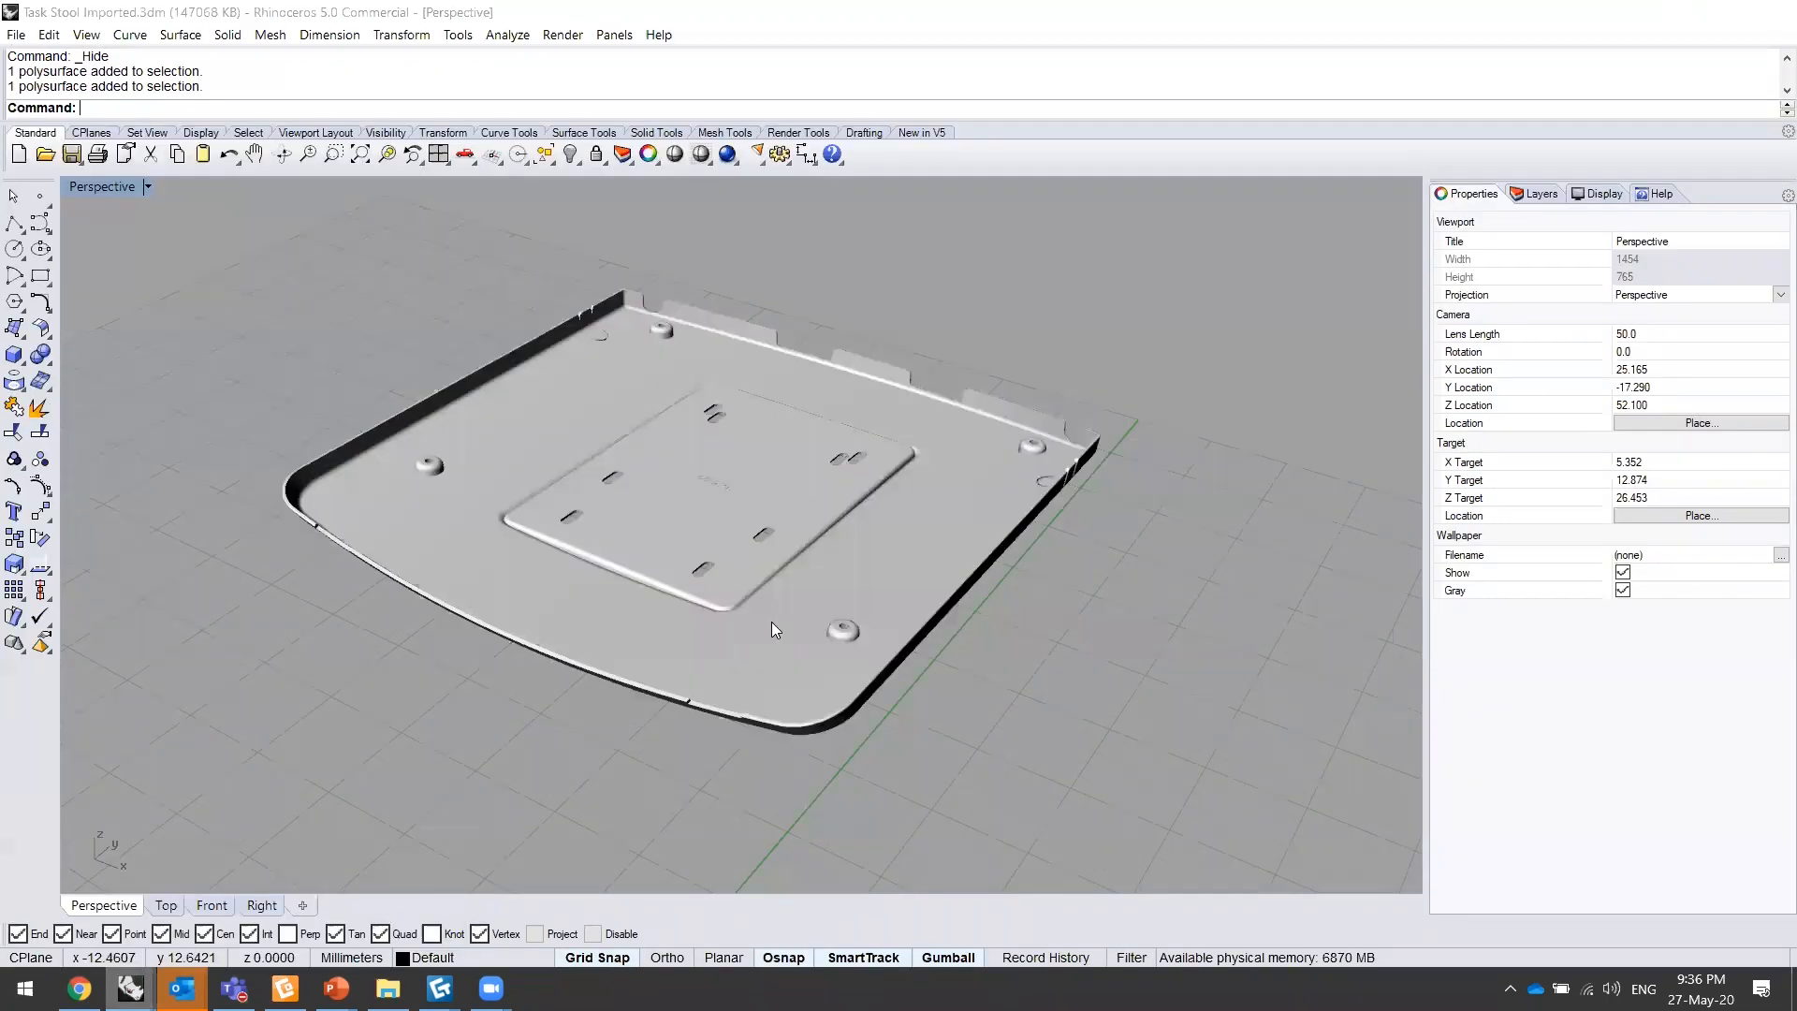
# - Inspect the underside of the seat shell, including its recessed panel, slots and screw holes
pyautogui.moveTo(771, 622); pyautogui.dragTo(966, 408, button='right')
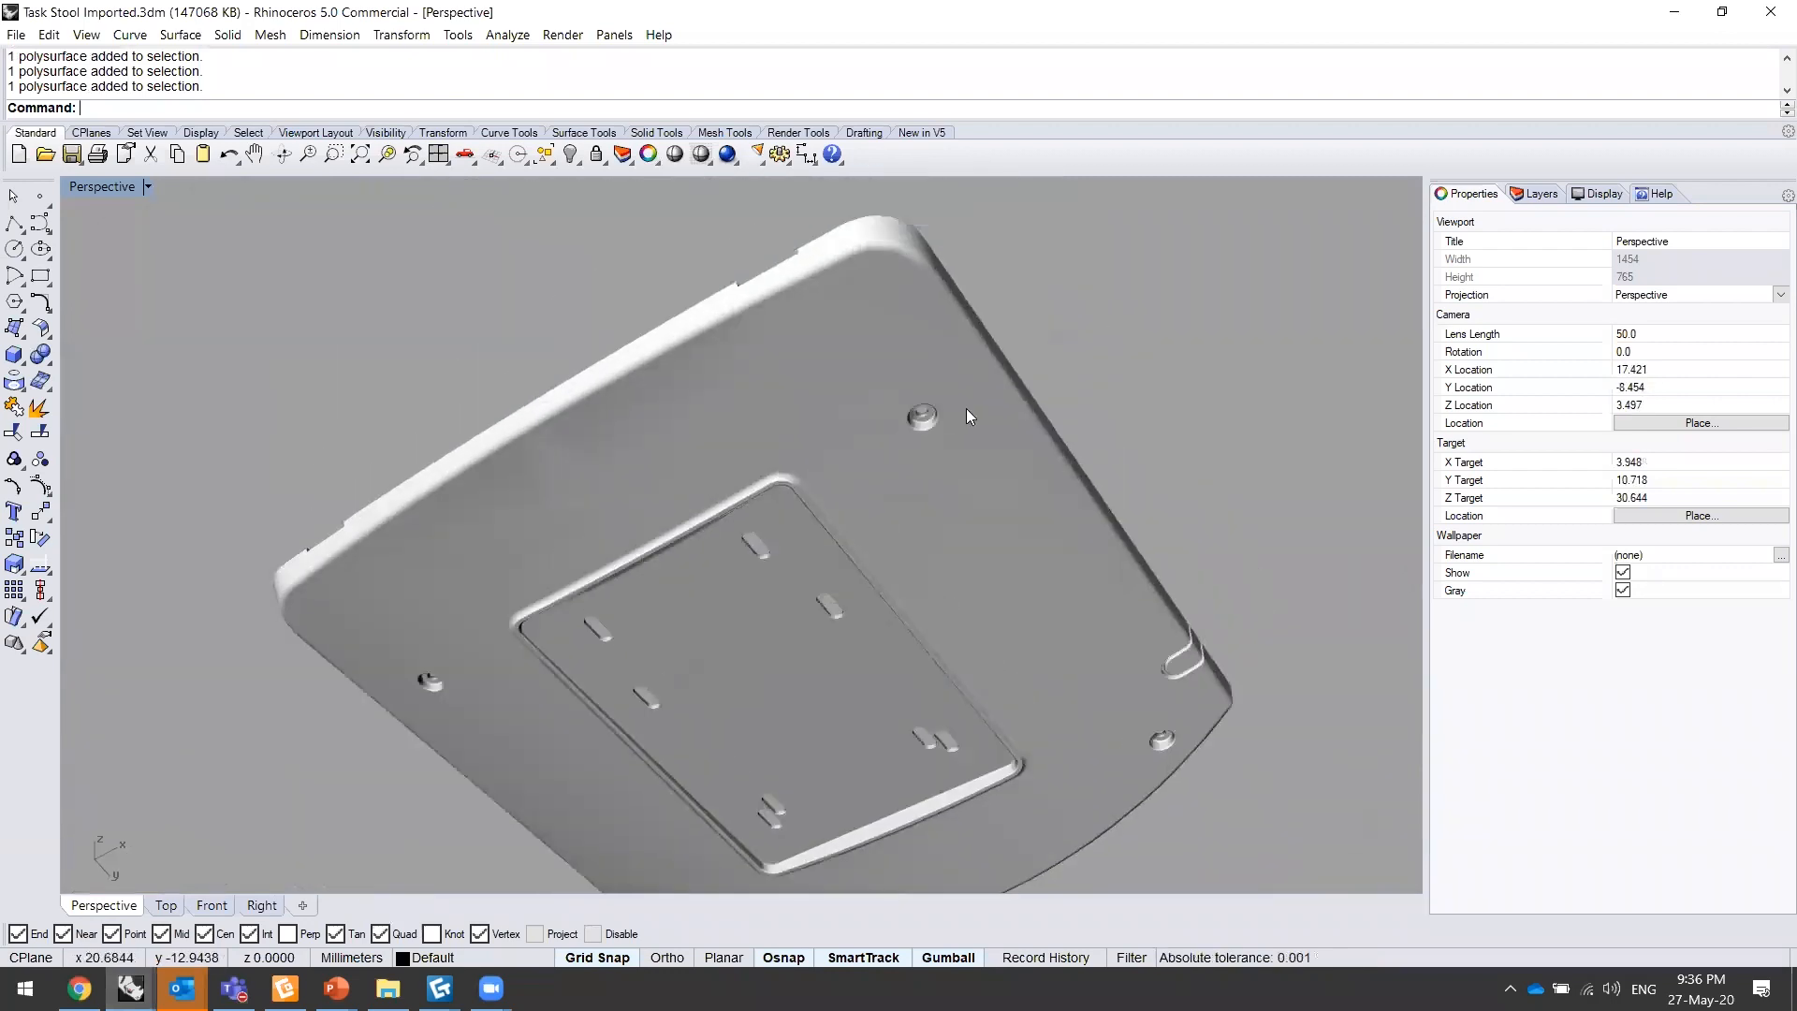
pyautogui.scroll(5, 943, 433)
pyautogui.scroll(-5, 983, 426)
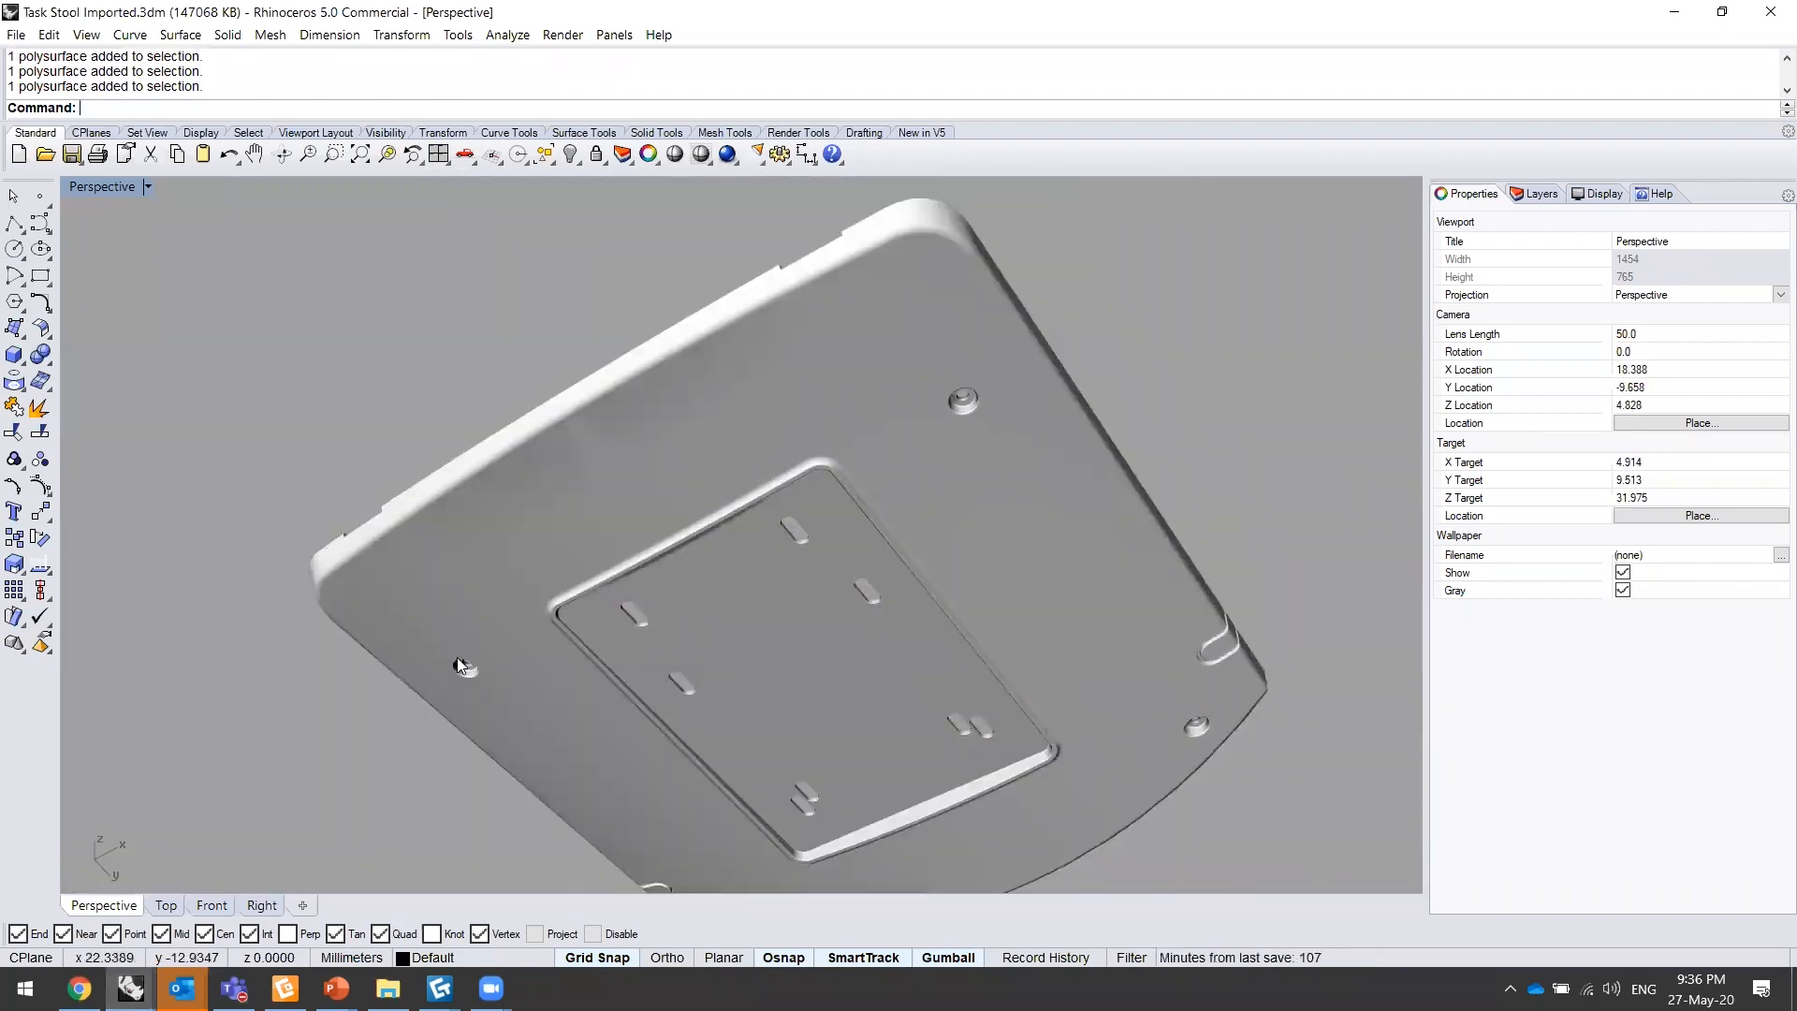
# - Inspect the seat shell's upper and lower sides and switch to the Holes & Fasteners slide in PowerPoint
pyautogui.moveTo(691, 741); pyautogui.dragTo(428, 634, button='right')
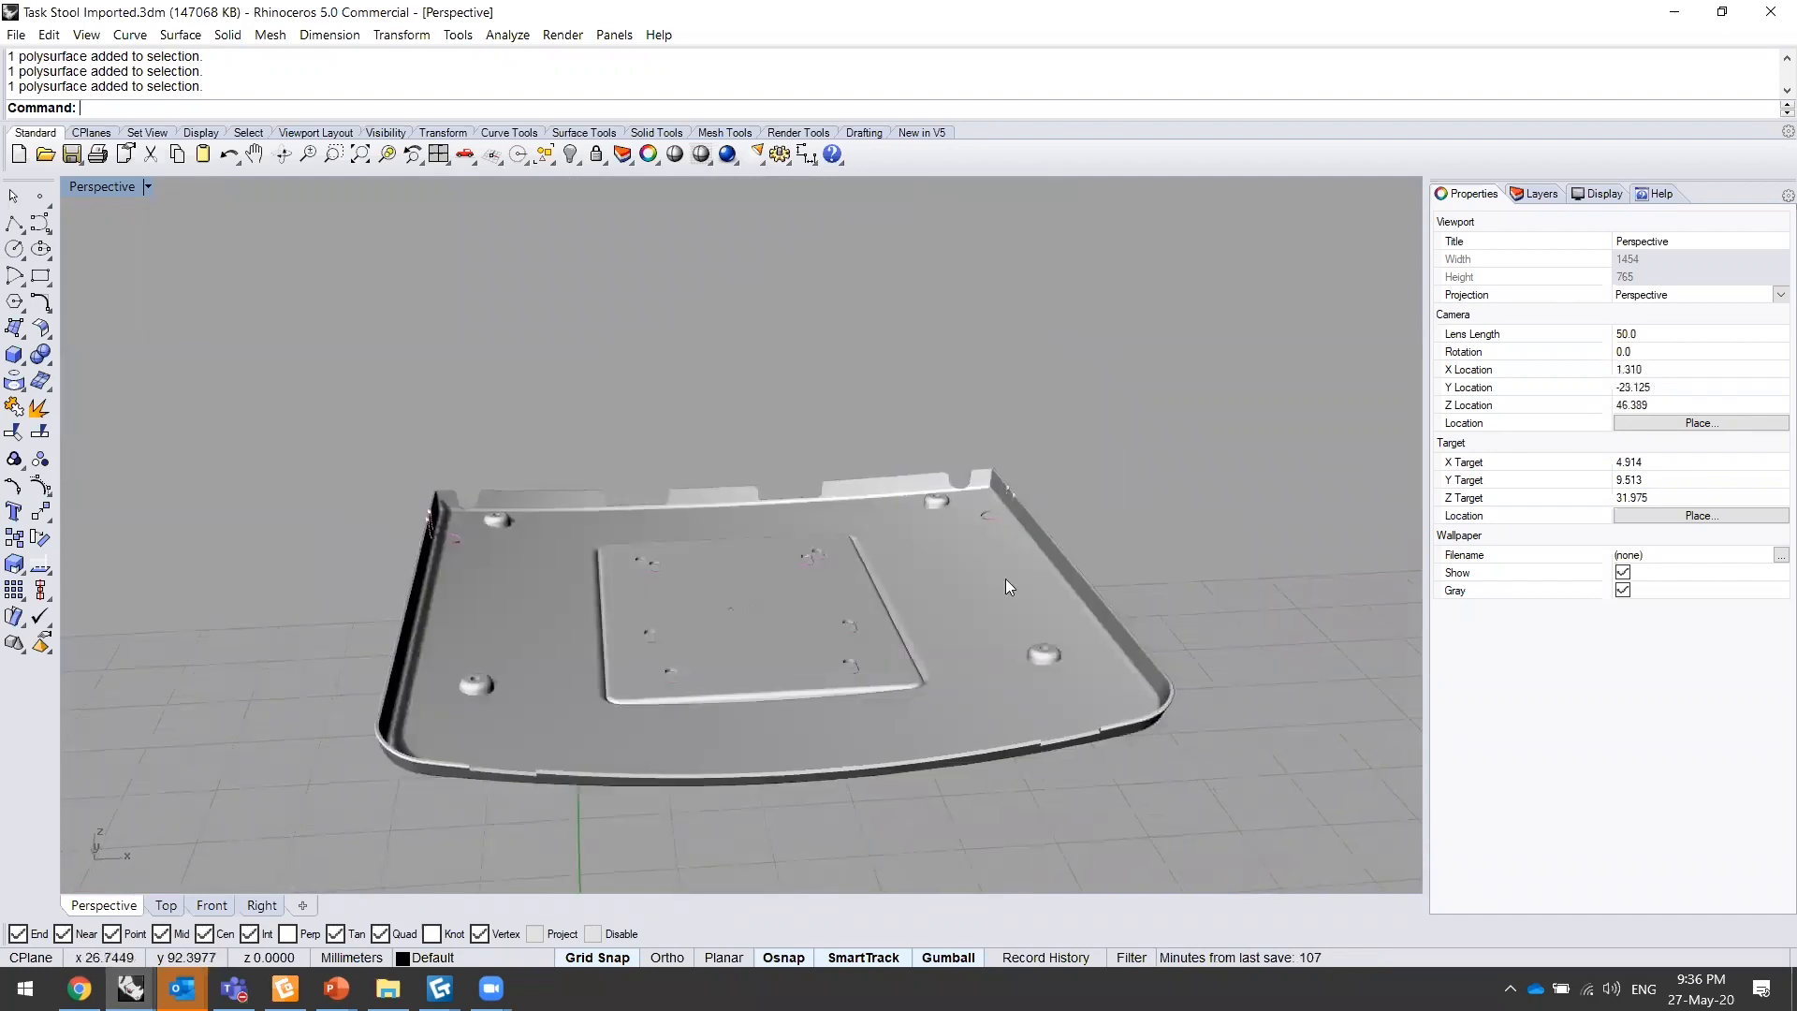
pyautogui.moveTo(957, 678); pyautogui.dragTo(914, 793, button='right')
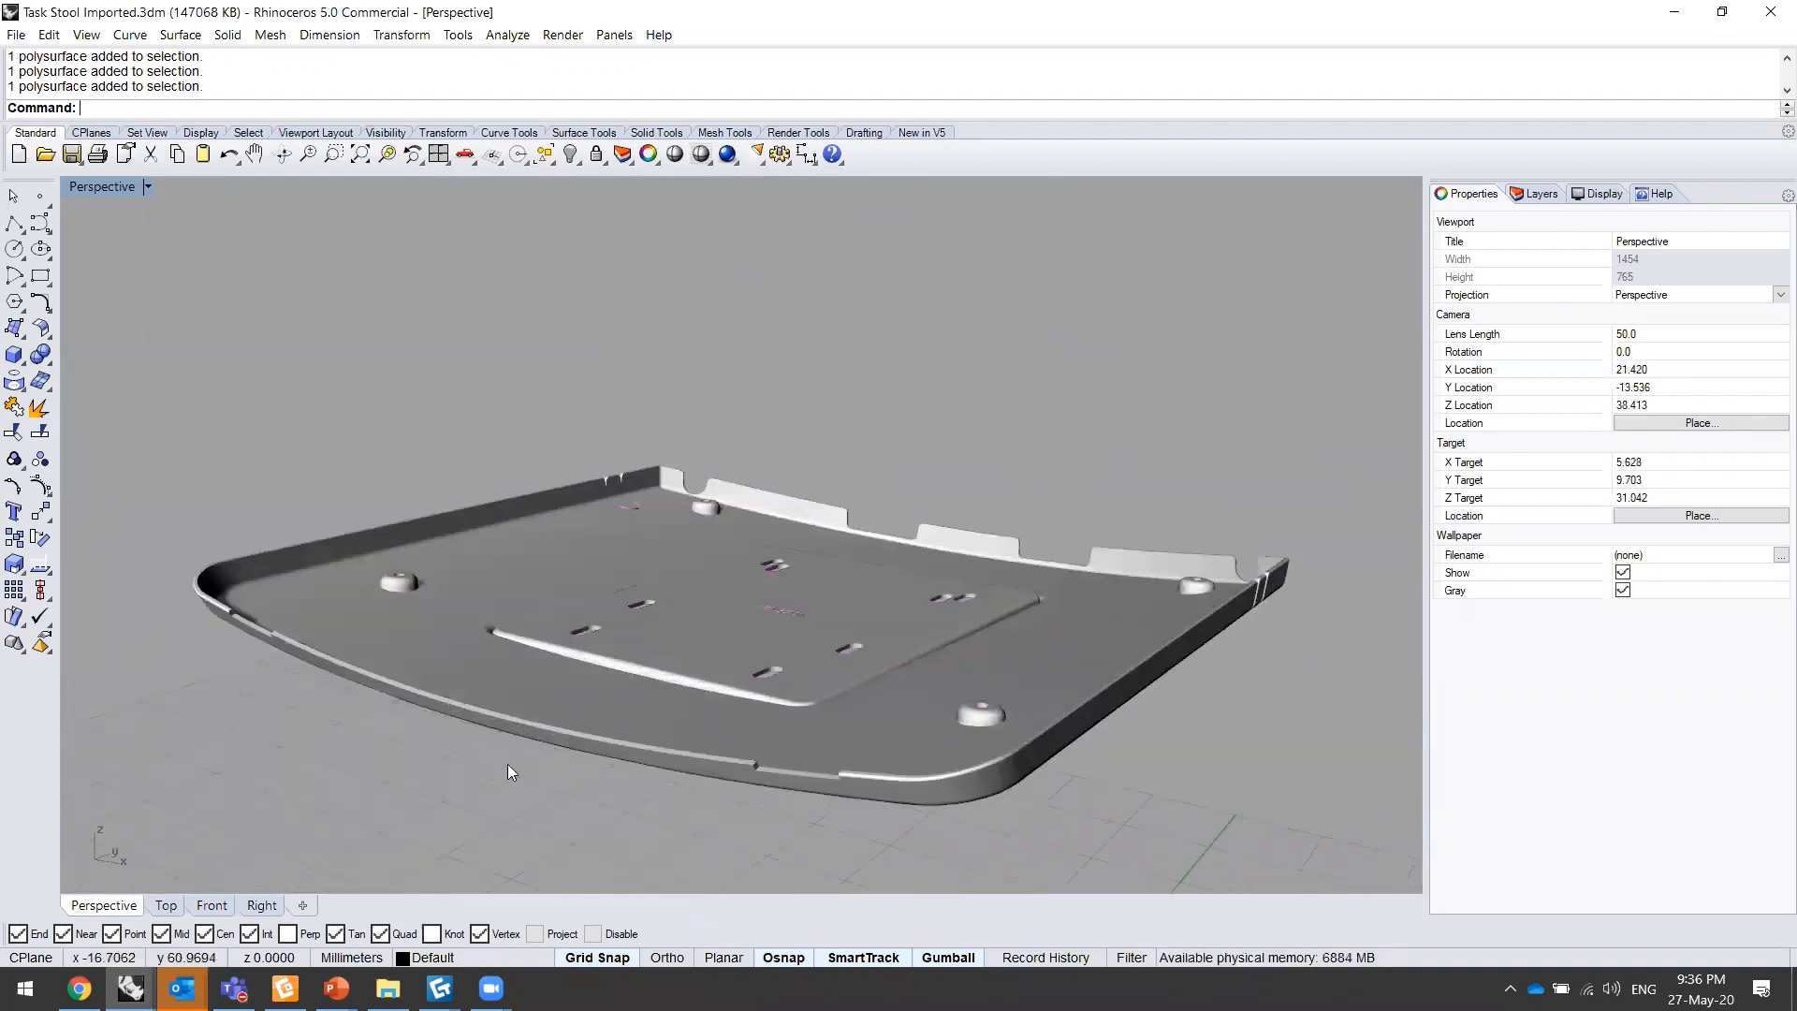
pyautogui.click(763, 481)
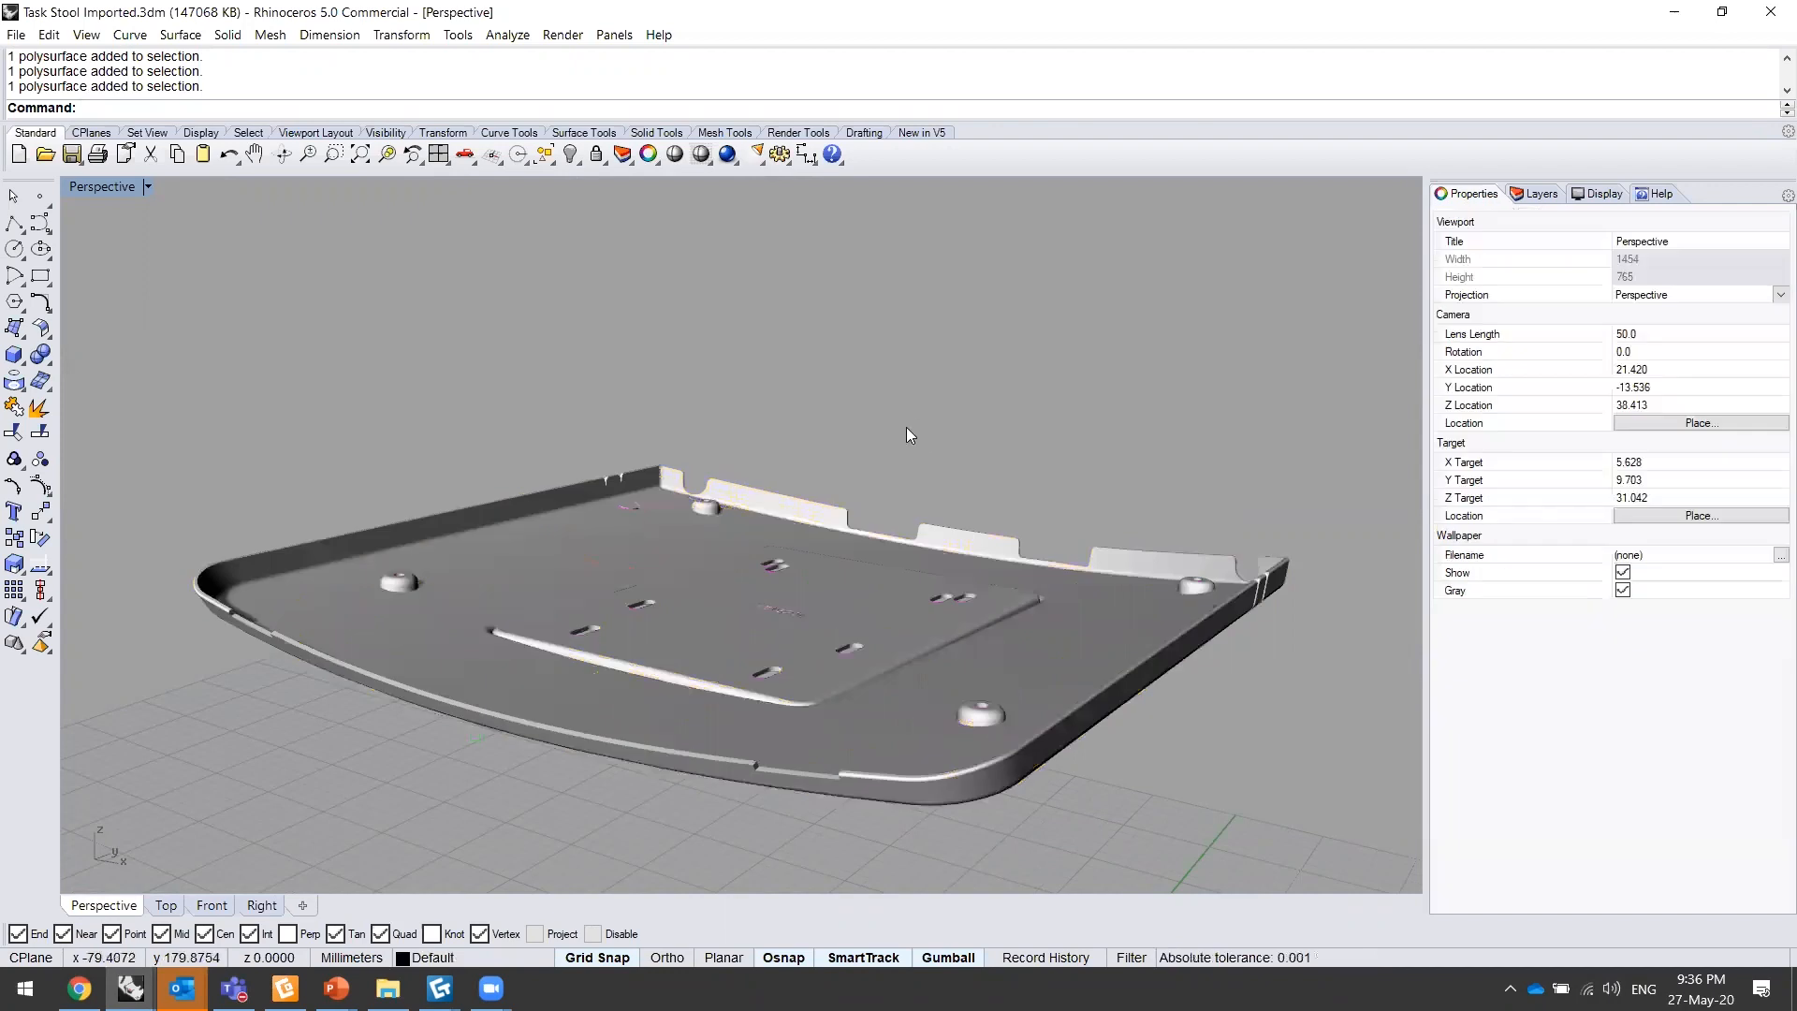
pyautogui.scroll(-2, 894, 450)
pyautogui.scroll(2, 494, 599)
pyautogui.moveTo(490, 593); pyautogui.dragTo(445, 566, button='right')
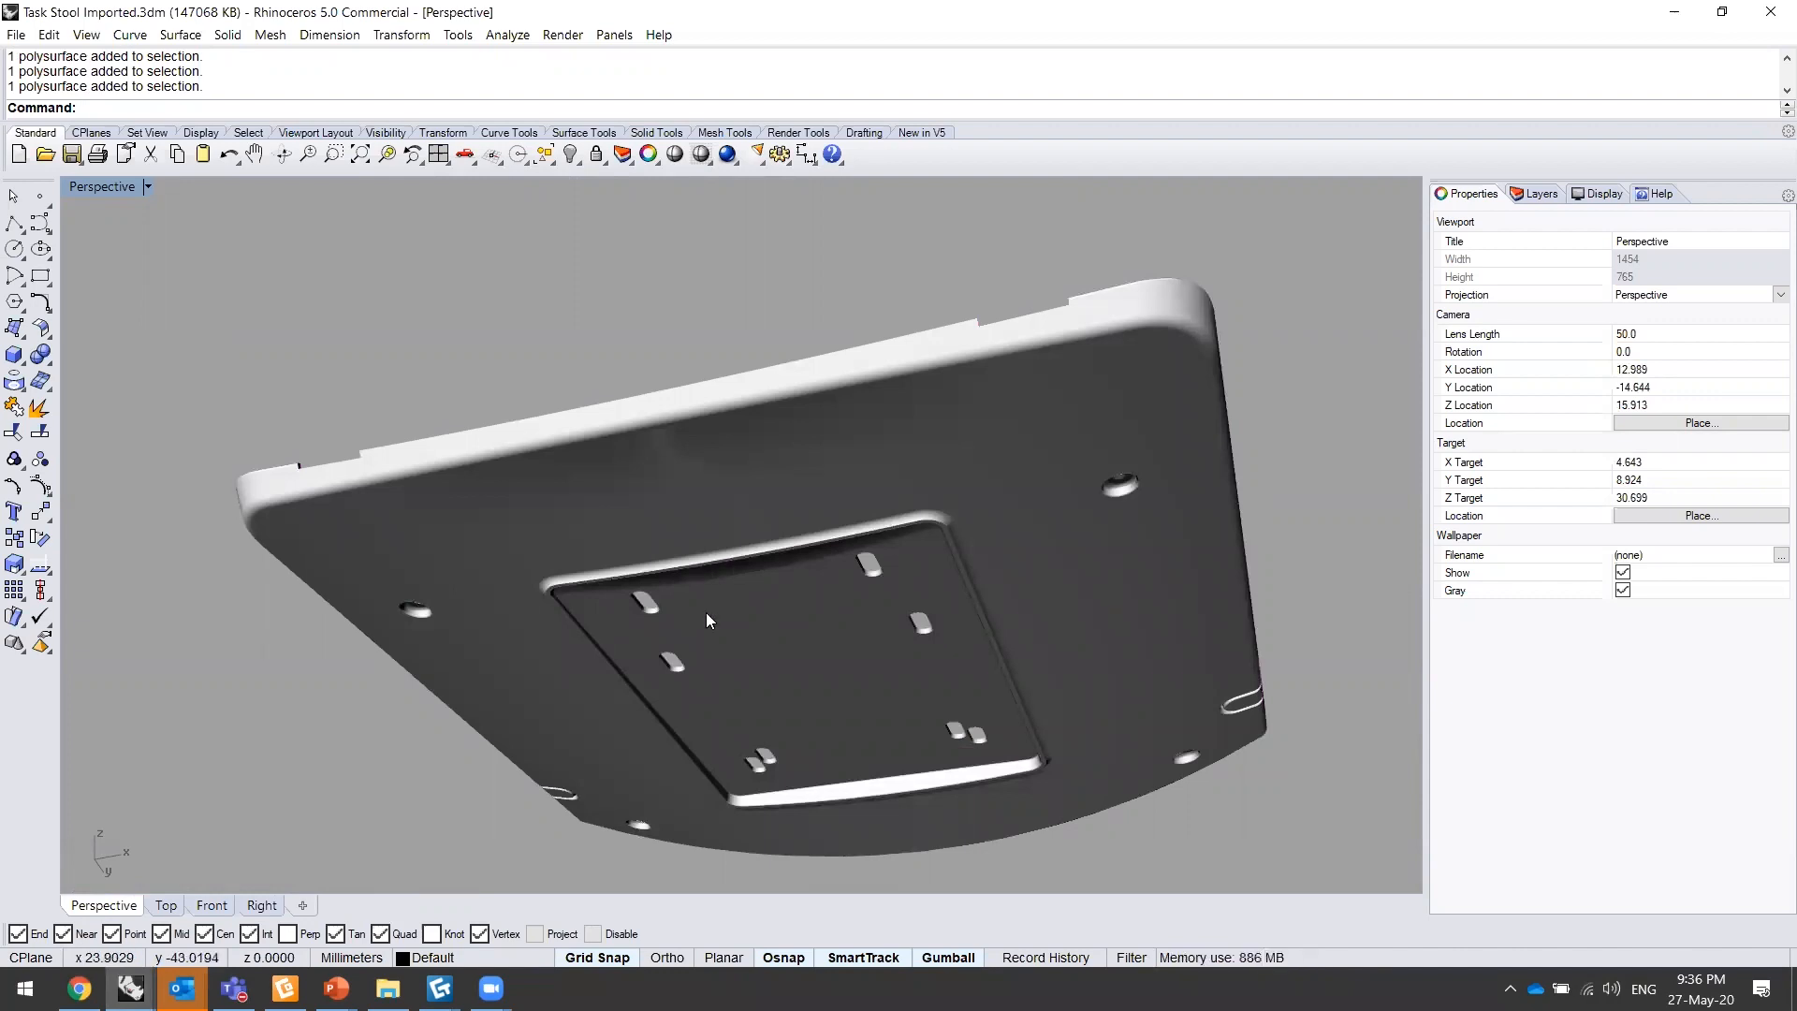
pyautogui.click(337, 988)
pyautogui.click(326, 928)
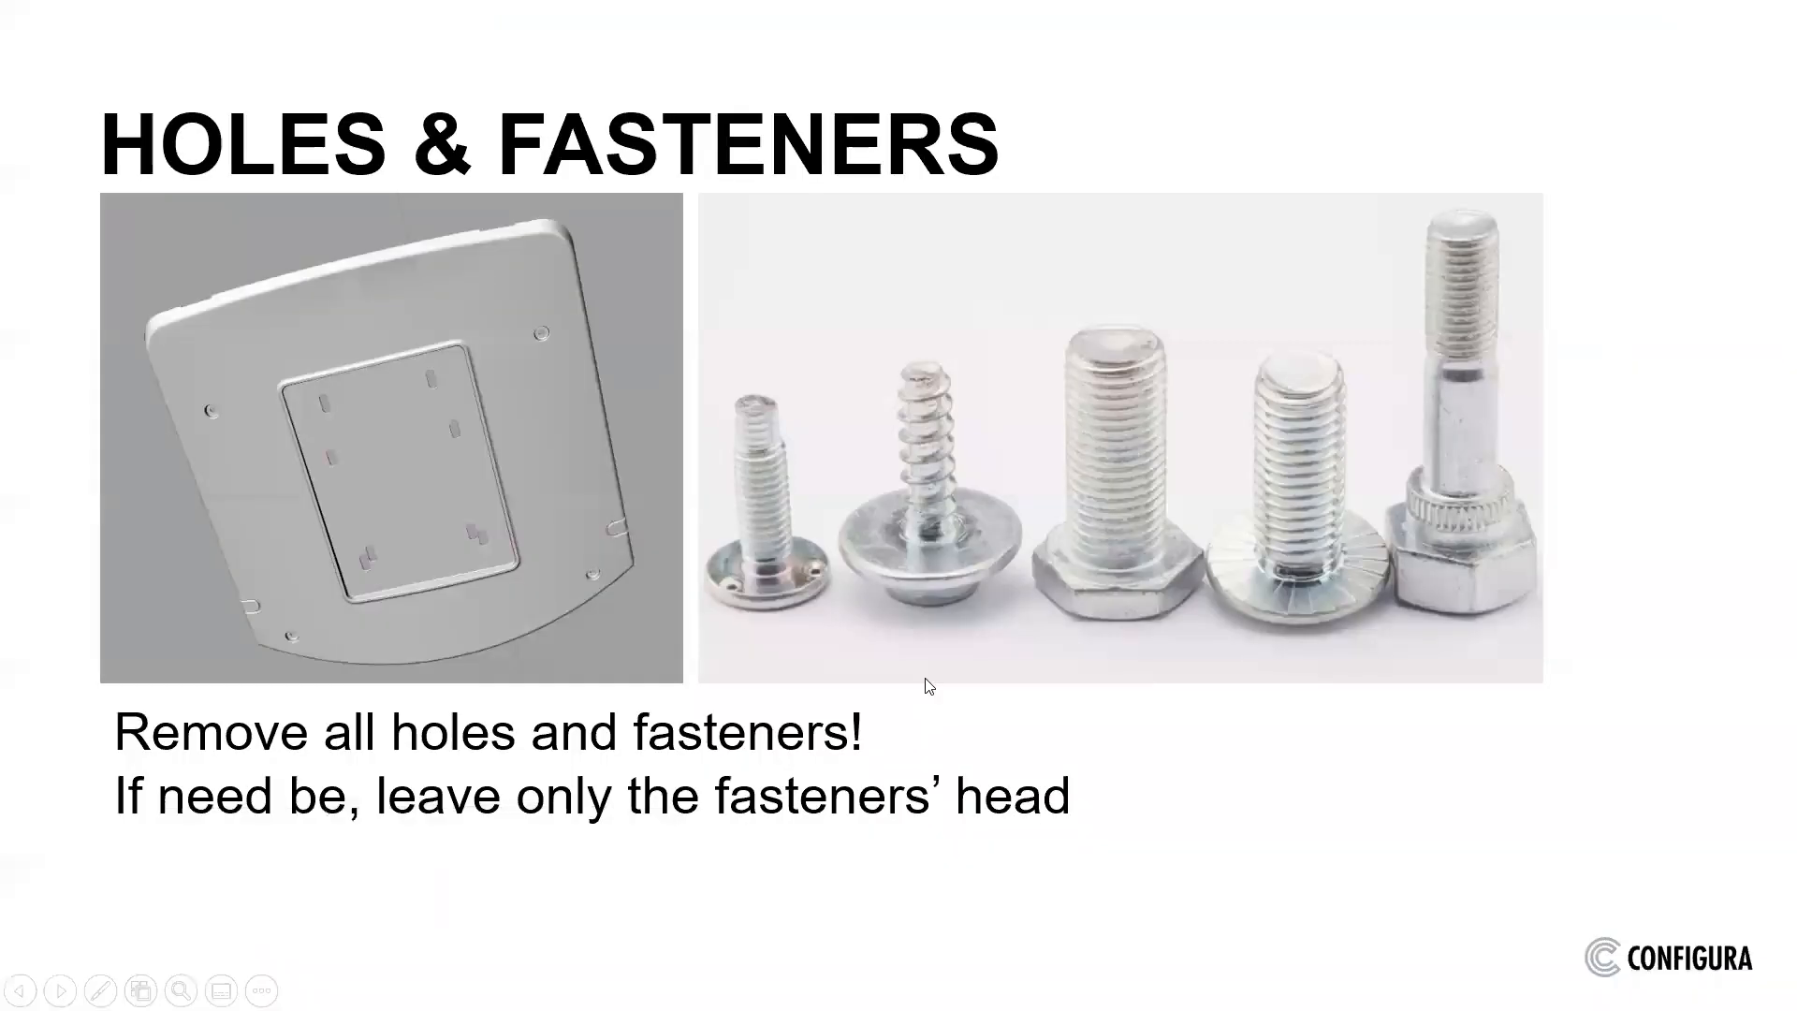
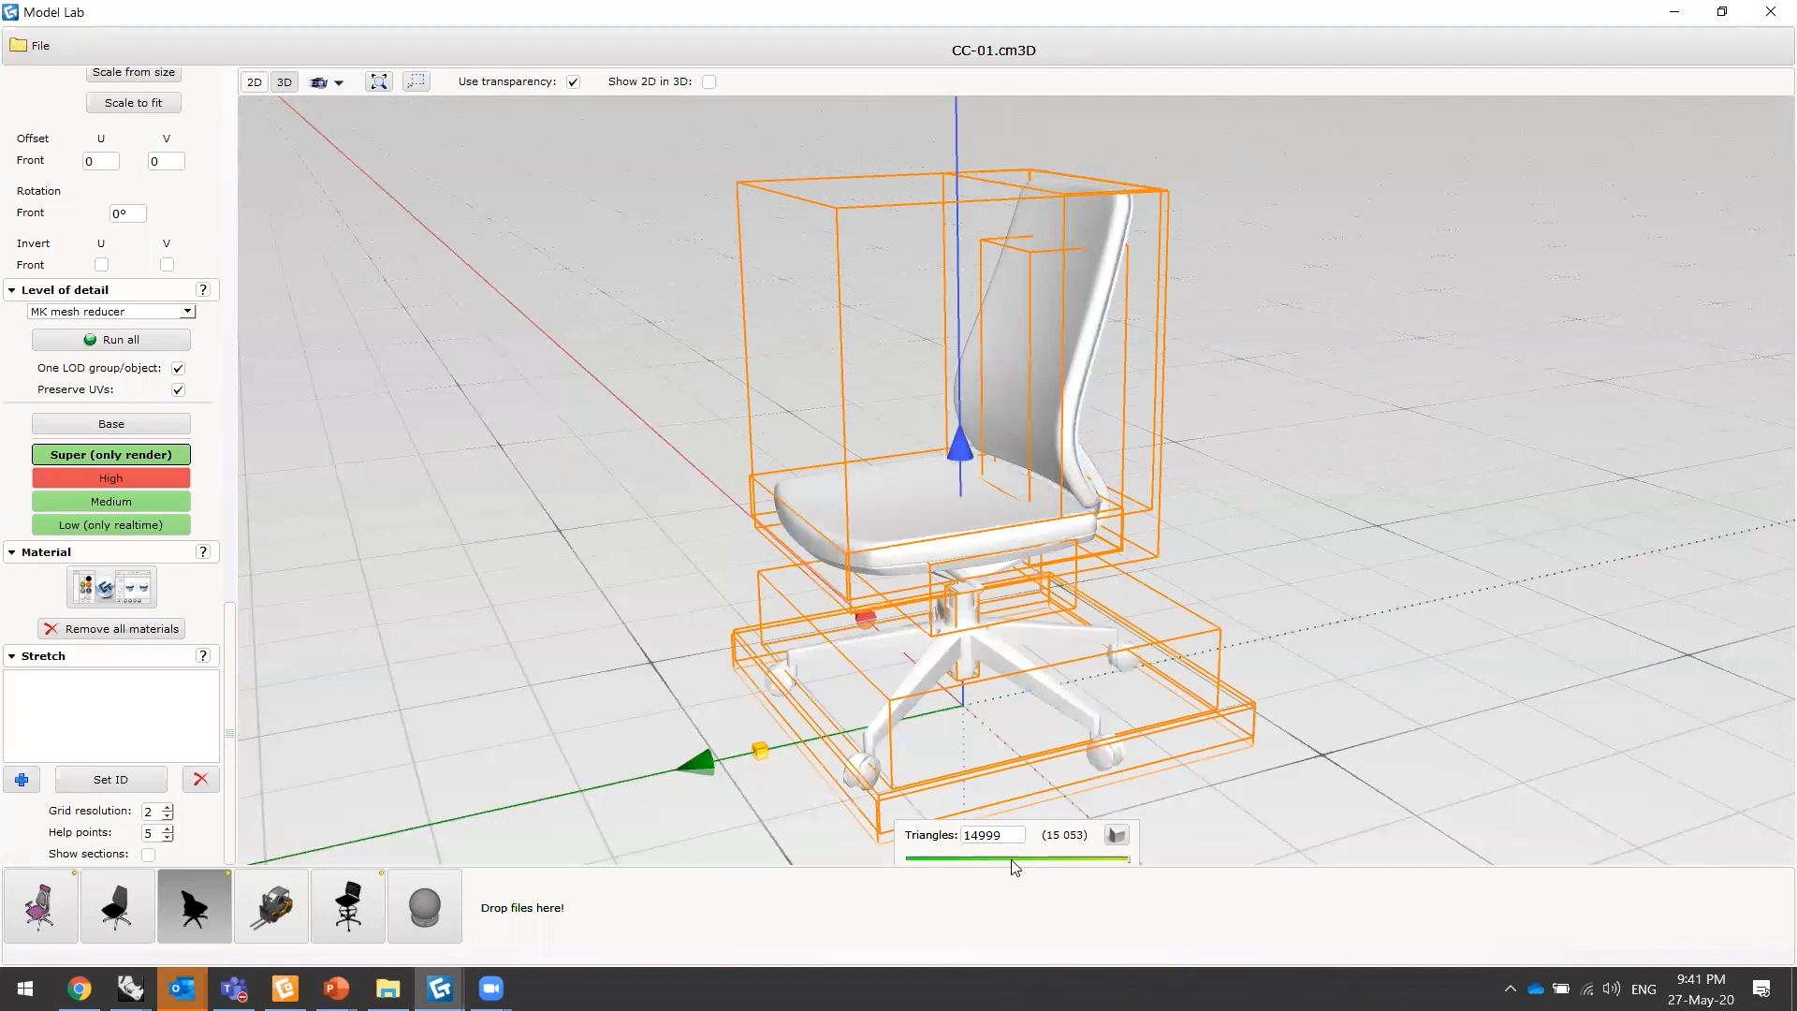
# - Check the seat cushion's triangle count in the Super level of detail and examine the whole chair from the side and back
pyautogui.click(918, 542)
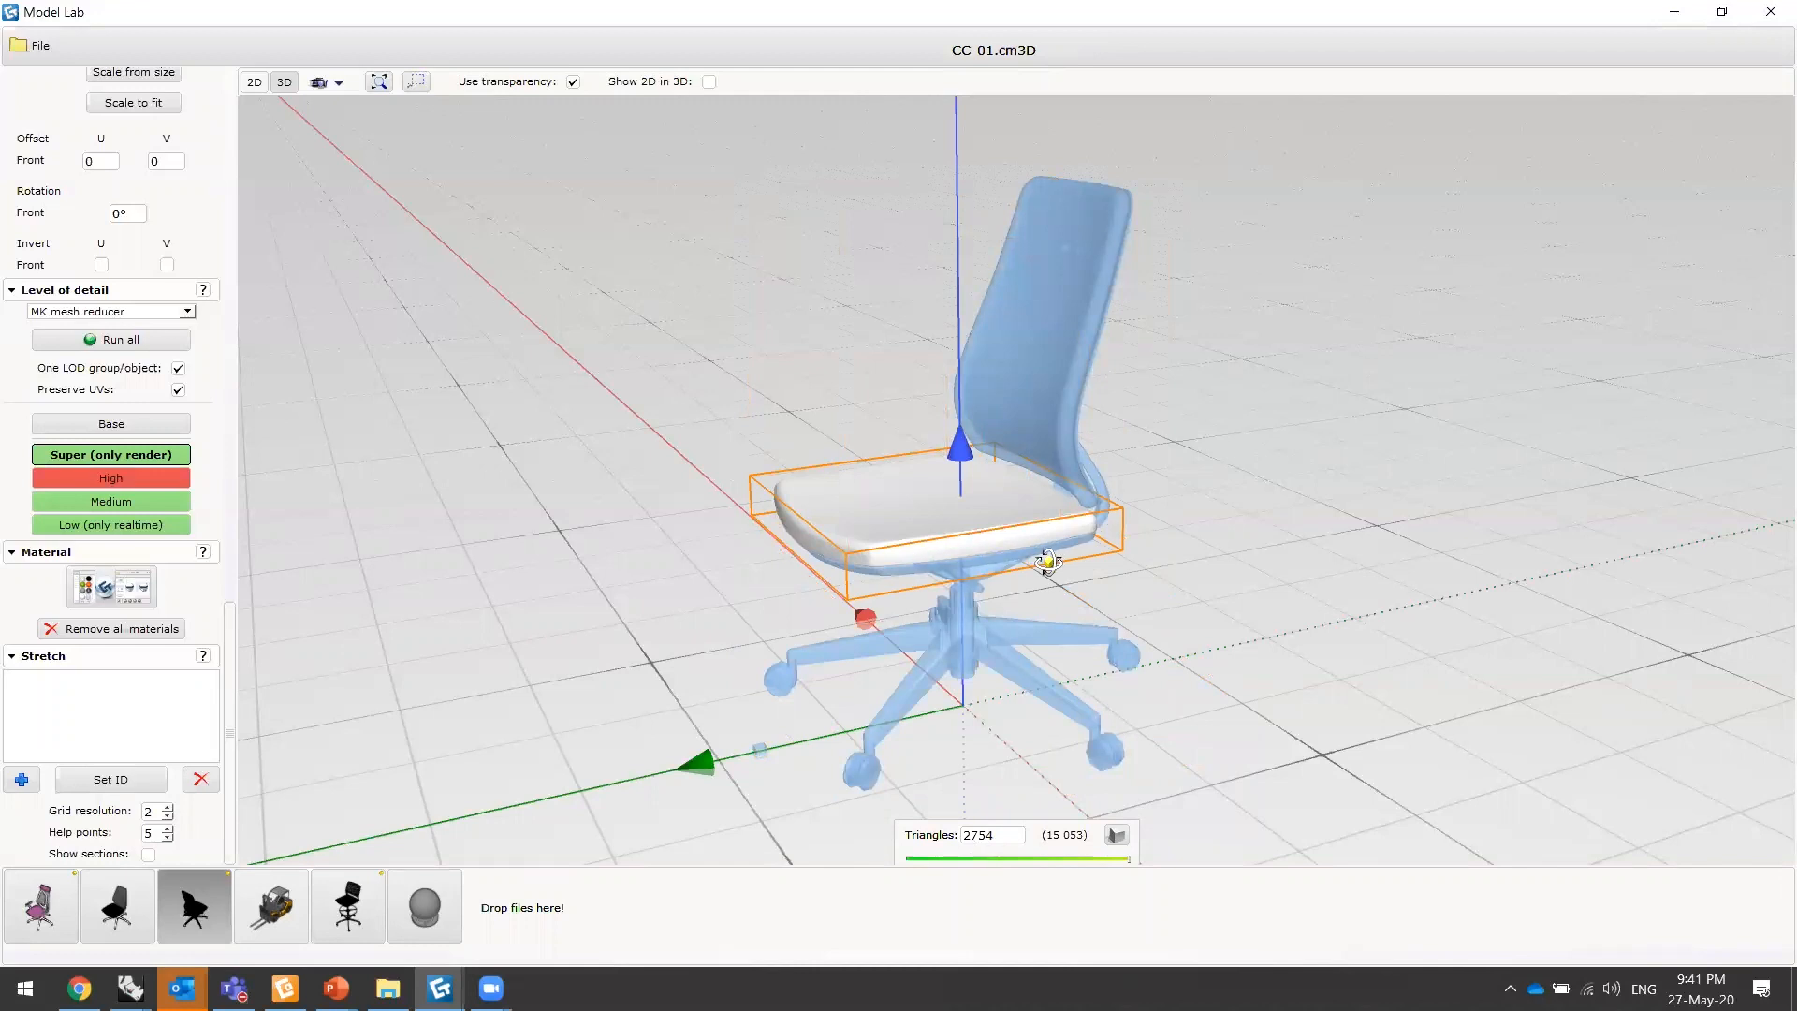
pyautogui.moveTo(996, 537); pyautogui.dragTo(1033, 550)
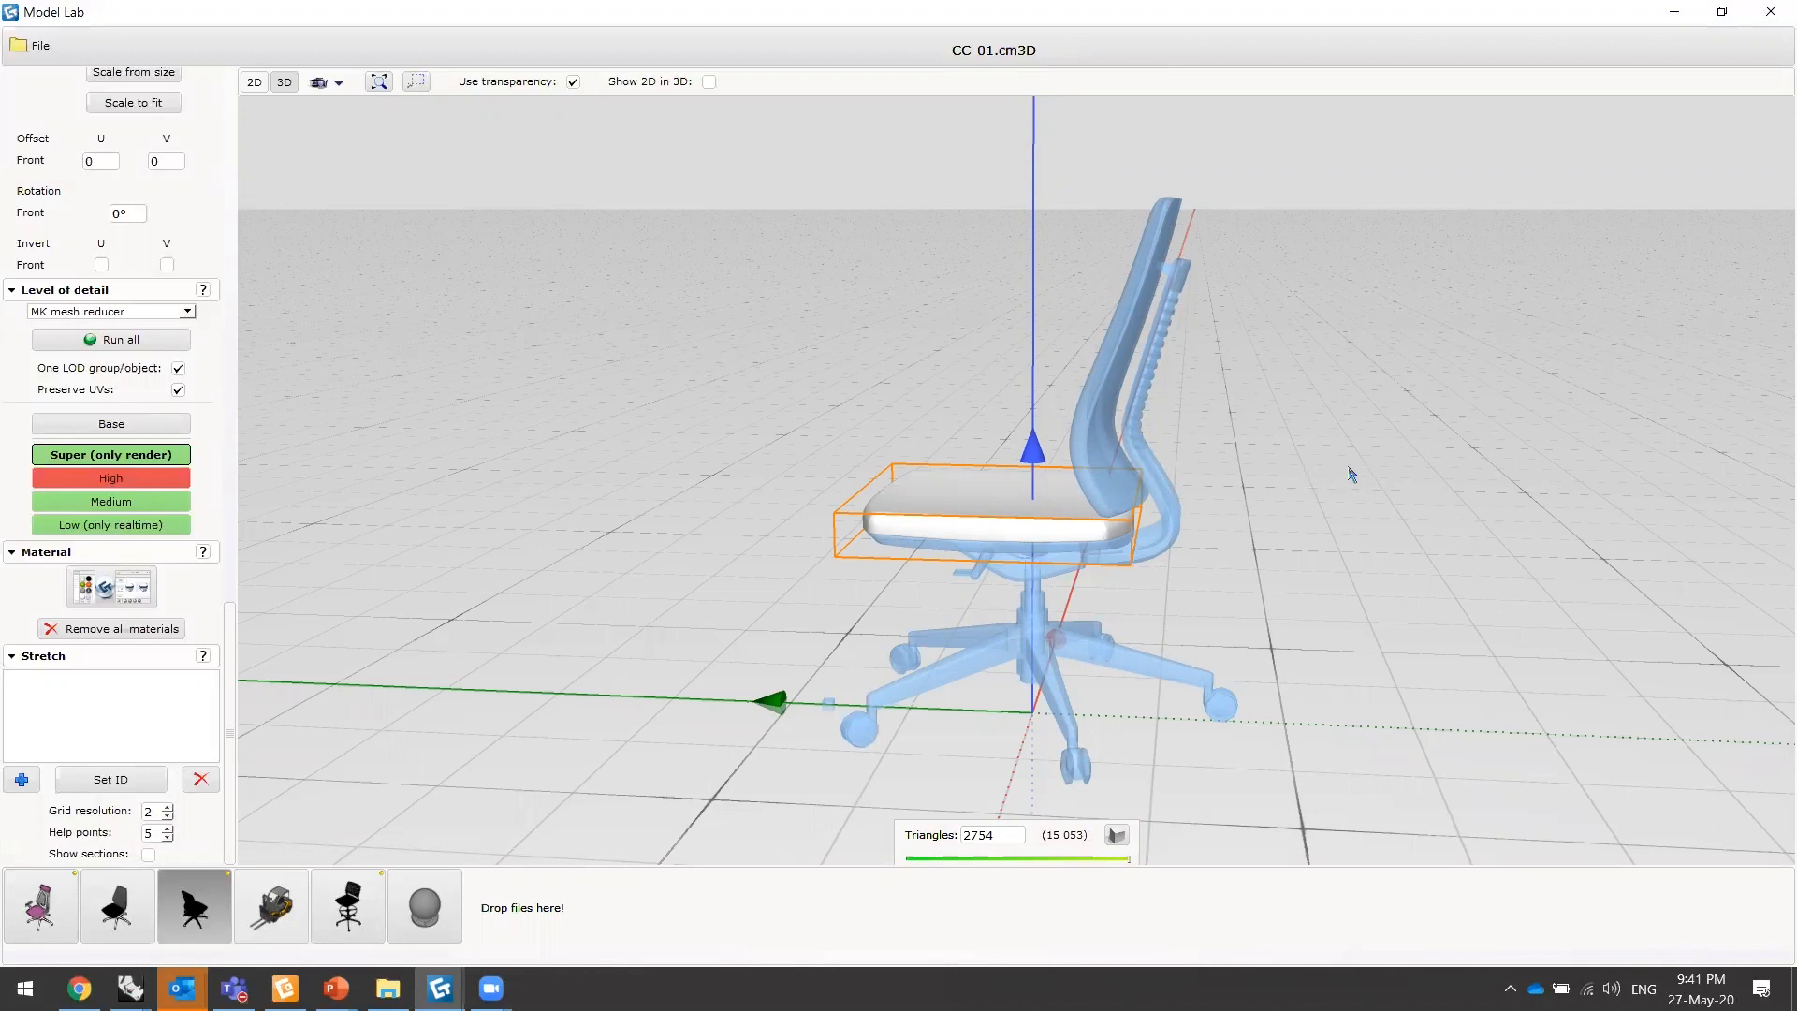
pyautogui.click(1292, 445)
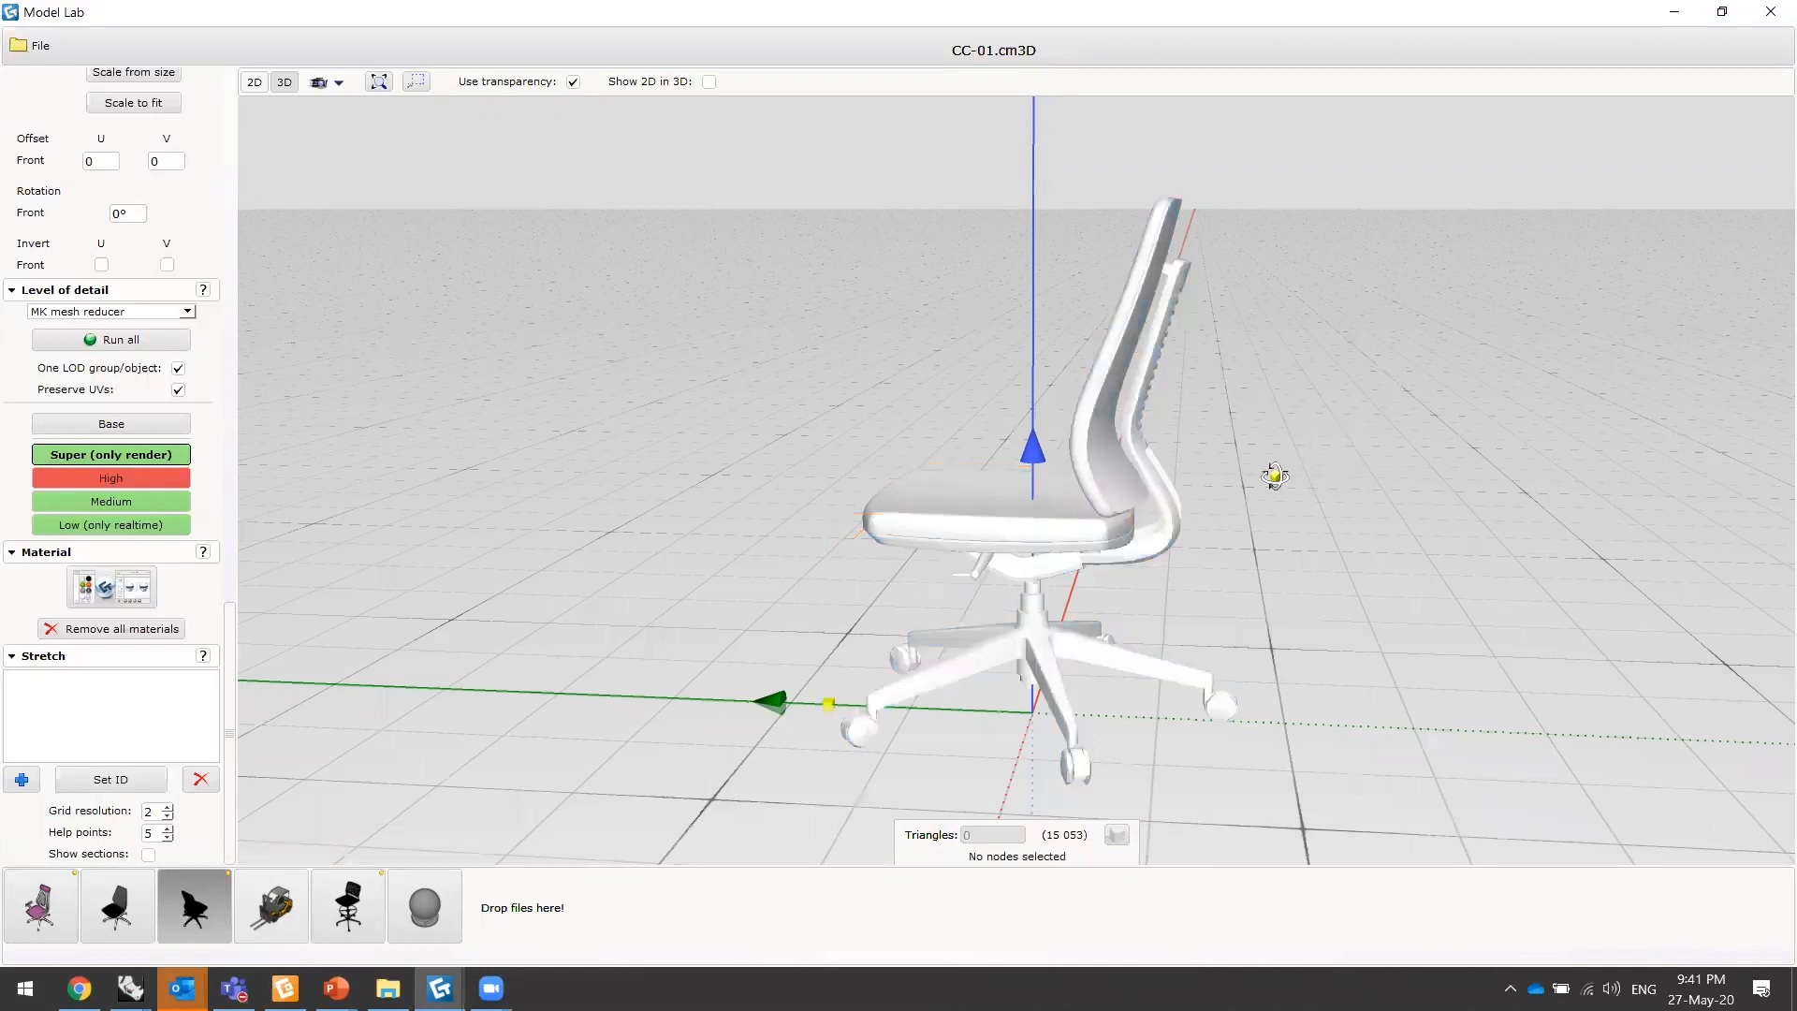
pyautogui.moveTo(1246, 414); pyautogui.dragTo(1112, 453)
pyautogui.moveTo(994, 524); pyautogui.dragTo(939, 476)
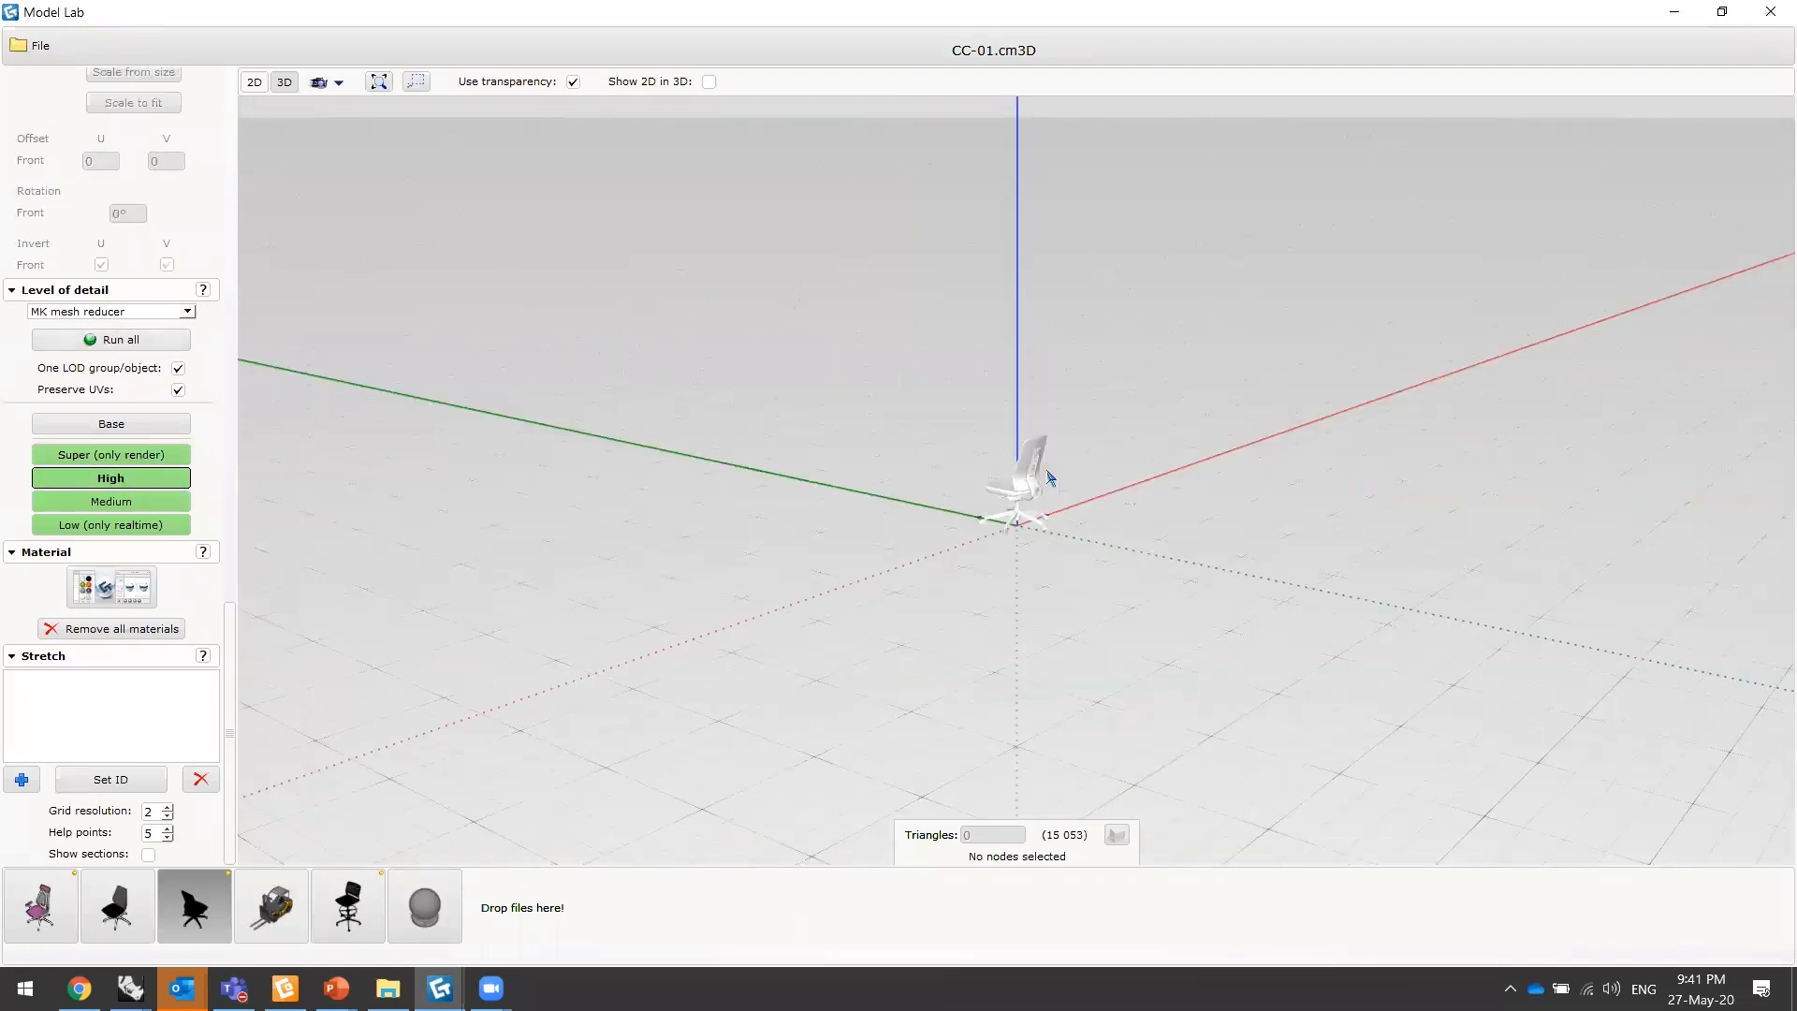
# - Compare the chair's High and Medium levels of detail, viewing the slotted back support from behind
pyautogui.click(379, 83)
pyautogui.moveTo(1103, 542); pyautogui.dragTo(1228, 522, button='middle')
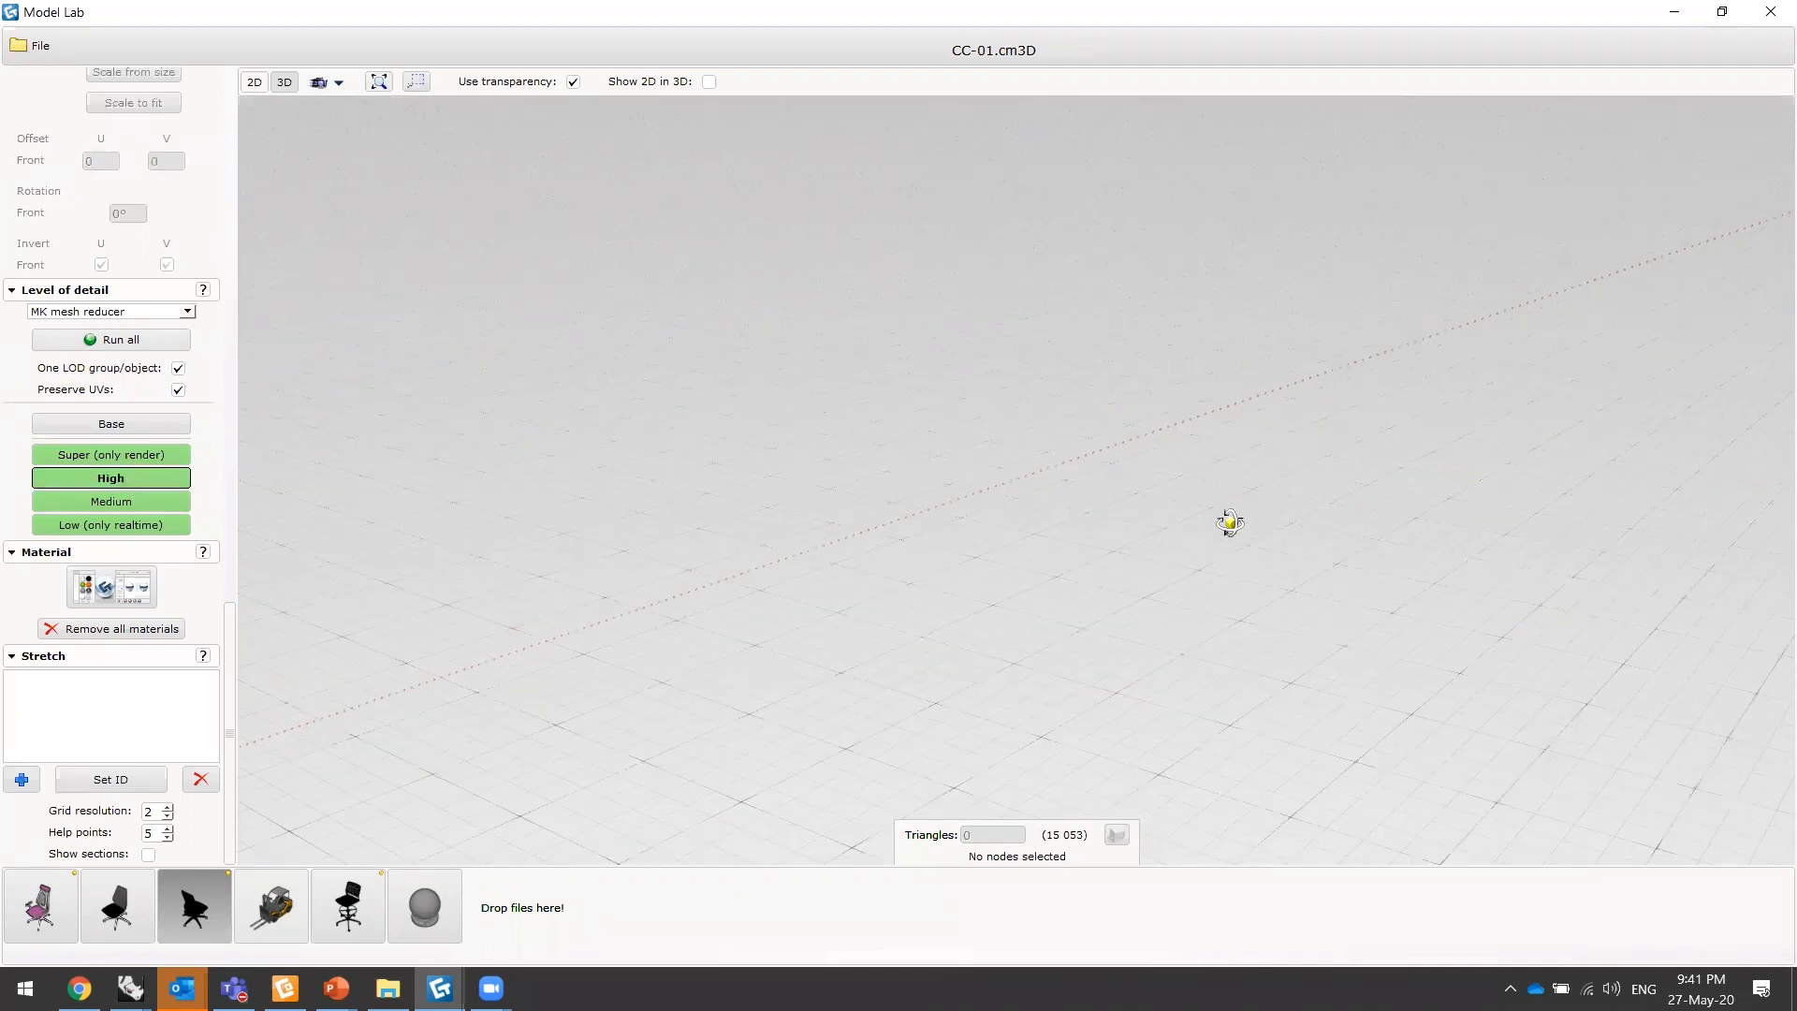
pyautogui.click(109, 479)
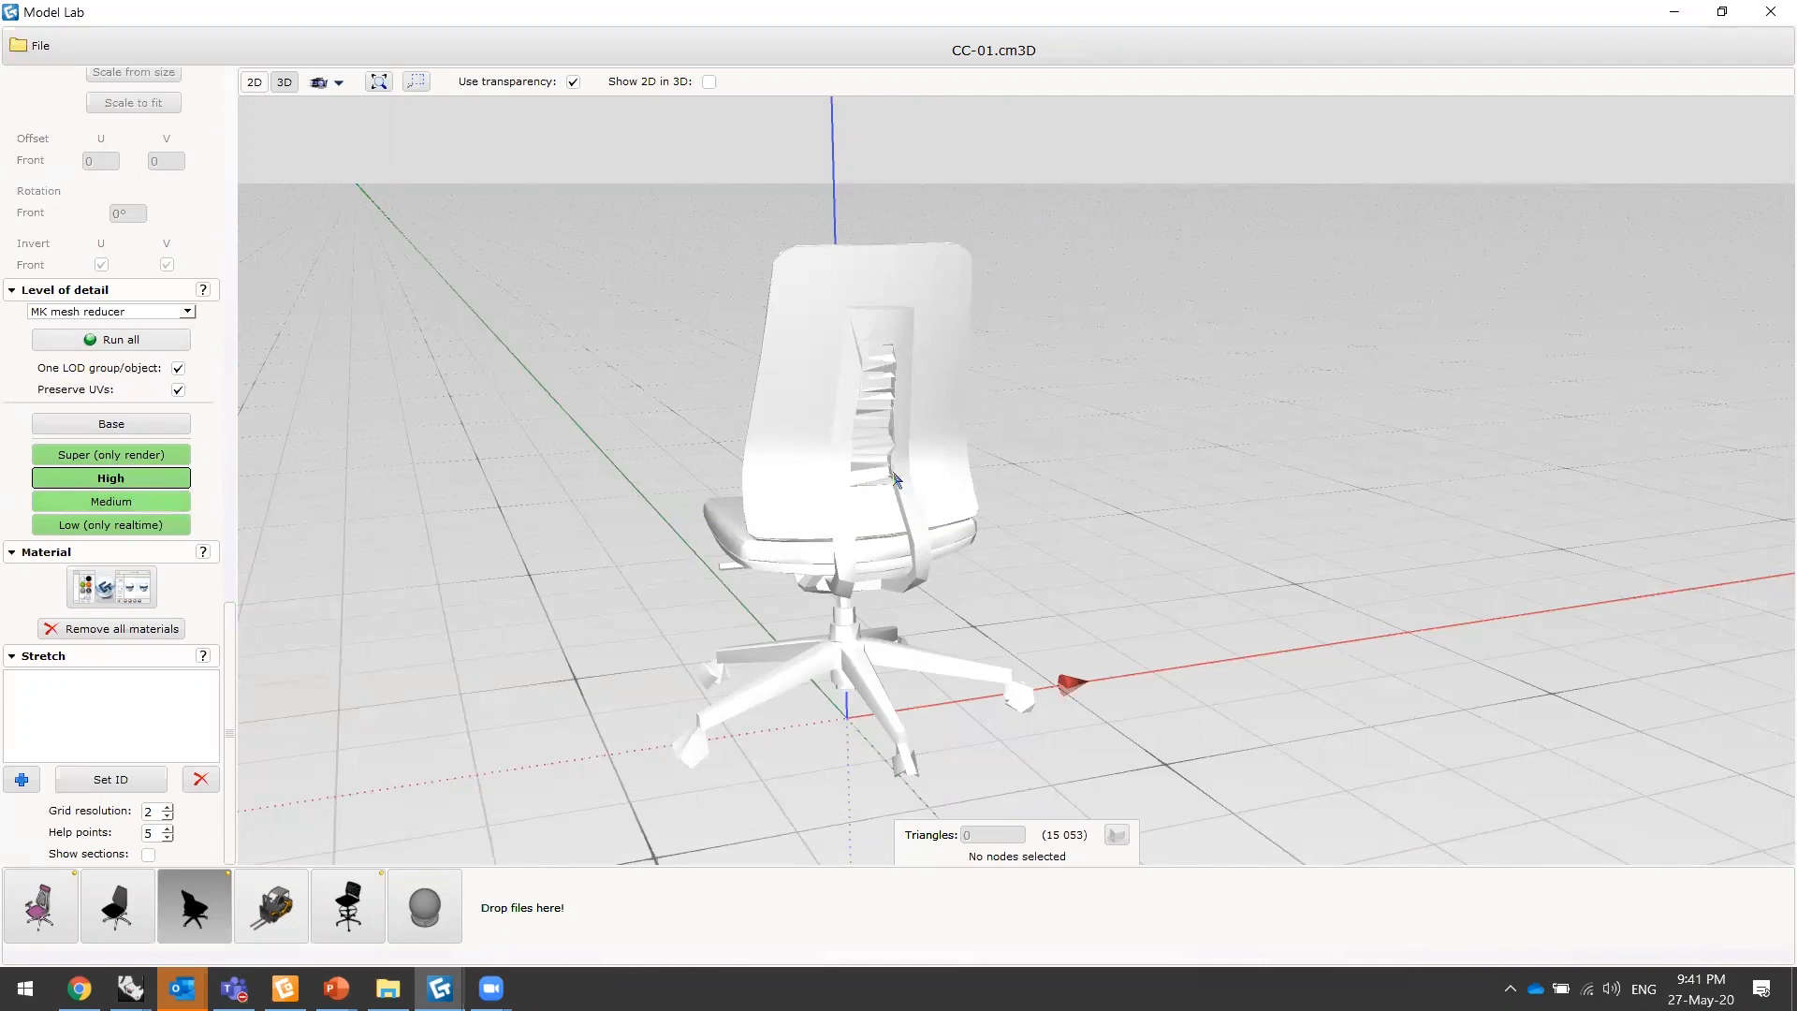
pyautogui.click(141, 502)
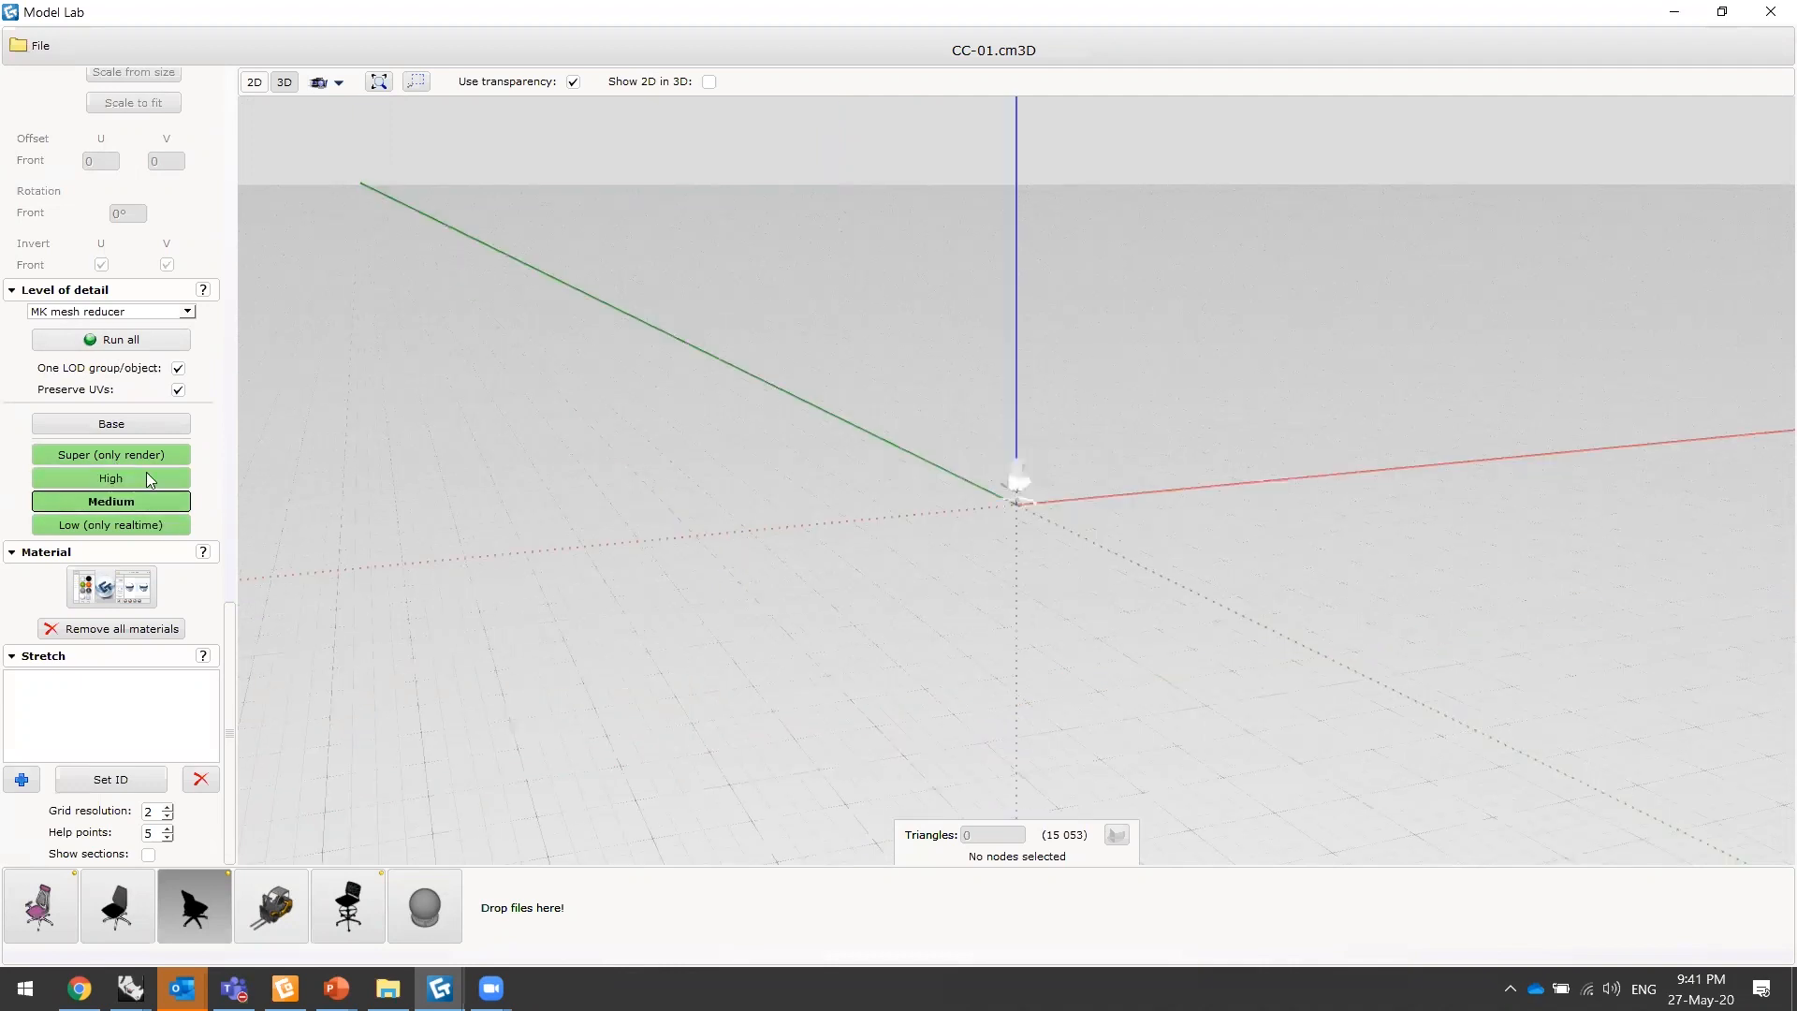
pyautogui.moveTo(878, 578); pyautogui.dragTo(880, 570)
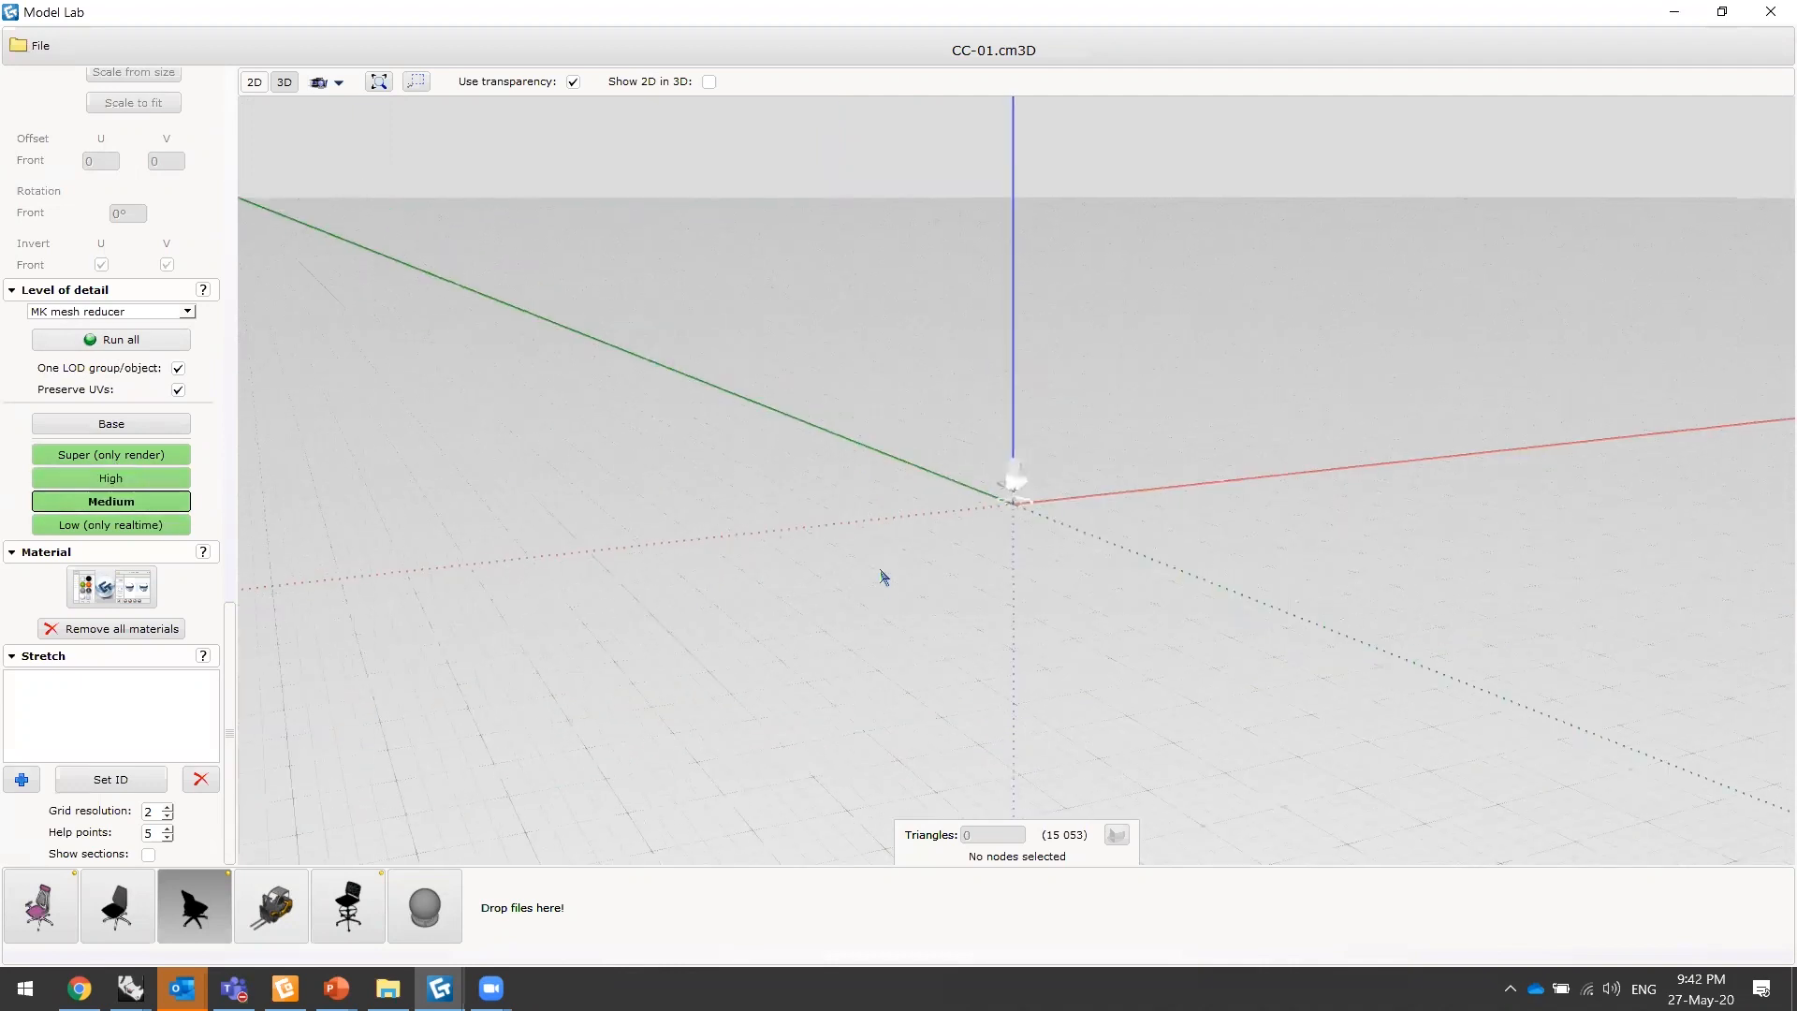
pyautogui.click(150, 481)
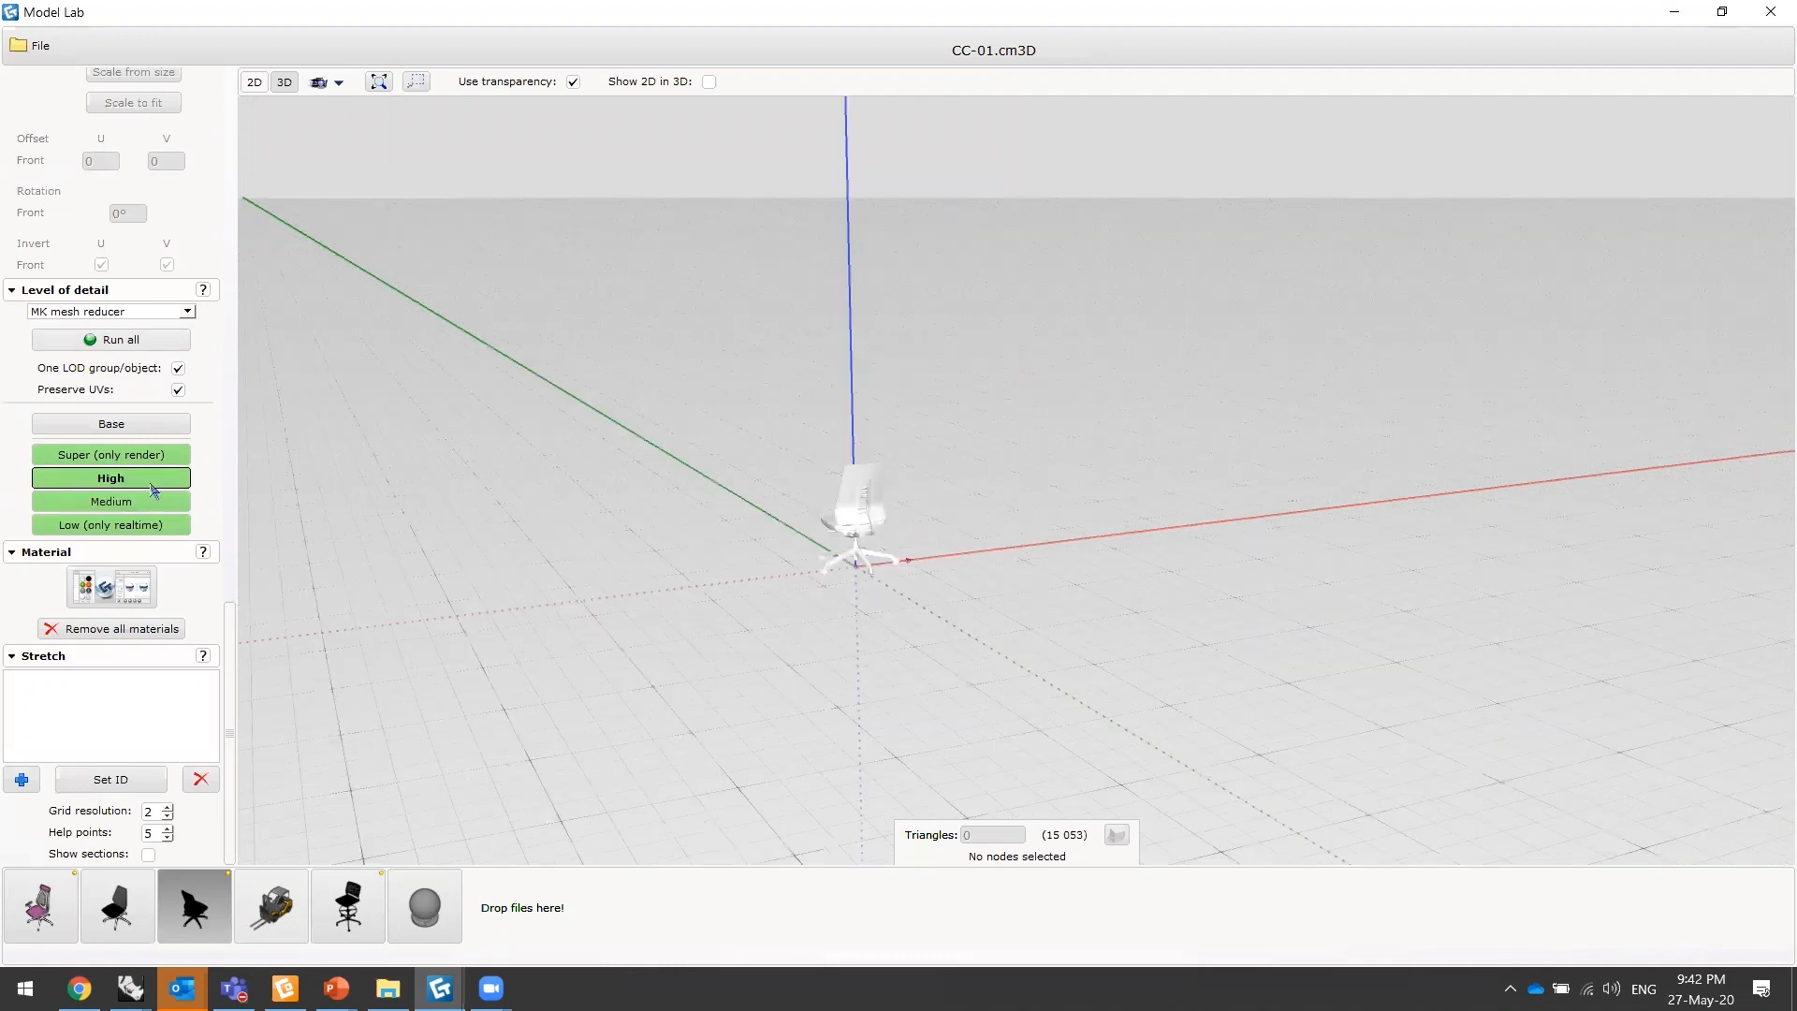
pyautogui.scroll(3, 917, 601)
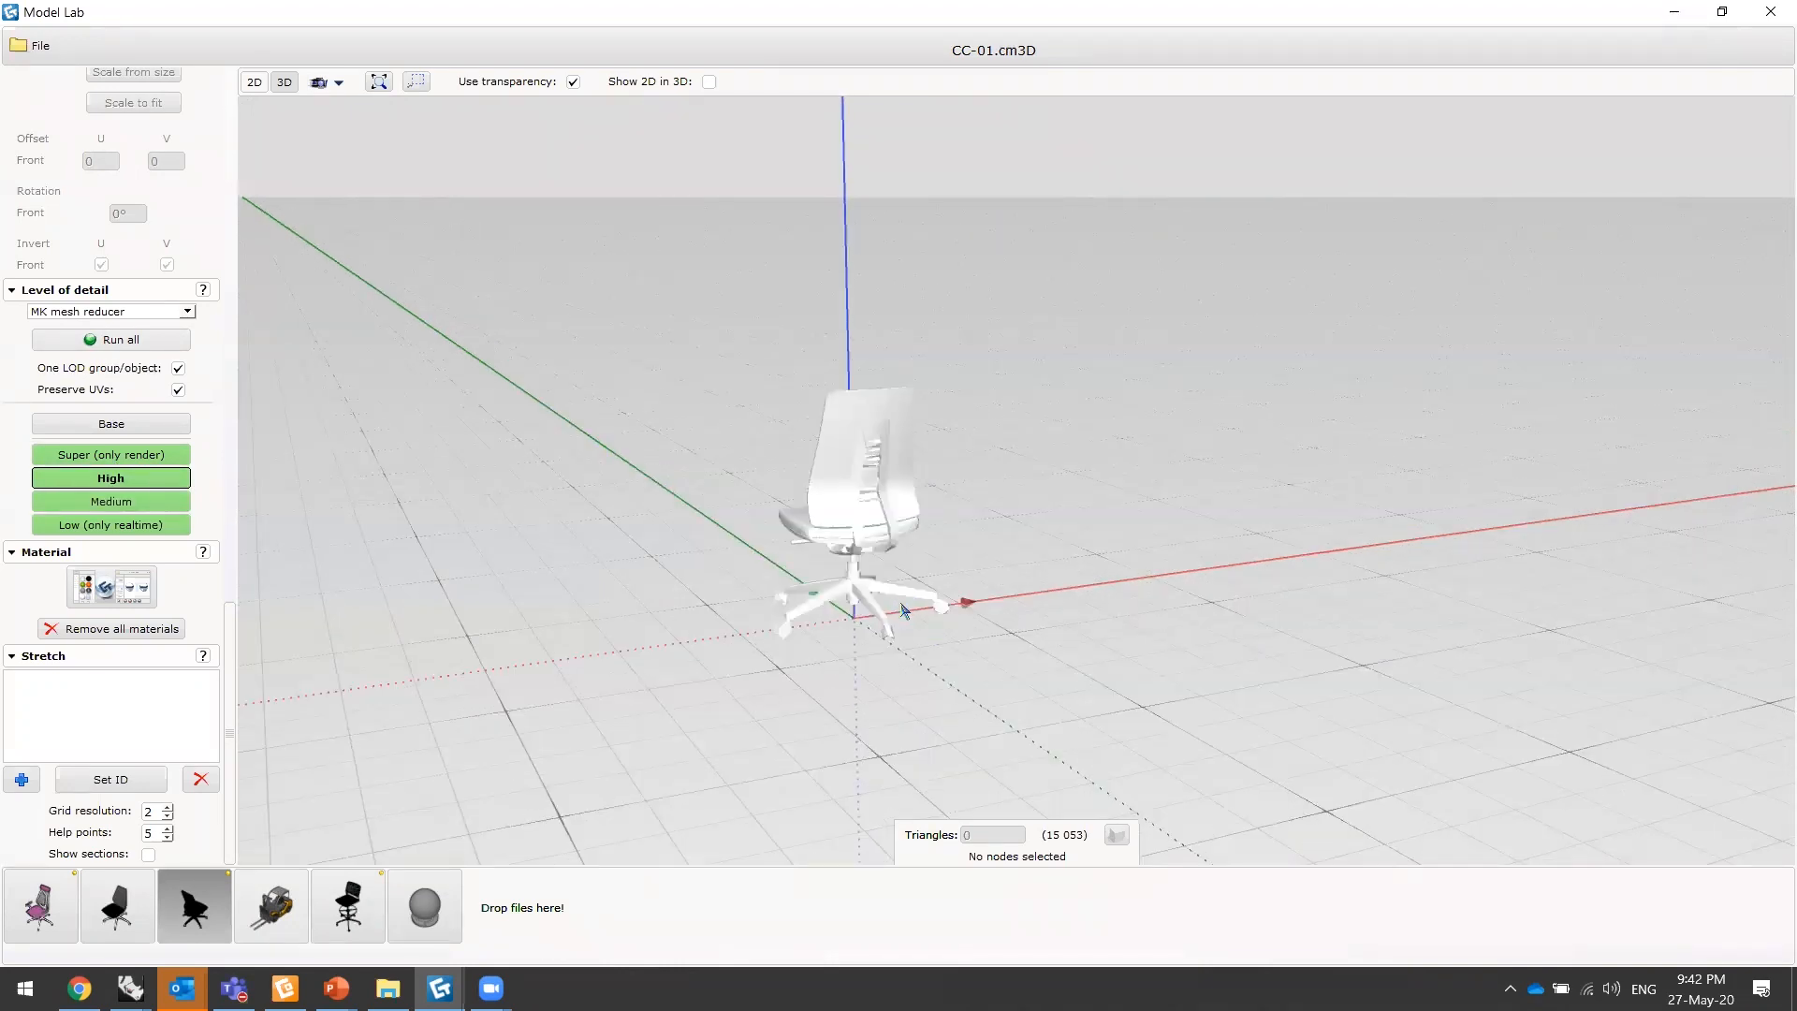
# - Check the back support in the Super and Medium levels of detail, ending with a close view of the High level
pyautogui.click(160, 457)
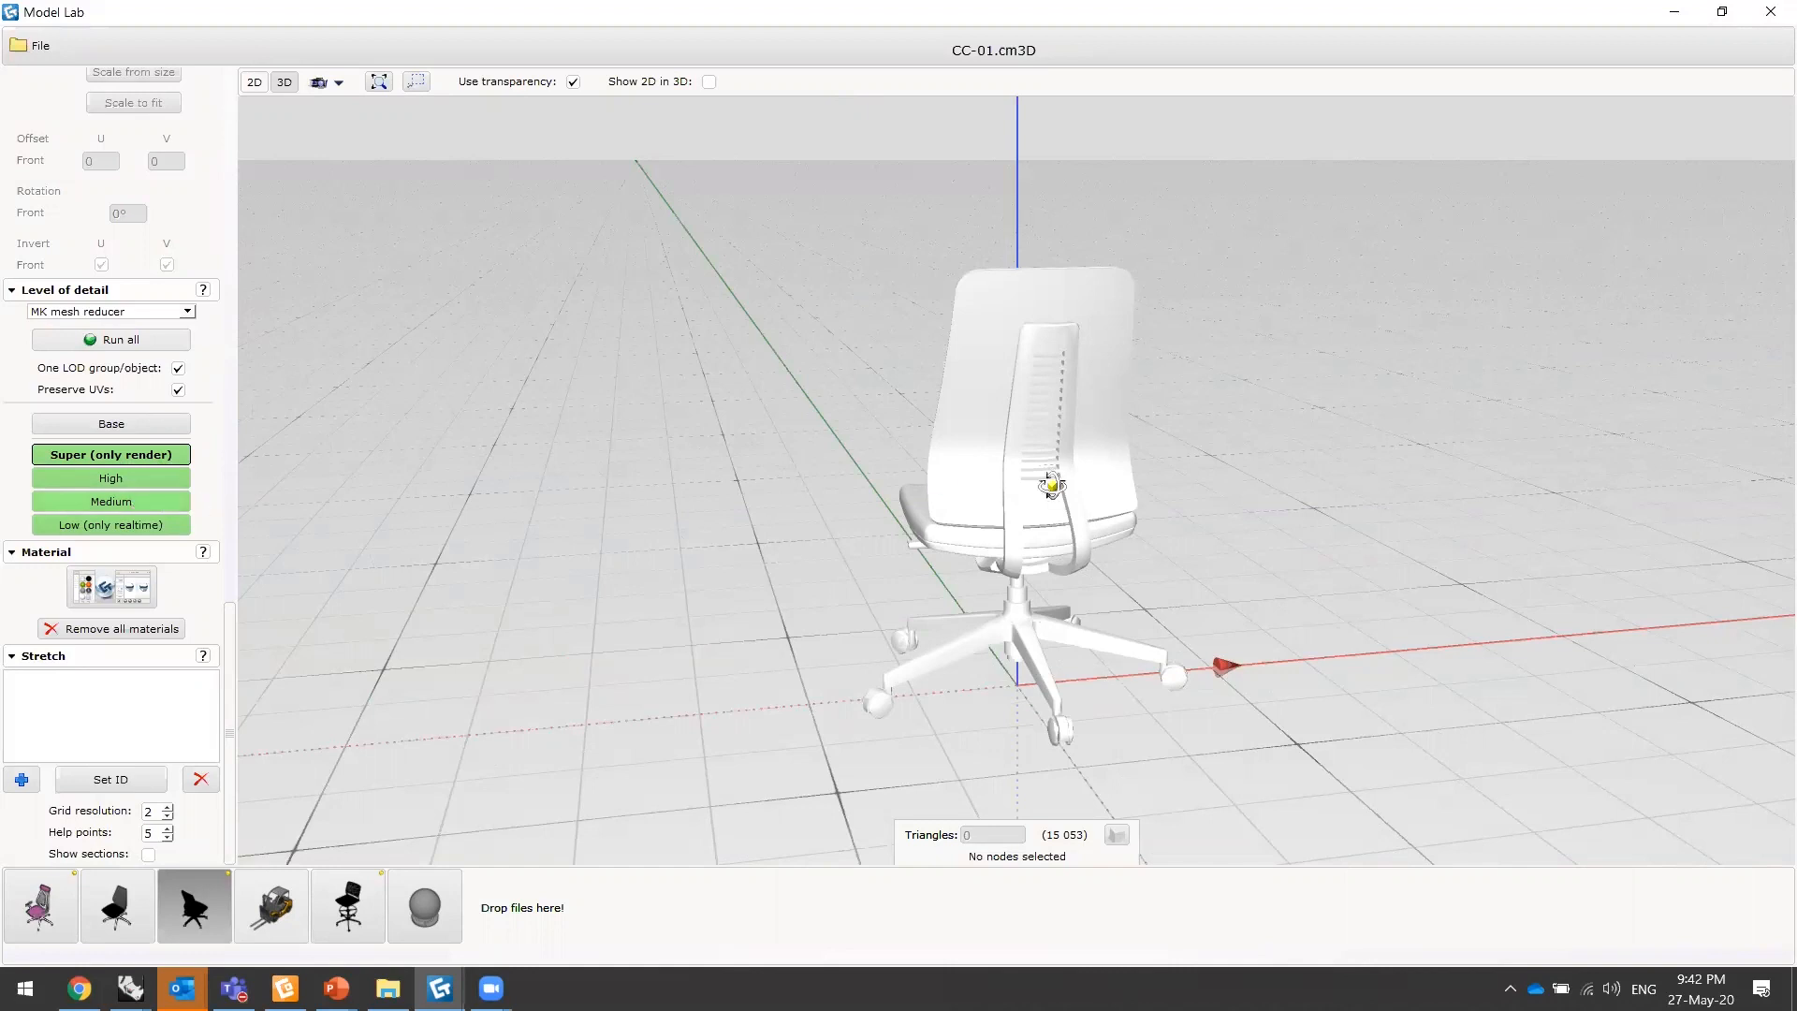
pyautogui.click(131, 502)
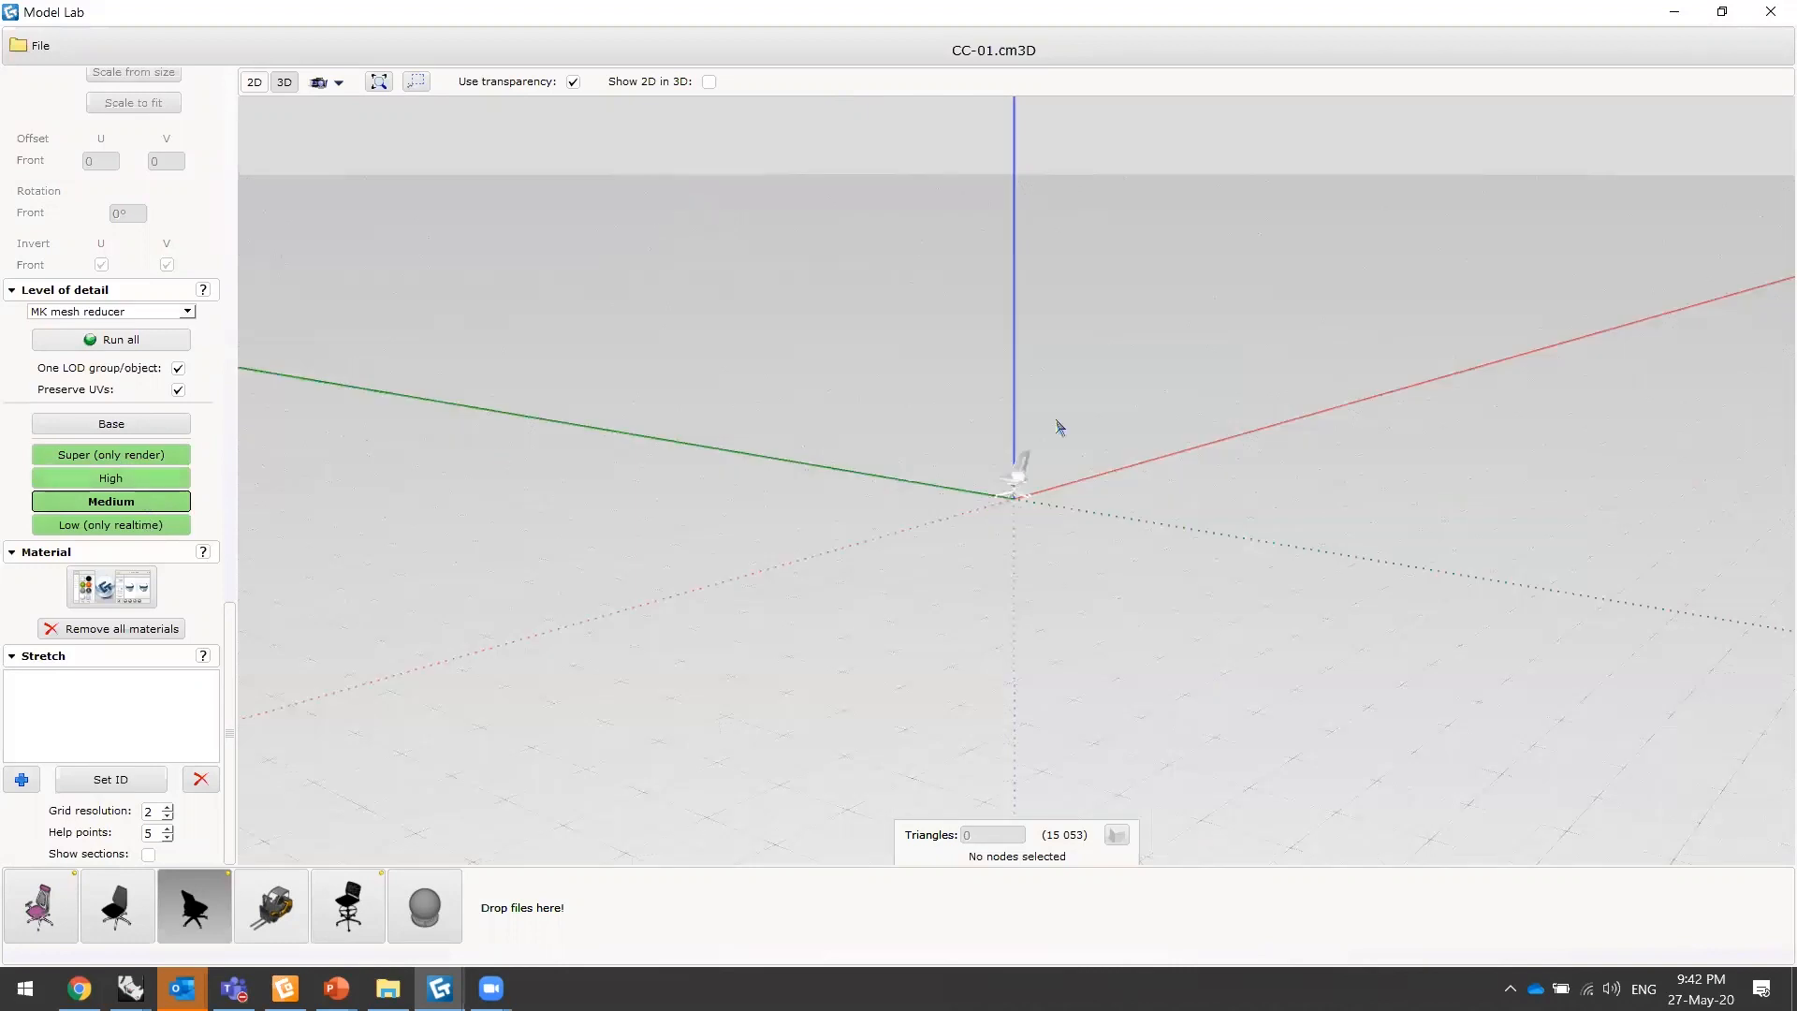
pyautogui.scroll(2, 1072, 527)
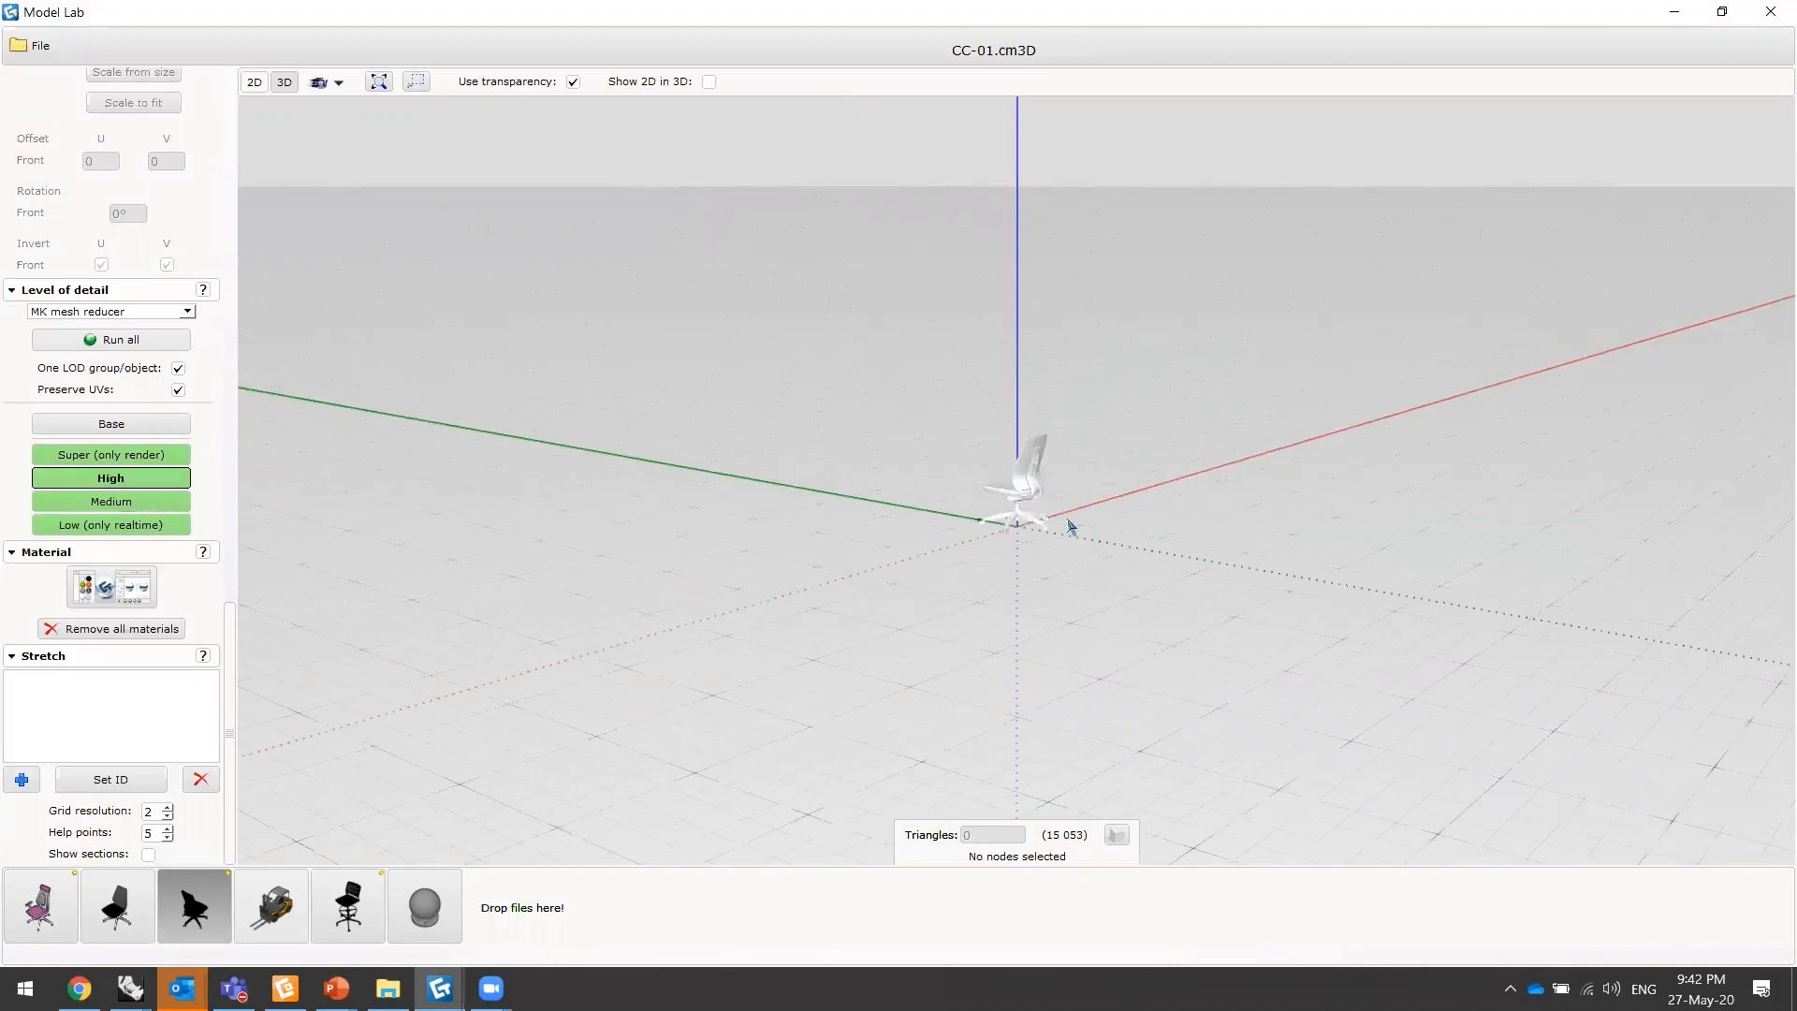
pyautogui.scroll(2, 1007, 540)
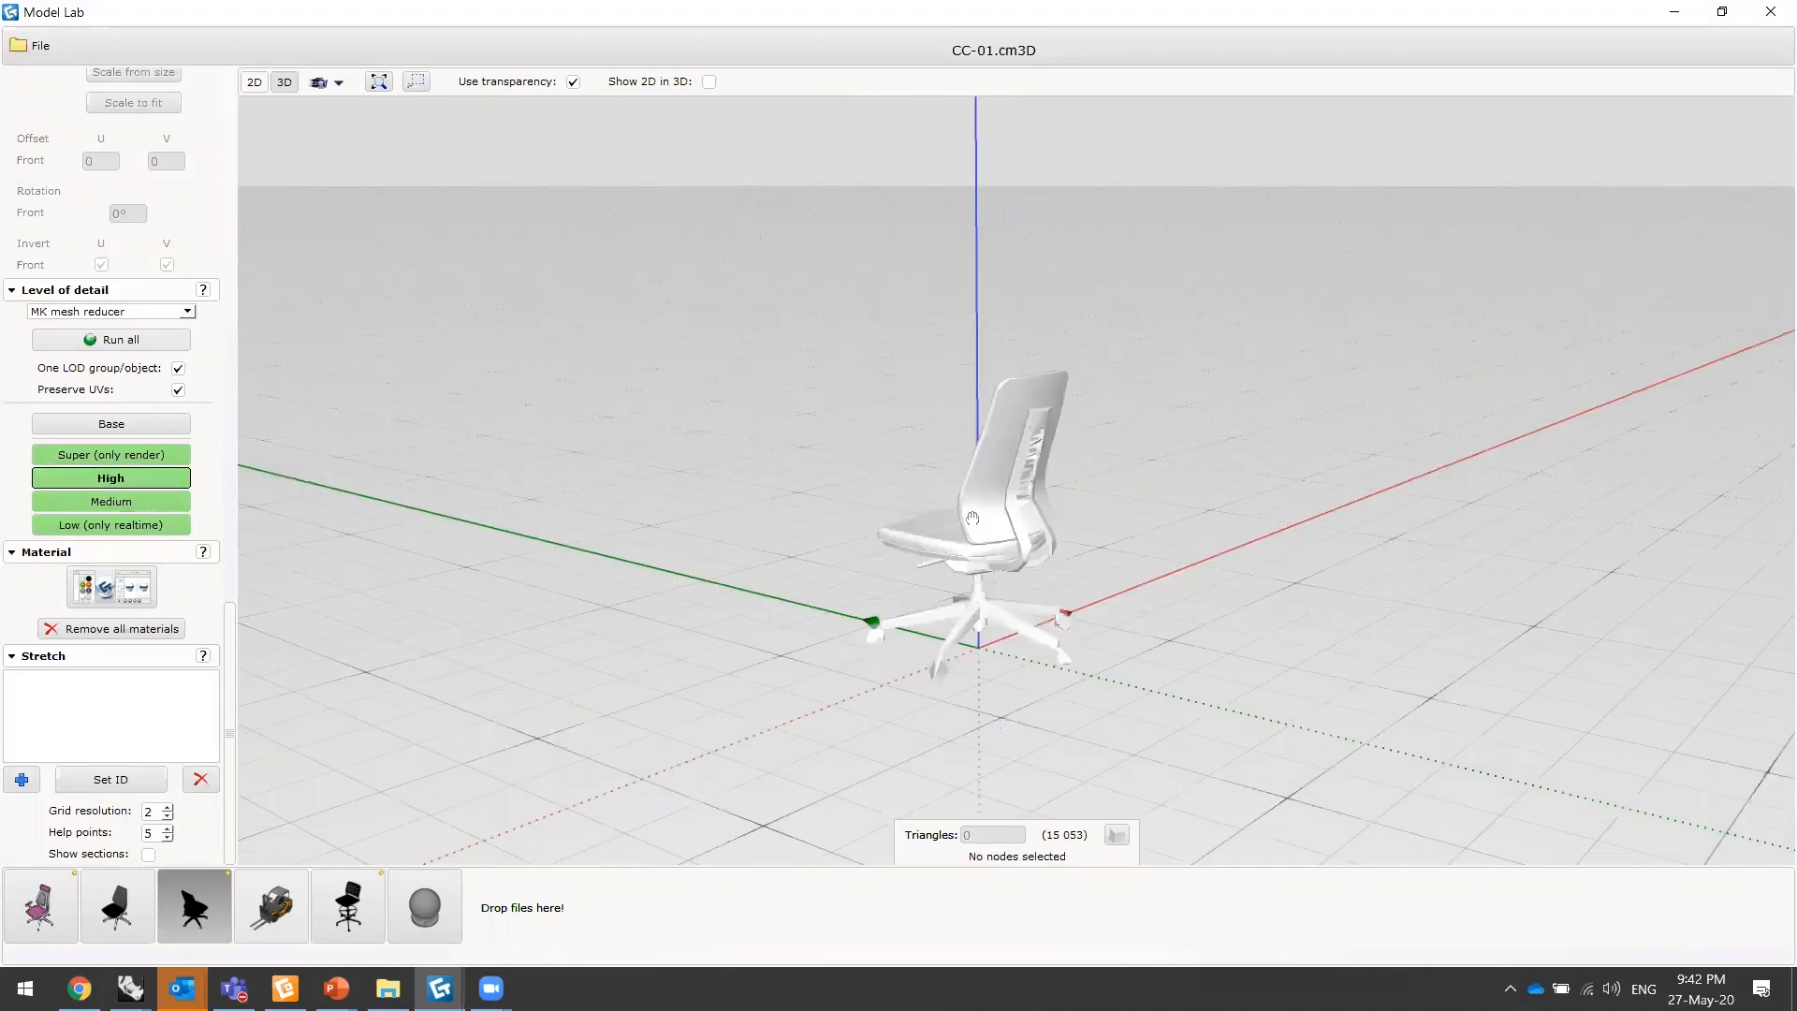
pyautogui.scroll(2, 866, 394)
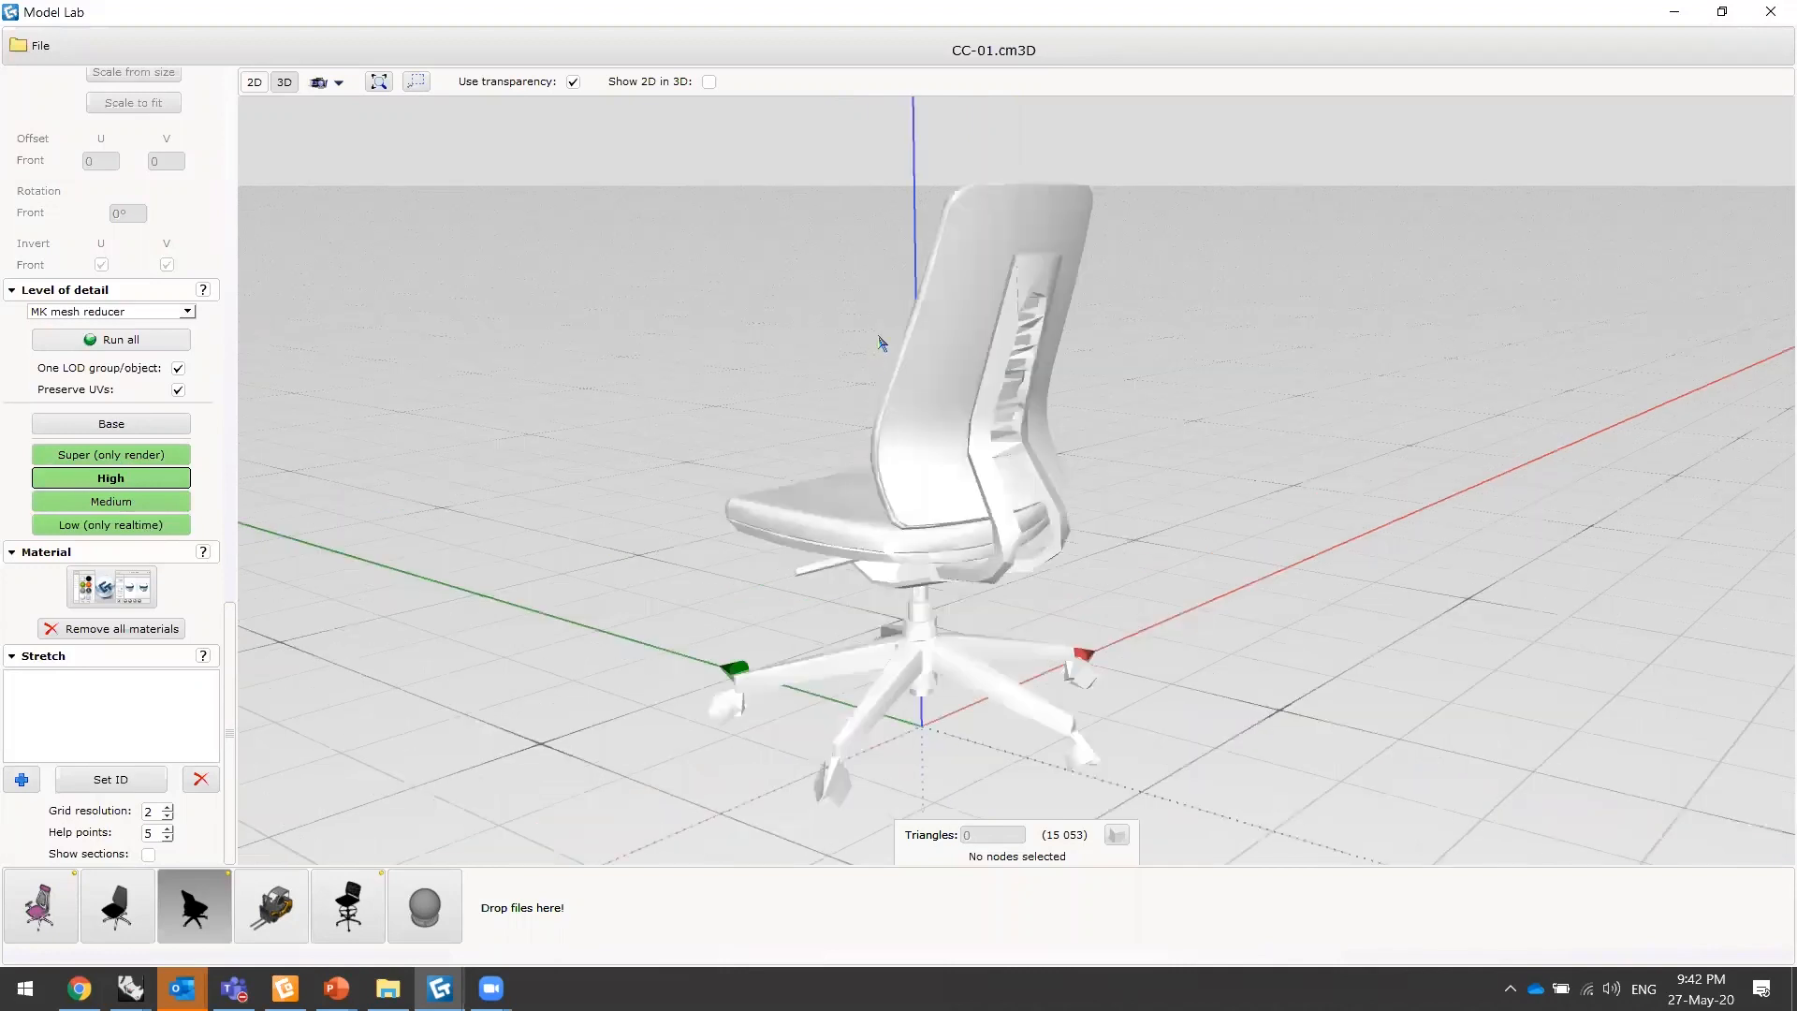
# - Try the Oak mesh reducer on the slotted back support in the High level of detail, with 364 triangles
pyautogui.click(1037, 581)
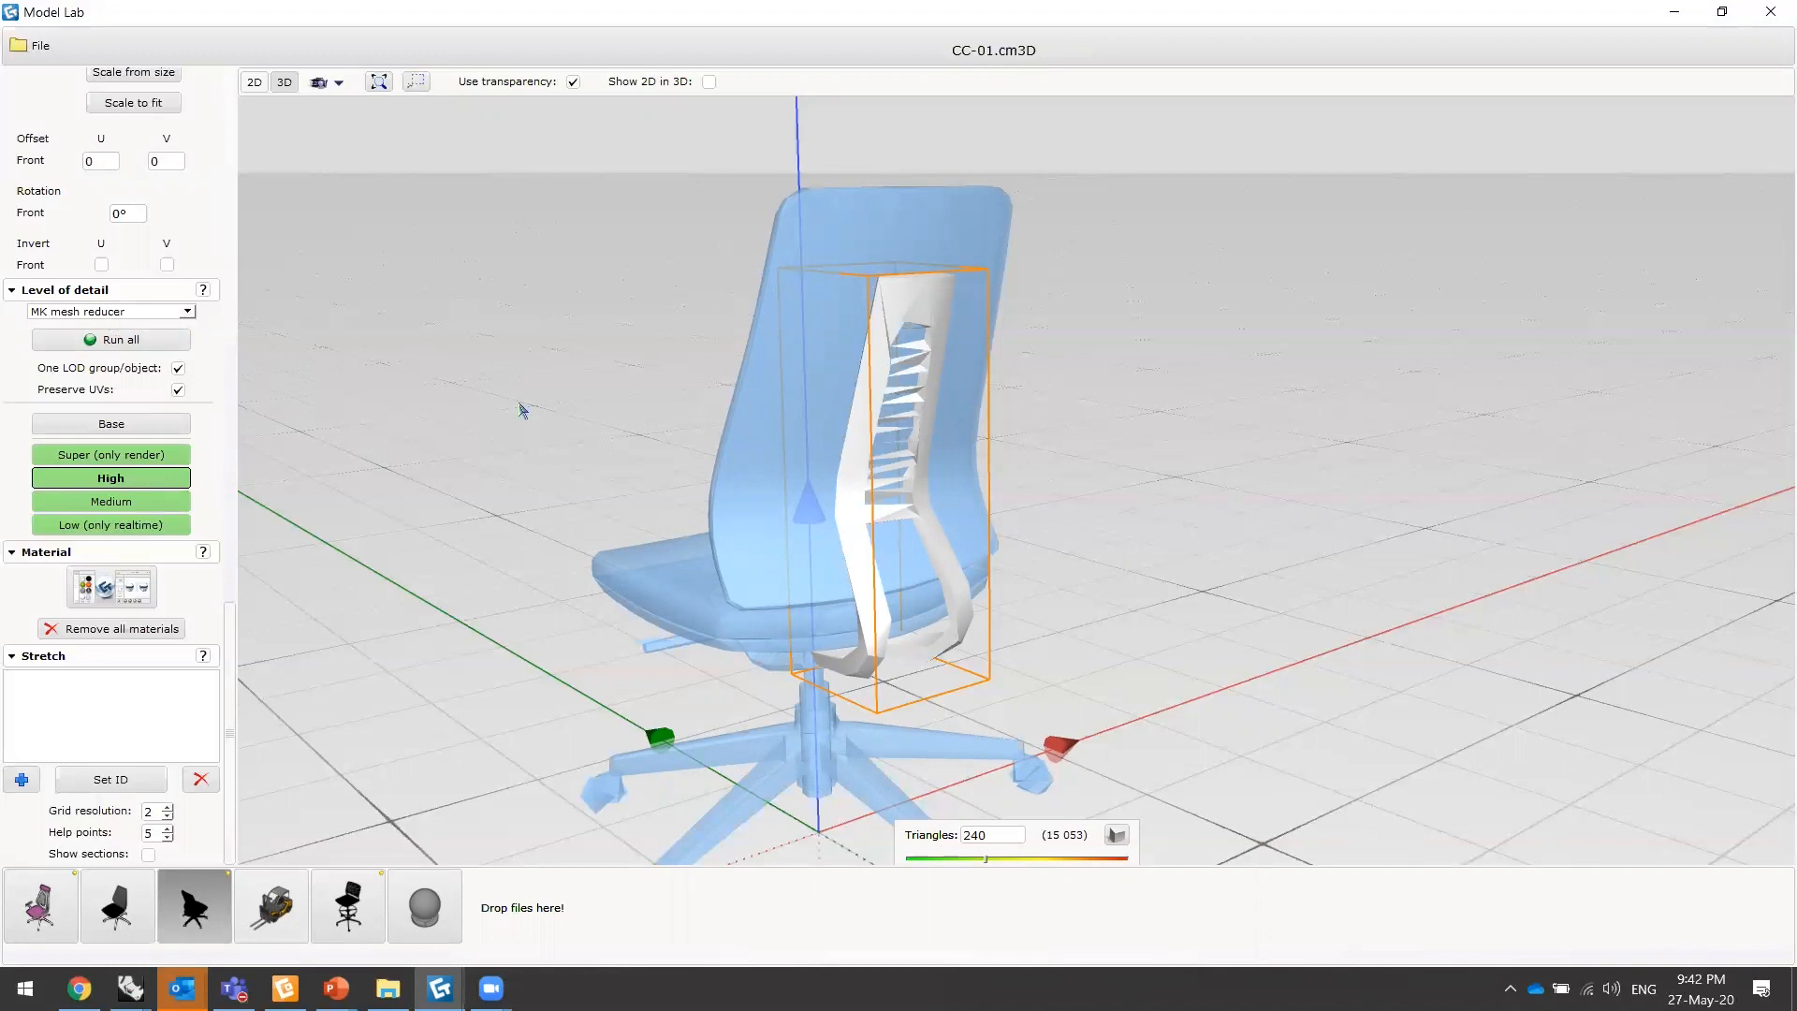
pyautogui.click(147, 316)
pyautogui.click(111, 337)
pyautogui.moveTo(994, 857); pyautogui.dragTo(1087, 859)
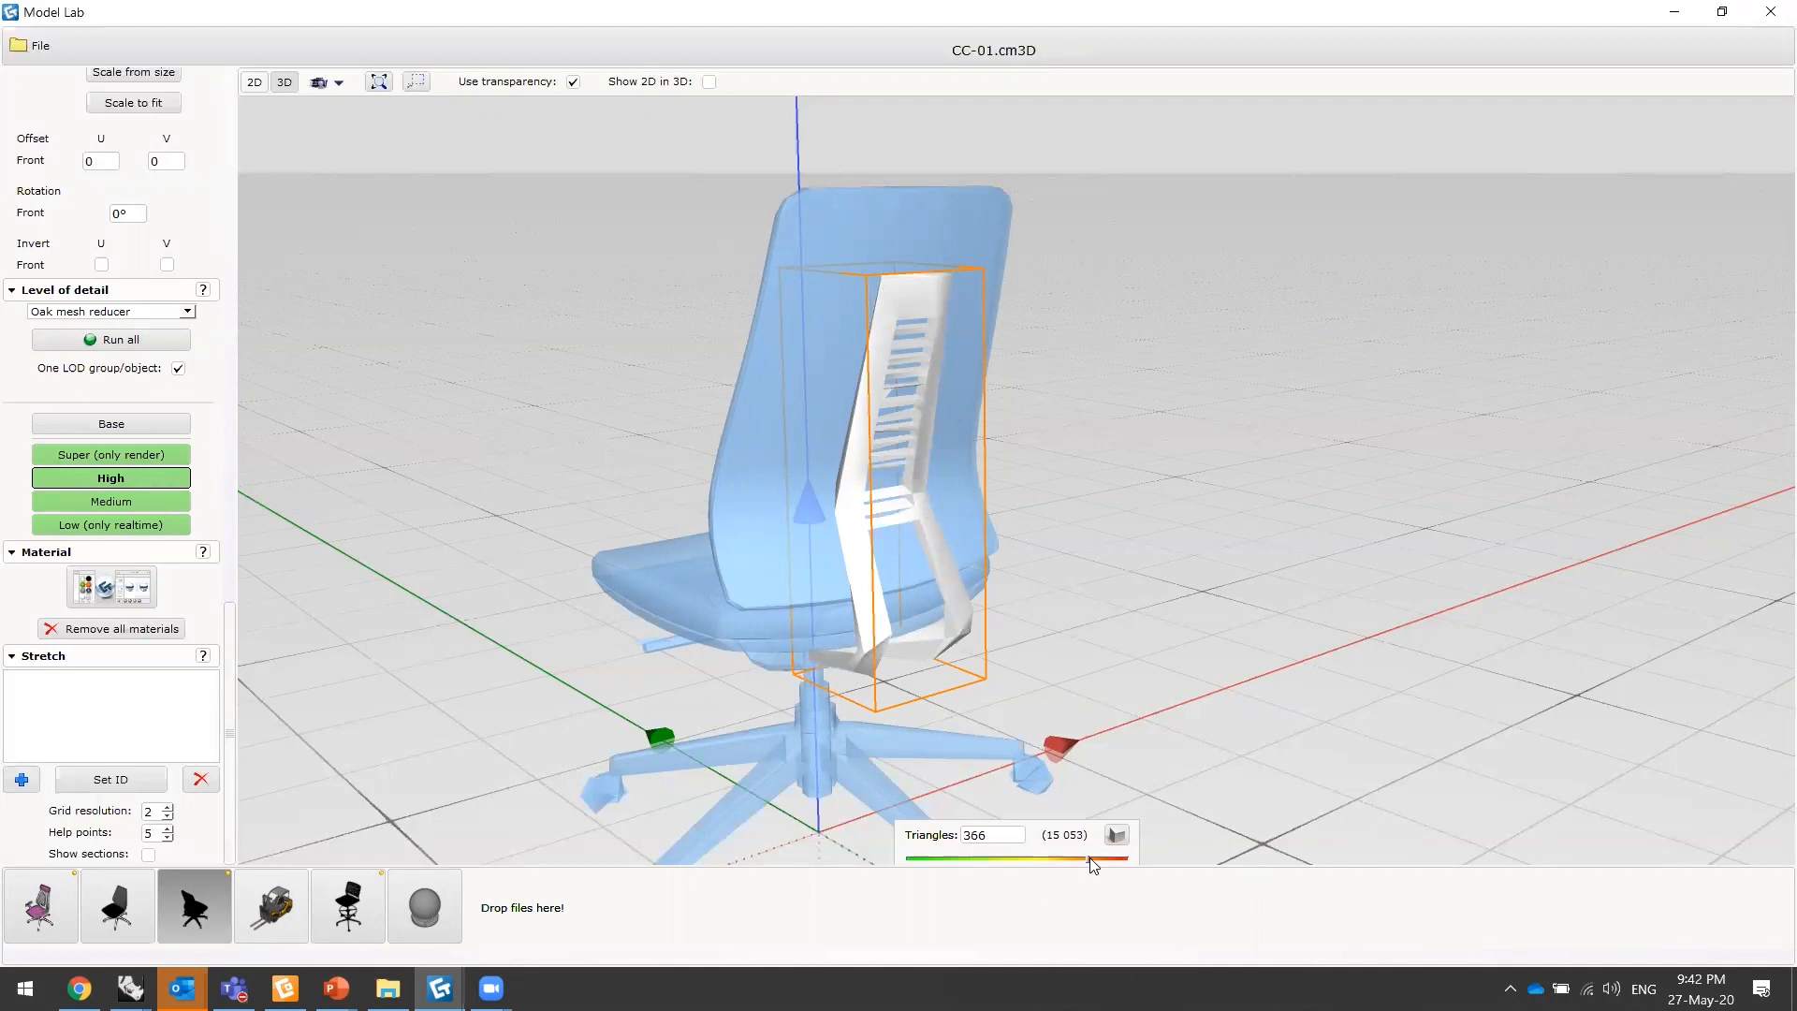
pyautogui.moveTo(1095, 858); pyautogui.dragTo(1056, 861)
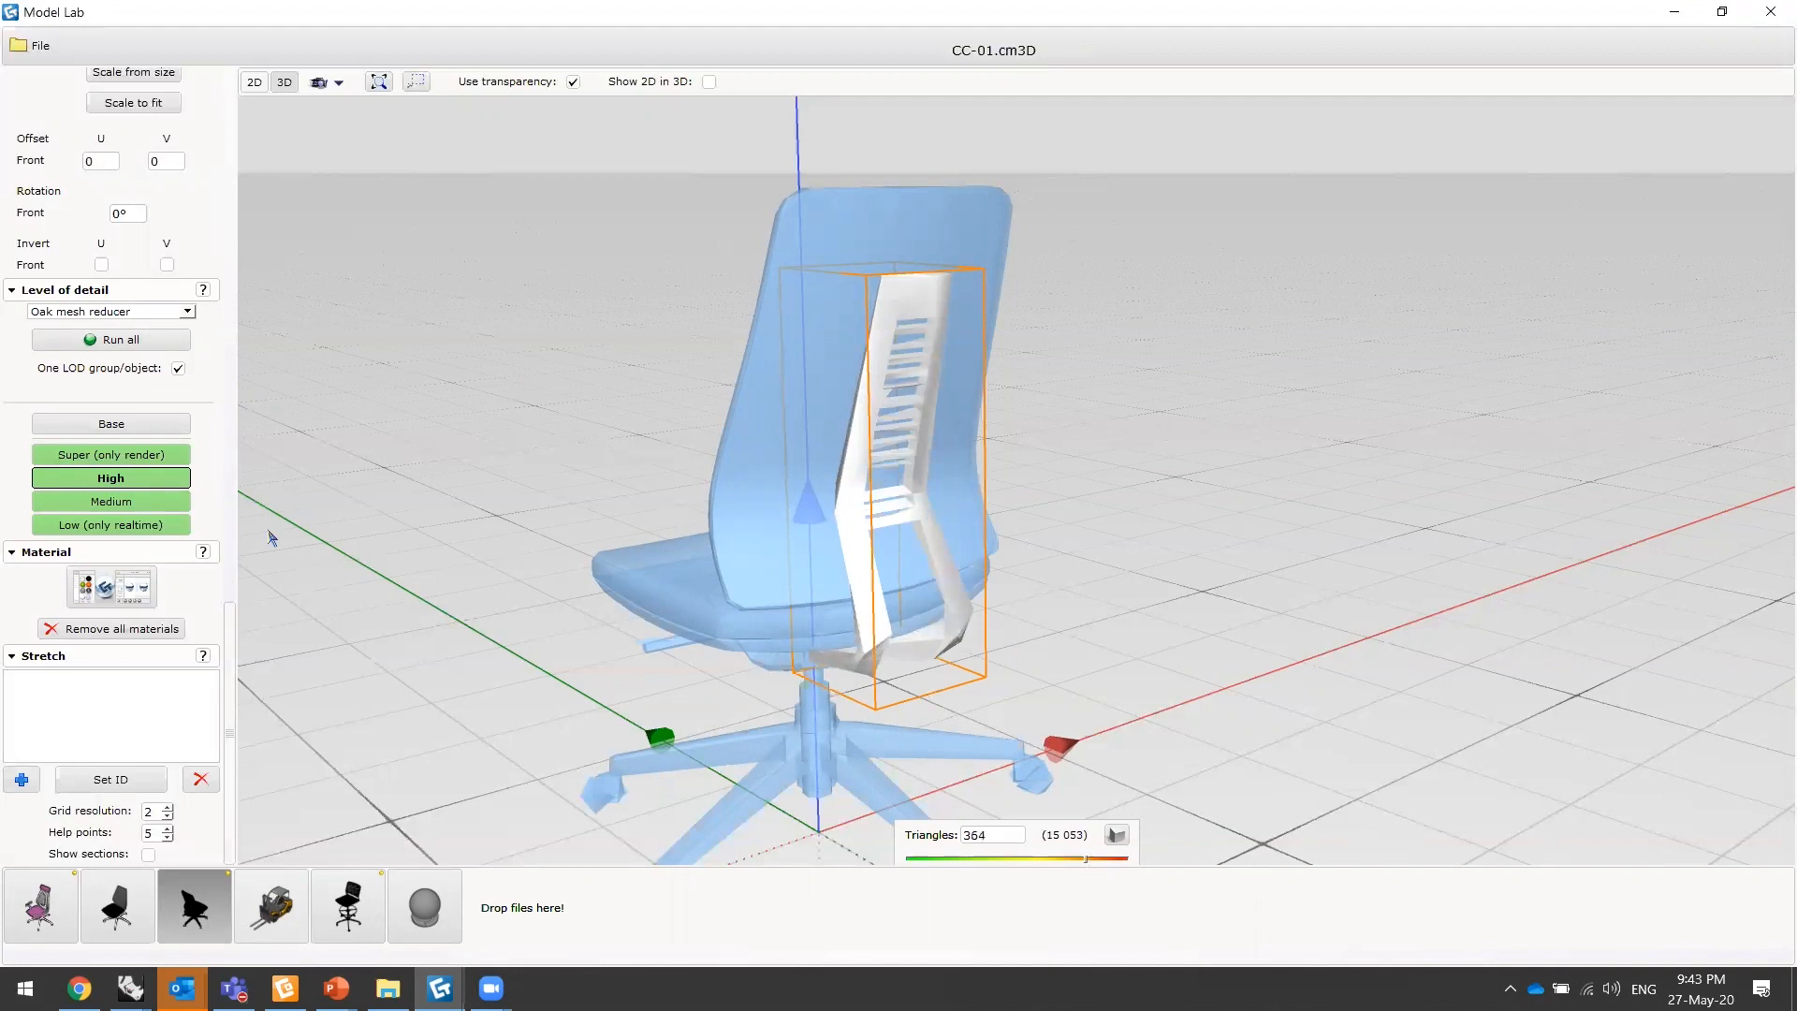
# - Switch the back support to the MK mesh reducer and raise its High level of detail to 796 triangles
pyautogui.click(110, 311)
pyautogui.click(103, 336)
pyautogui.click(1107, 859)
pyautogui.click(1111, 857)
pyautogui.moveTo(1111, 857); pyautogui.dragTo(1120, 857)
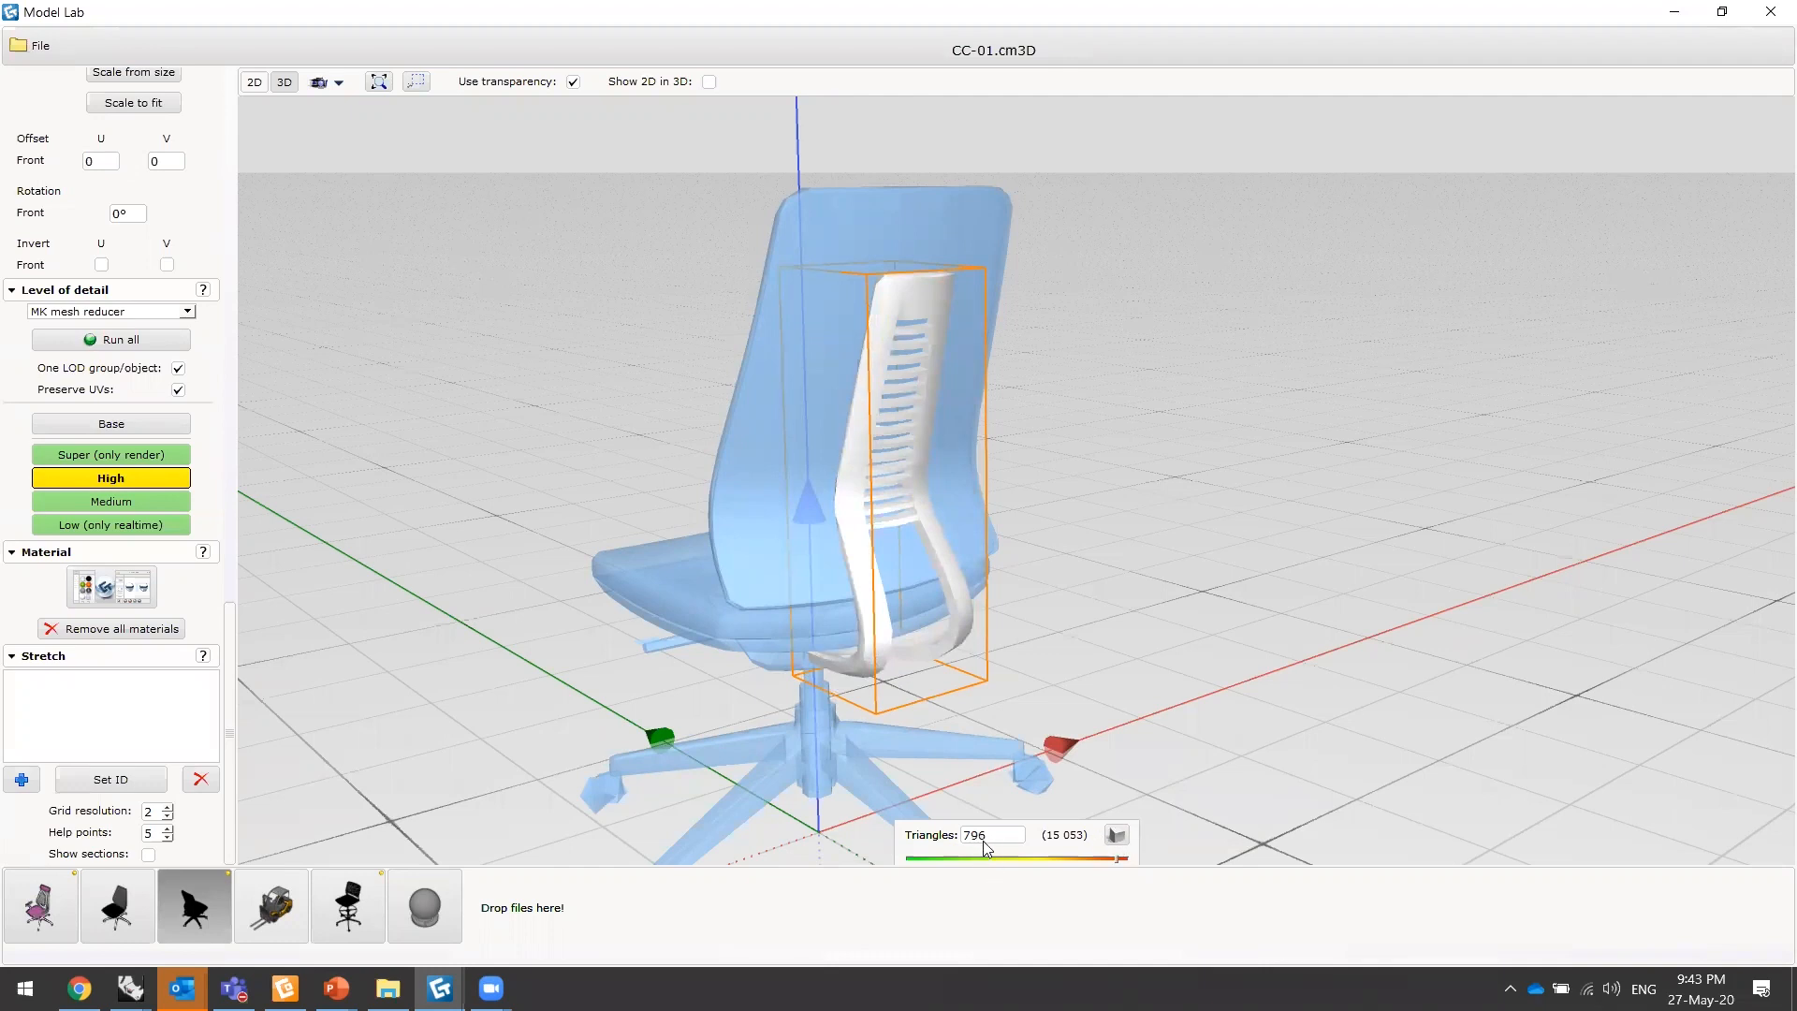
# - Examine the back support's High level of detail from a distance and from several angles
pyautogui.moveTo(829, 570); pyautogui.dragTo(602, 530)
pyautogui.scroll(-5, 550, 473)
pyautogui.moveTo(550, 473); pyautogui.dragTo(774, 502)
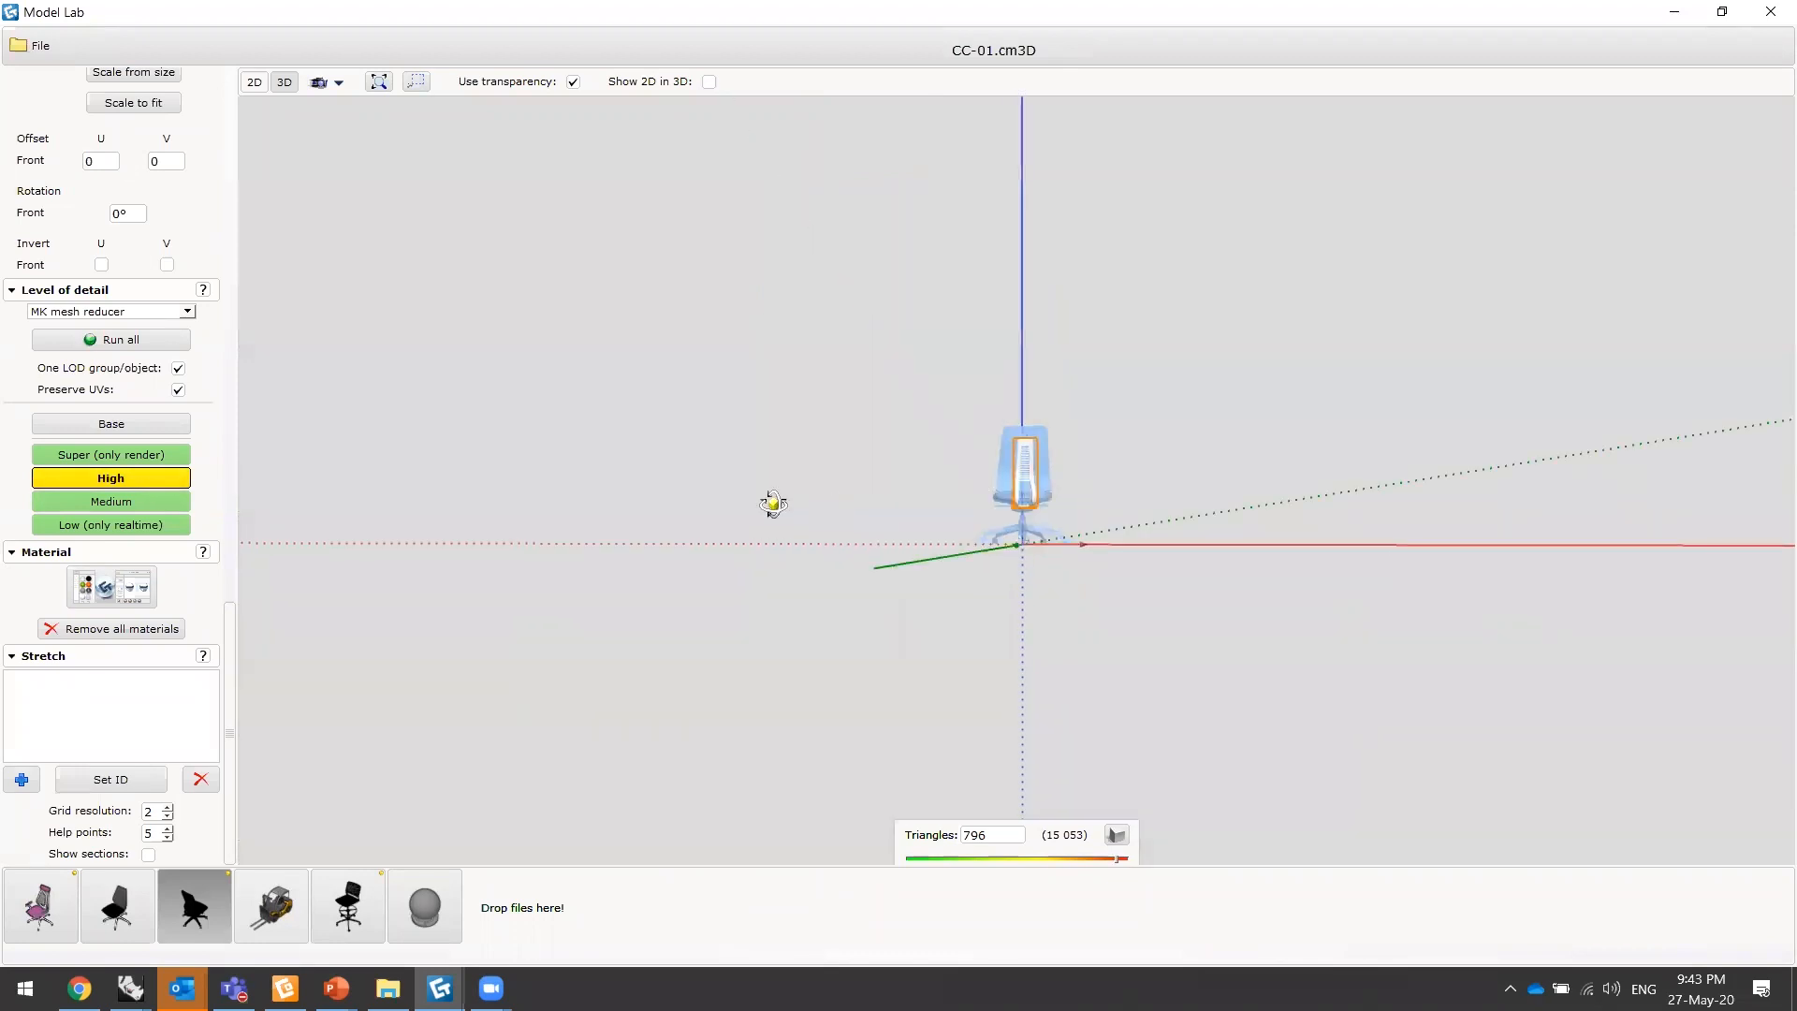
pyautogui.moveTo(1030, 485); pyautogui.dragTo(1195, 413)
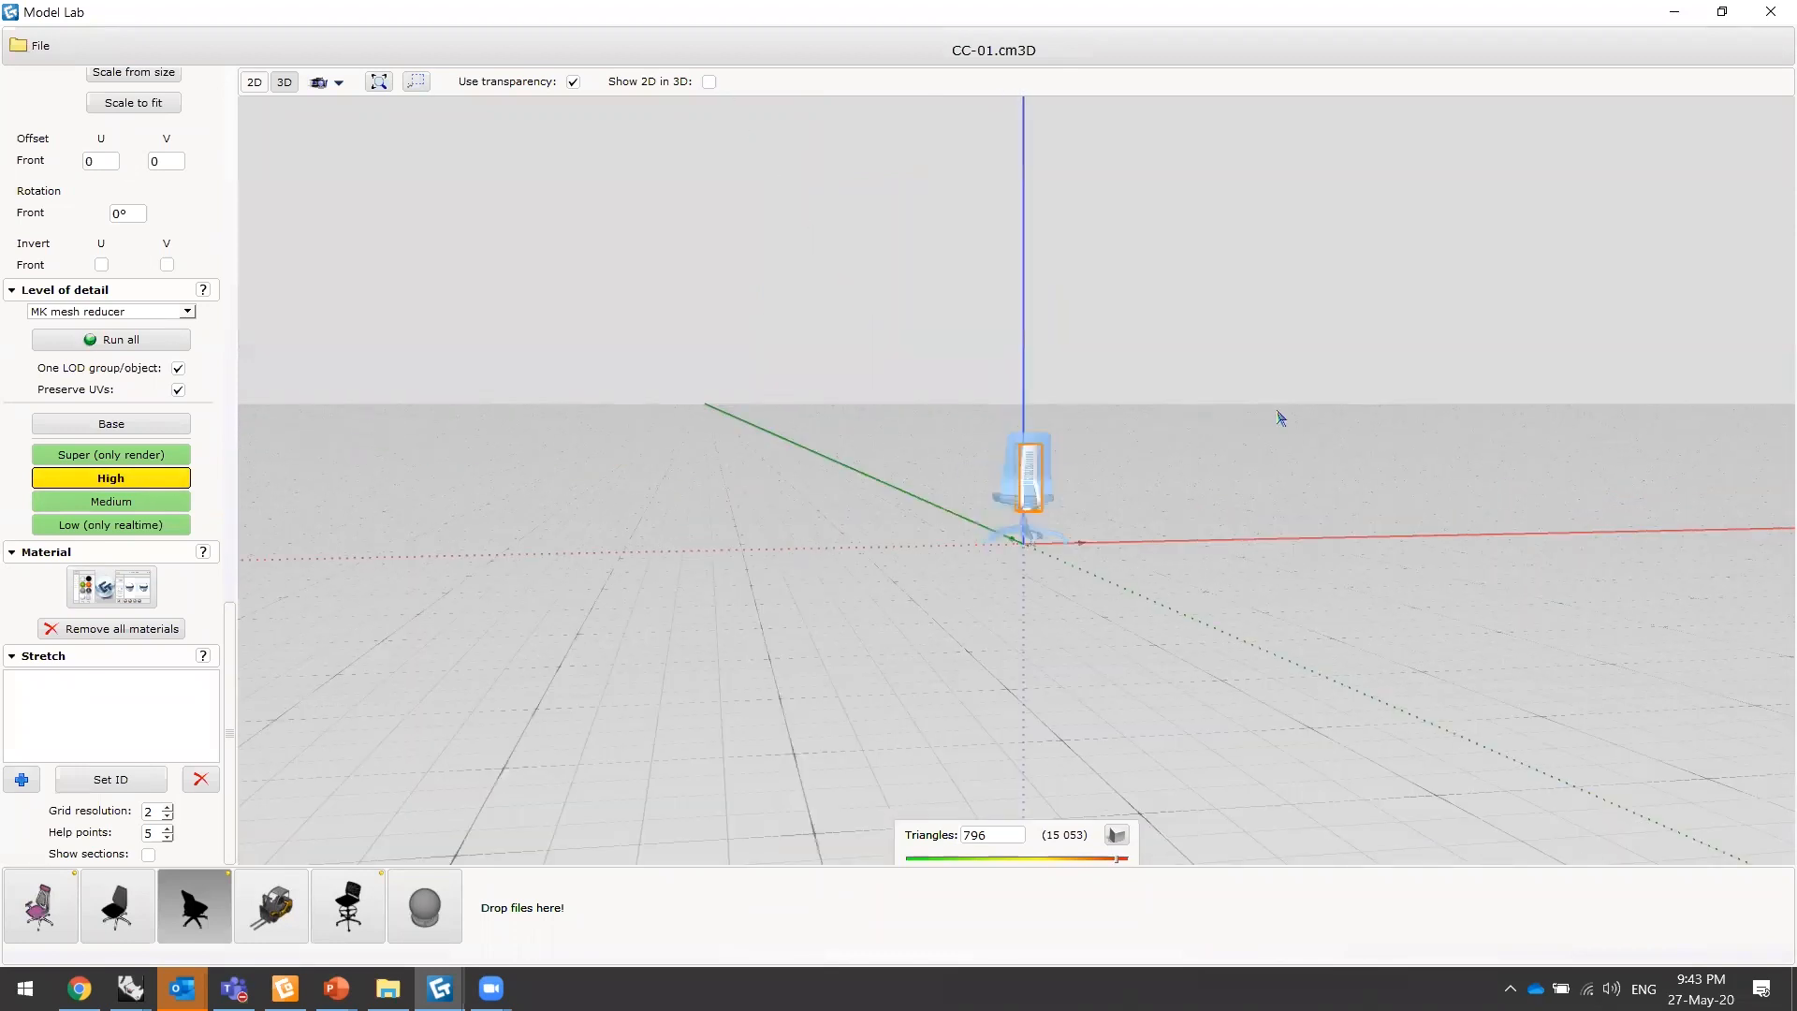
pyautogui.scroll(5, 985, 442)
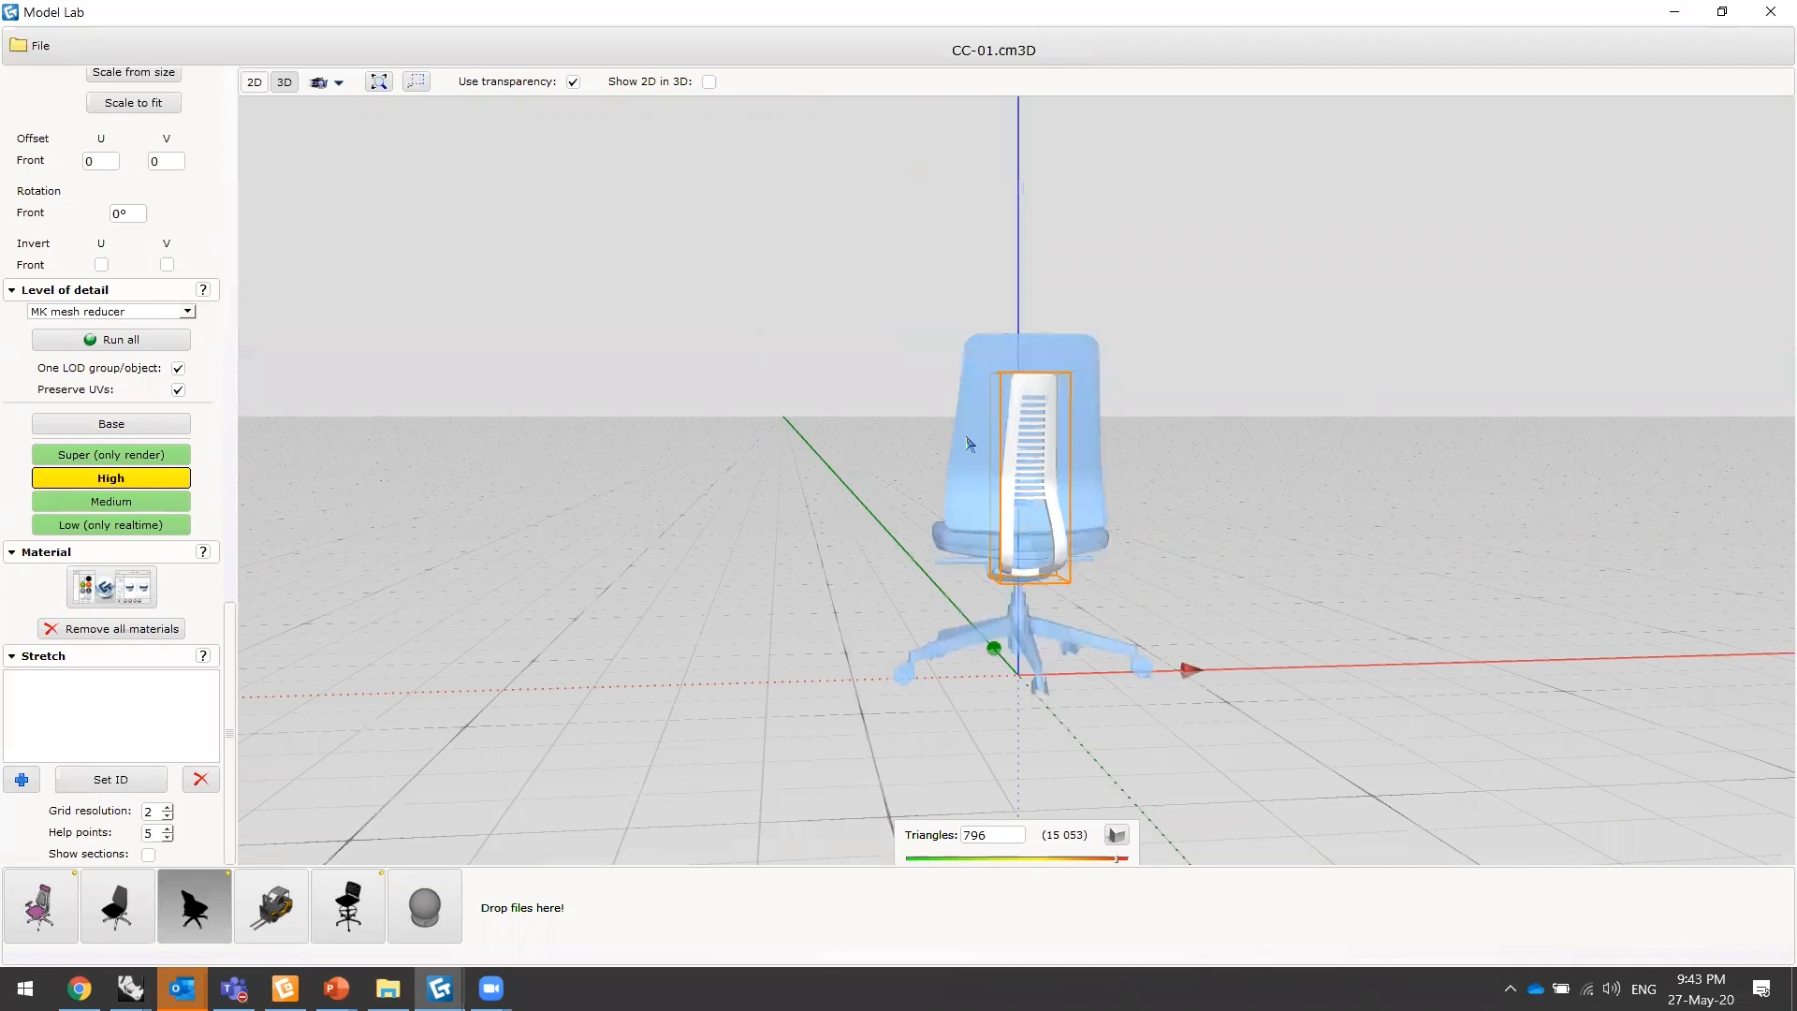
pyautogui.click(1019, 473)
pyautogui.moveTo(916, 536); pyautogui.dragTo(730, 506)
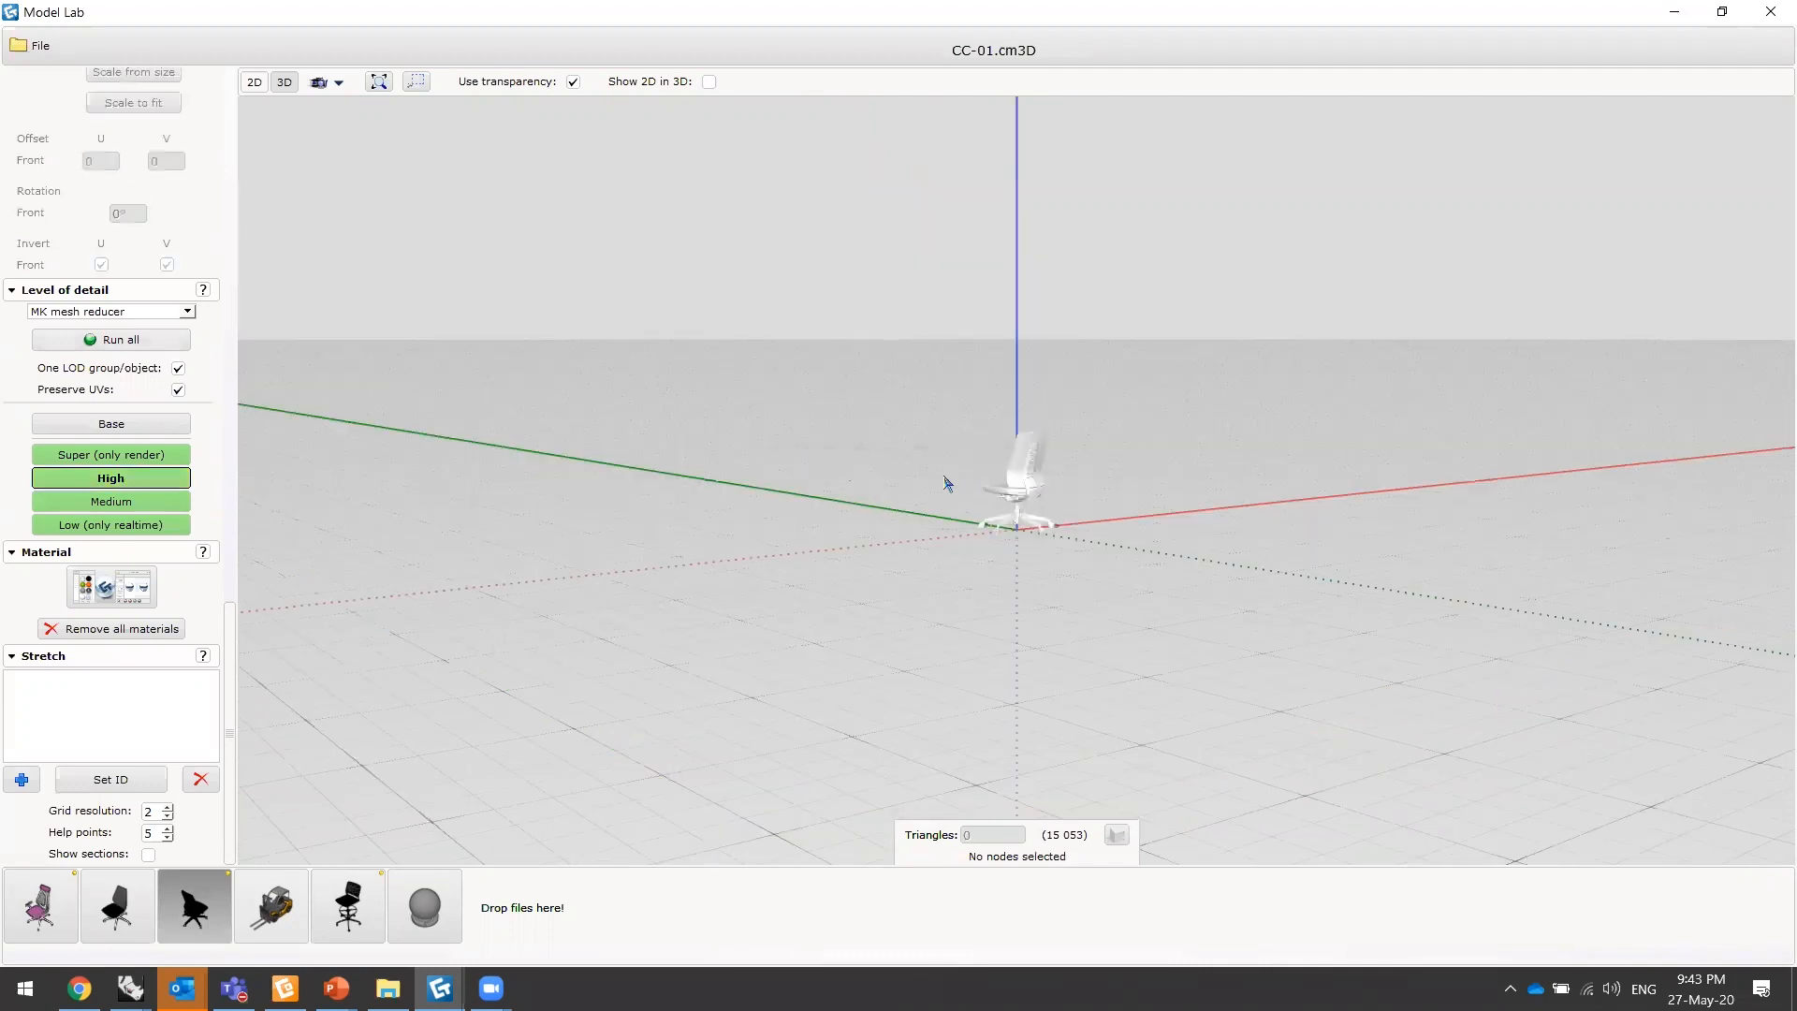
# - Set the slotted back support to 800 triangles in the High level of detail and check its shape on the full chair
pyautogui.click(981, 857)
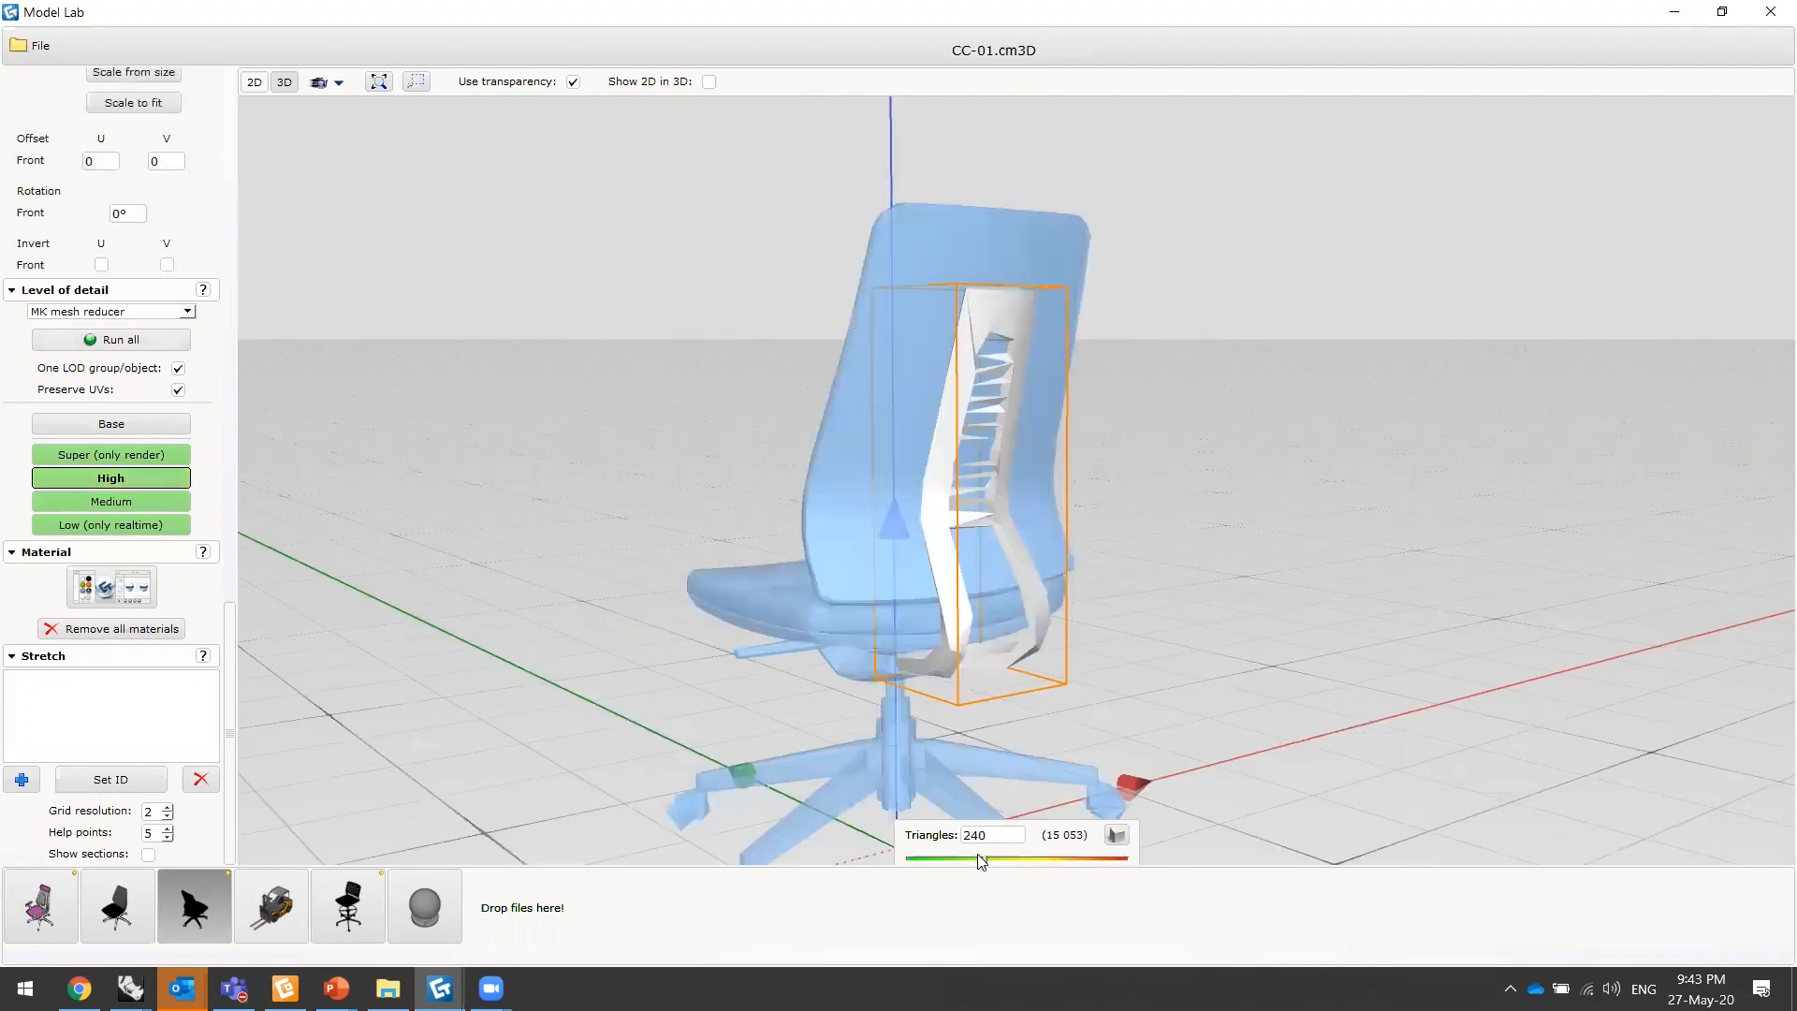
pyautogui.moveTo(991, 869); pyautogui.dragTo(1113, 875)
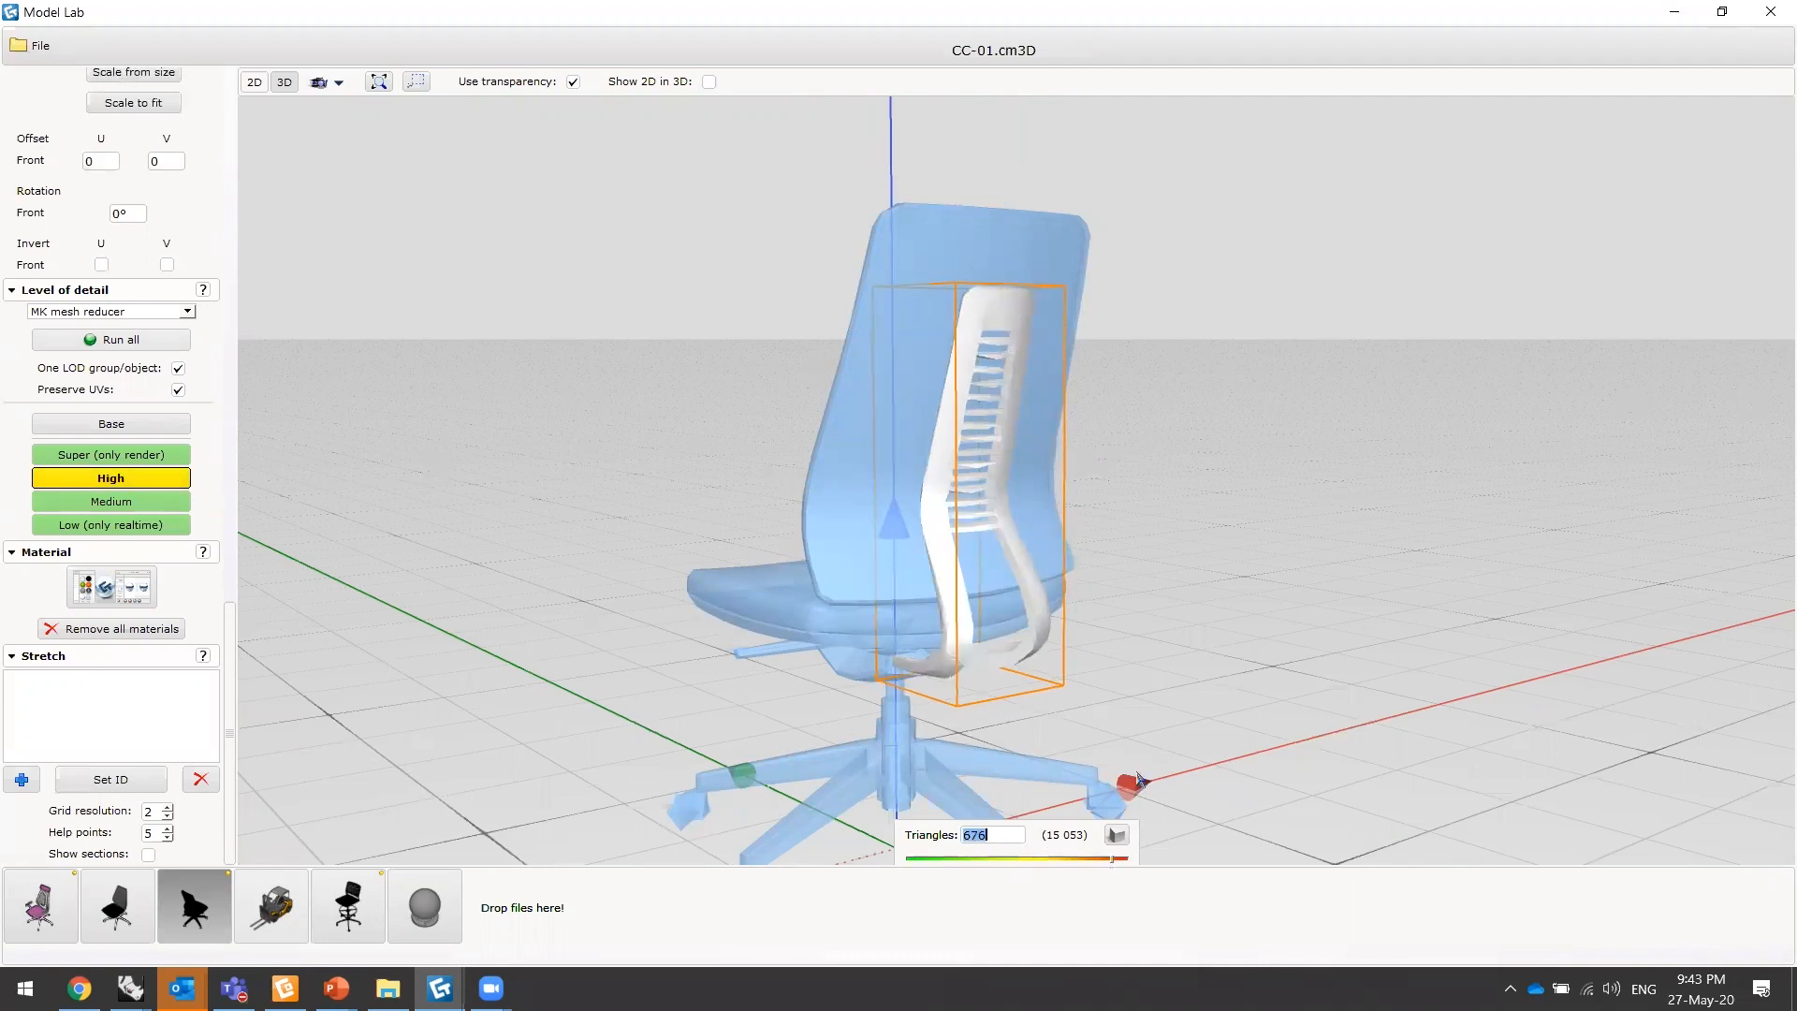
pyautogui.write('800')
pyautogui.press('Return')
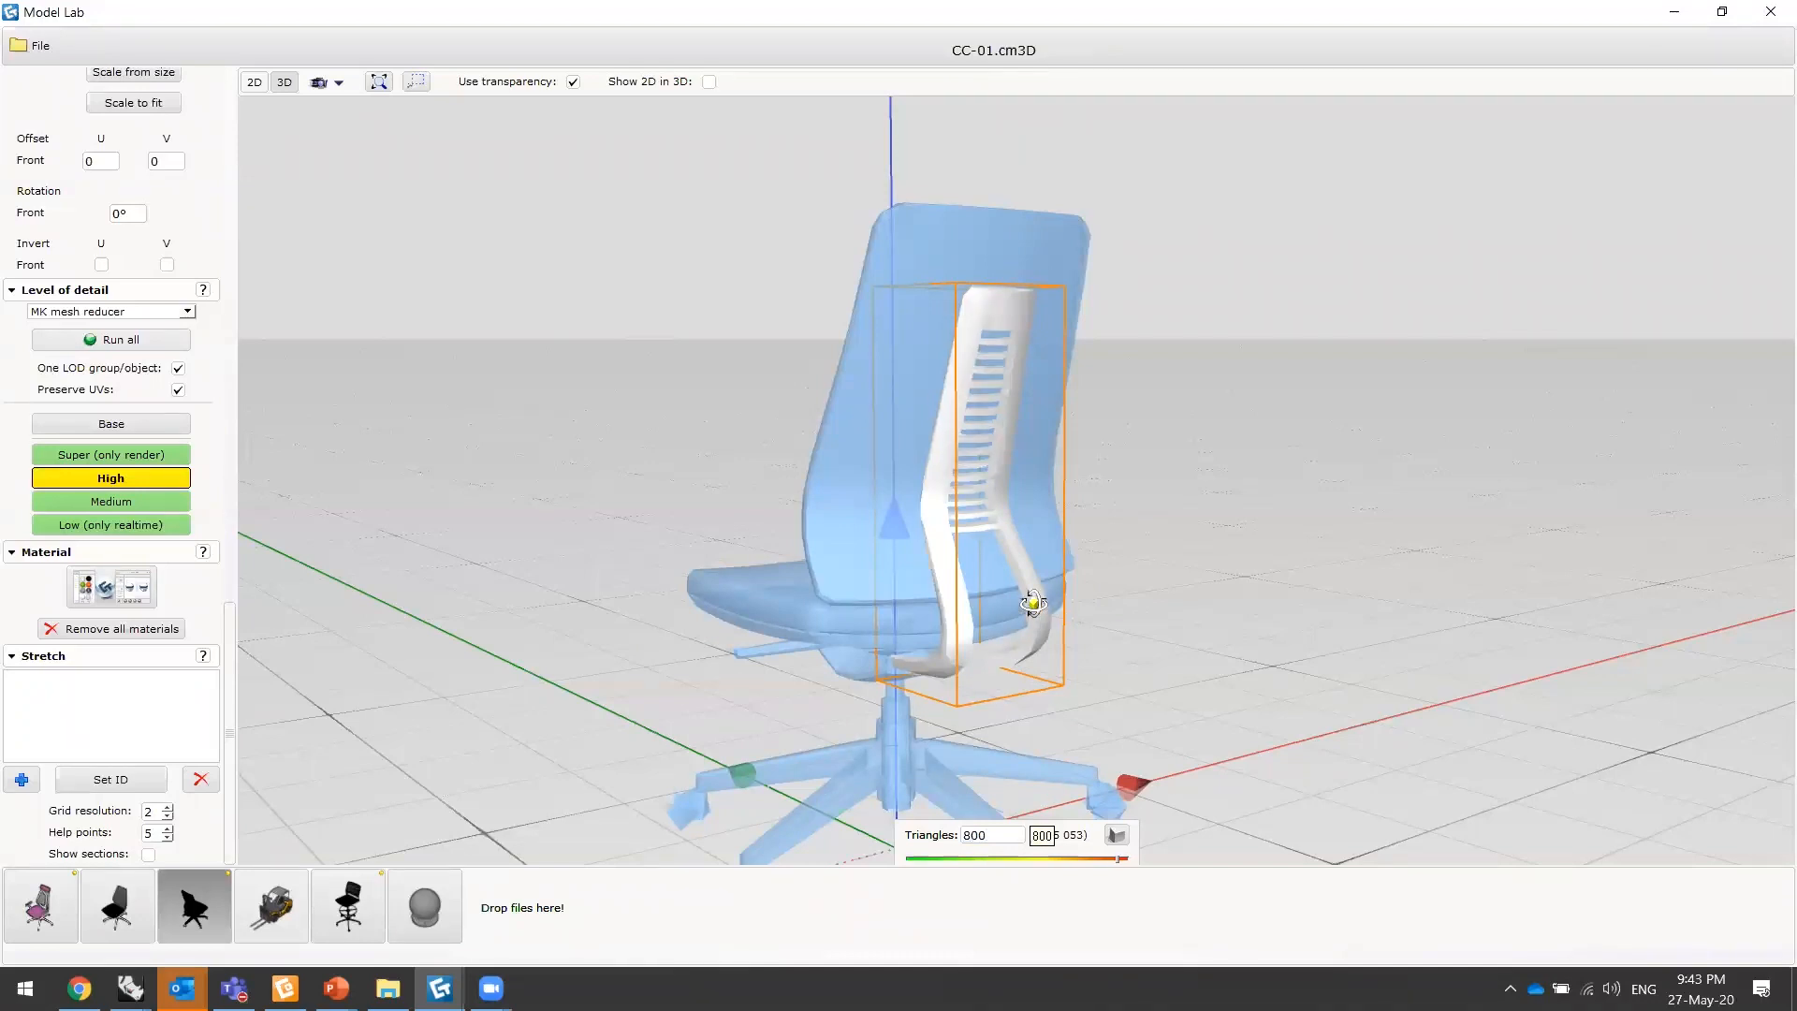
pyautogui.moveTo(1074, 562); pyautogui.dragTo(1045, 519)
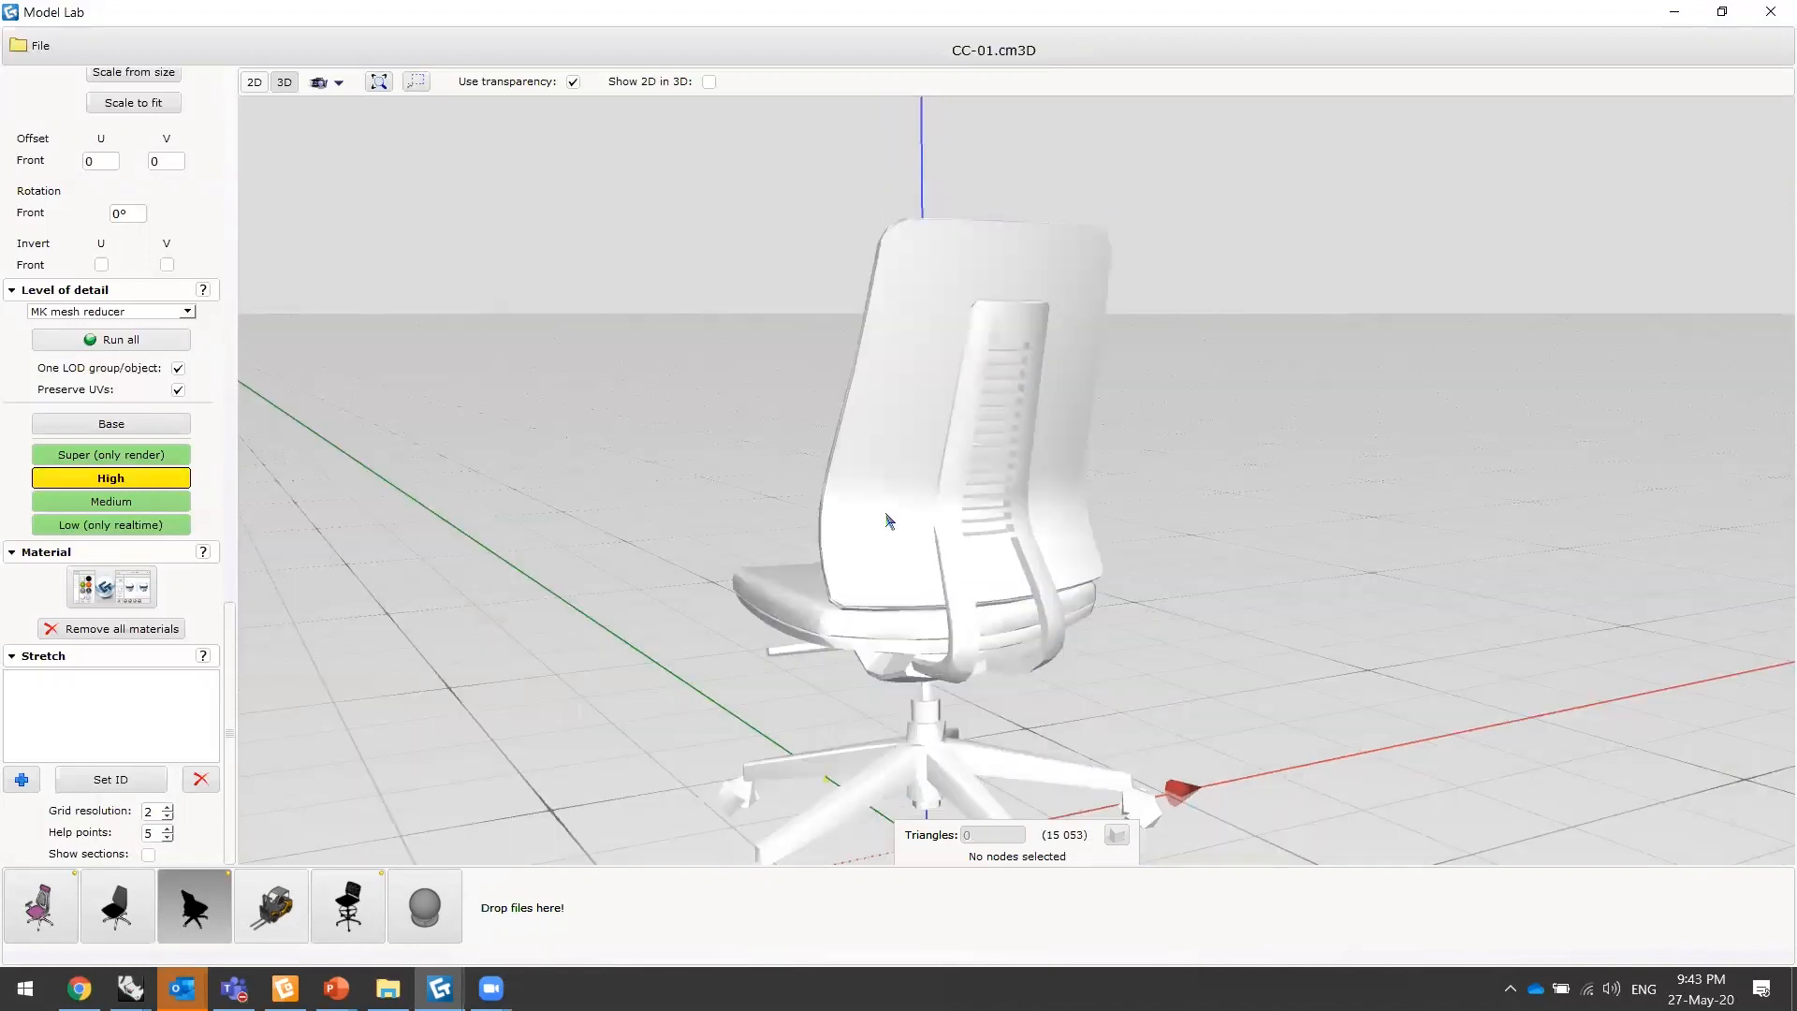
pyautogui.moveTo(914, 558); pyautogui.dragTo(905, 565)
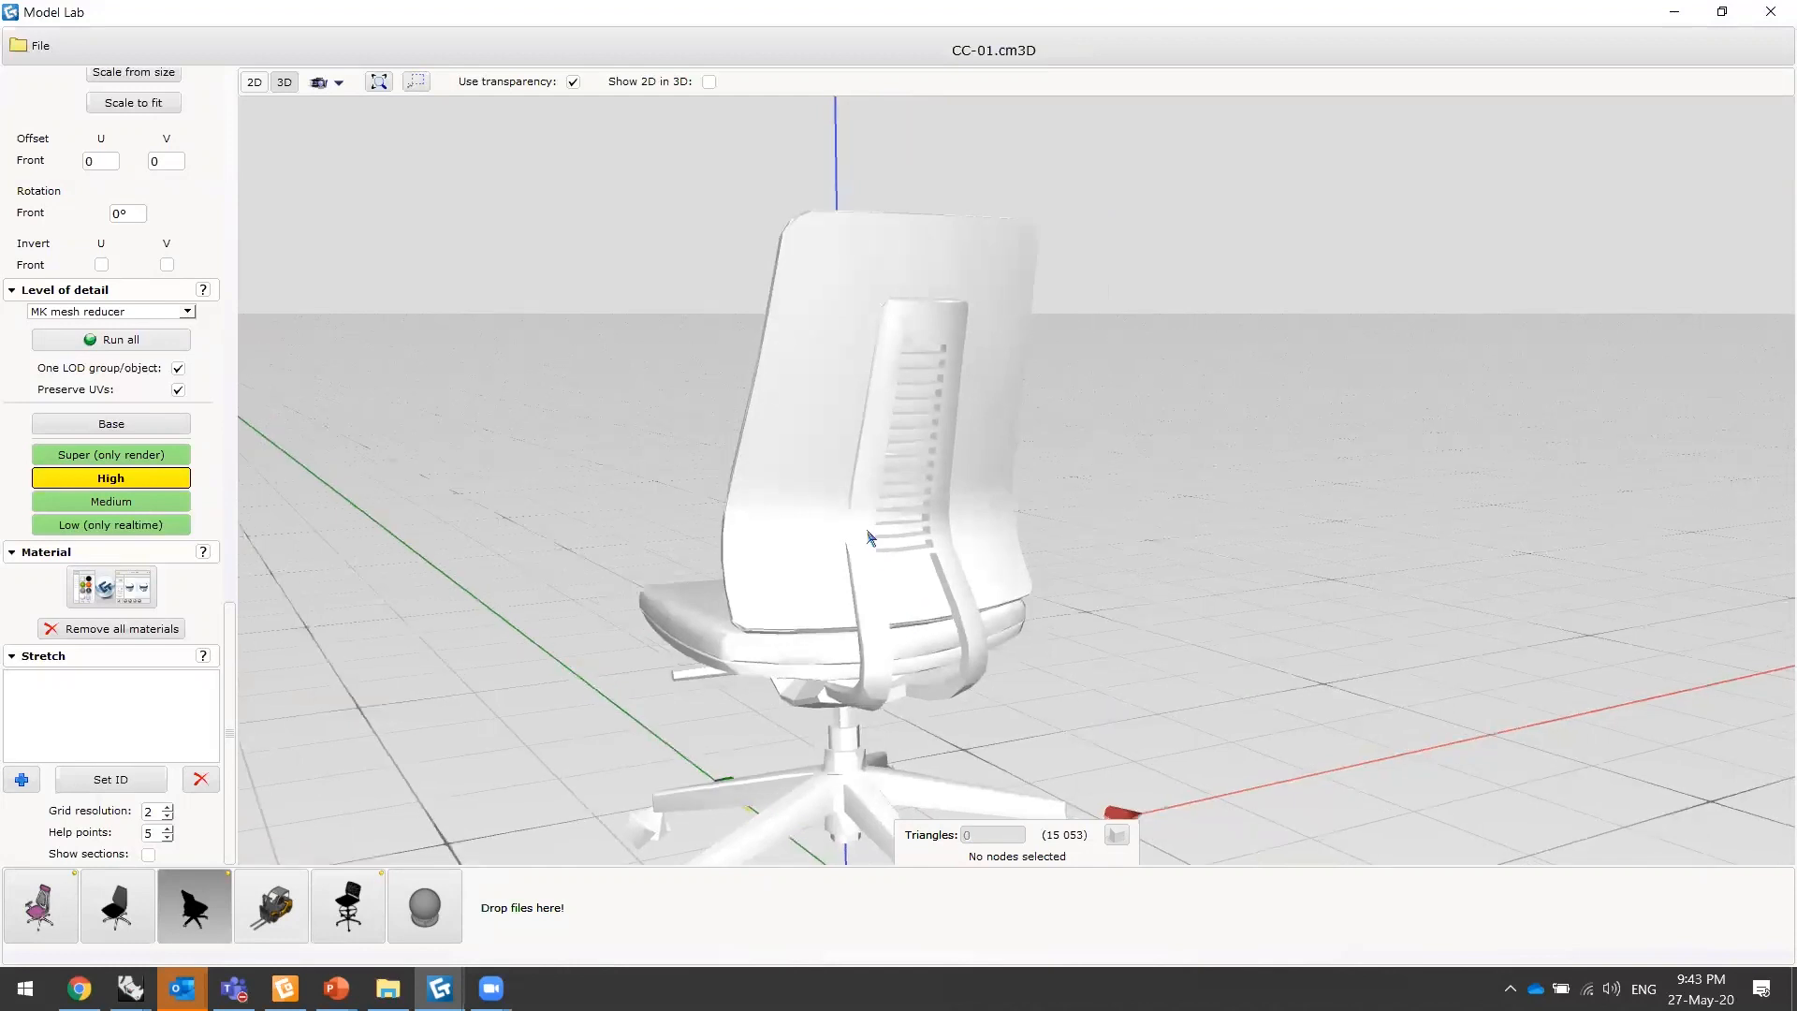
pyautogui.click(915, 693)
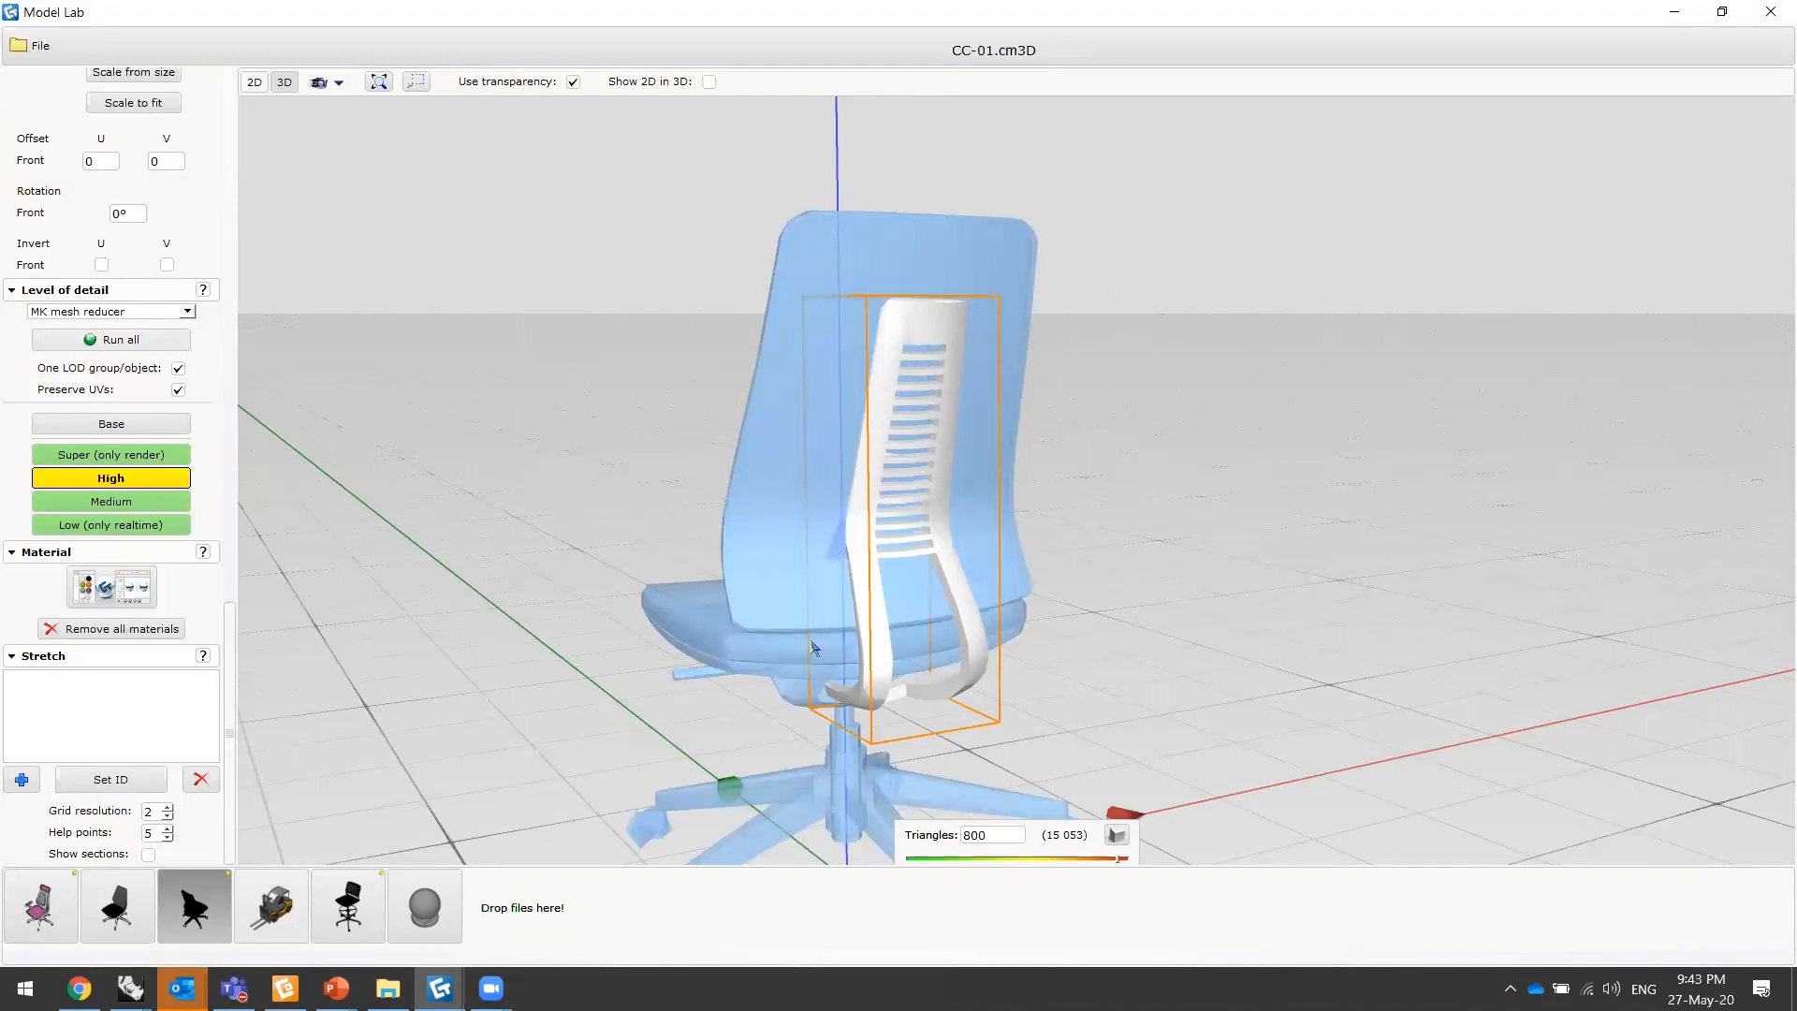
# - Check the seat cushion's High level of detail from several angles and regenerate all levels with the MK mesh reducer
pyautogui.moveTo(943, 633); pyautogui.dragTo(784, 593, button='middle')
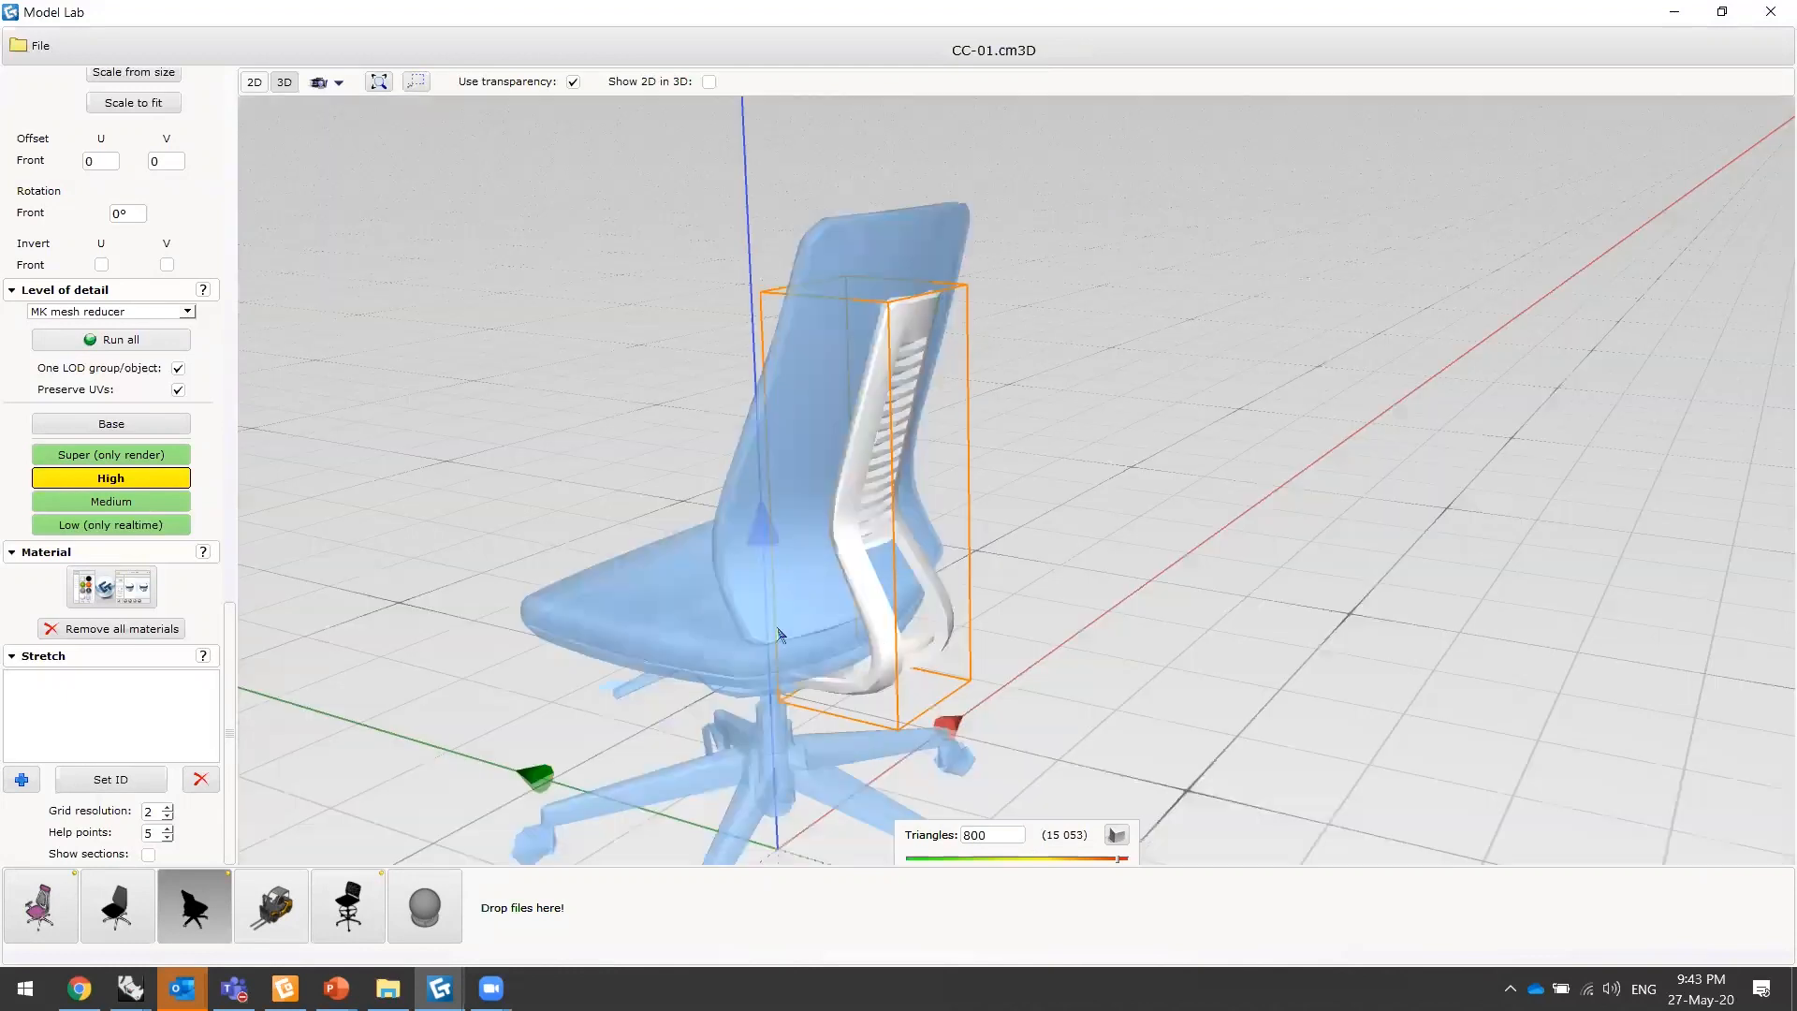
pyautogui.click(657, 669)
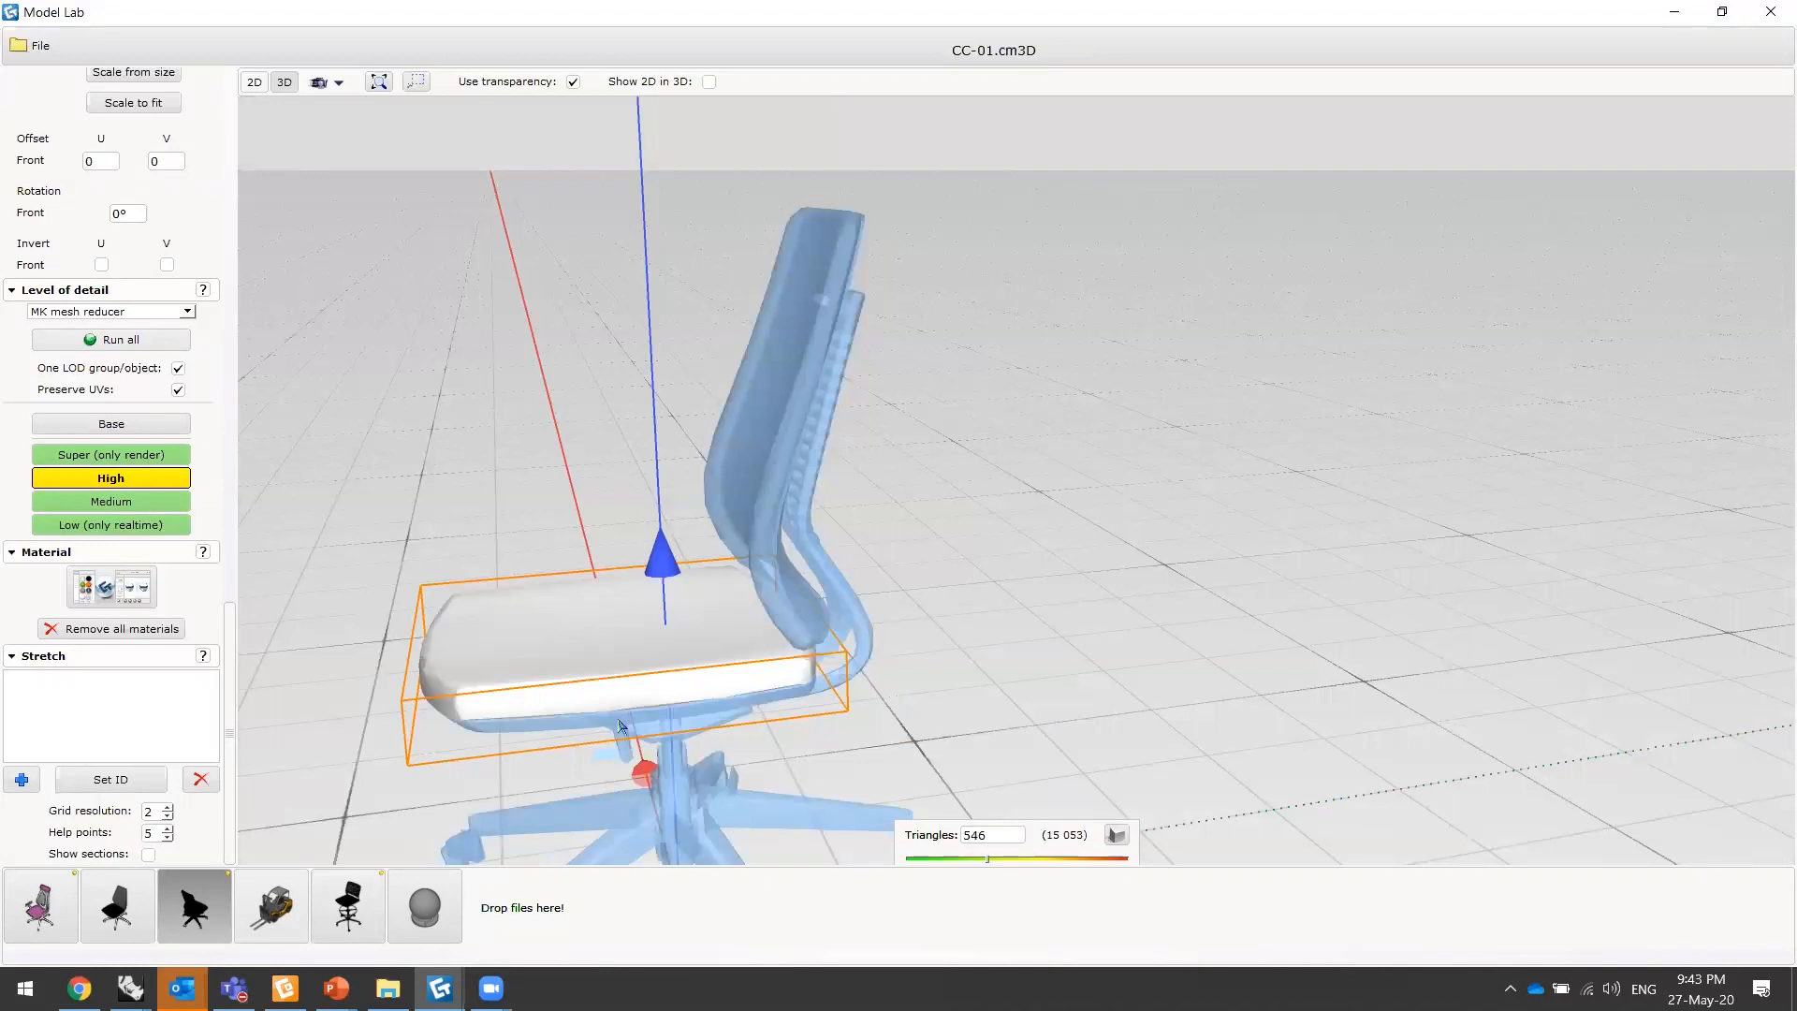
pyautogui.moveTo(523, 686); pyautogui.dragTo(703, 588, button='middle')
pyautogui.moveTo(540, 658); pyautogui.dragTo(921, 701, button='middle')
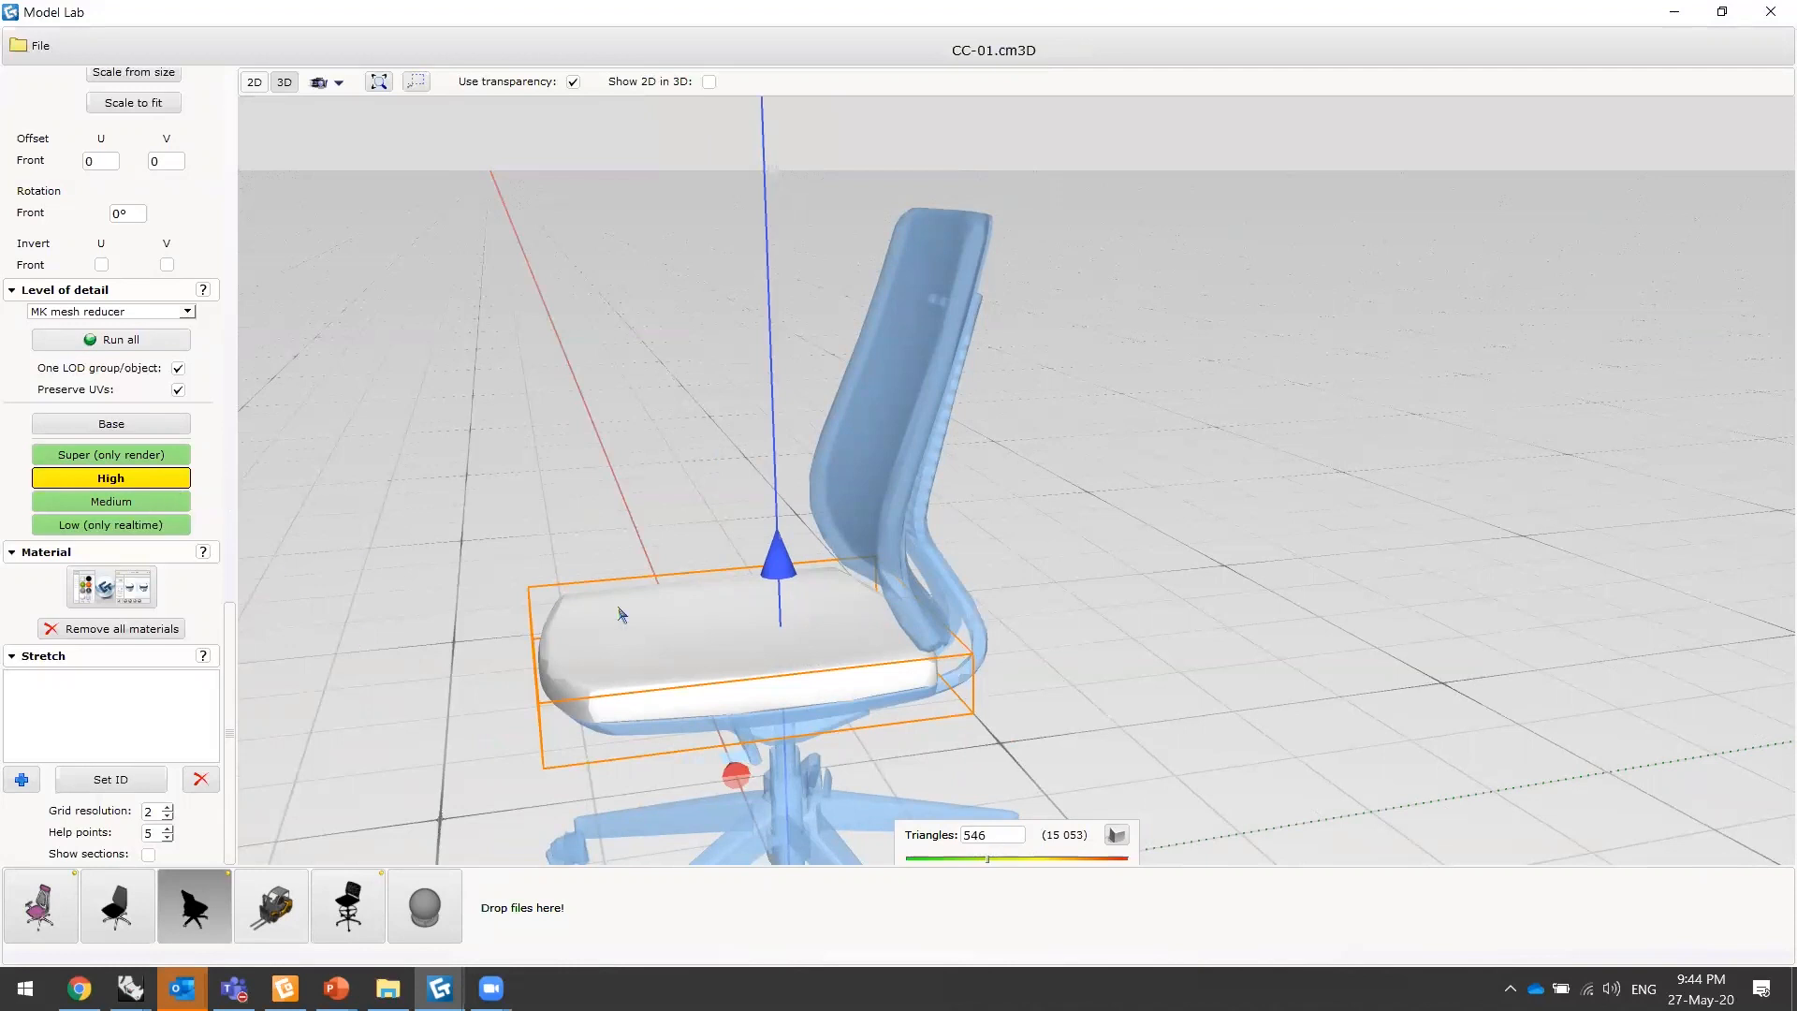
pyautogui.moveTo(716, 569); pyautogui.dragTo(882, 517, button='middle')
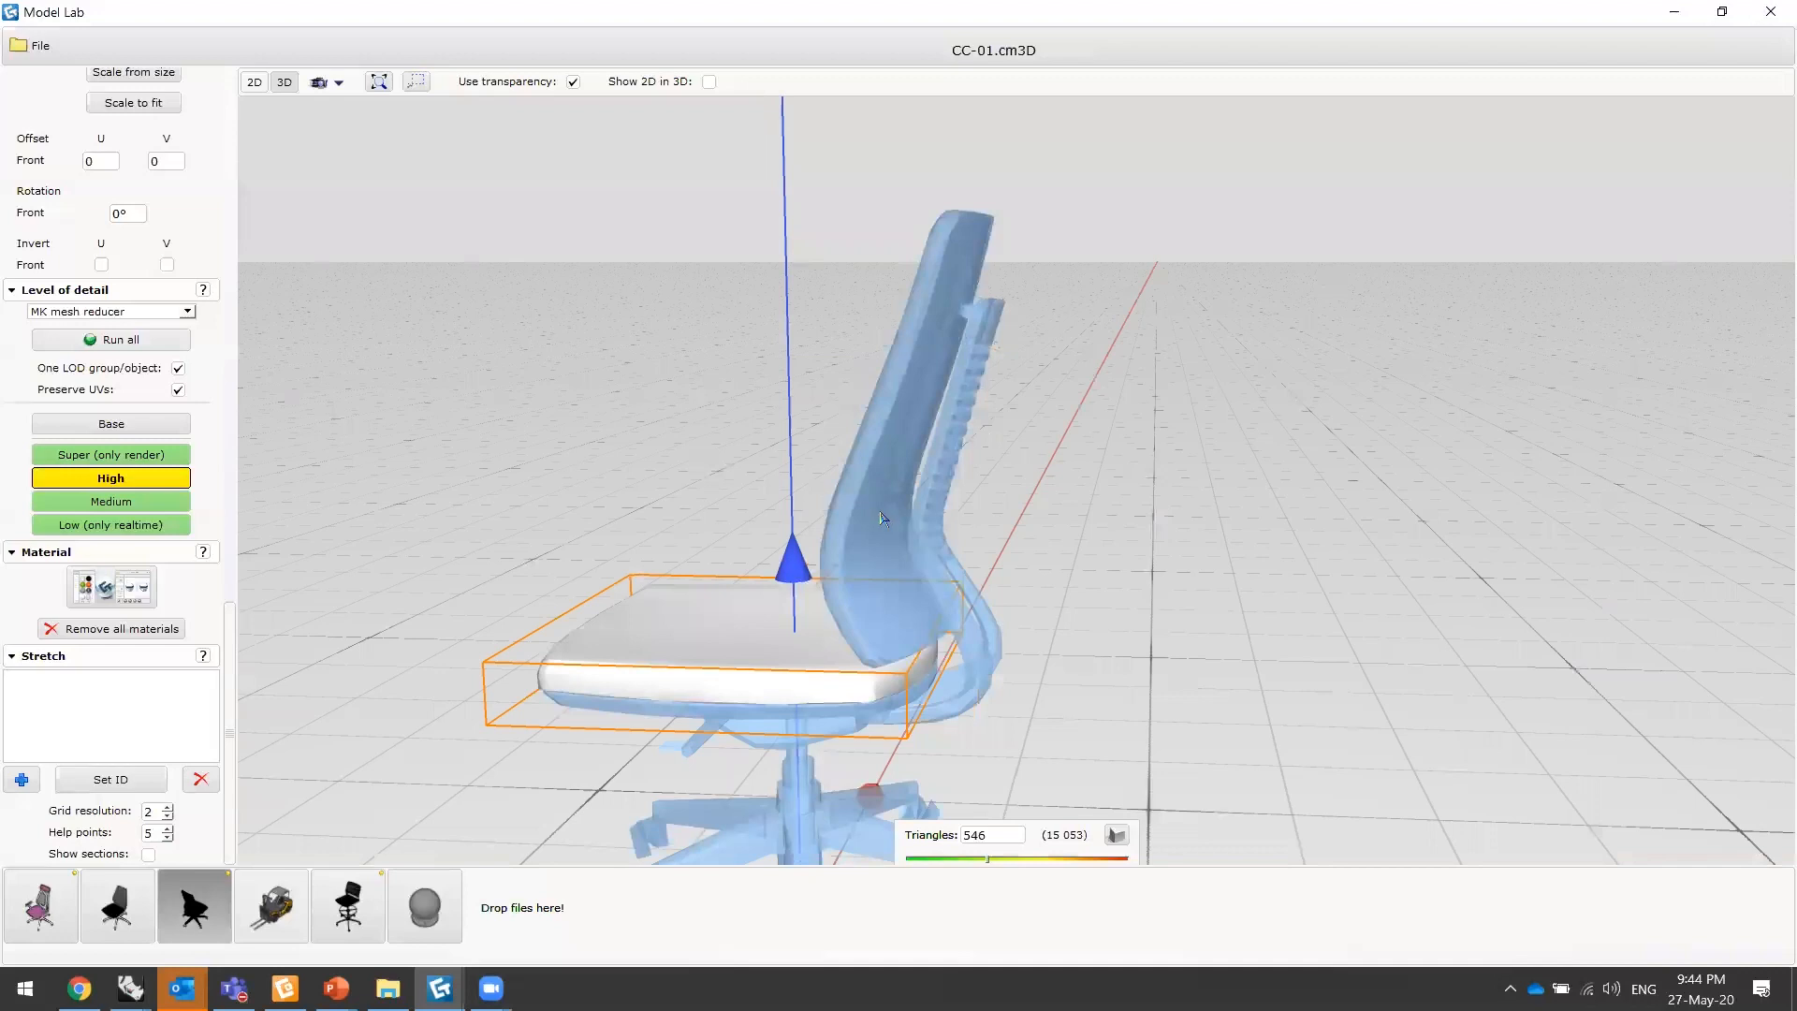
pyautogui.click(132, 340)
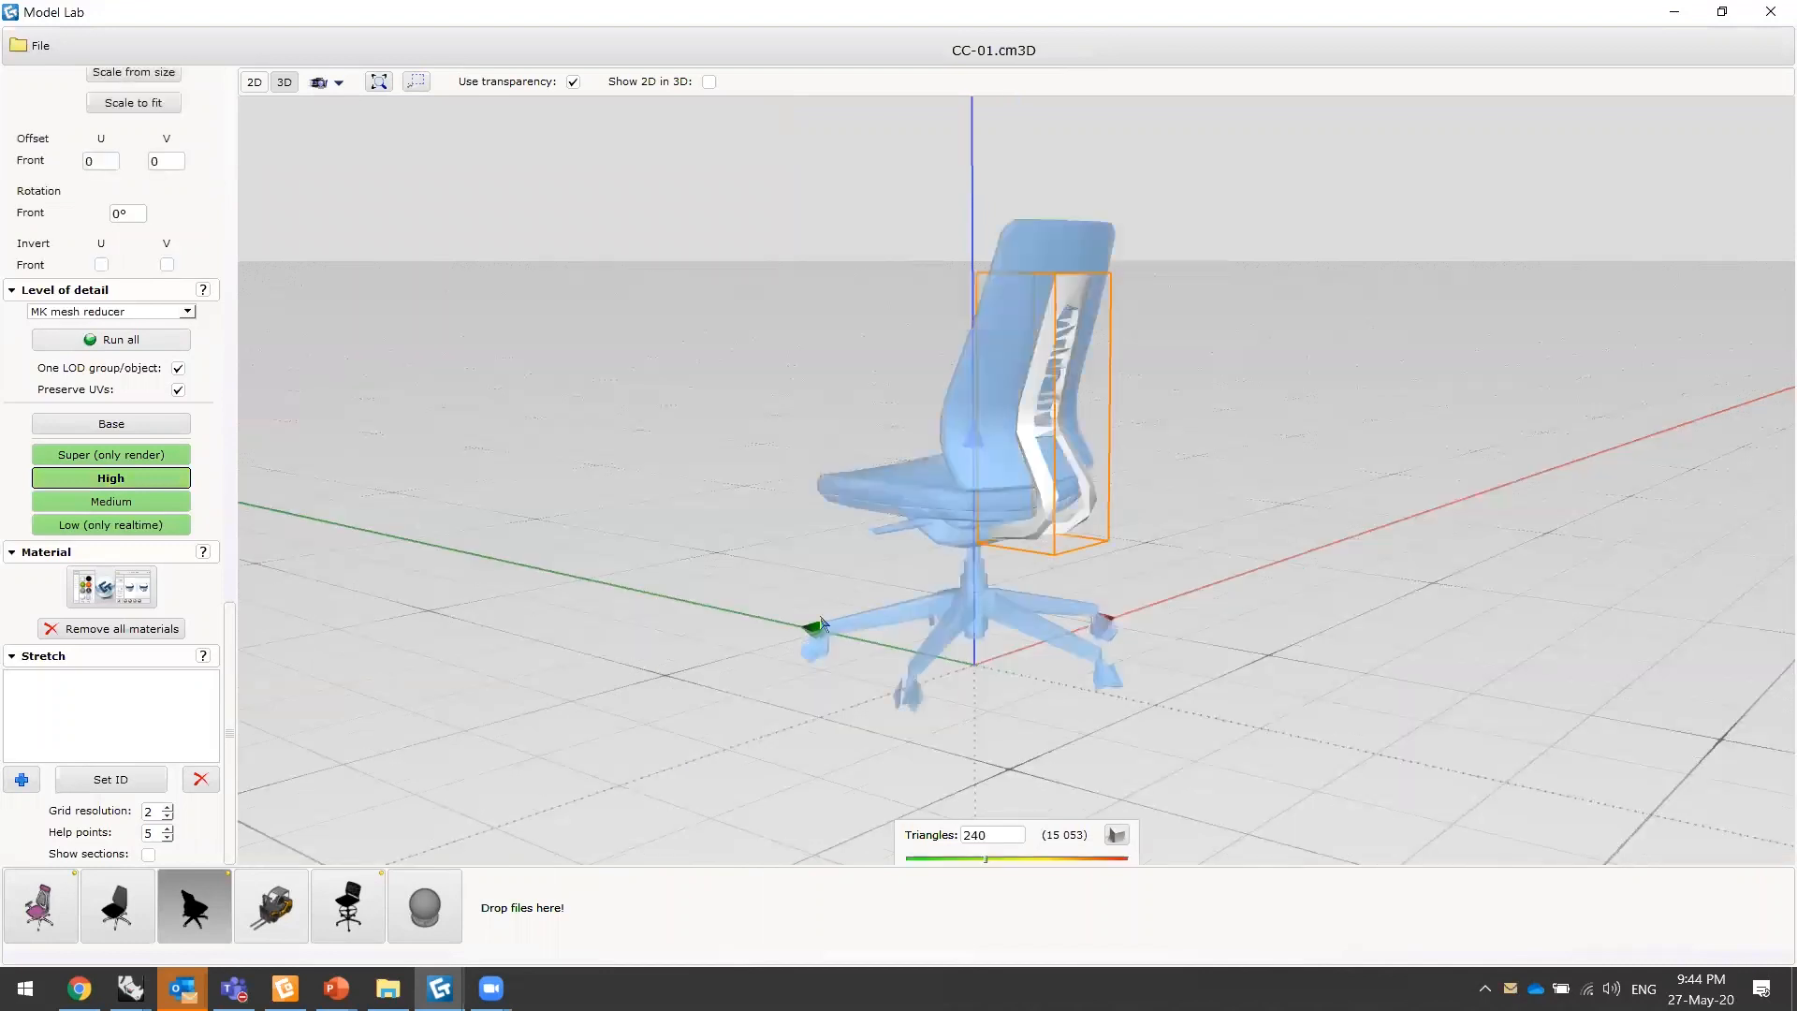
# - Set the slotted back support back to 800 triangles in the High level of detail
pyautogui.scroll(2, 834, 565)
pyautogui.scroll(2, 824, 574)
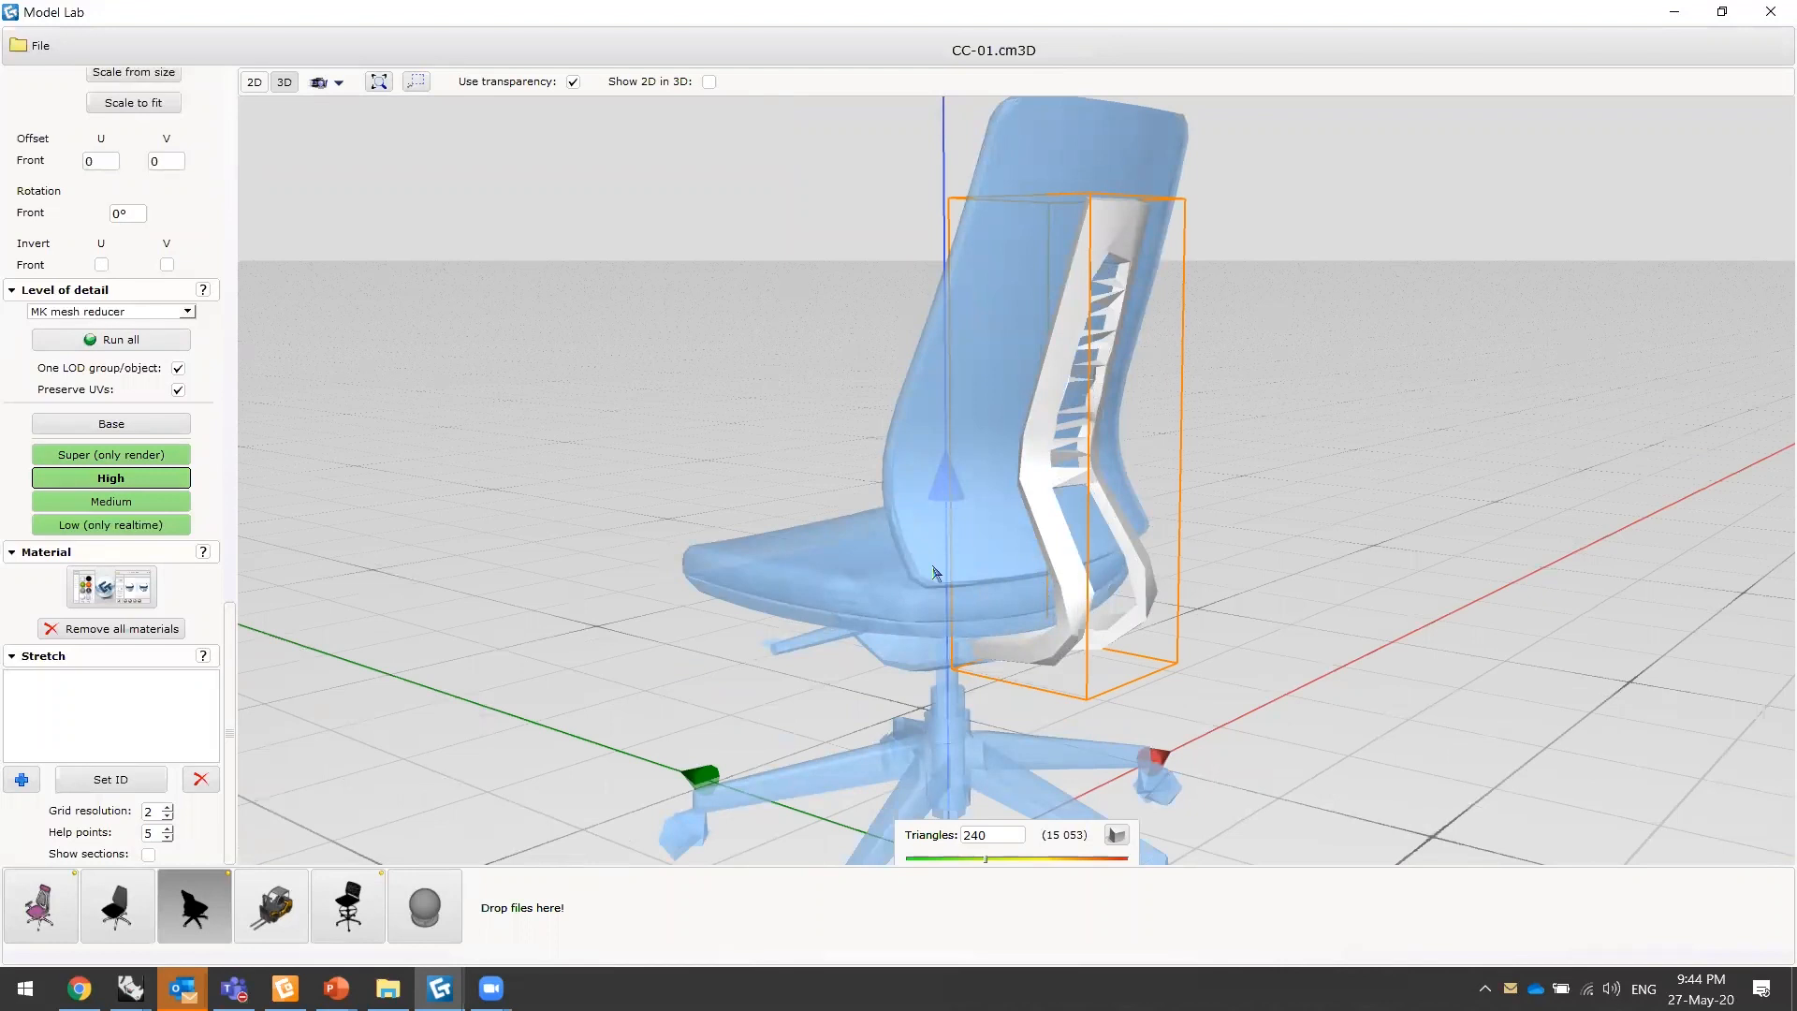
pyautogui.moveTo(934, 572); pyautogui.dragTo(974, 543, button='middle')
pyautogui.moveTo(996, 474); pyautogui.dragTo(973, 741, button='middle')
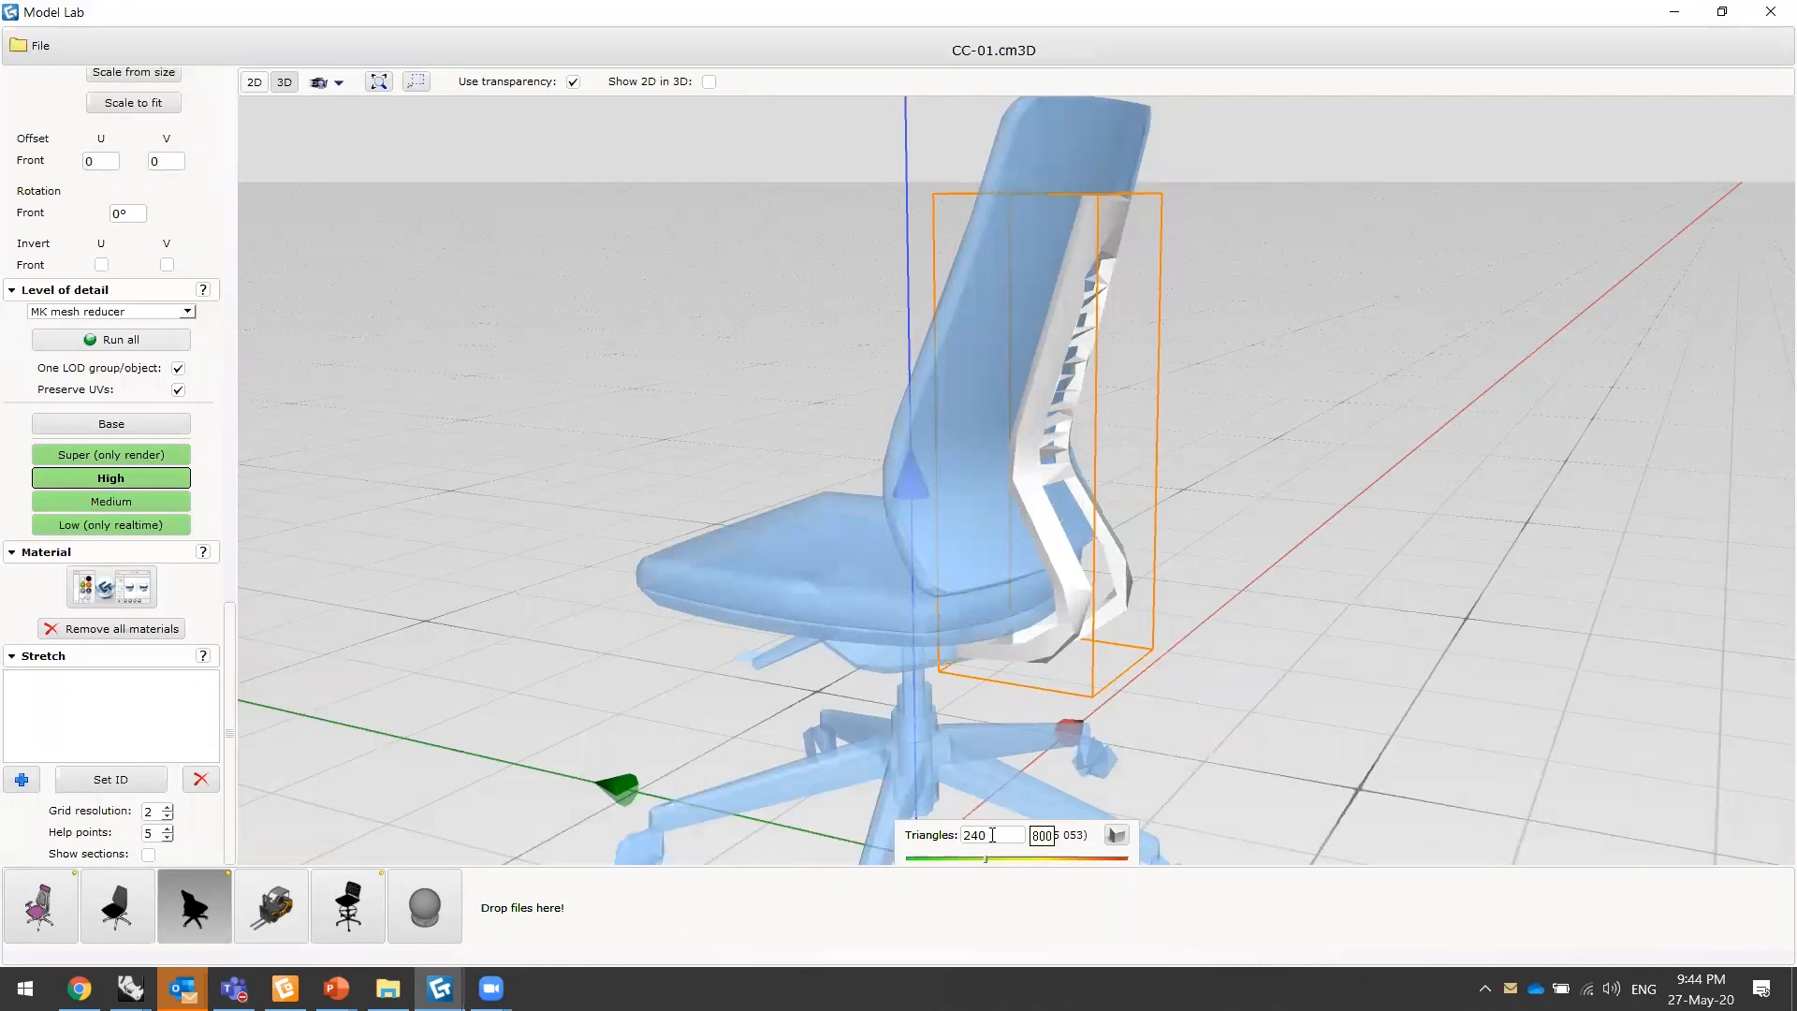
pyautogui.doubleClick(963, 836)
pyautogui.write('800')
pyautogui.press('Return')
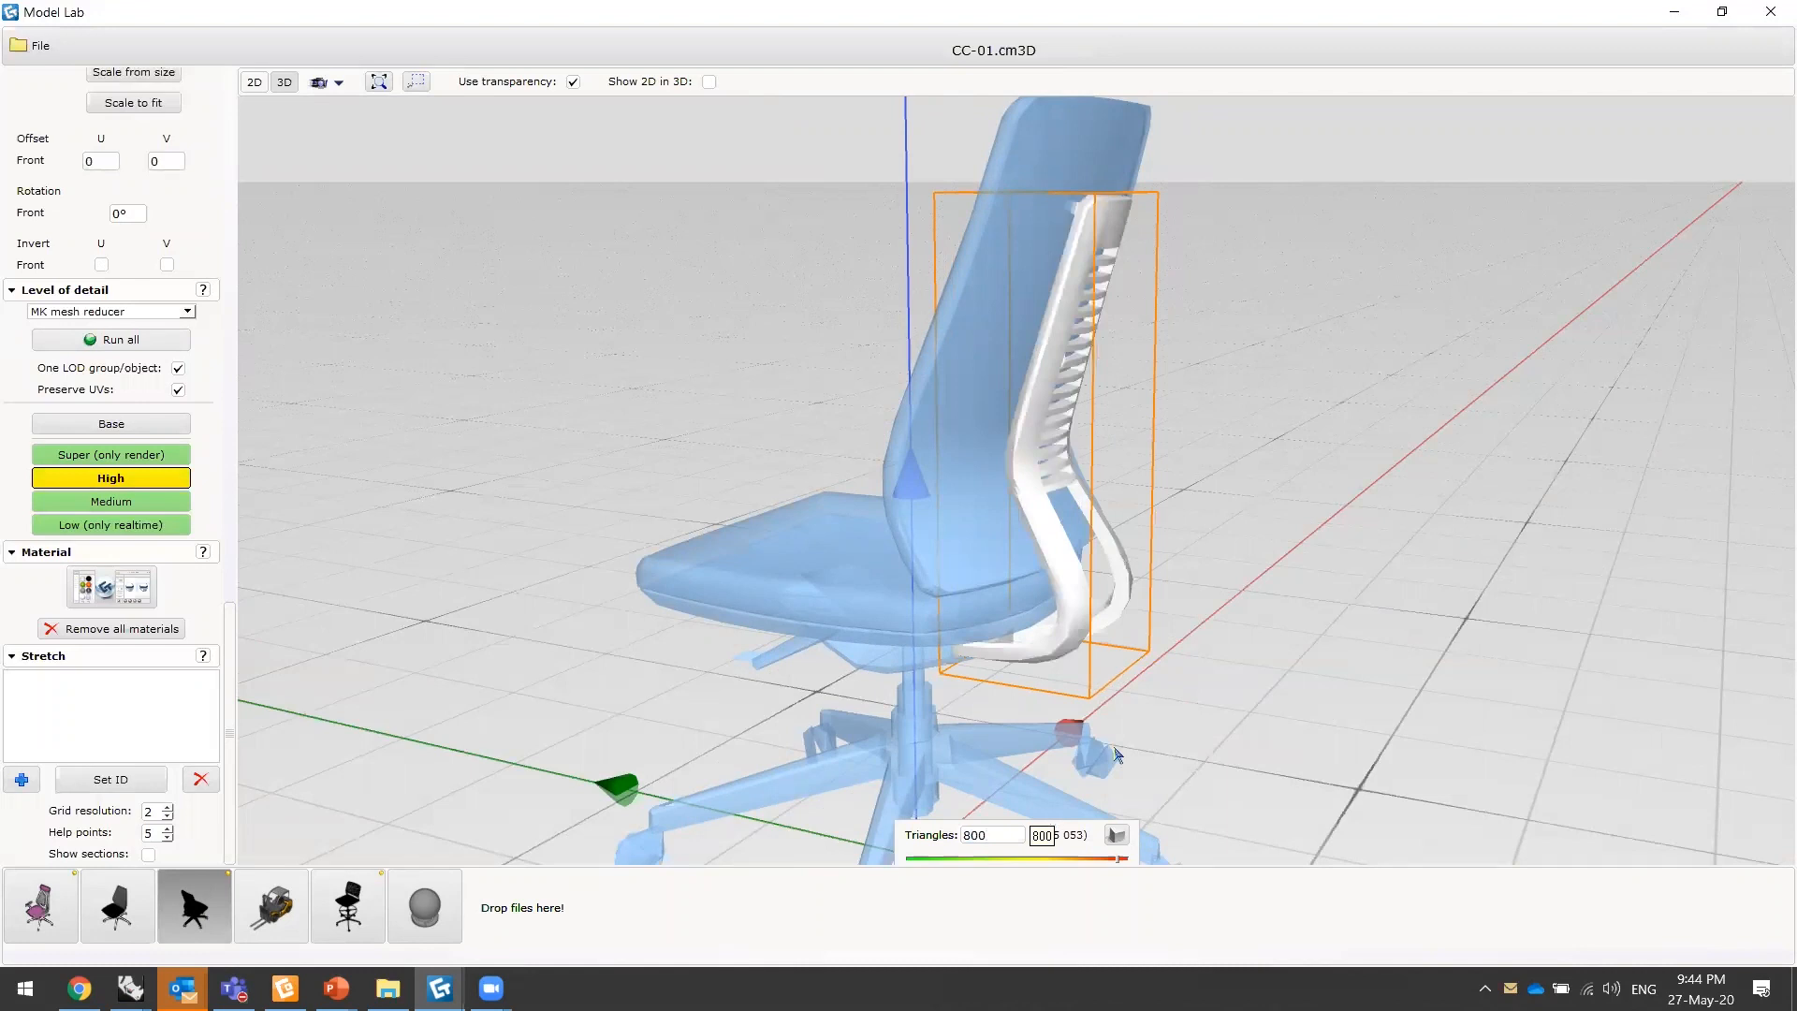
# - Try the seat cushion at 200 and at 360 triangles in High with the MK mesh reducer
pyautogui.click(834, 599)
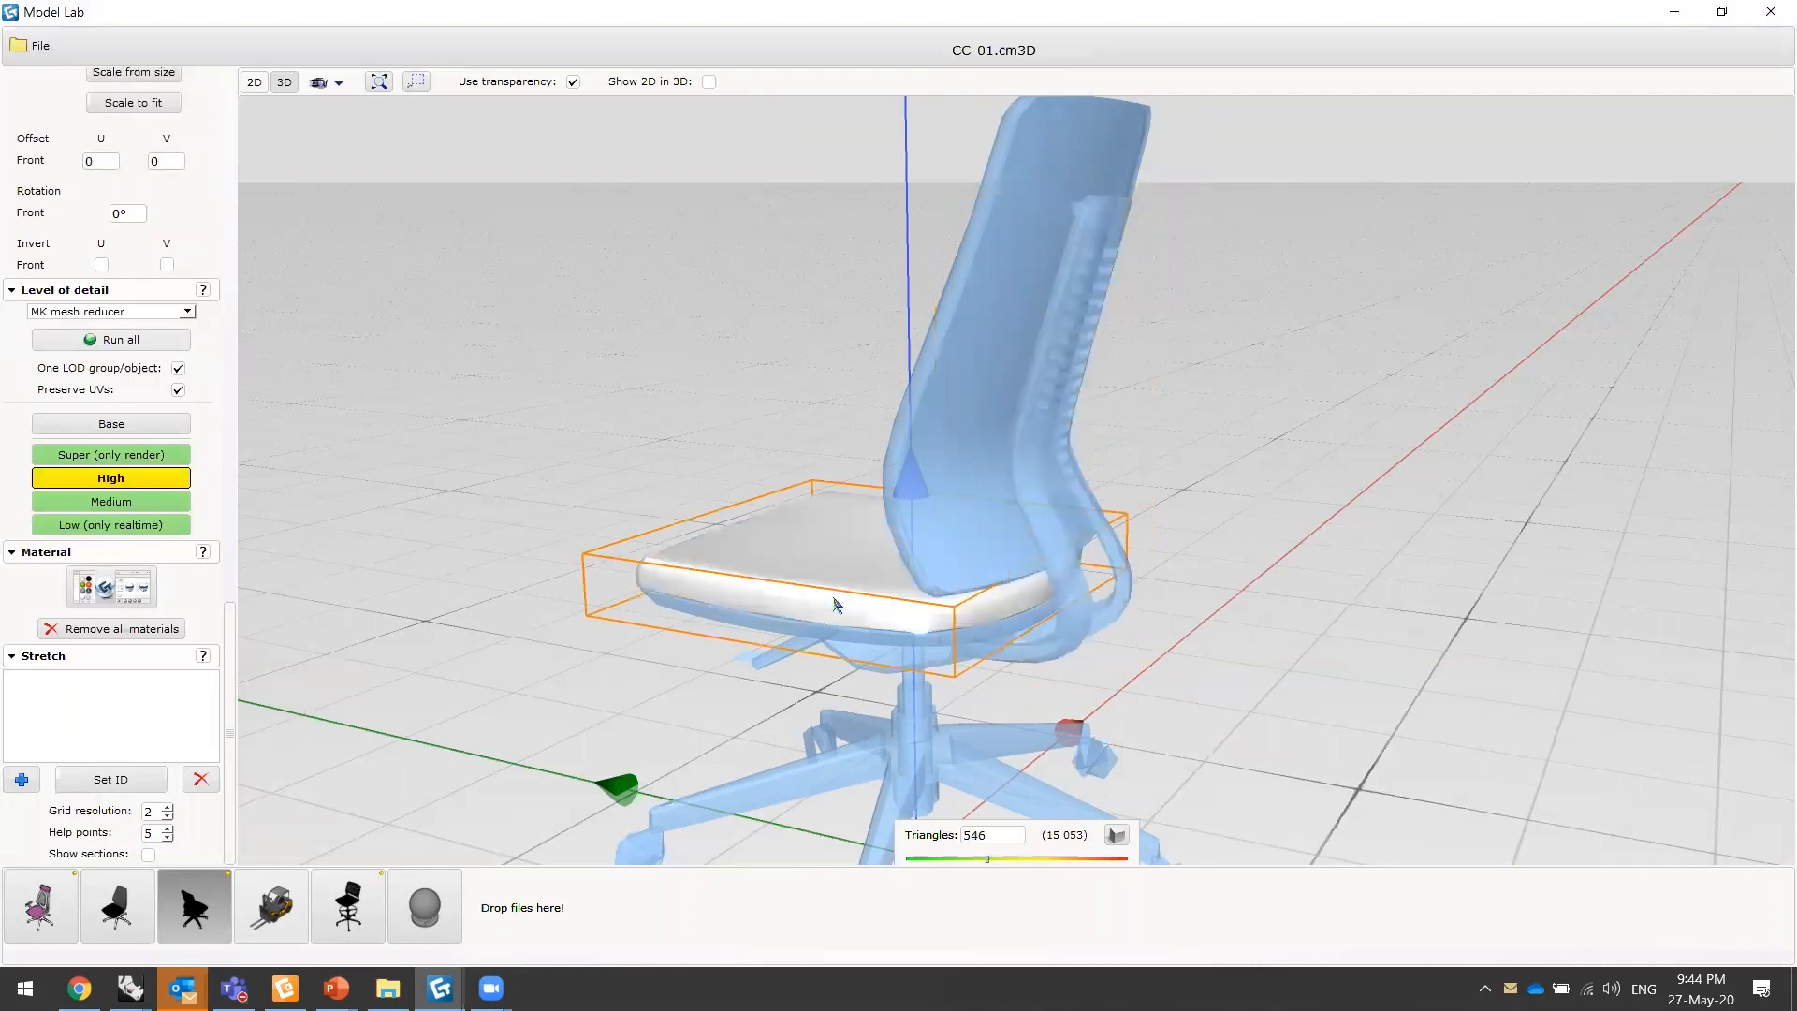
pyautogui.doubleClick(970, 833)
pyautogui.write('200')
pyautogui.press('Return')
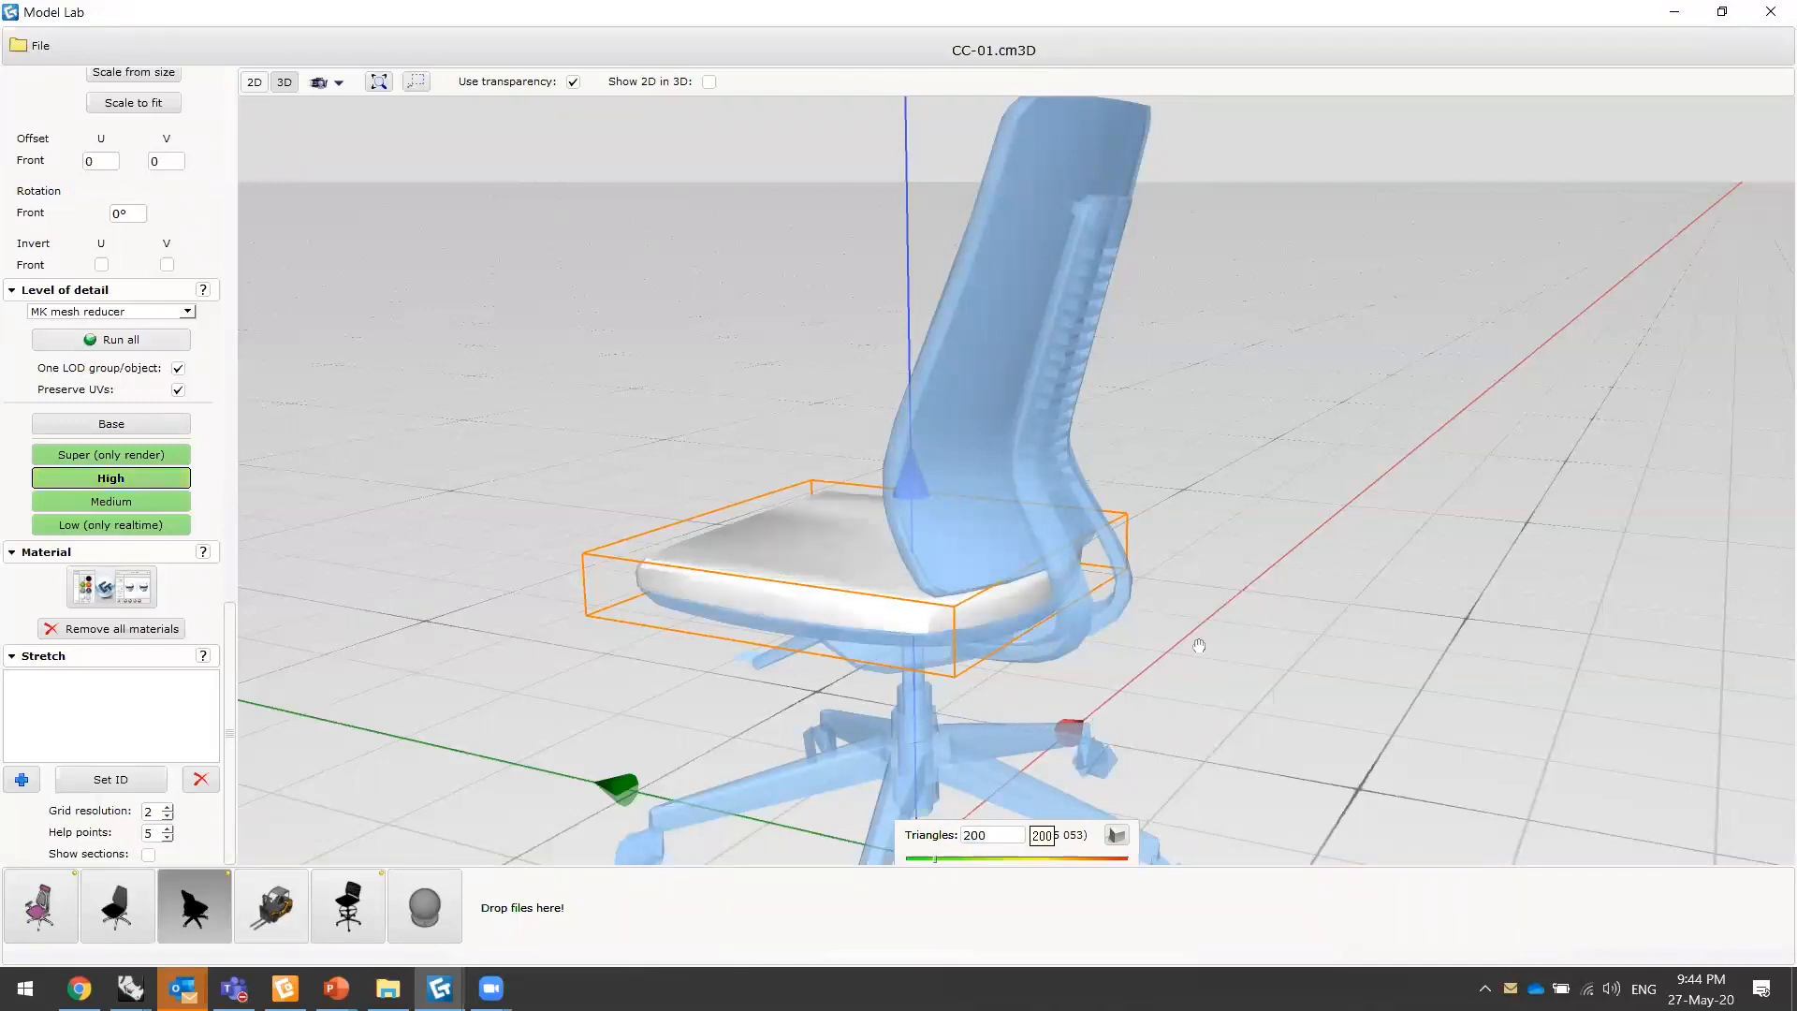
pyautogui.moveTo(938, 572); pyautogui.dragTo(1160, 578, button='middle')
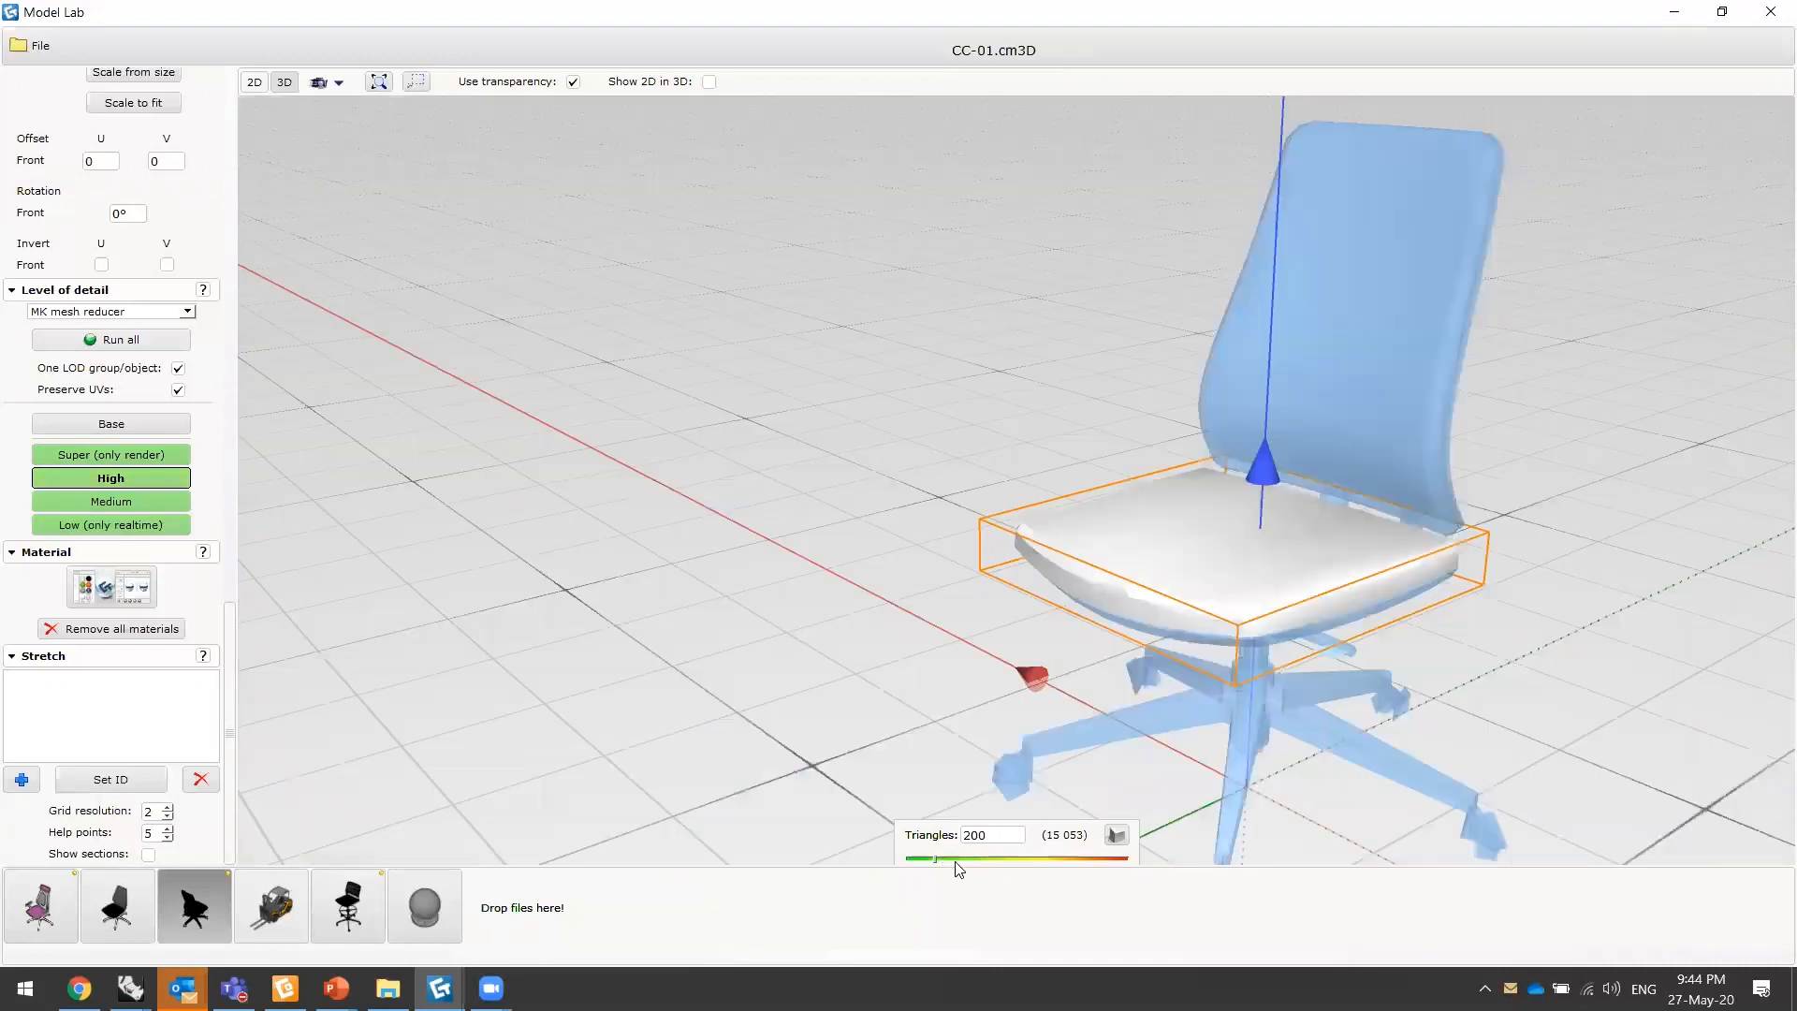
pyautogui.moveTo(950, 863); pyautogui.dragTo(963, 863)
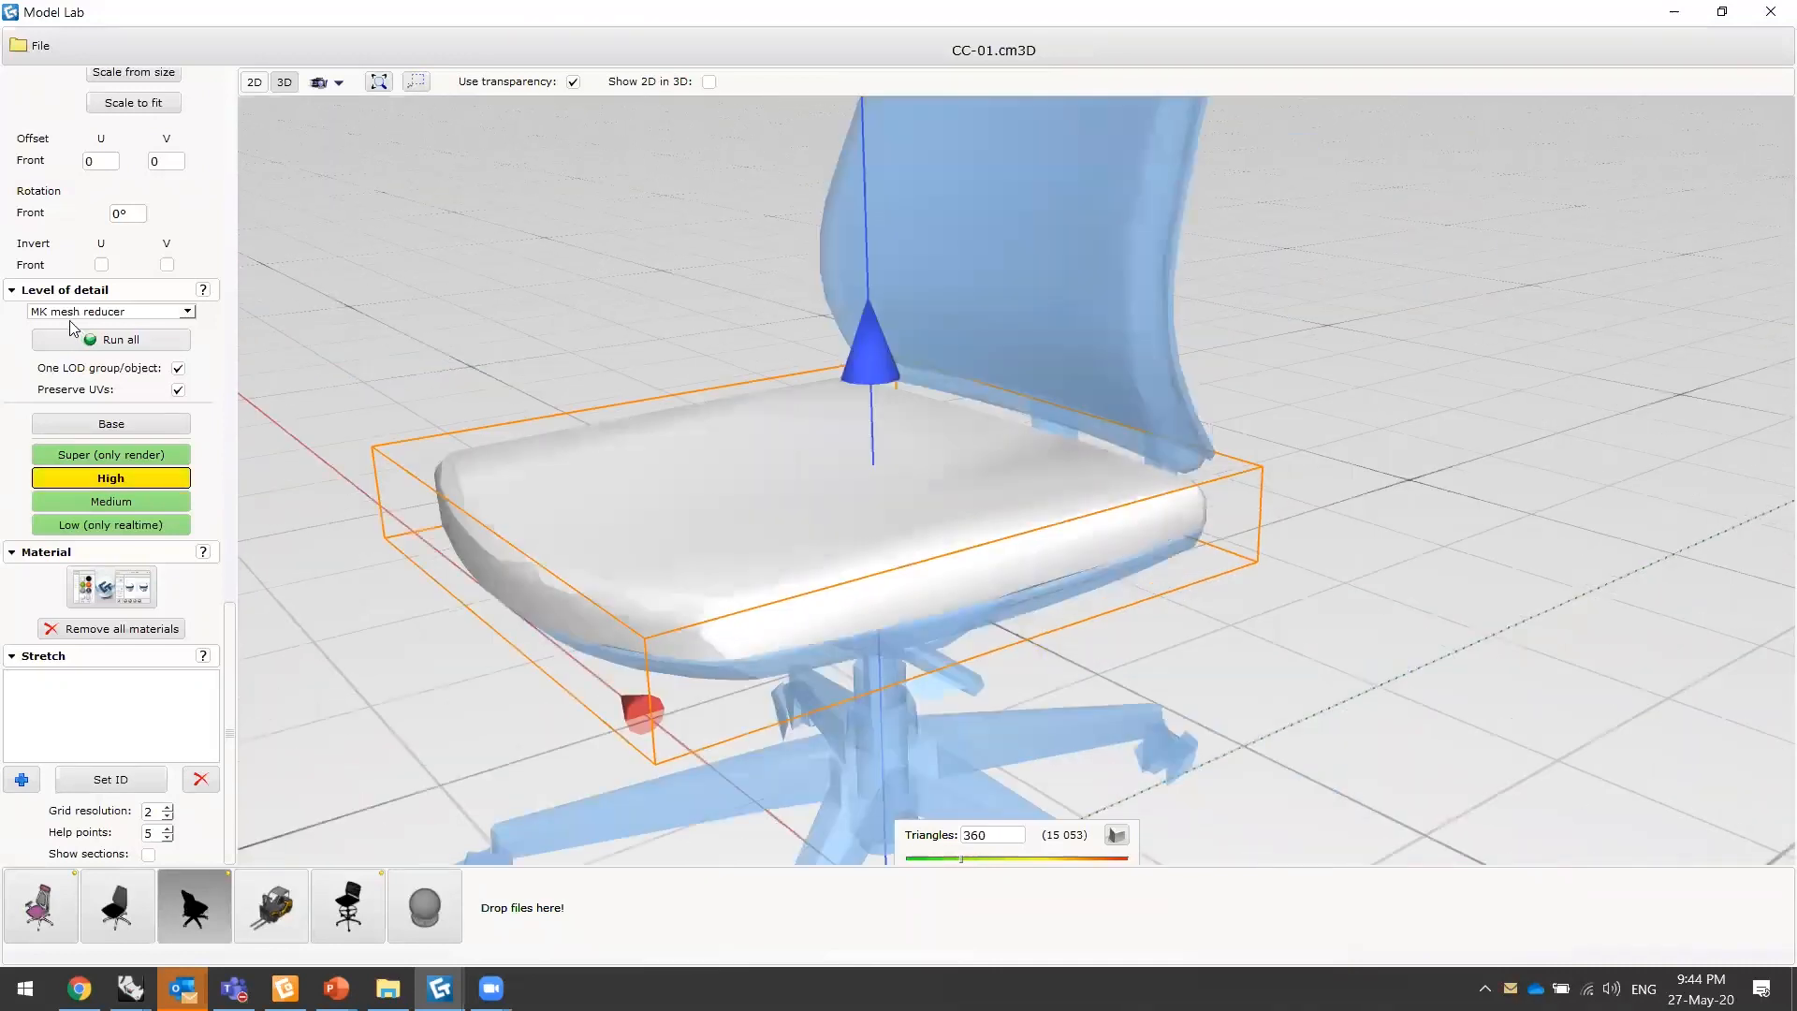
# - Switch the seat cushion to the Oak mesh reducer, set it to 466 triangles in High and check the full chair
pyautogui.click(70, 311)
pyautogui.click(66, 328)
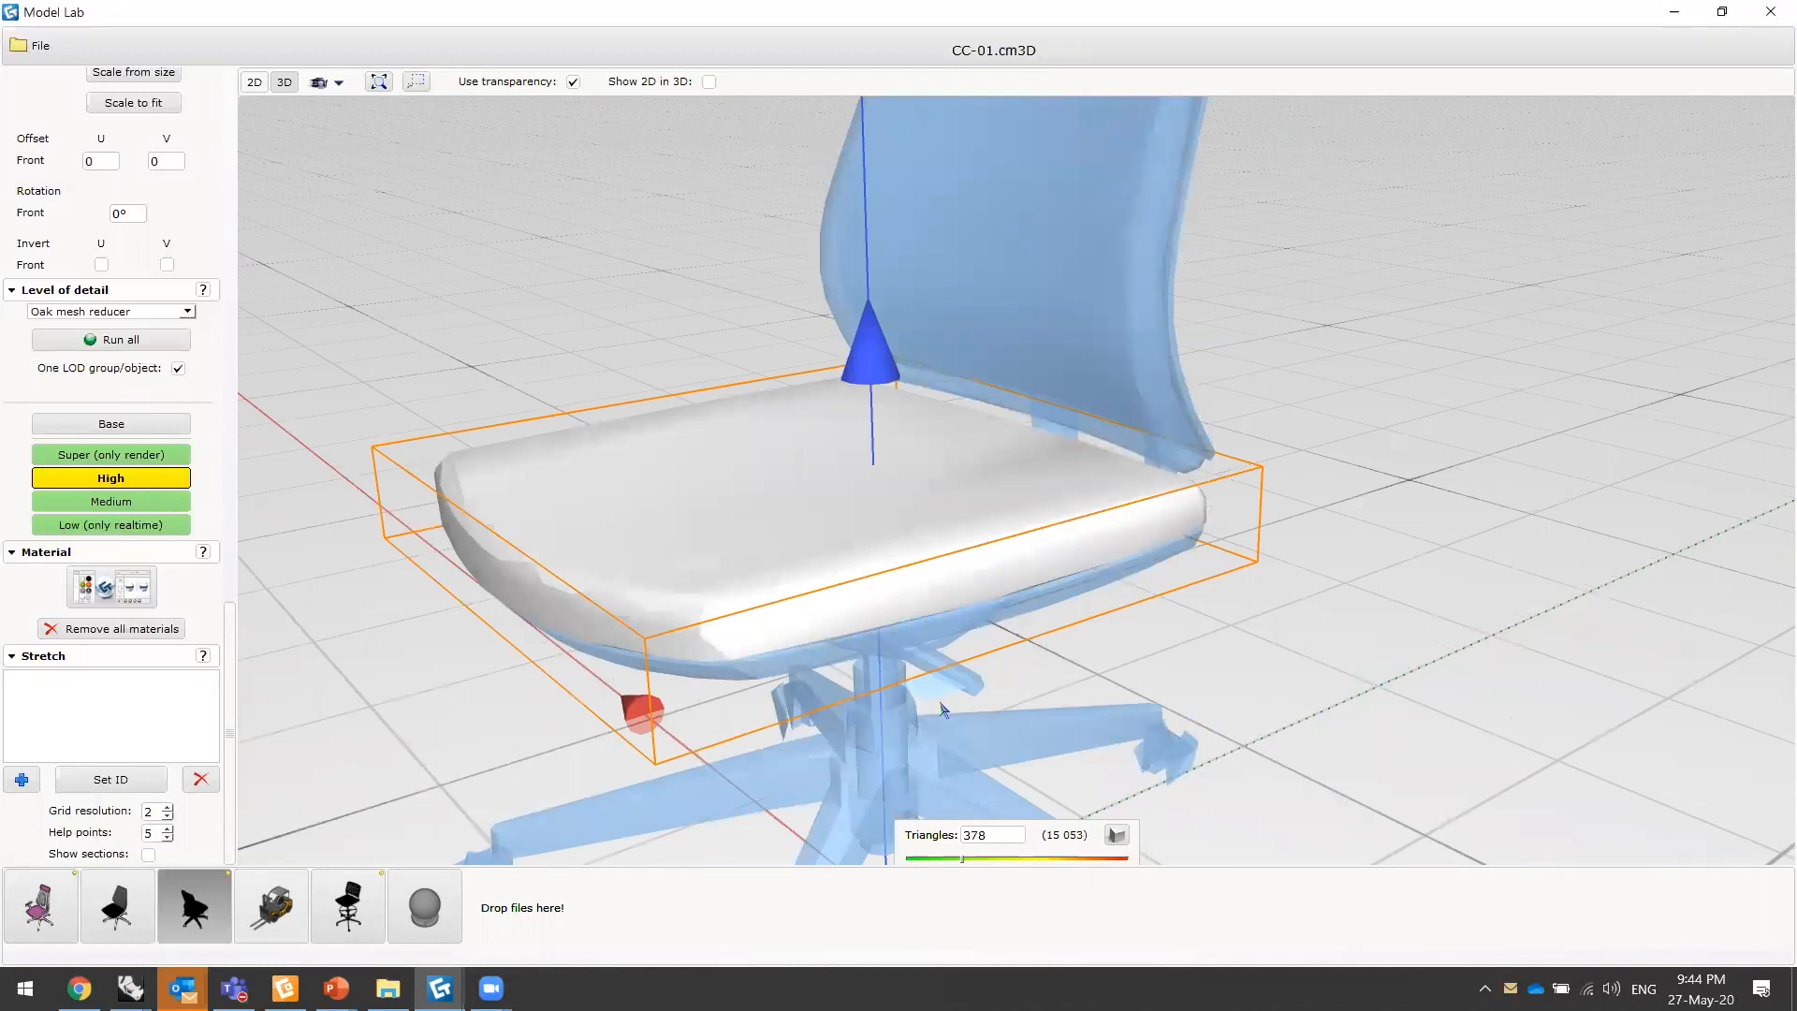
pyautogui.click(976, 860)
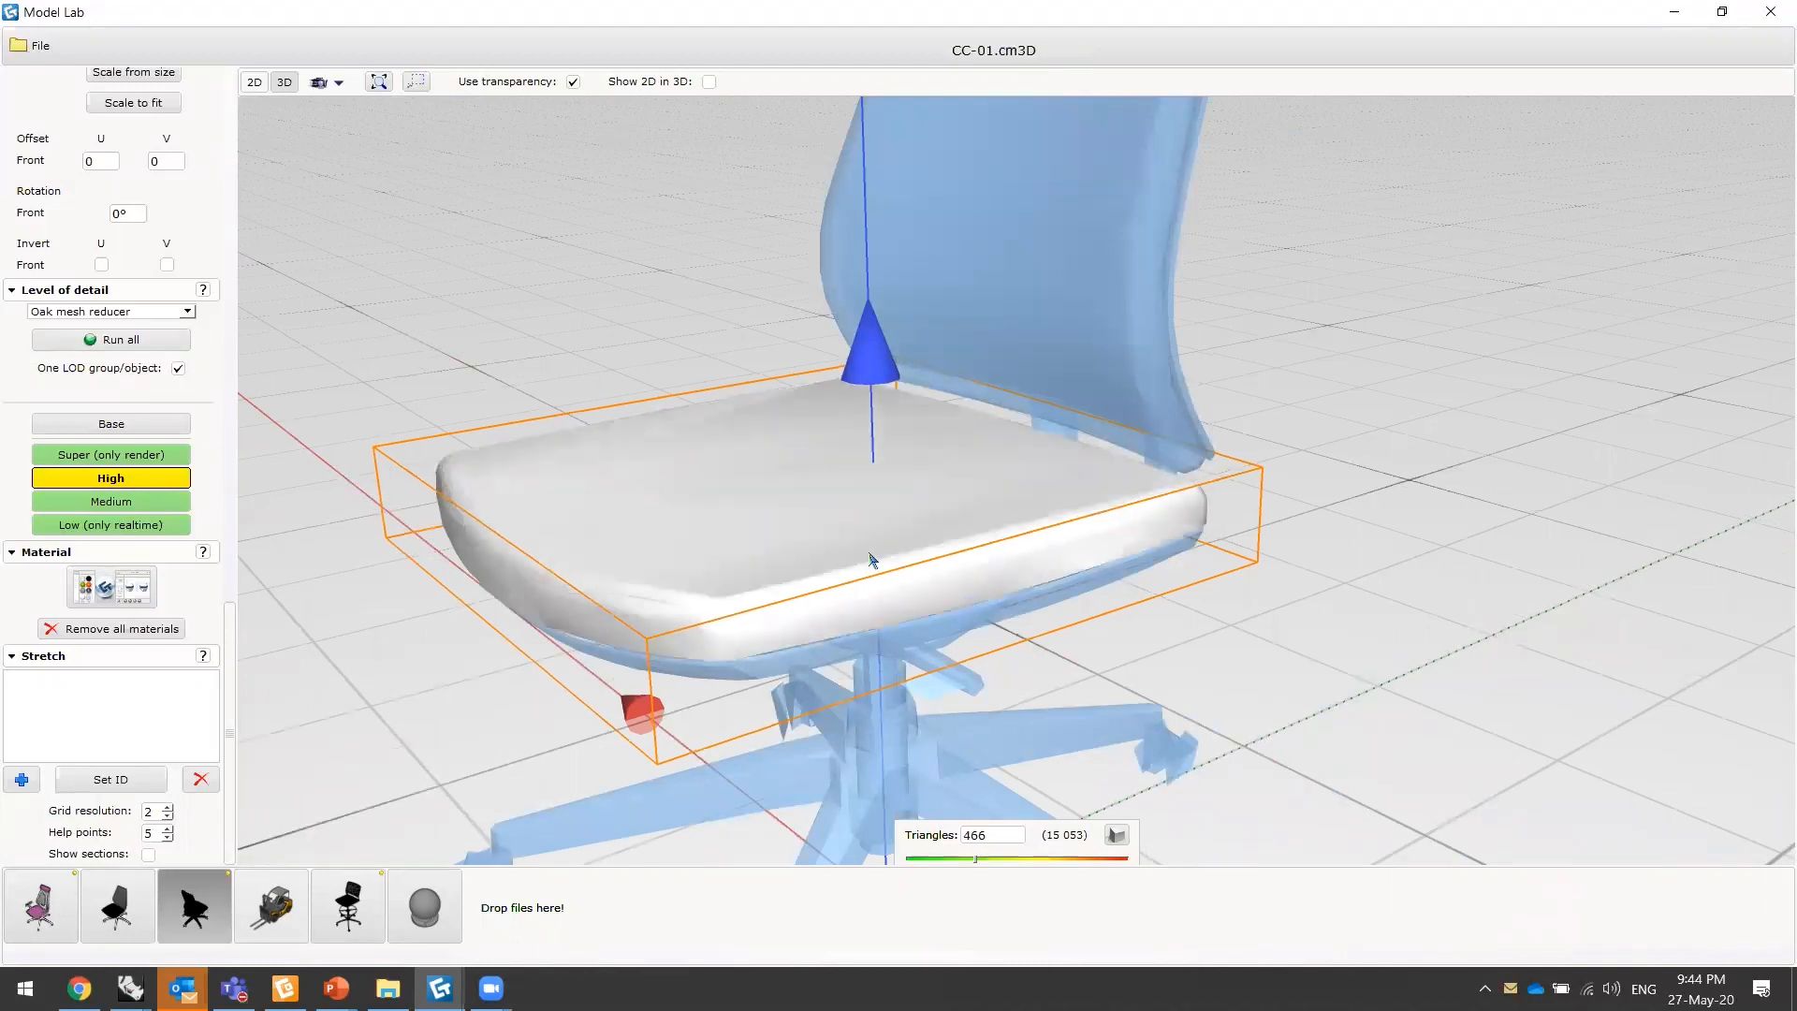
pyautogui.moveTo(854, 548); pyautogui.dragTo(956, 530, button='middle')
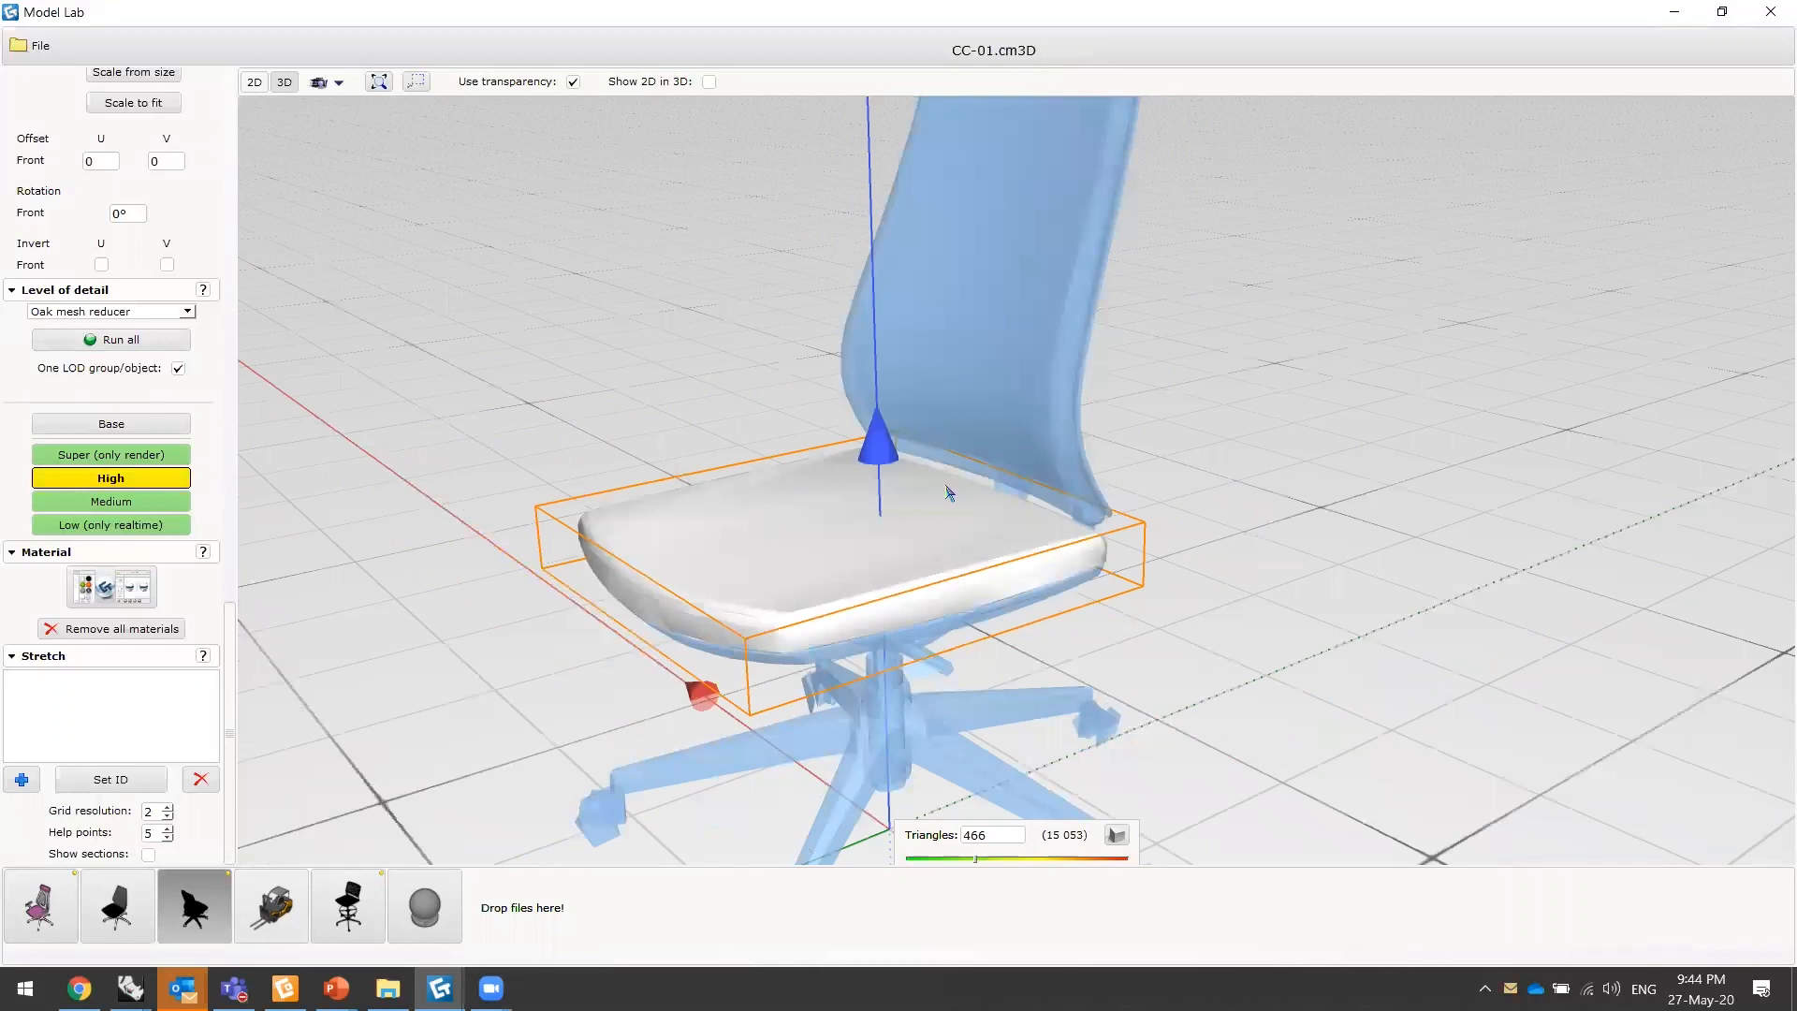
pyautogui.click(814, 517)
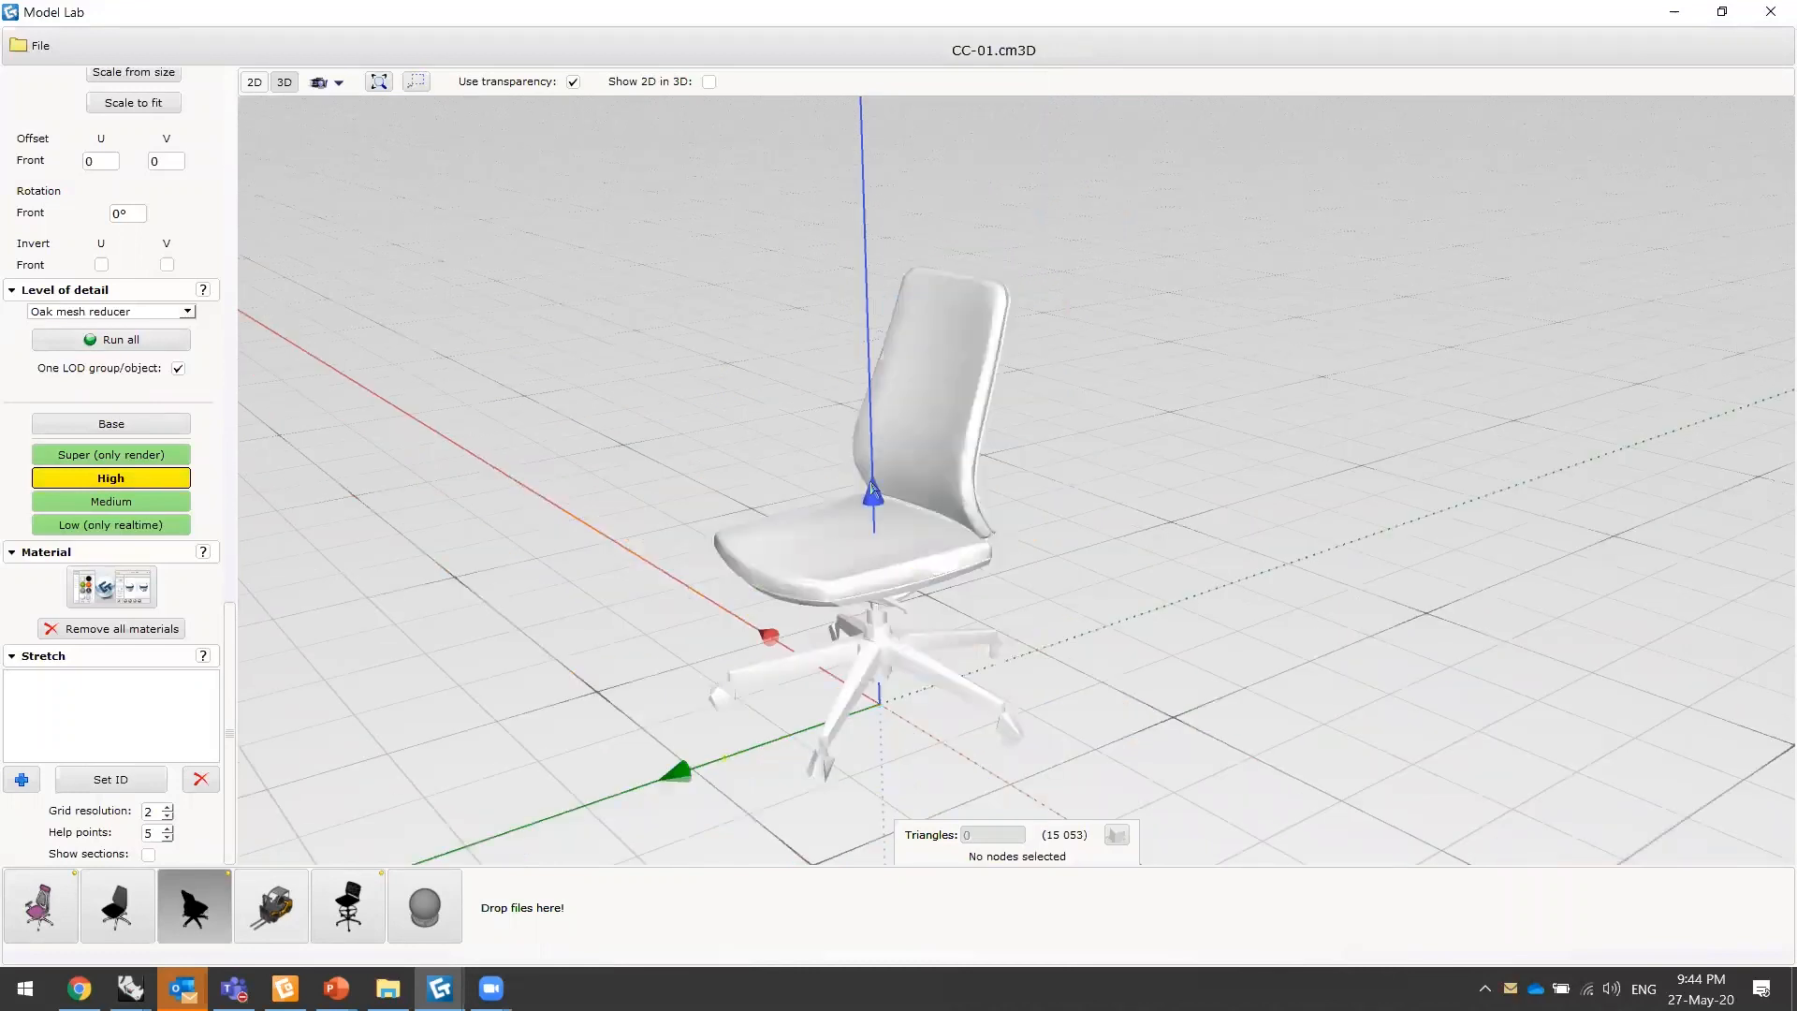
pyautogui.moveTo(574, 548); pyautogui.dragTo(552, 550, button='middle')
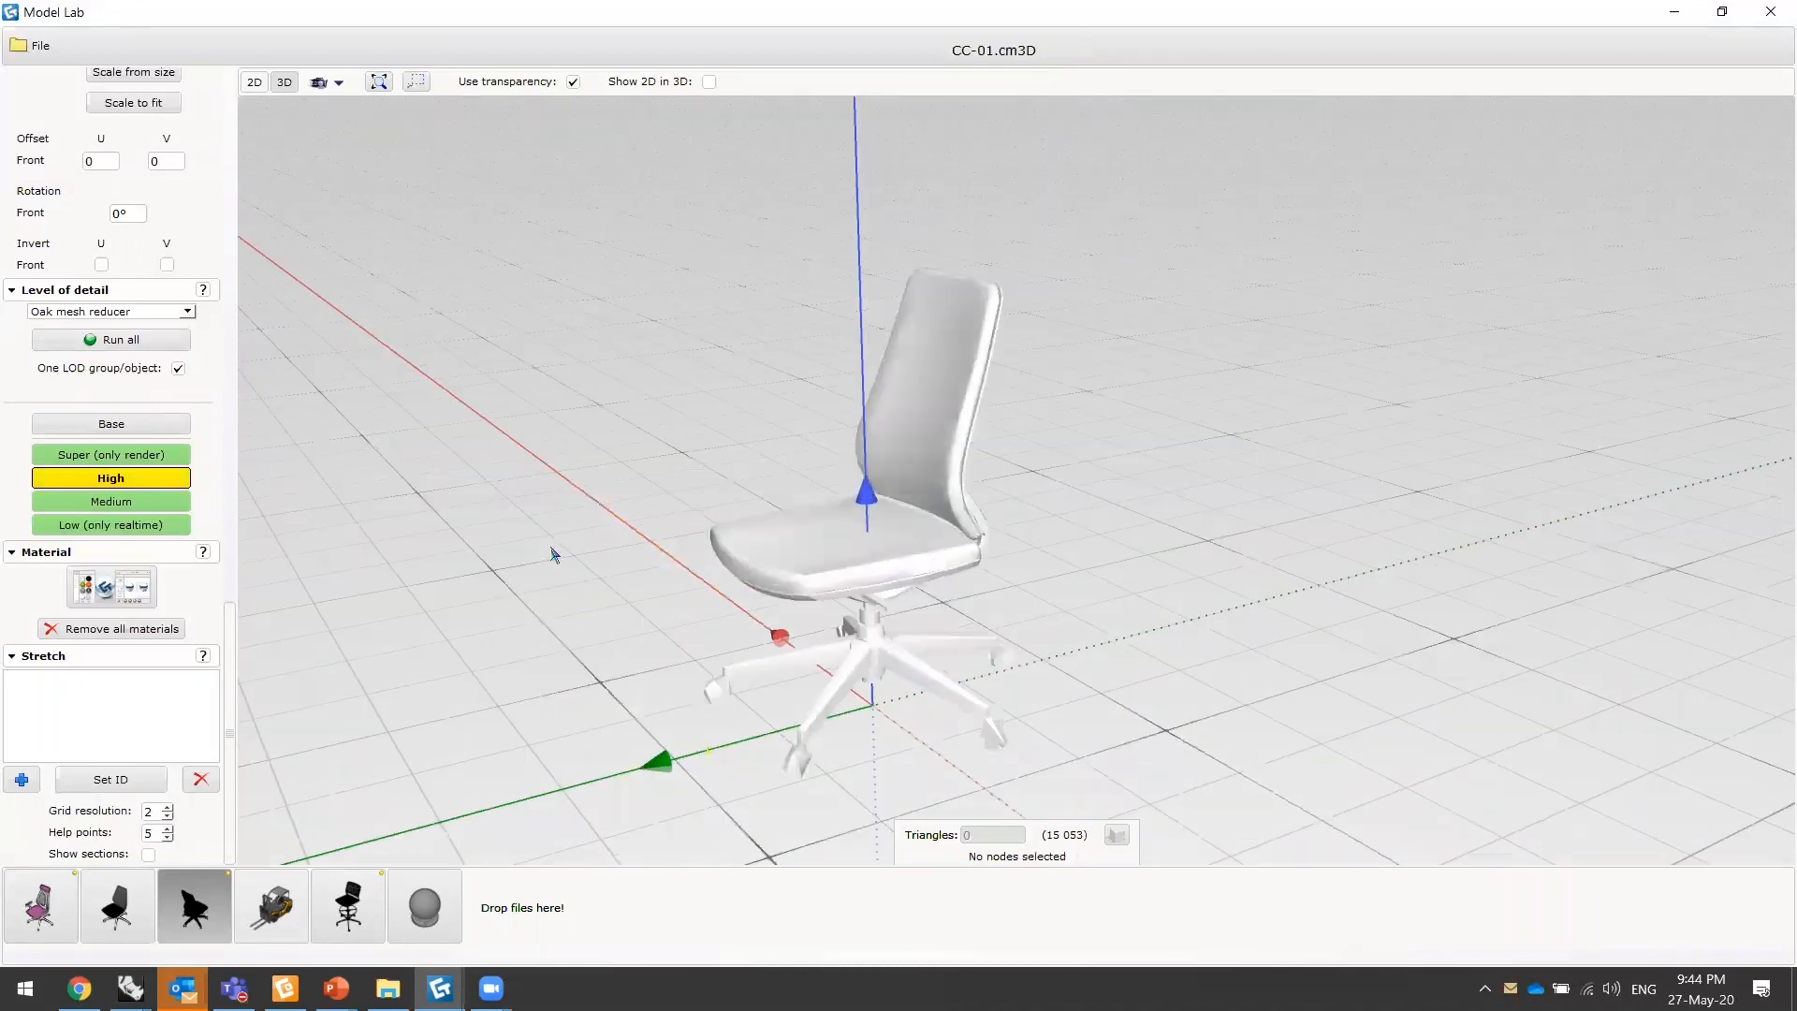
# - Switch the backrest to the MK mesh reducer and set its High level of detail to 250 triangles
pyautogui.moveTo(994, 843); pyautogui.dragTo(902, 823, button='middle')
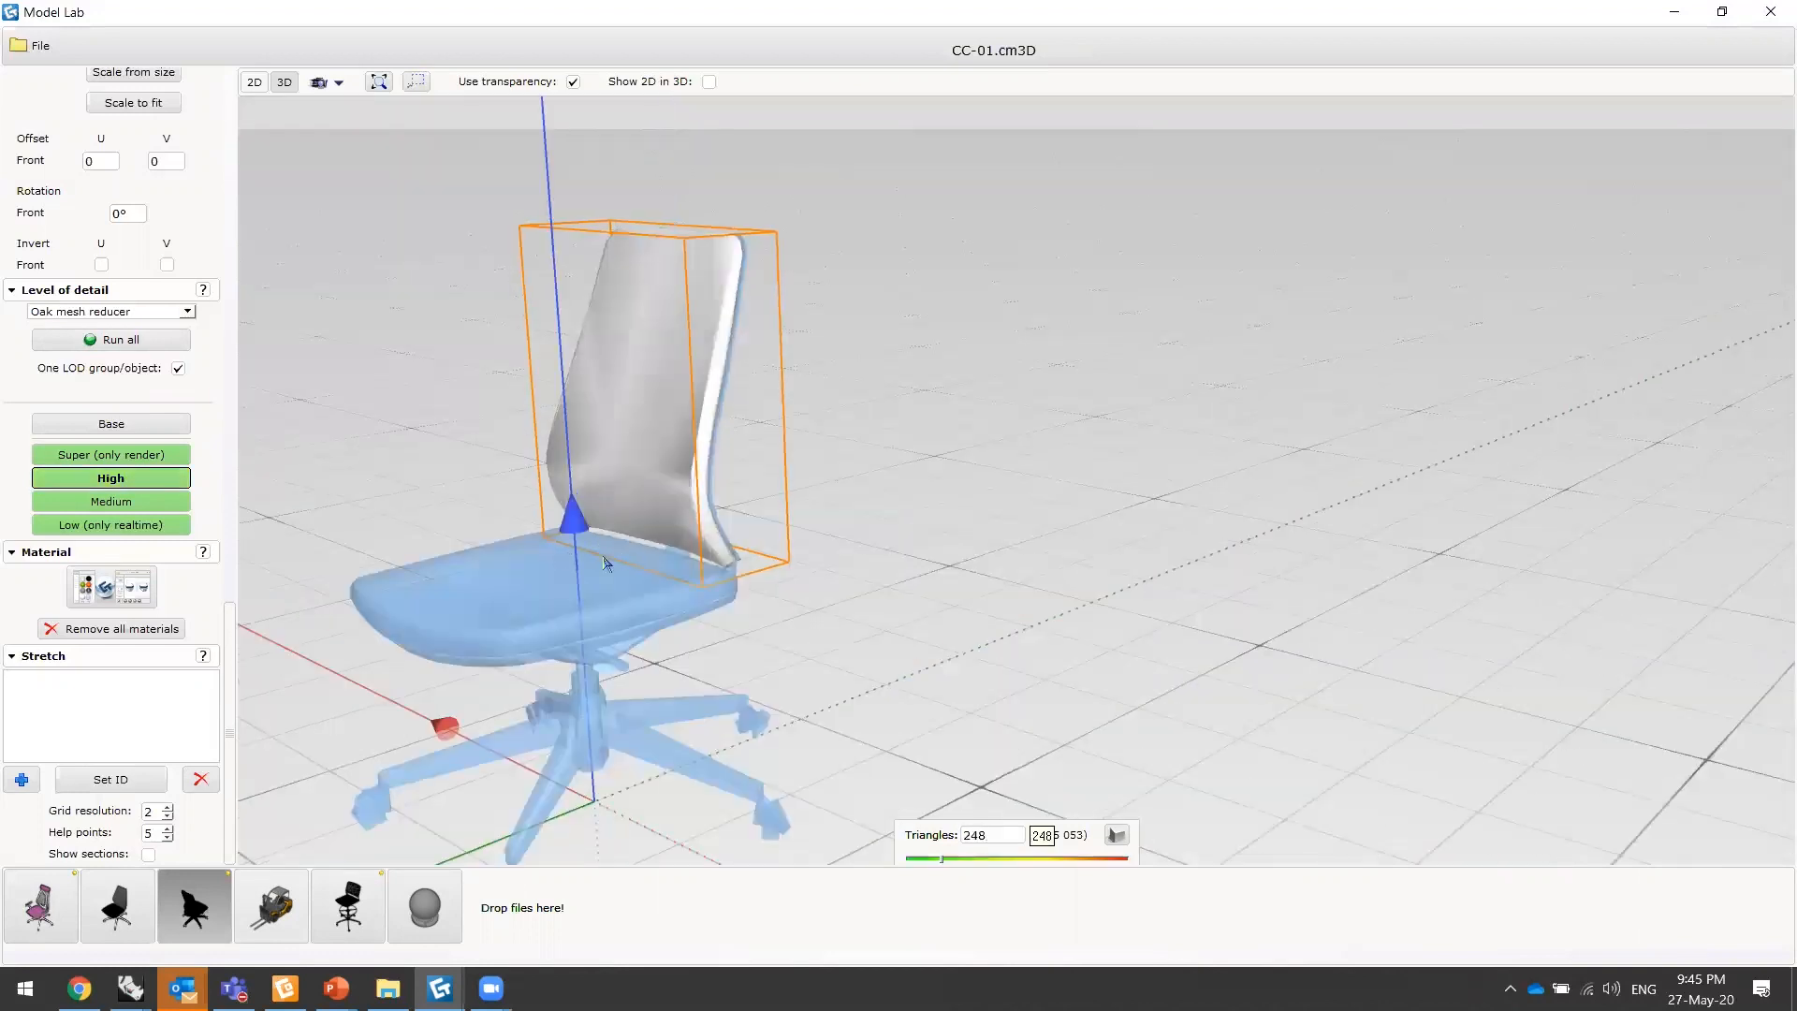
pyautogui.scroll(1, 123, 296)
pyautogui.click(97, 339)
pyautogui.click(80, 372)
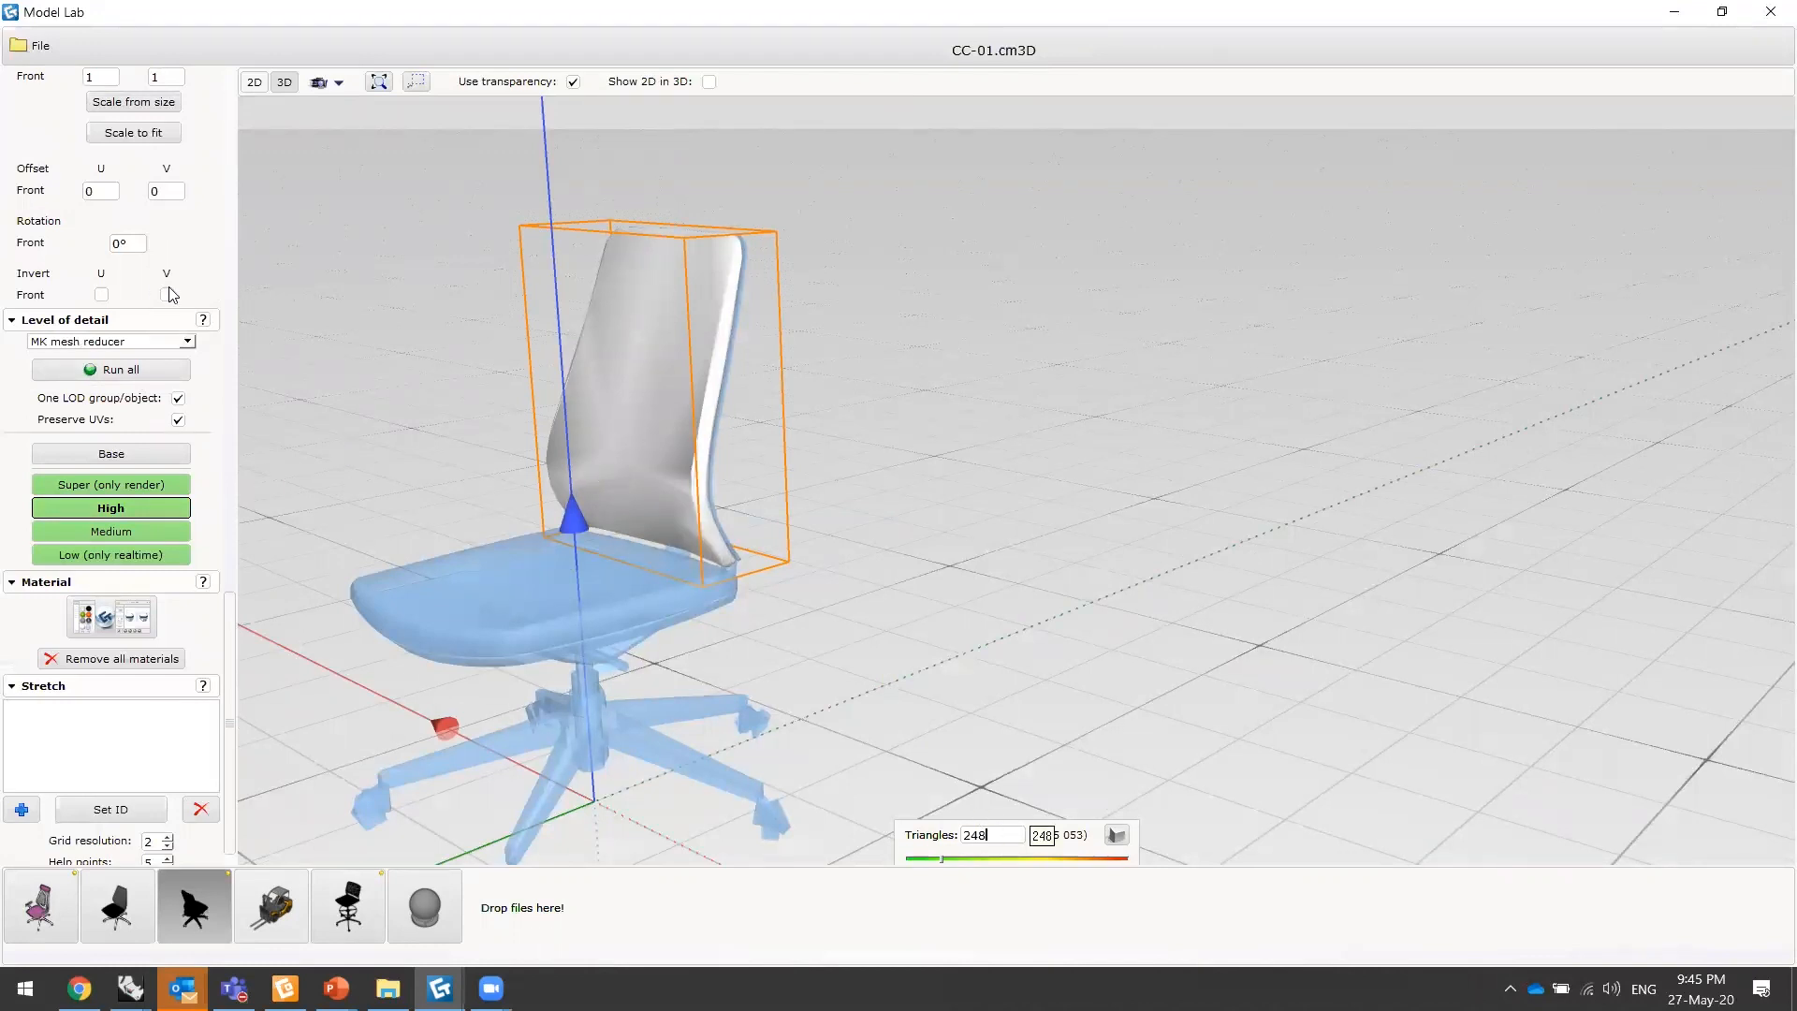
pyautogui.press('Return')
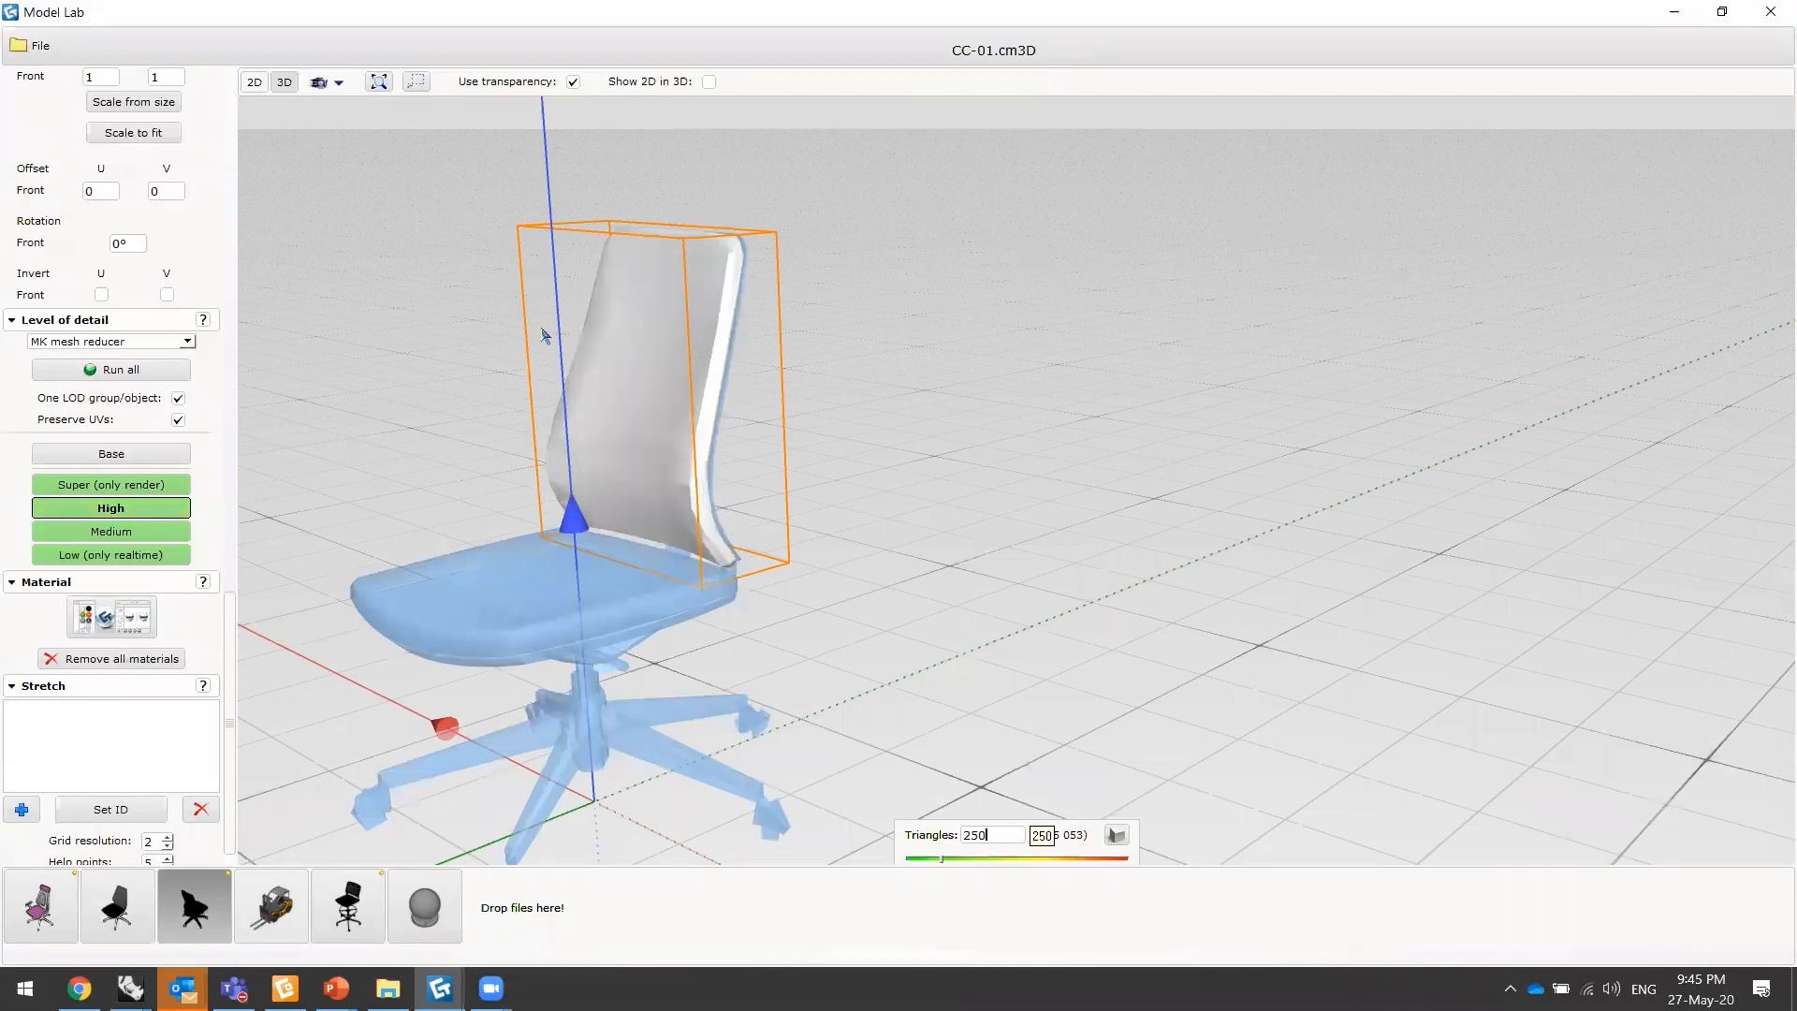
pyautogui.click(718, 411)
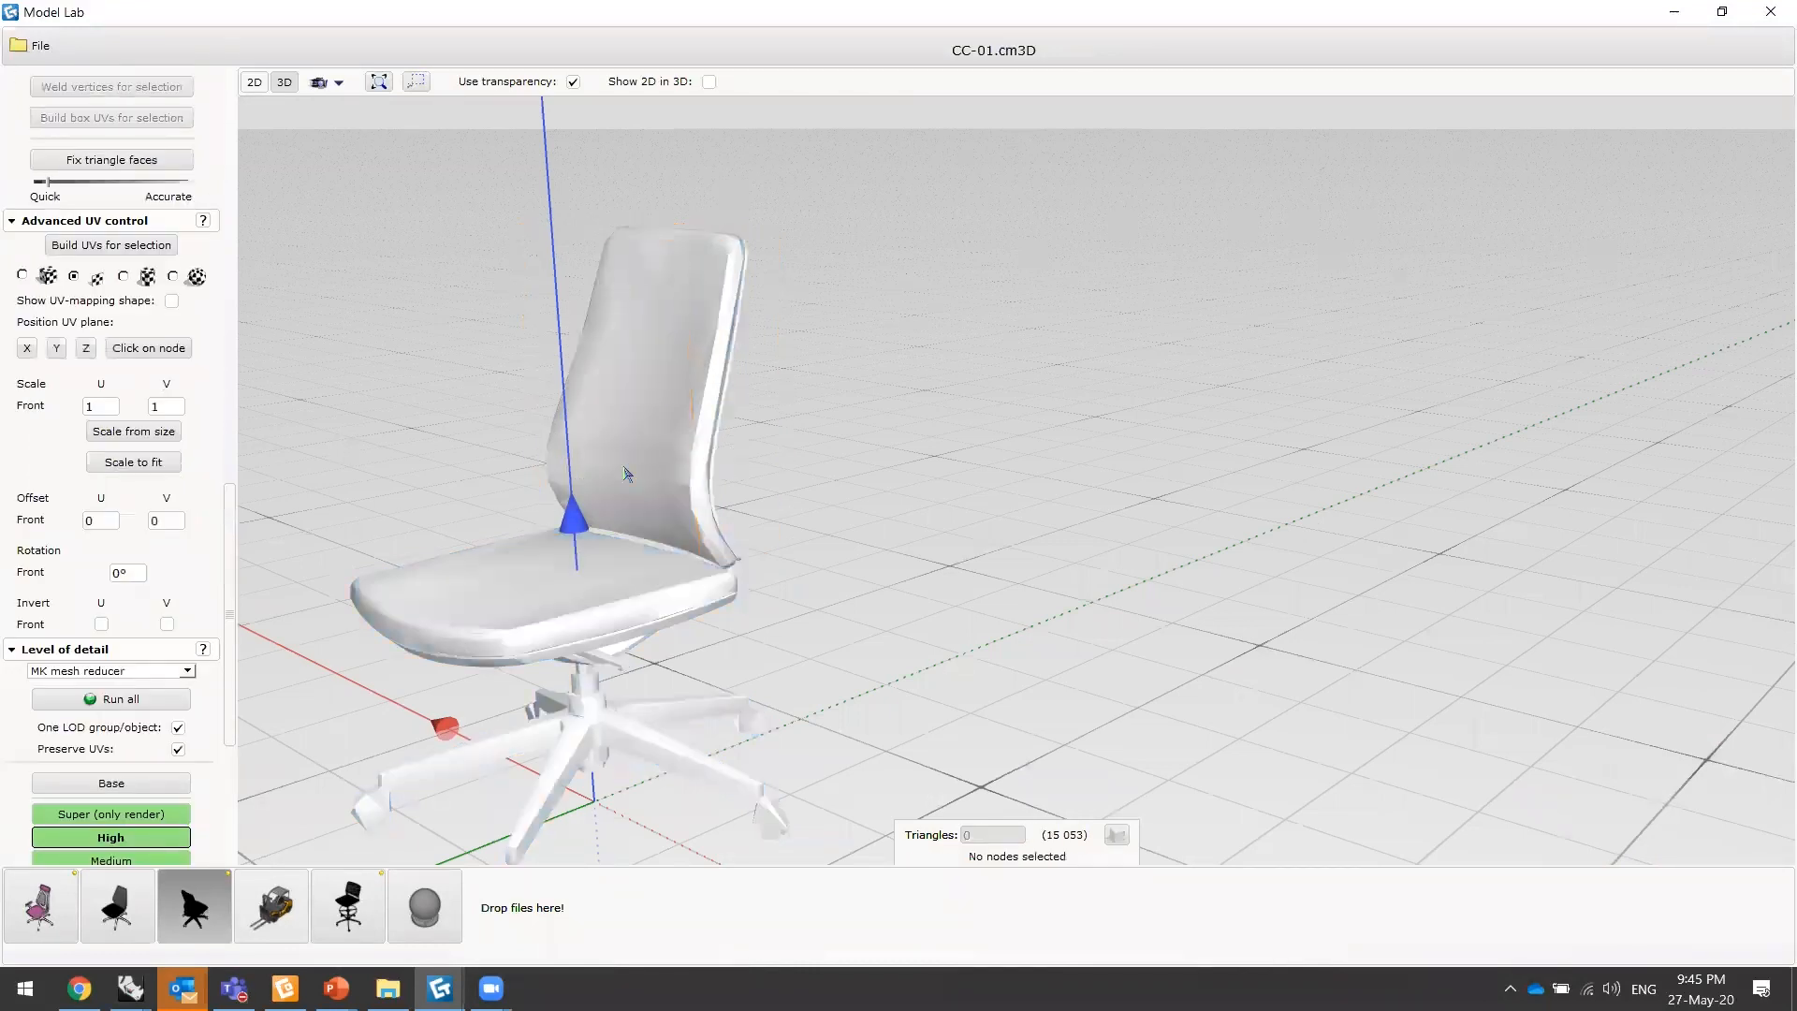
# - Examine the reduced chair from the side and back, at close range and from a distance, and view its Super level
pyautogui.moveTo(661, 404); pyautogui.dragTo(808, 474, button='middle')
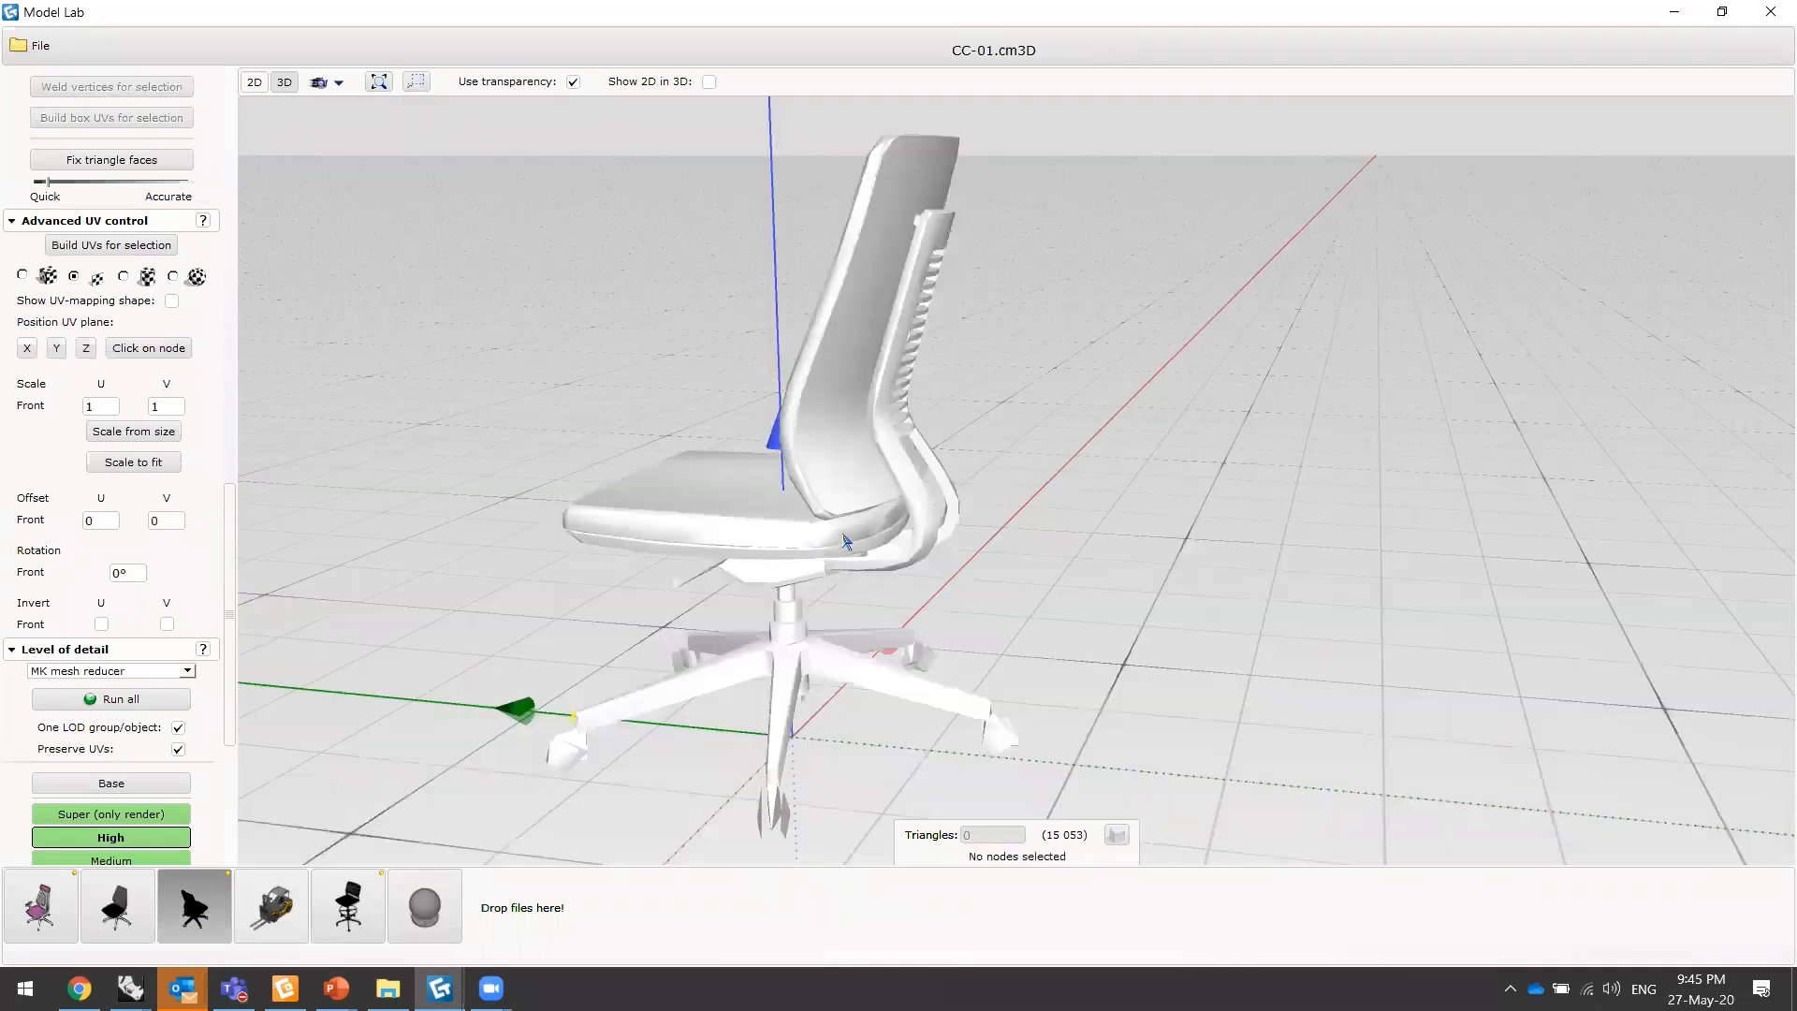
pyautogui.scroll(-2, 847, 543)
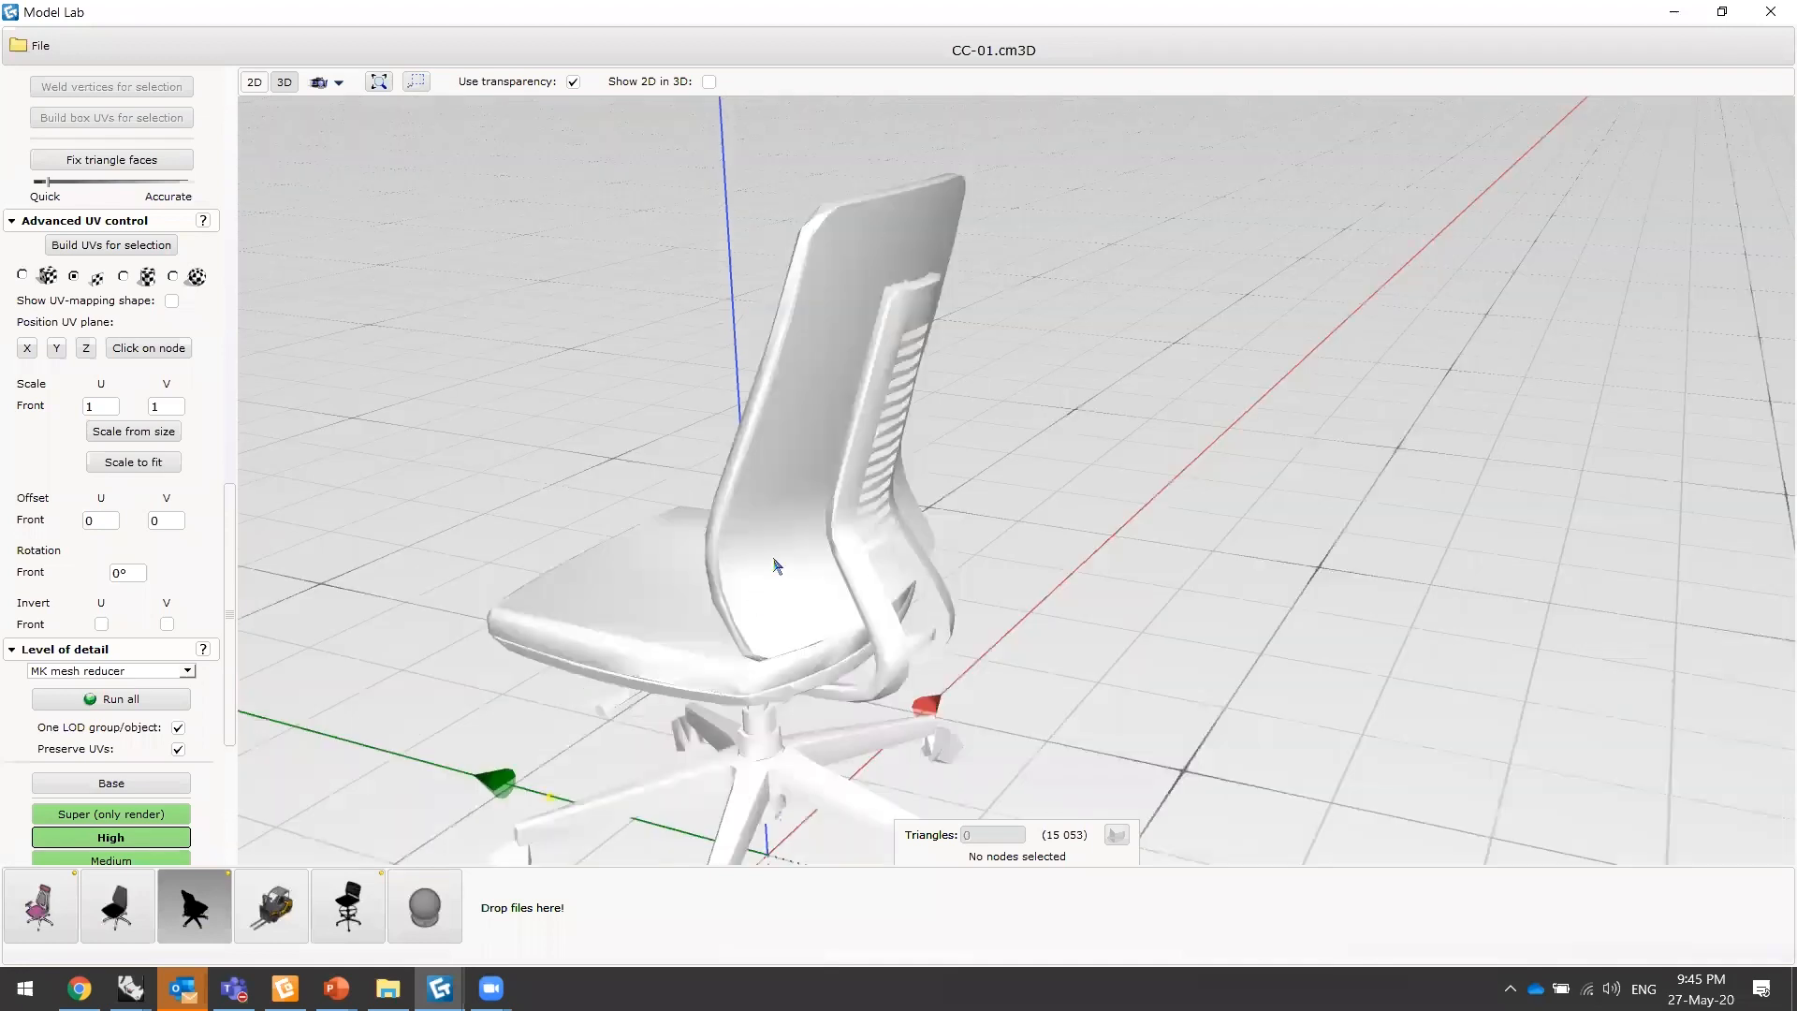
pyautogui.scroll(-3, 775, 564)
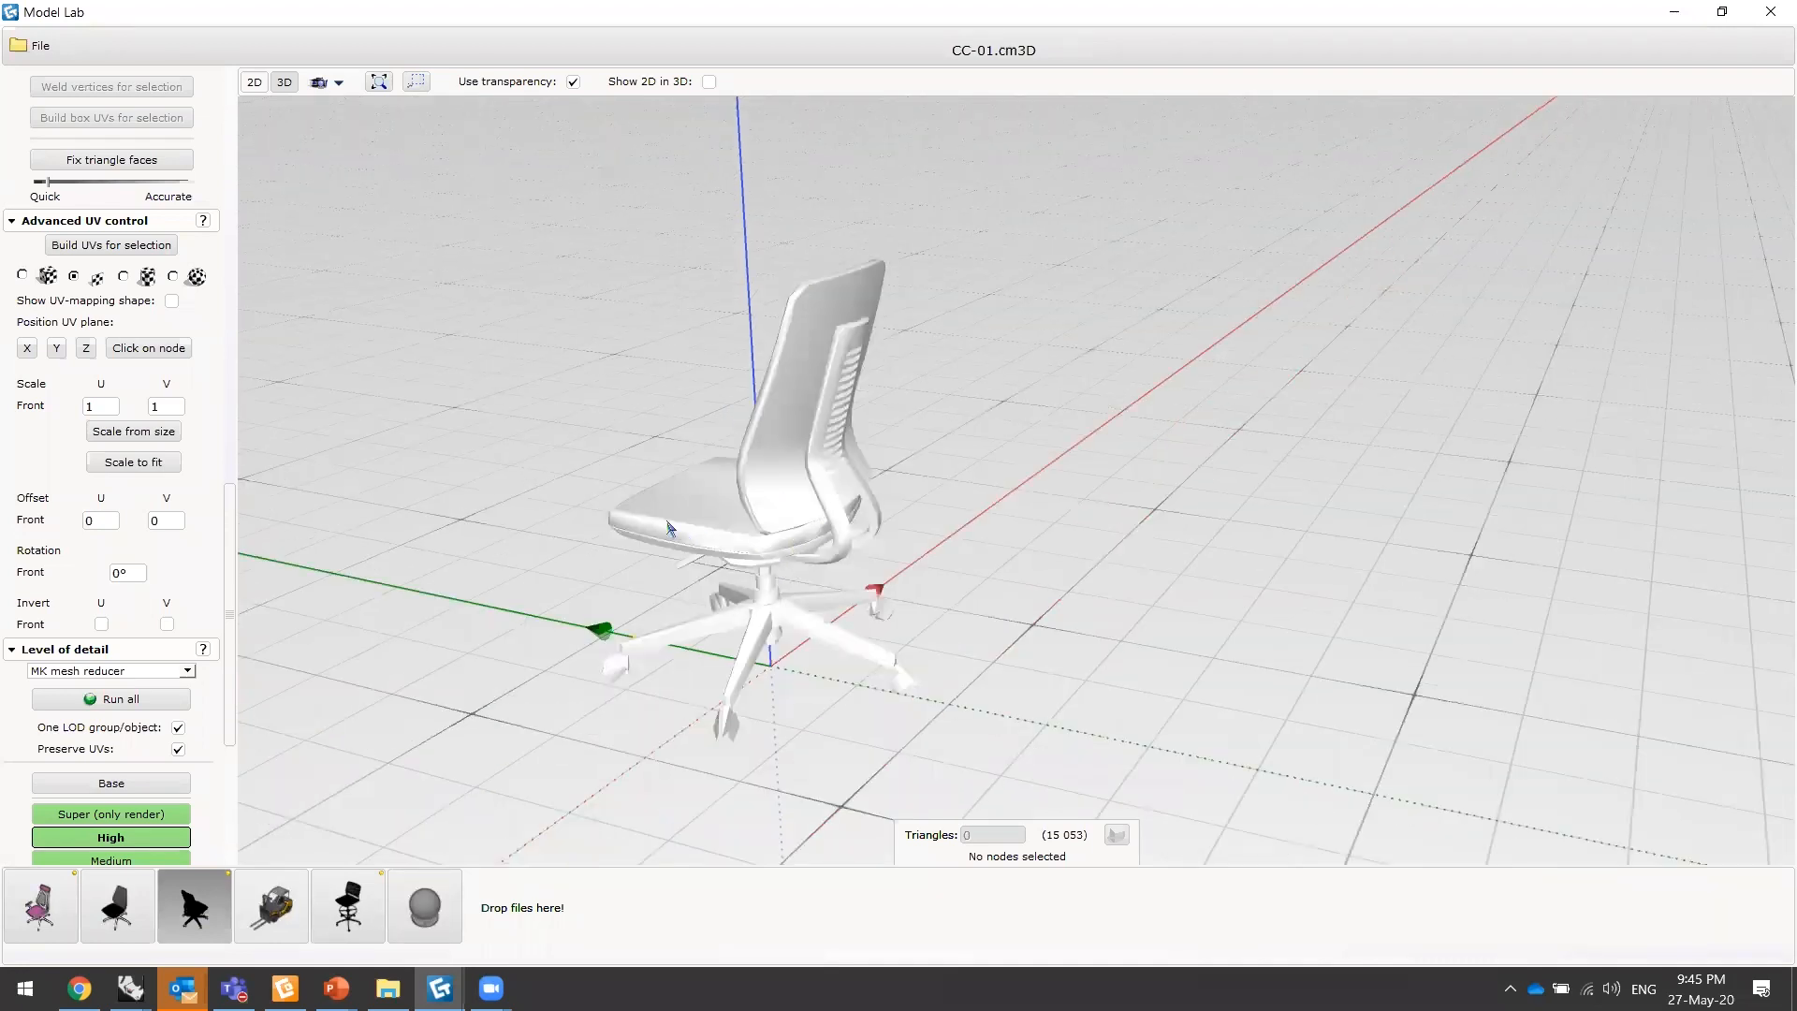
pyautogui.scroll(2, 670, 527)
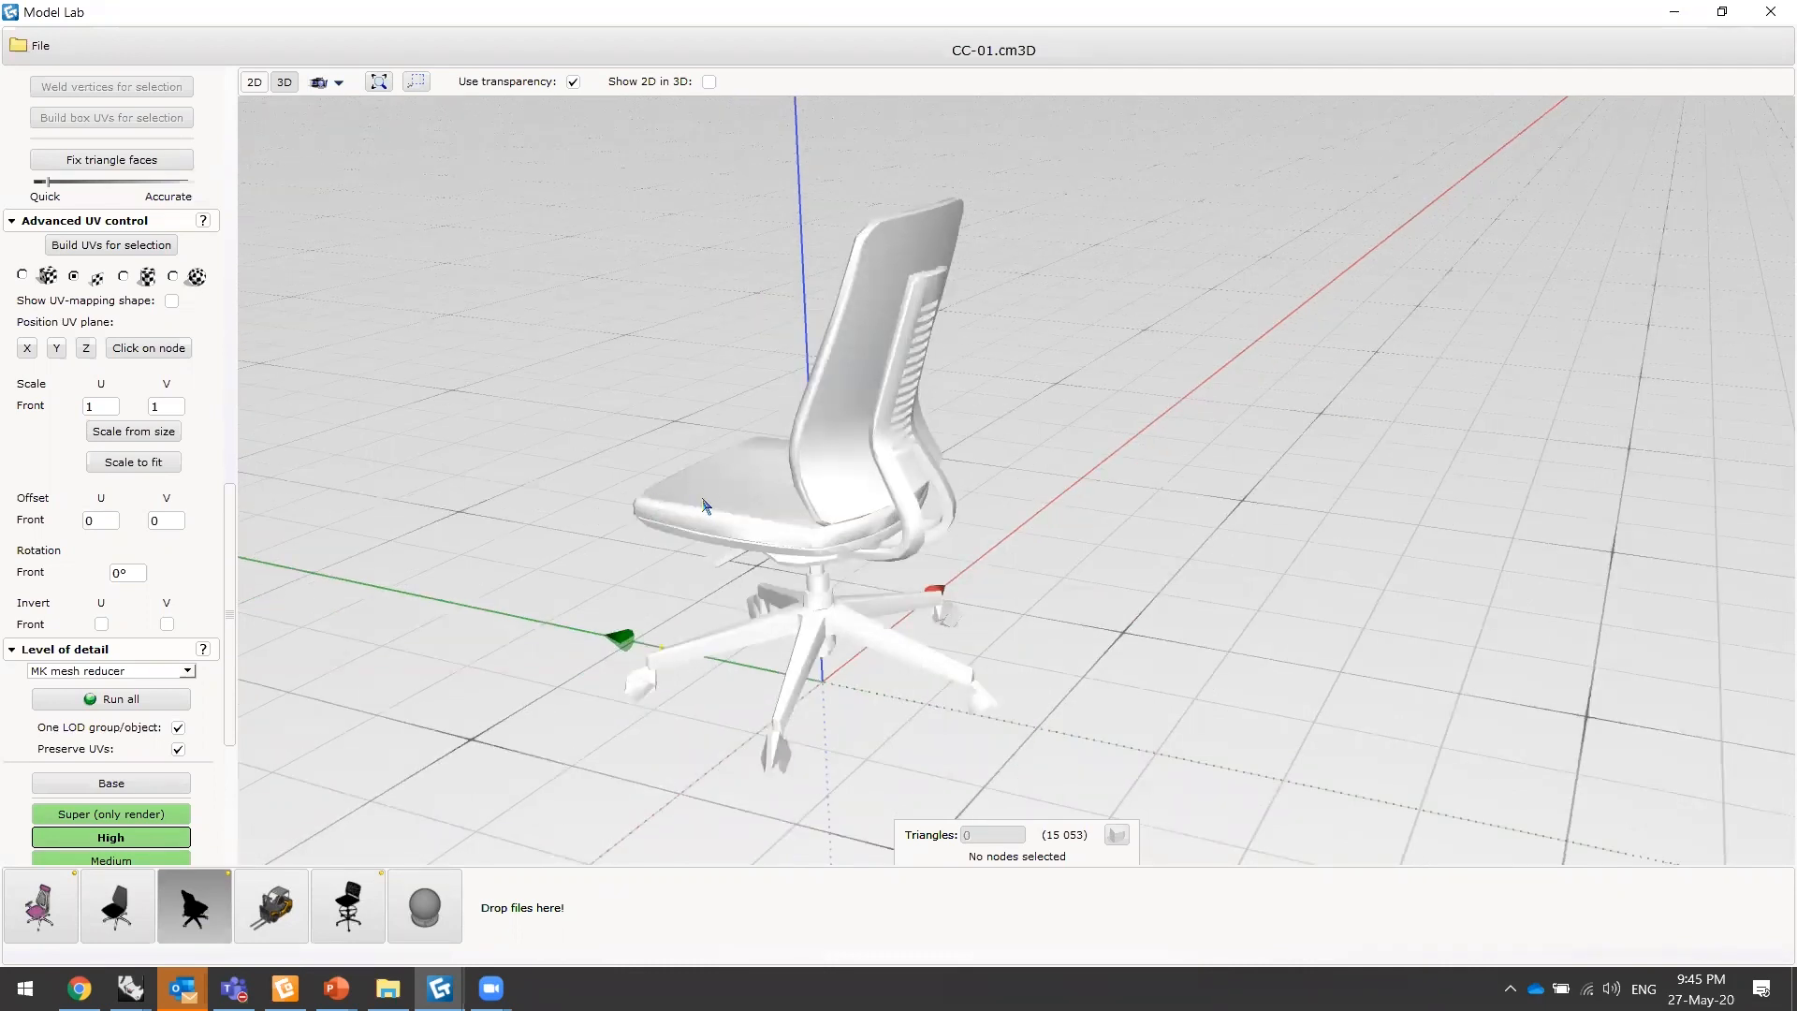
pyautogui.moveTo(776, 473); pyautogui.dragTo(356, 578)
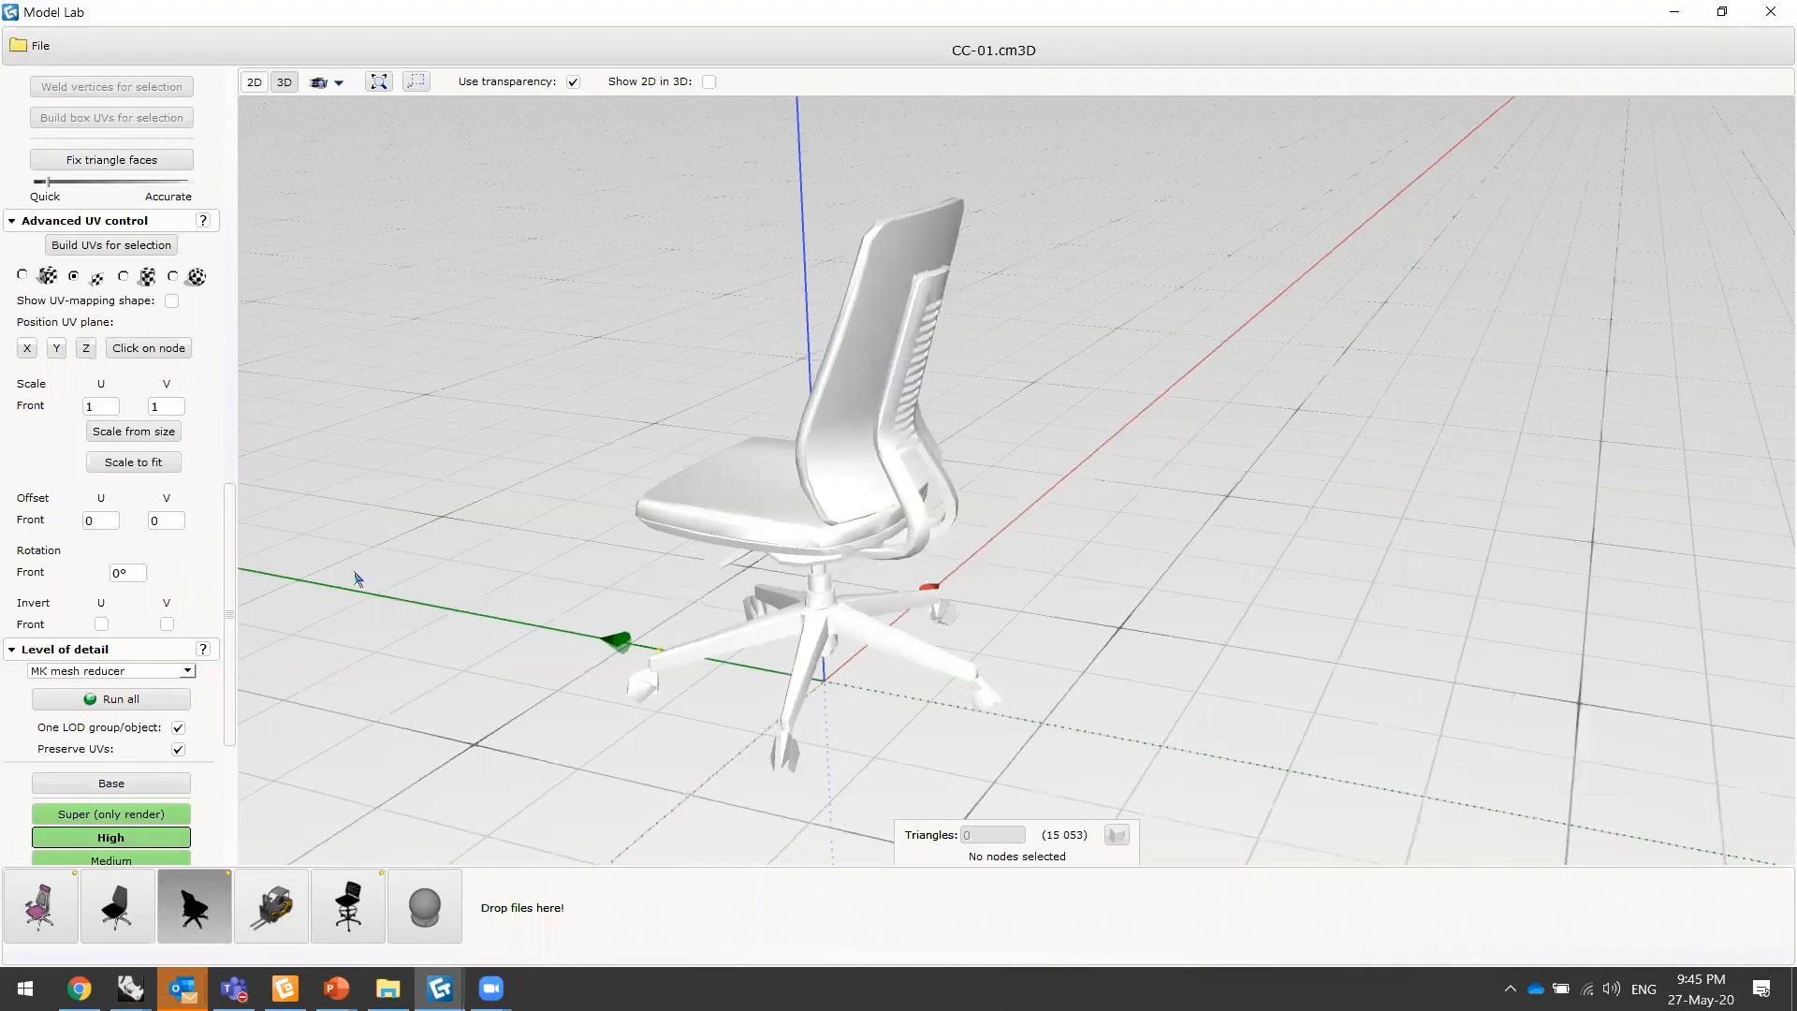
pyautogui.moveTo(586, 513); pyautogui.dragTo(730, 576)
pyautogui.click(714, 491)
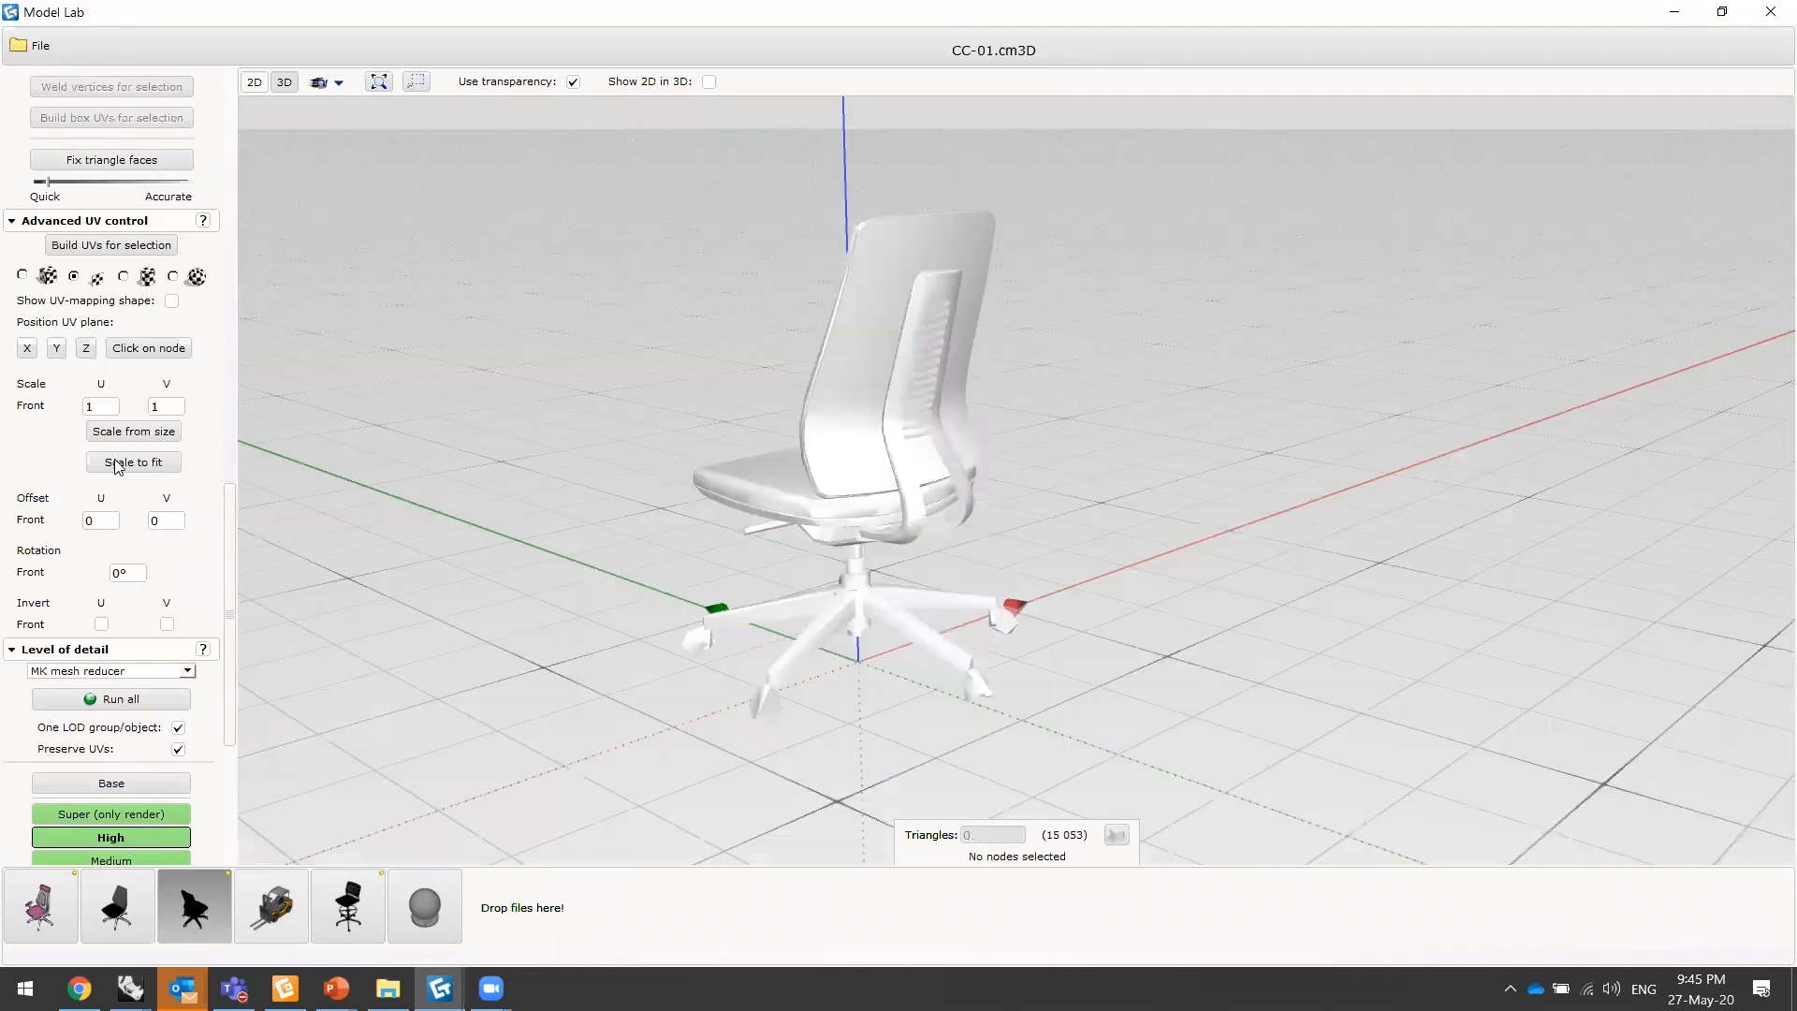
pyautogui.scroll(2, 896, 453)
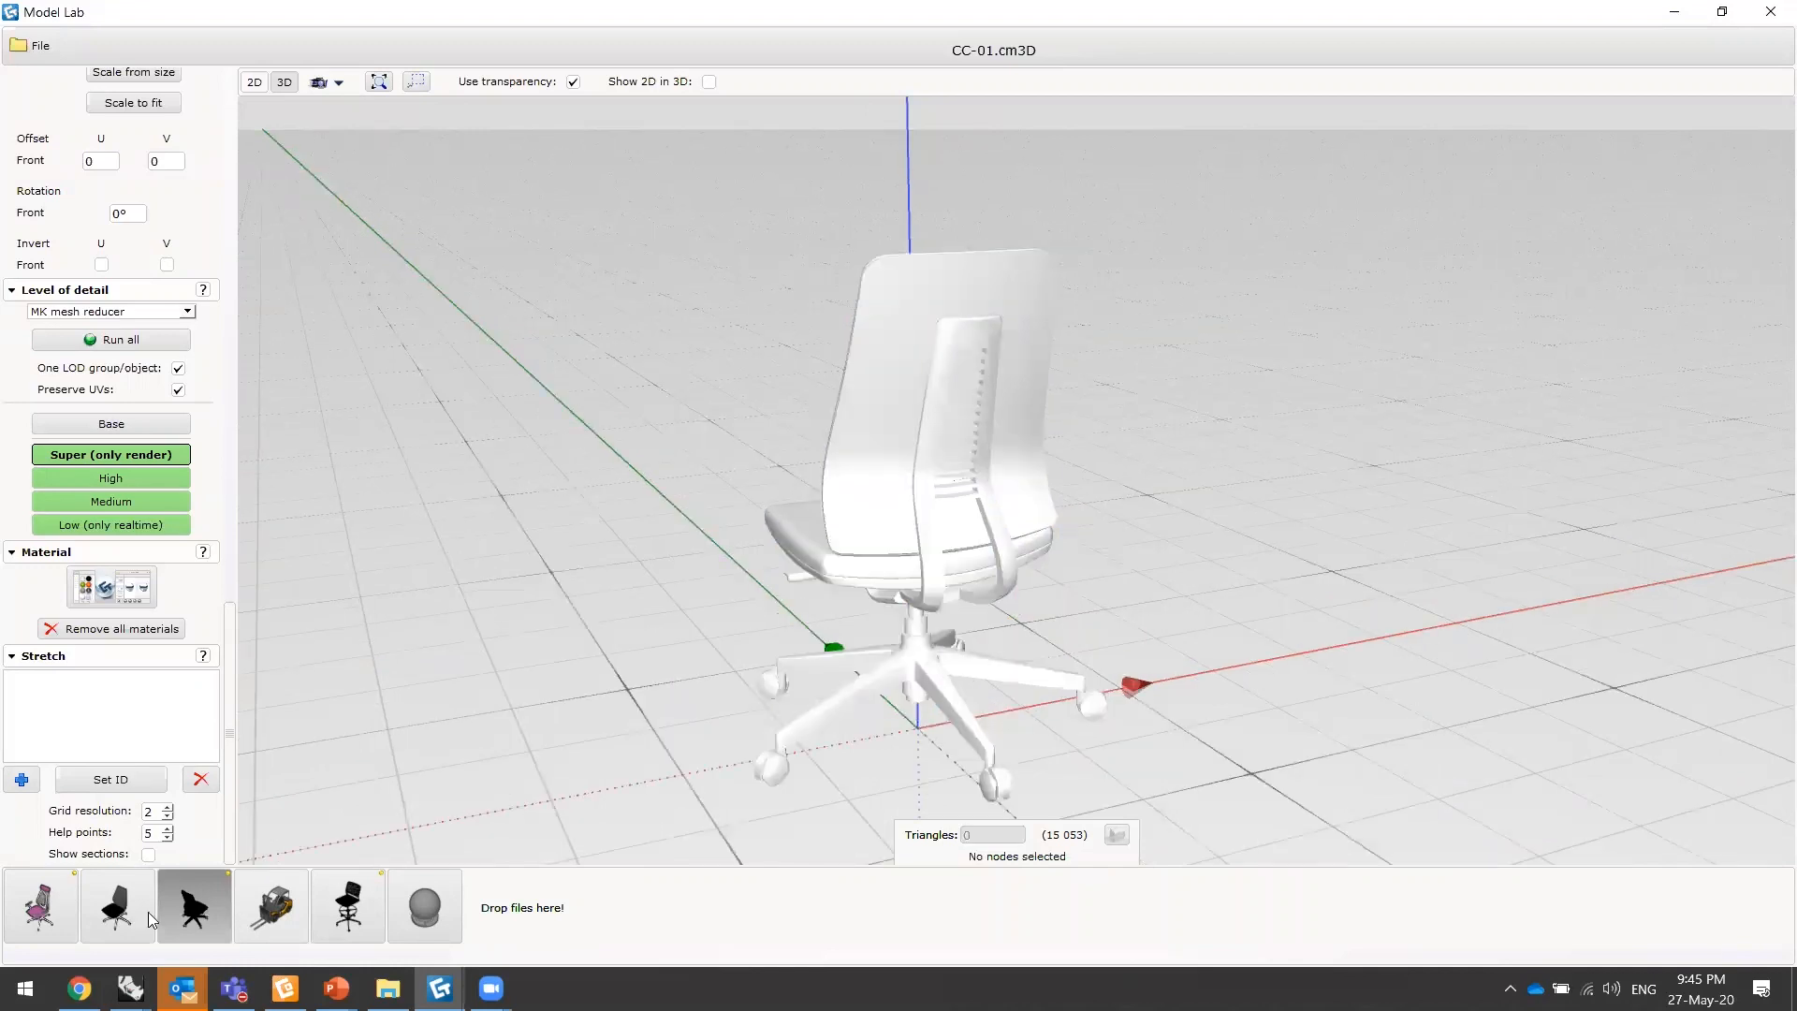
# - Open the DataSymbol.cmsym chair and reduce its purple seat cushion to 2032 triangles in the Super level of detail
pyautogui.click(40, 903)
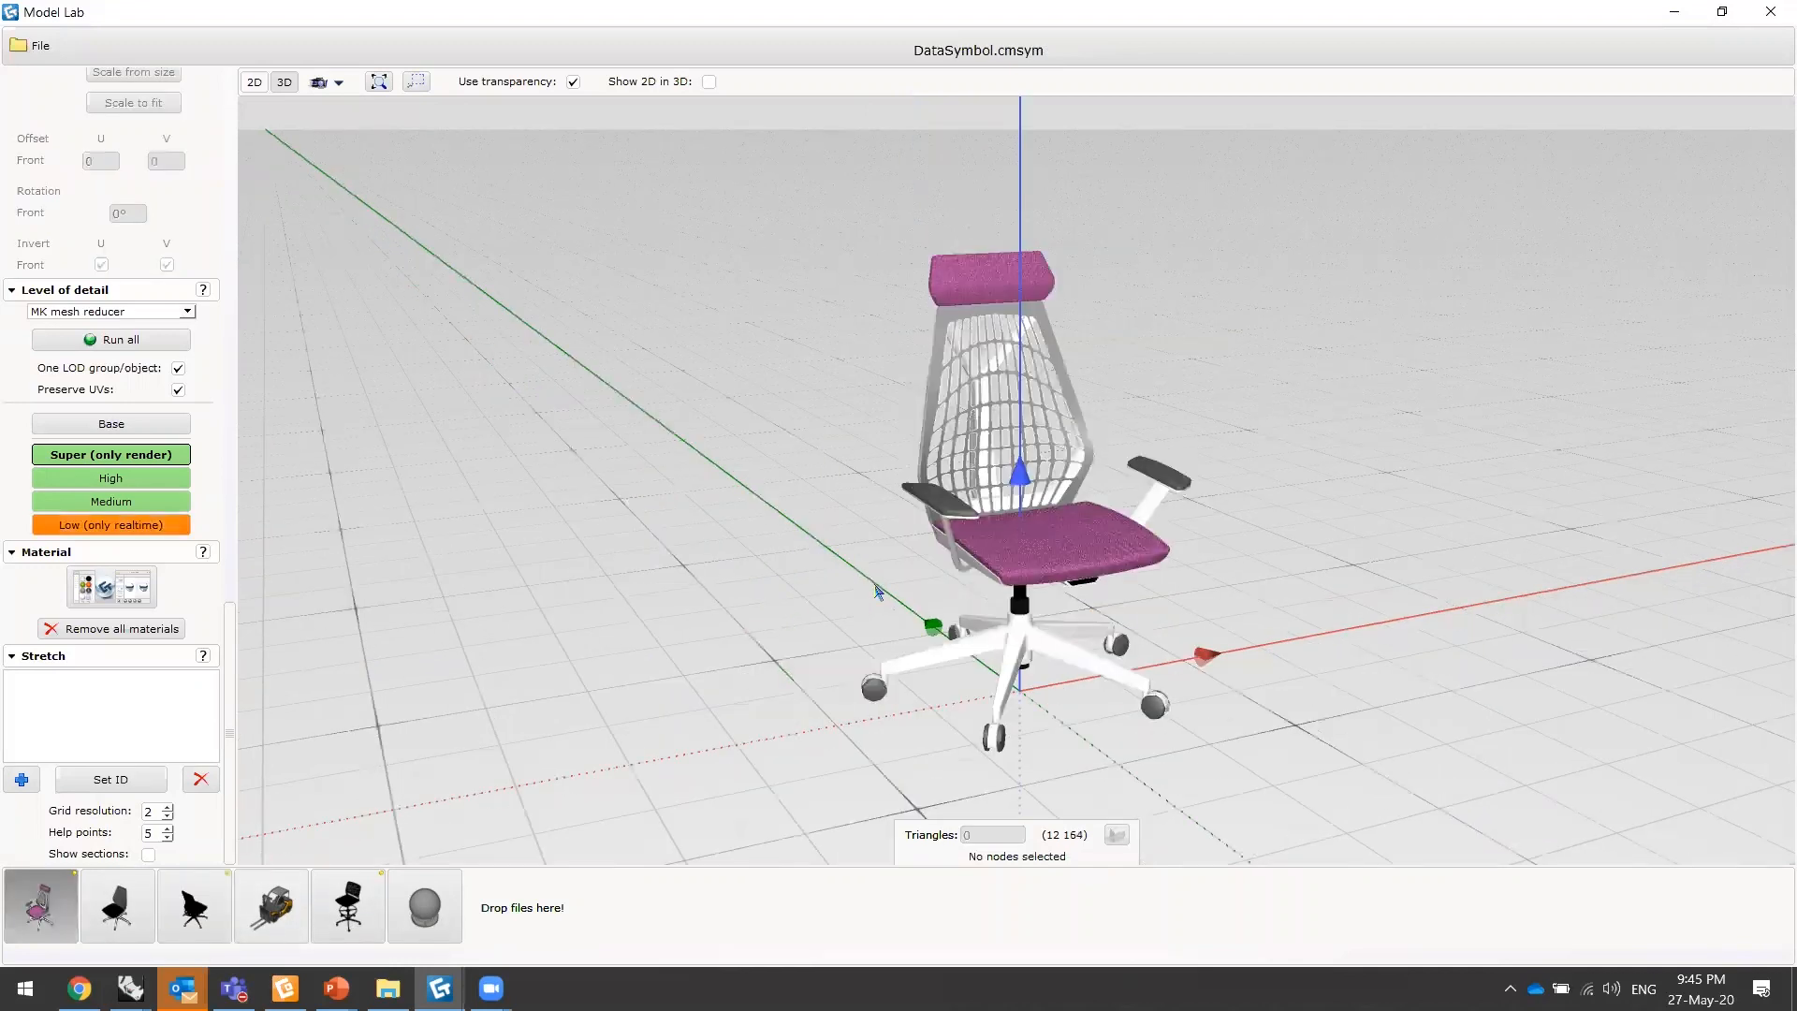
pyautogui.moveTo(935, 559); pyautogui.dragTo(942, 589, button='middle')
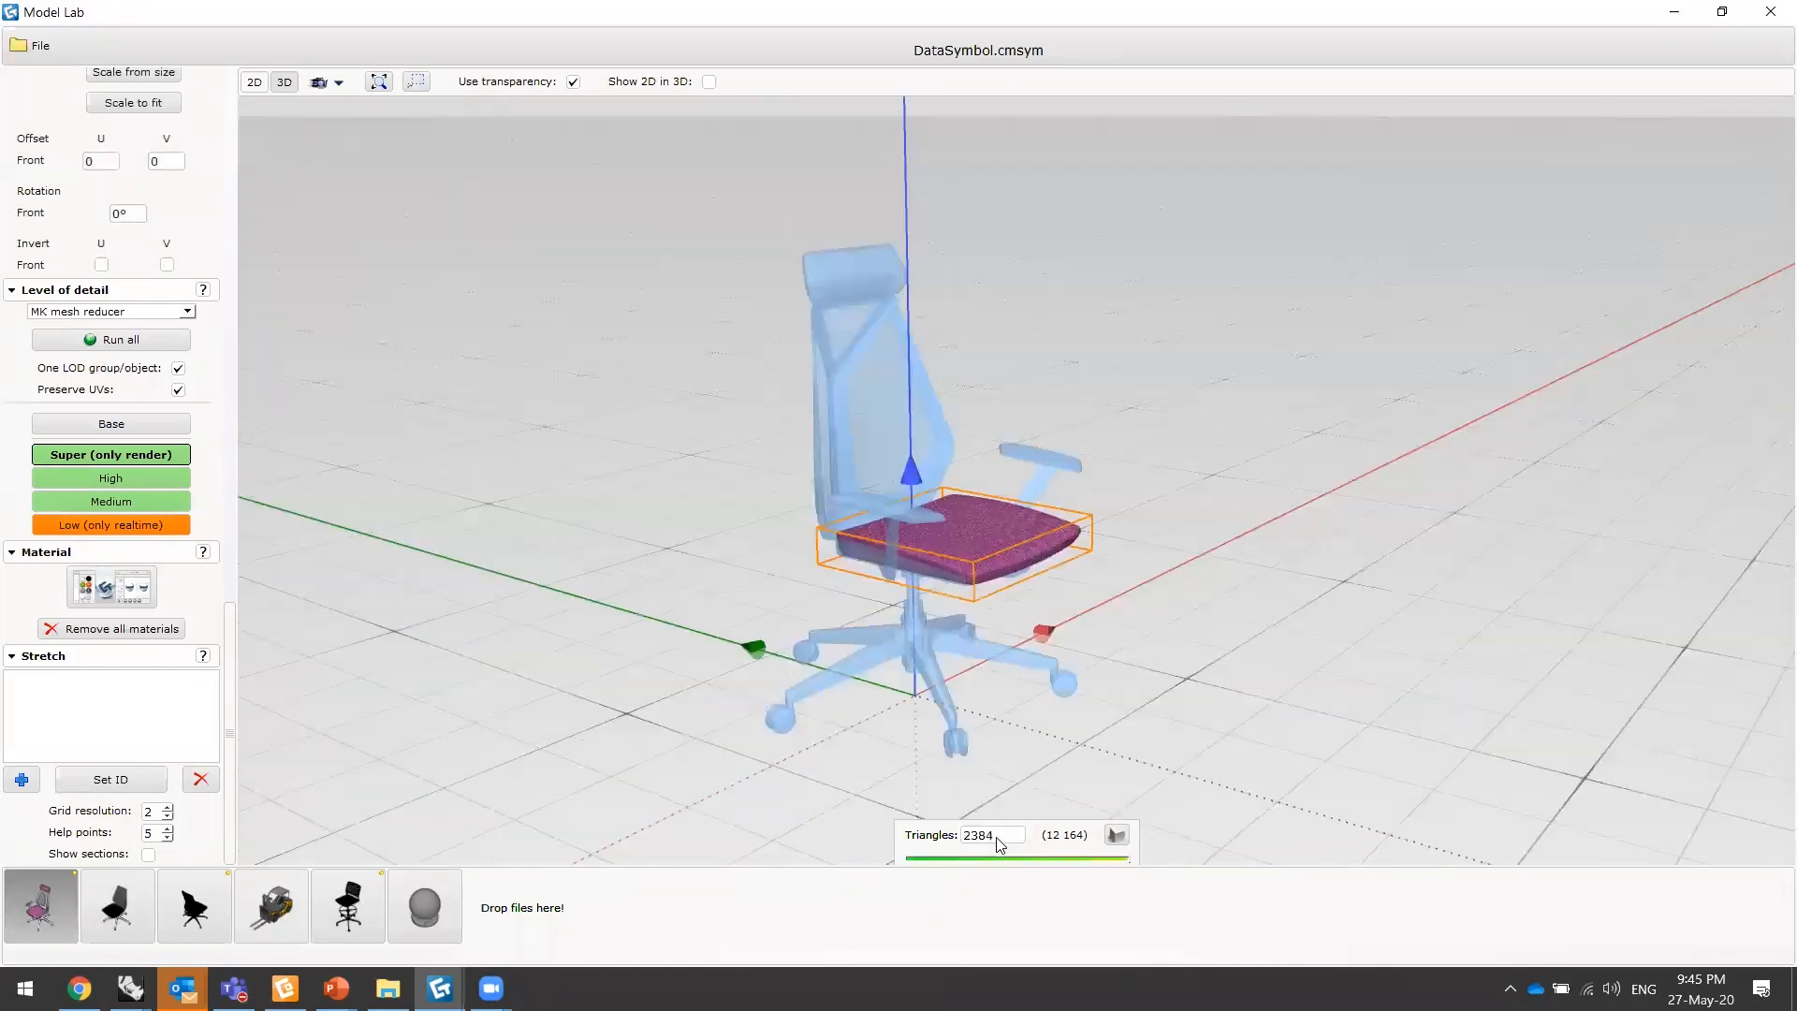
pyautogui.click(1115, 835)
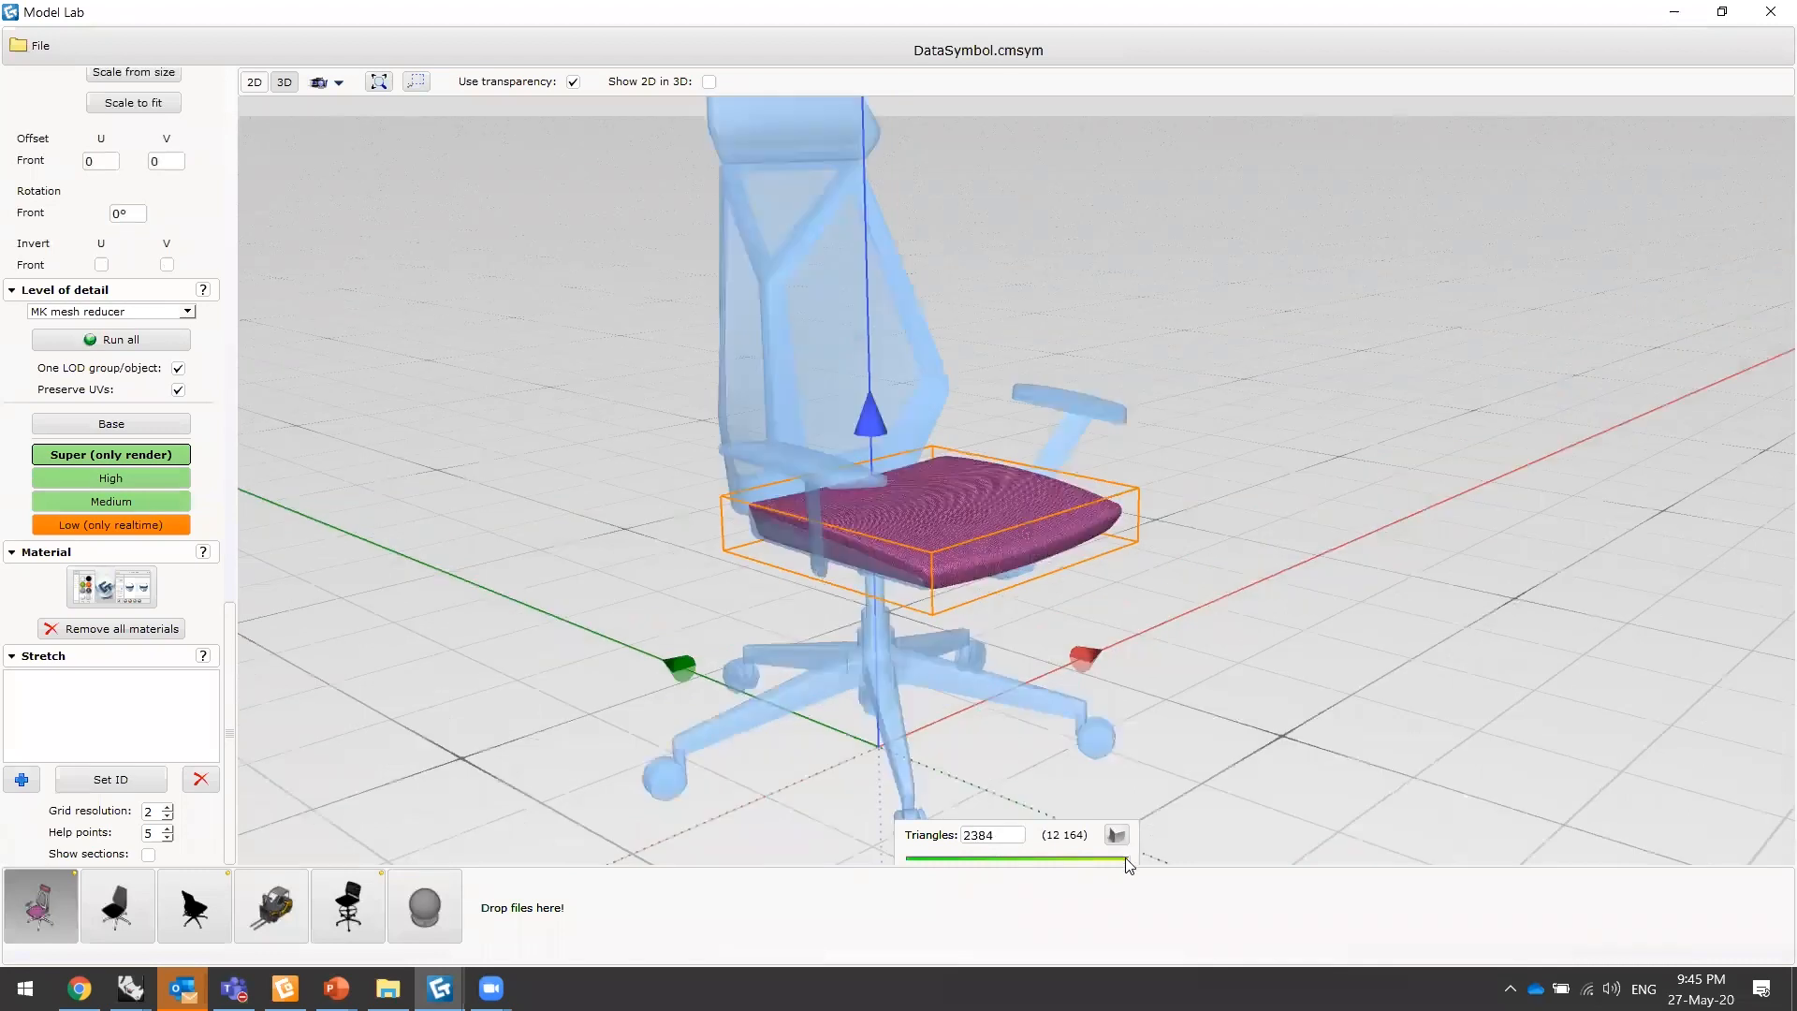
pyautogui.click(1083, 857)
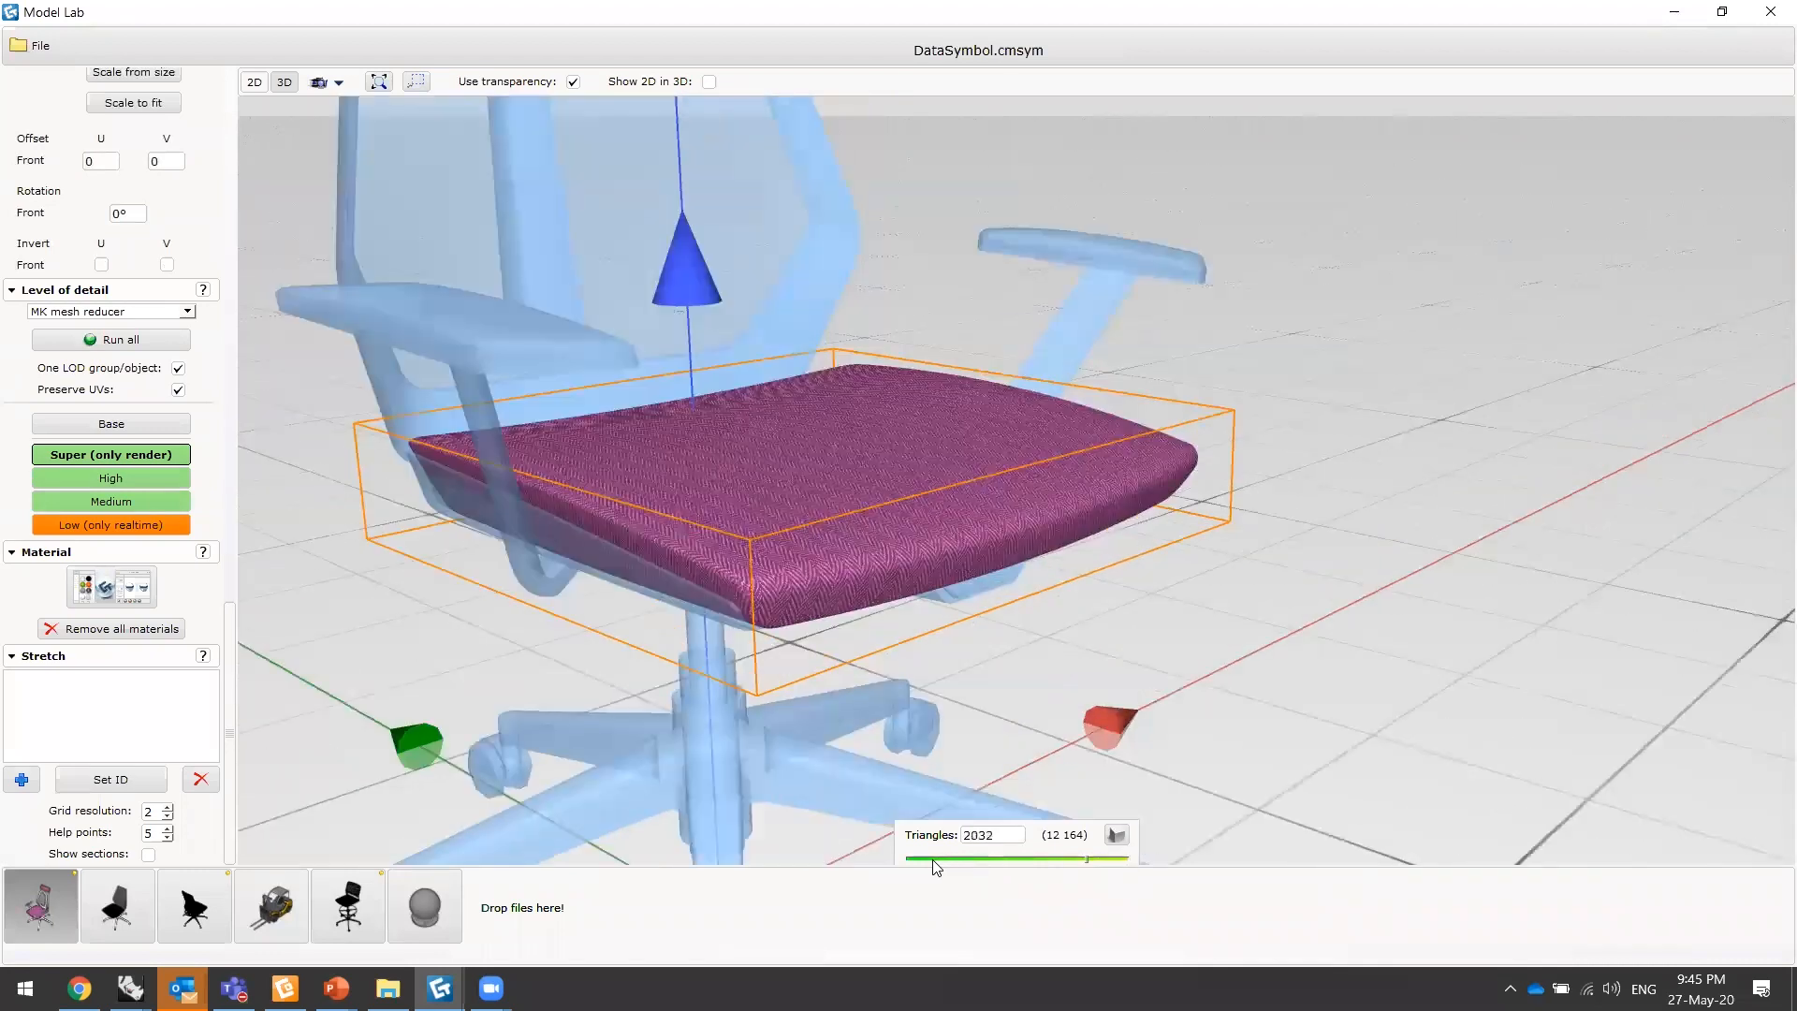
# - Reduce the purple seat cushion to about 250 triangles in the Super level, comparing it with the full-density mesh
pyautogui.click(1112, 835)
pyautogui.moveTo(1129, 855); pyautogui.dragTo(935, 860)
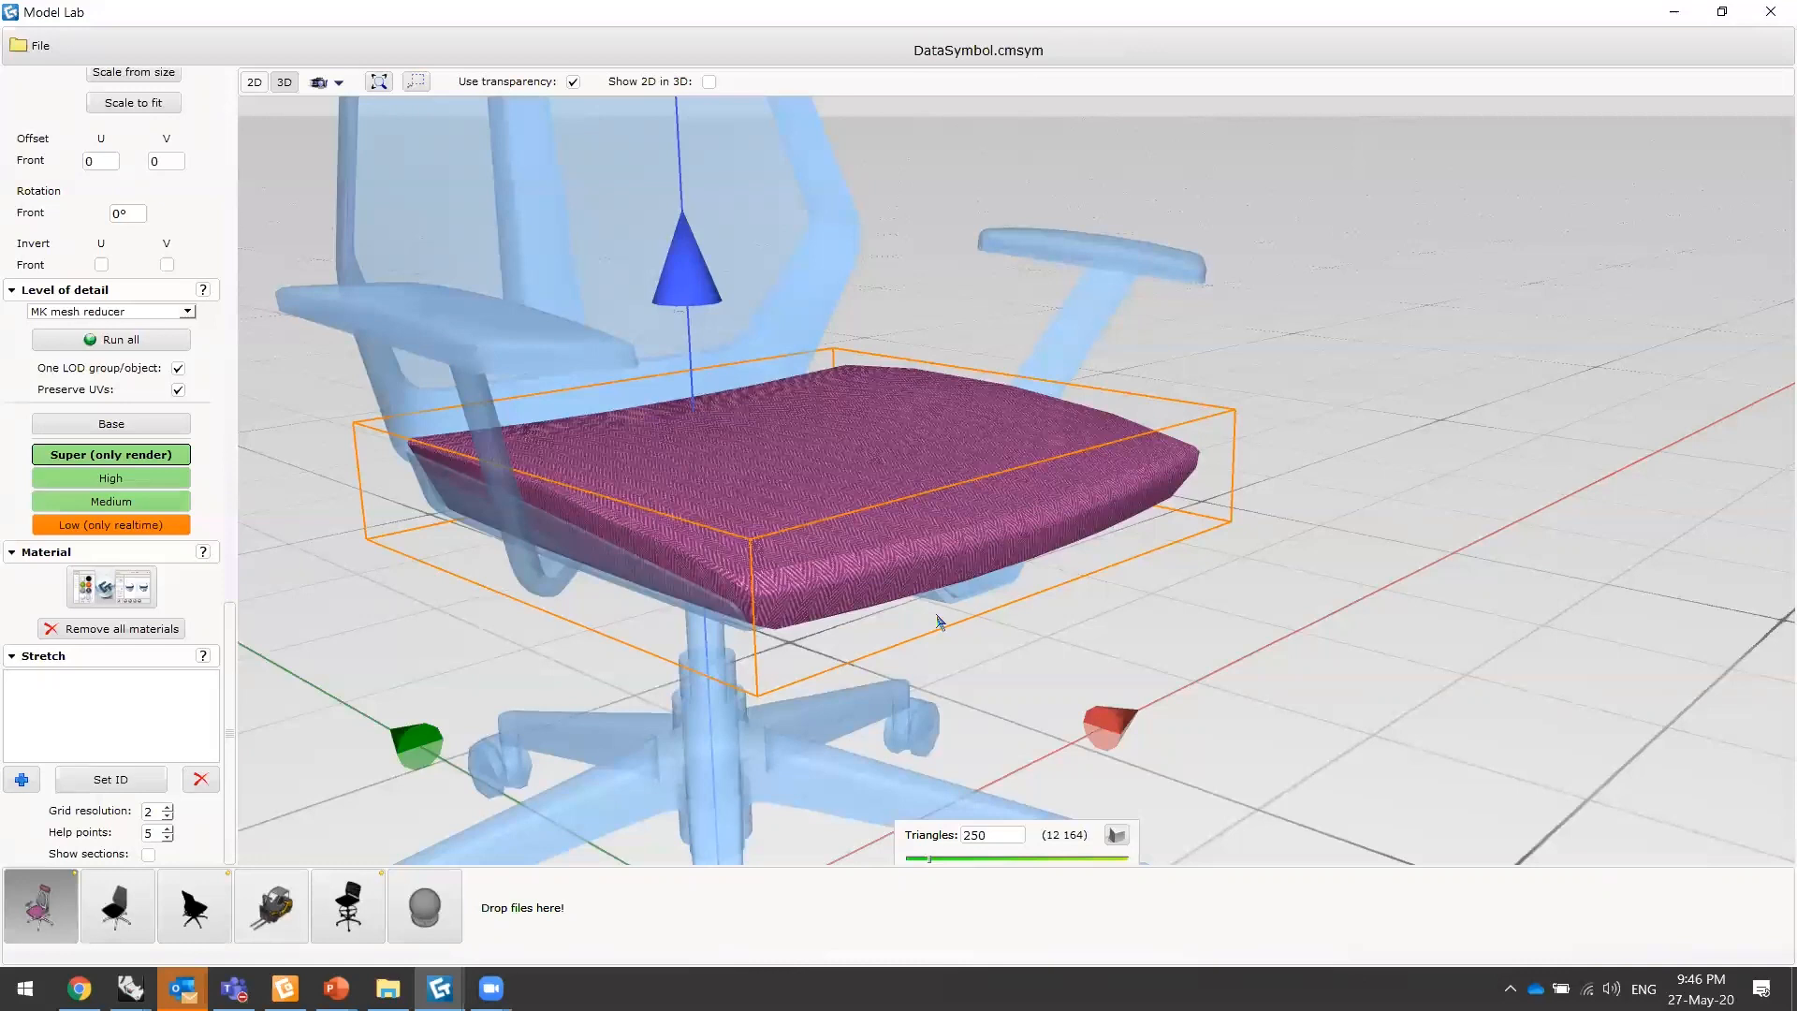
pyautogui.click(1114, 858)
pyautogui.click(934, 858)
pyautogui.click(797, 559)
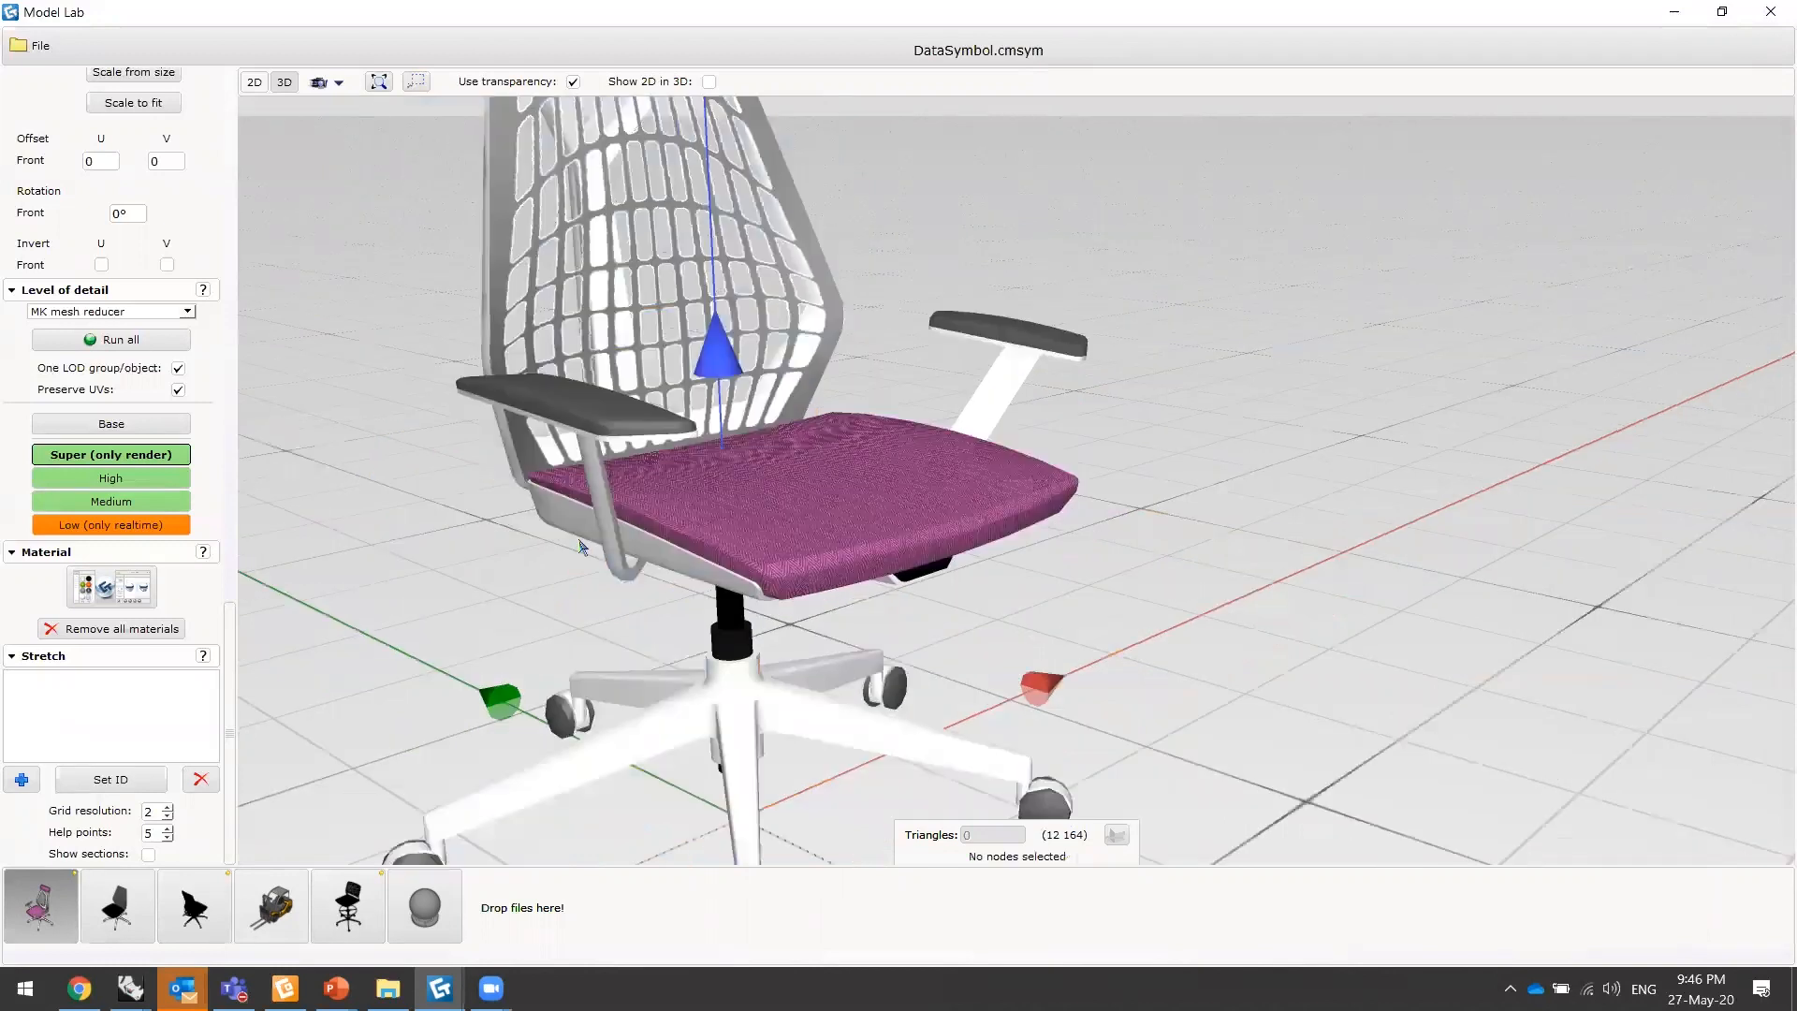
pyautogui.scroll(2, 1035, 847)
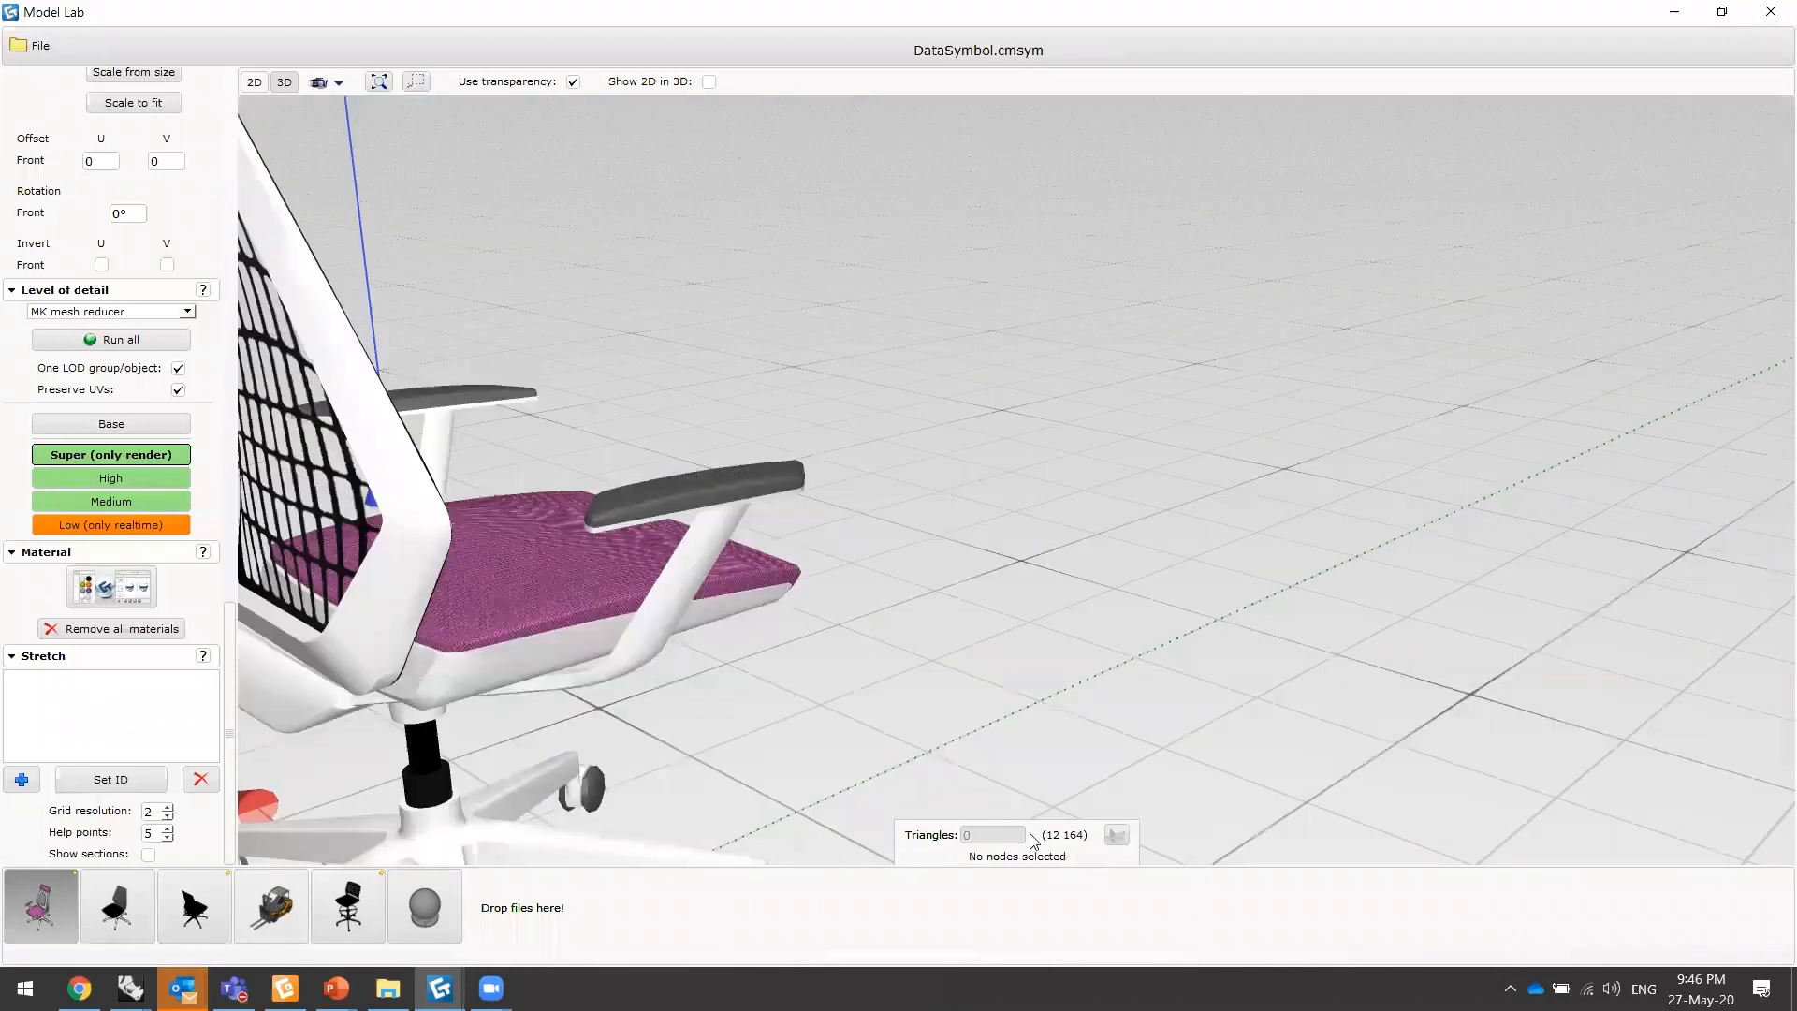
# - Regenerate all of the chair's levels of detail and examine the High level from behind and from the side
pyautogui.click(852, 650)
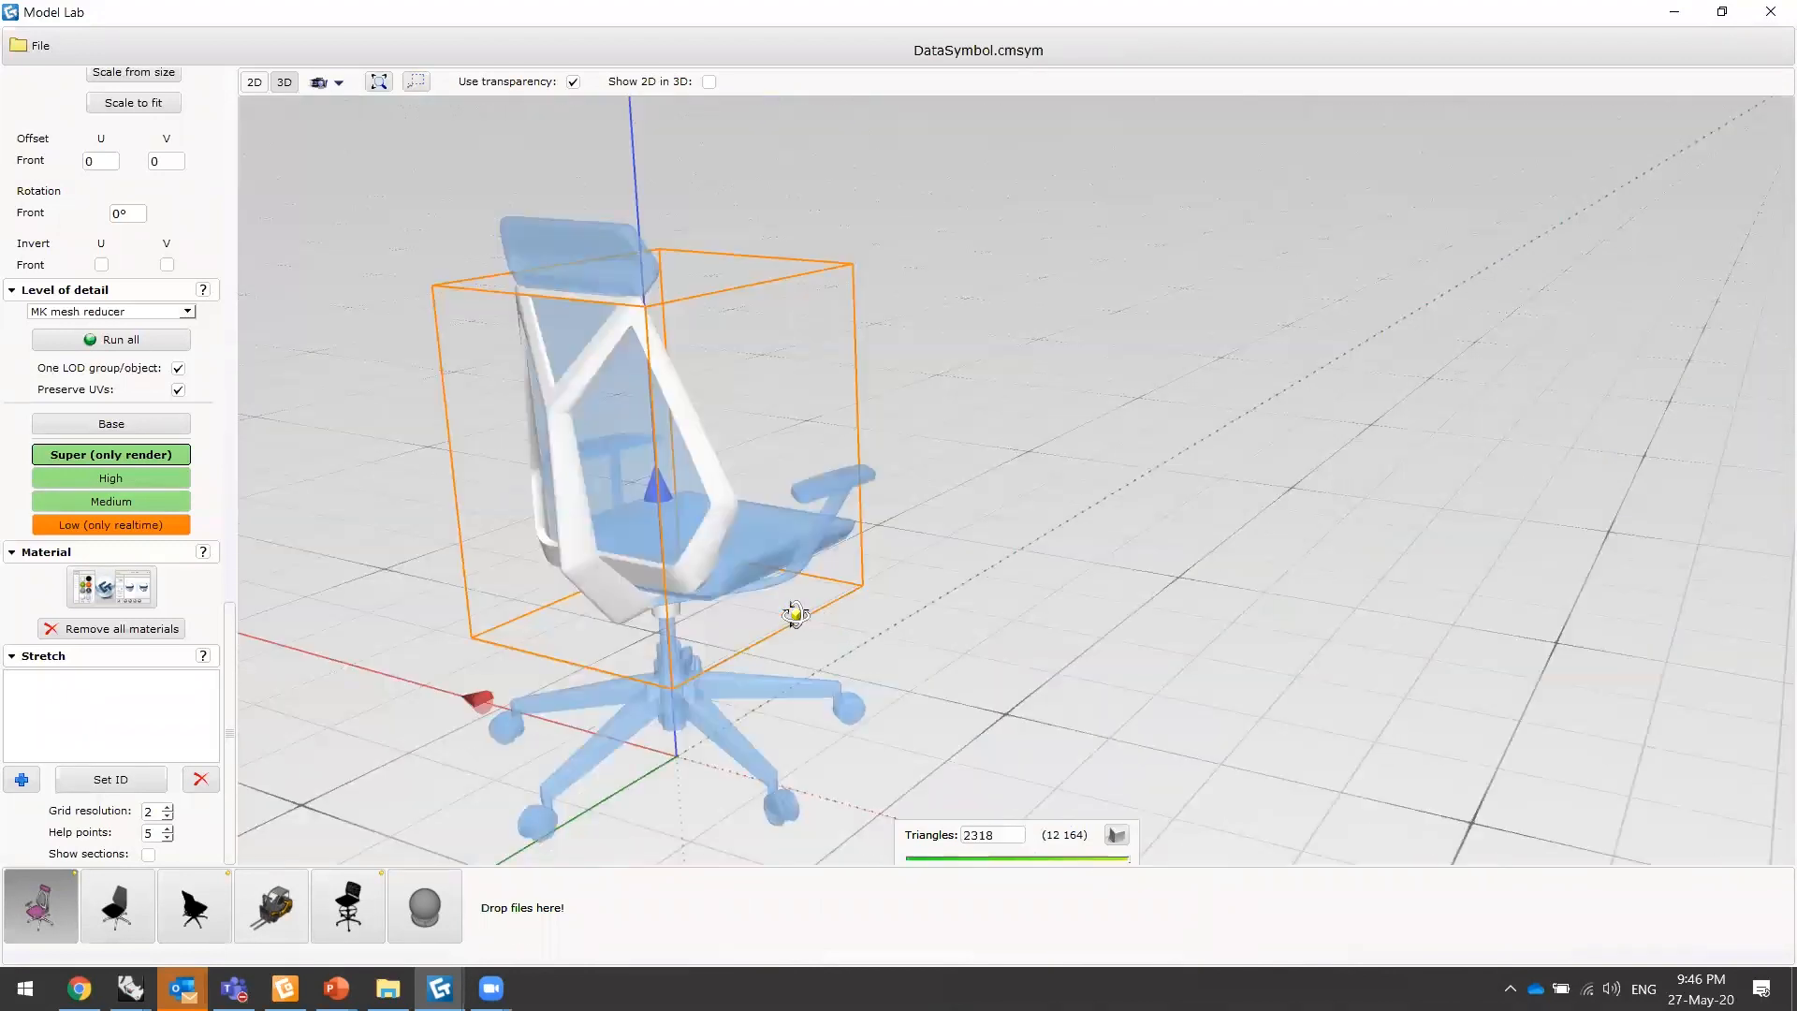
pyautogui.click(90, 342)
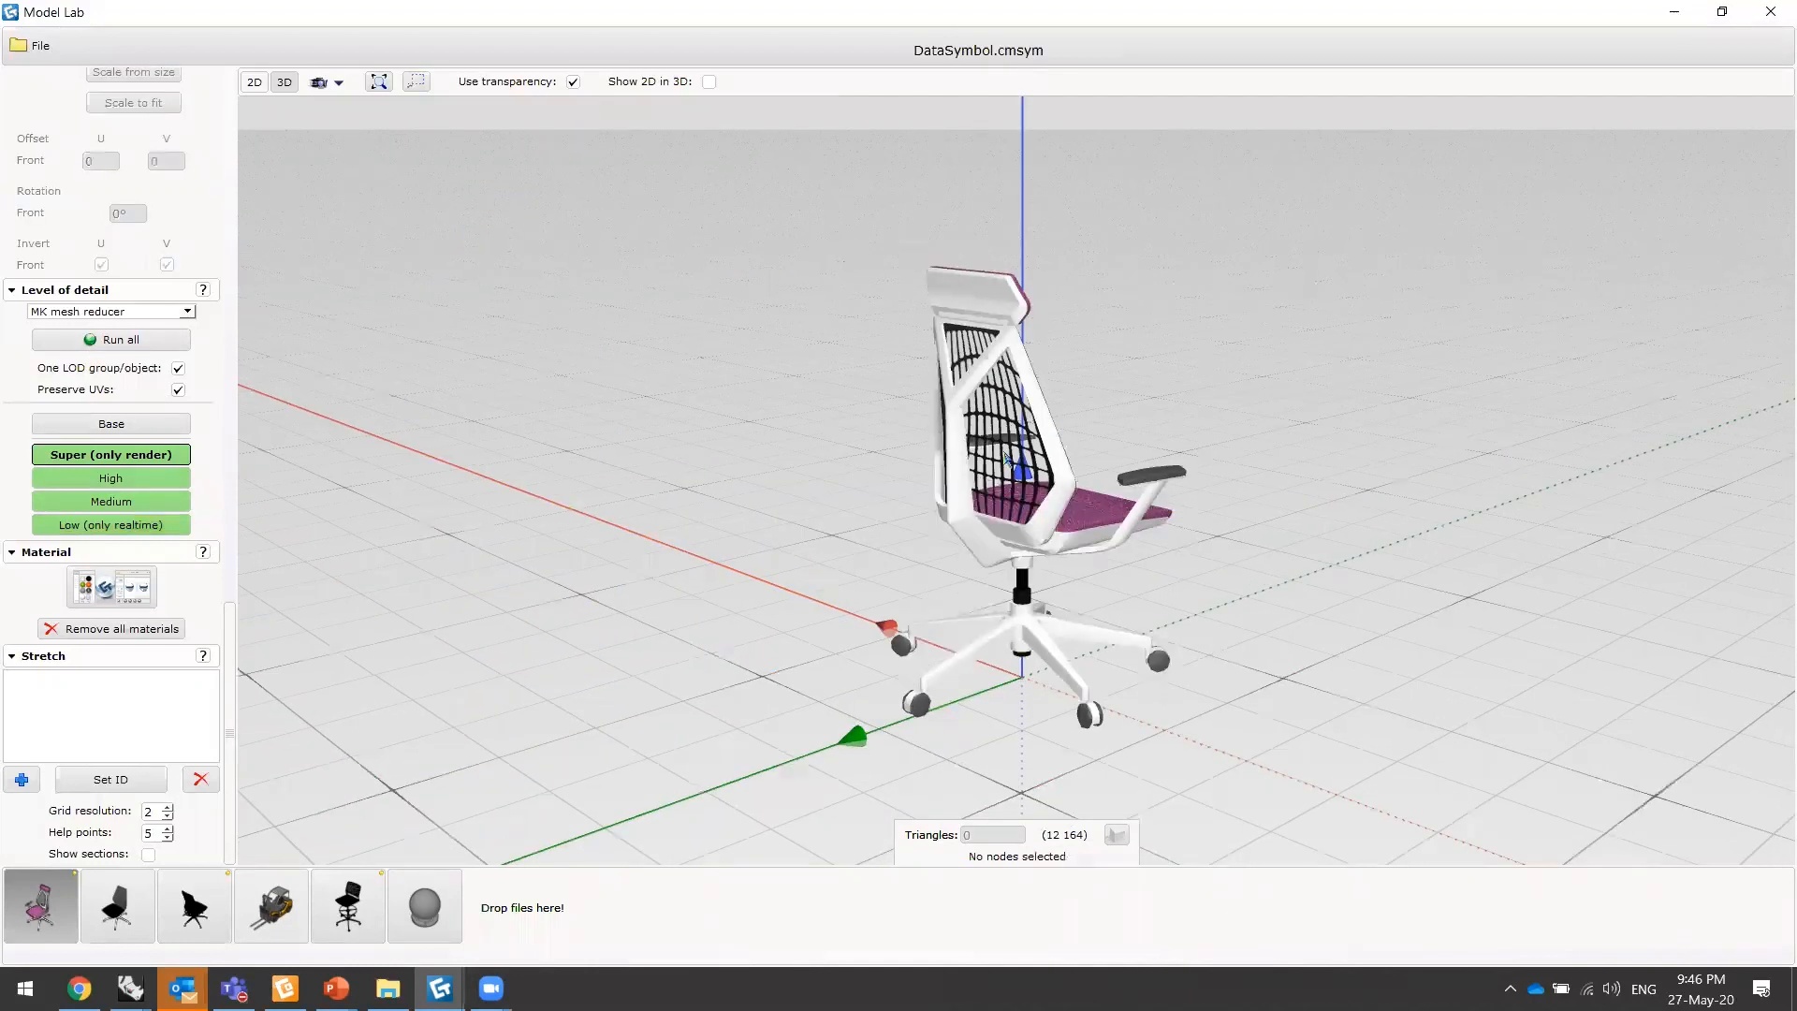
pyautogui.scroll(5, 1025, 535)
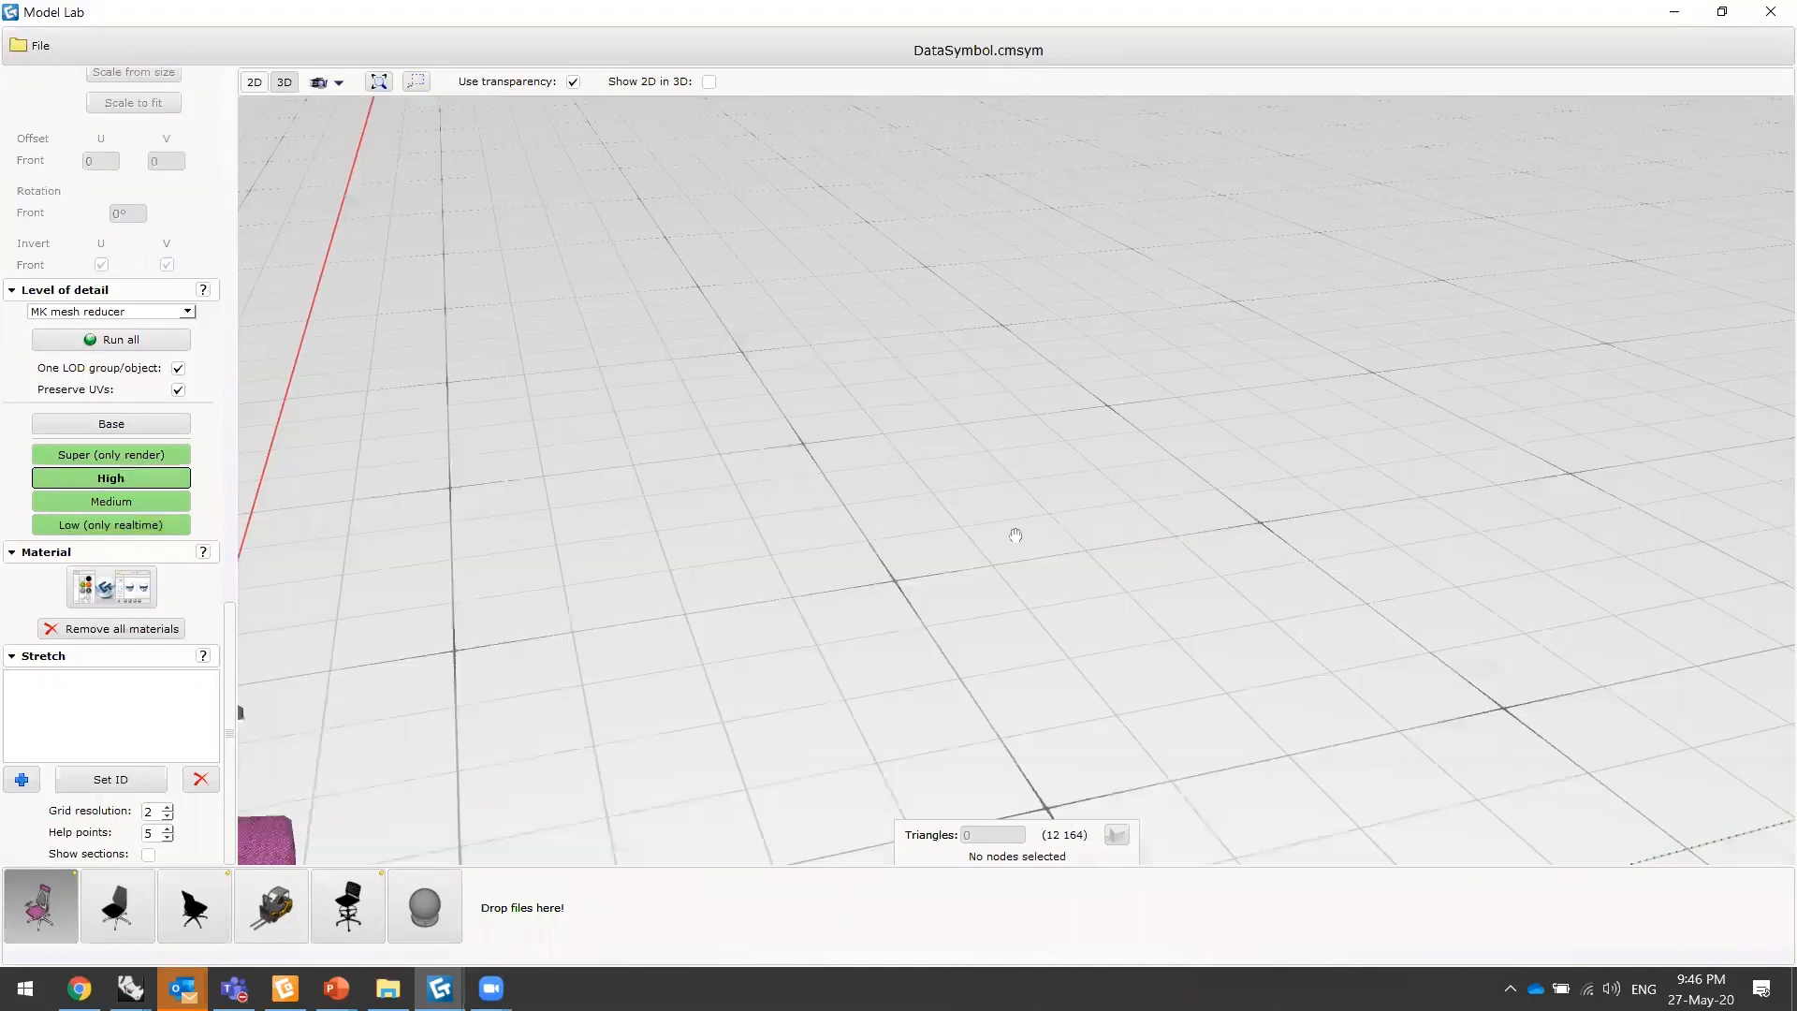
pyautogui.scroll(-5, 986, 582)
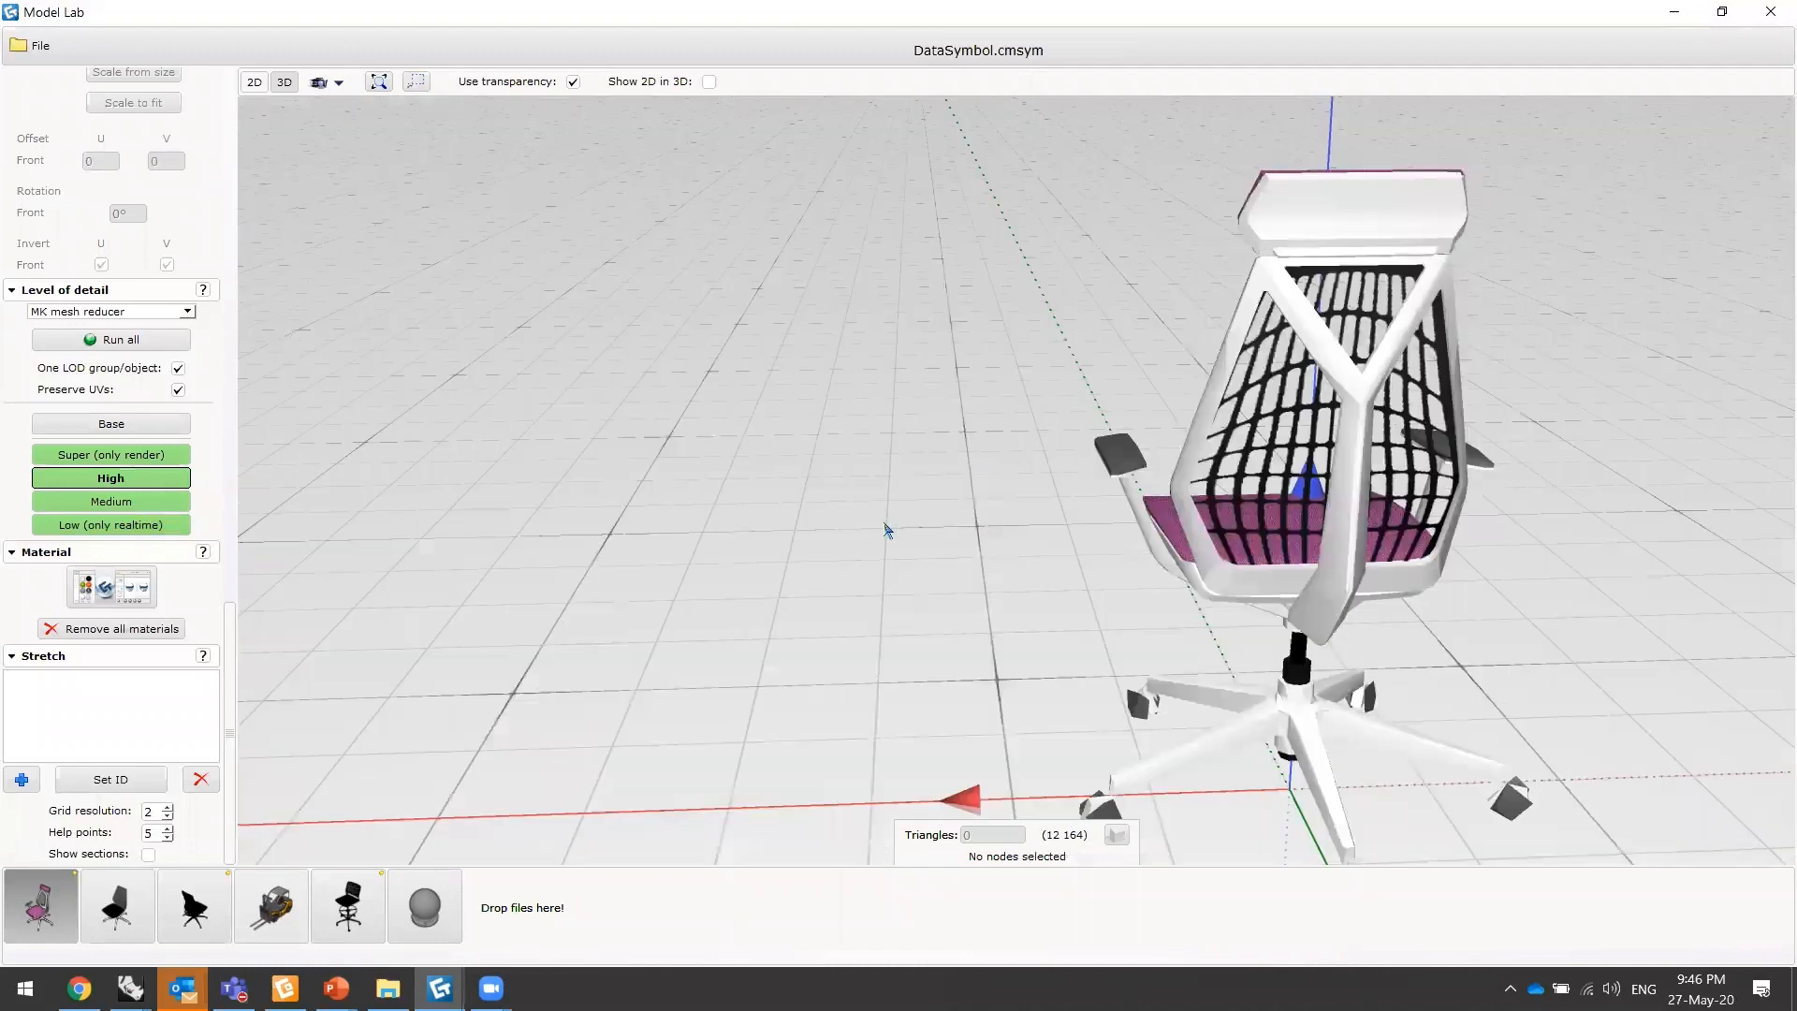
pyautogui.moveTo(918, 562); pyautogui.dragTo(927, 594)
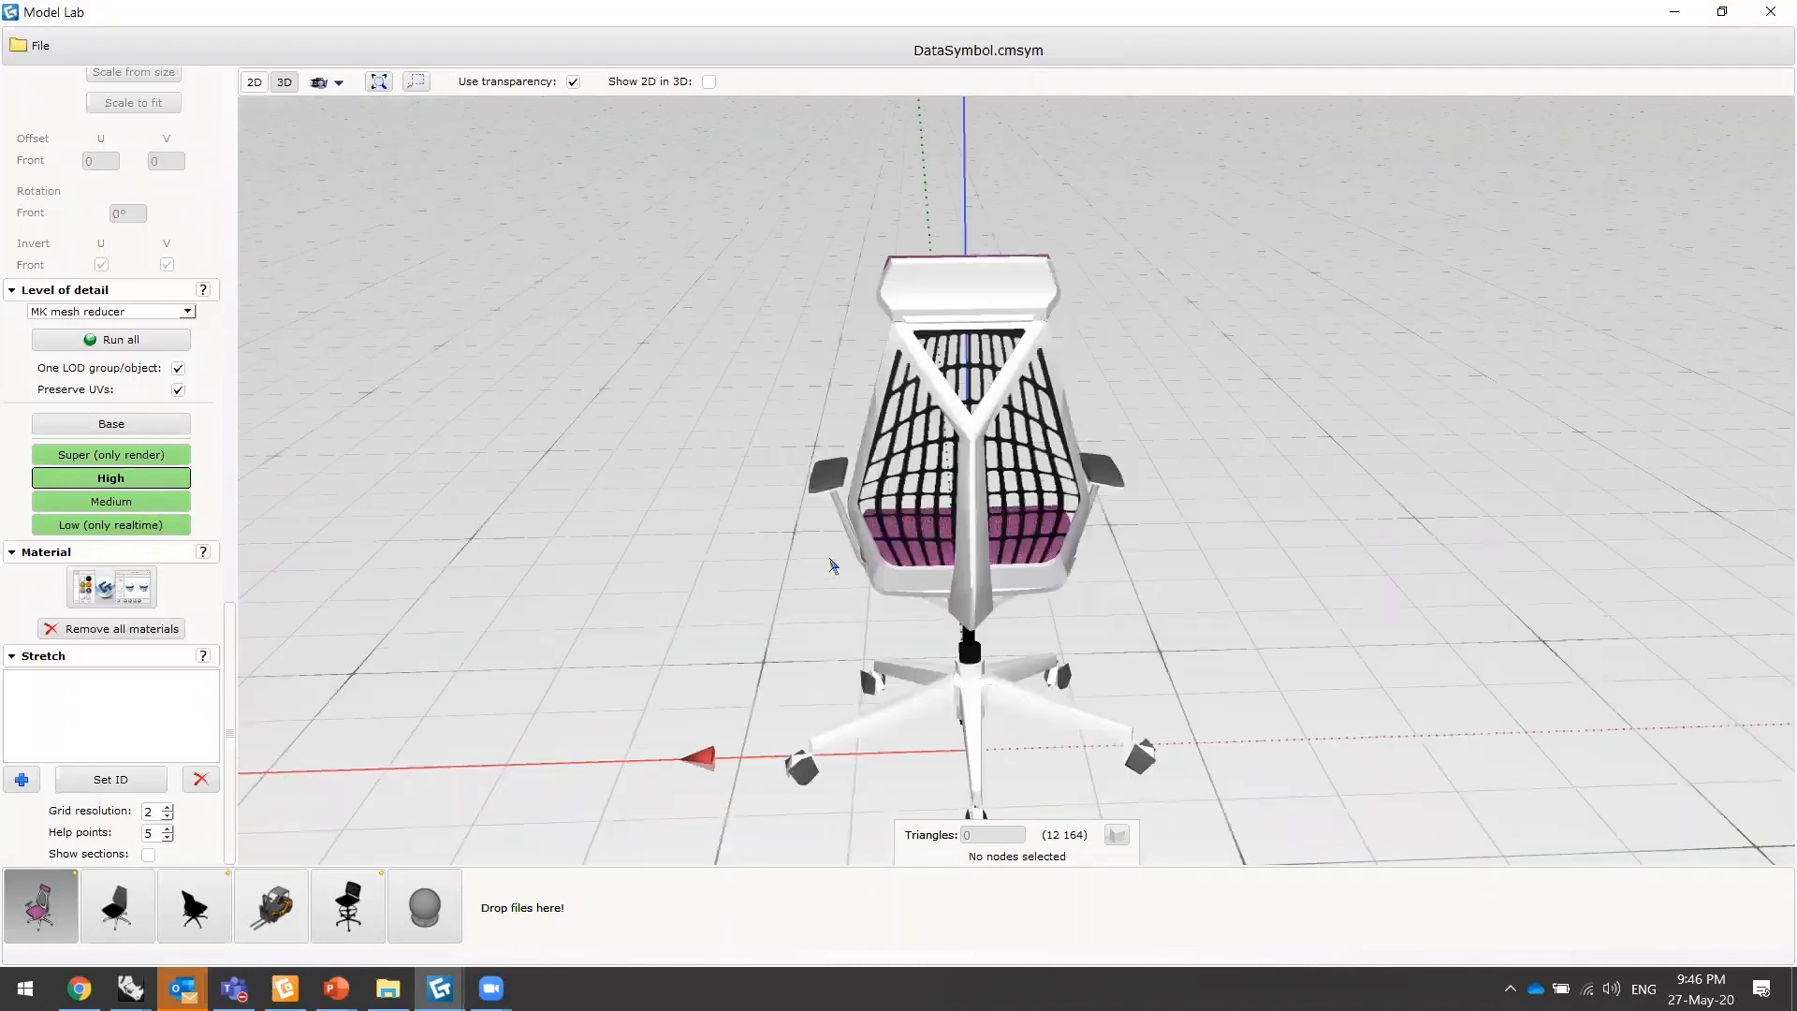
pyautogui.moveTo(844, 555); pyautogui.dragTo(847, 549)
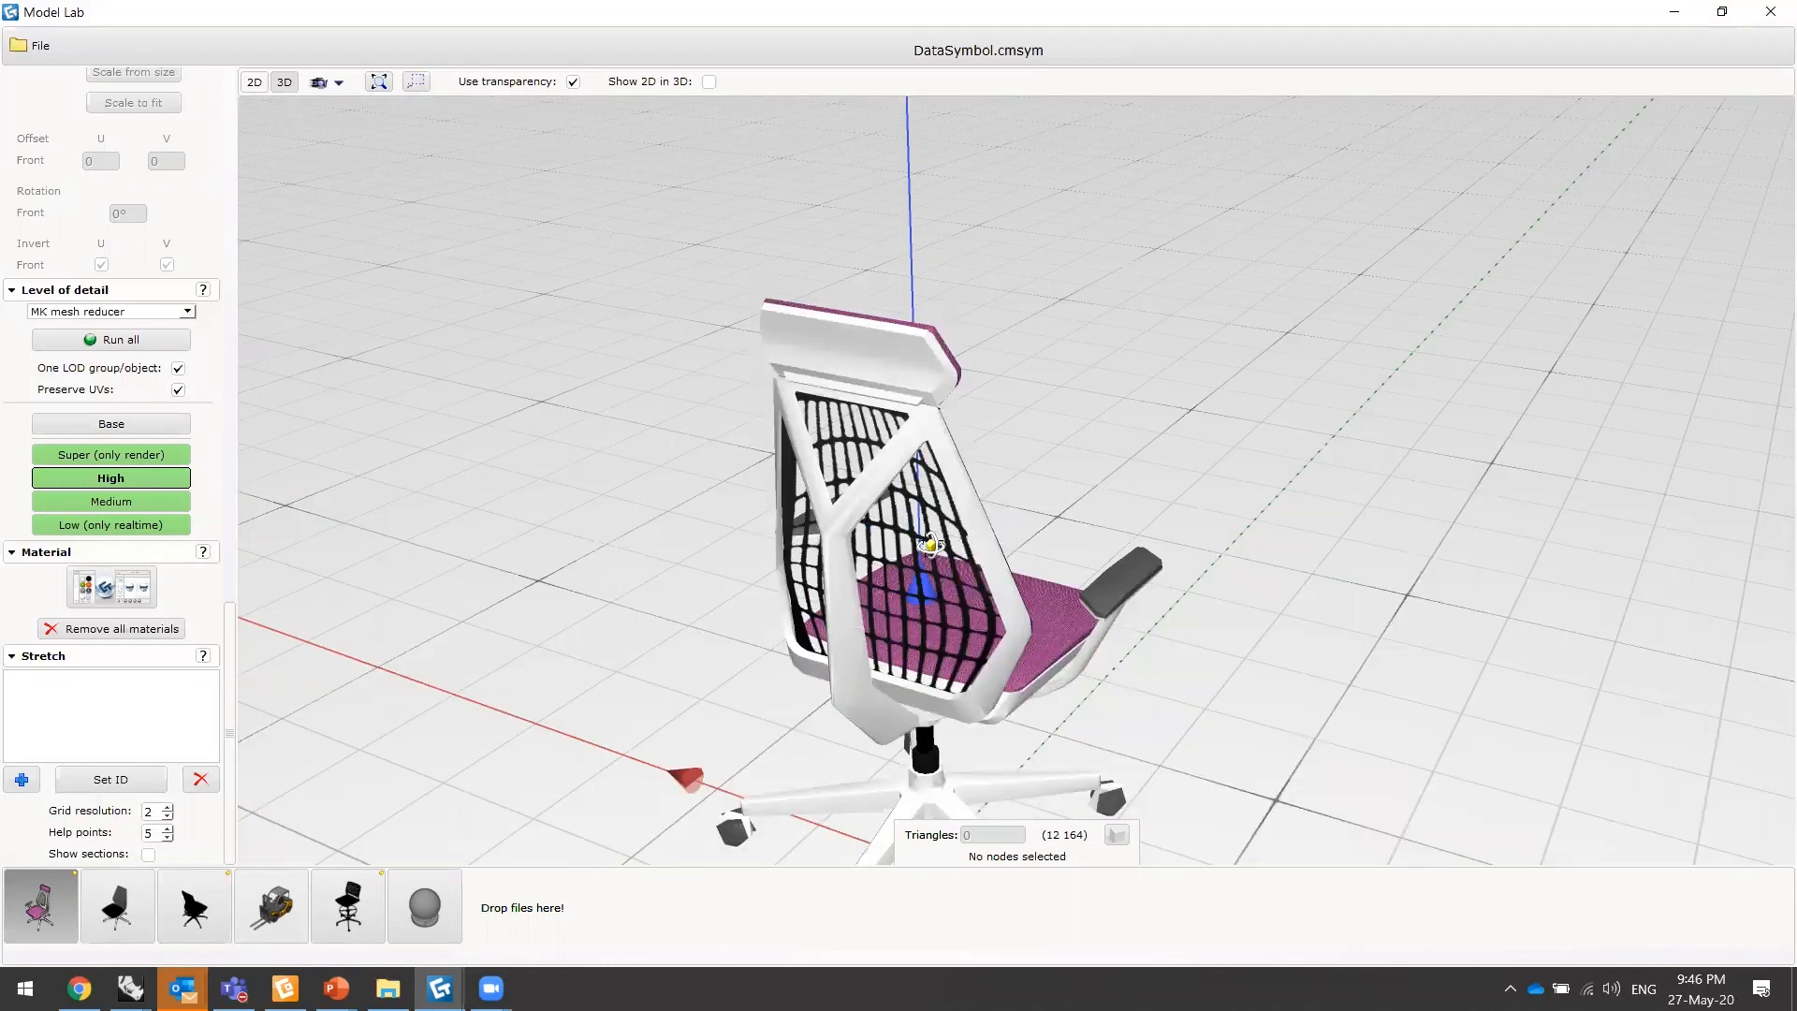
pyautogui.scroll(-2, 887, 754)
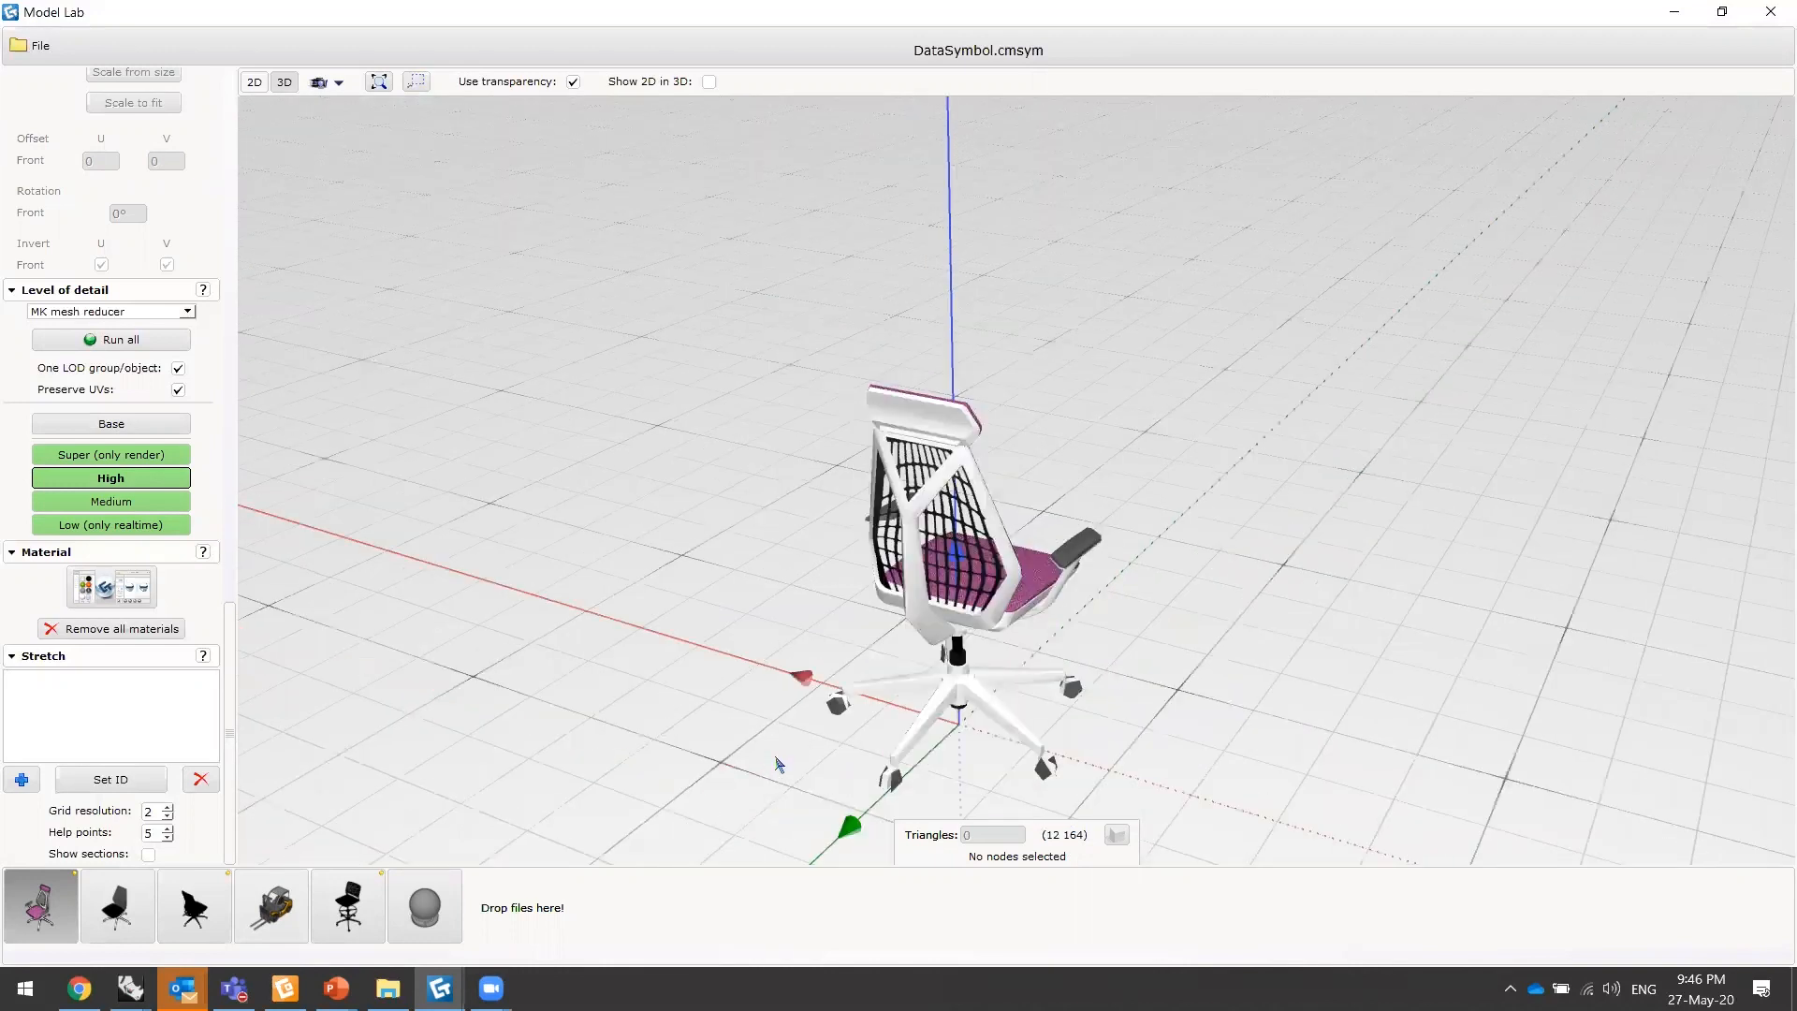
pyautogui.moveTo(943, 756); pyautogui.dragTo(980, 849)
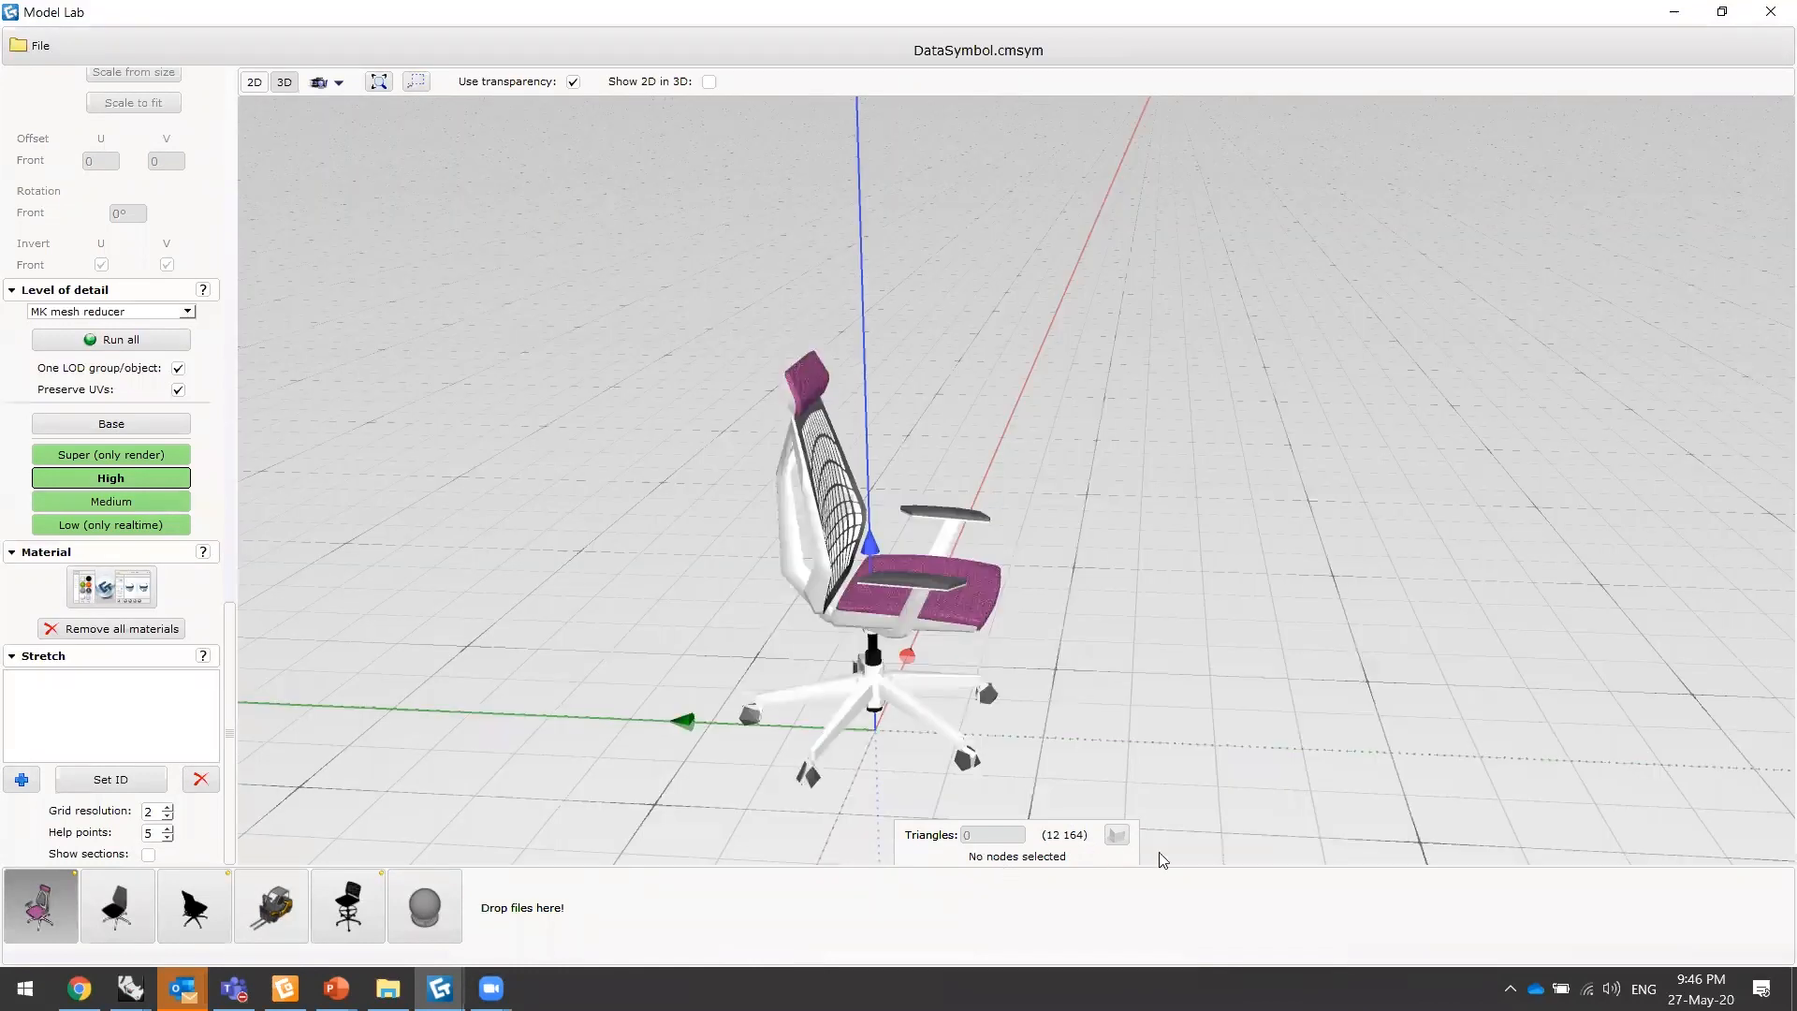
# - Try raising the casters' triangle count in the High level, and rerun the mesh reduction for all levels of detail
pyautogui.scroll(3, 1159, 852)
pyautogui.click(1192, 716)
pyautogui.moveTo(1129, 859); pyautogui.dragTo(951, 862)
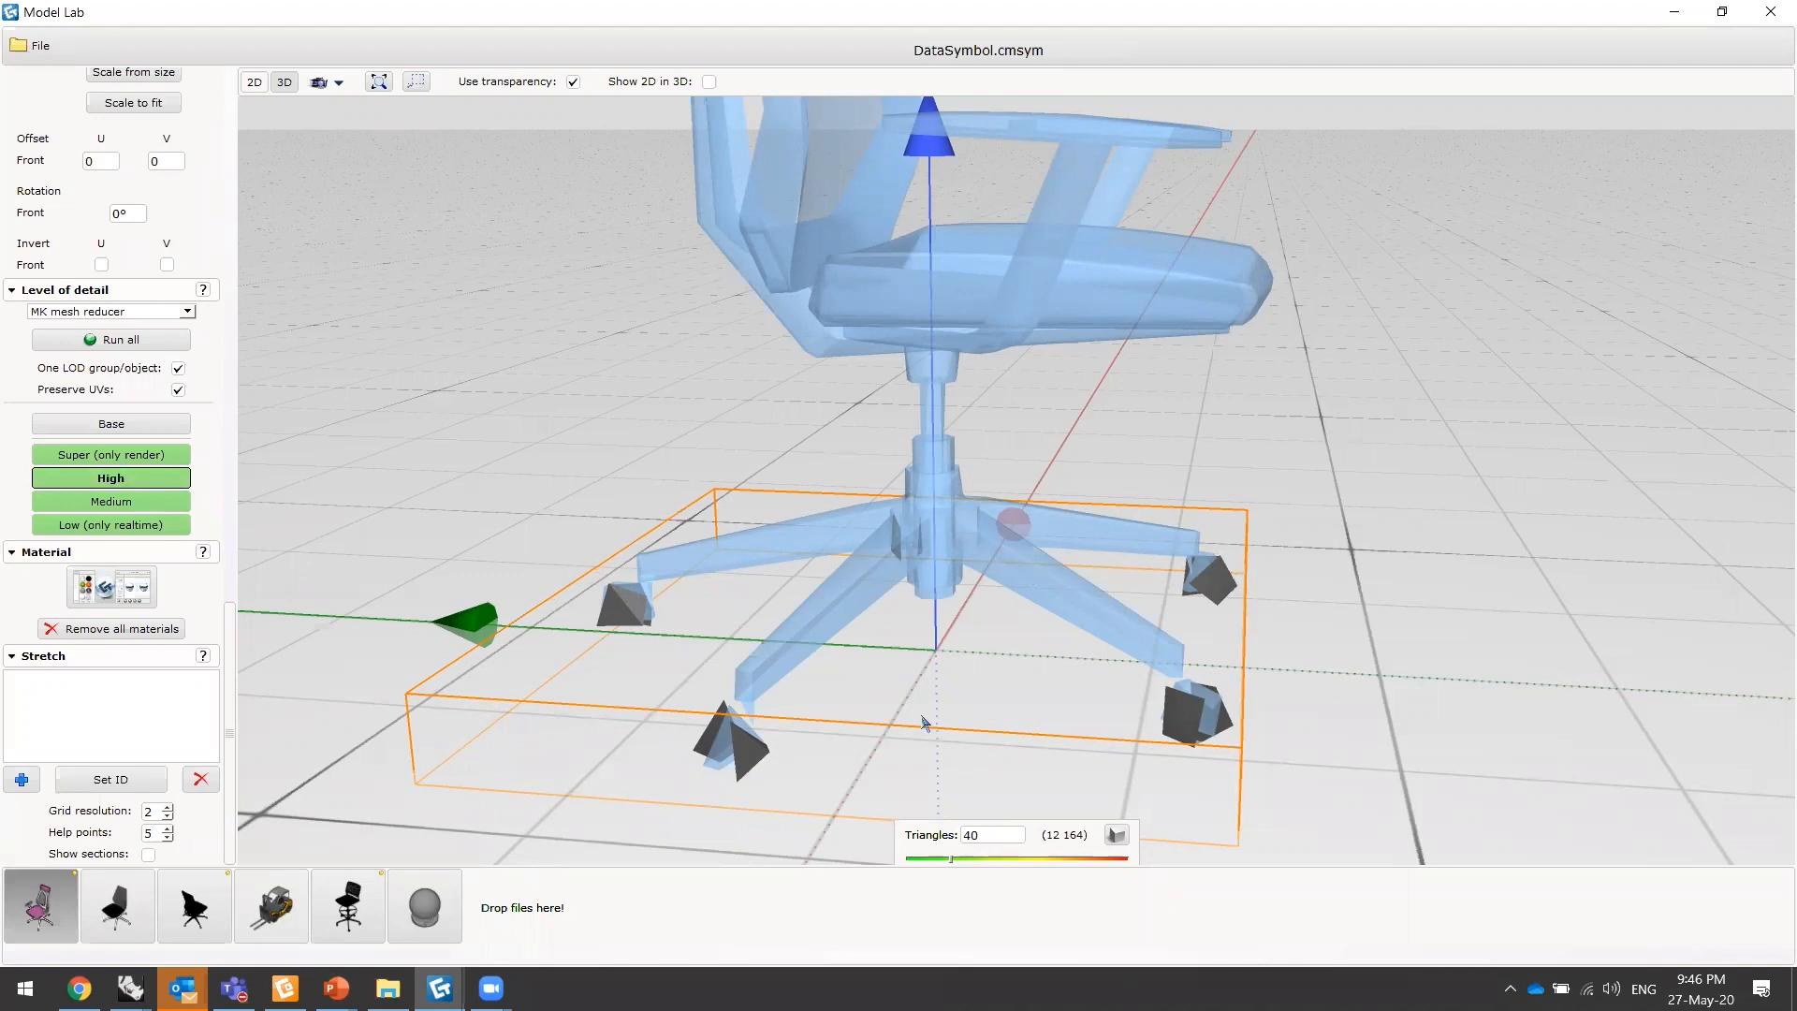
pyautogui.scroll(-5, 1003, 708)
pyautogui.scroll(3, 983, 871)
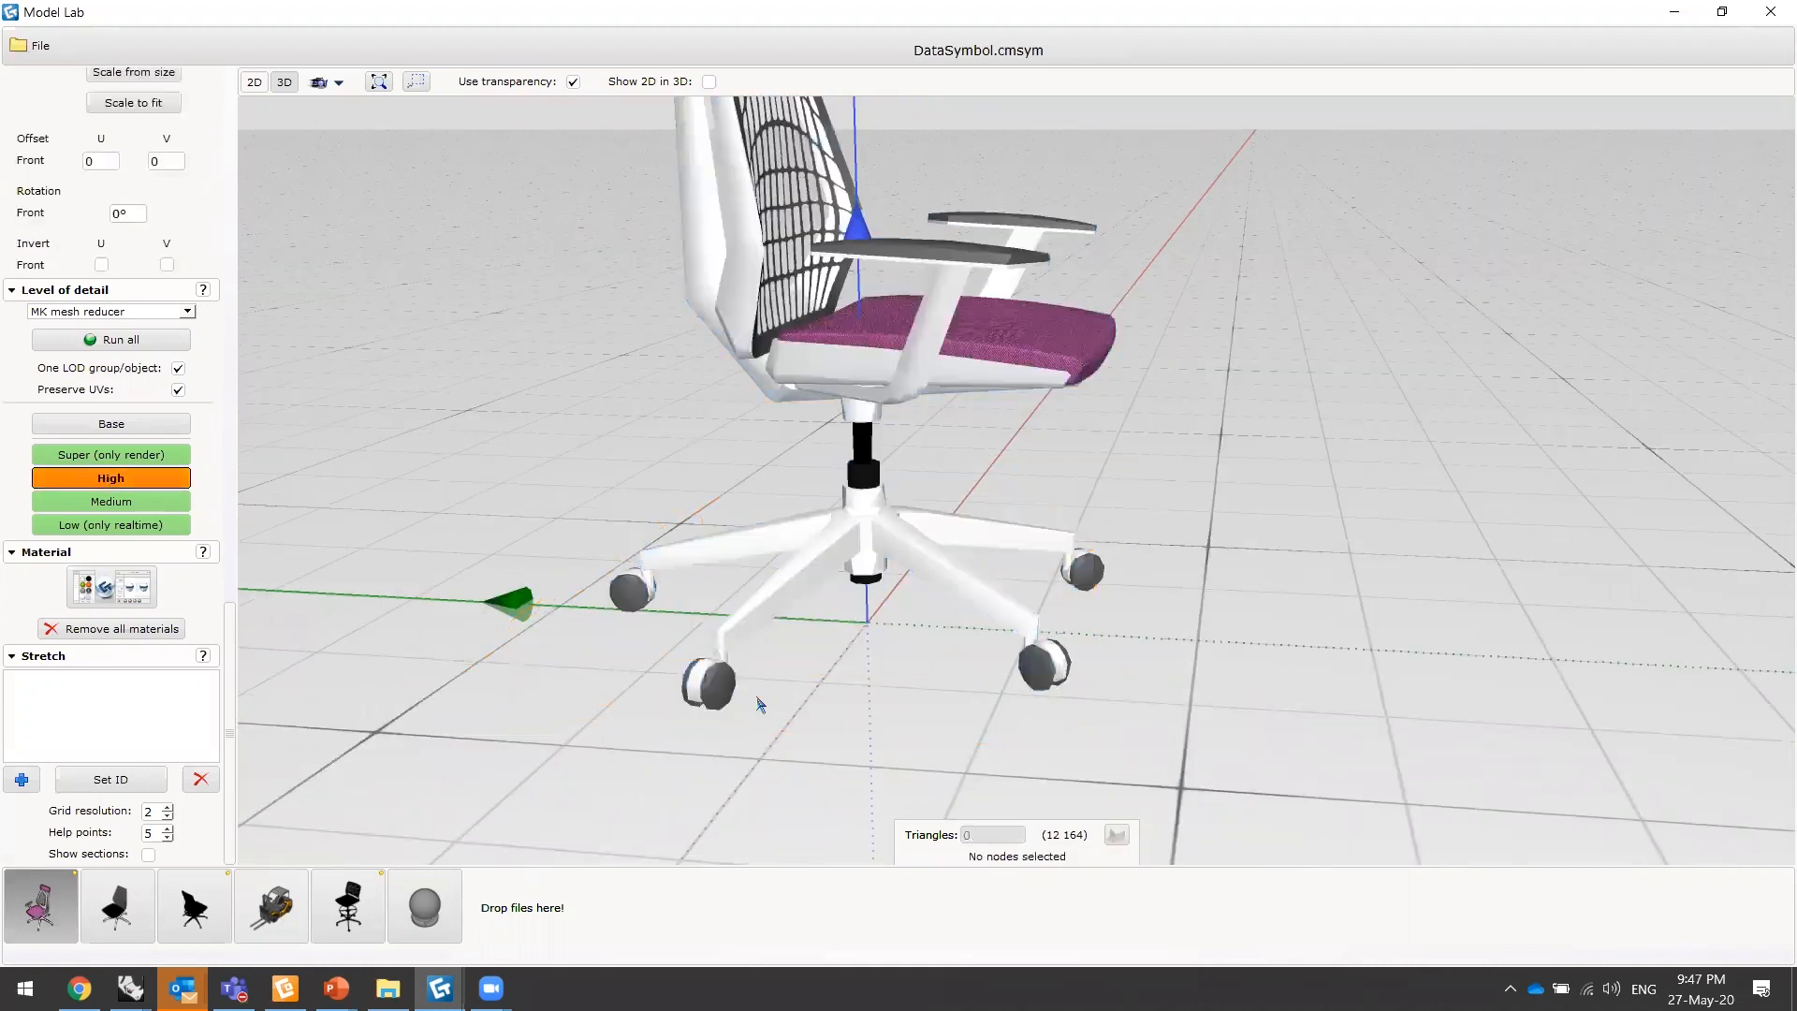
pyautogui.click(171, 343)
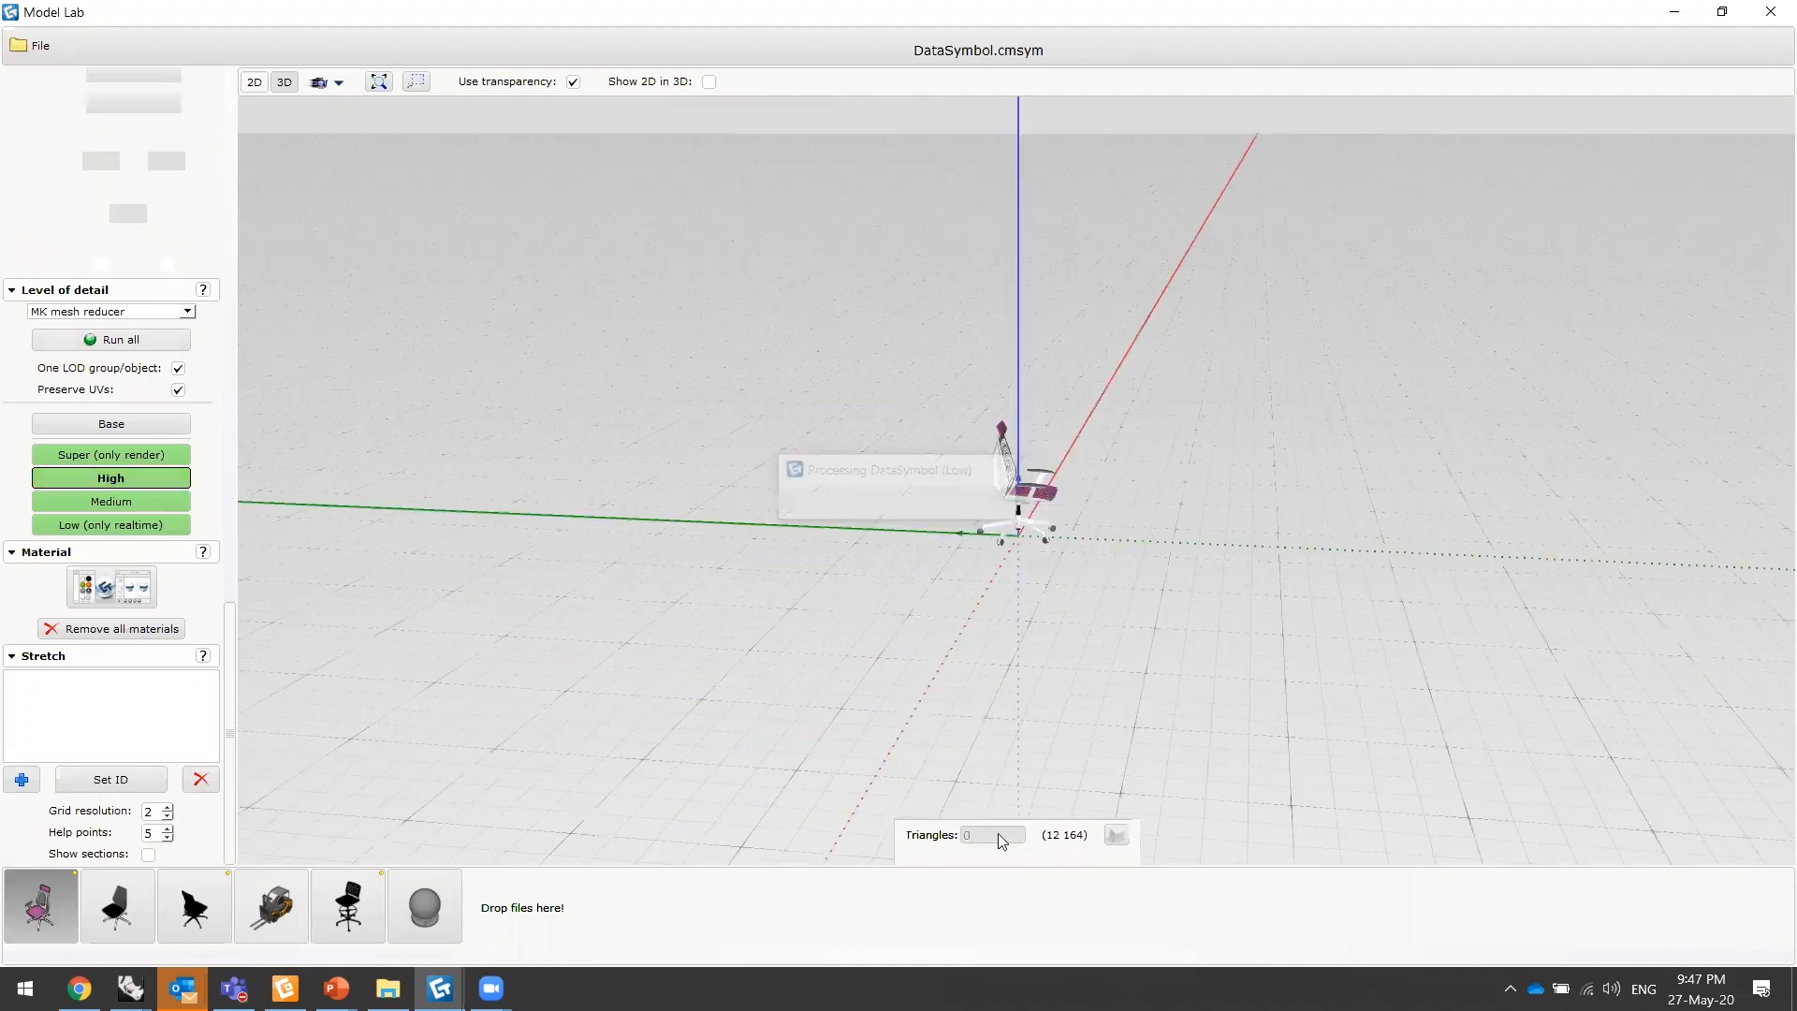
# - Set the casters to 748 triangles in the High level and check their shape at different distances
pyautogui.moveTo(988, 850); pyautogui.dragTo(1143, 858)
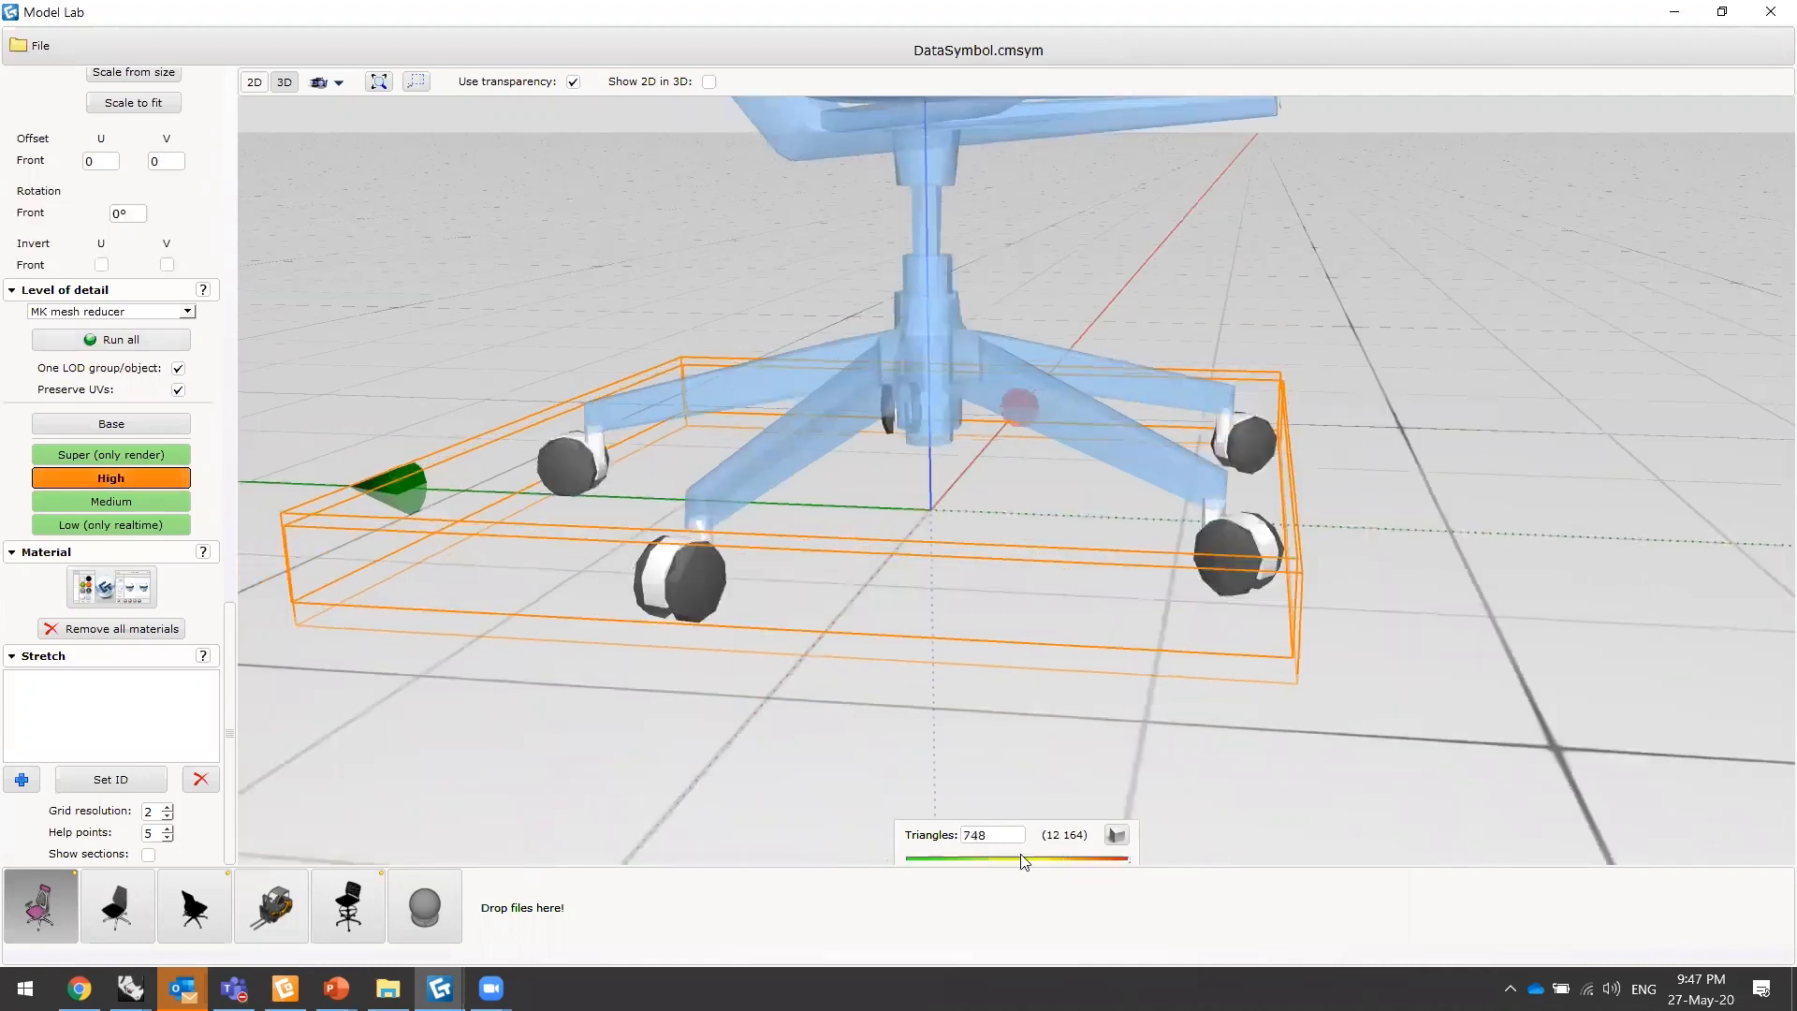
pyautogui.scroll(-3, 1038, 604)
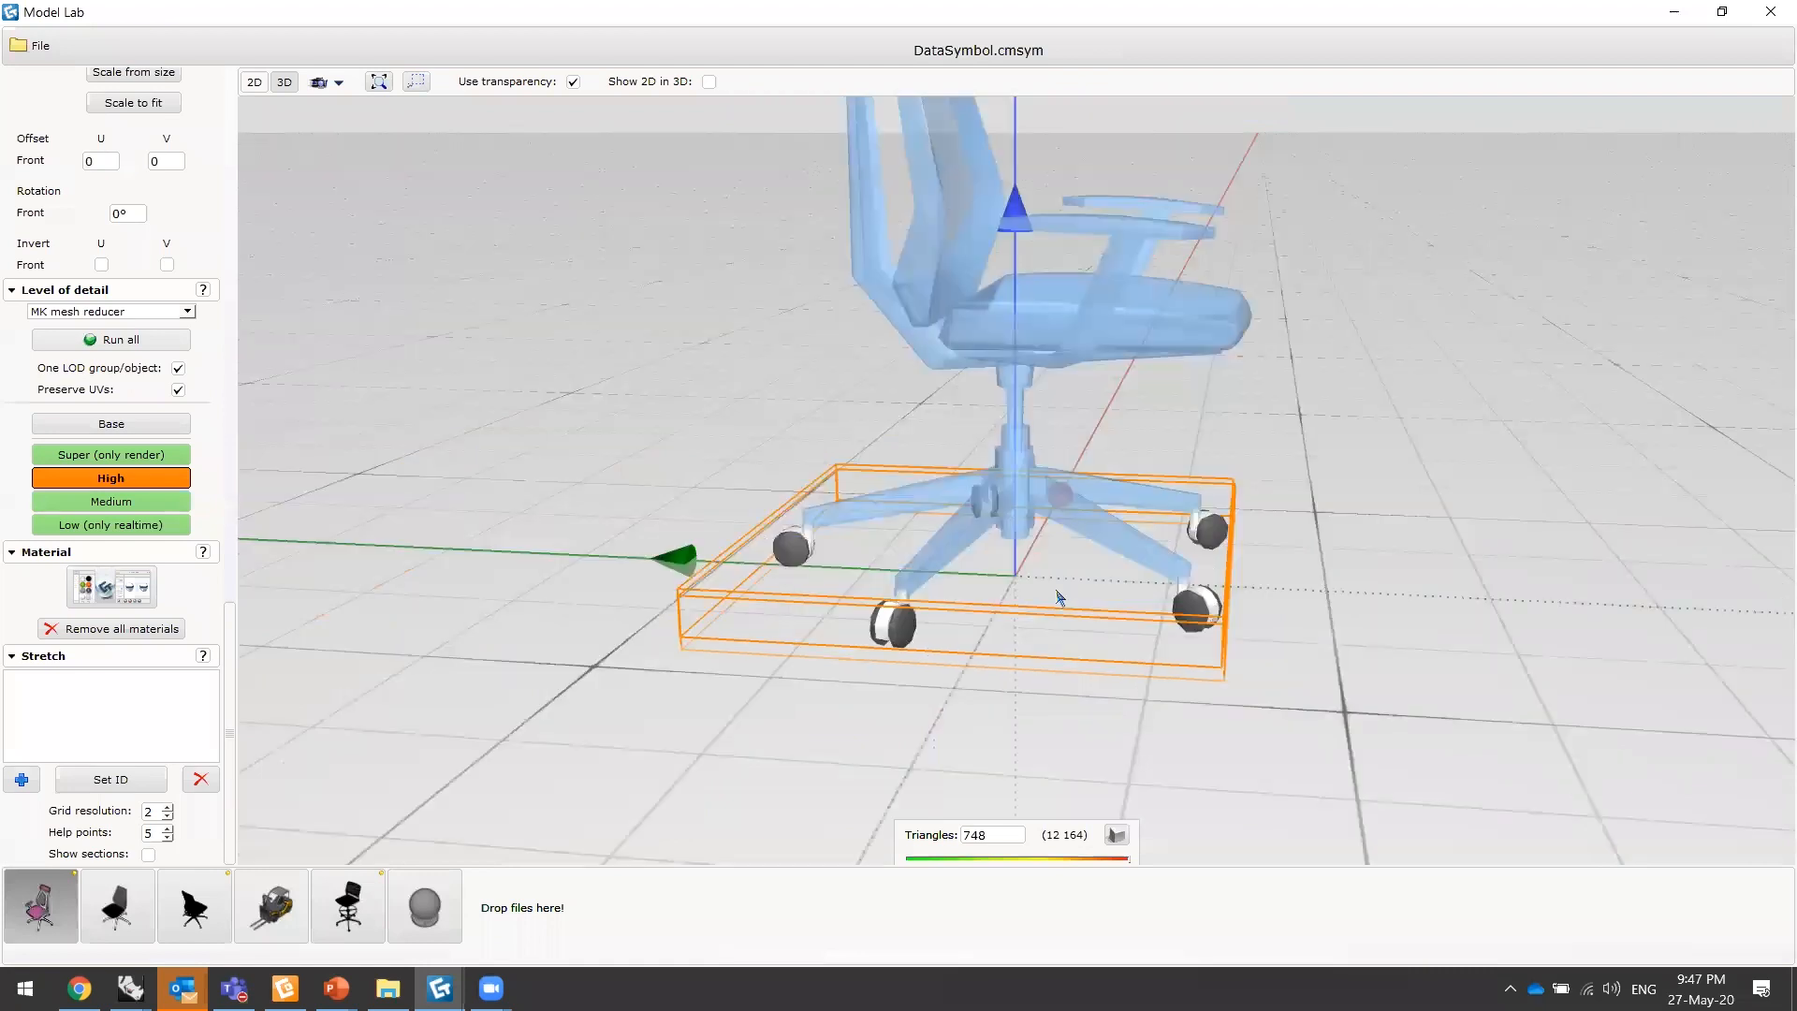
pyautogui.scroll(1, 1095, 562)
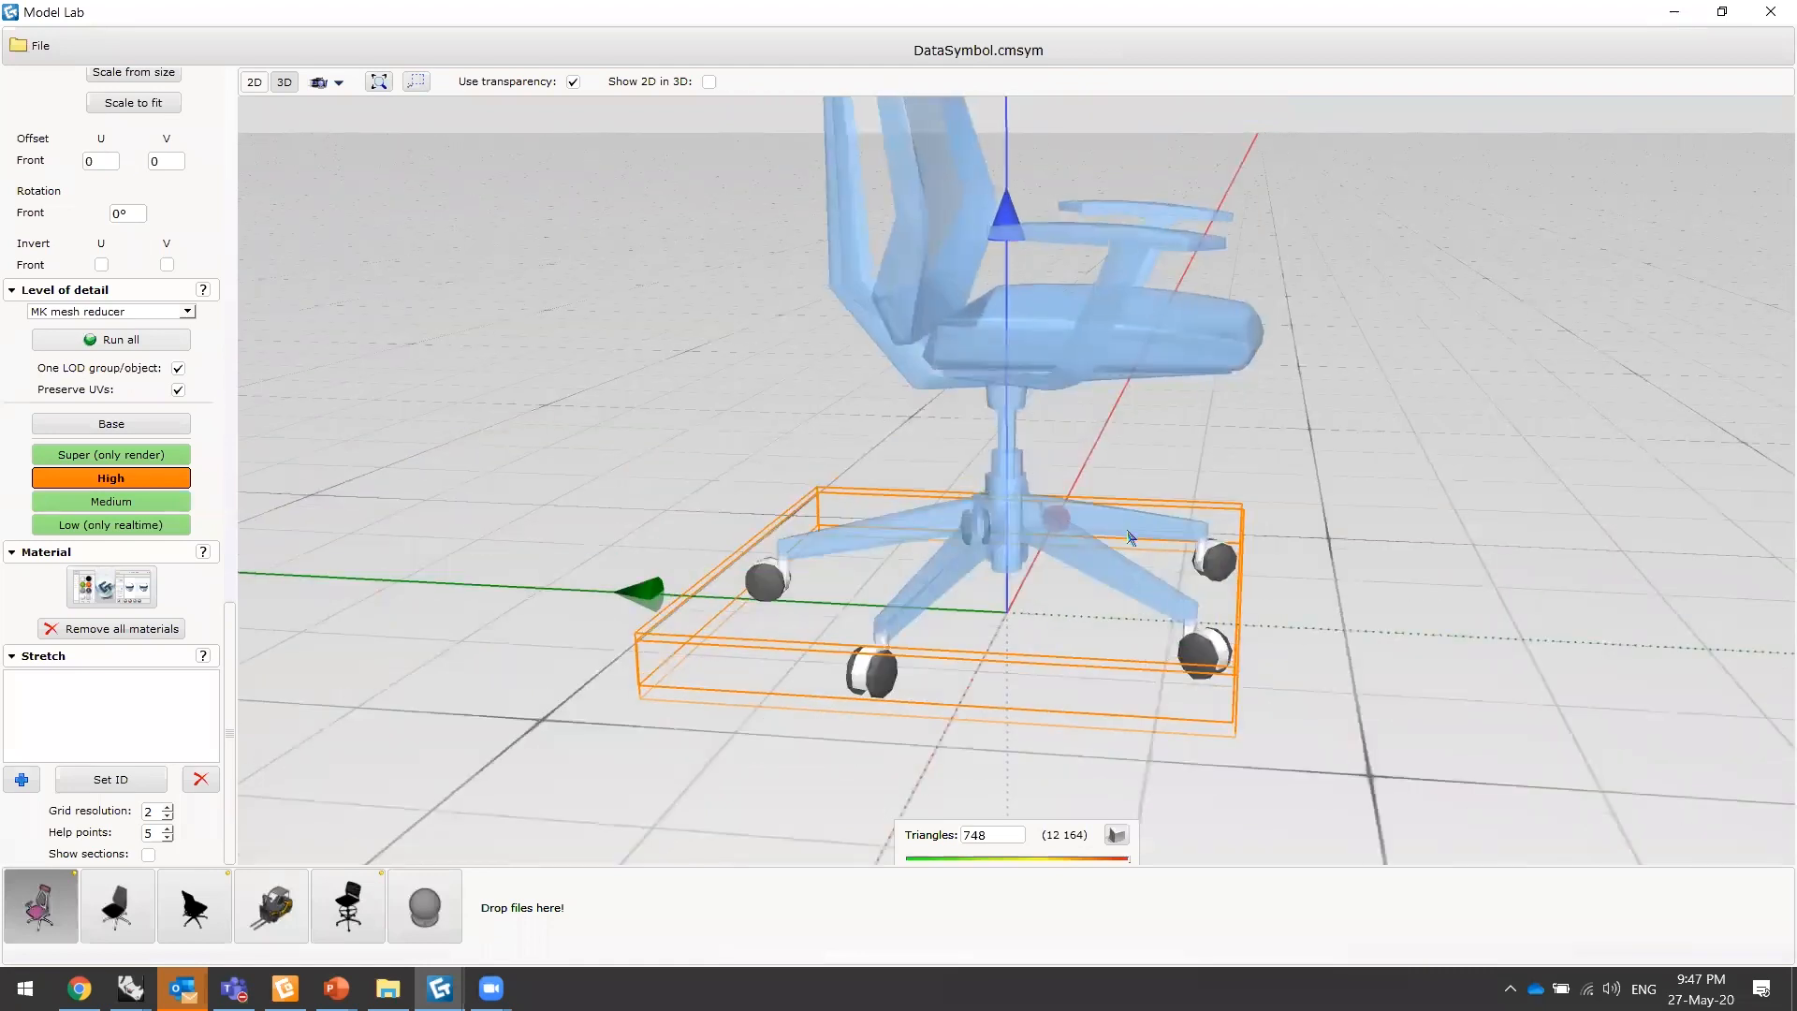
# - Reduce the purple seat cushion to 234 triangles in the High level
pyautogui.click(992, 491)
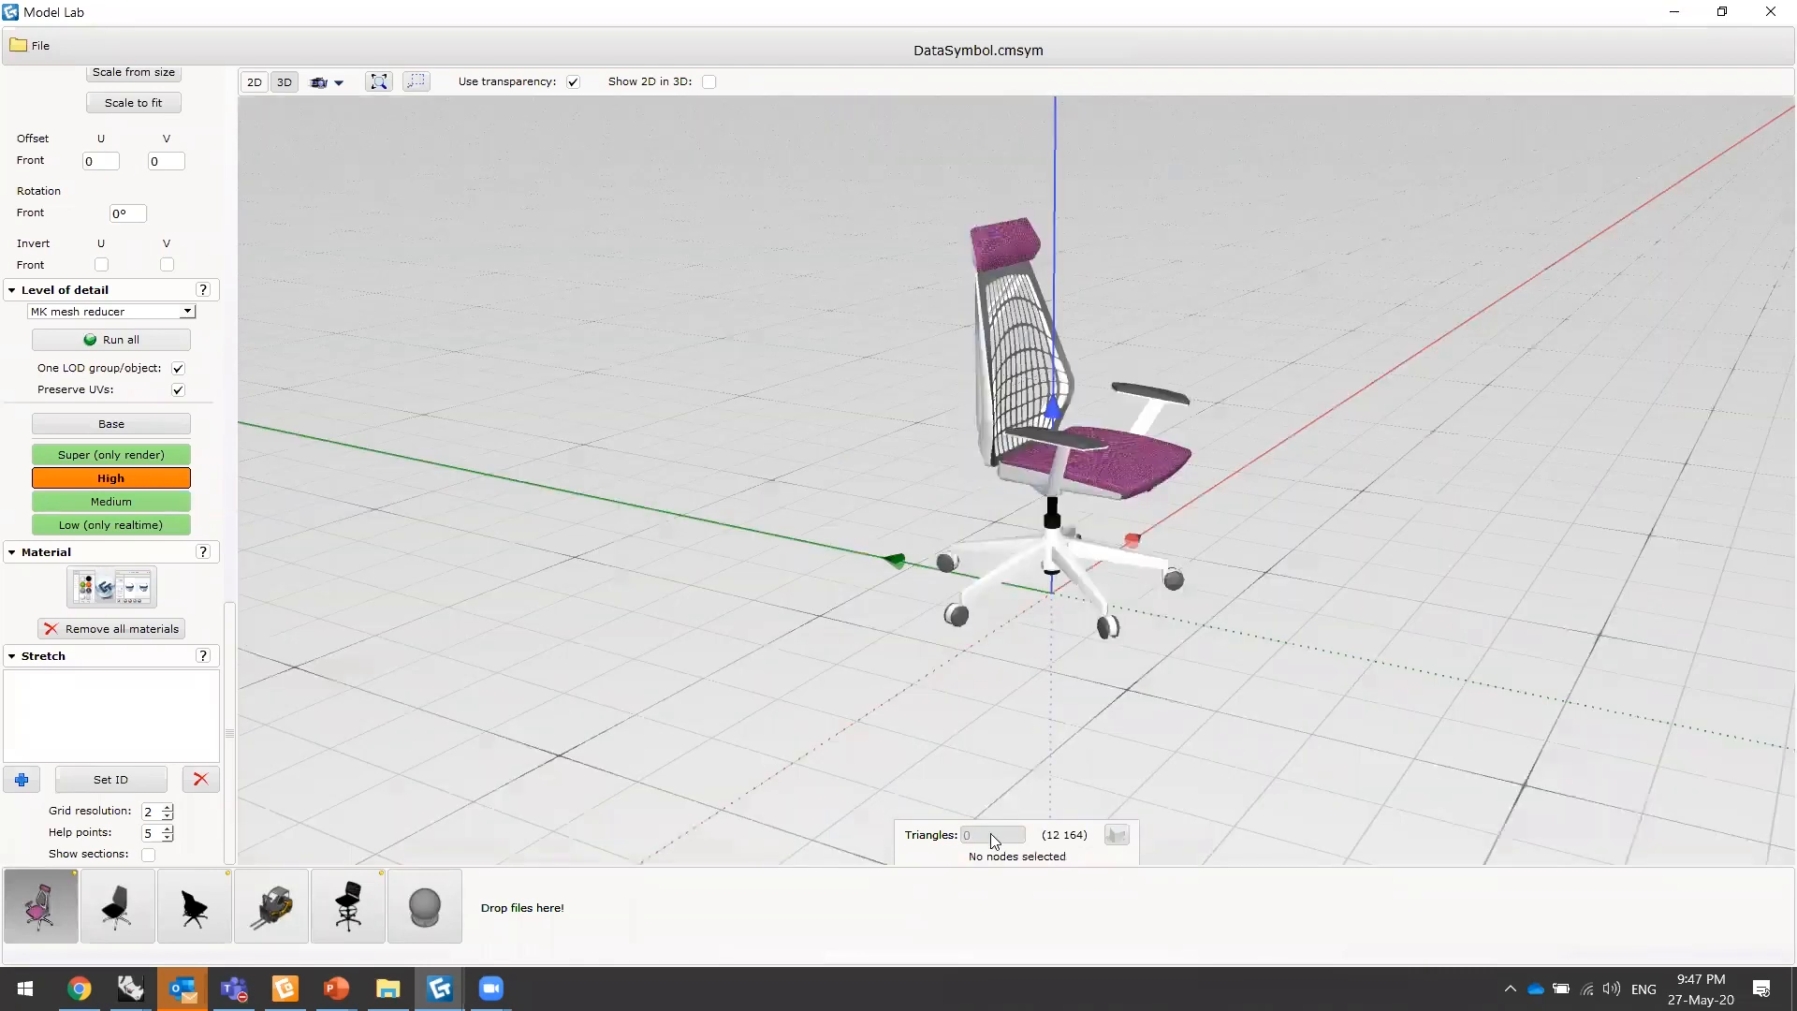
pyautogui.click(1116, 833)
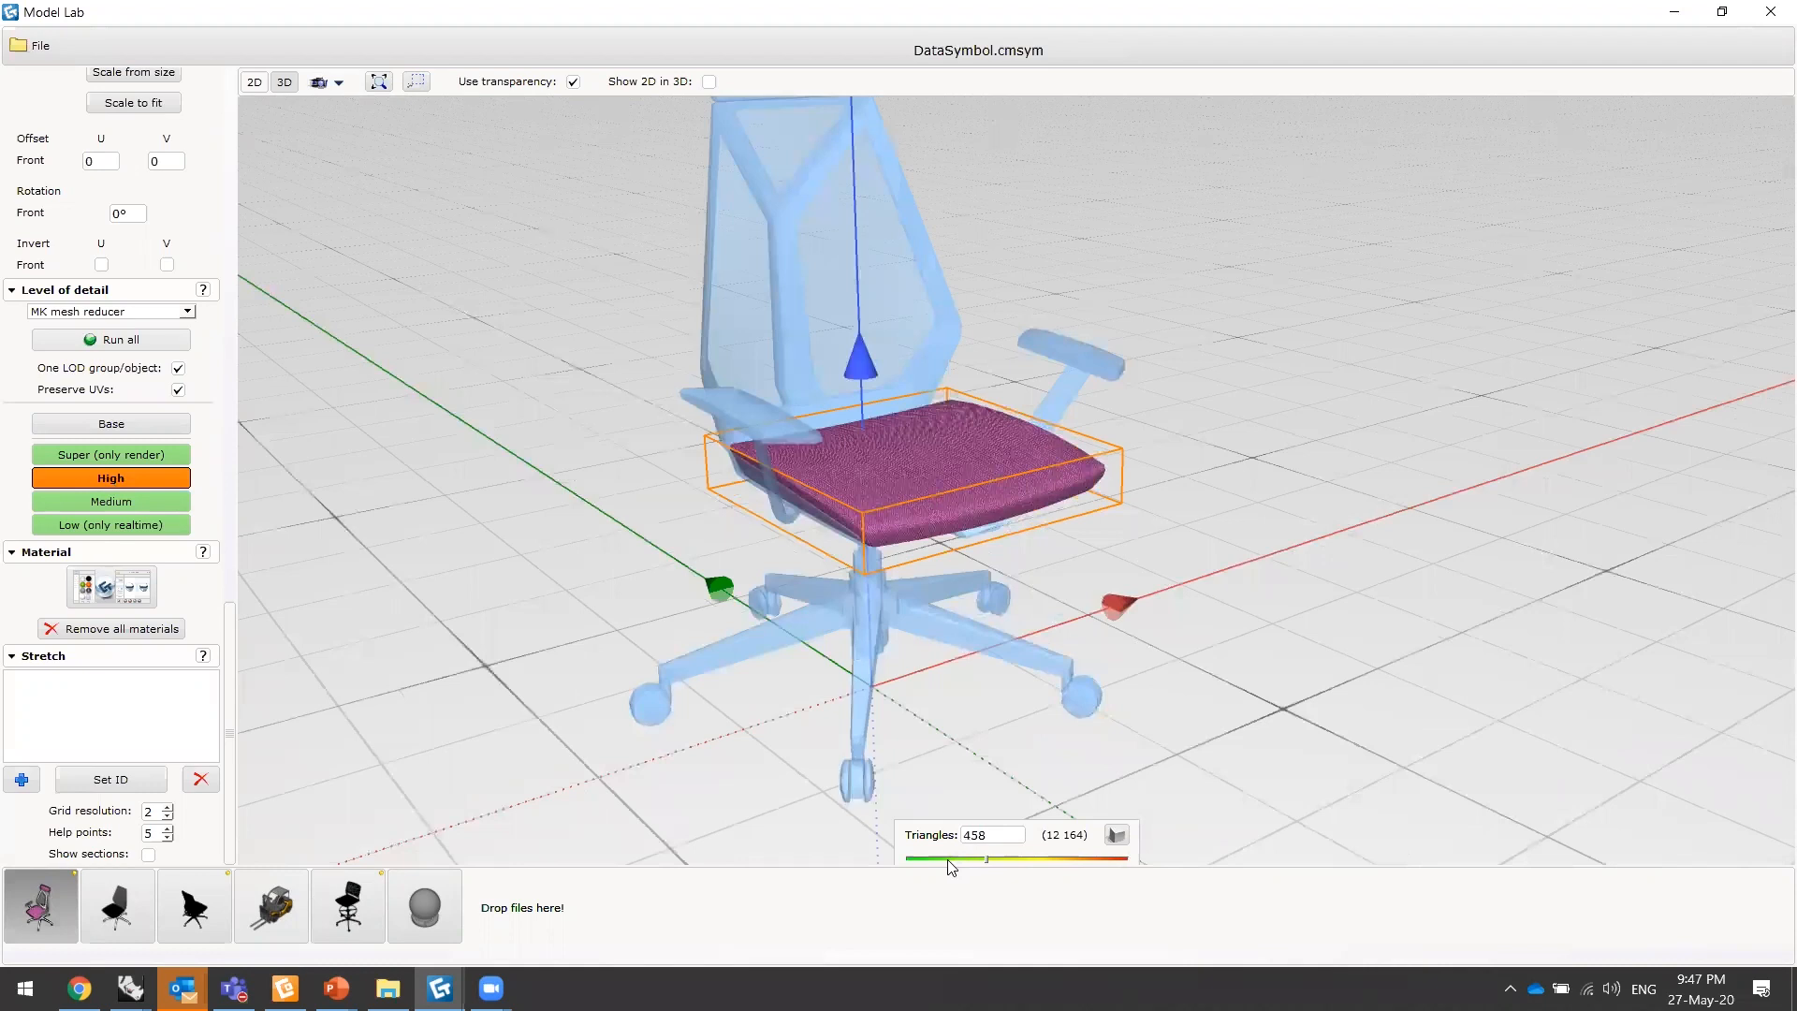
pyautogui.click(948, 859)
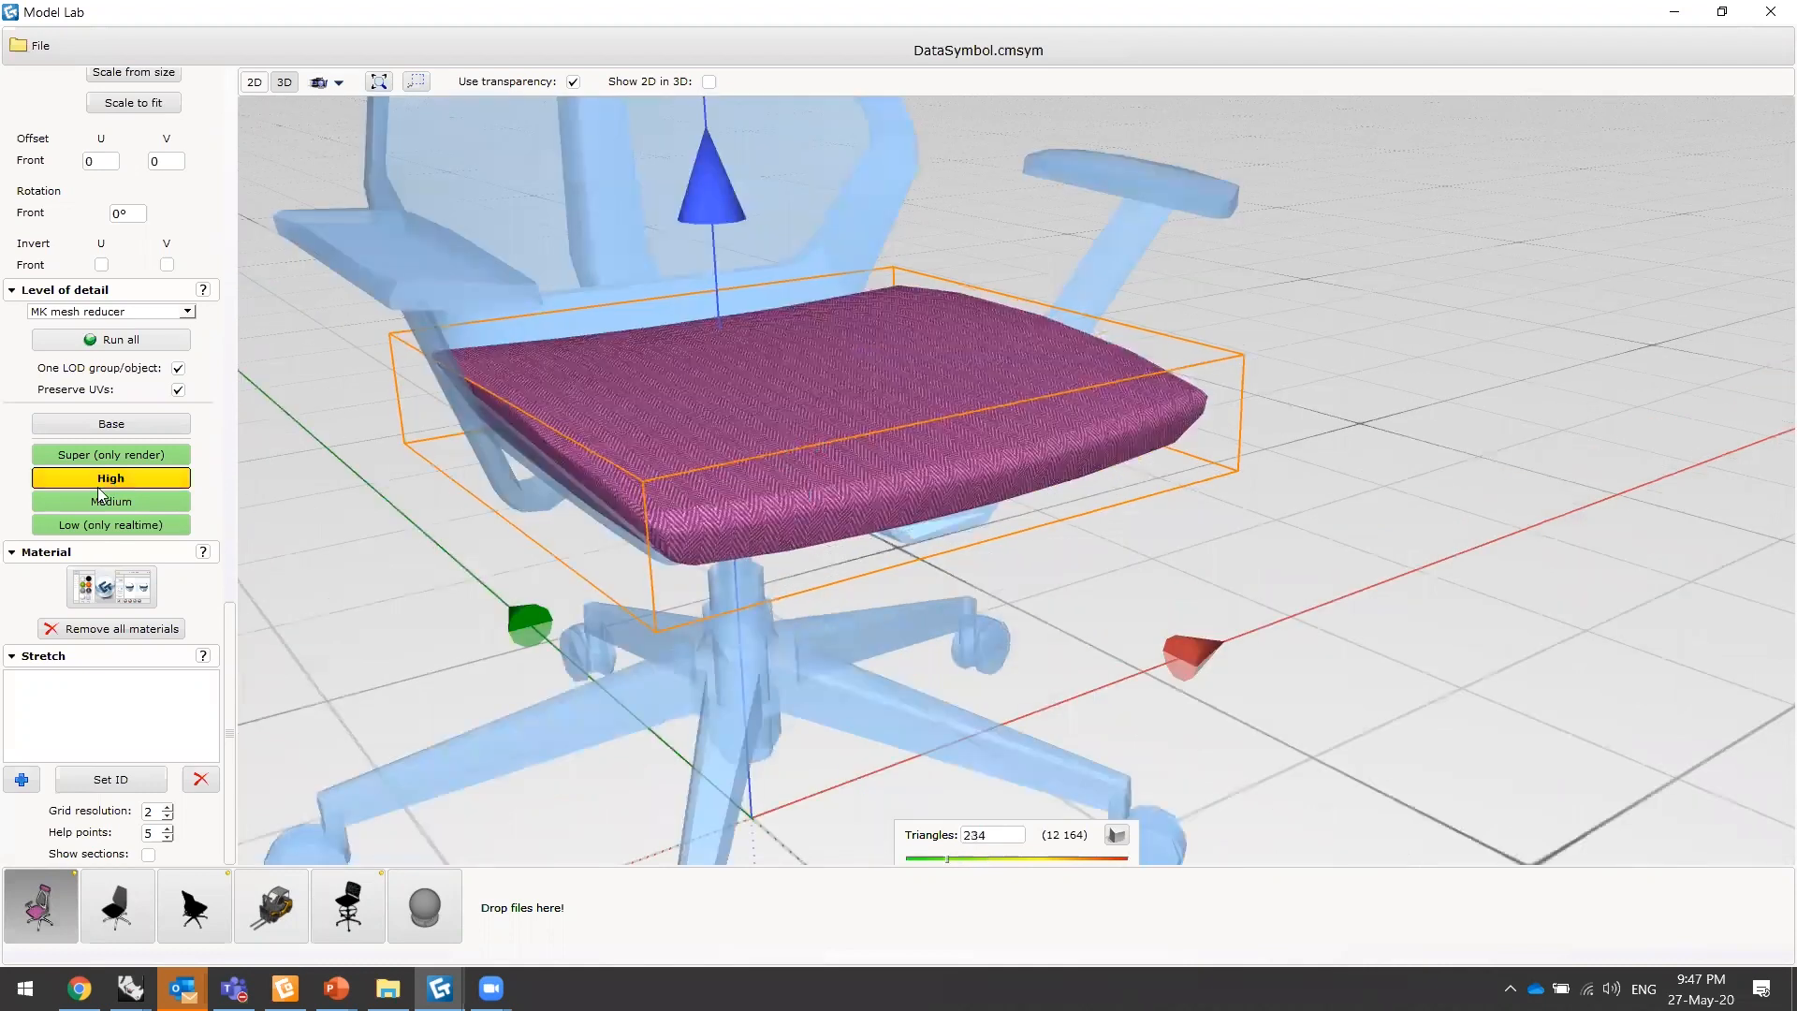
# - Set the white star base to 200 triangles and the white backrest frame to 400 triangles in the High level
pyautogui.scroll(-2, 706, 423)
pyautogui.scroll(-1, 817, 436)
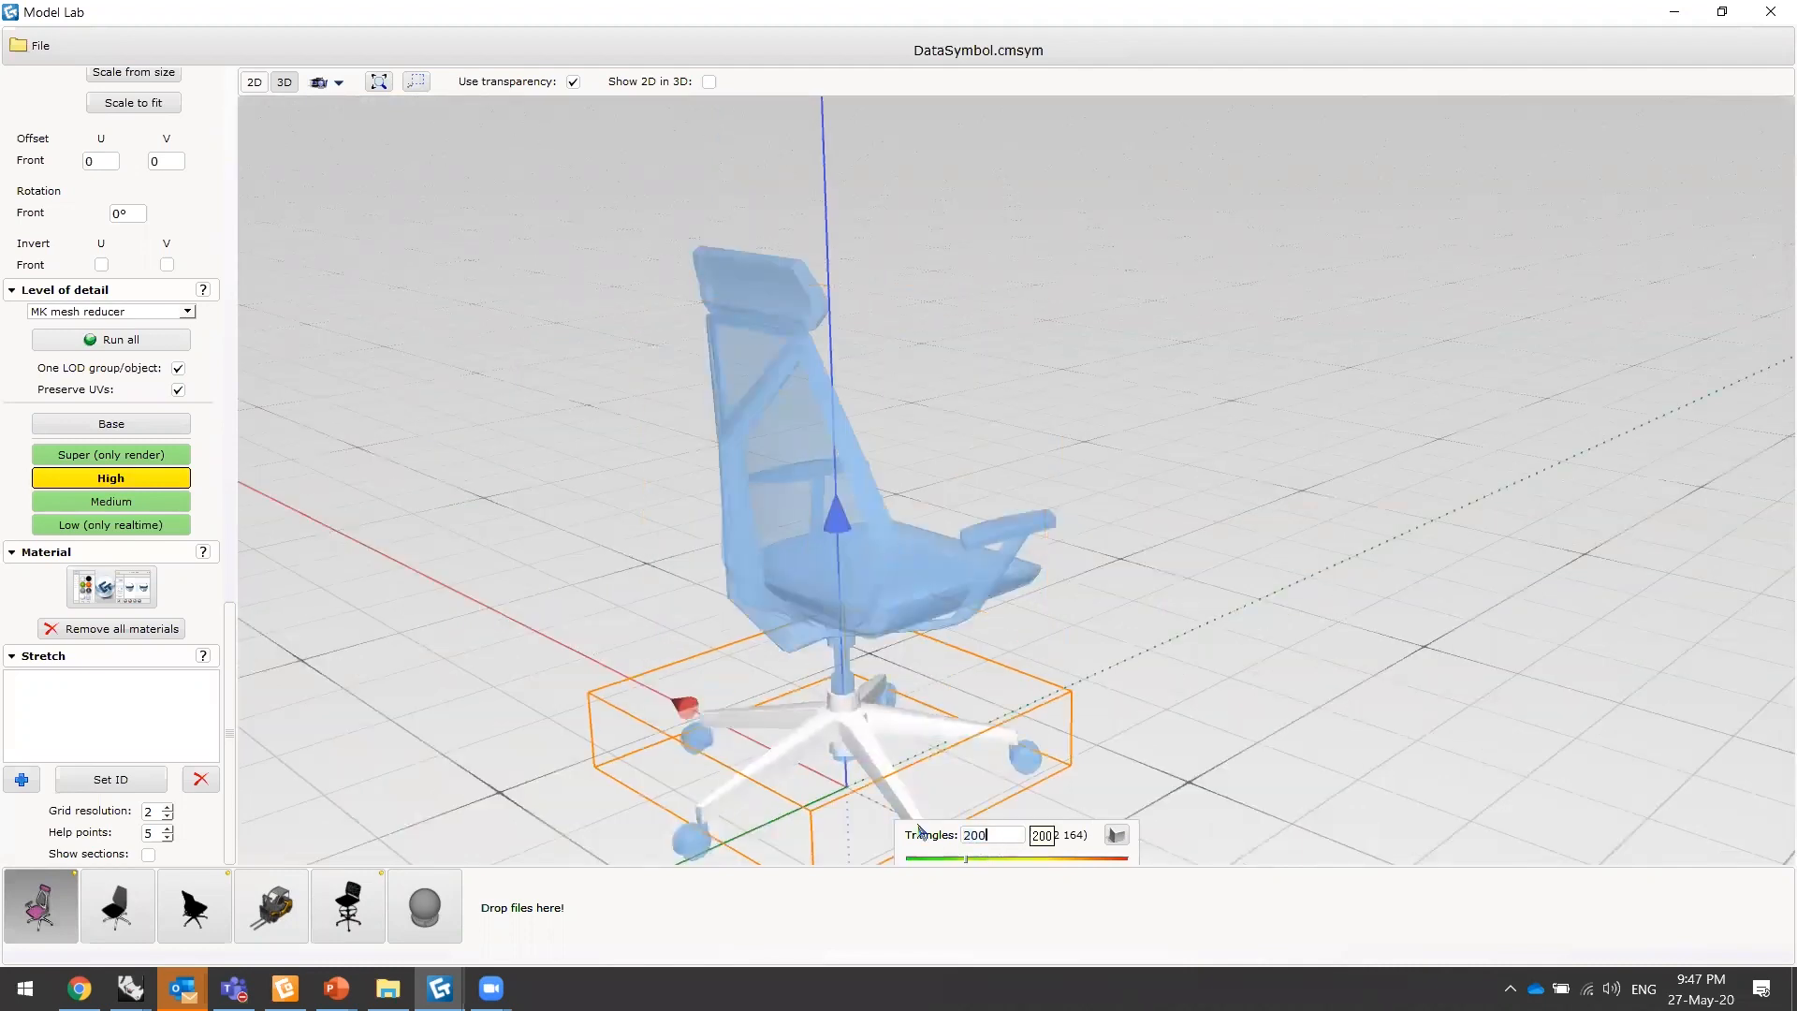
pyautogui.click(866, 884)
pyautogui.click(850, 622)
pyautogui.click(992, 836)
pyautogui.moveTo(992, 835); pyautogui.dragTo(958, 833)
pyautogui.write('00')
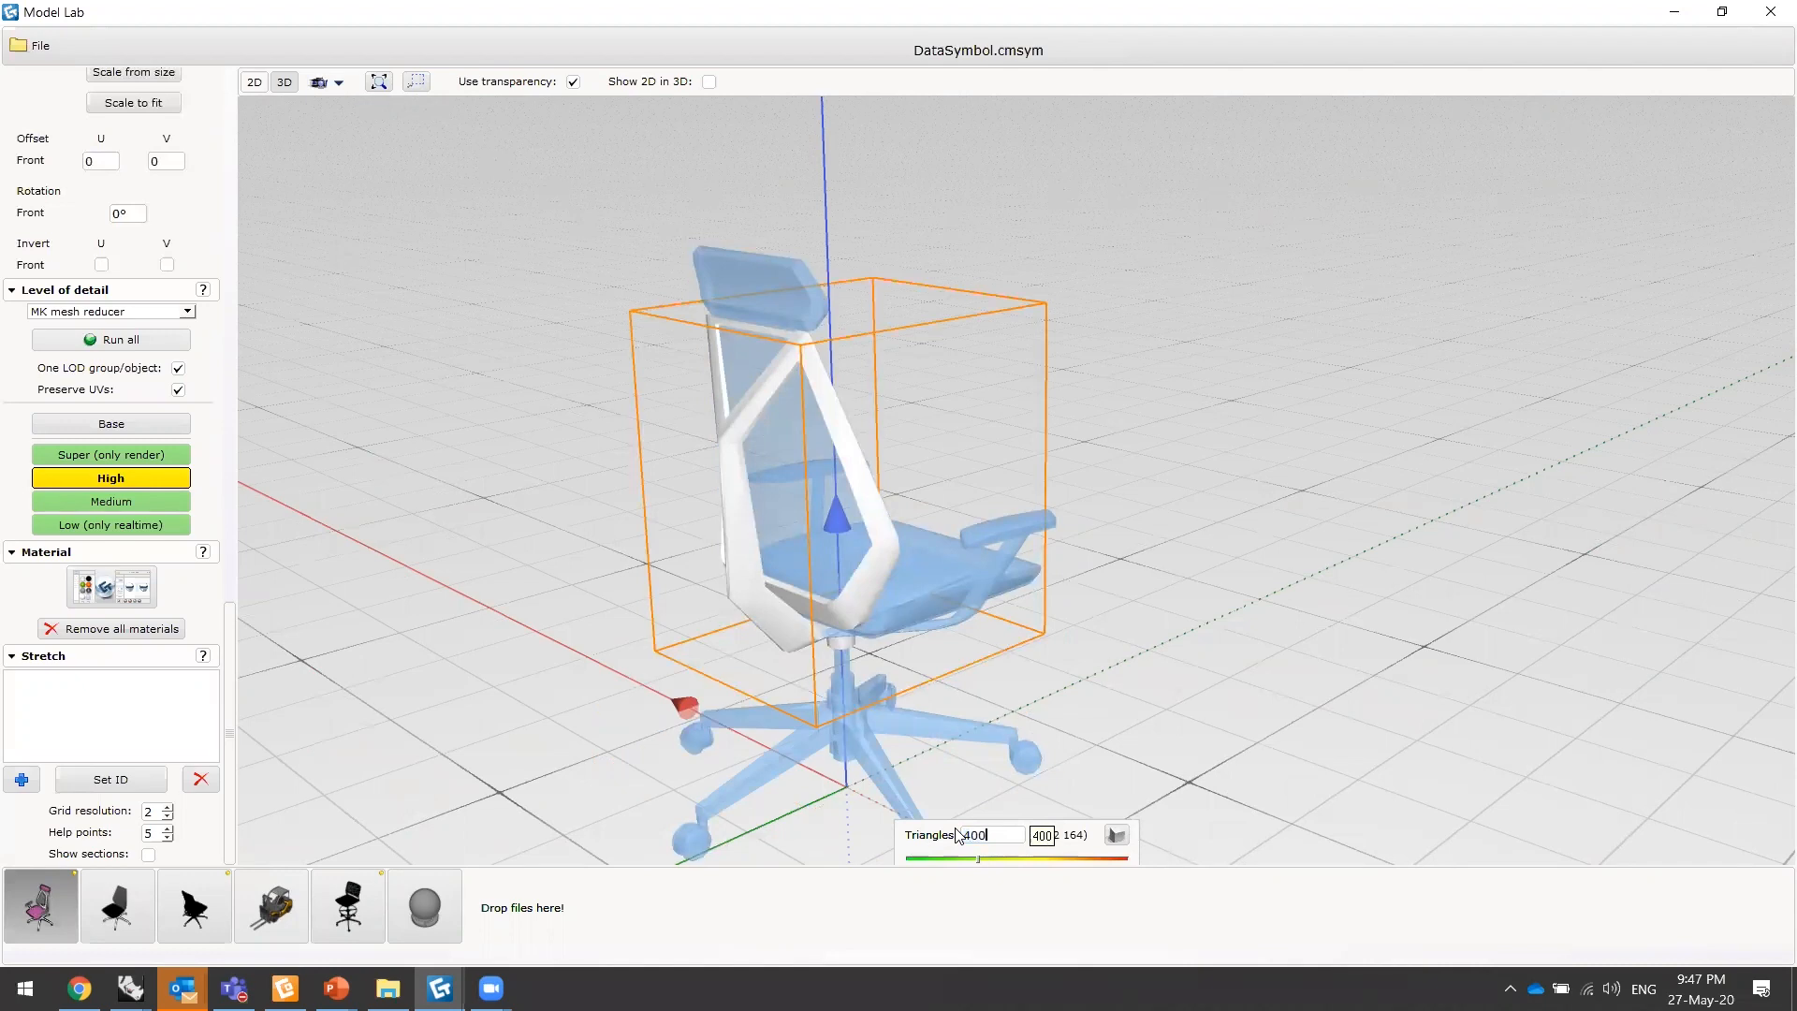
pyautogui.click(952, 653)
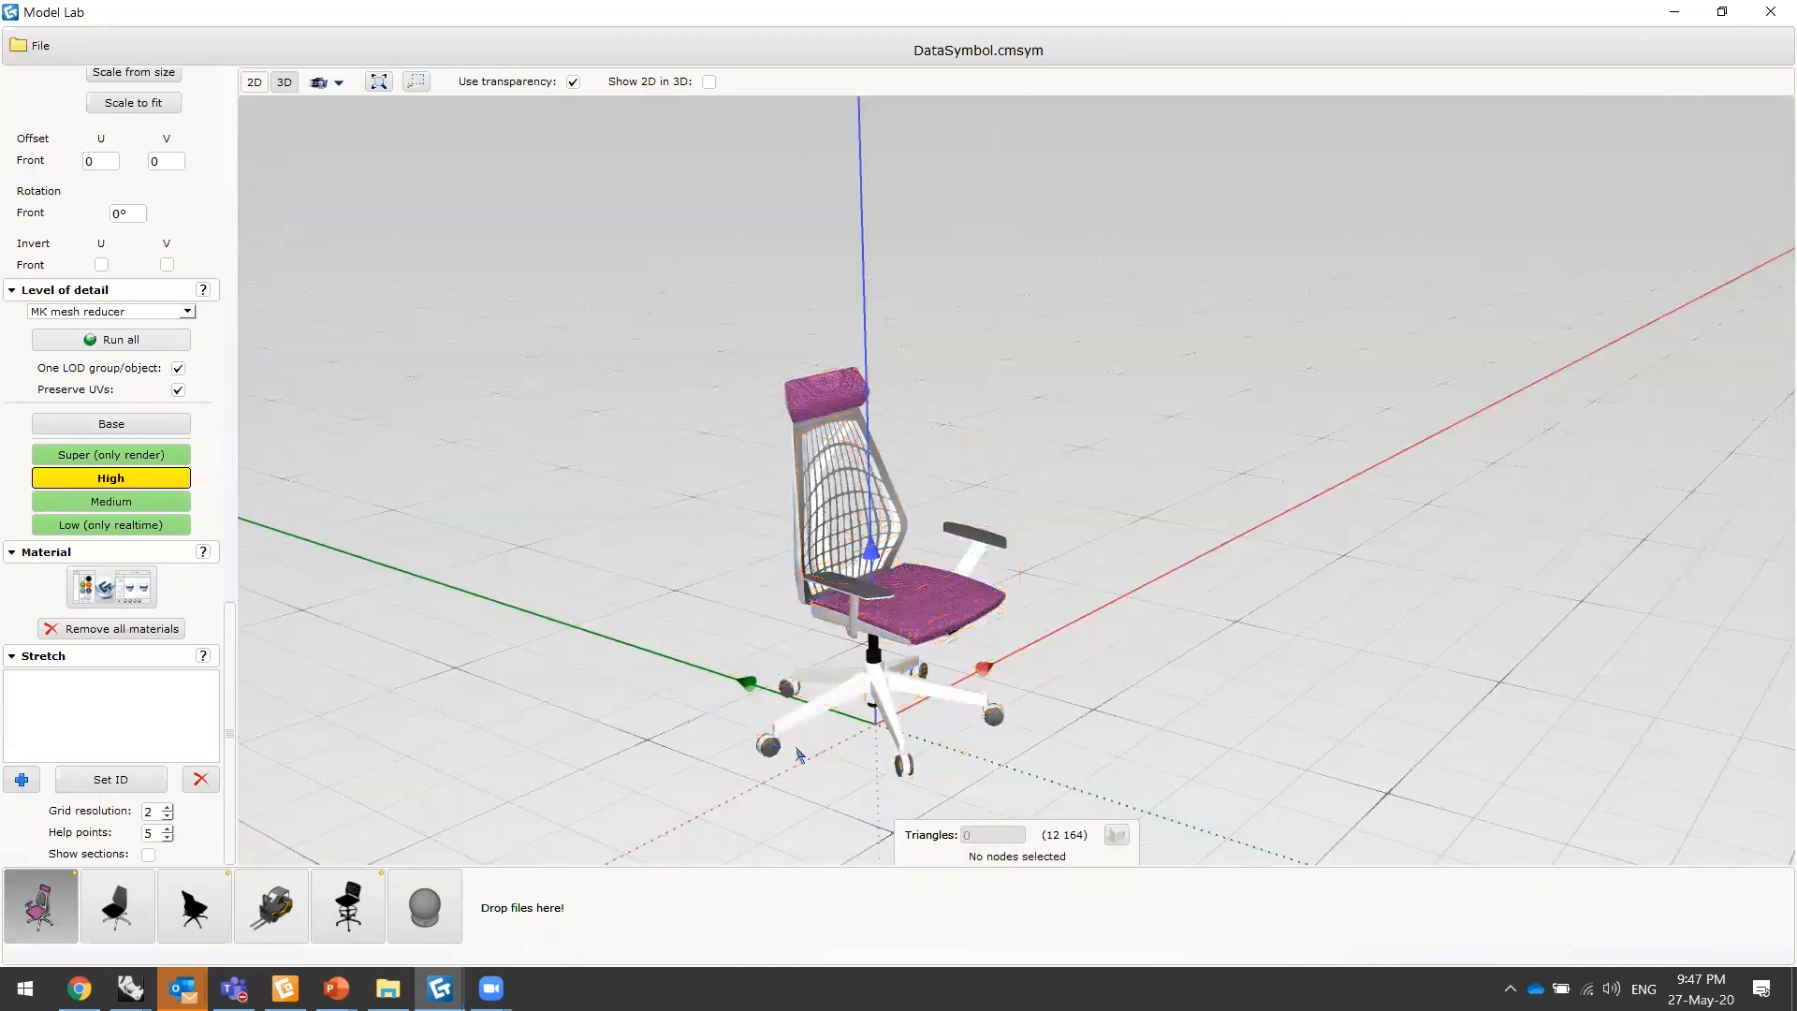
# - Examine the balanced chair in the High level at close range and from farther away
pyautogui.scroll(3, 780, 802)
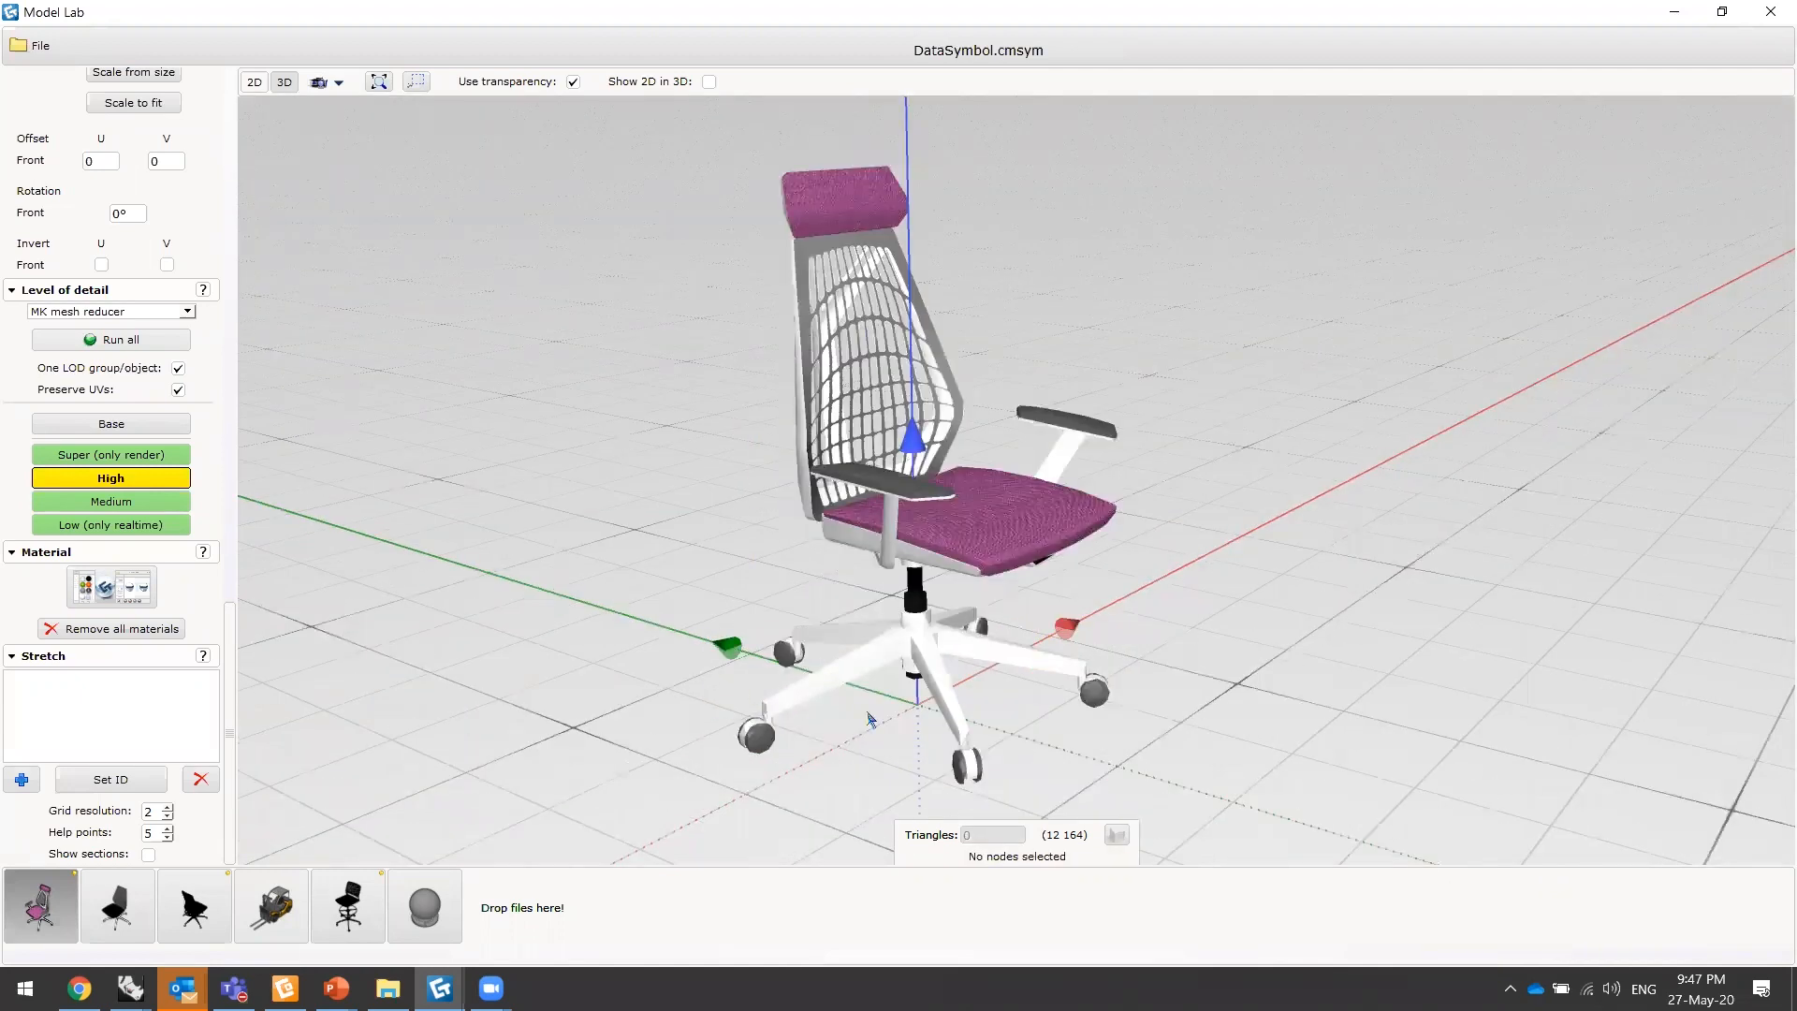
pyautogui.scroll(-2, 870, 700)
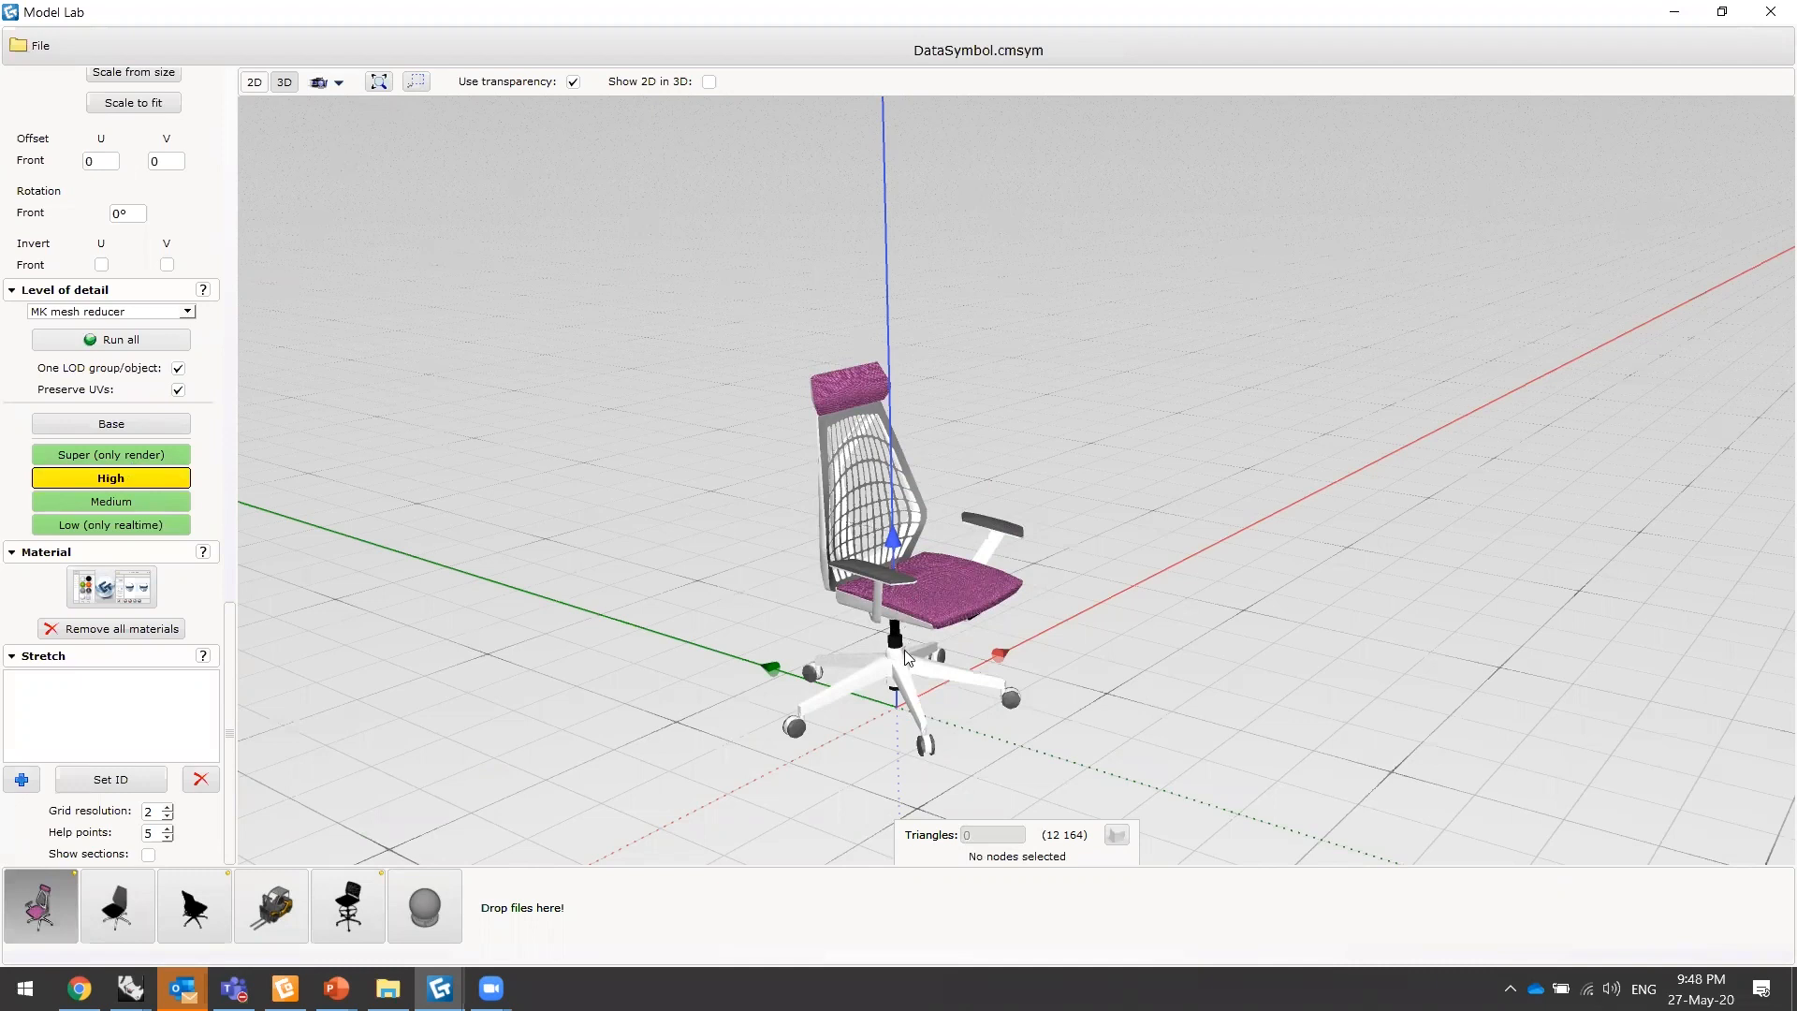
pyautogui.scroll(1, 926, 613)
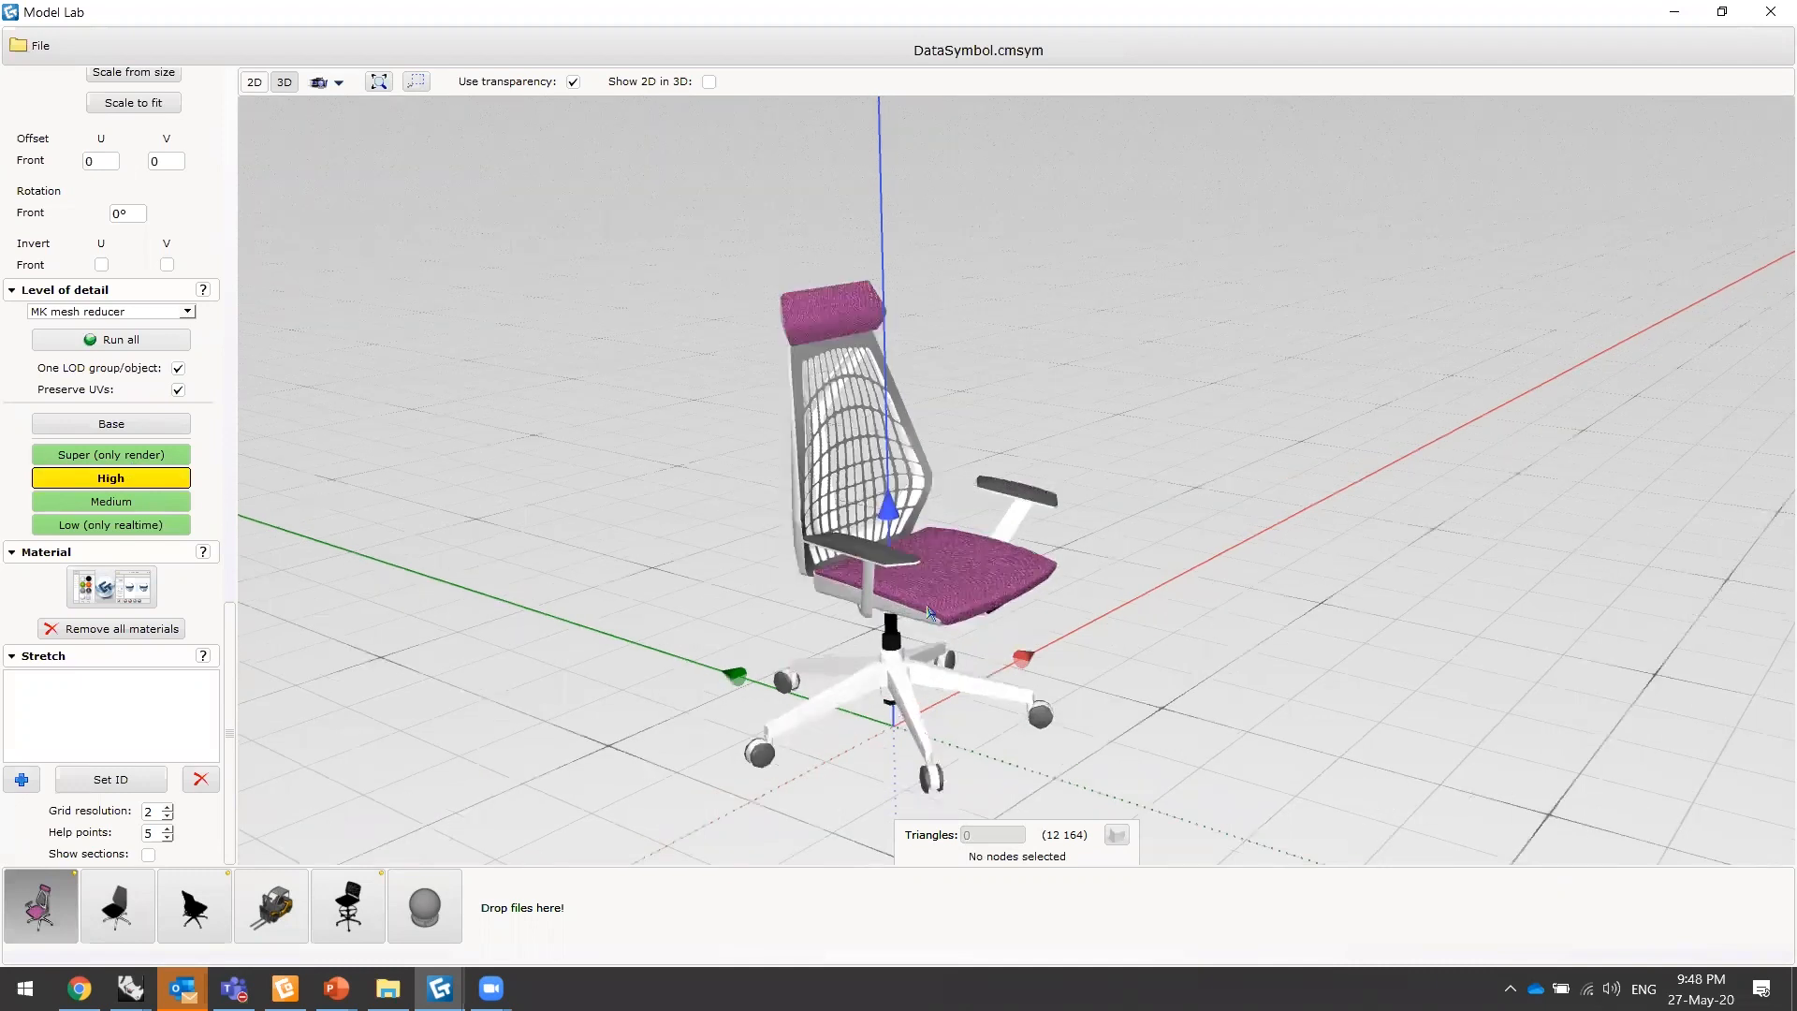
pyautogui.scroll(1, 800, 727)
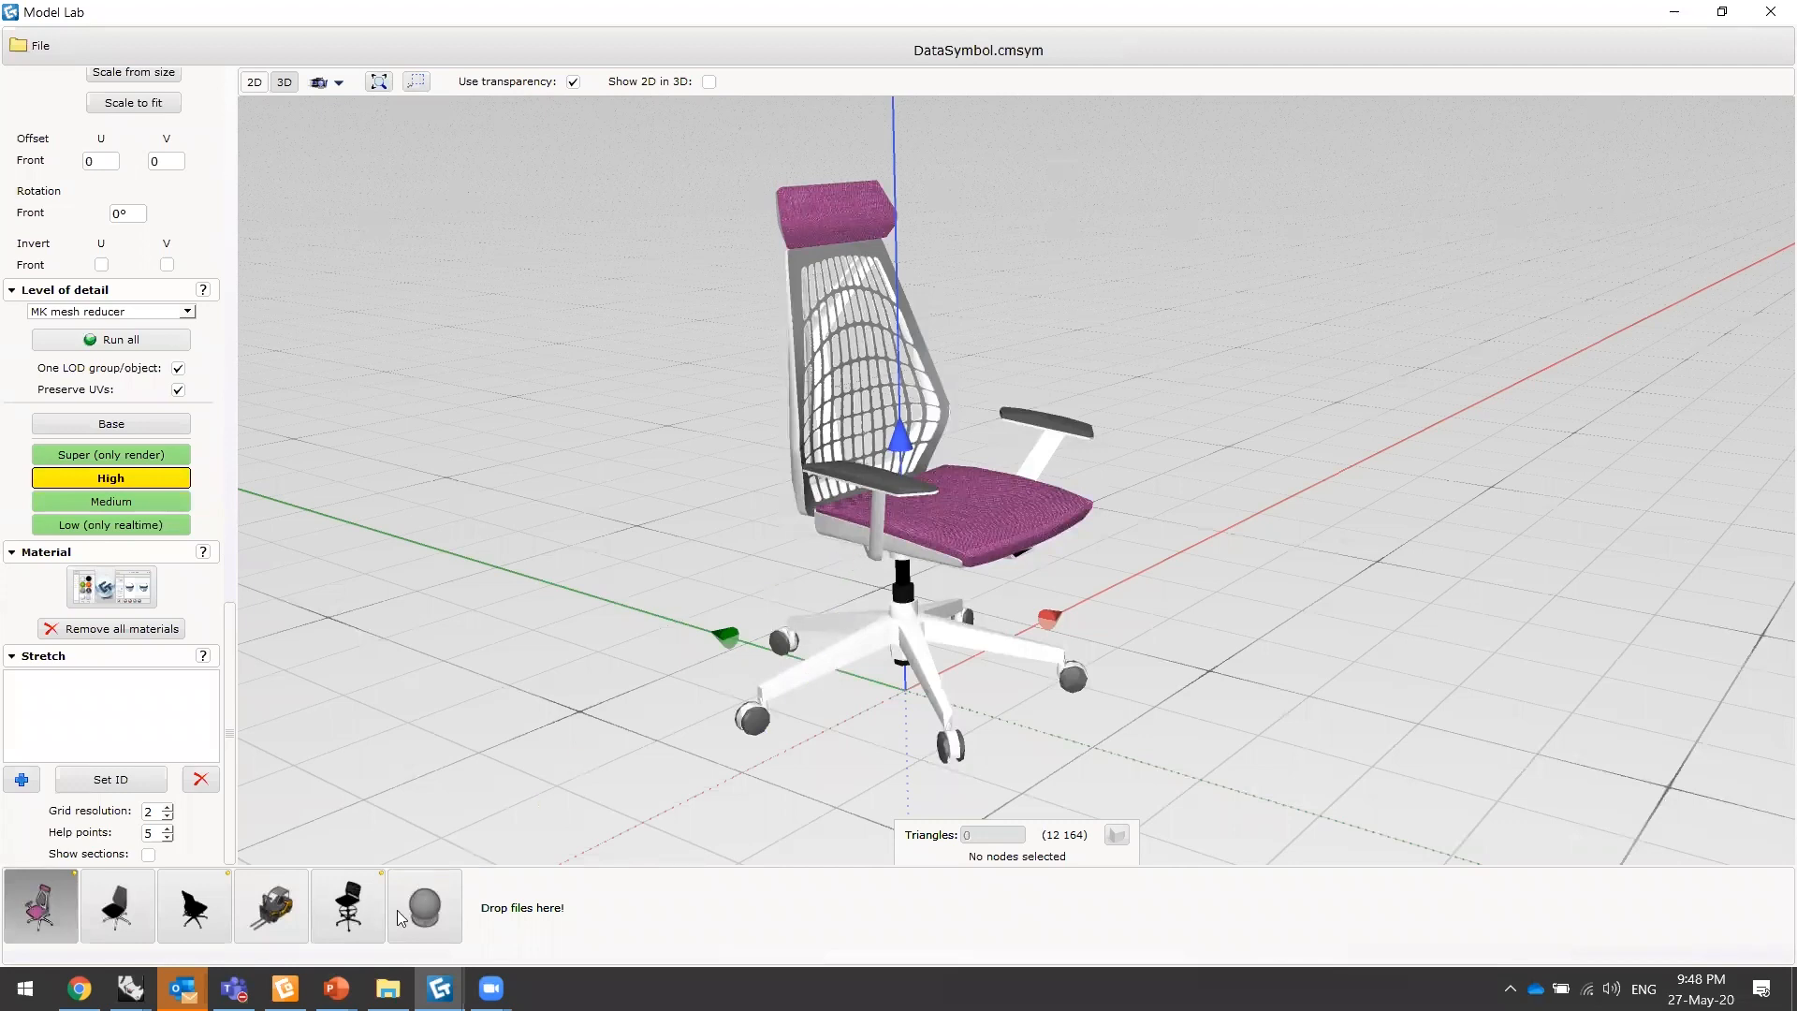
pyautogui.moveTo(795, 702); pyautogui.dragTo(740, 744, button='middle')
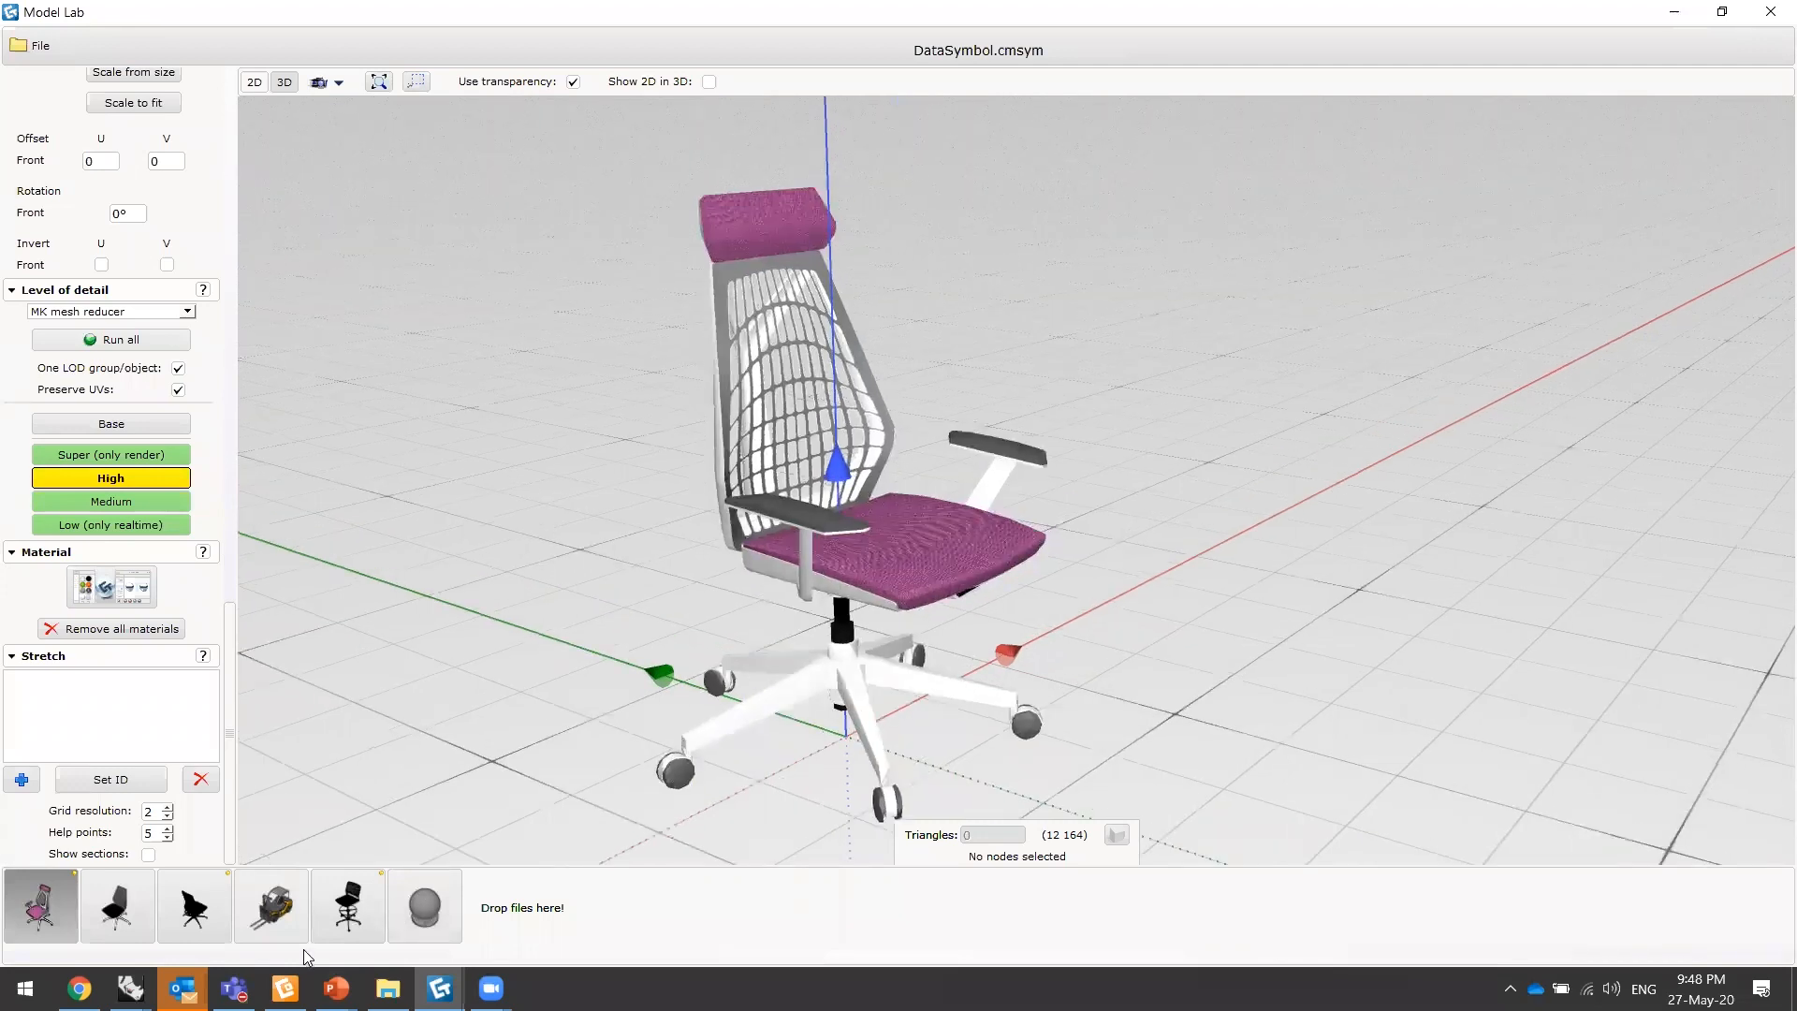
# - Switch to the PowerPoint slide show and browse the slides on ribs and balancing polygons
pyautogui.moveTo(336, 988)
pyautogui.click(391, 874)
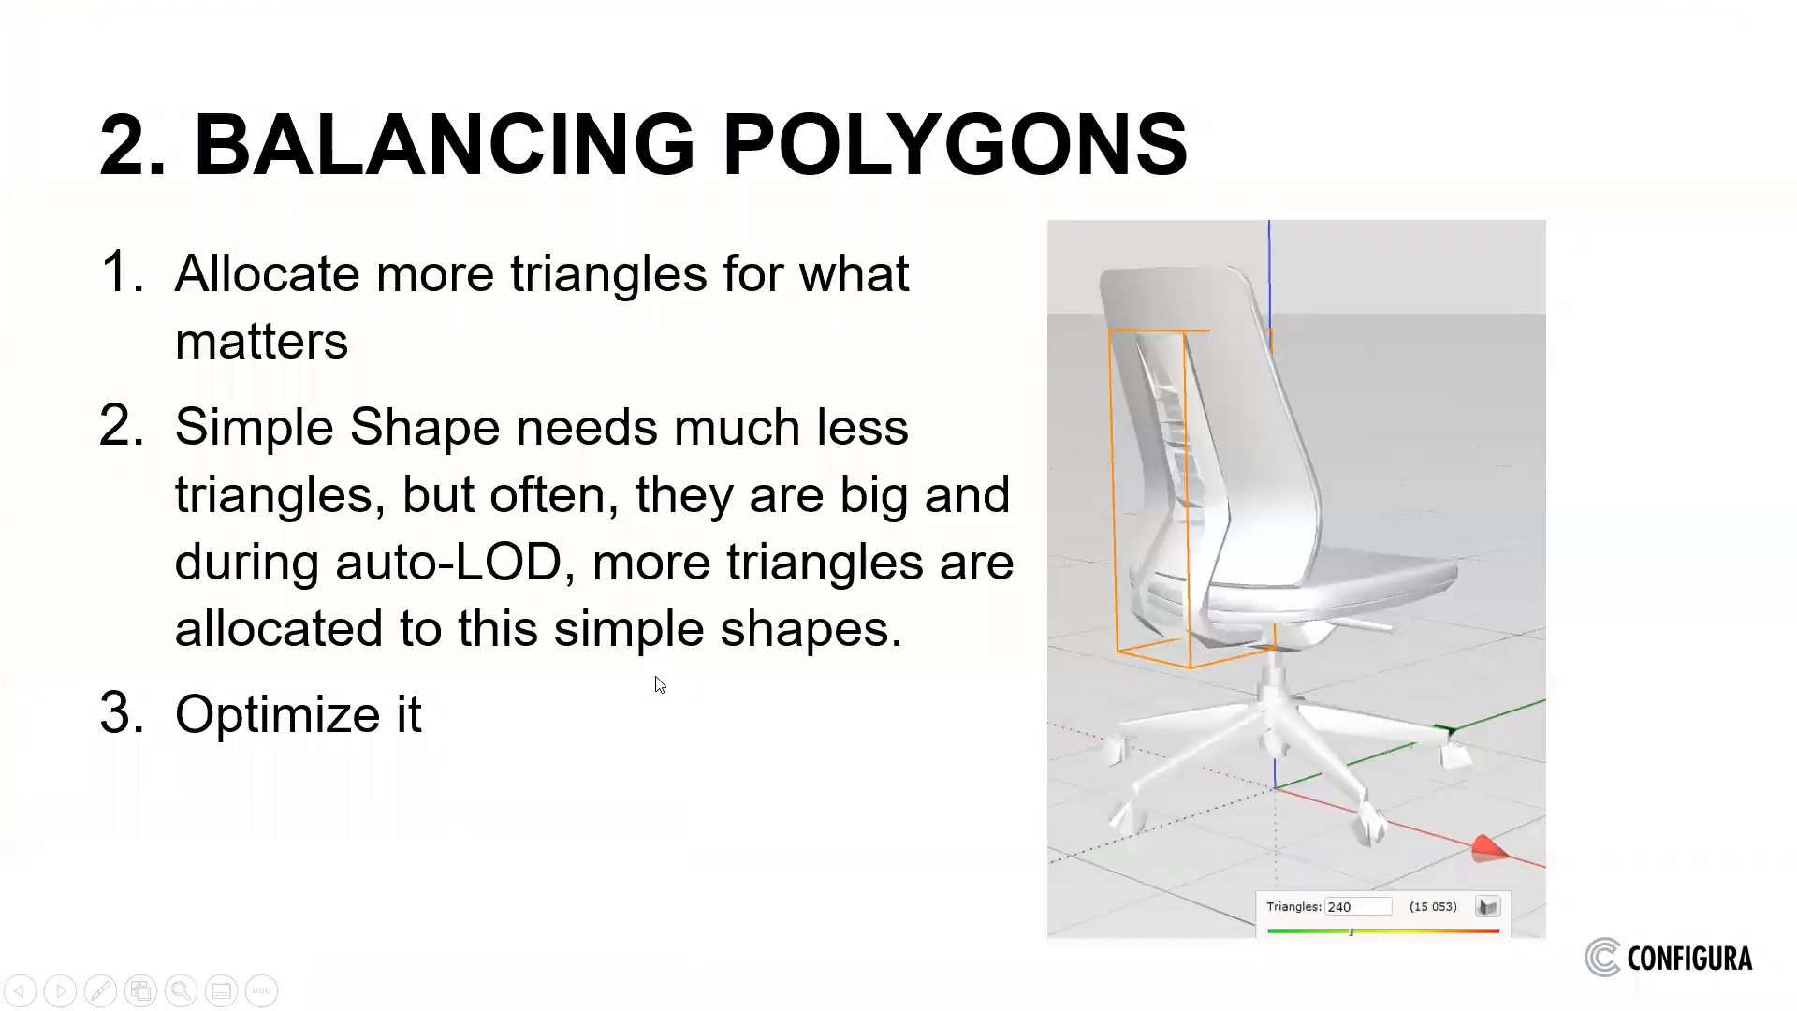
pyautogui.click(661, 709)
pyautogui.click(661, 710)
pyautogui.click(662, 710)
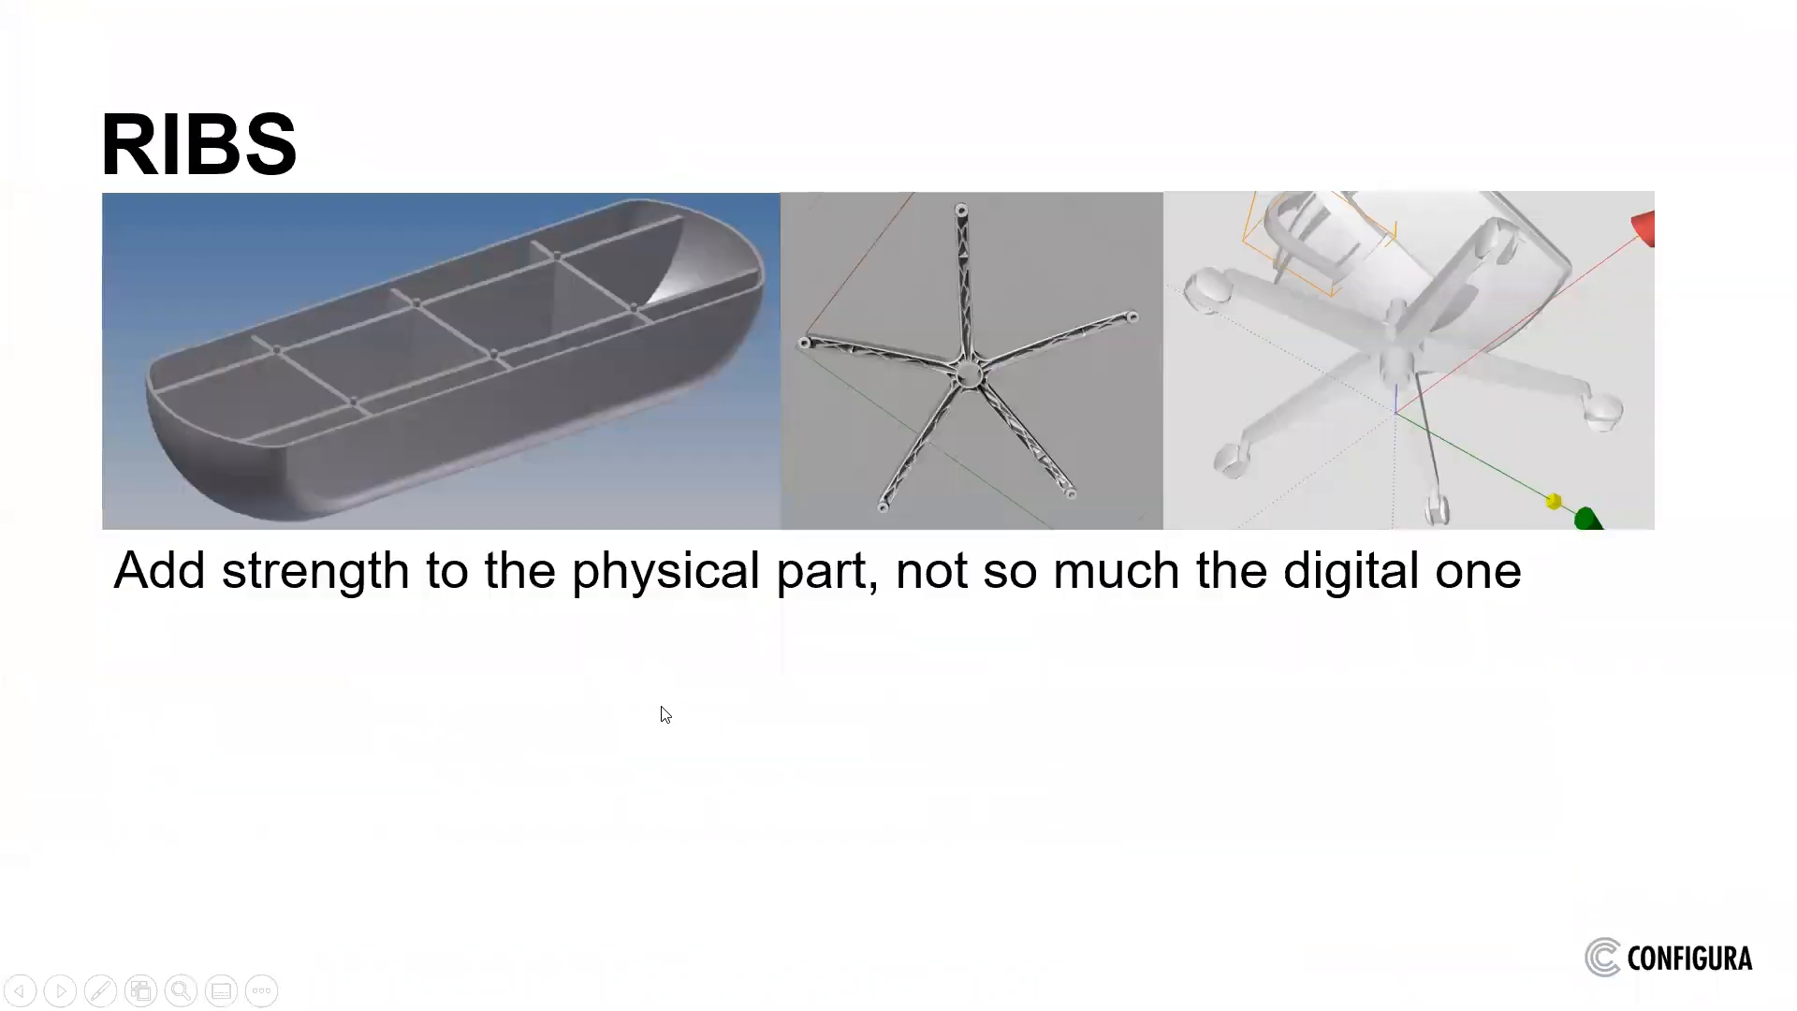
pyautogui.click(661, 708)
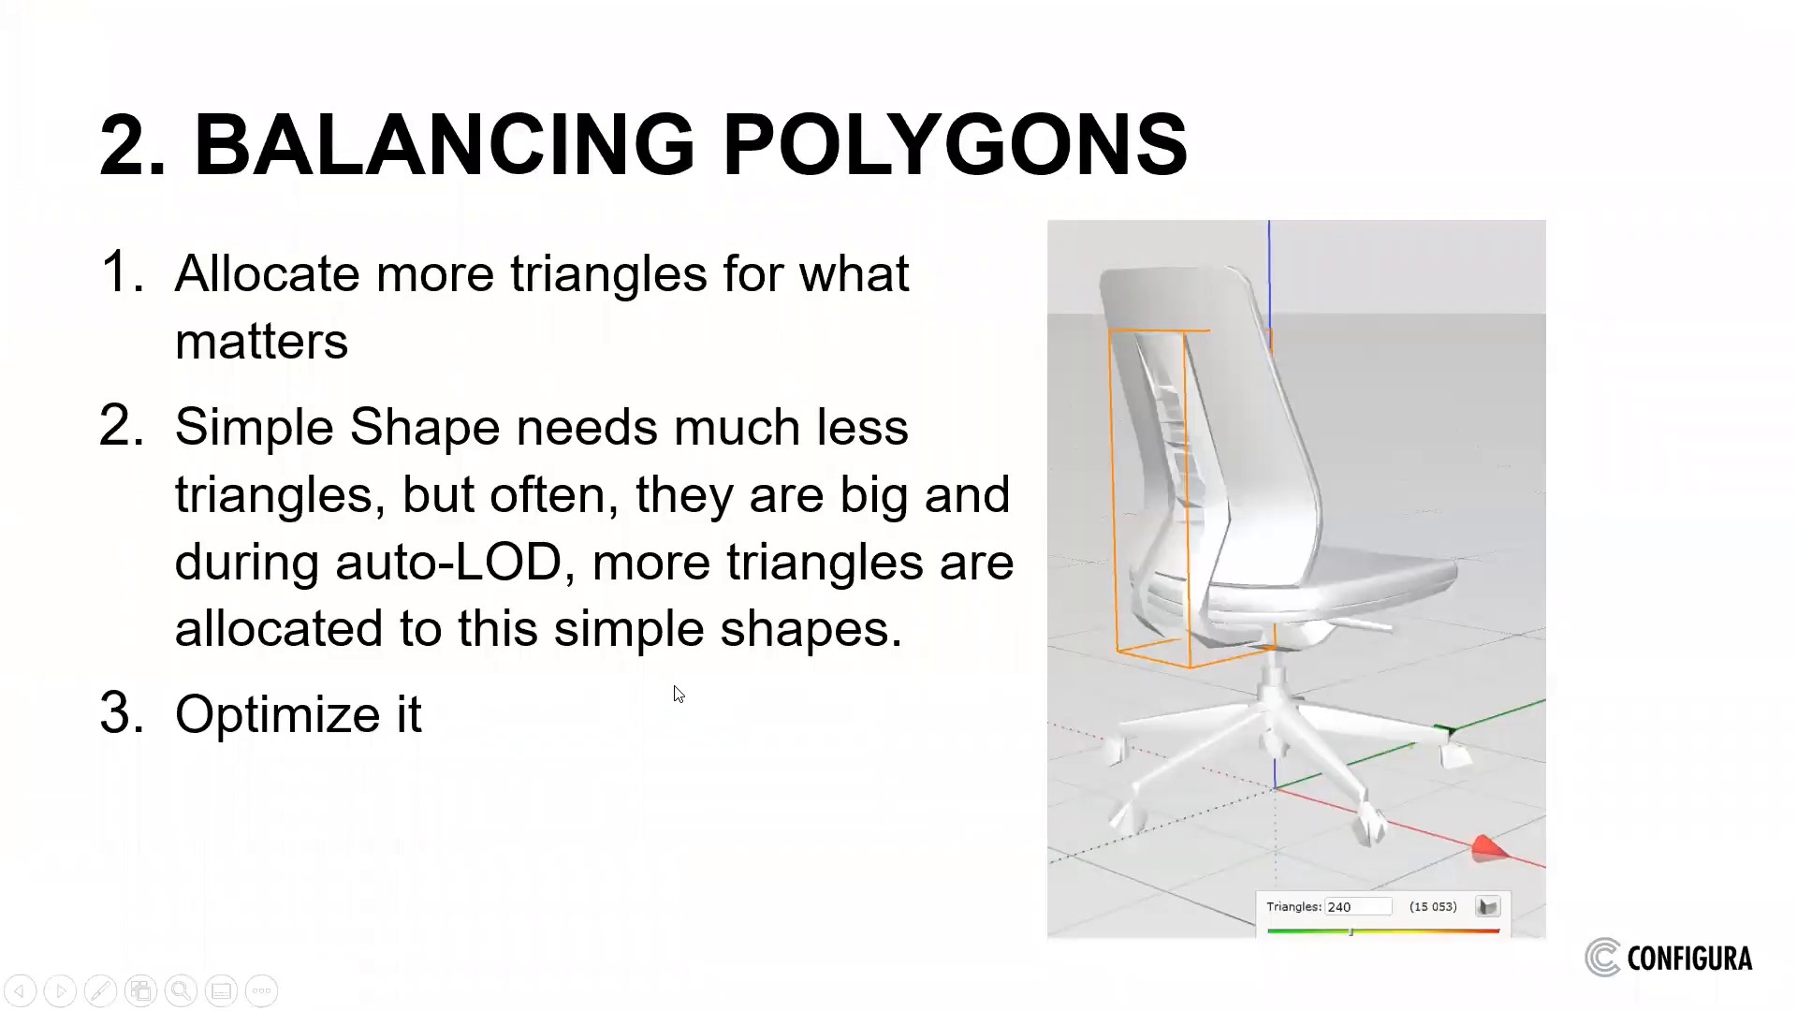
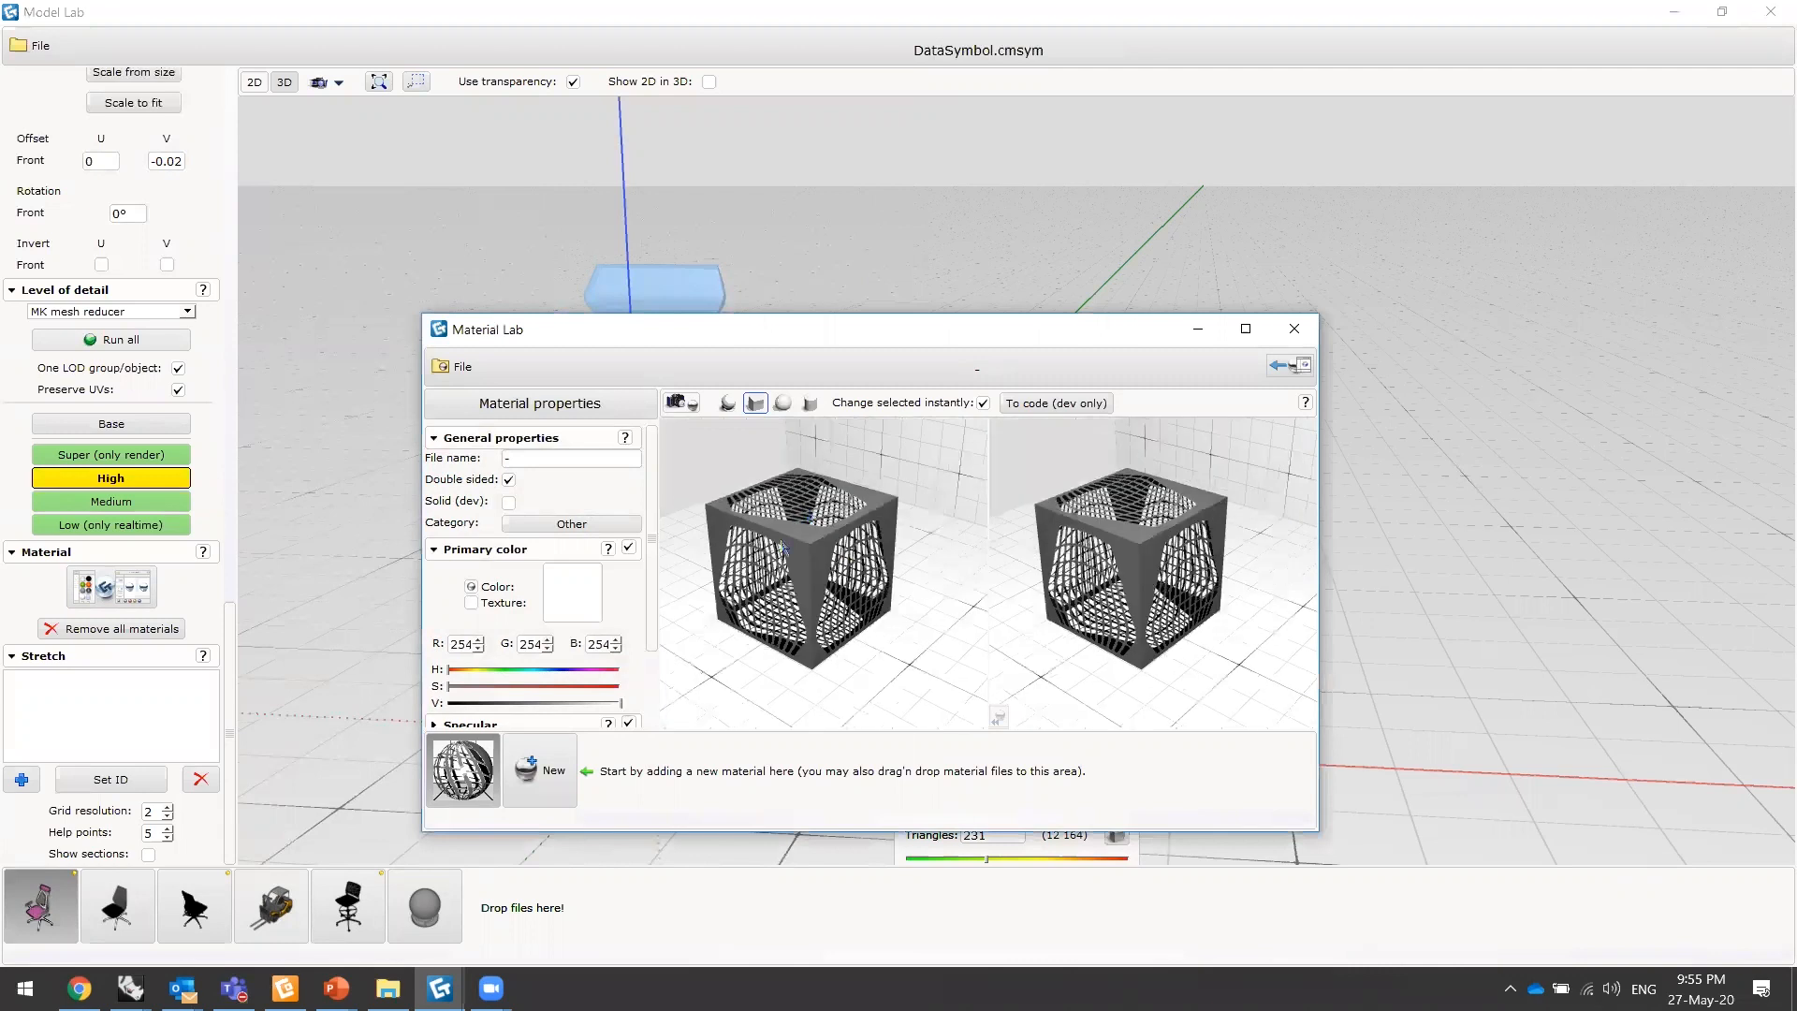
# - Inspect the mesh backrest material on the cube preview in Material Lab, along with its opacity and alpha mask settings
pyautogui.scroll(-4, 895, 526)
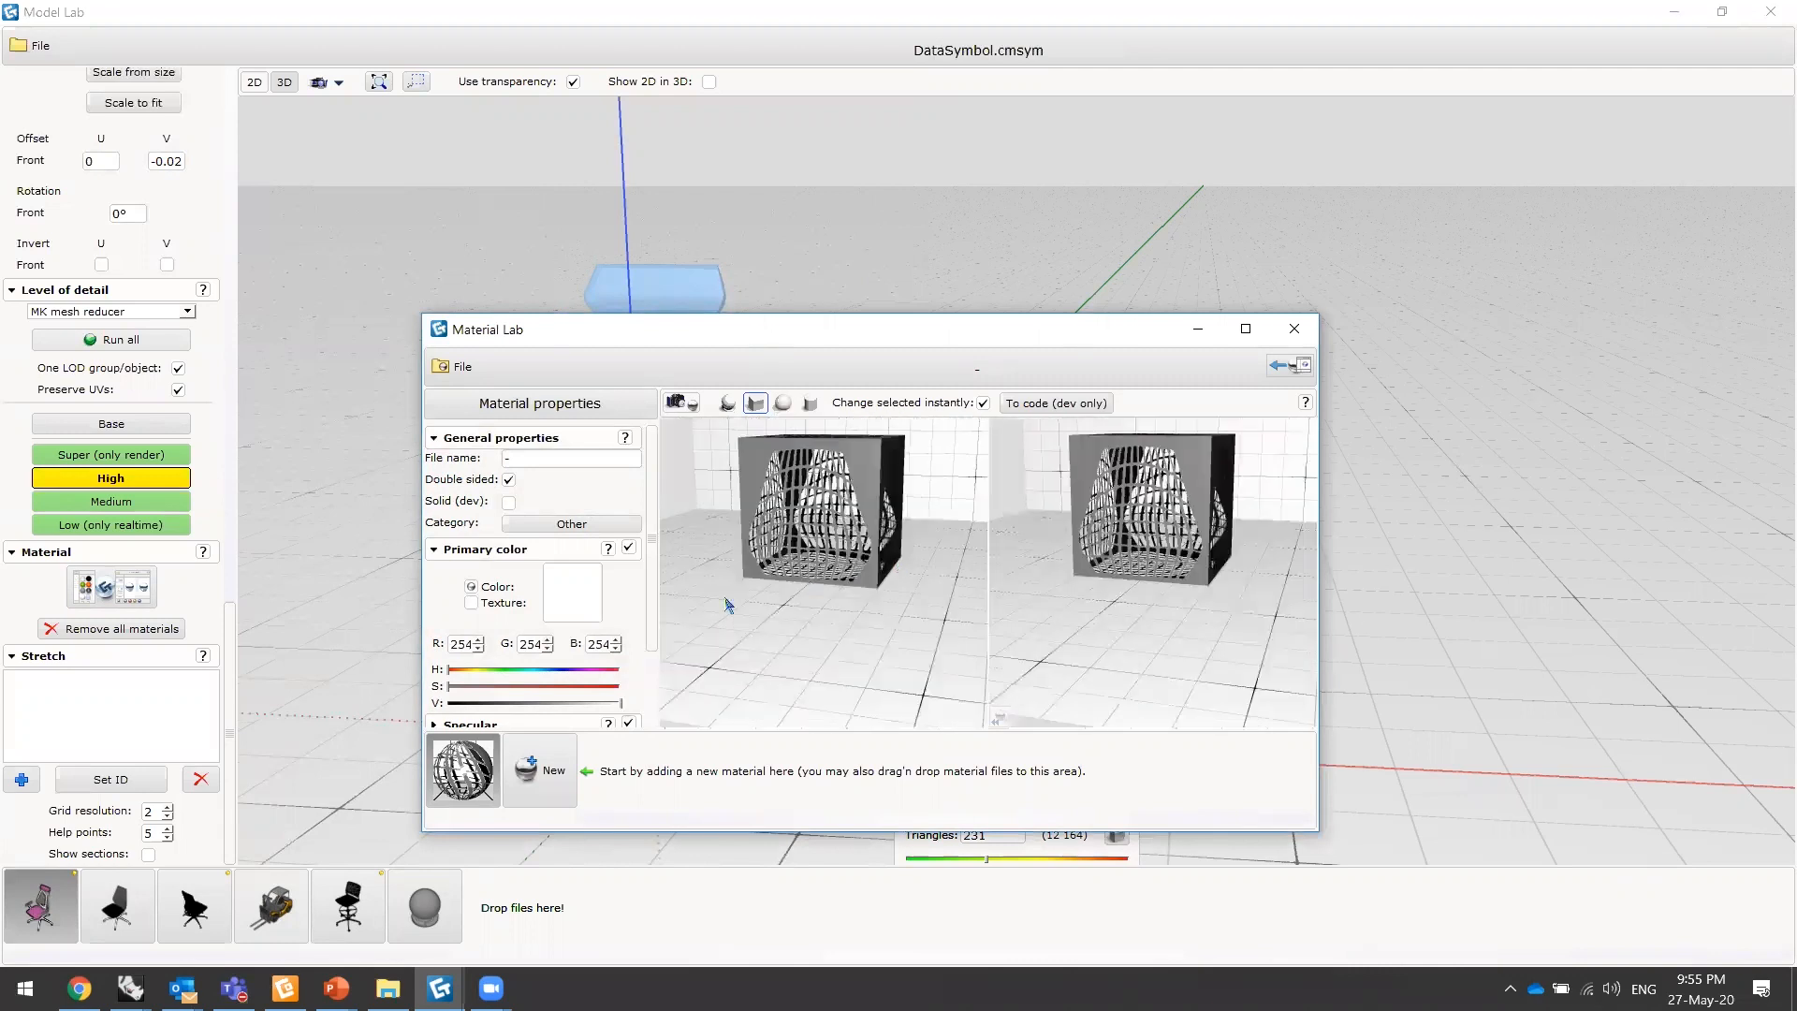
pyautogui.scroll(-1, 513, 680)
pyautogui.click(498, 682)
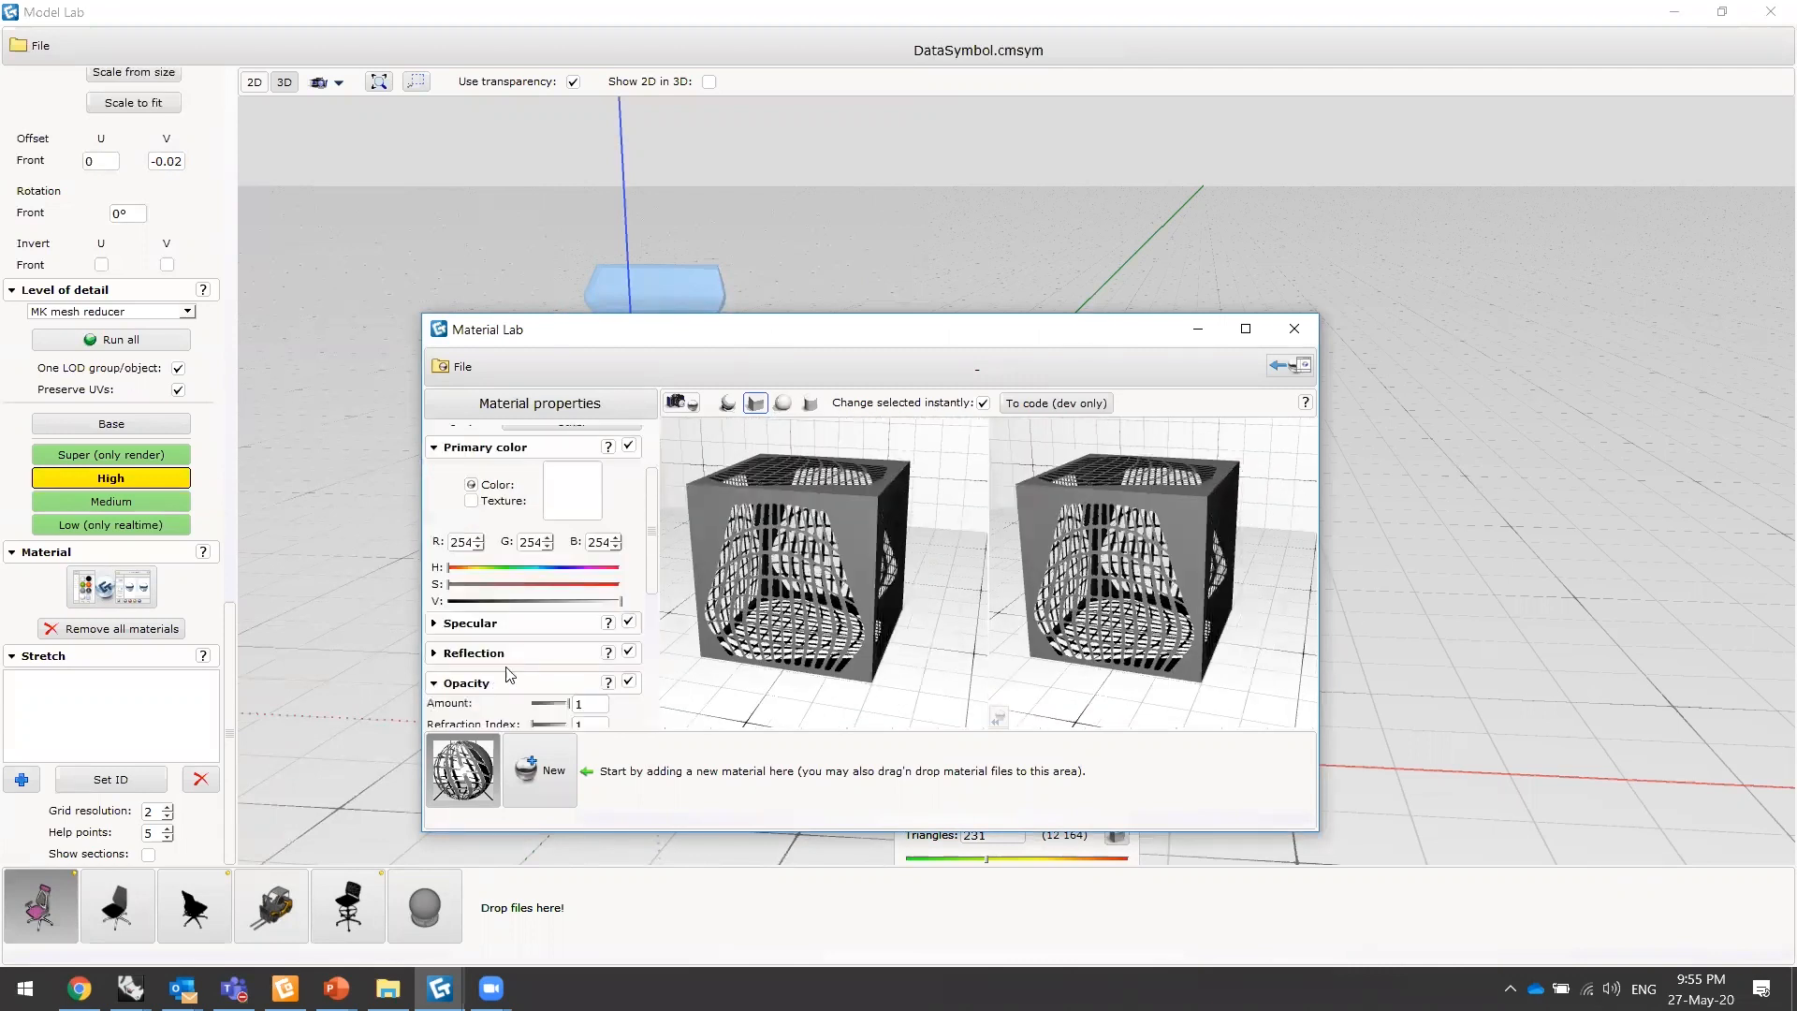
pyautogui.scroll(-3, 517, 590)
pyautogui.moveTo(826, 514); pyautogui.dragTo(885, 542)
pyautogui.scroll(2, 886, 542)
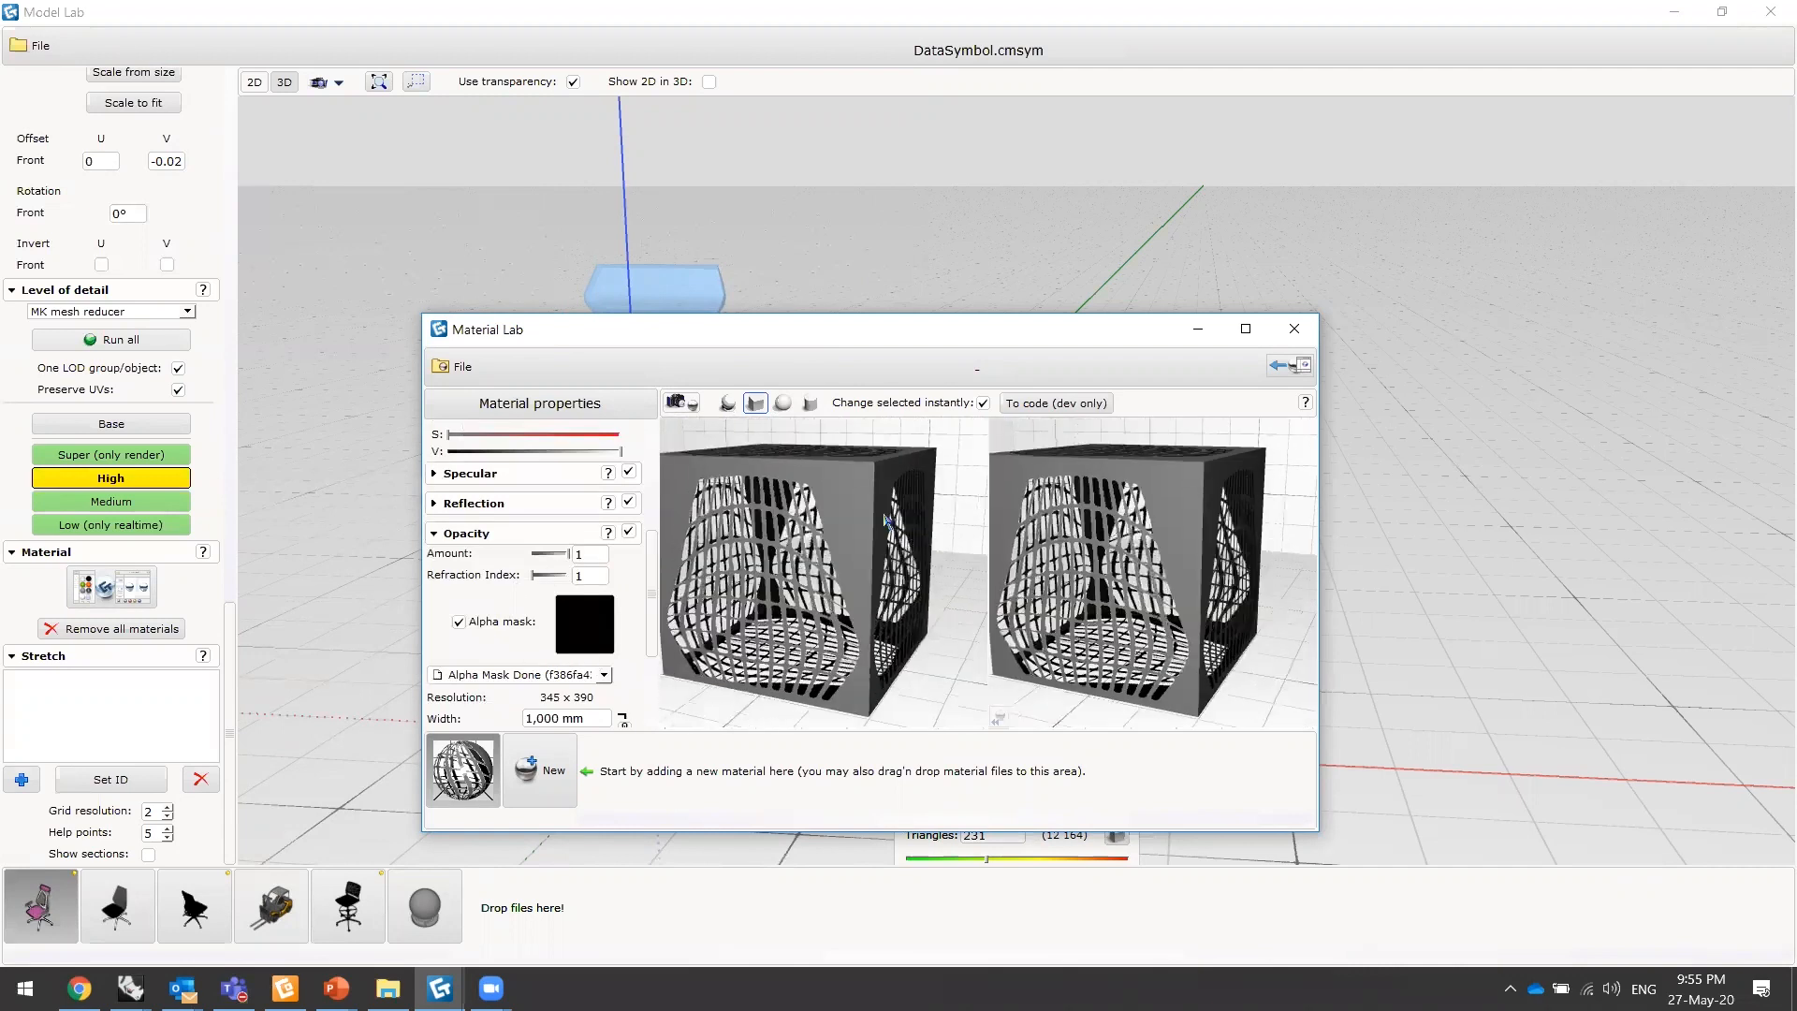
# - Move the Material Lab window off the chair to compare the alpha mask with the mesh backrest, and close it
pyautogui.scroll(1, 882, 520)
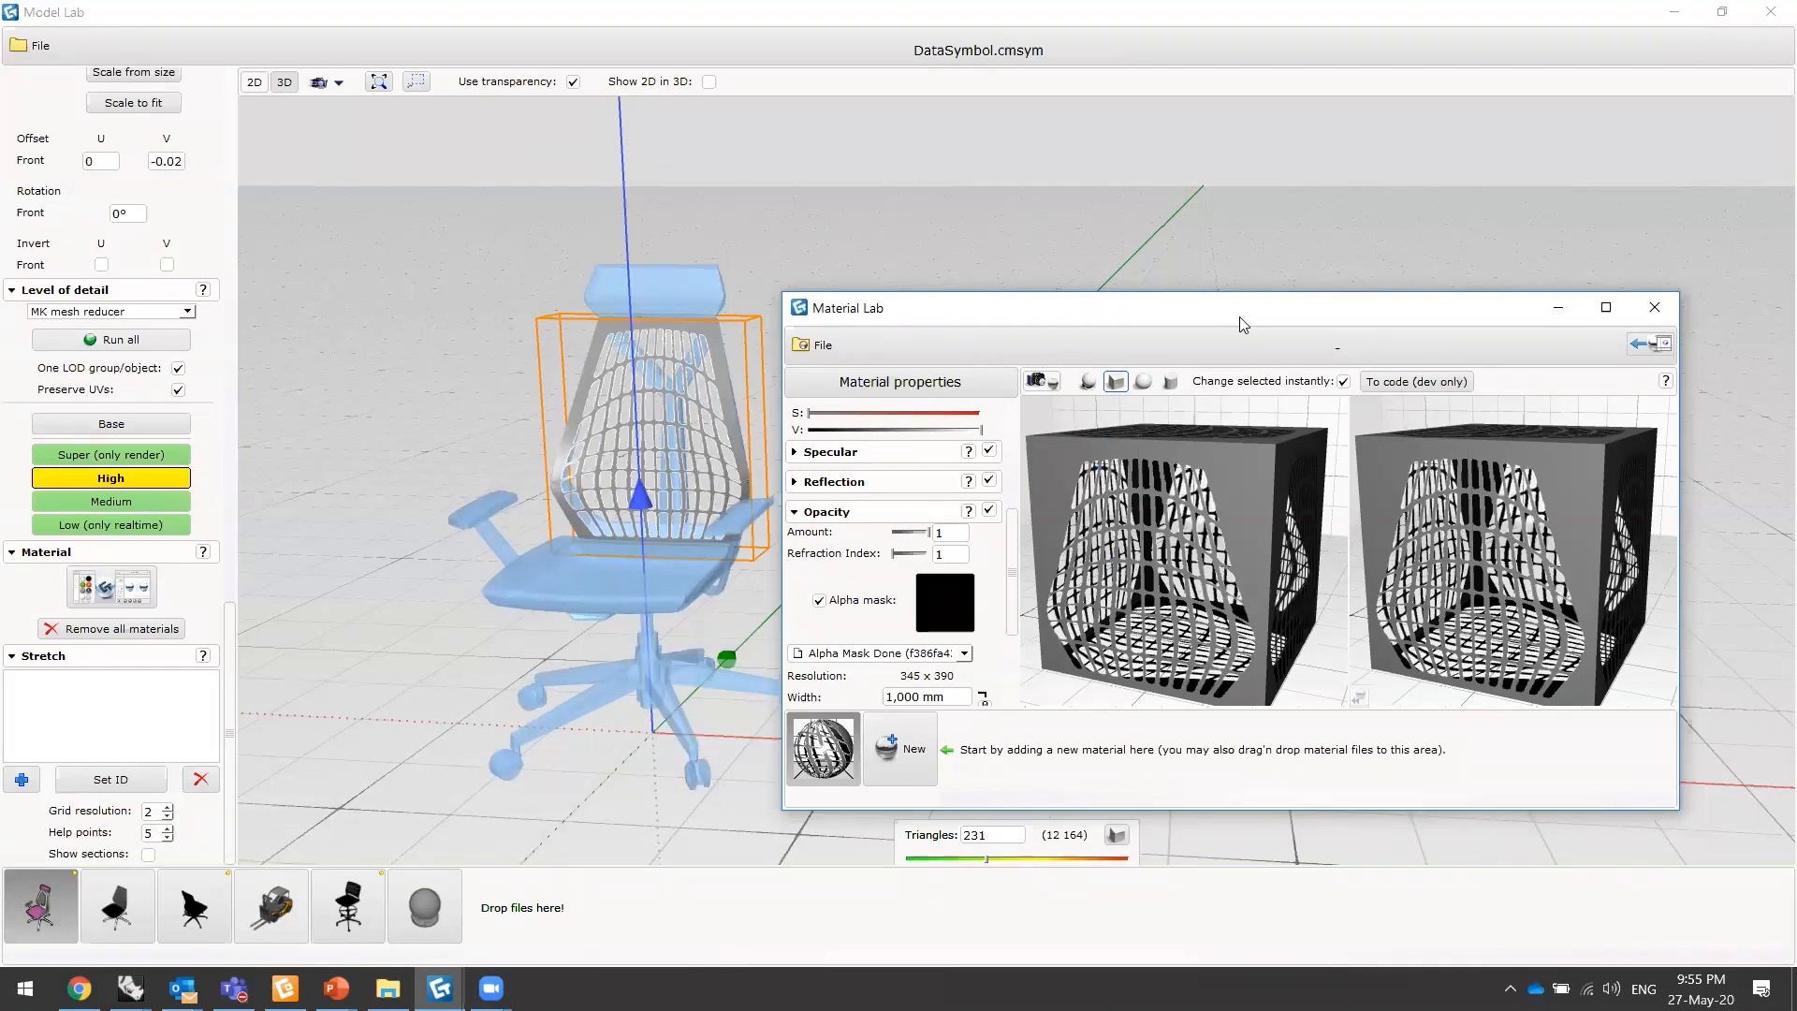
pyautogui.moveTo(1264, 309); pyautogui.dragTo(1305, 264)
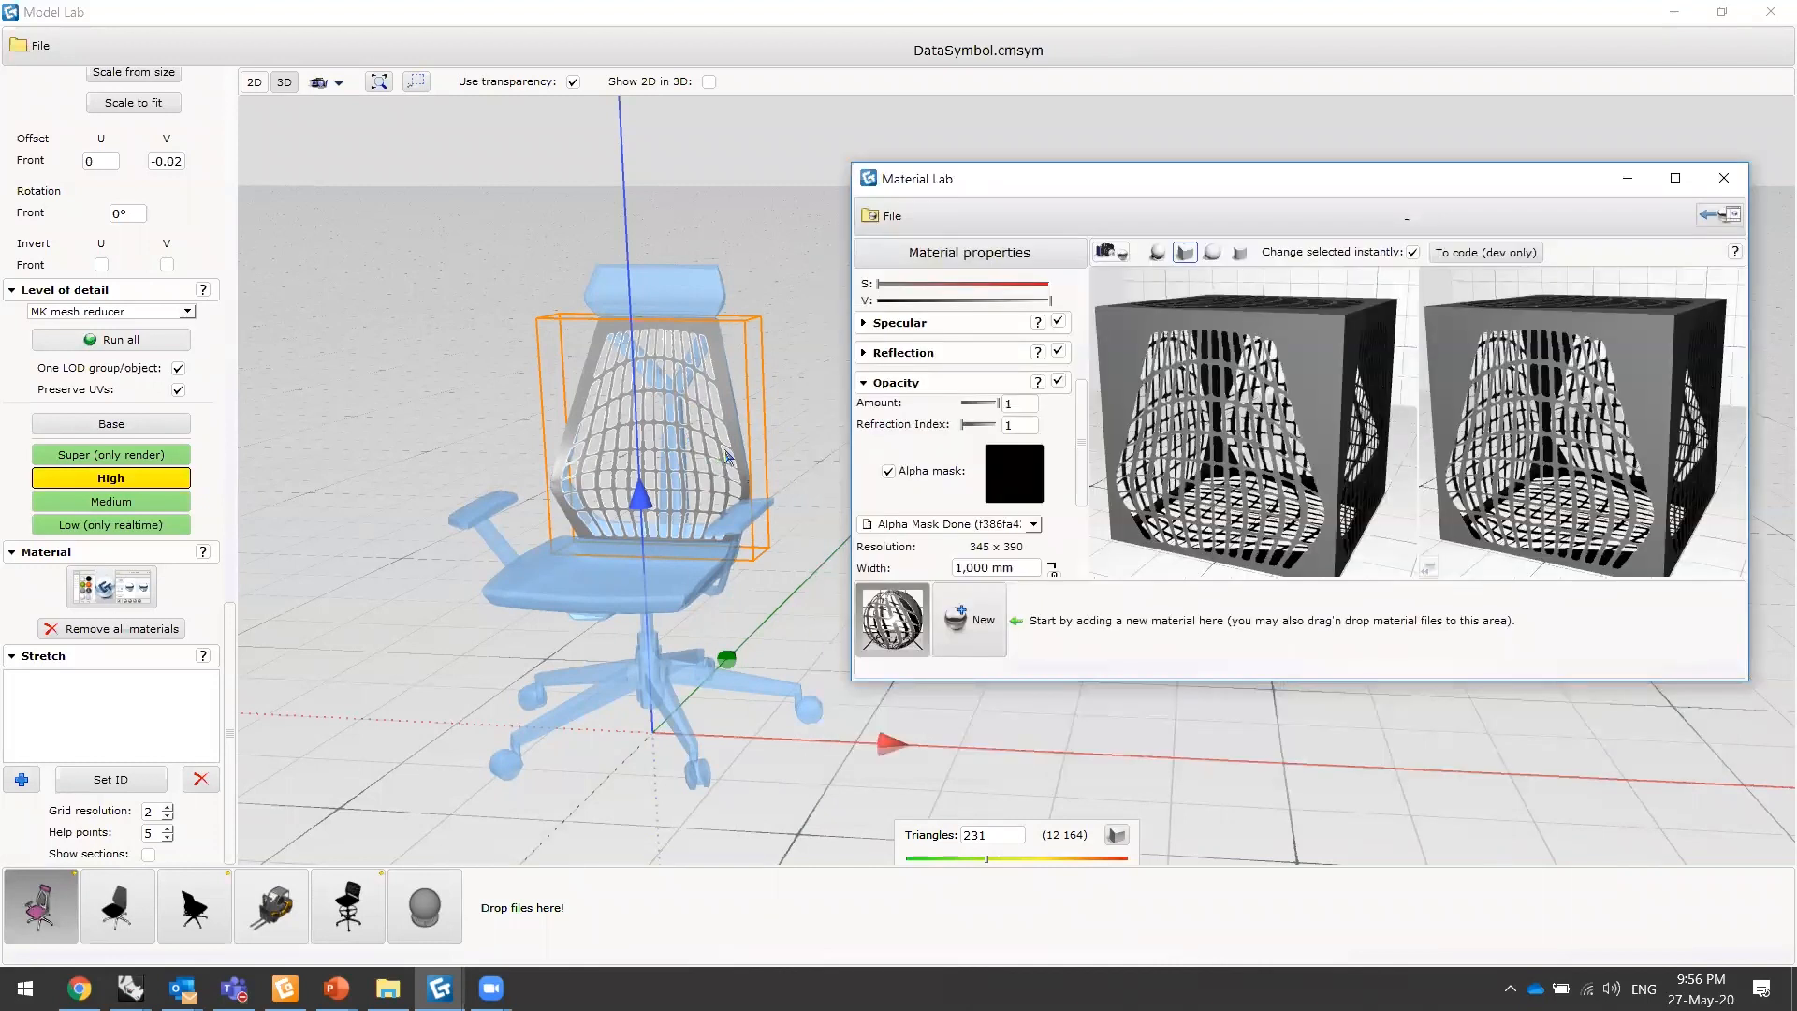
pyautogui.press('Escape')
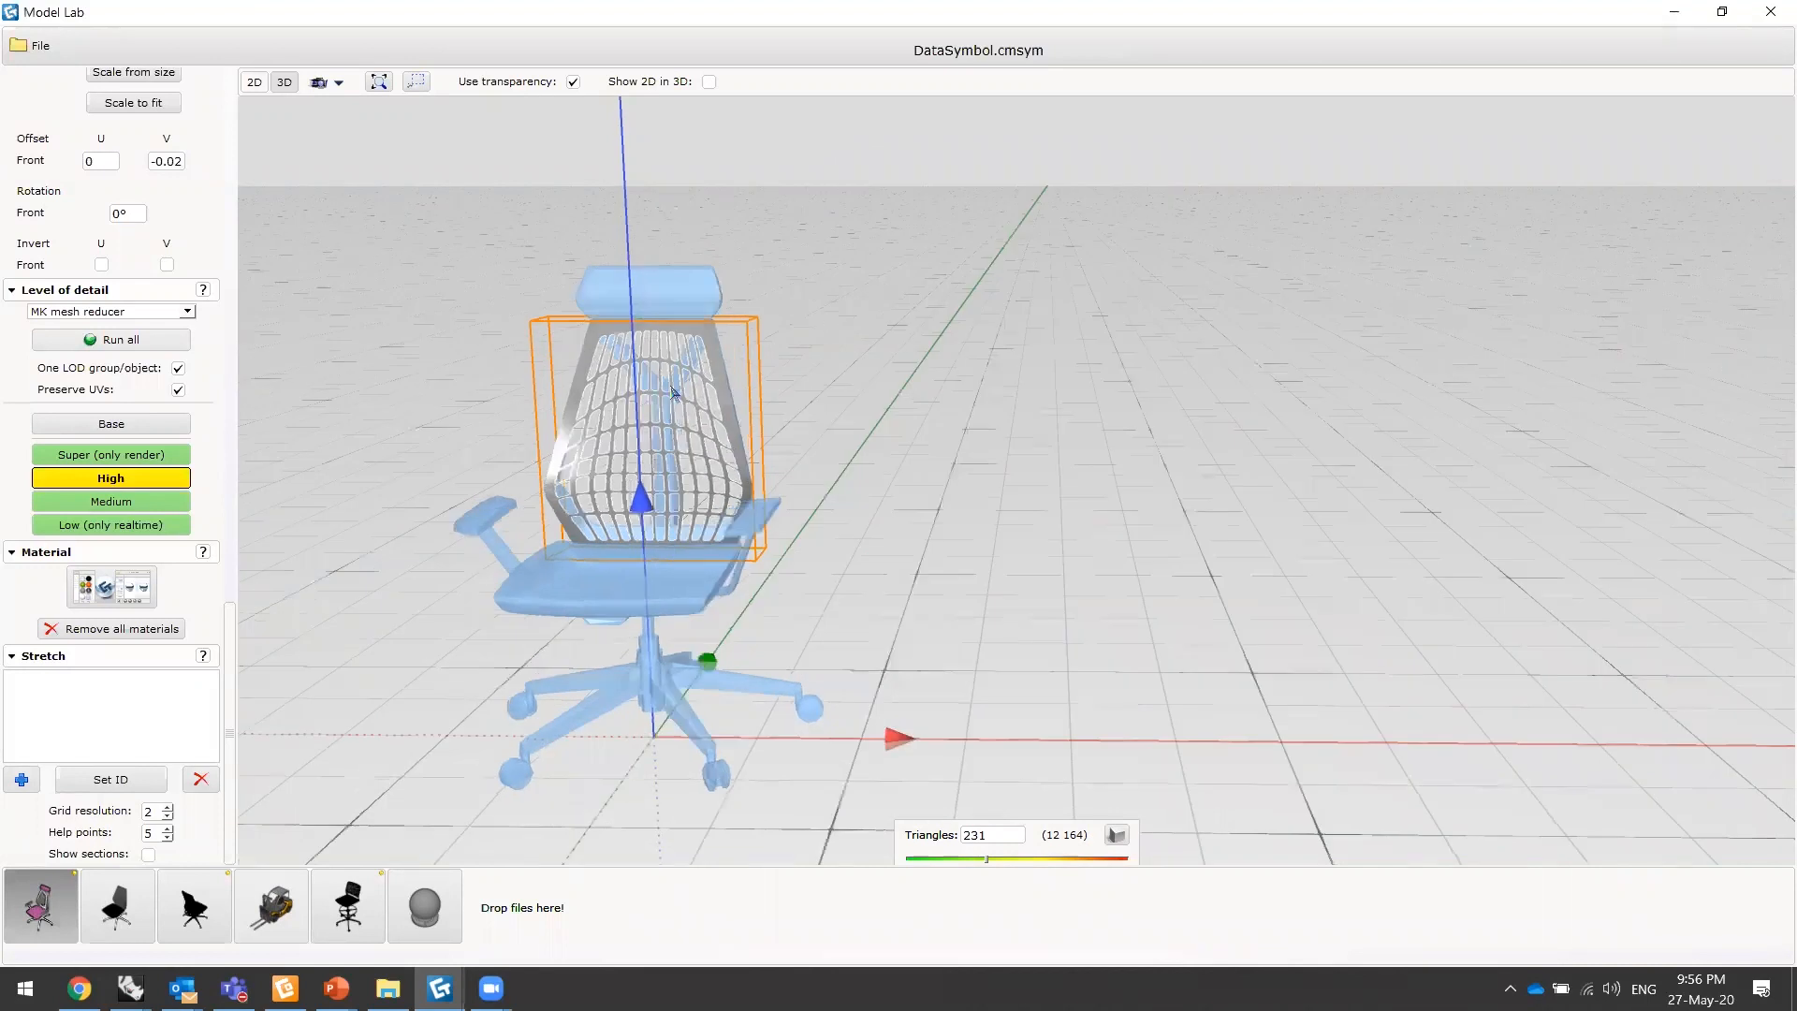
# - Clear the chair's part selection and switch to the PowerPoint slide on texturing, opacity masks and normal baking
pyautogui.moveTo(536, 789); pyautogui.dragTo(495, 882)
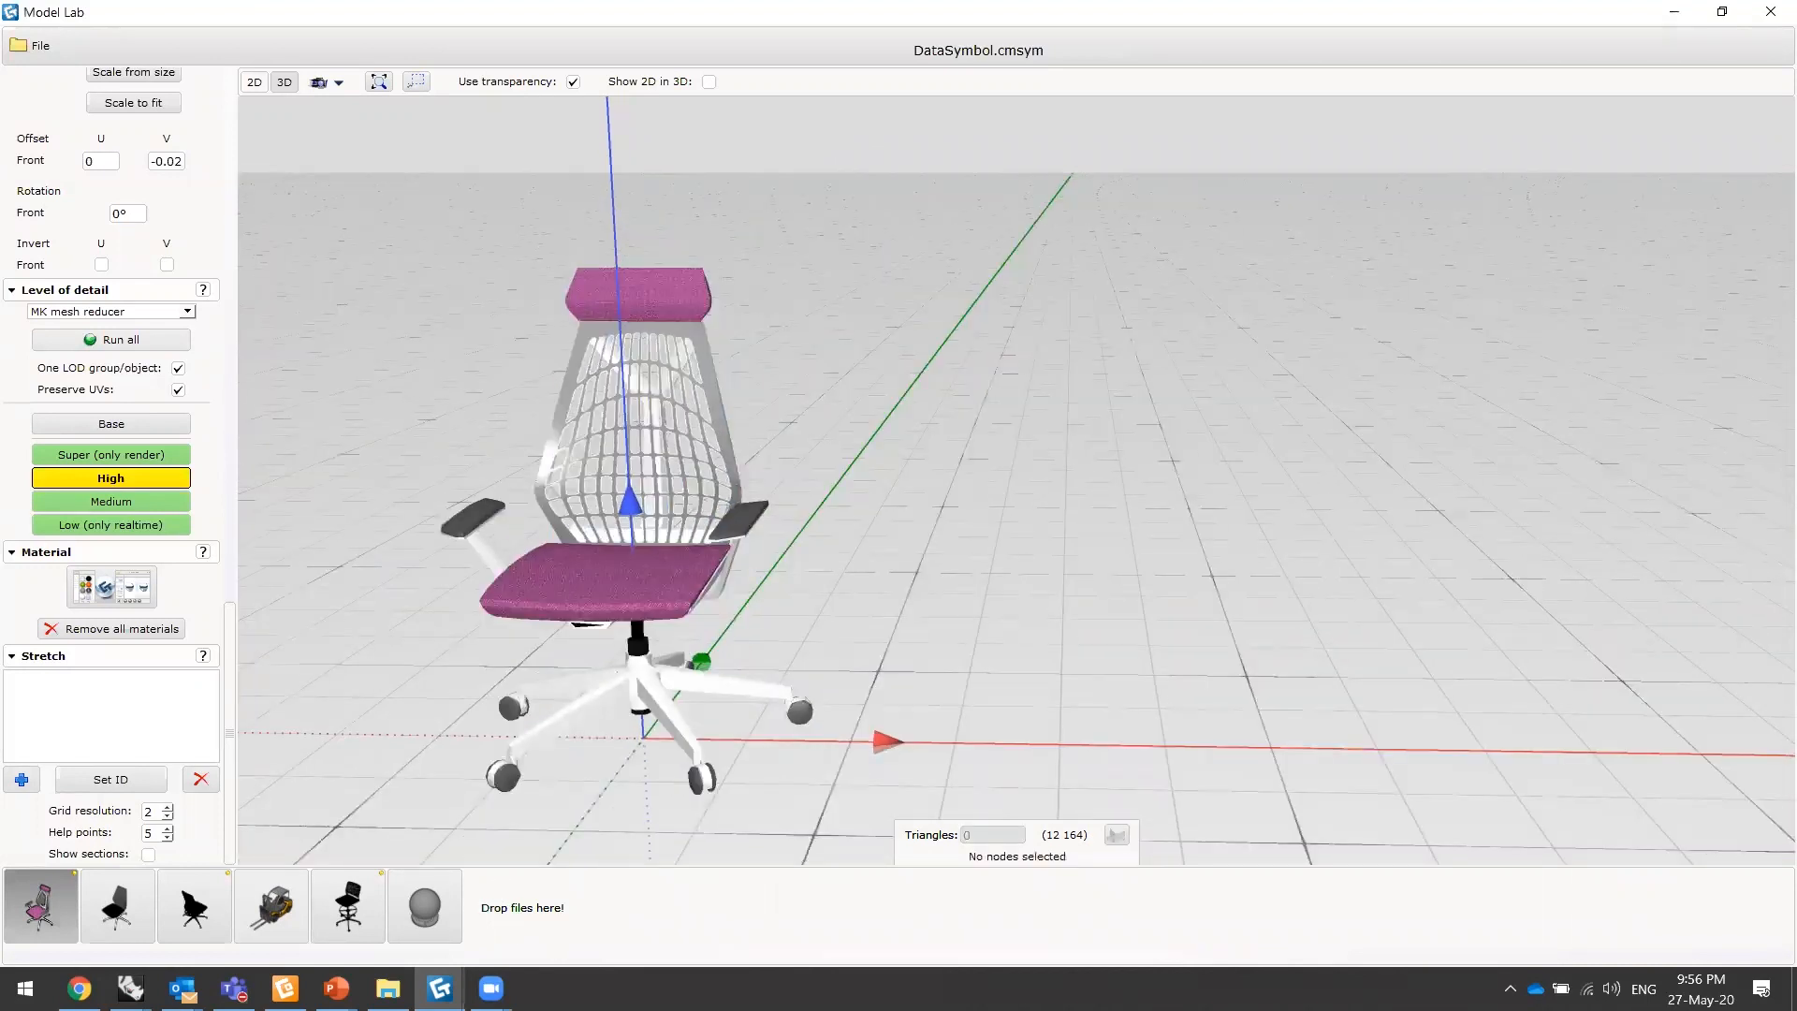
pyautogui.moveTo(335, 989)
pyautogui.click(348, 889)
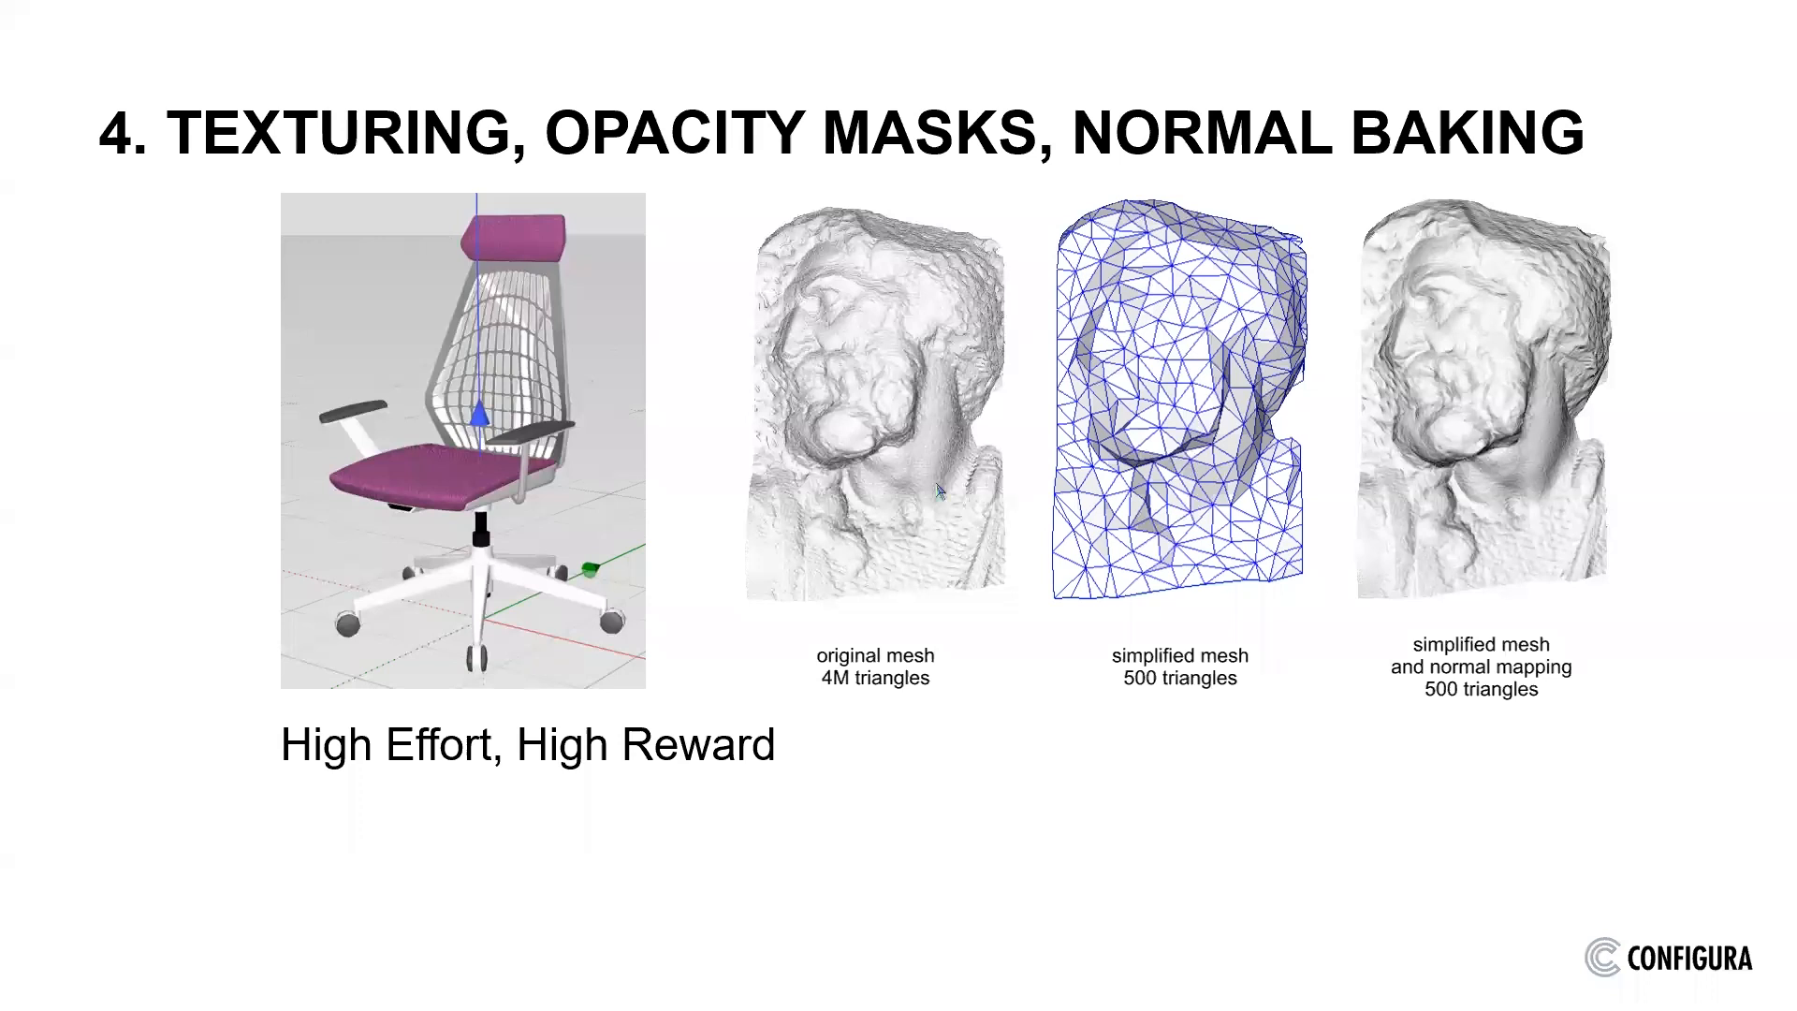
# - Return to Model Lab, load the CC-01 model files from the file folder, and show CC-01.cm3D in the 3D view
pyautogui.hotkey('alt', 'Tab')
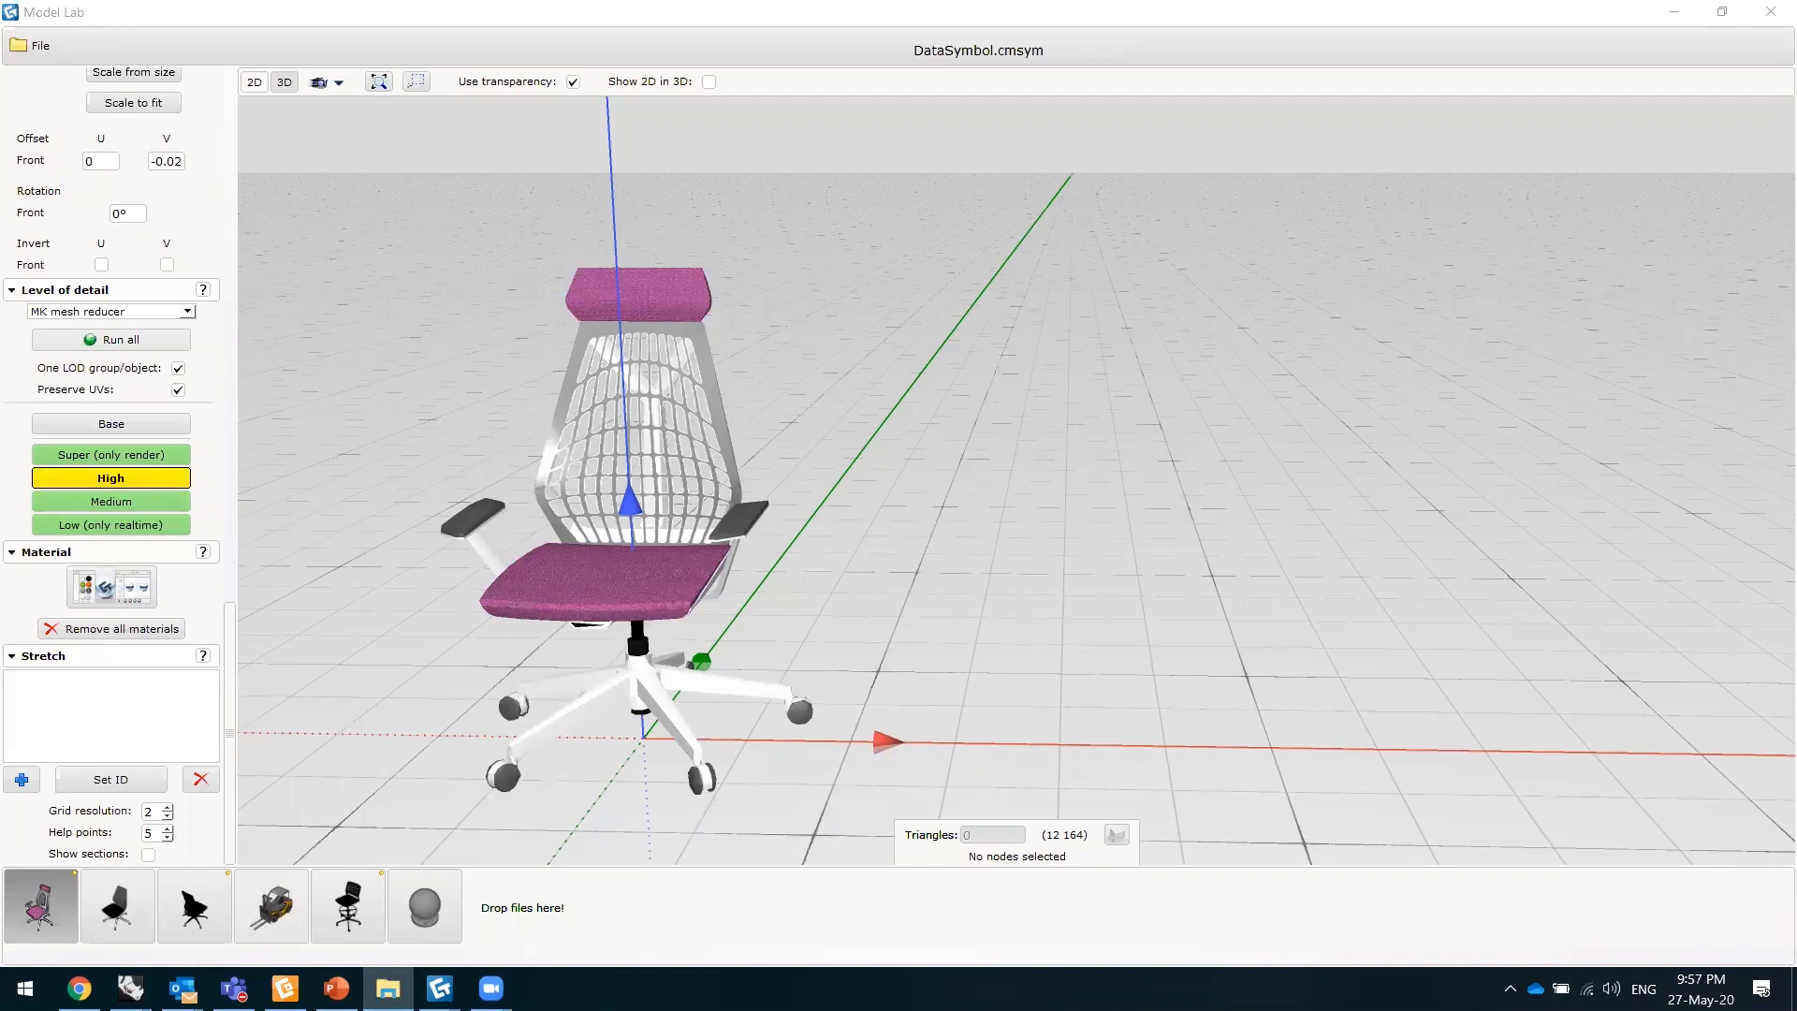
pyautogui.moveTo(254, 401); pyautogui.dragTo(680, 905)
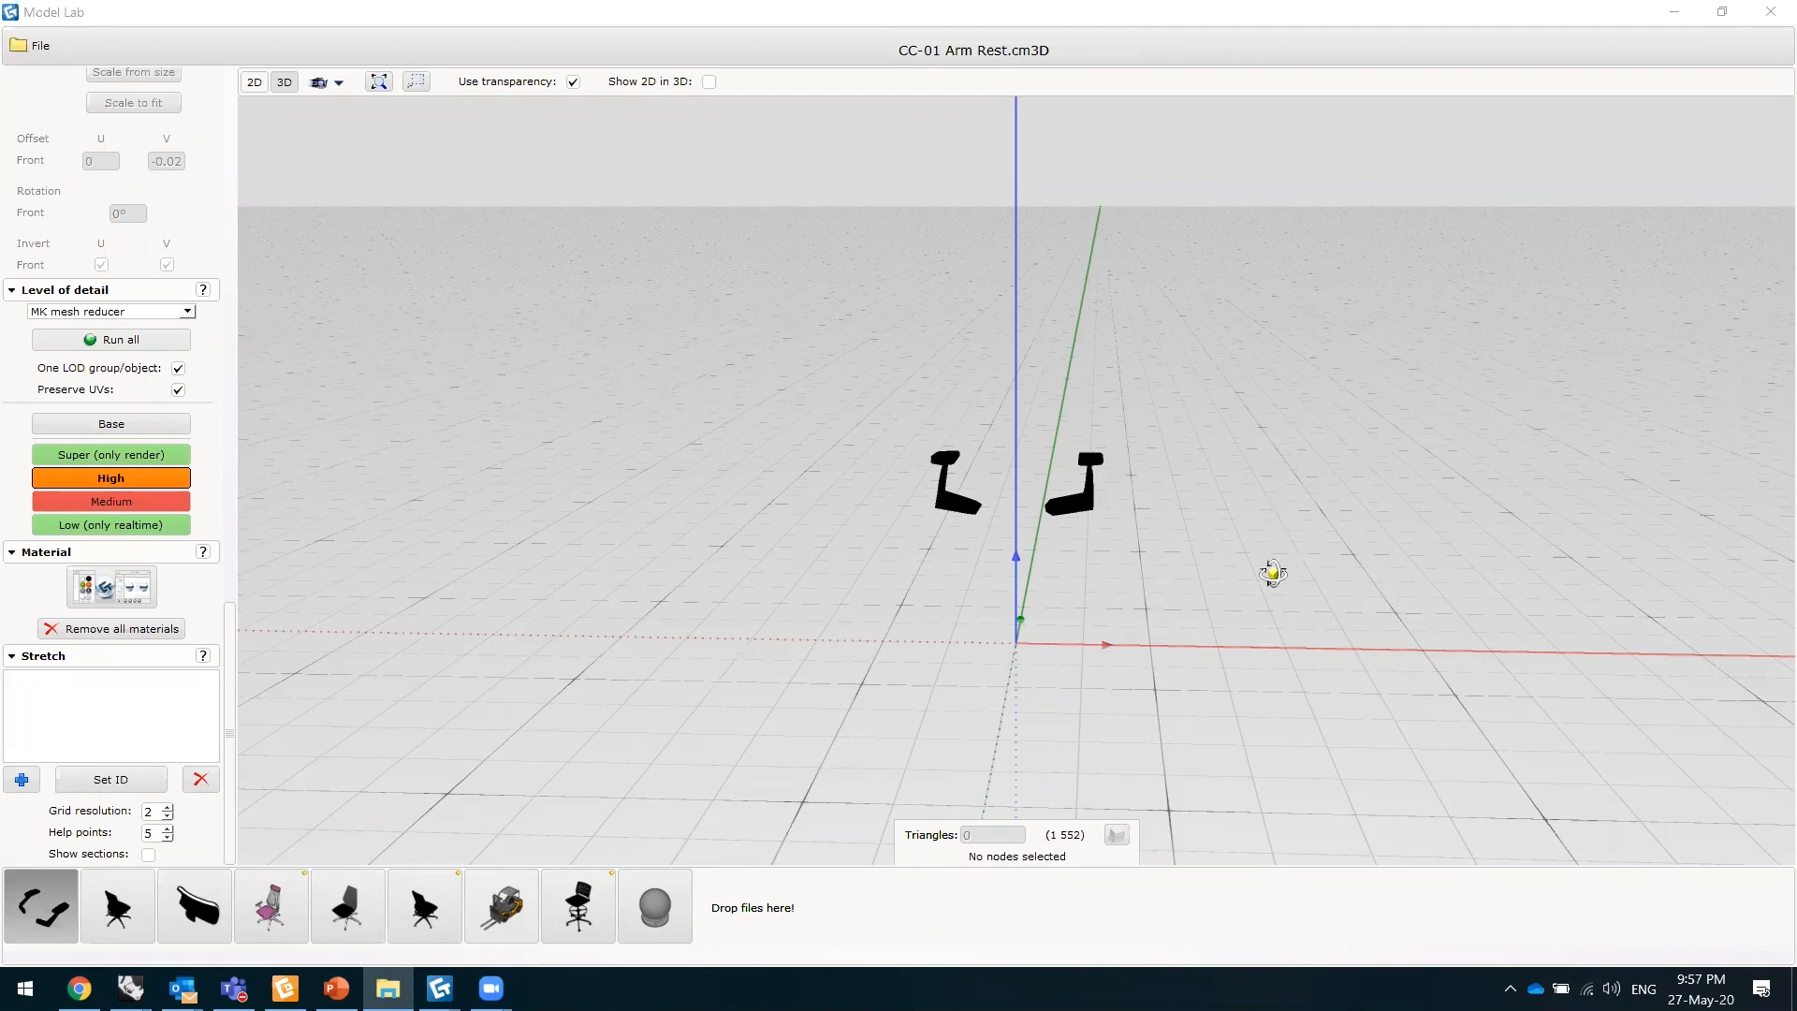
pyautogui.moveTo(828, 607); pyautogui.dragTo(180, 896)
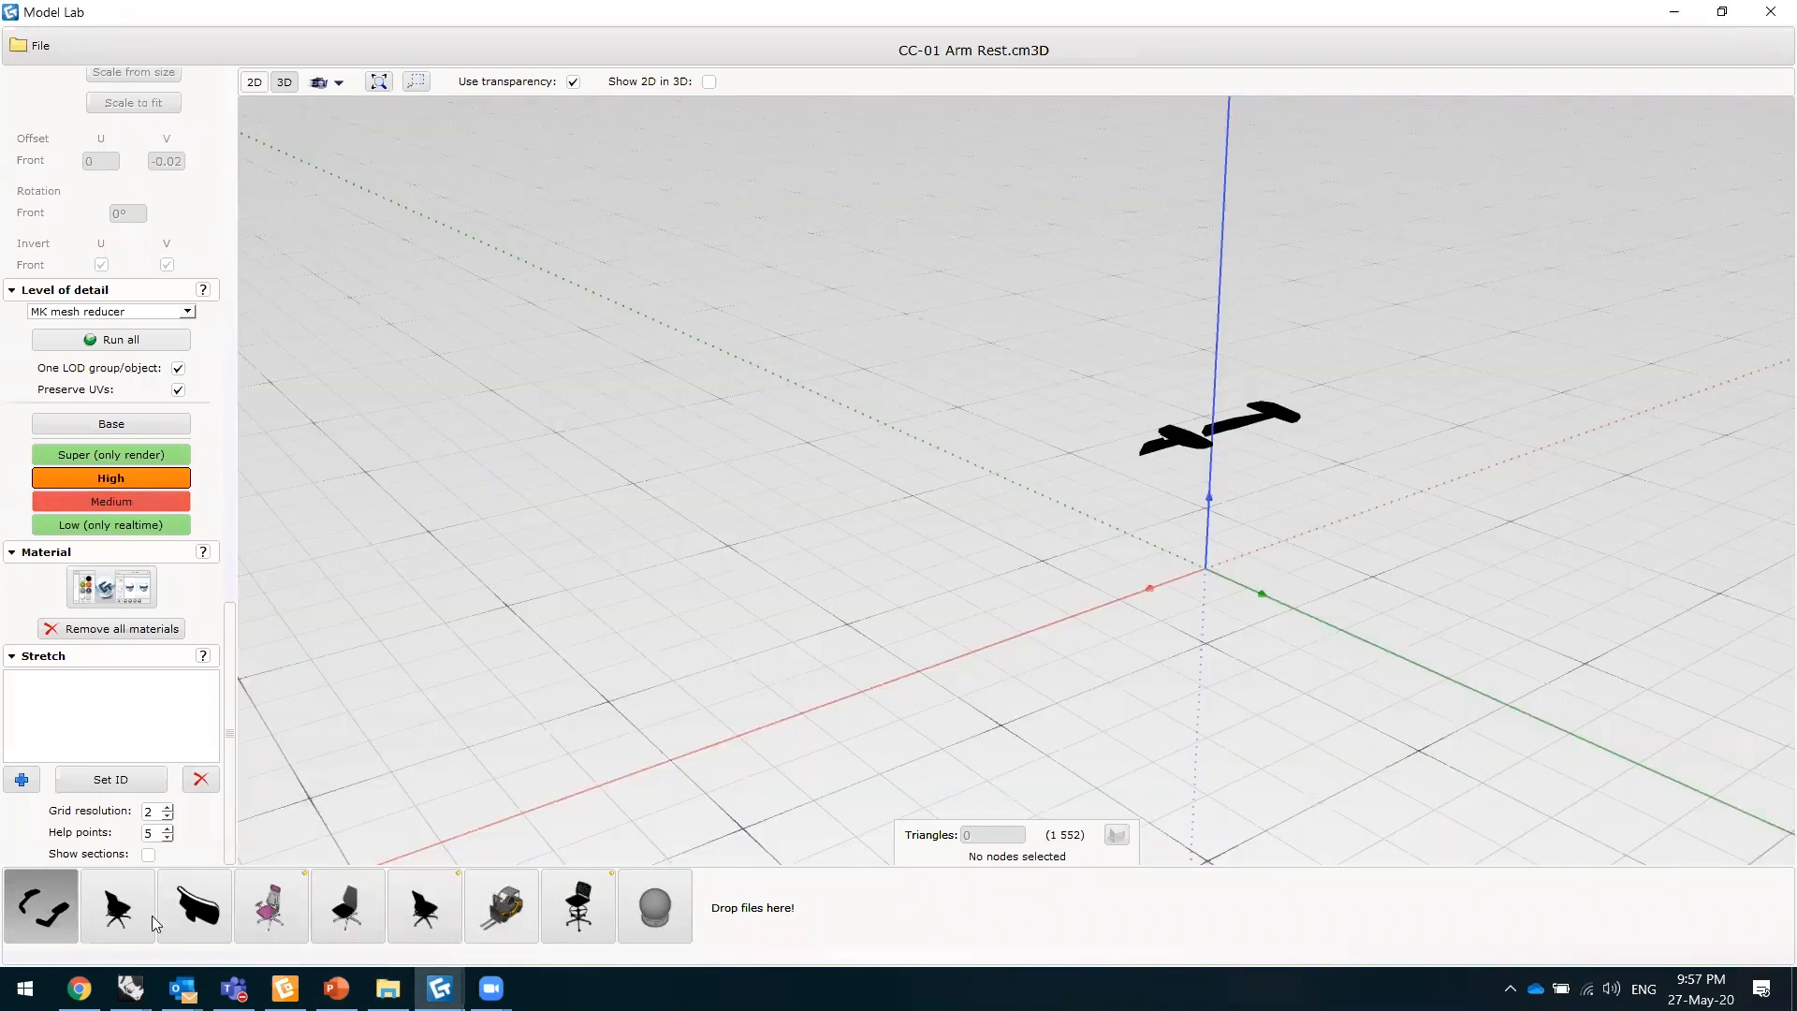
pyautogui.moveTo(641, 745); pyautogui.dragTo(1038, 452)
pyautogui.click(121, 897)
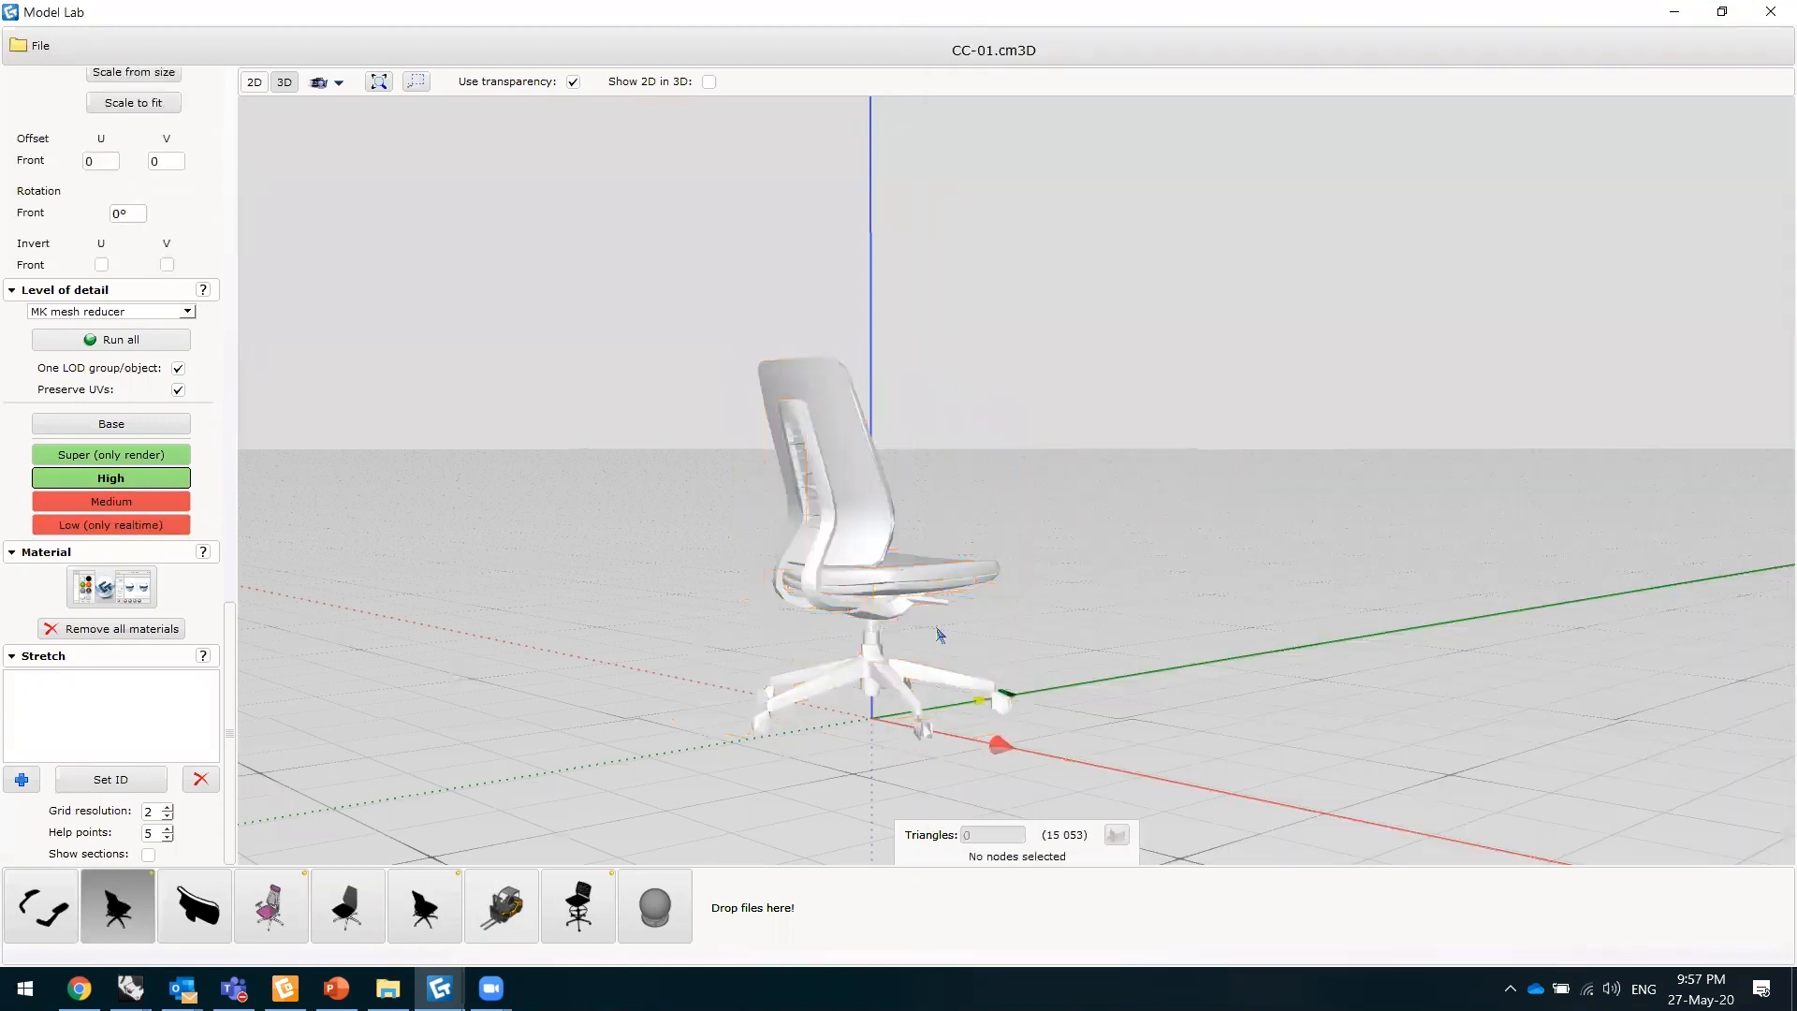
# - Examine the CC-01 chair from several sides in the Super (only render) level and check the triangle count of its star base
pyautogui.moveTo(880, 657); pyautogui.dragTo(1115, 586)
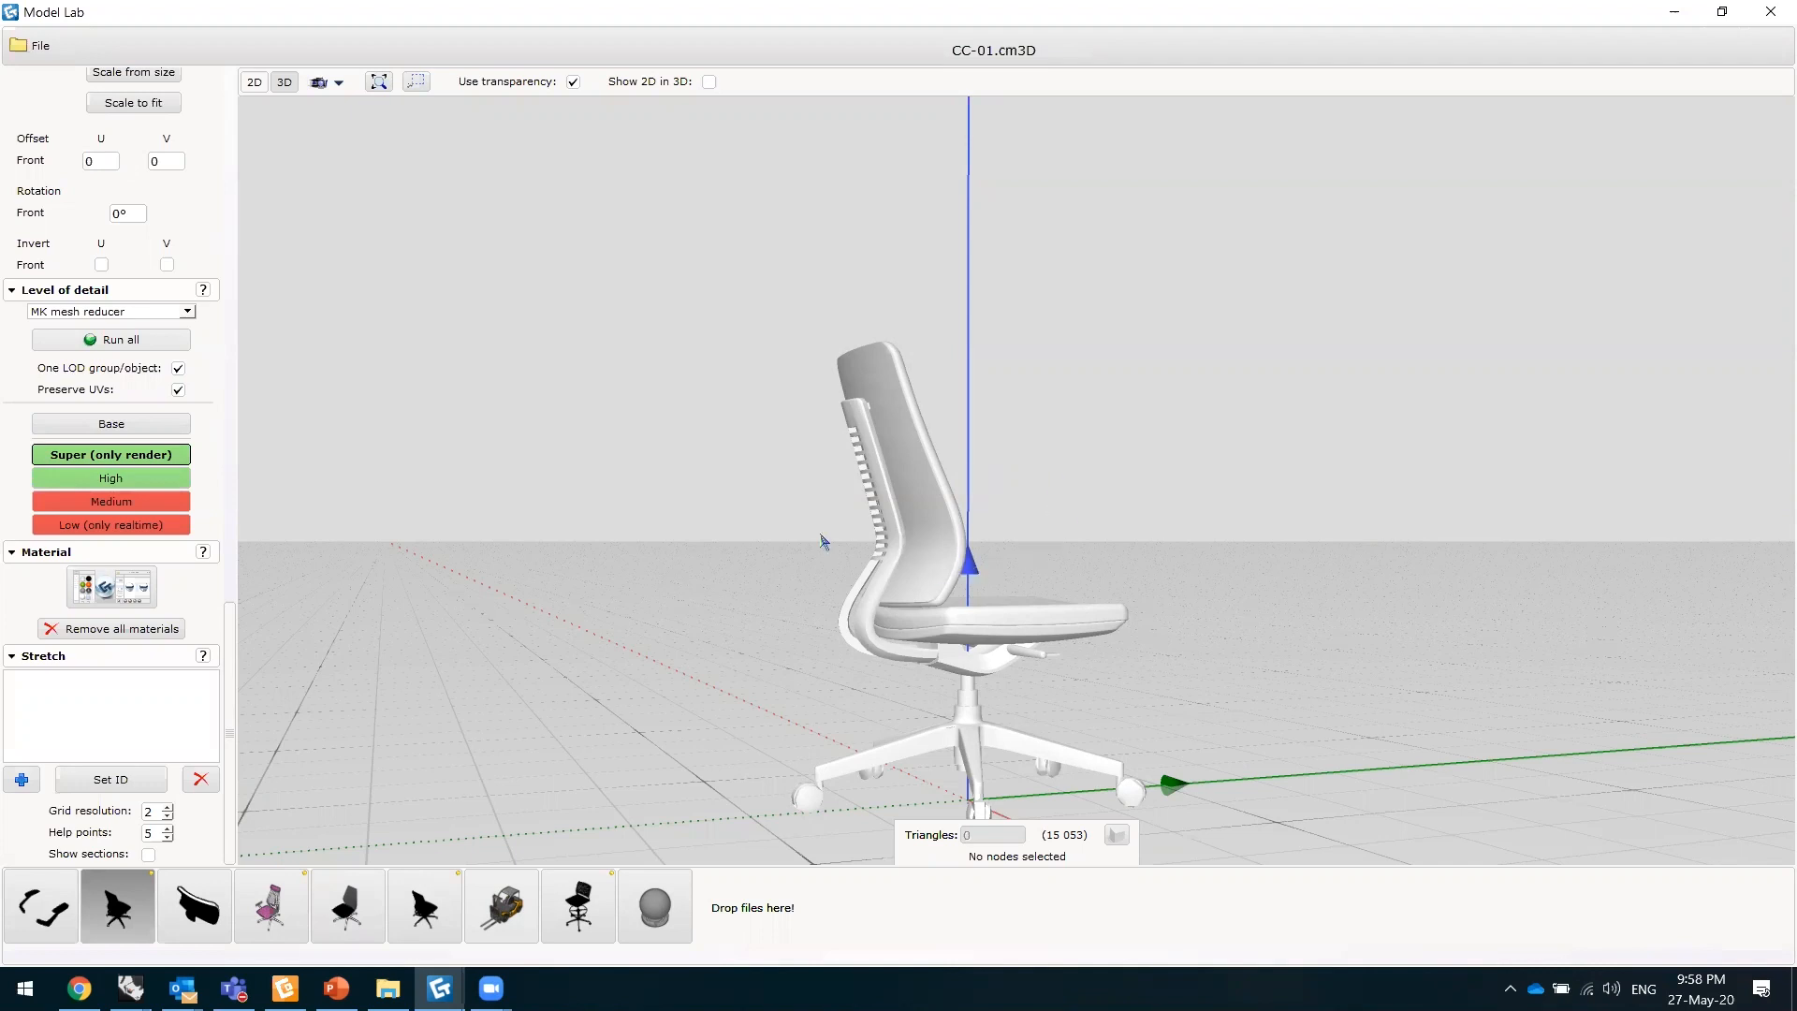
pyautogui.moveTo(952, 544); pyautogui.dragTo(922, 593, button='middle')
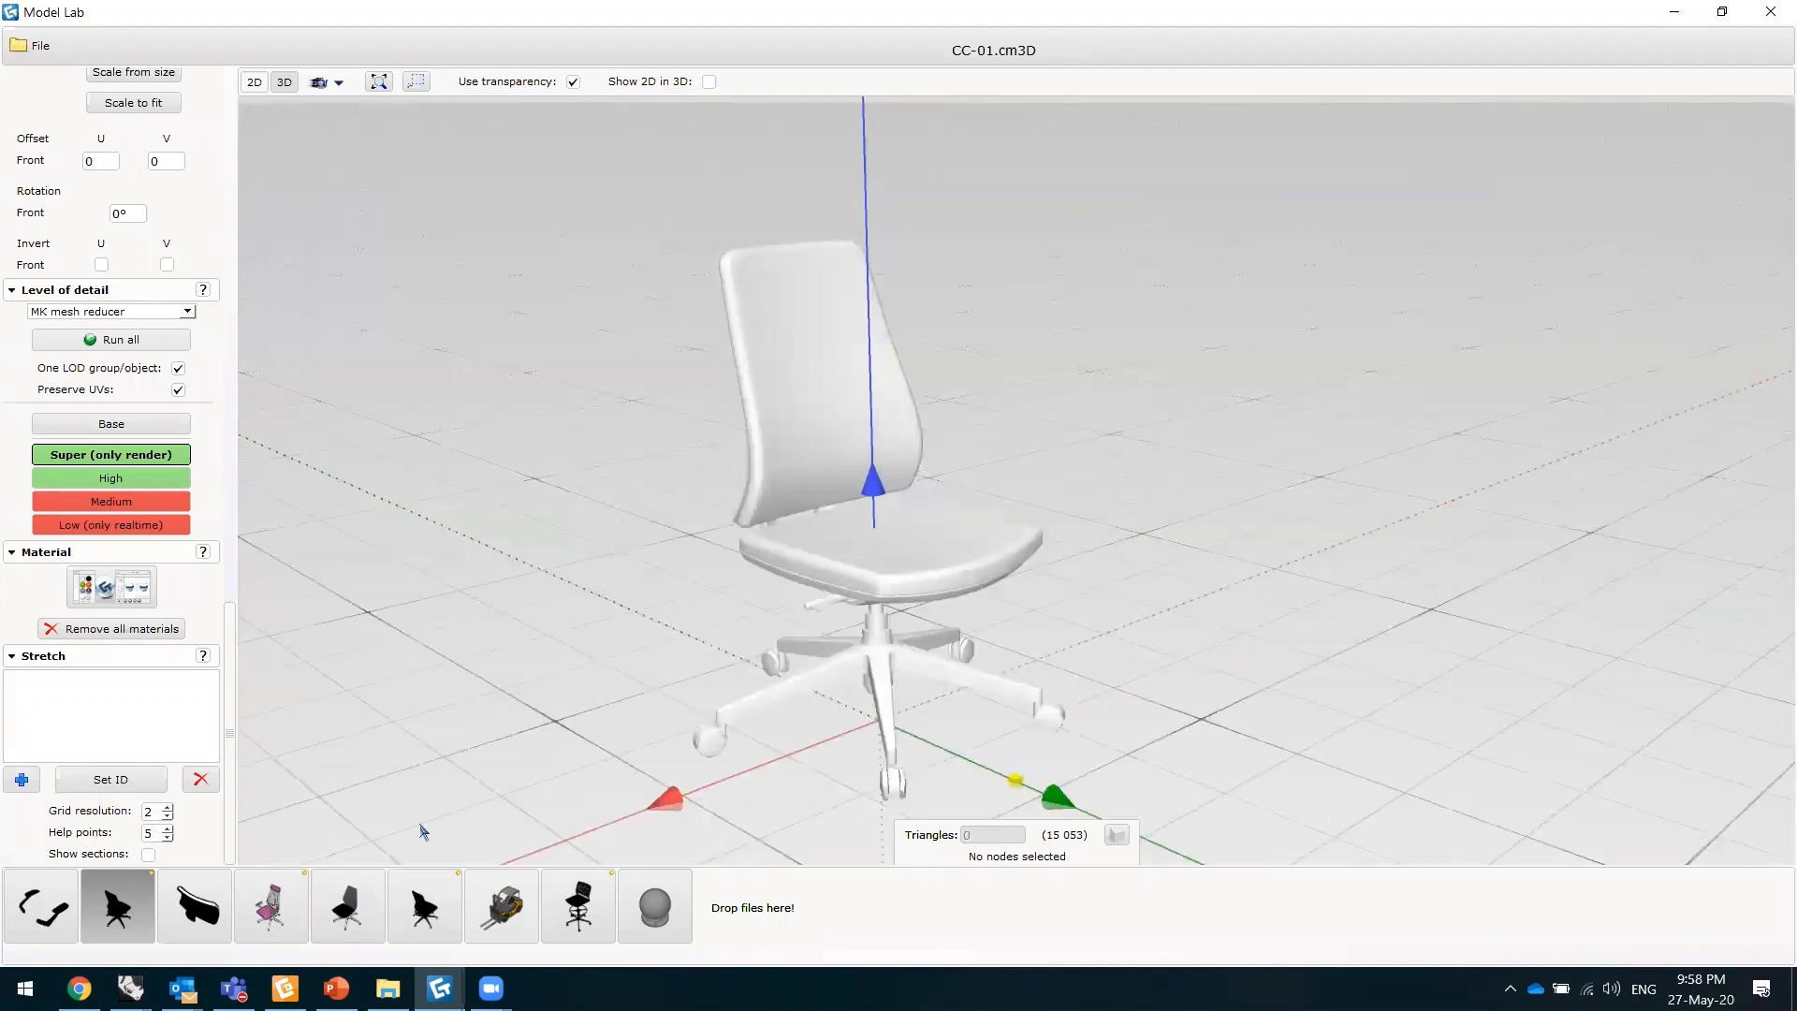
pyautogui.moveTo(855, 516); pyautogui.dragTo(1212, 922, button='middle')
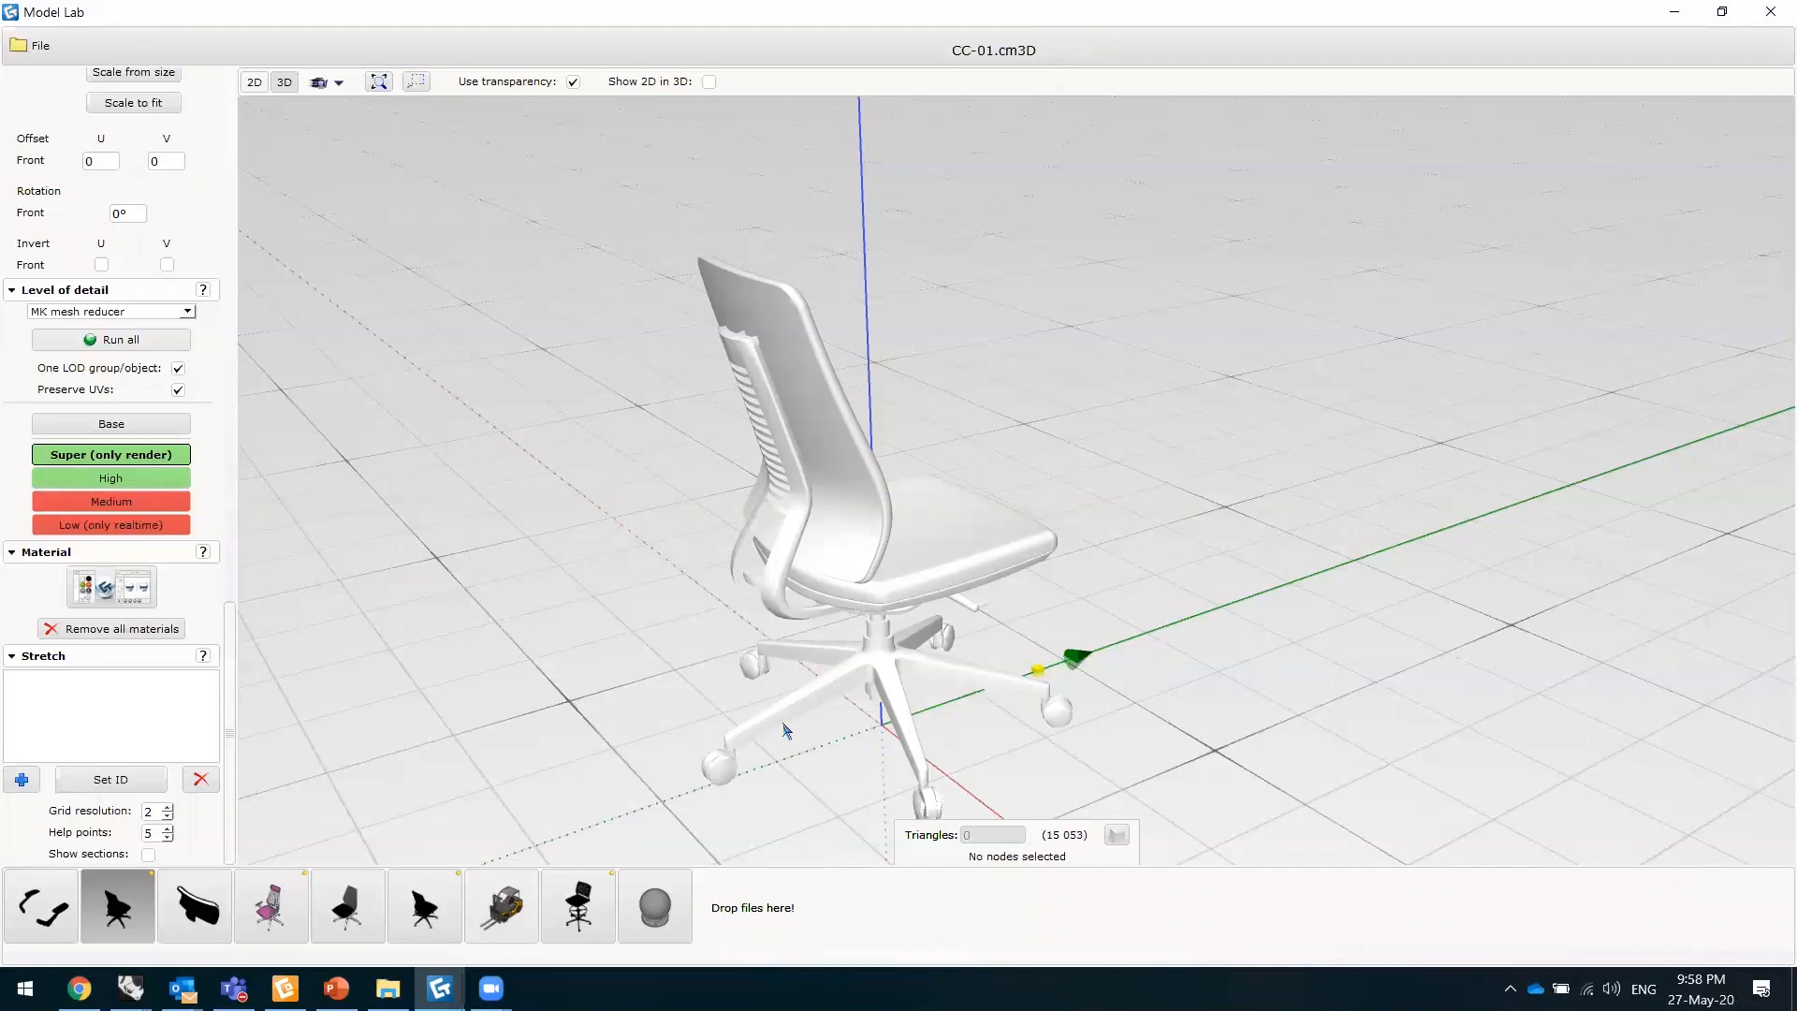
pyautogui.click(852, 688)
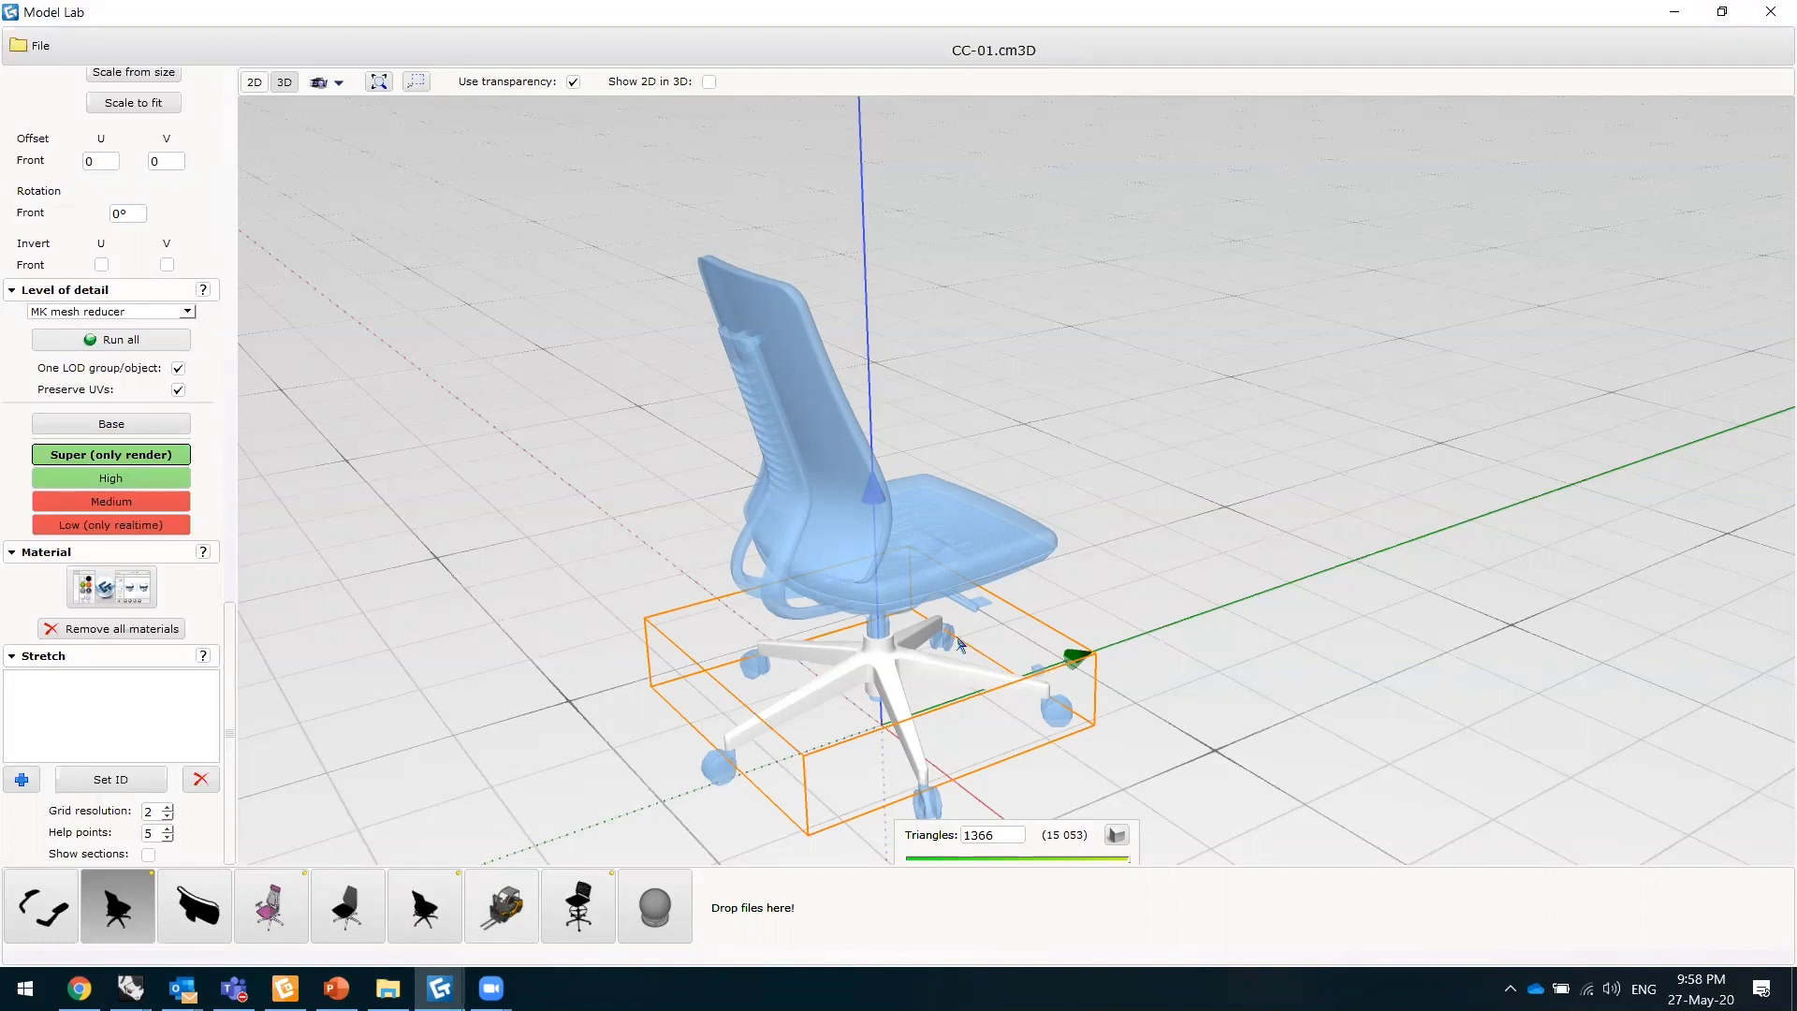
pyautogui.click(924, 720)
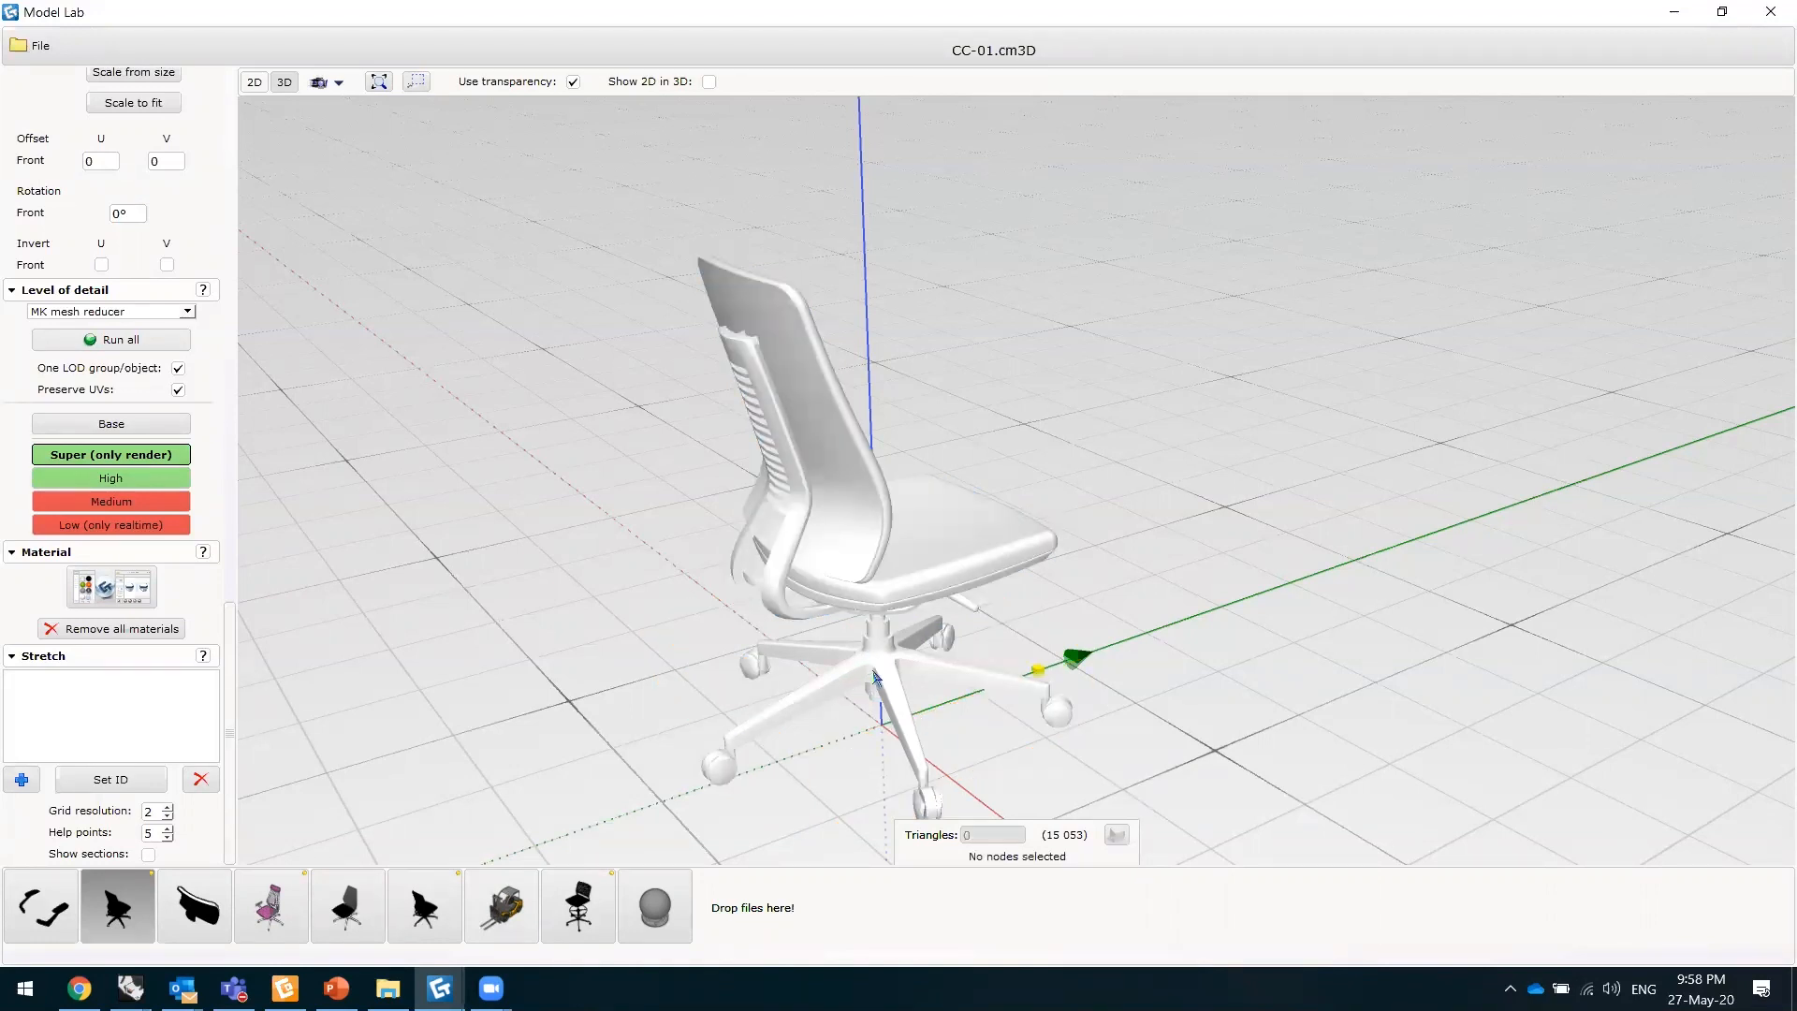
pyautogui.moveTo(836, 700)
pyautogui.mouseDown()
pyautogui.moveTo(822, 683)
pyautogui.moveTo(830, 712)
pyautogui.mouseUp()
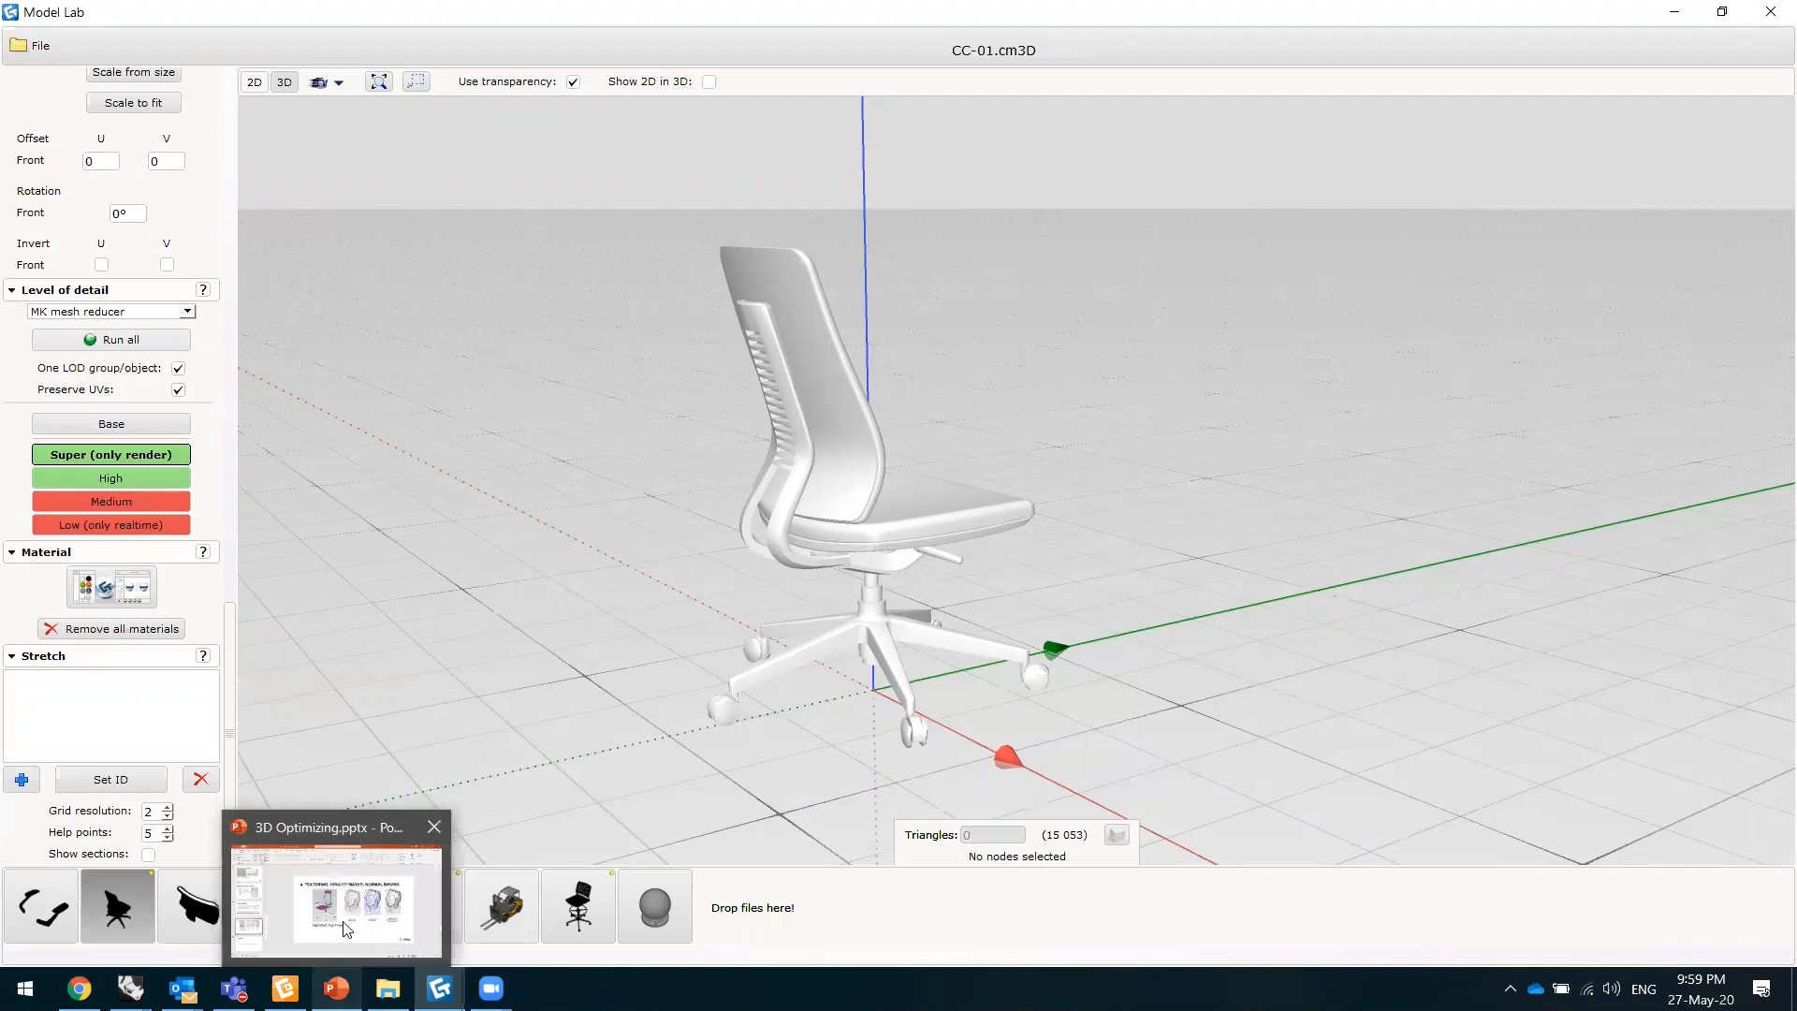
# - Switch to the PowerPoint slide show and advance from the texturing slide to "5. Remodel!"
pyautogui.click(337, 889)
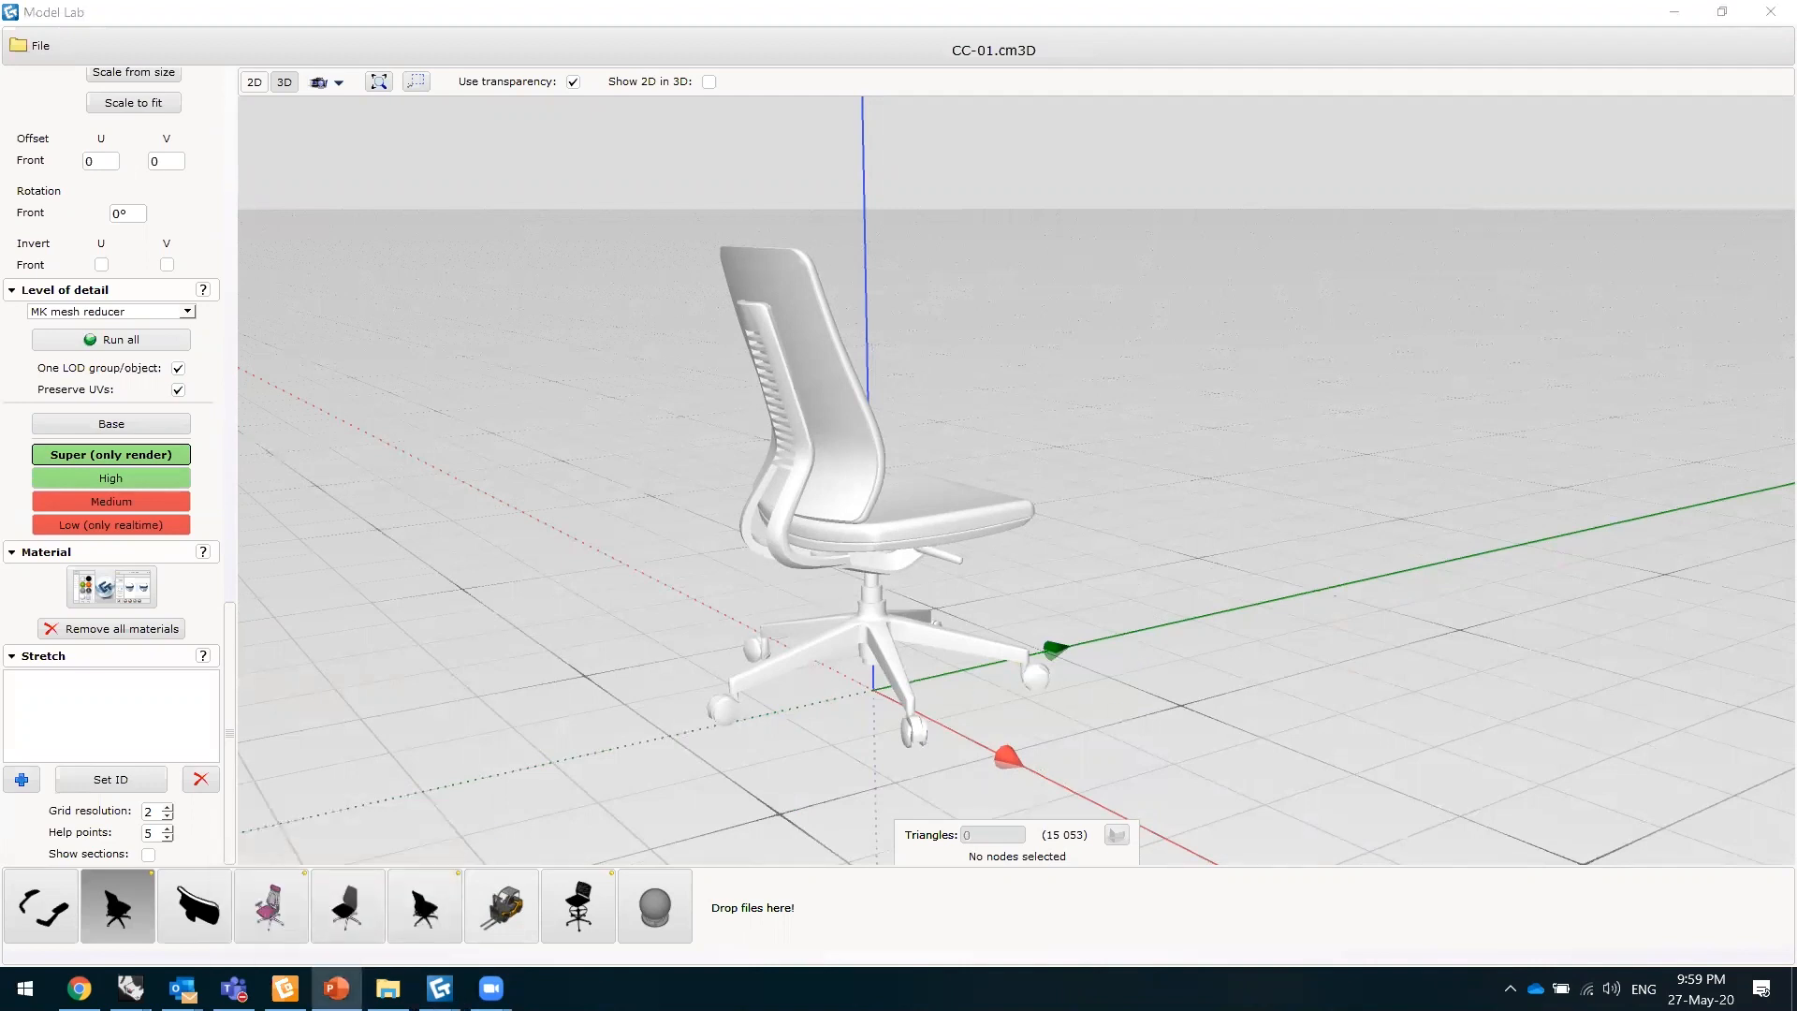
pyautogui.click(271, 131)
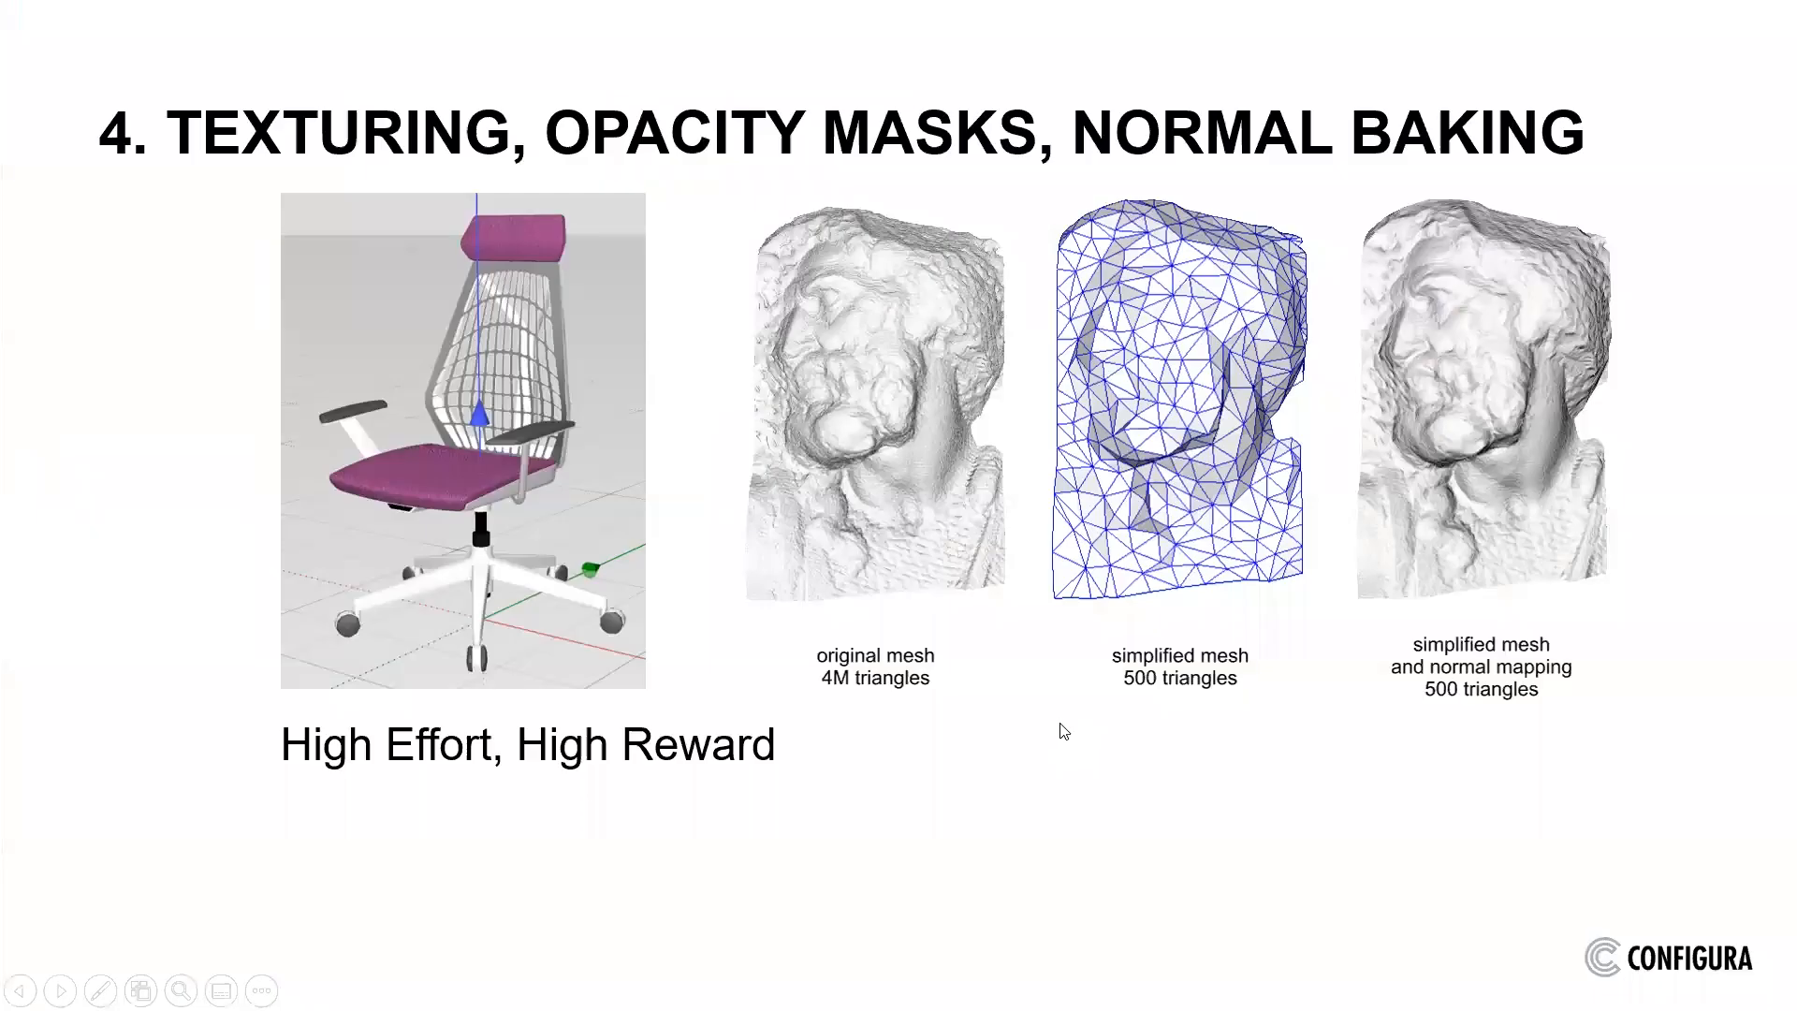
pyautogui.click(1063, 731)
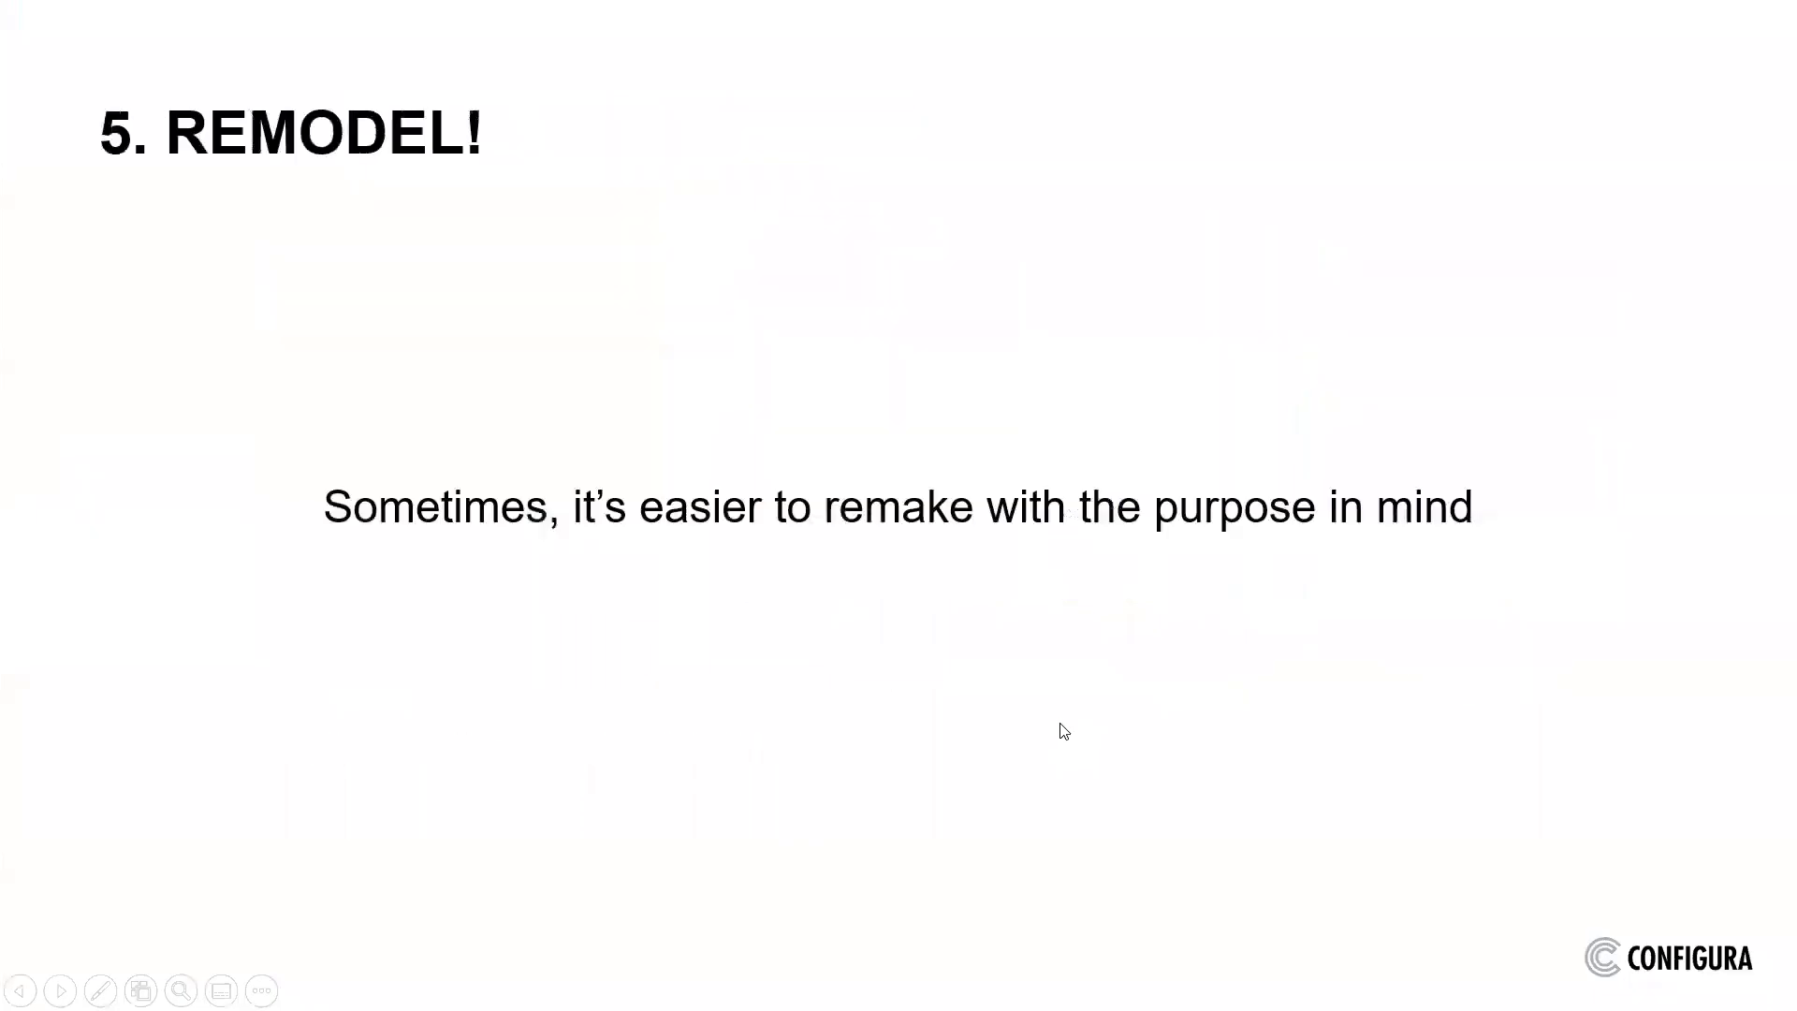